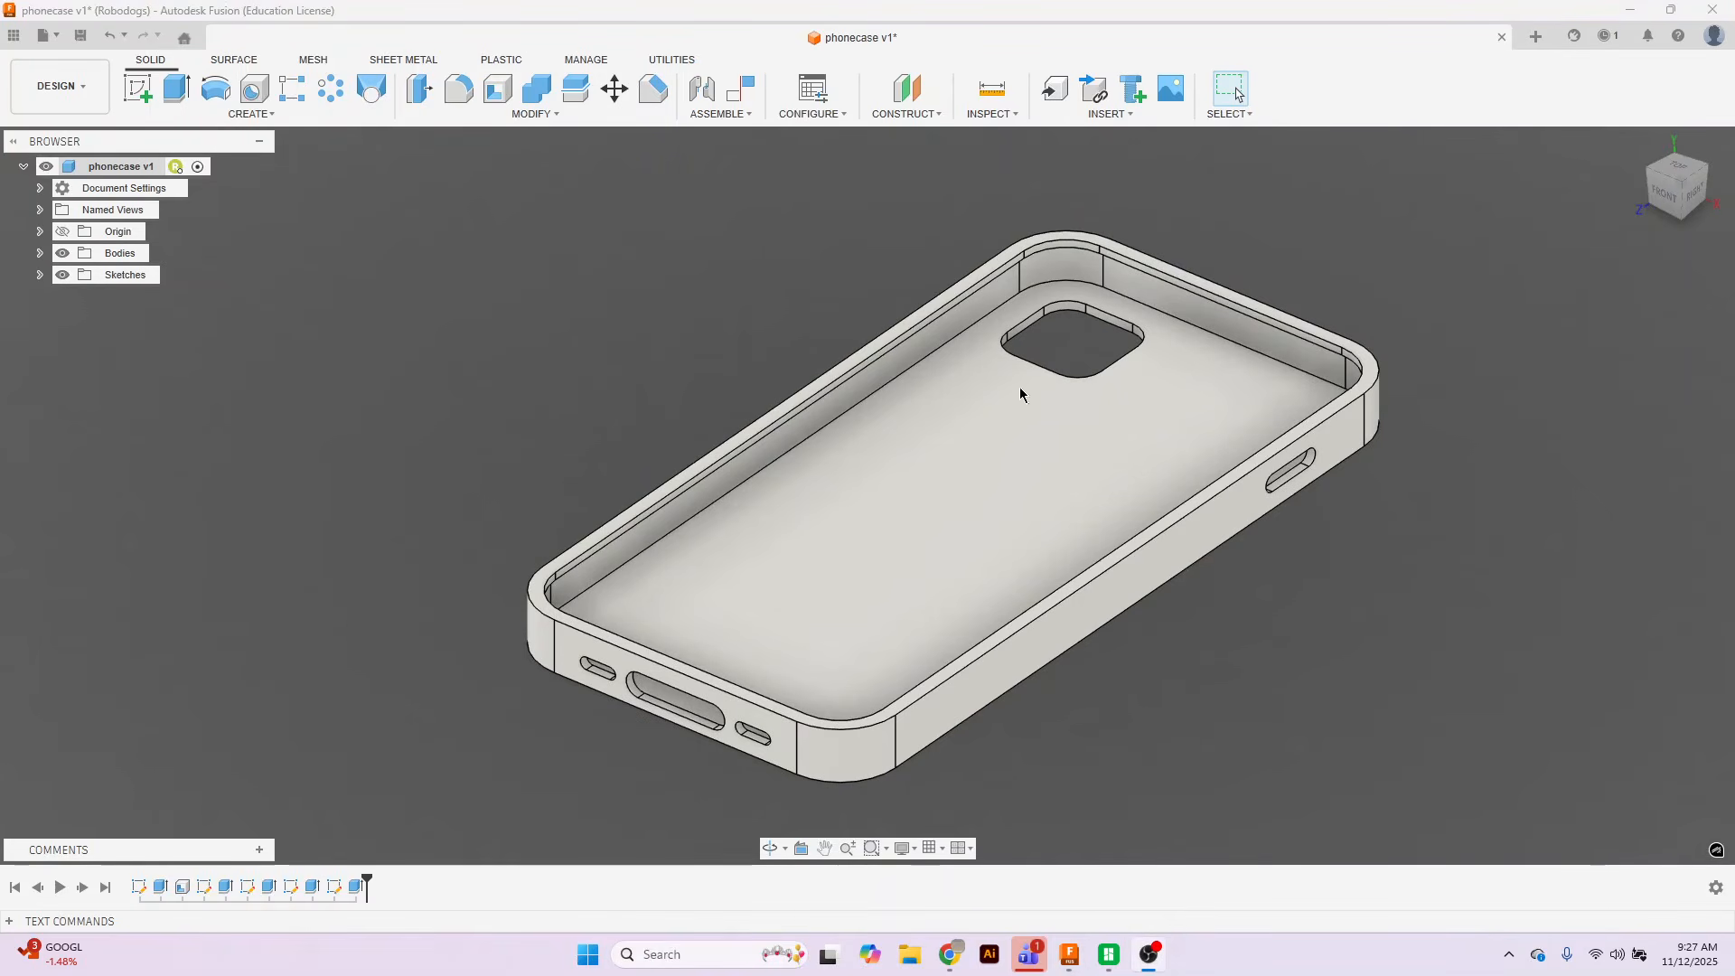
Open the phone case's first sketch for editing and move its overall width and height dimensions farther from the outline.
{"action": "mouse_move", "coordinate": [1687, 185]}
{"action": "left_mouse_down"}
{"action": "mouse_move", "coordinate": [1707, 194]}
{"action": "mouse_move", "coordinate": [1708, 170]}
{"action": "mouse_move", "coordinate": [1691, 185]}
{"action": "left_mouse_up"}
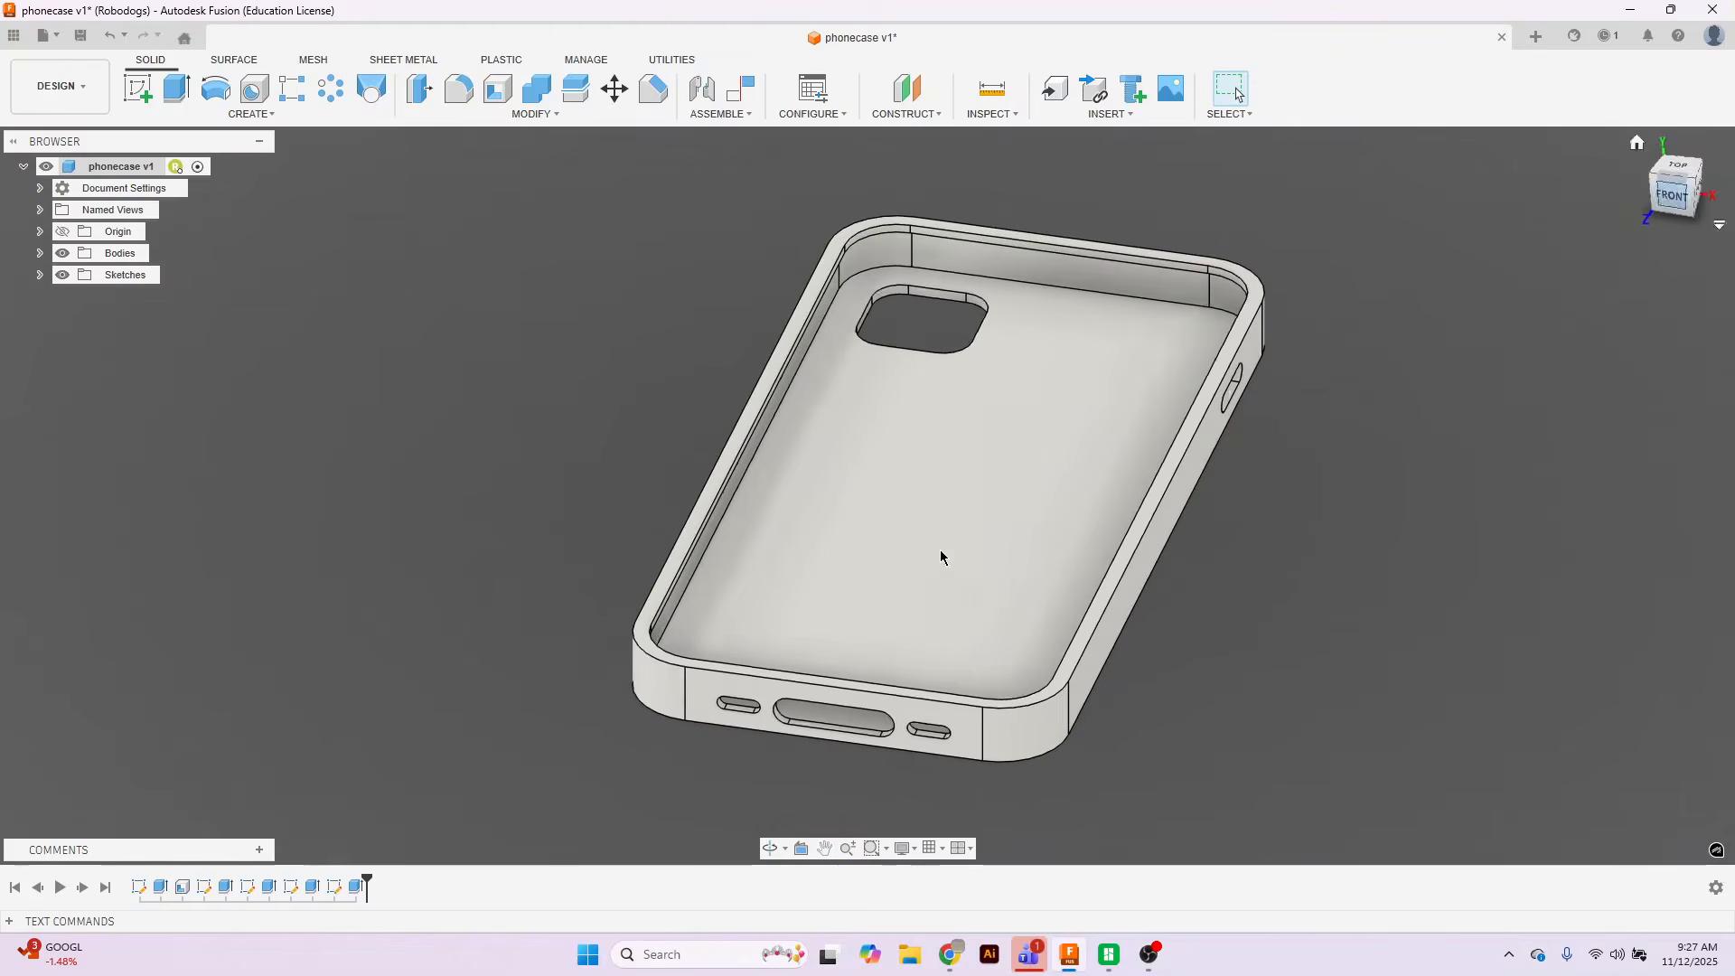
{"action": "double_click", "coordinate": [138, 887]}
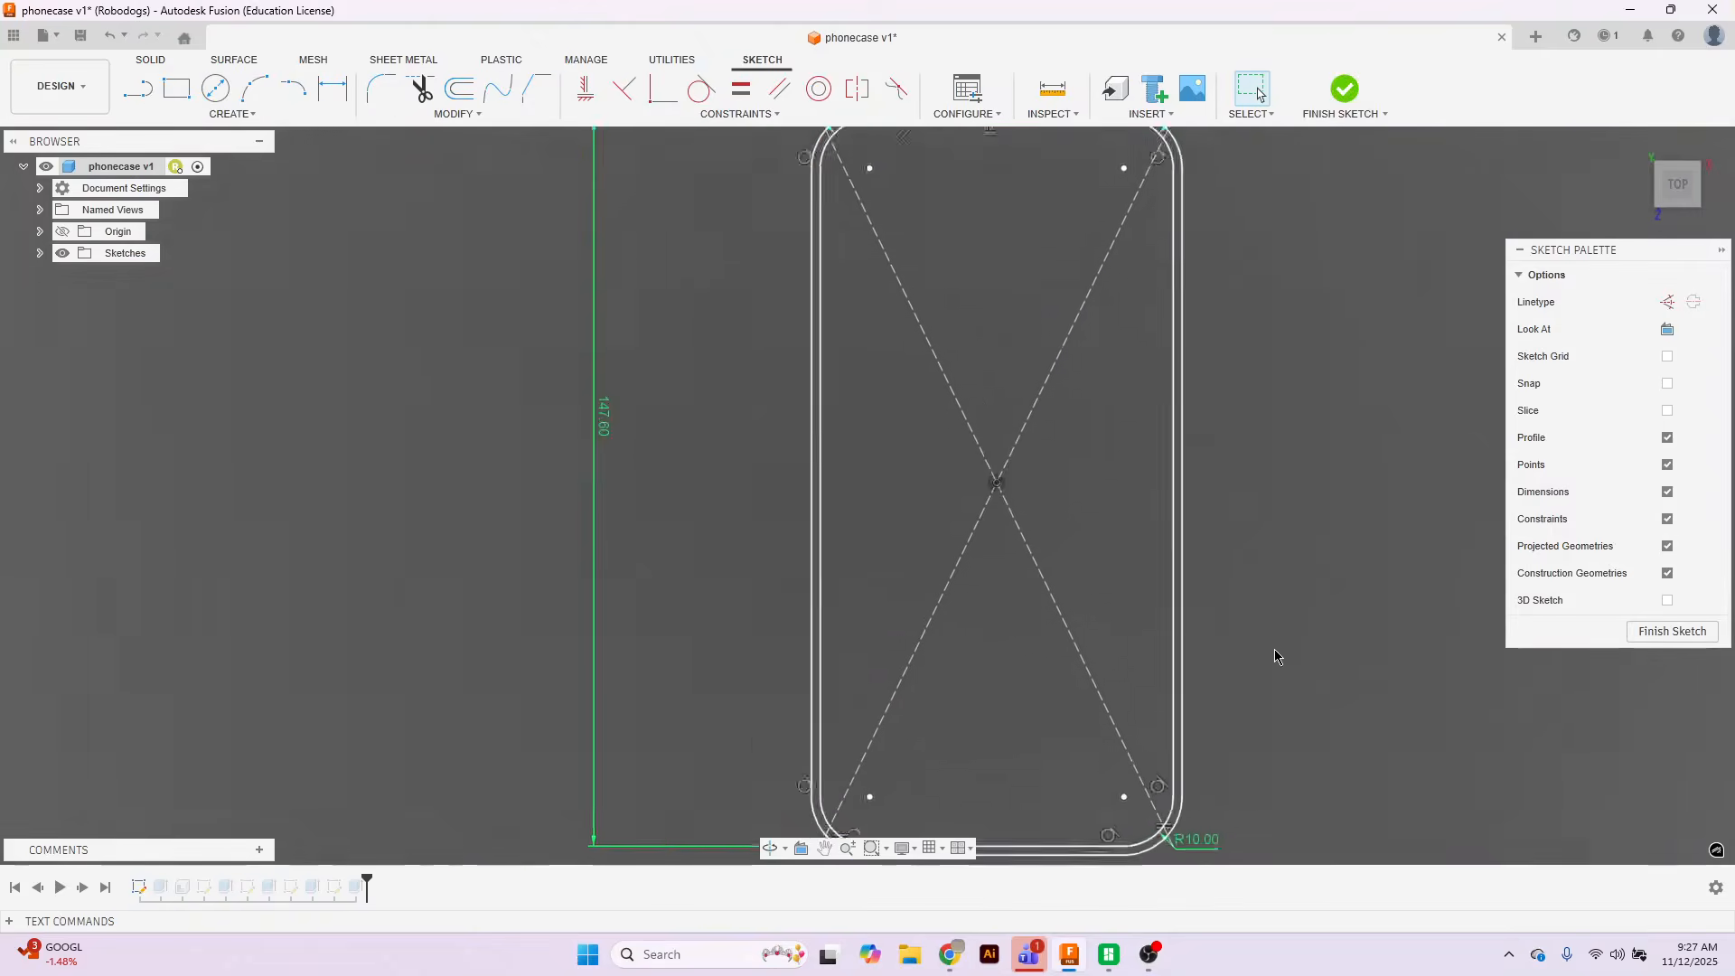
{"action": "middle_click_drag", "start_coordinate": [1365, 630], "coordinate": [1289, 632]}
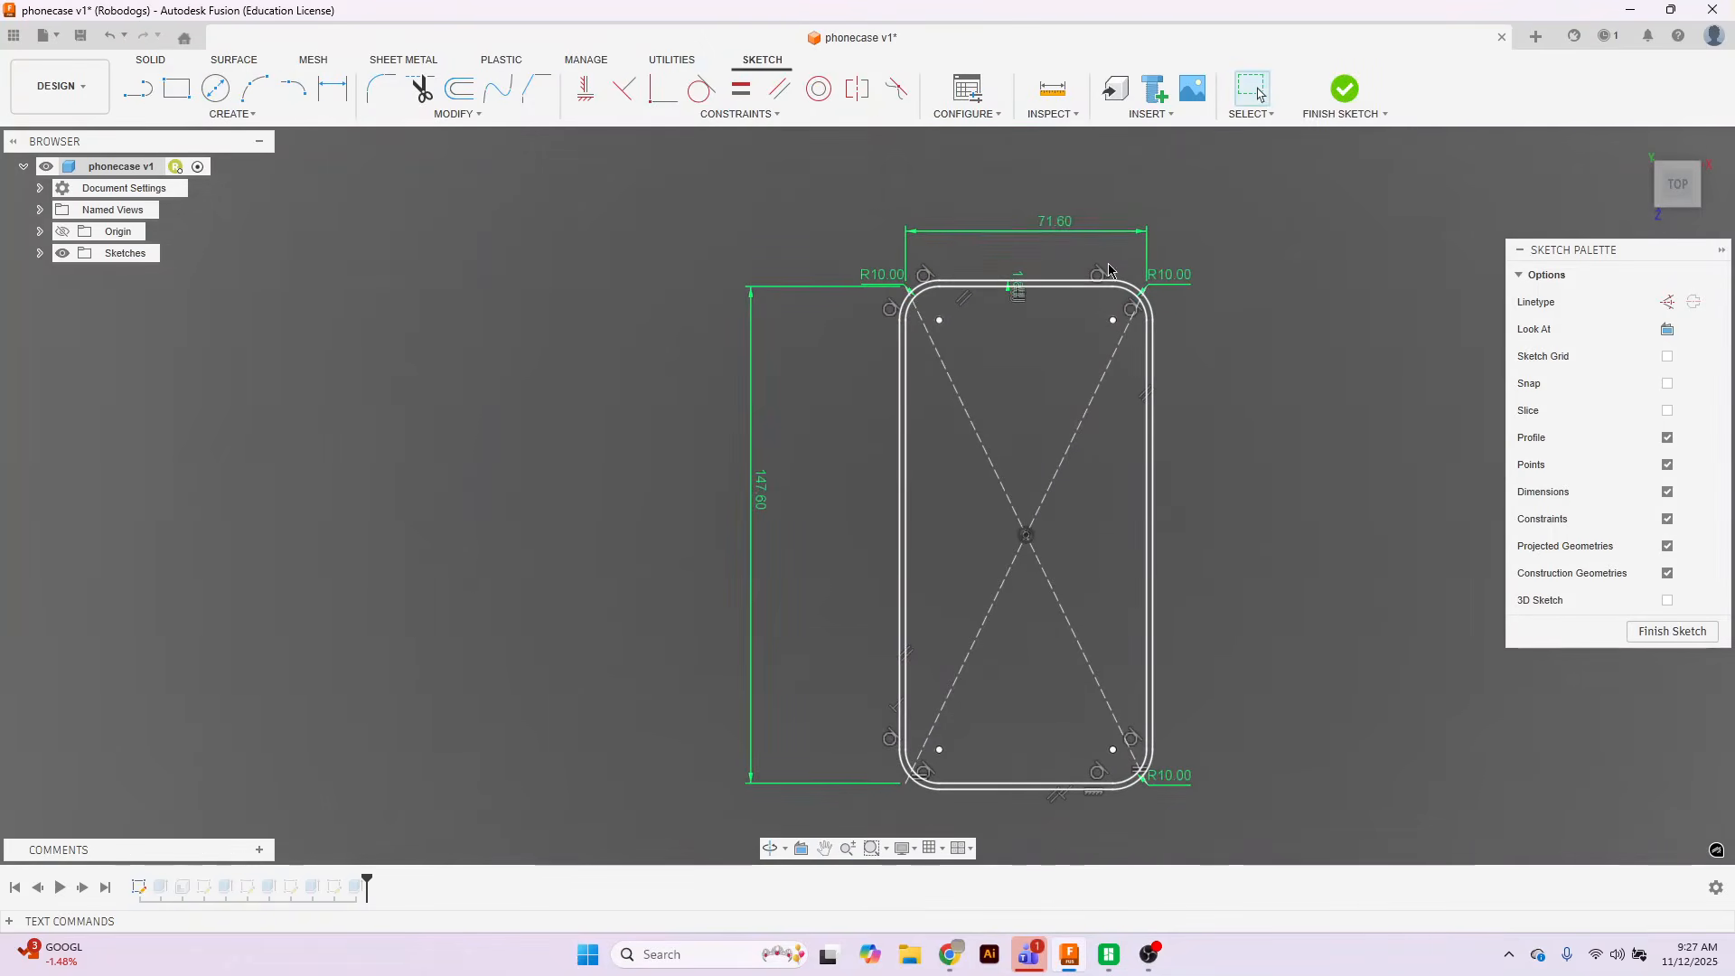
{"action": "left_click_drag", "start_coordinate": [1063, 232], "coordinate": [1056, 203]}
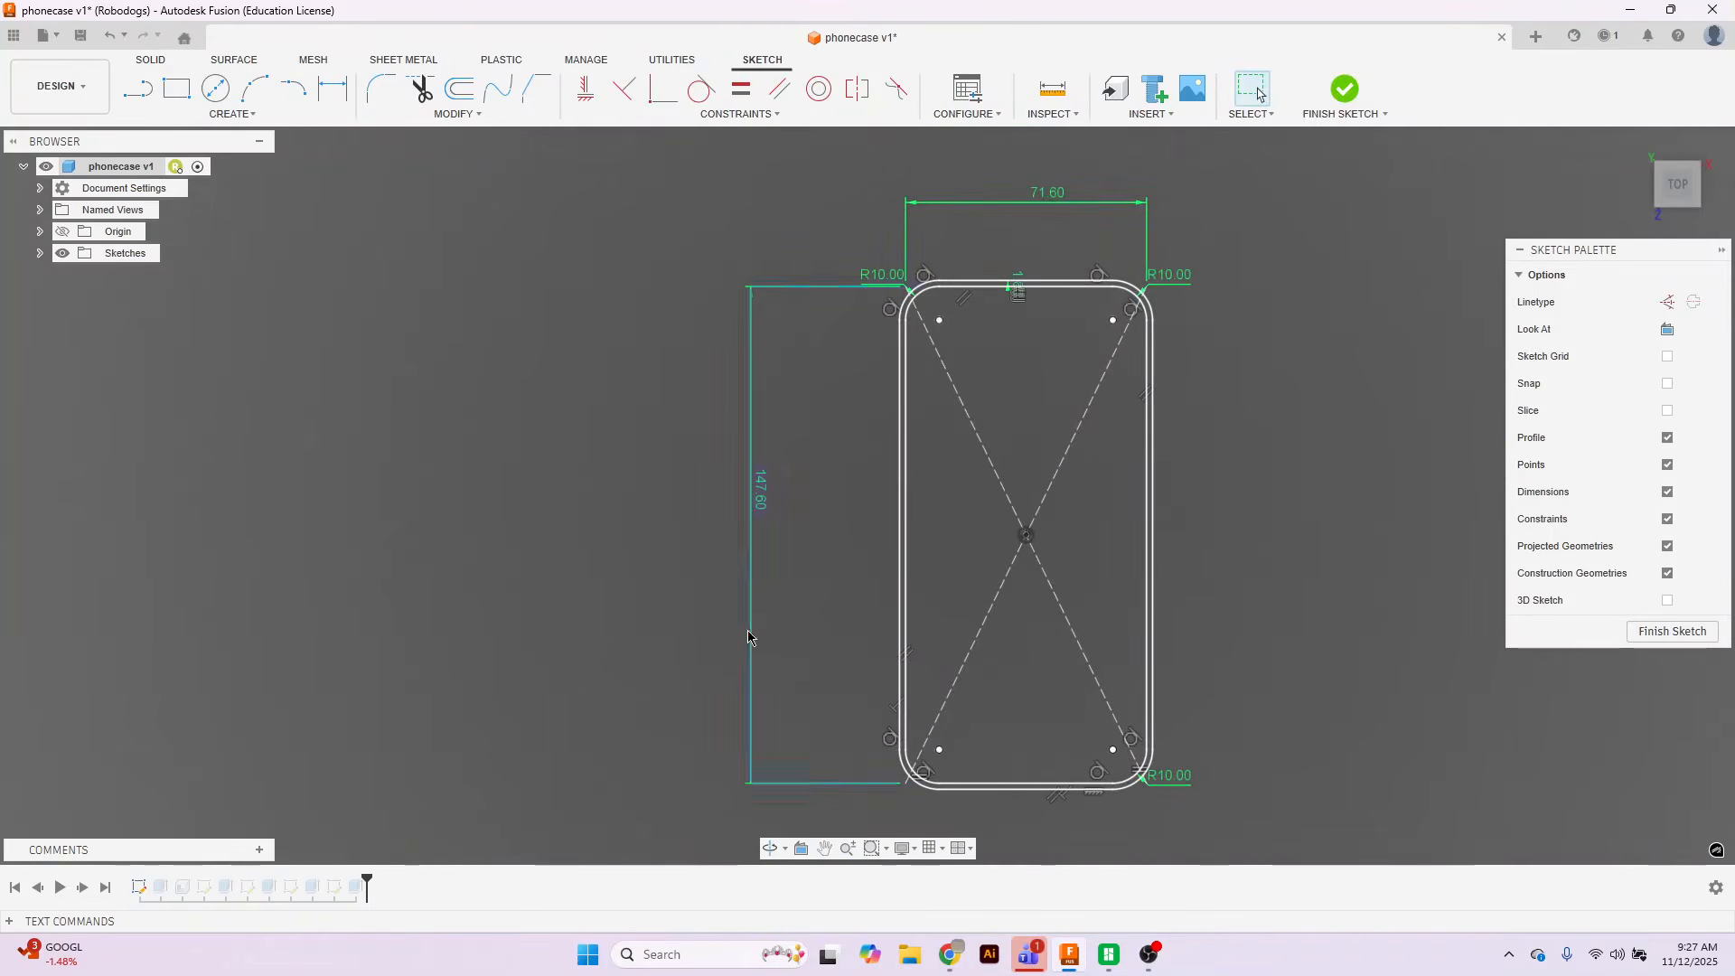
{"action": "left_click_drag", "start_coordinate": [741, 550], "coordinate": [721, 557]}
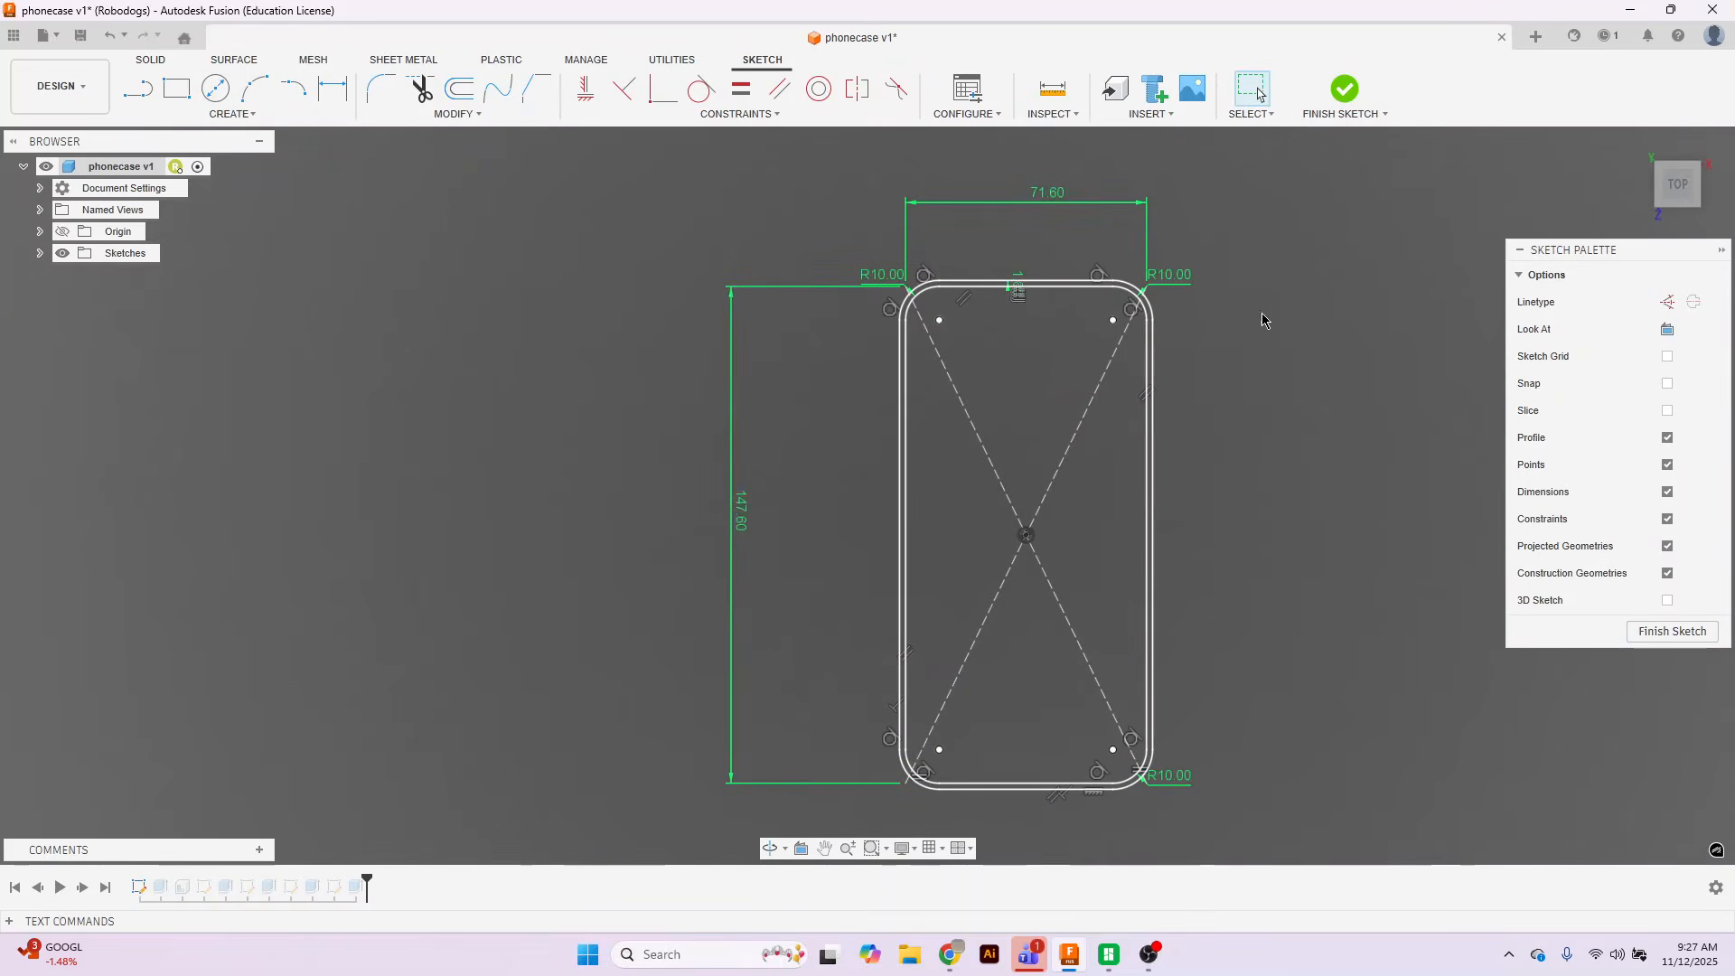
Reposition the upper-right corner radius dimension and the wall offset dimension clear of the case outline.
{"action": "left_click_drag", "start_coordinate": [1179, 291], "coordinate": [1213, 307]}
{"action": "scroll", "coordinate": [1116, 795], "scroll_direction": "up", "scroll_amount": 3}
{"action": "scroll", "coordinate": [1116, 795], "scroll_direction": "down", "scroll_amount": 2}
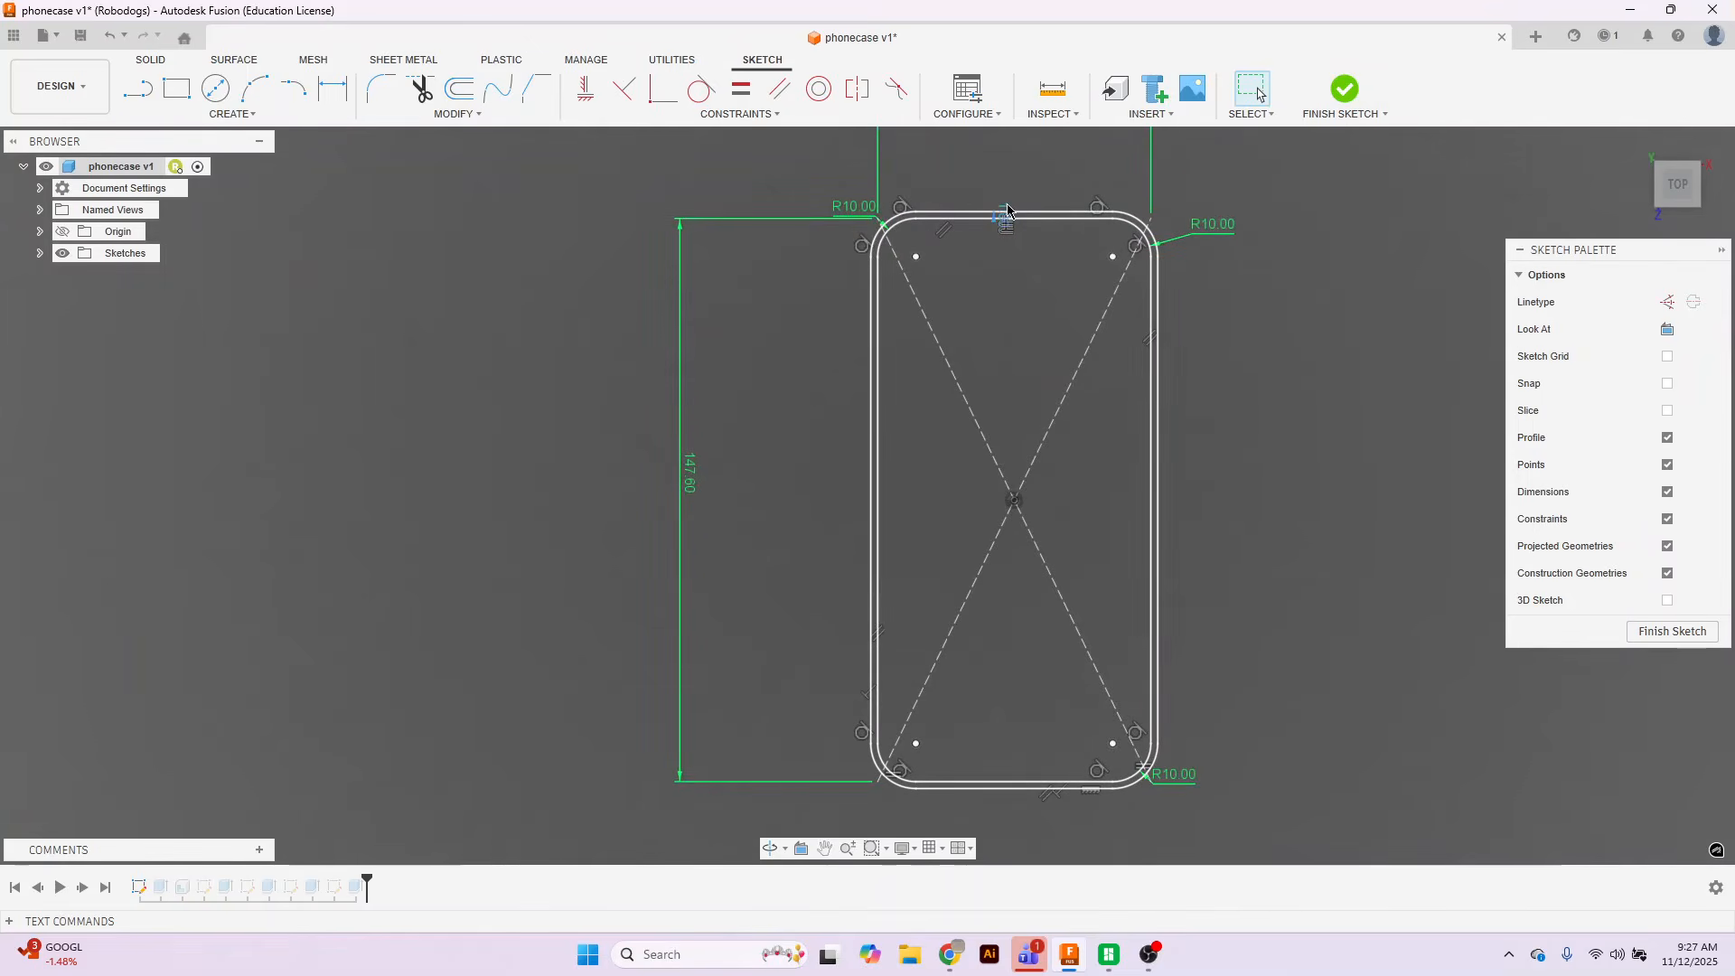
{"action": "left_click_drag", "start_coordinate": [1007, 210], "coordinate": [1009, 172]}
{"action": "left_click_drag", "start_coordinate": [1219, 236], "coordinate": [1199, 216]}
{"action": "scroll", "coordinate": [1231, 315], "scroll_direction": "down", "scroll_amount": 2}
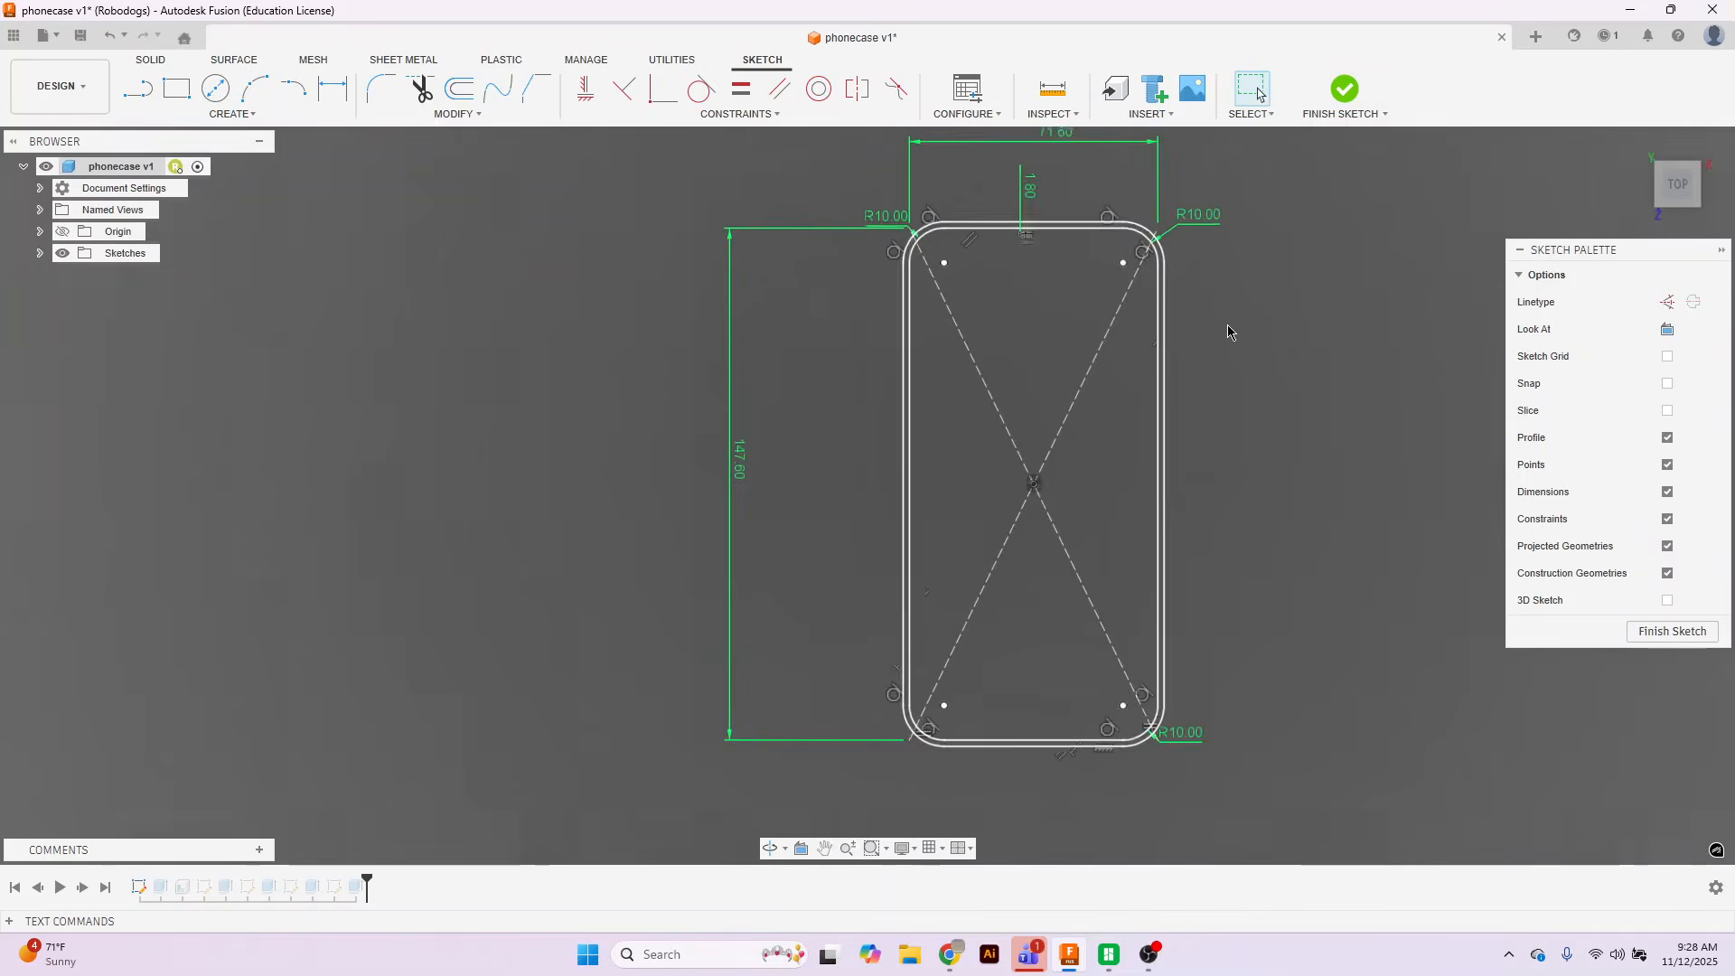
Create a new design and set its unit system to millimeter and gram.
{"action": "left_click", "coordinate": [1535, 36]}
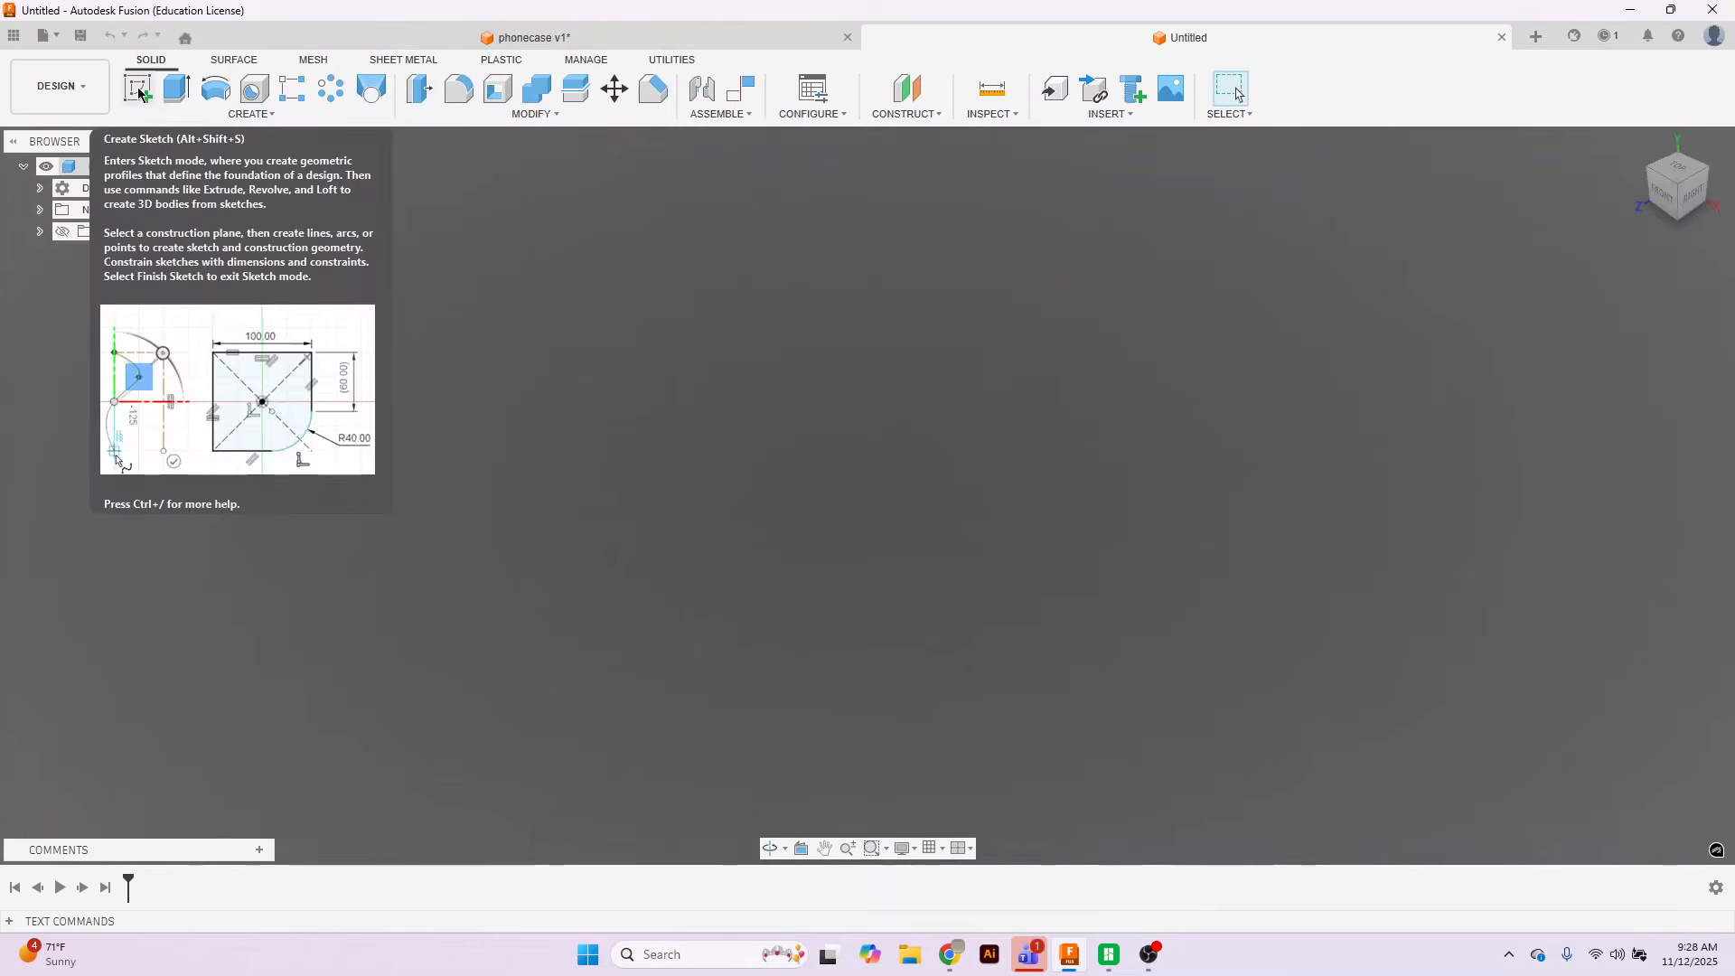
{"action": "left_click", "coordinate": [40, 190]}
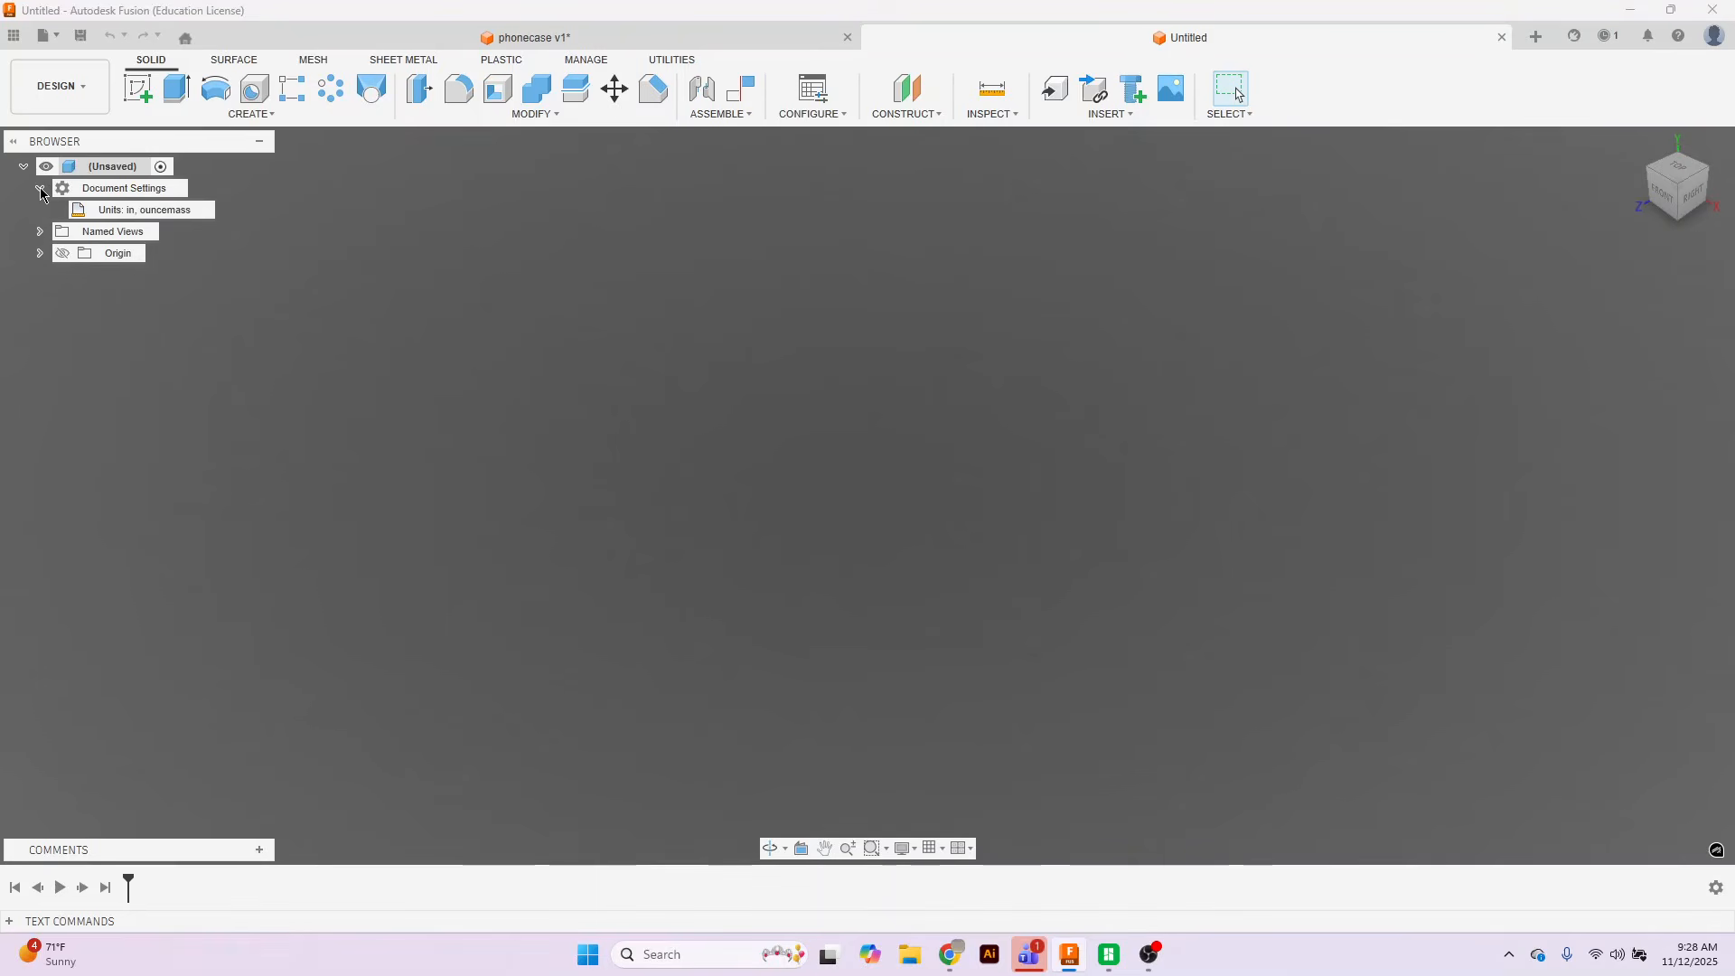
{"action": "left_click", "coordinate": [41, 191]}
{"action": "left_click", "coordinate": [42, 192]}
{"action": "left_click", "coordinate": [228, 211]}
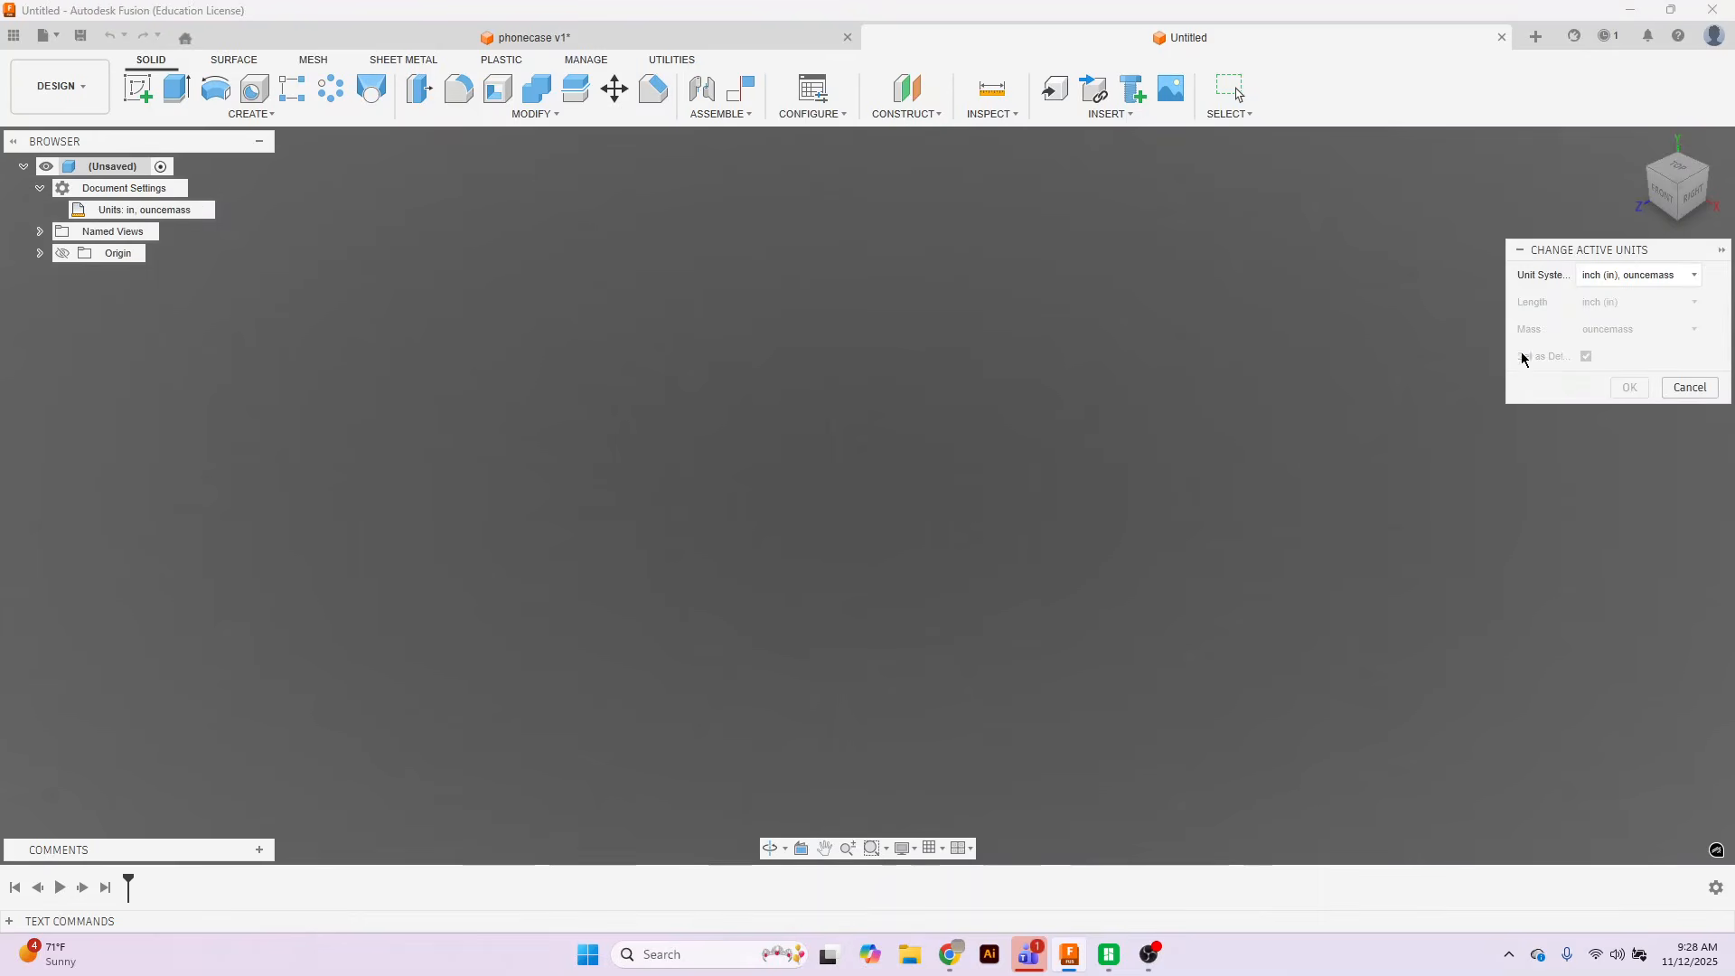
{"action": "left_click", "coordinate": [1630, 277]}
{"action": "left_click", "coordinate": [1608, 310]}
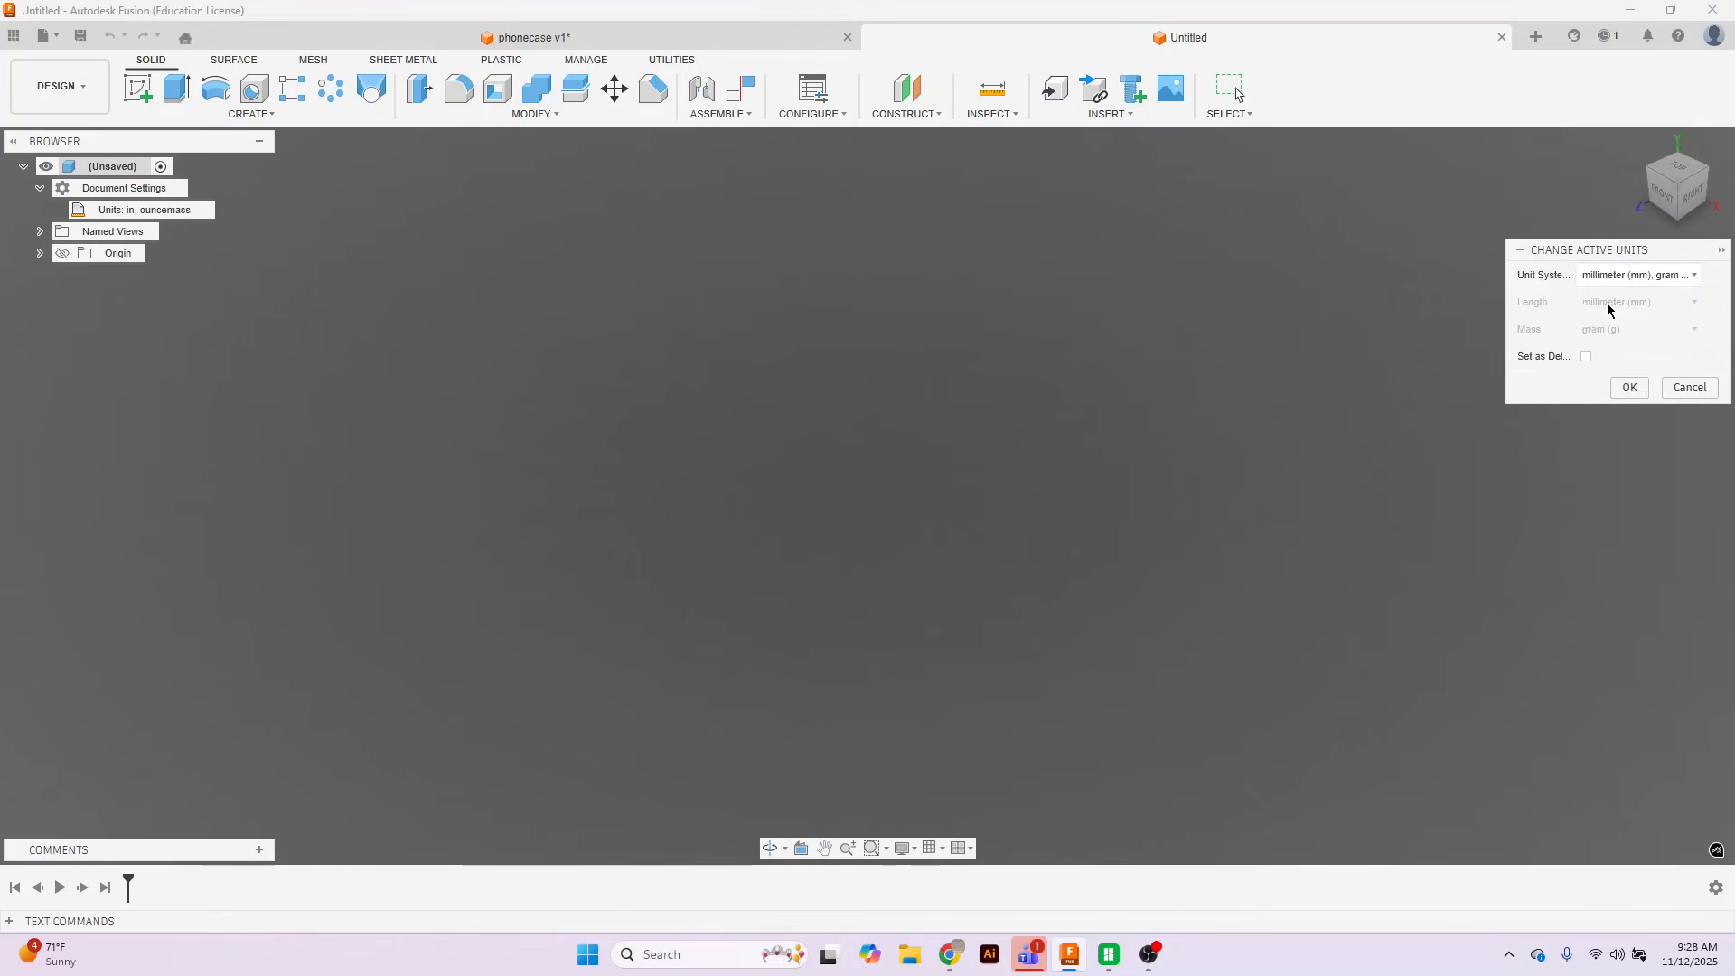
{"action": "left_click", "coordinate": [1626, 390]}
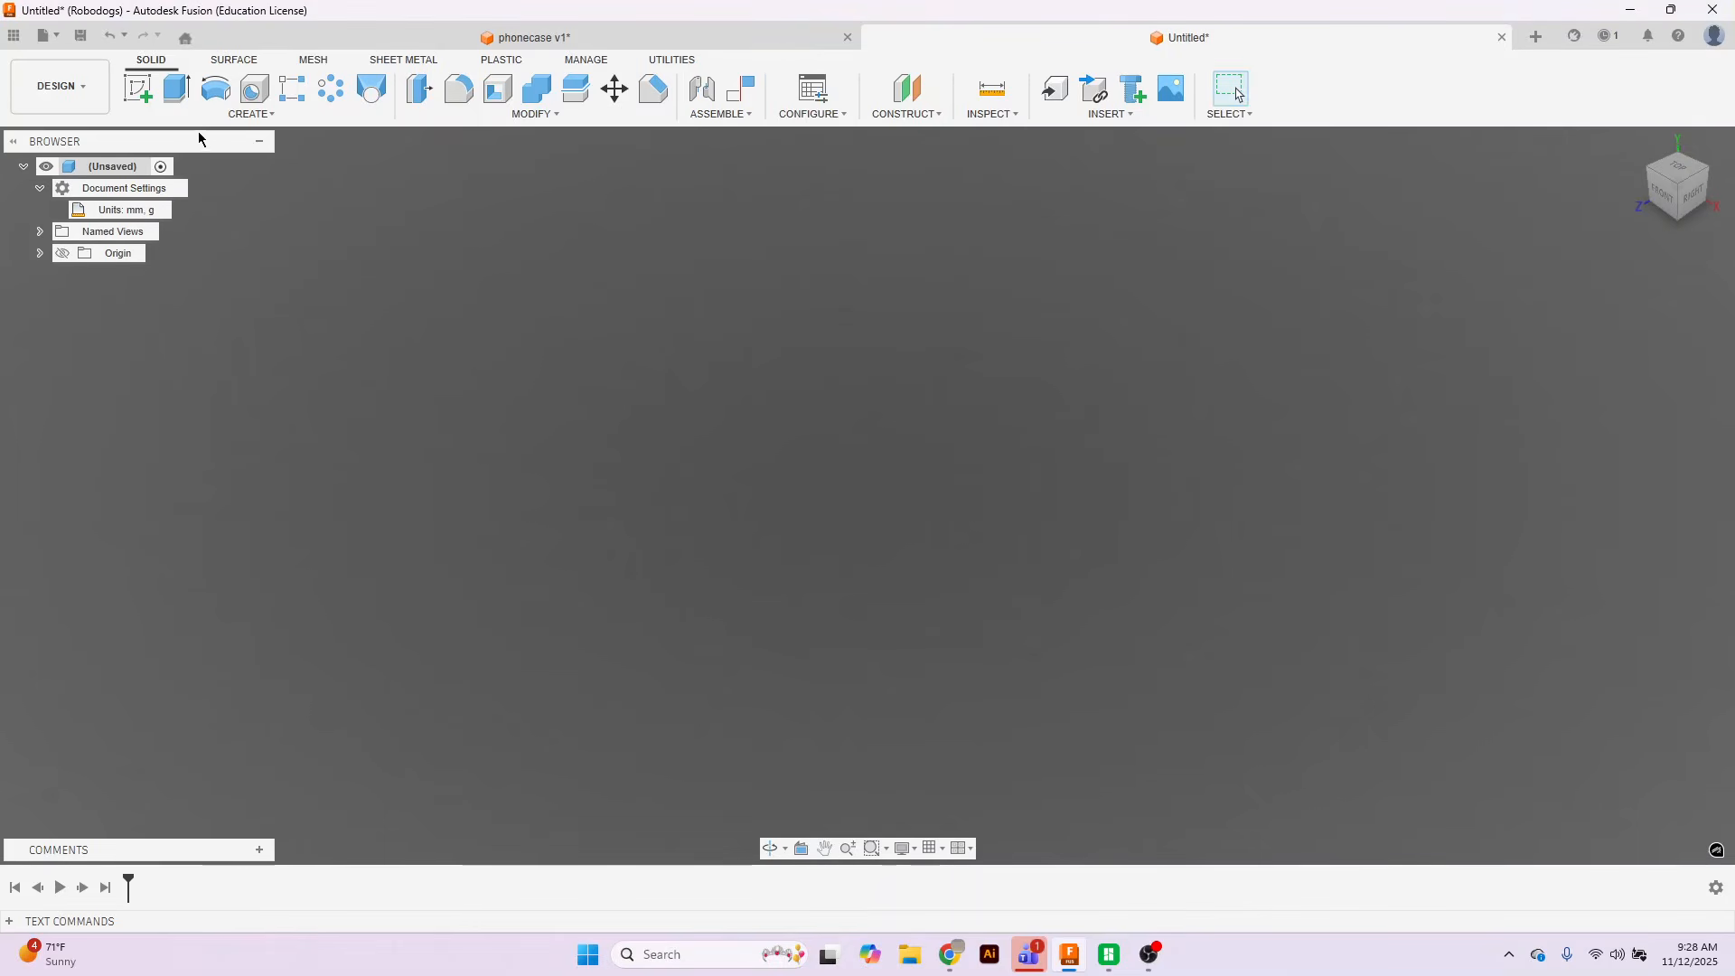
Start a sketch on the front plane and draw an upright center rectangle from the origin.
{"action": "left_click", "coordinate": [148, 101]}
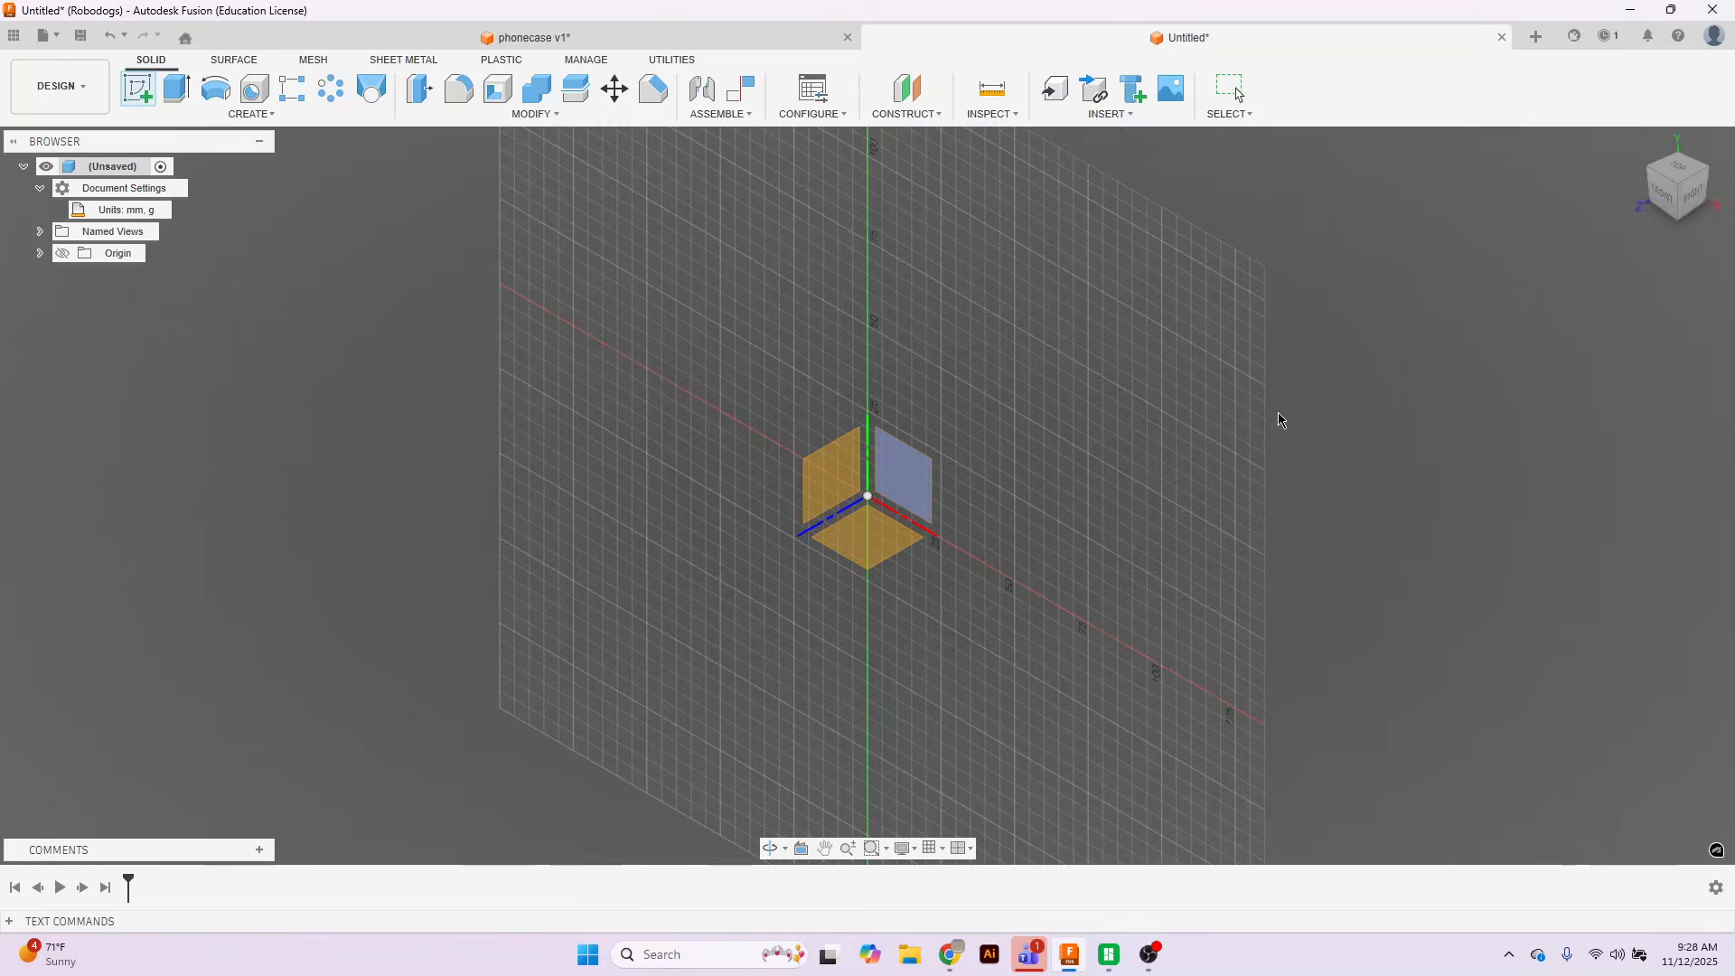
{"action": "left_click", "coordinate": [918, 476]}
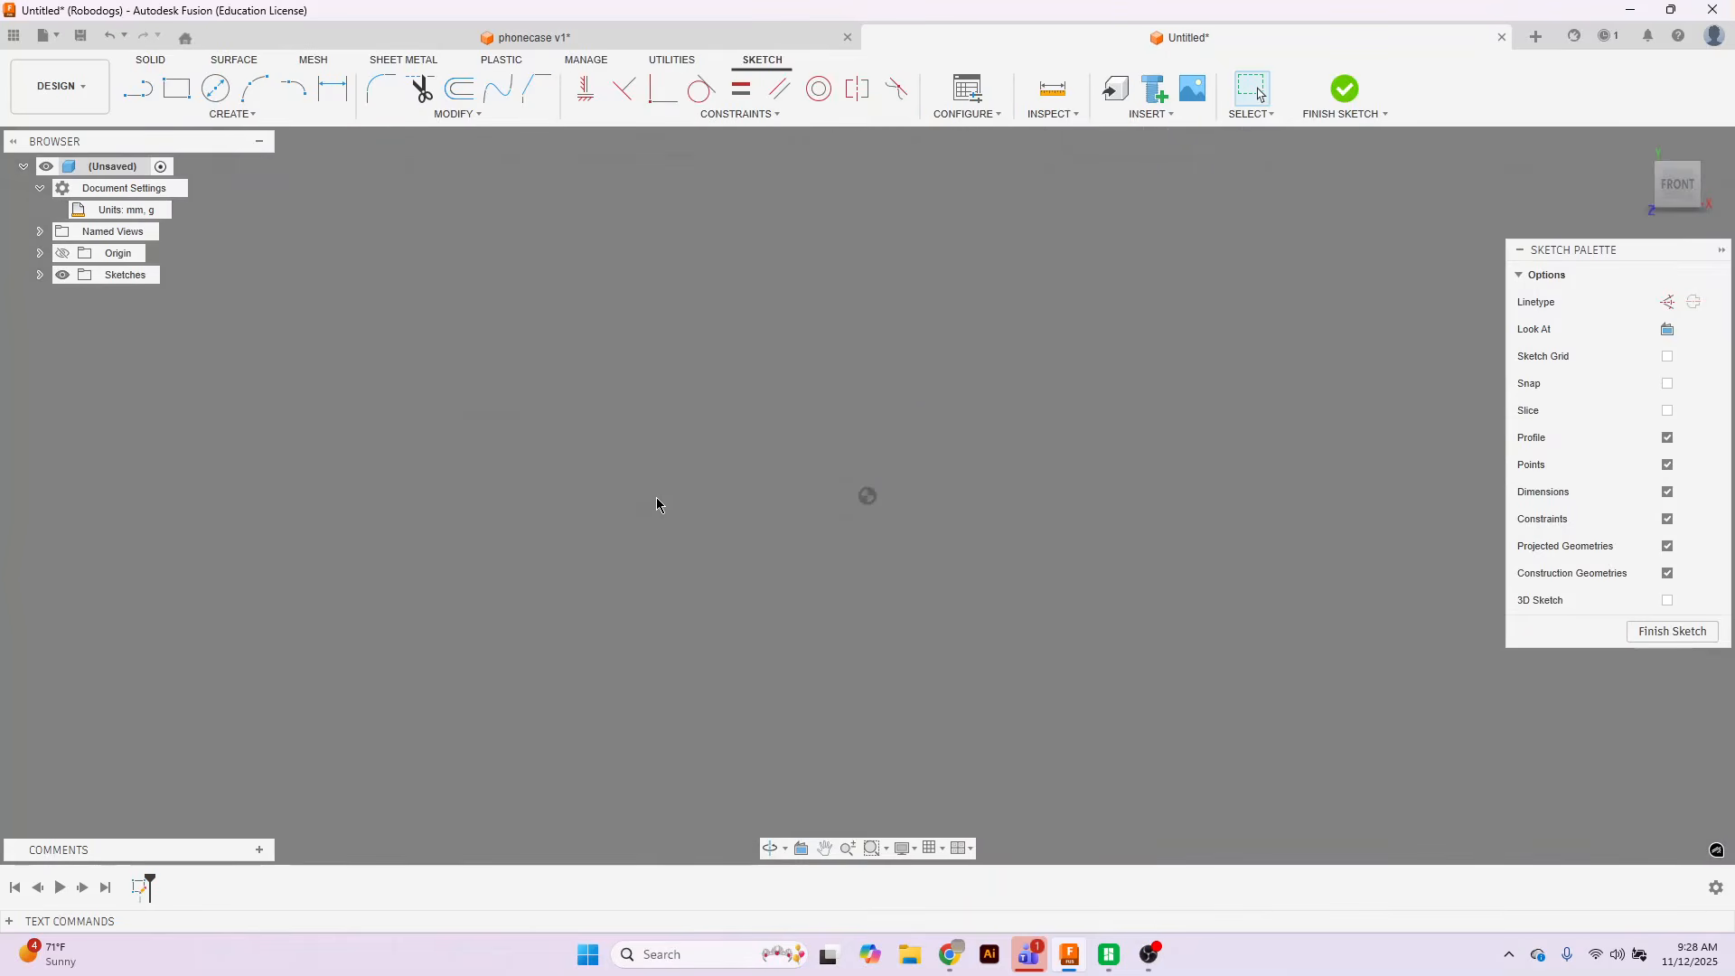
{"action": "left_click", "coordinate": [252, 115]}
{"action": "mouse_move", "coordinate": [229, 152]}
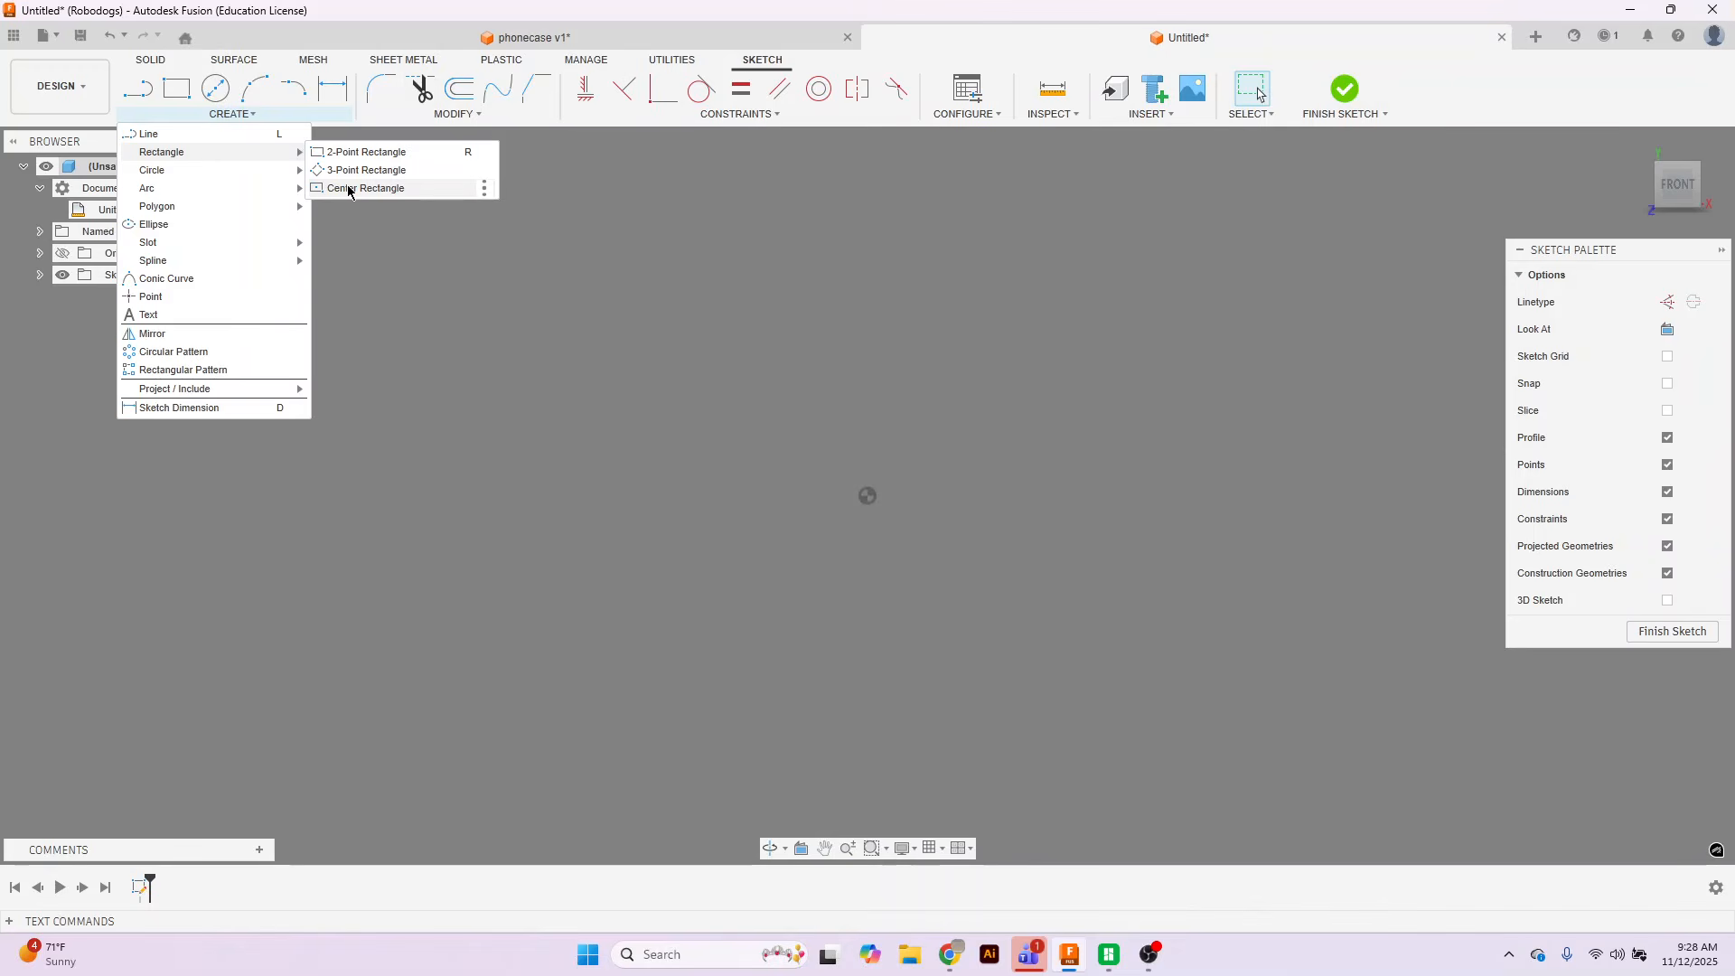
{"action": "left_click", "coordinate": [382, 188]}
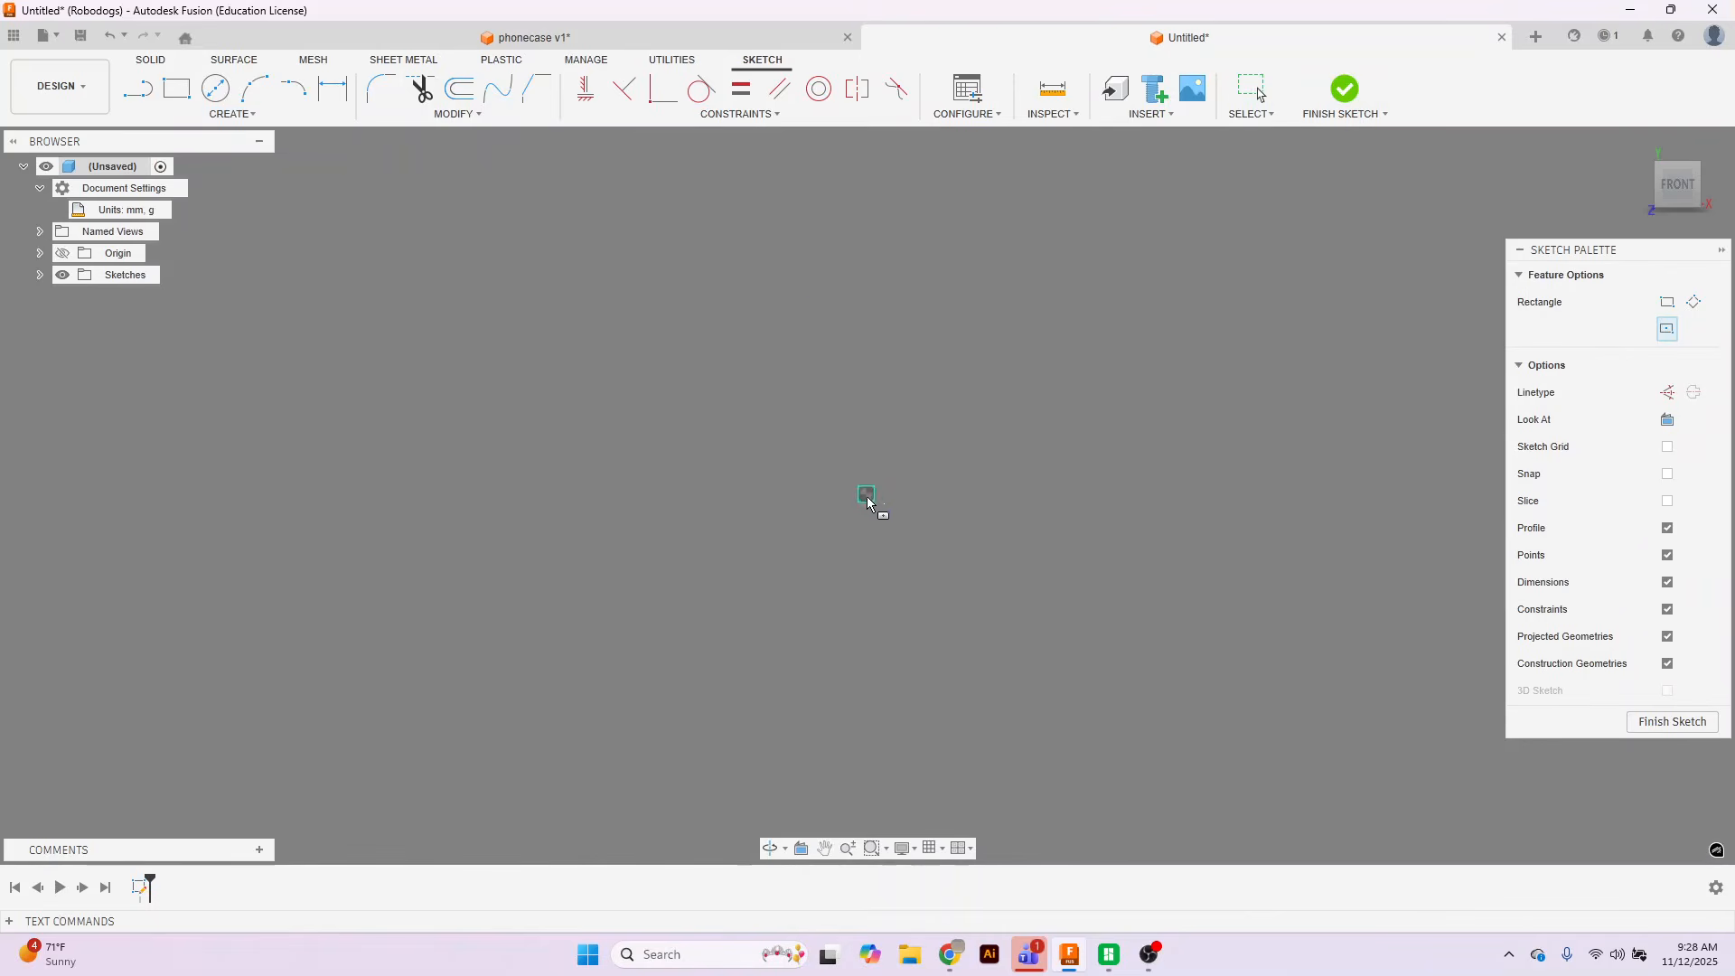
{"action": "left_click", "coordinate": [866, 494]}
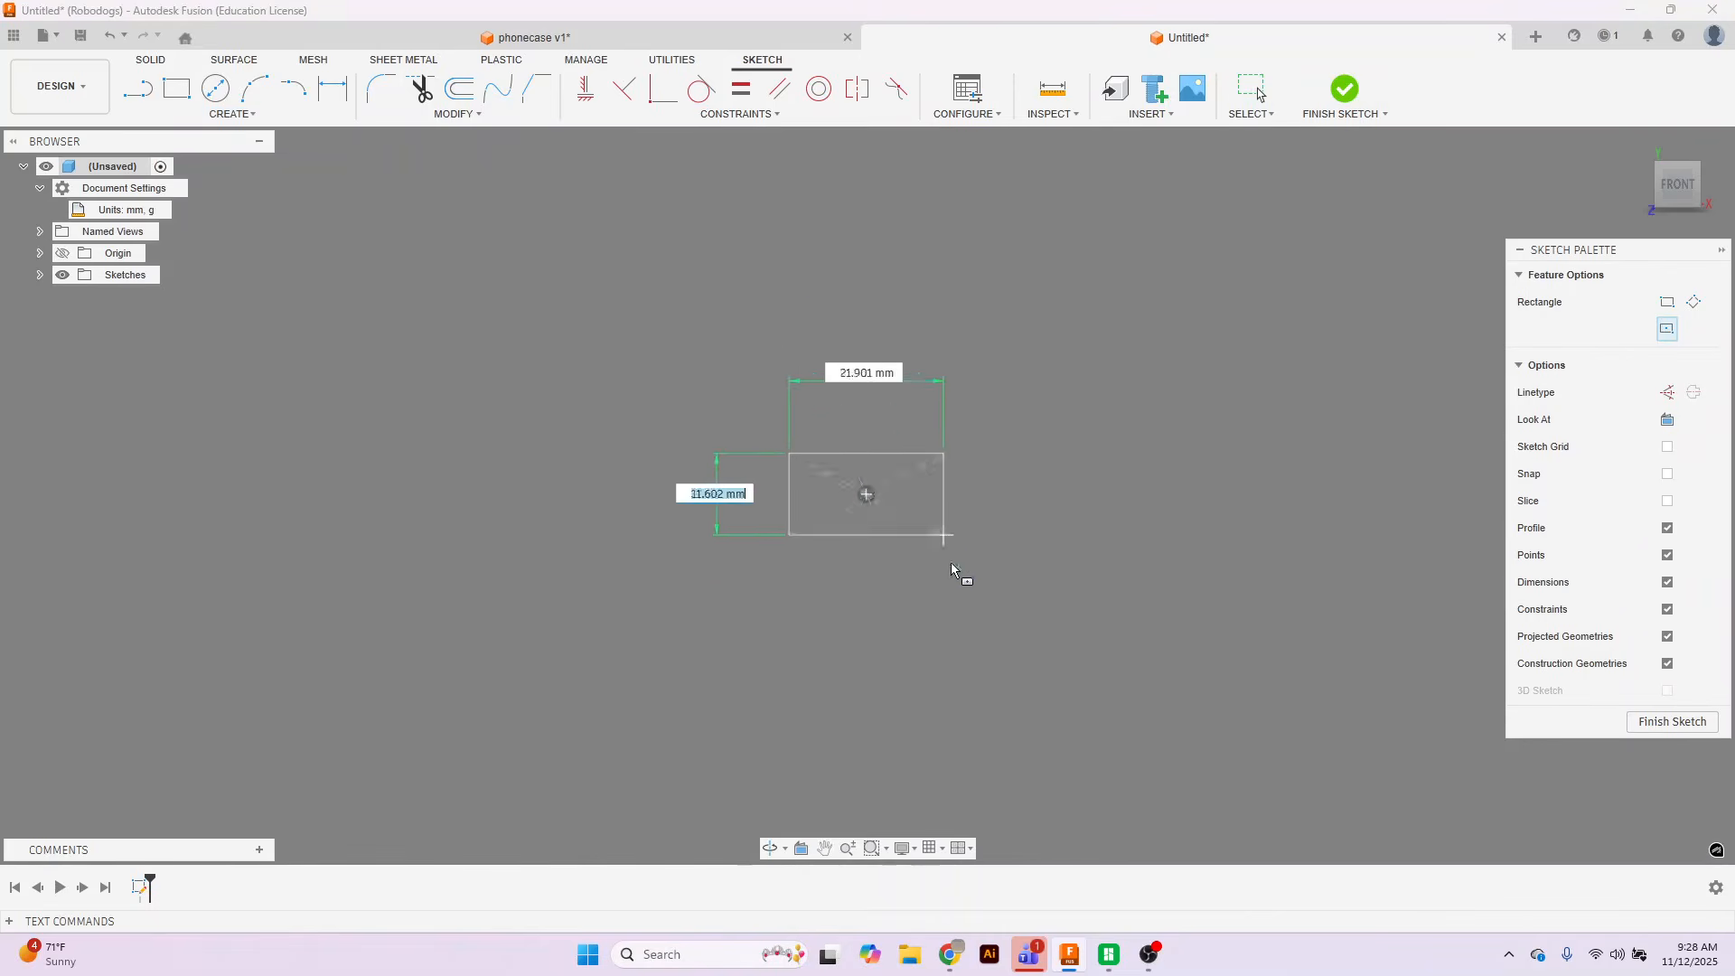
{"action": "left_click", "coordinate": [957, 664]}
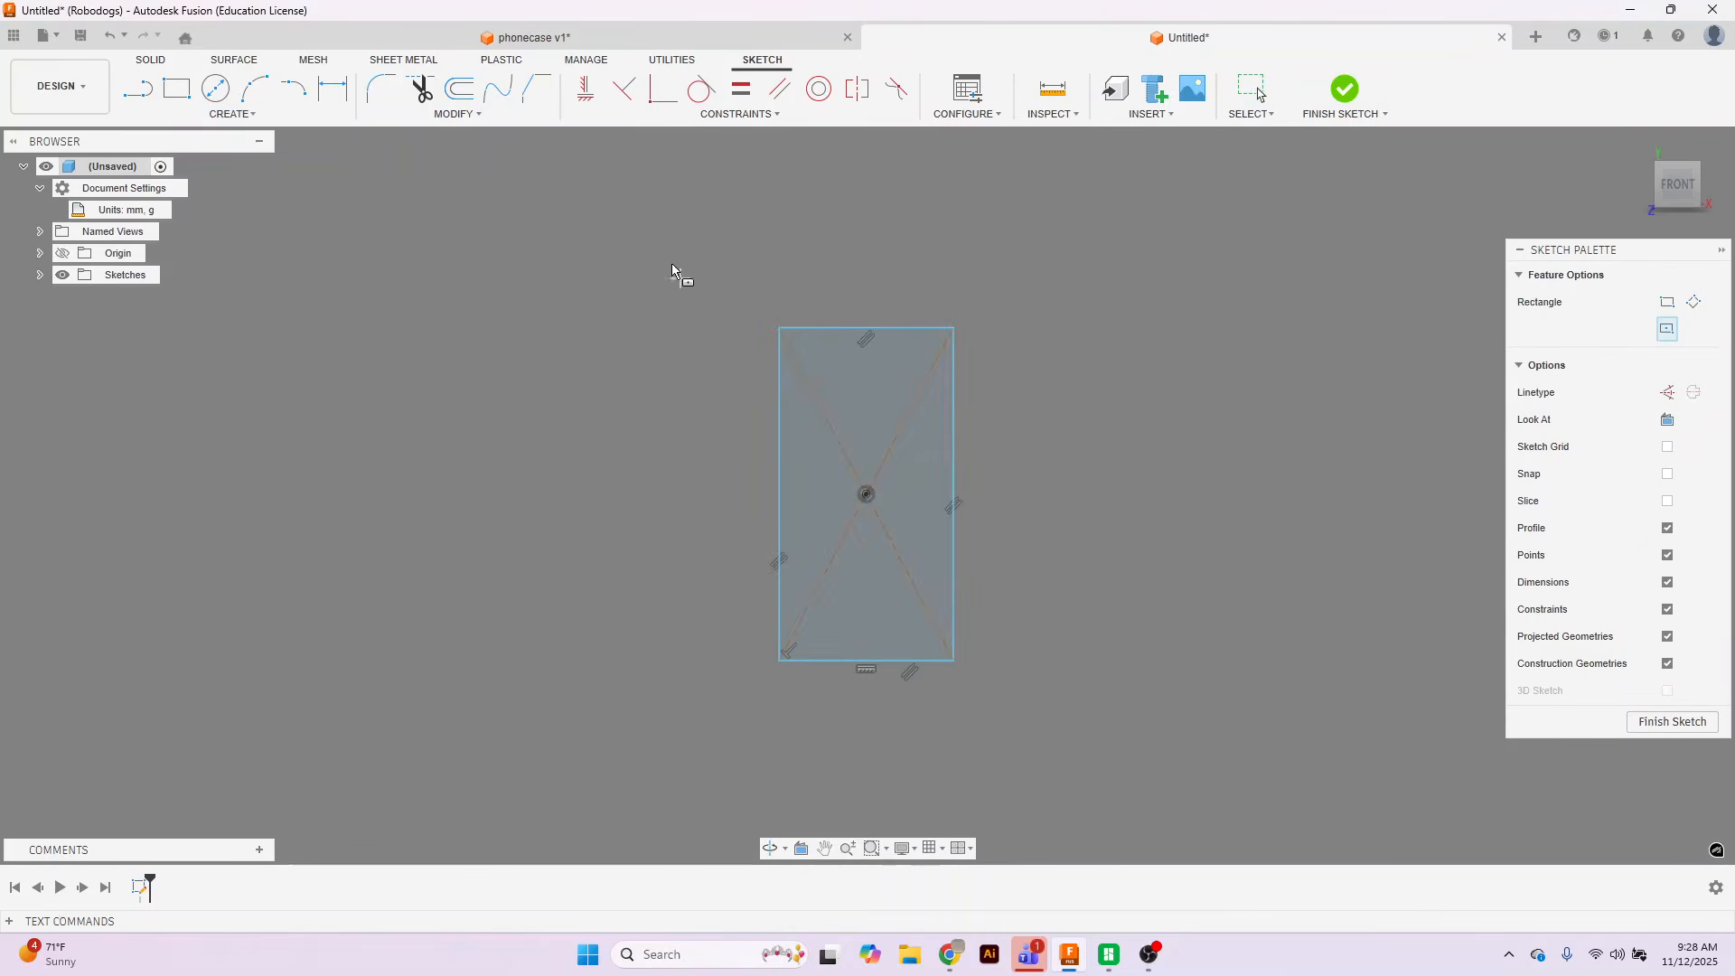
Check the width in the phonecase sketch and dimension the new rectangle's top edge to 71.6 mm.
{"action": "left_click", "coordinate": [550, 36]}
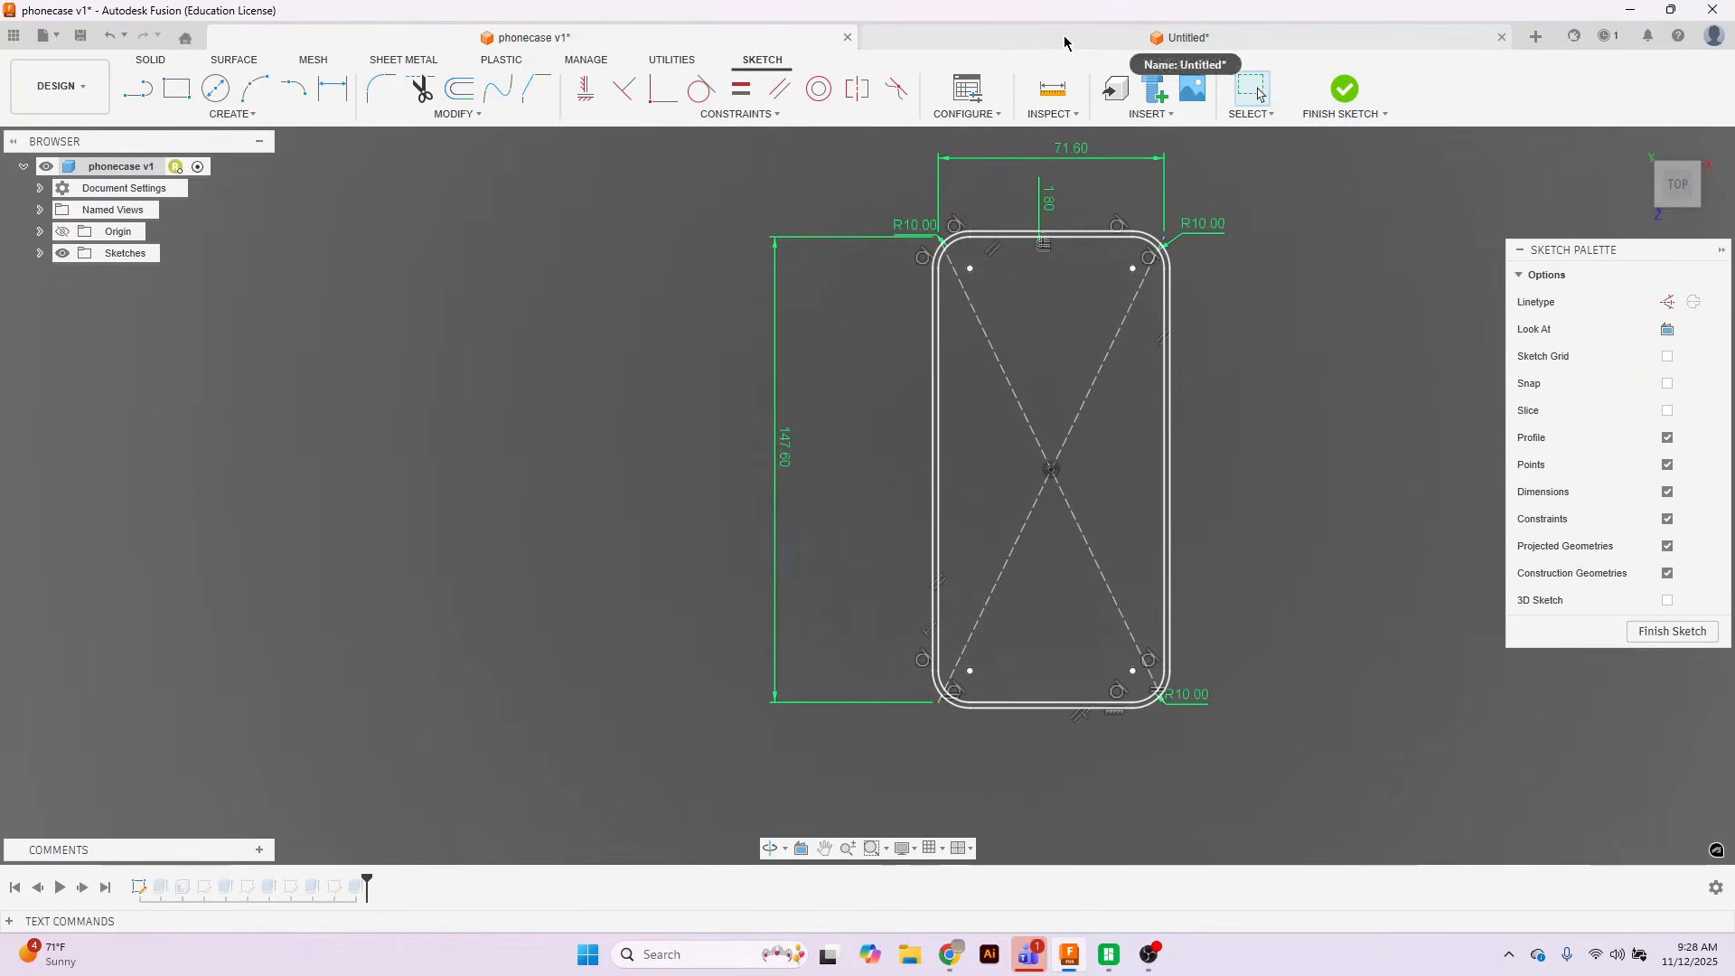
{"action": "left_click", "coordinate": [1175, 37]}
{"action": "left_click", "coordinate": [333, 89]}
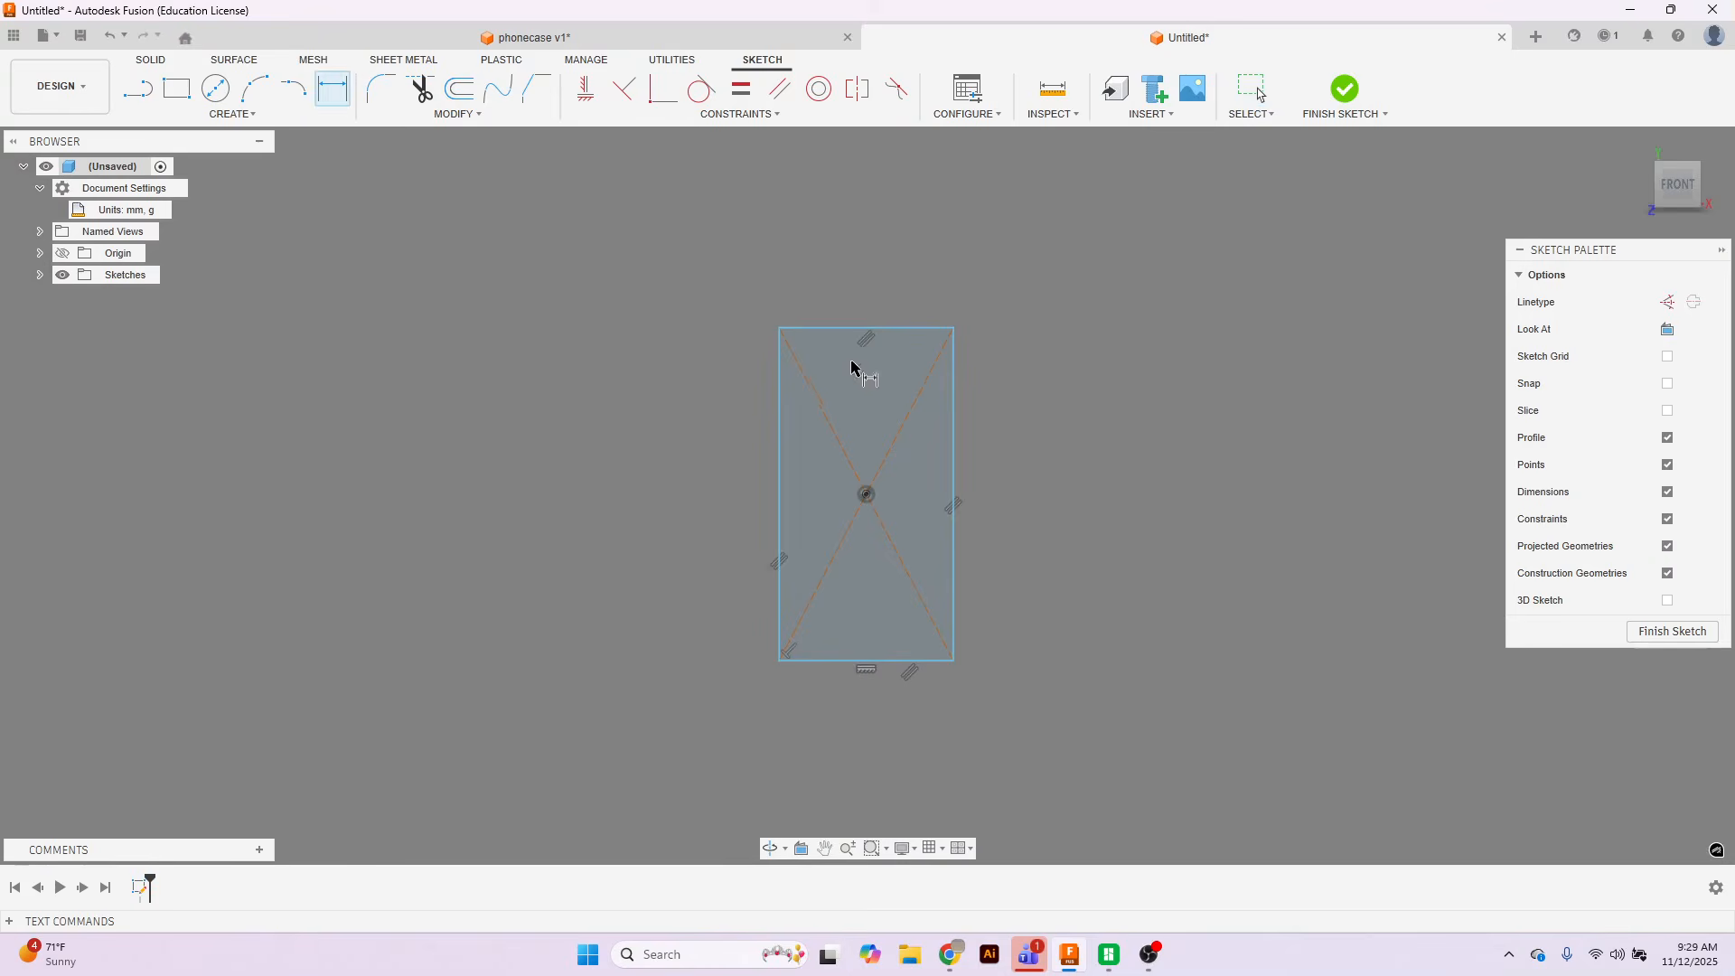
{"action": "left_click", "coordinate": [856, 328]}
{"action": "left_click", "coordinate": [822, 224]}
{"action": "type", "text": "7"}
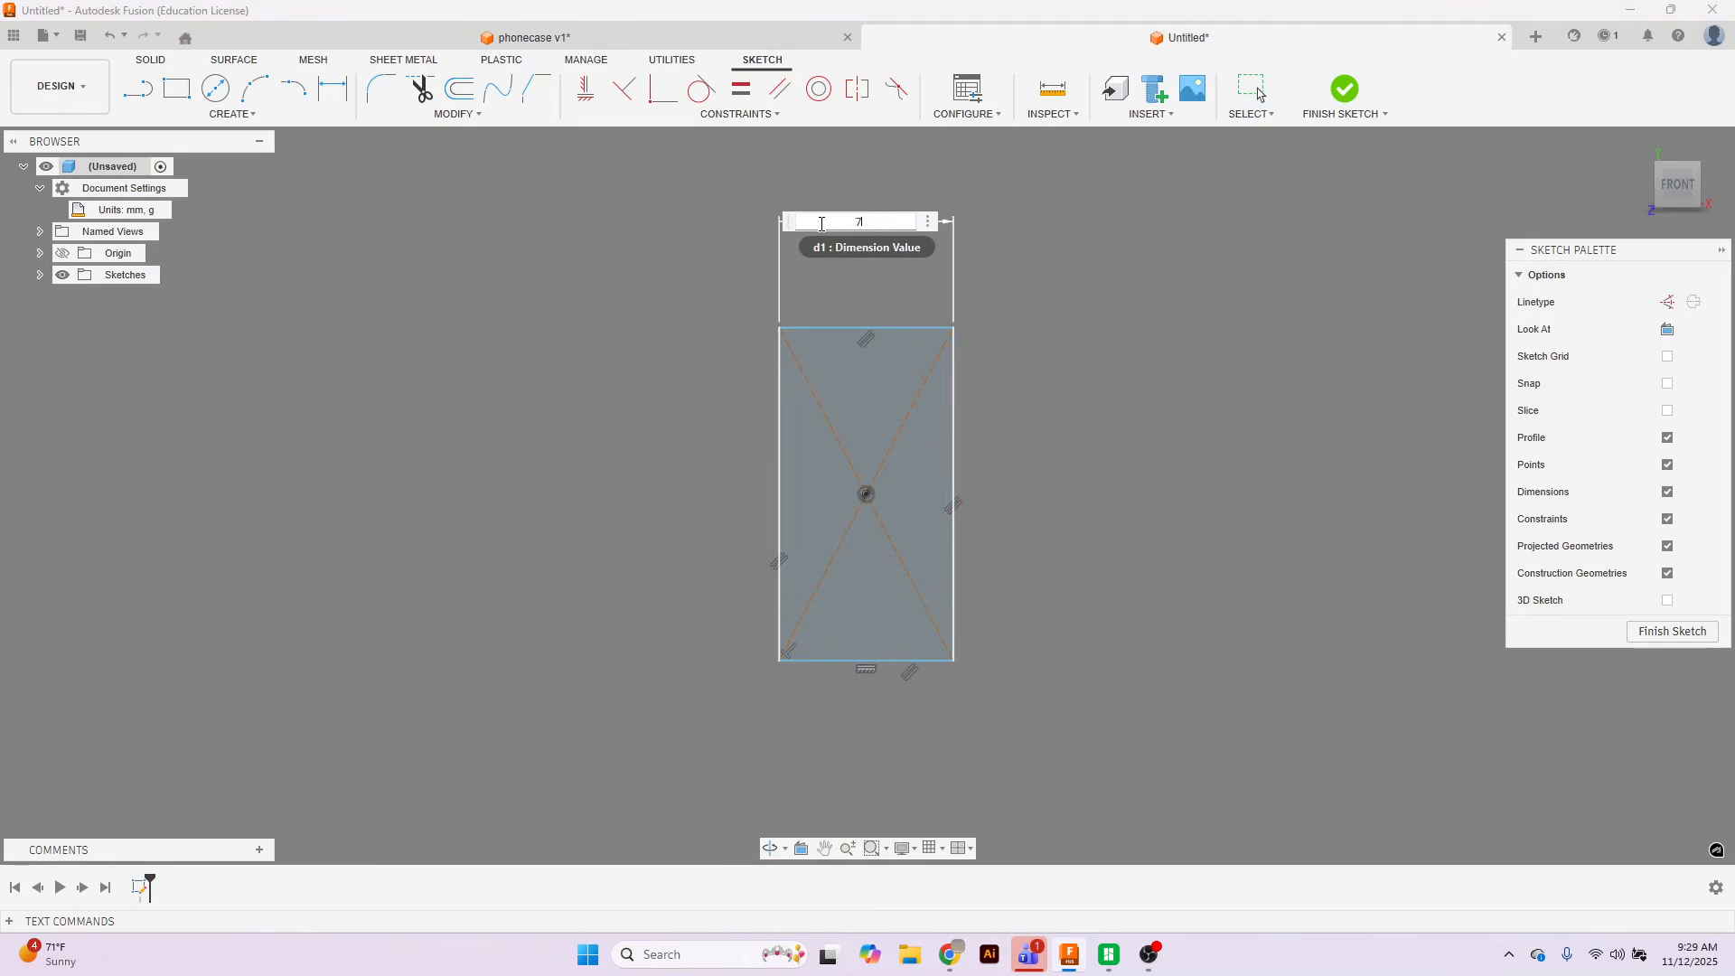
{"action": "type", "text": "1.6"}
{"action": "key", "text": "Return"}
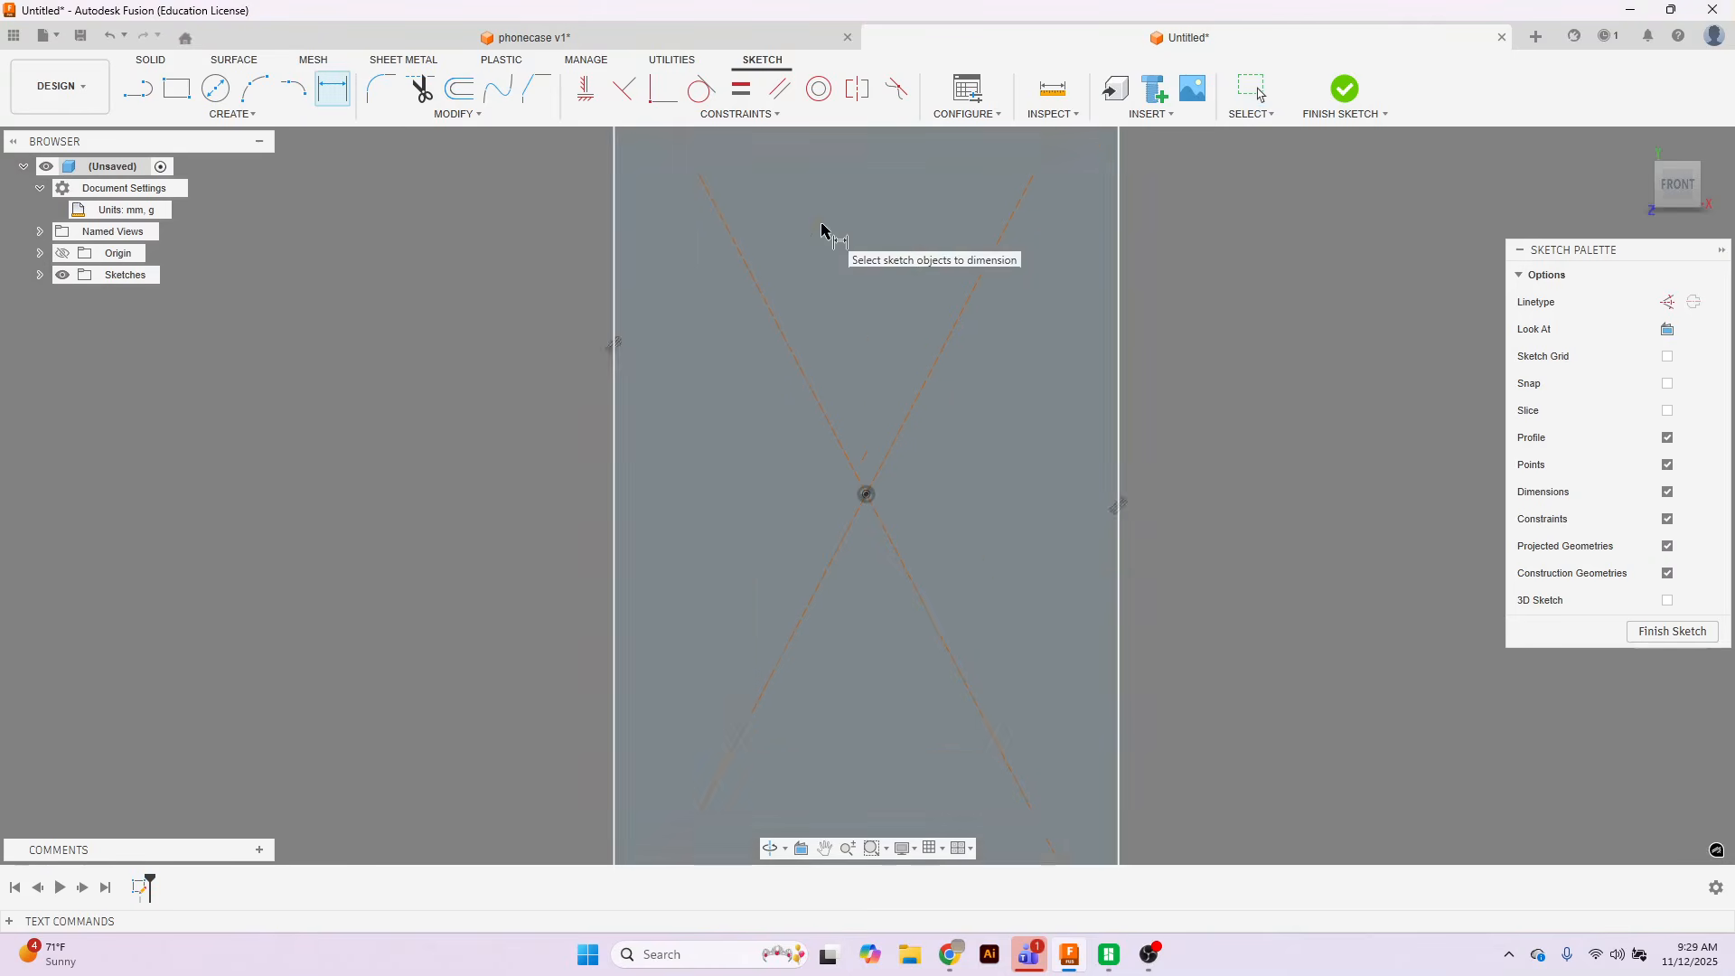
Check the height in the phonecase sketch and dimension the new rectangle's left edge to 147.6 mm.
{"action": "left_click", "coordinate": [320, 32]}
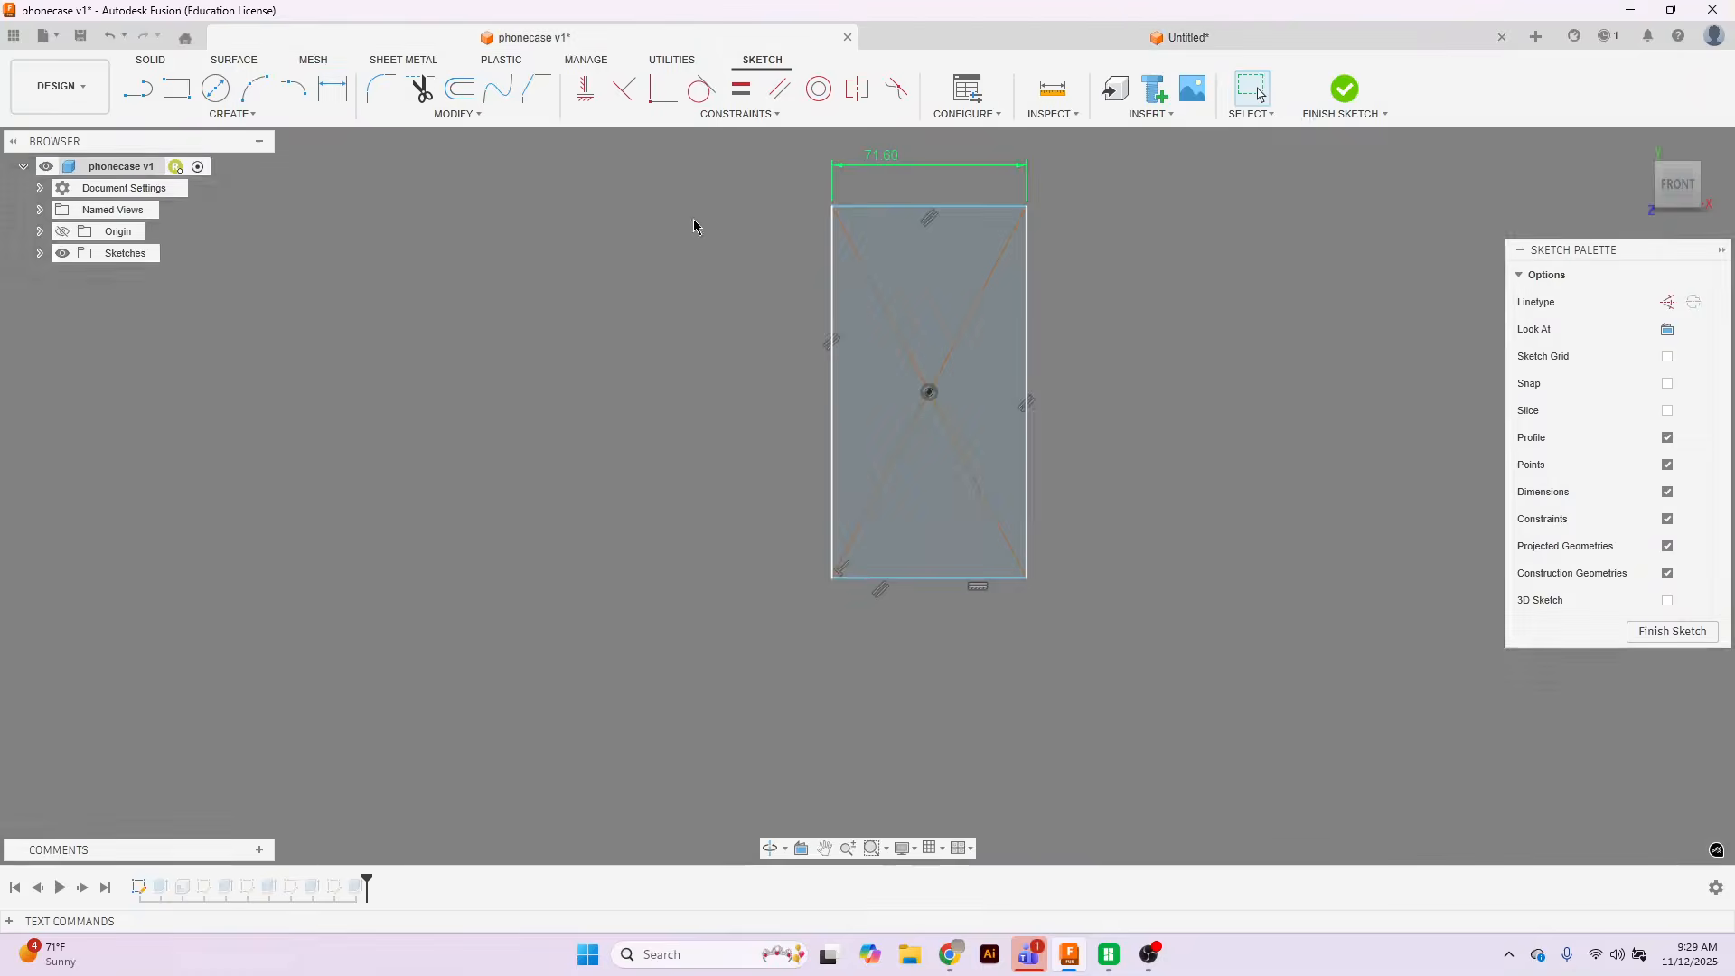
{"action": "double_click", "coordinate": [788, 468]}
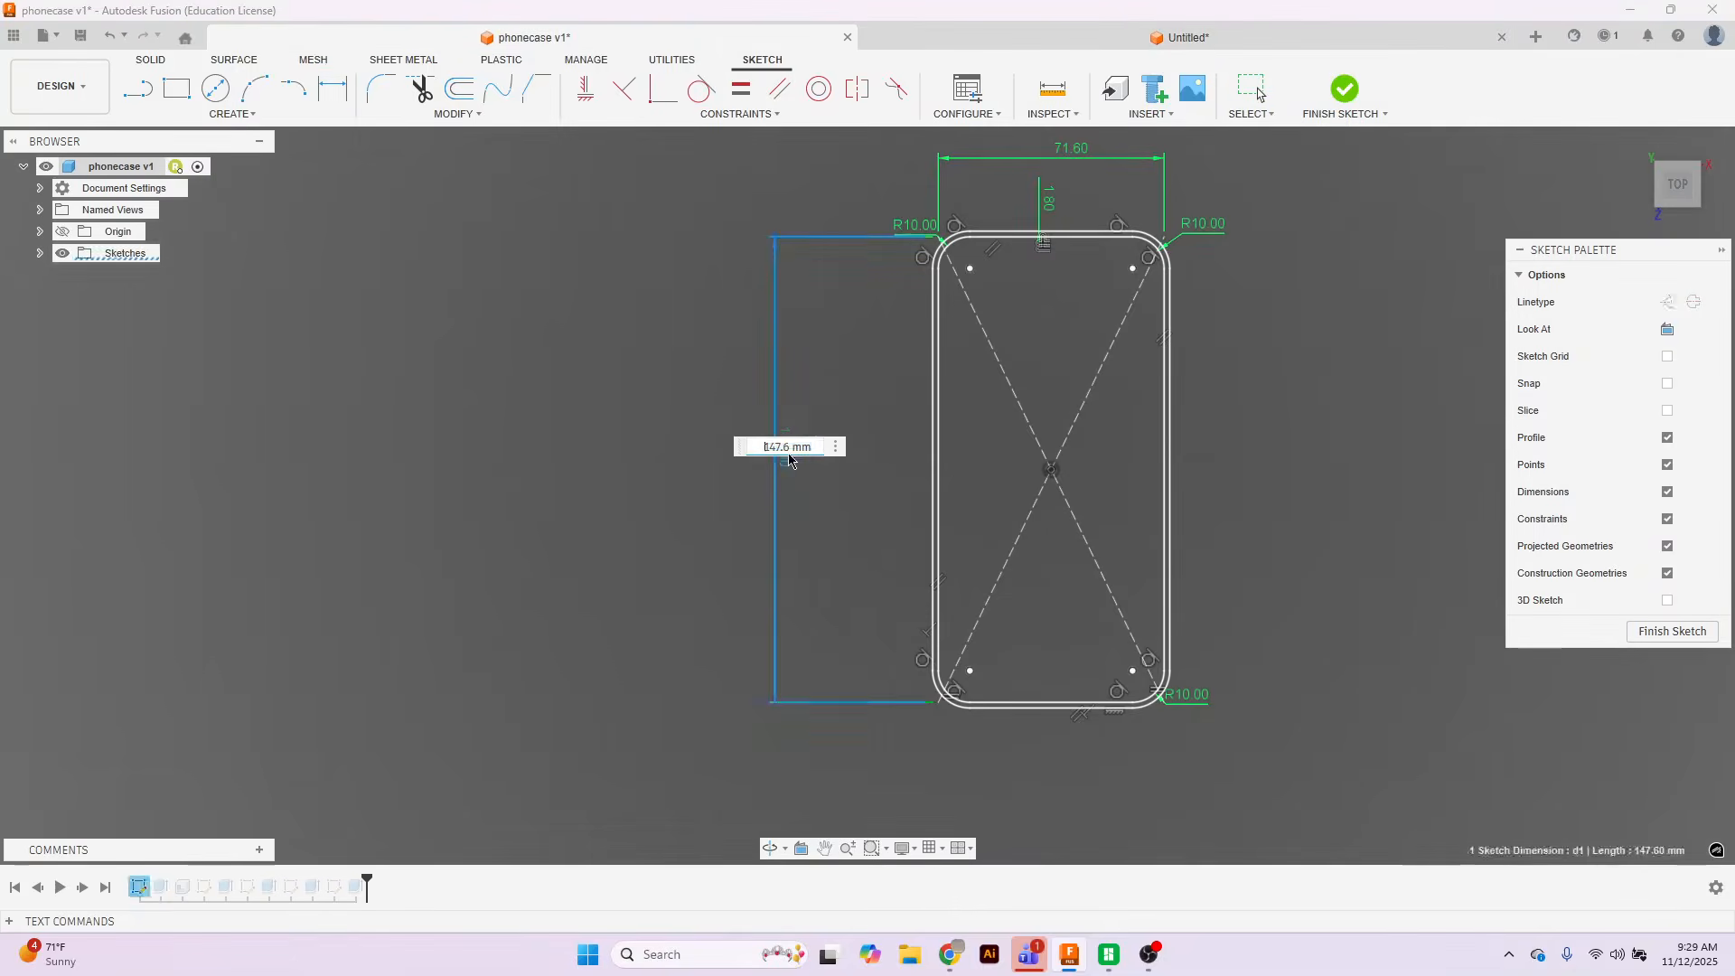
{"action": "left_click", "coordinate": [1183, 37]}
{"action": "left_click", "coordinate": [341, 93]}
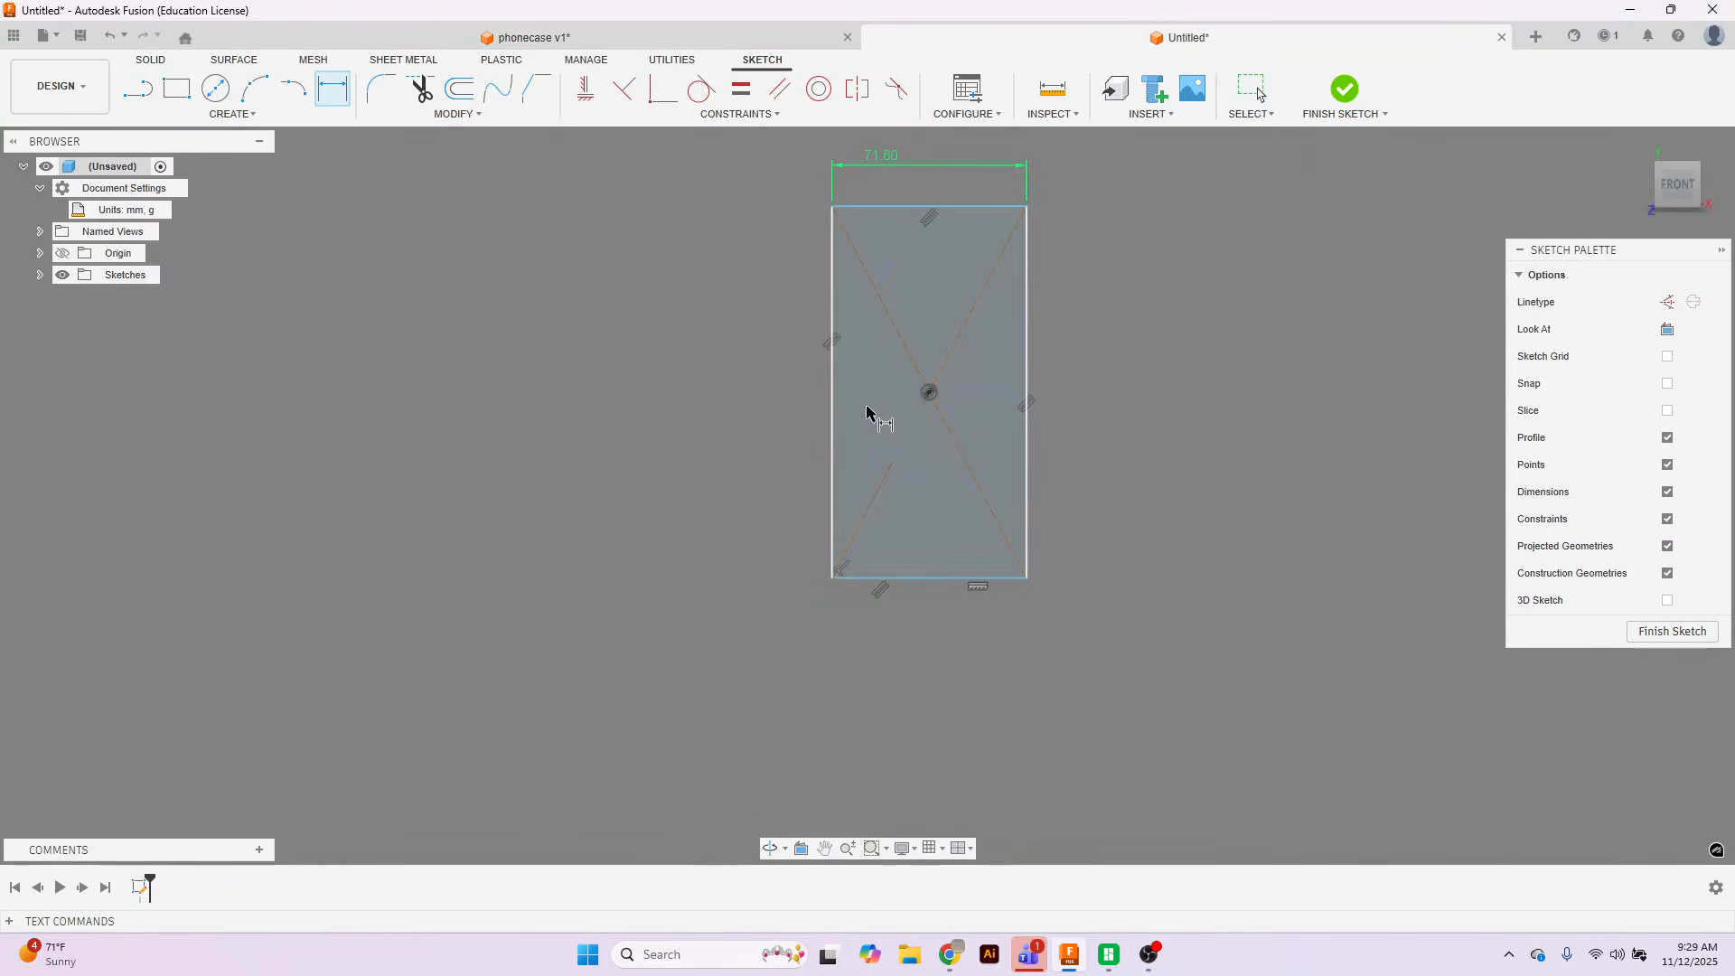
{"action": "left_click", "coordinate": [832, 388]}
{"action": "left_click", "coordinate": [743, 506]}
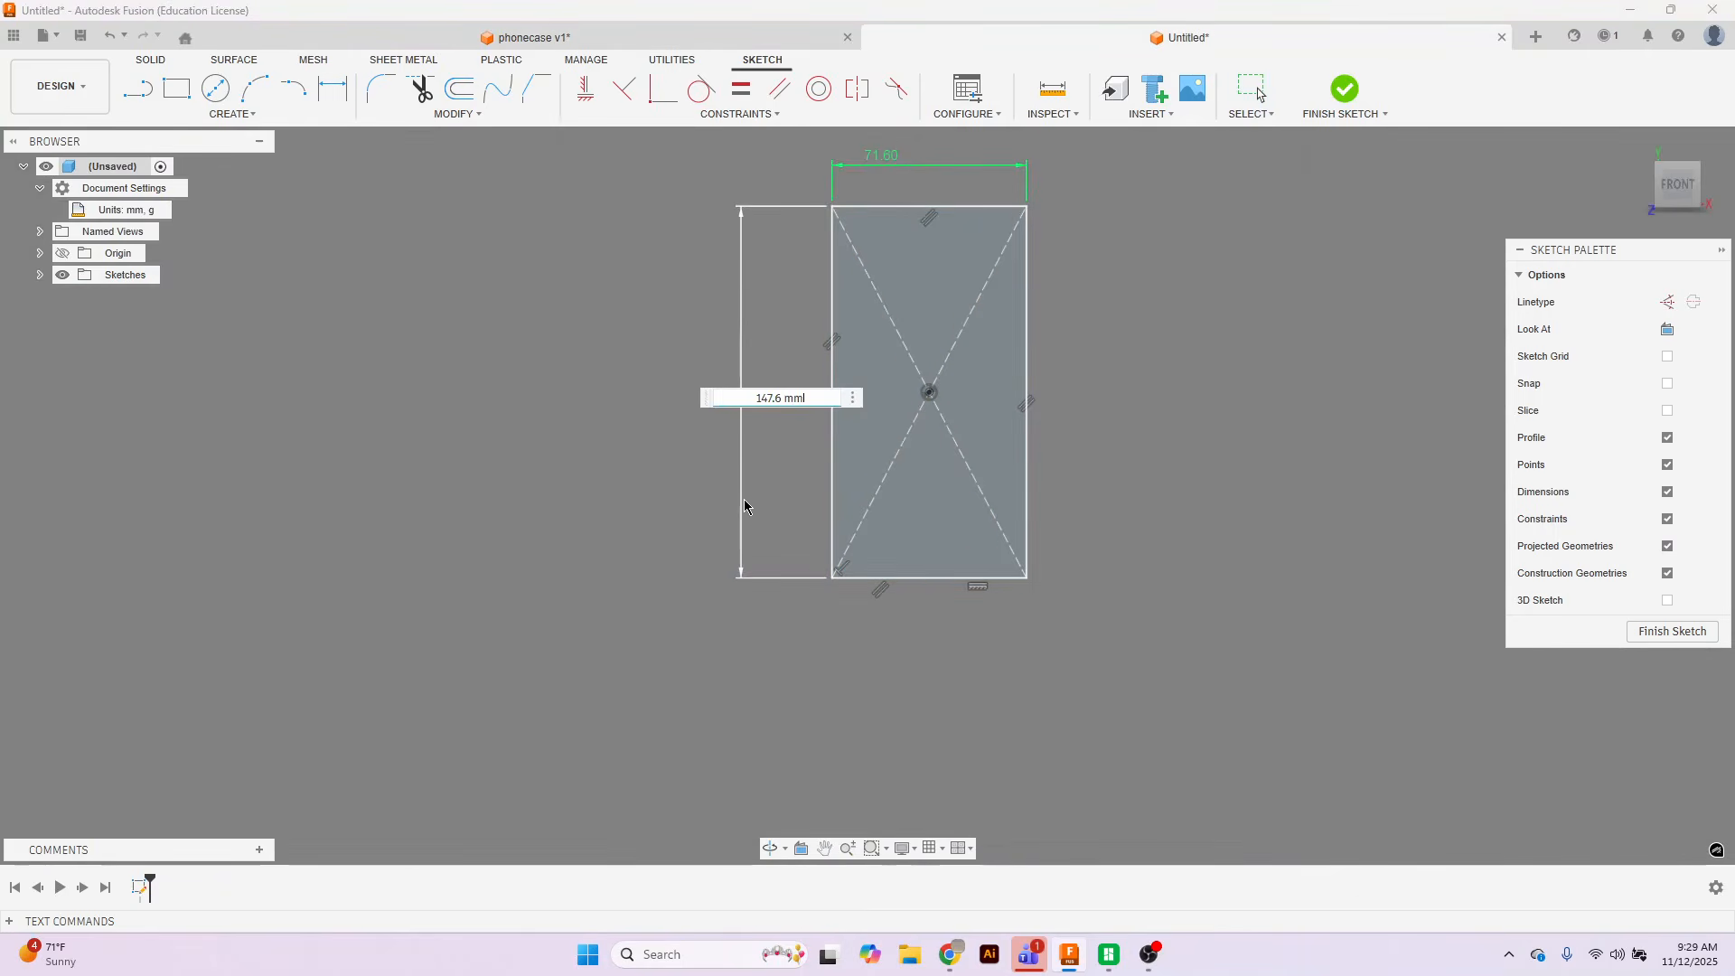
{"action": "key", "text": "Return"}
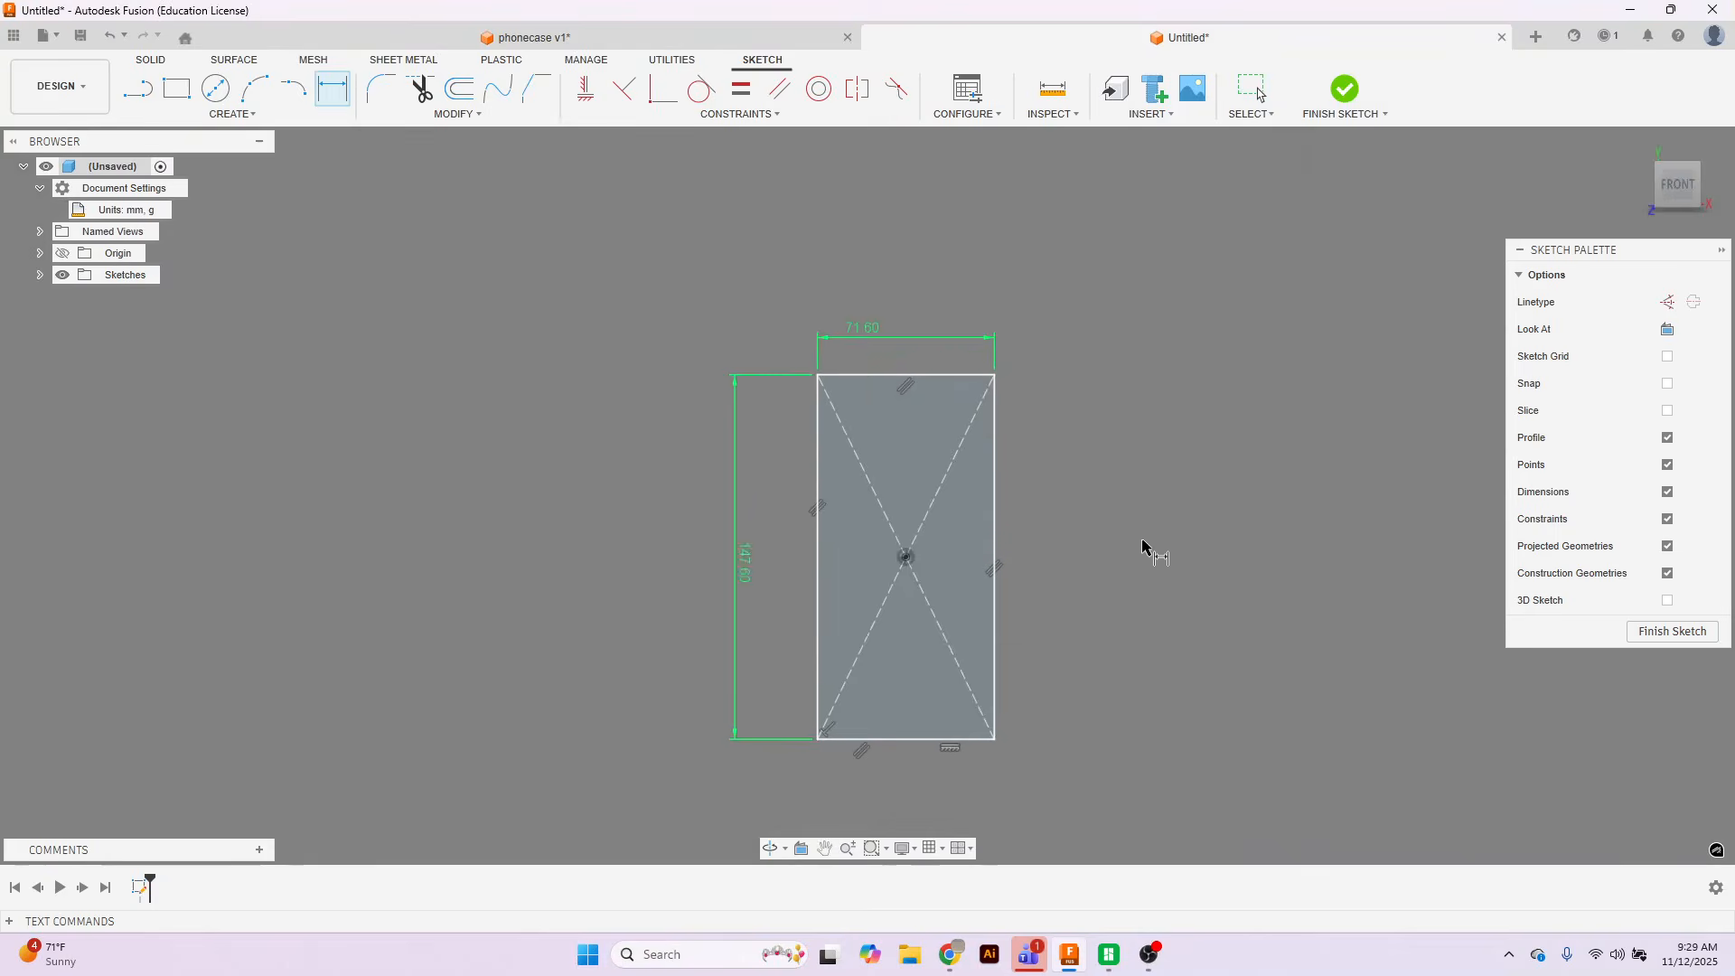
Fillet the rectangle's upper-left corner with a radius of 100 mm.
{"action": "scroll", "coordinate": [1143, 547], "scroll_direction": "up", "scroll_amount": 2}
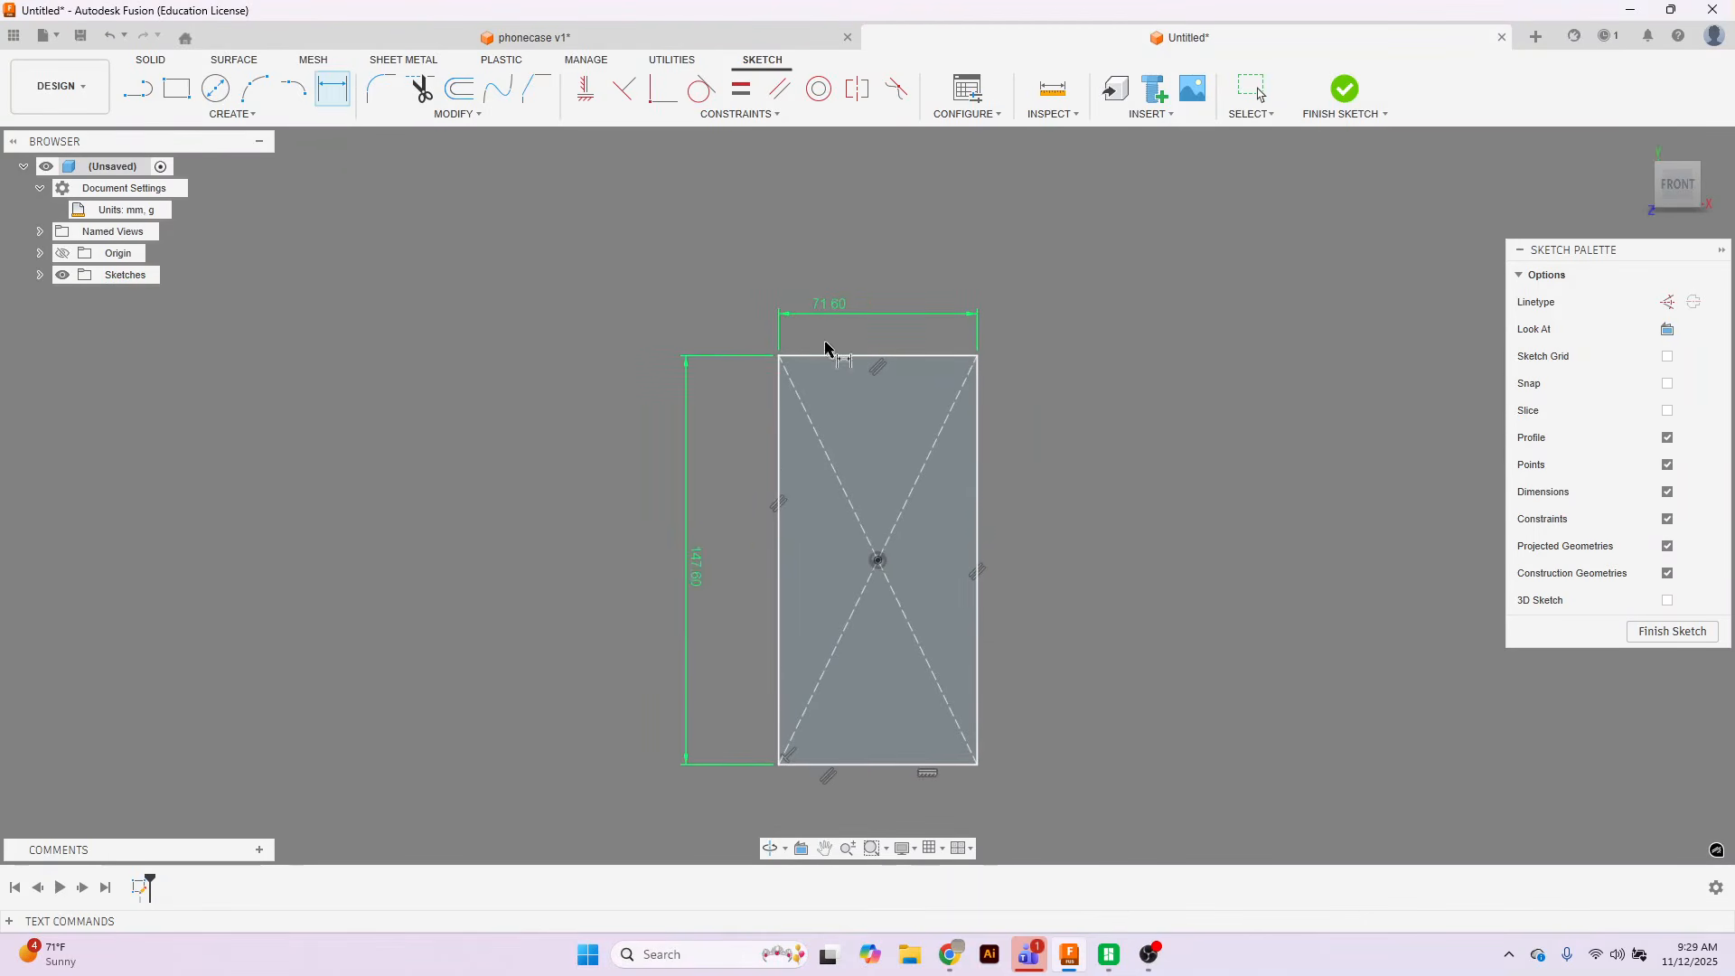
{"action": "left_click", "coordinate": [456, 115]}
{"action": "left_click", "coordinate": [421, 138]}
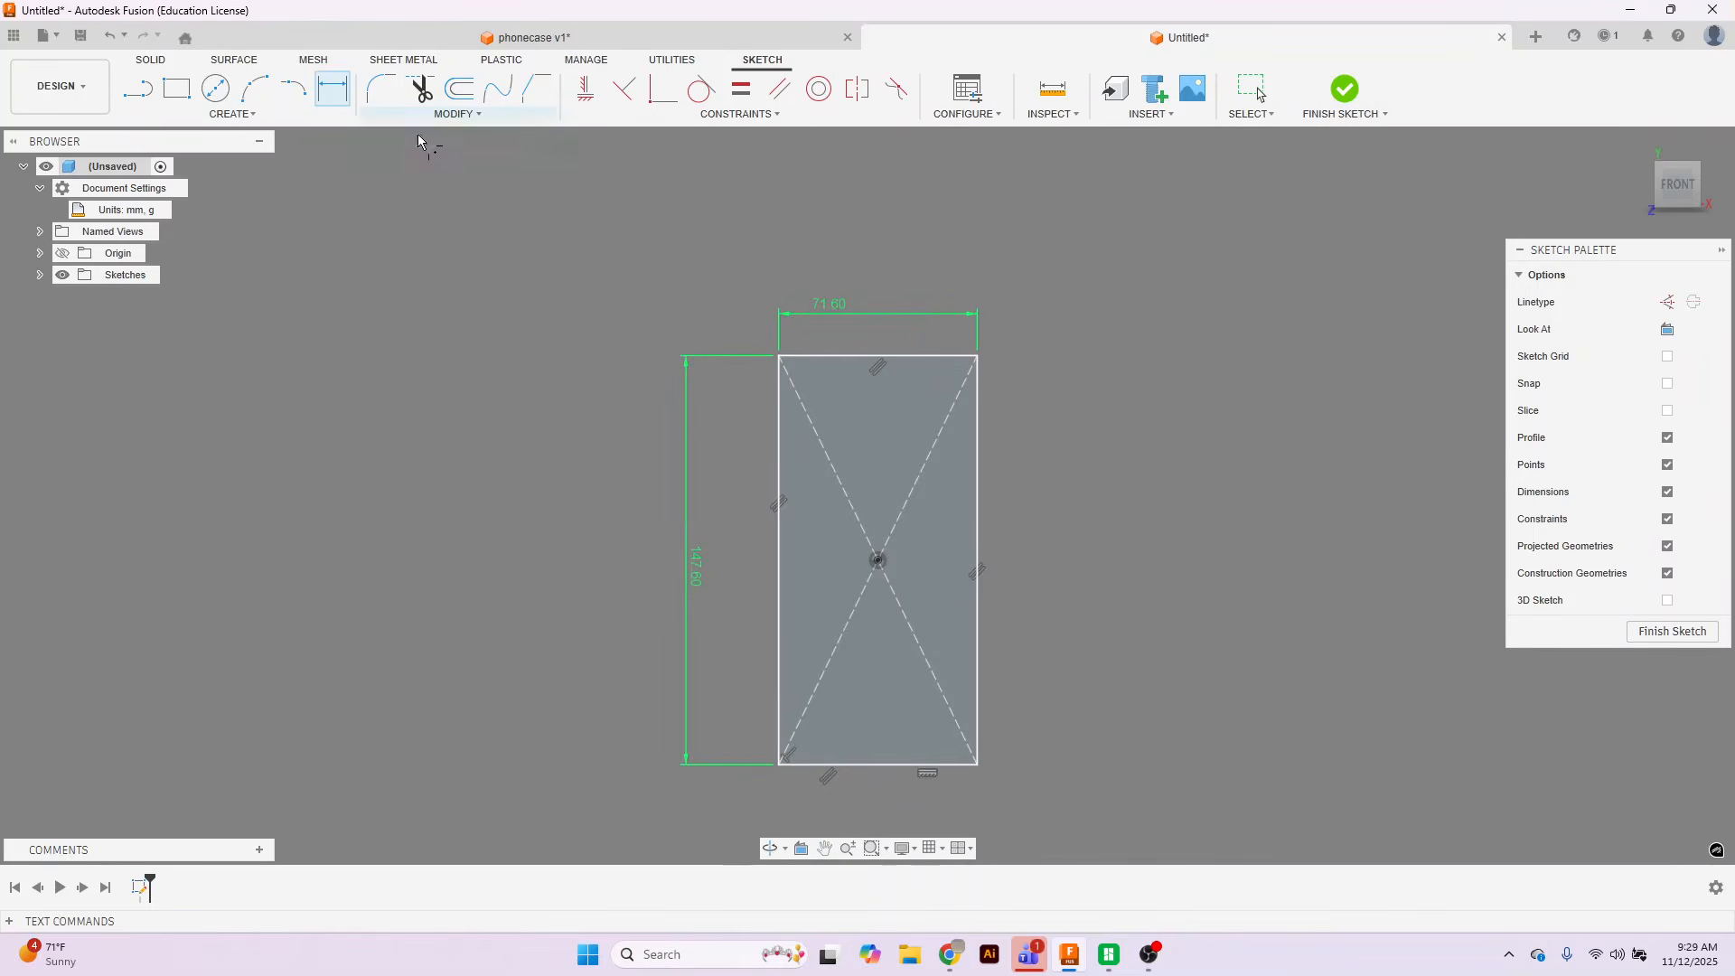
{"action": "left_click", "coordinate": [779, 389]}
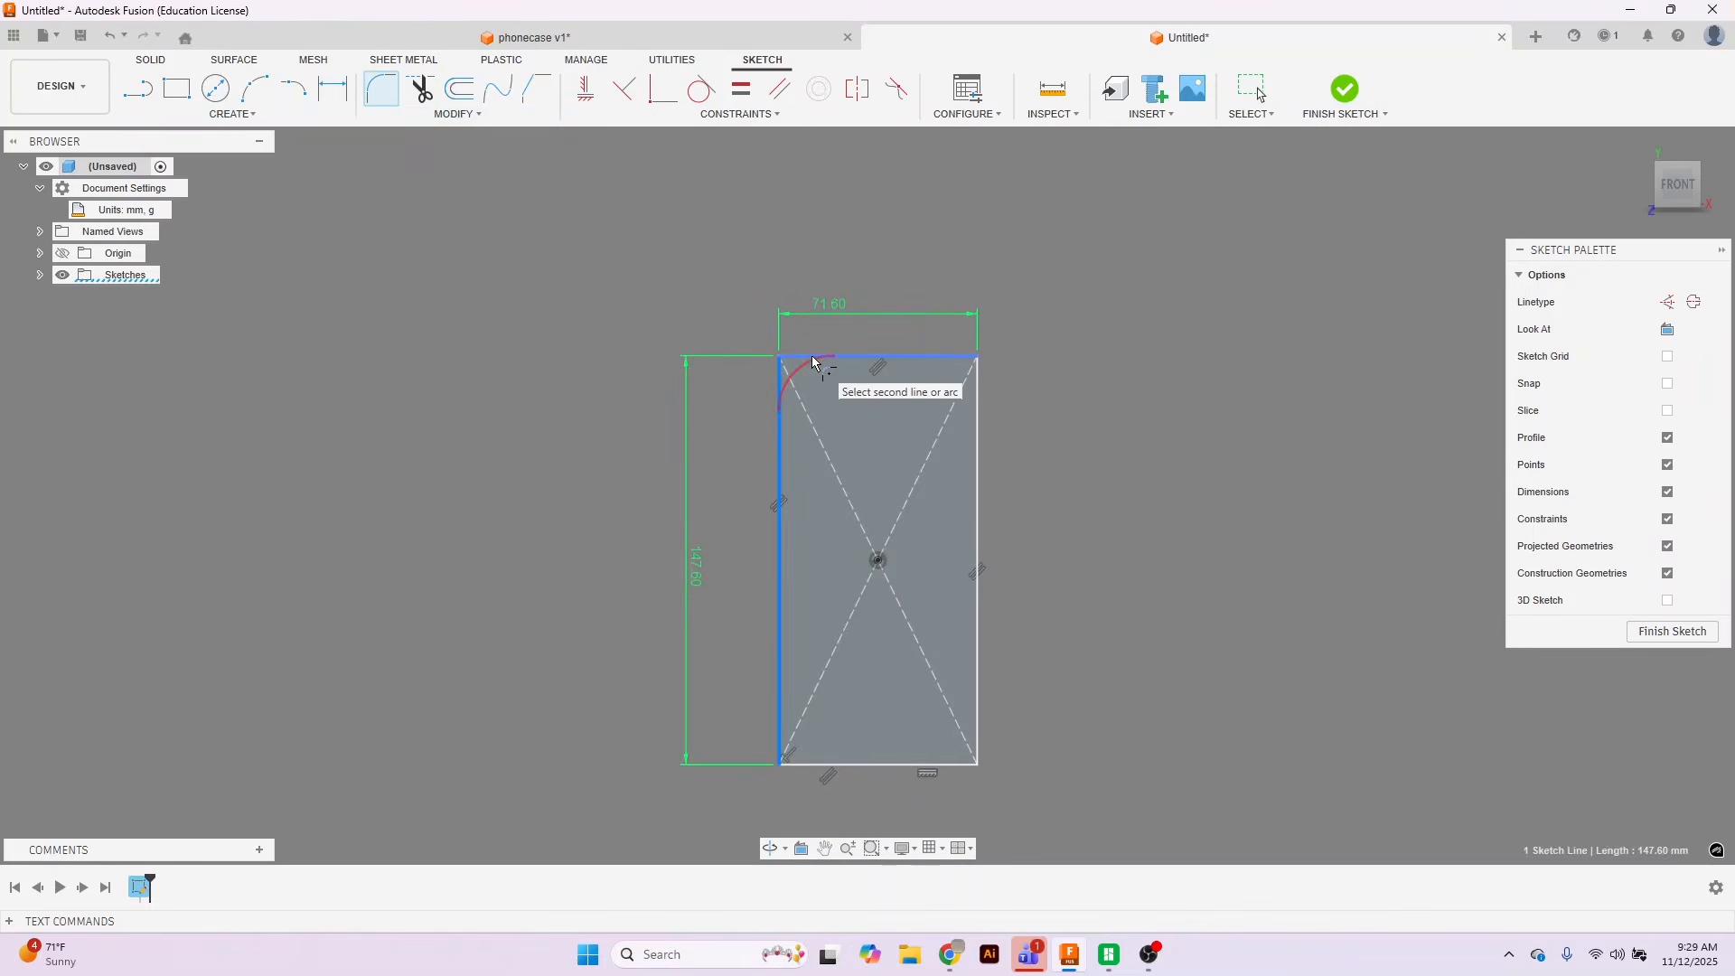
{"action": "left_click", "coordinate": [813, 362]}
{"action": "type", "text": "1"}
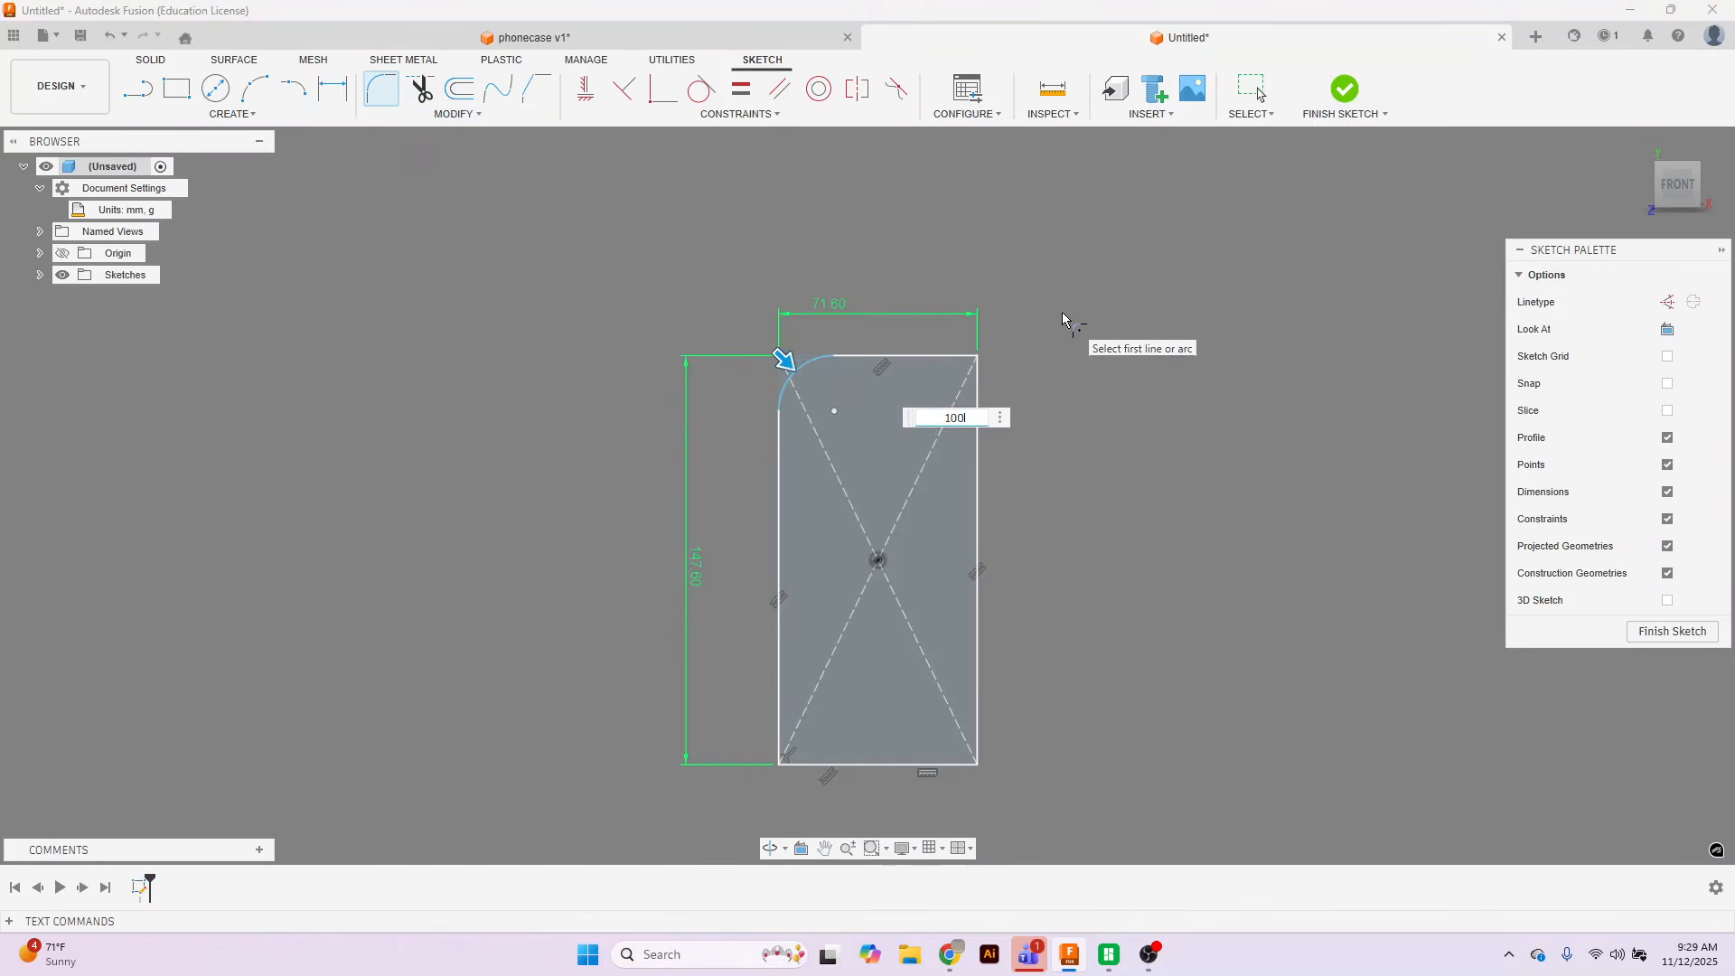
{"action": "type", "text": "00"}
{"action": "key", "text": "Return"}
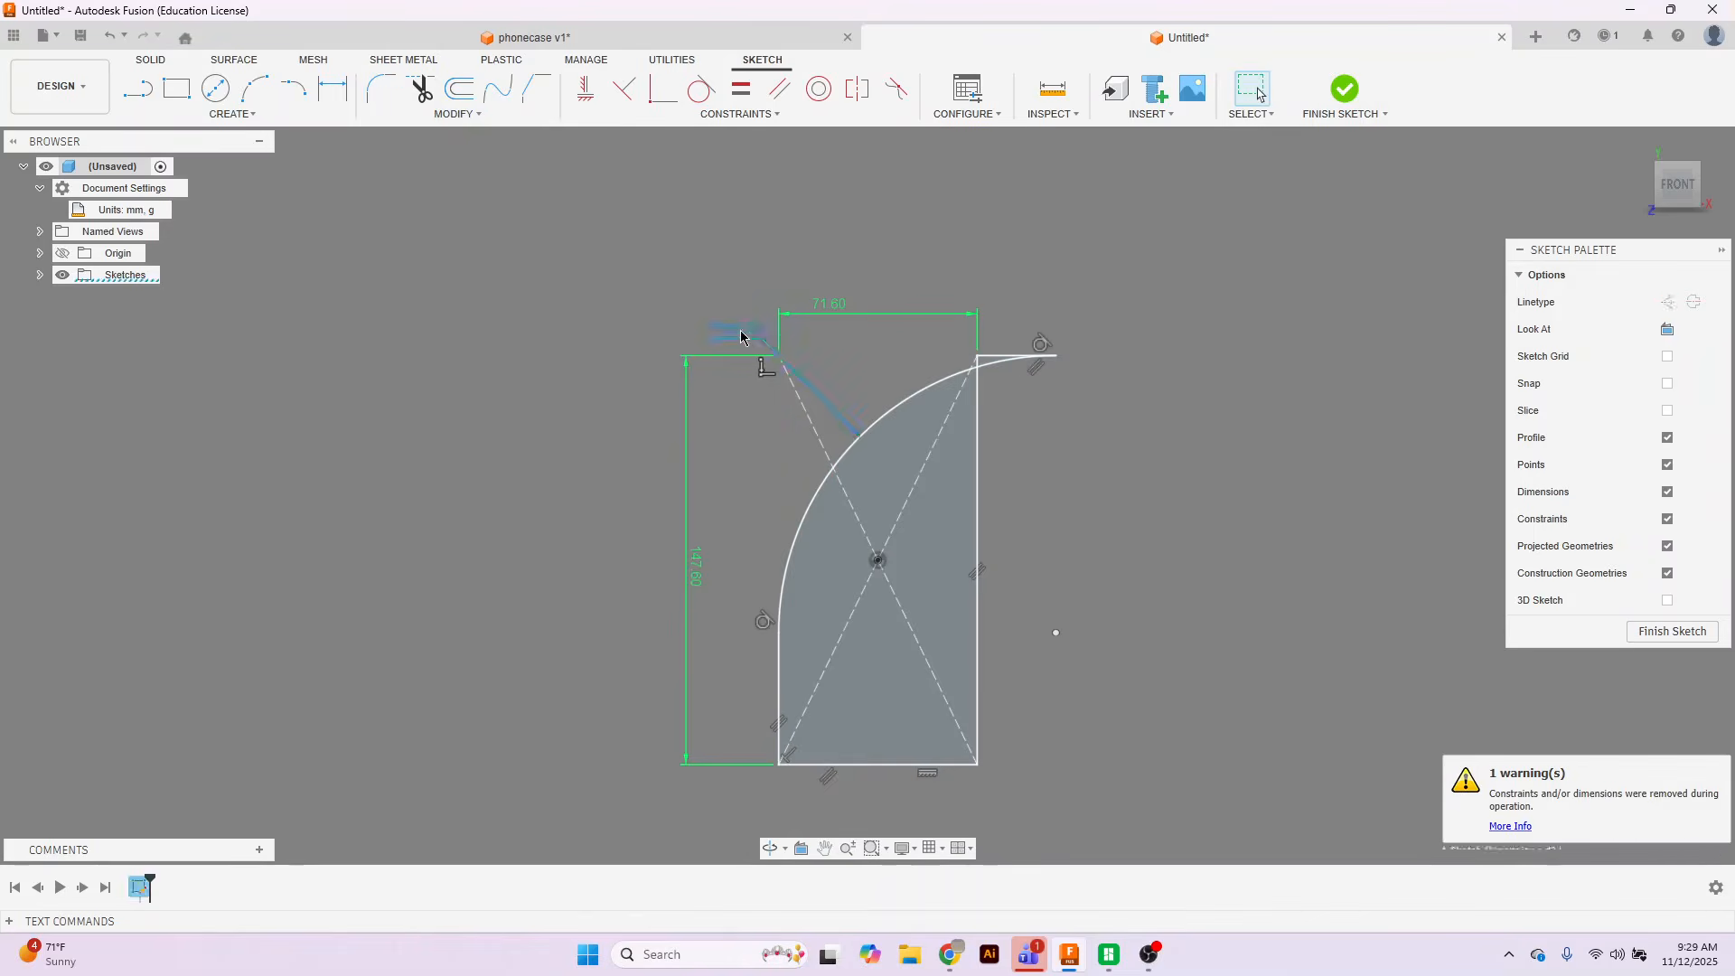
Set the upper-left corner fillet's radius to 10 mm.
{"action": "double_click", "coordinate": [740, 337]}
{"action": "type", "text": "100"}
{"action": "key", "text": "Return"}
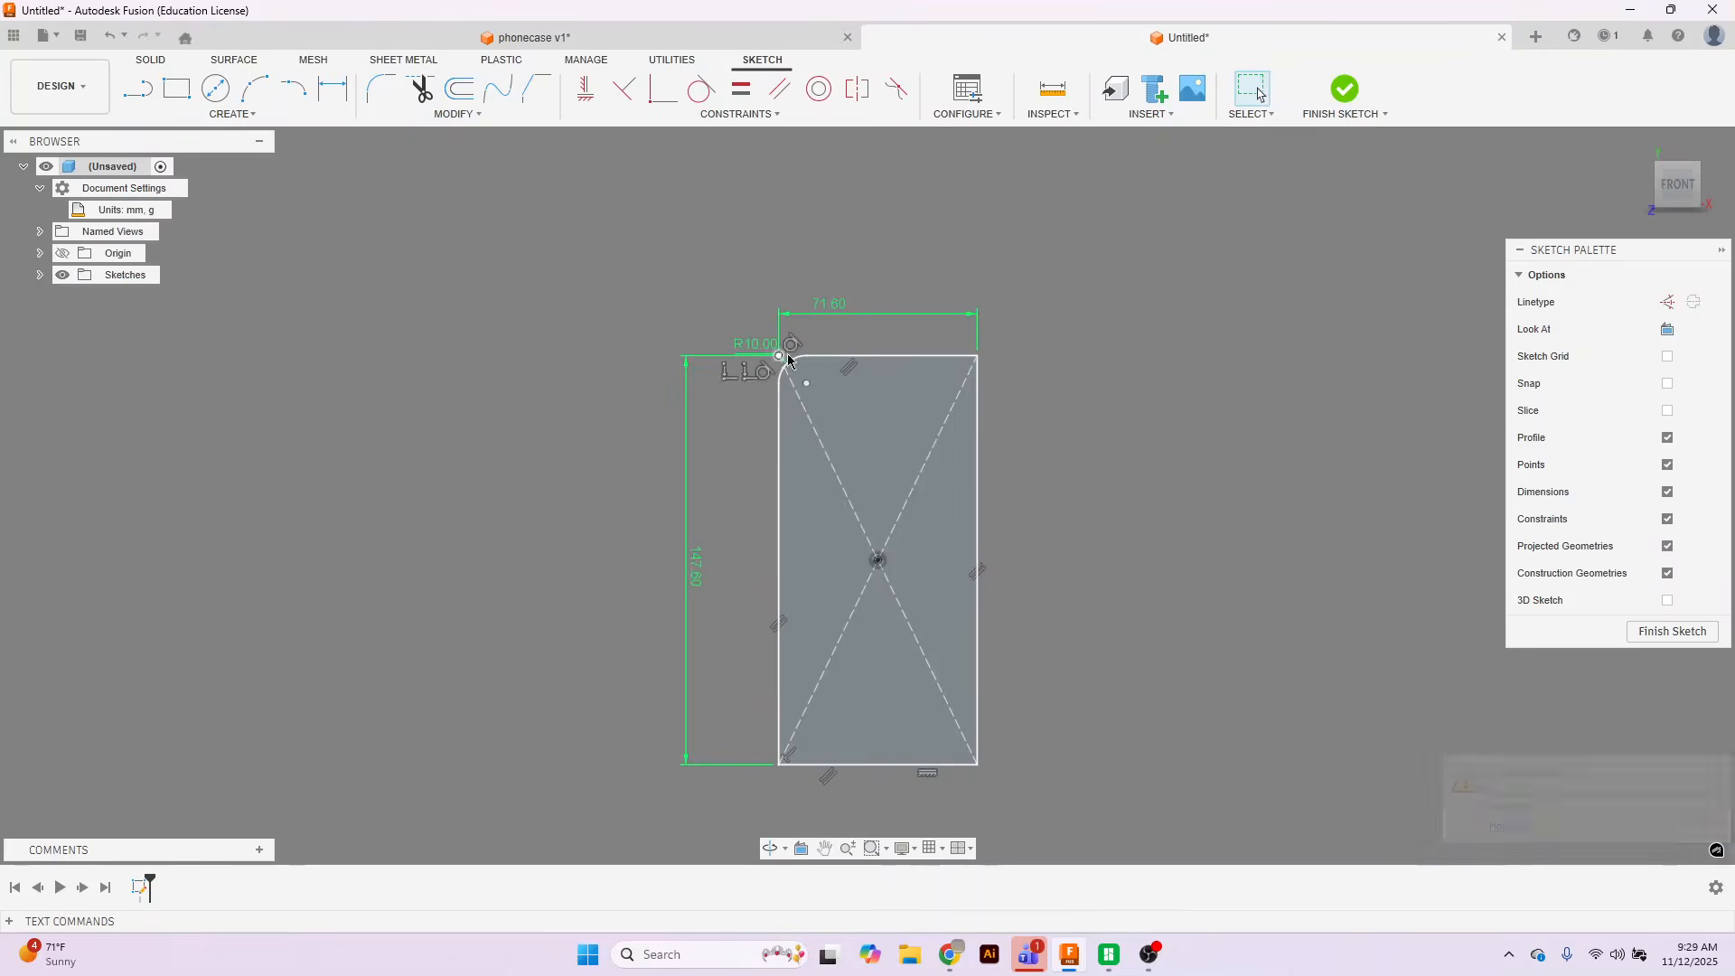
Fillet the rectangle's upper-right corner with a radius of 10 mm.
{"action": "left_click", "coordinate": [452, 116]}
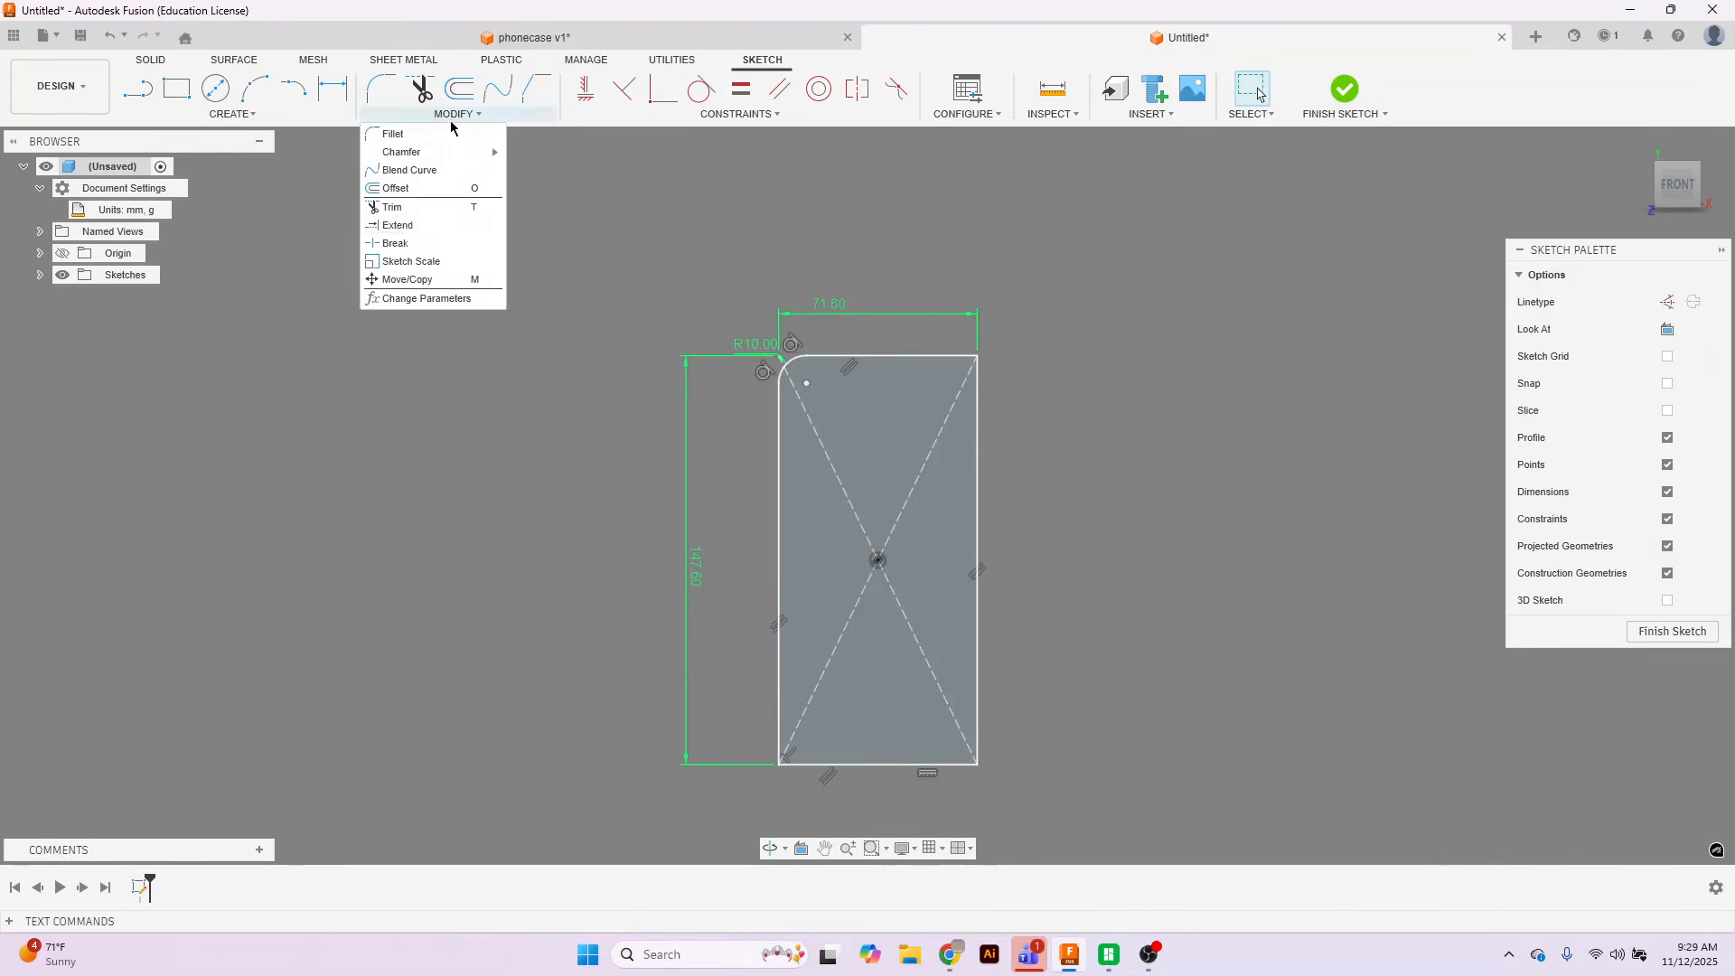
{"action": "left_click", "coordinate": [402, 134]}
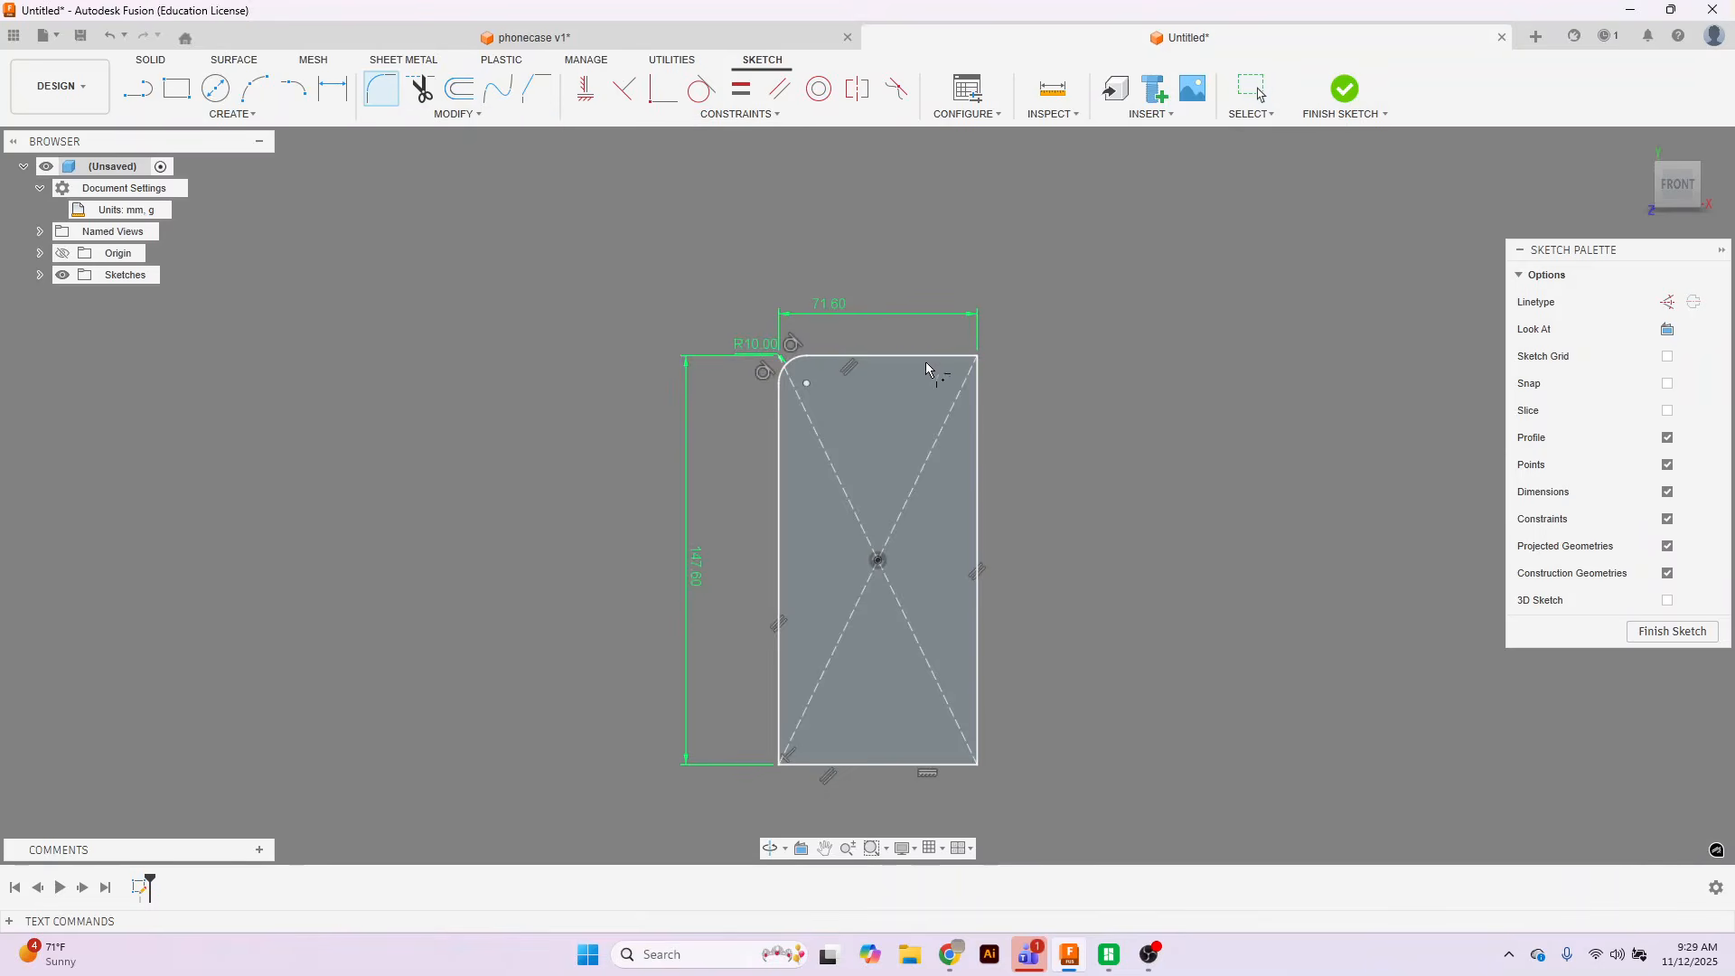
{"action": "left_click", "coordinate": [927, 360]}
{"action": "left_click", "coordinate": [978, 405]}
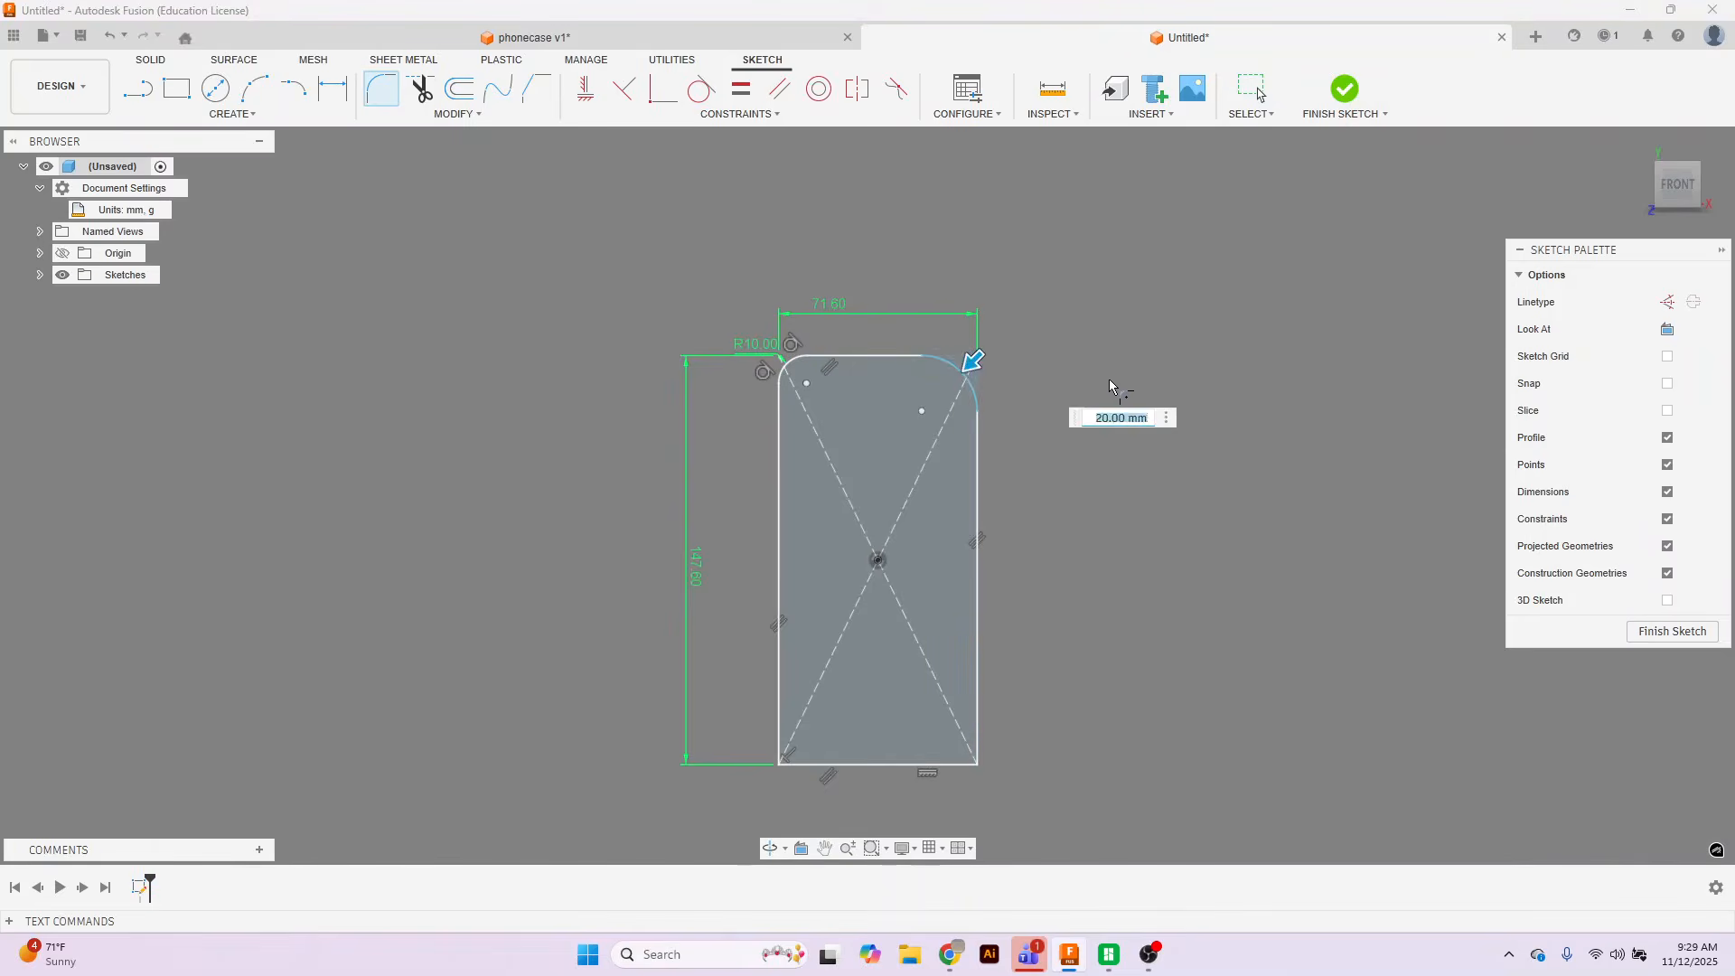
{"action": "type", "text": "10"}
{"action": "key", "text": "Return"}
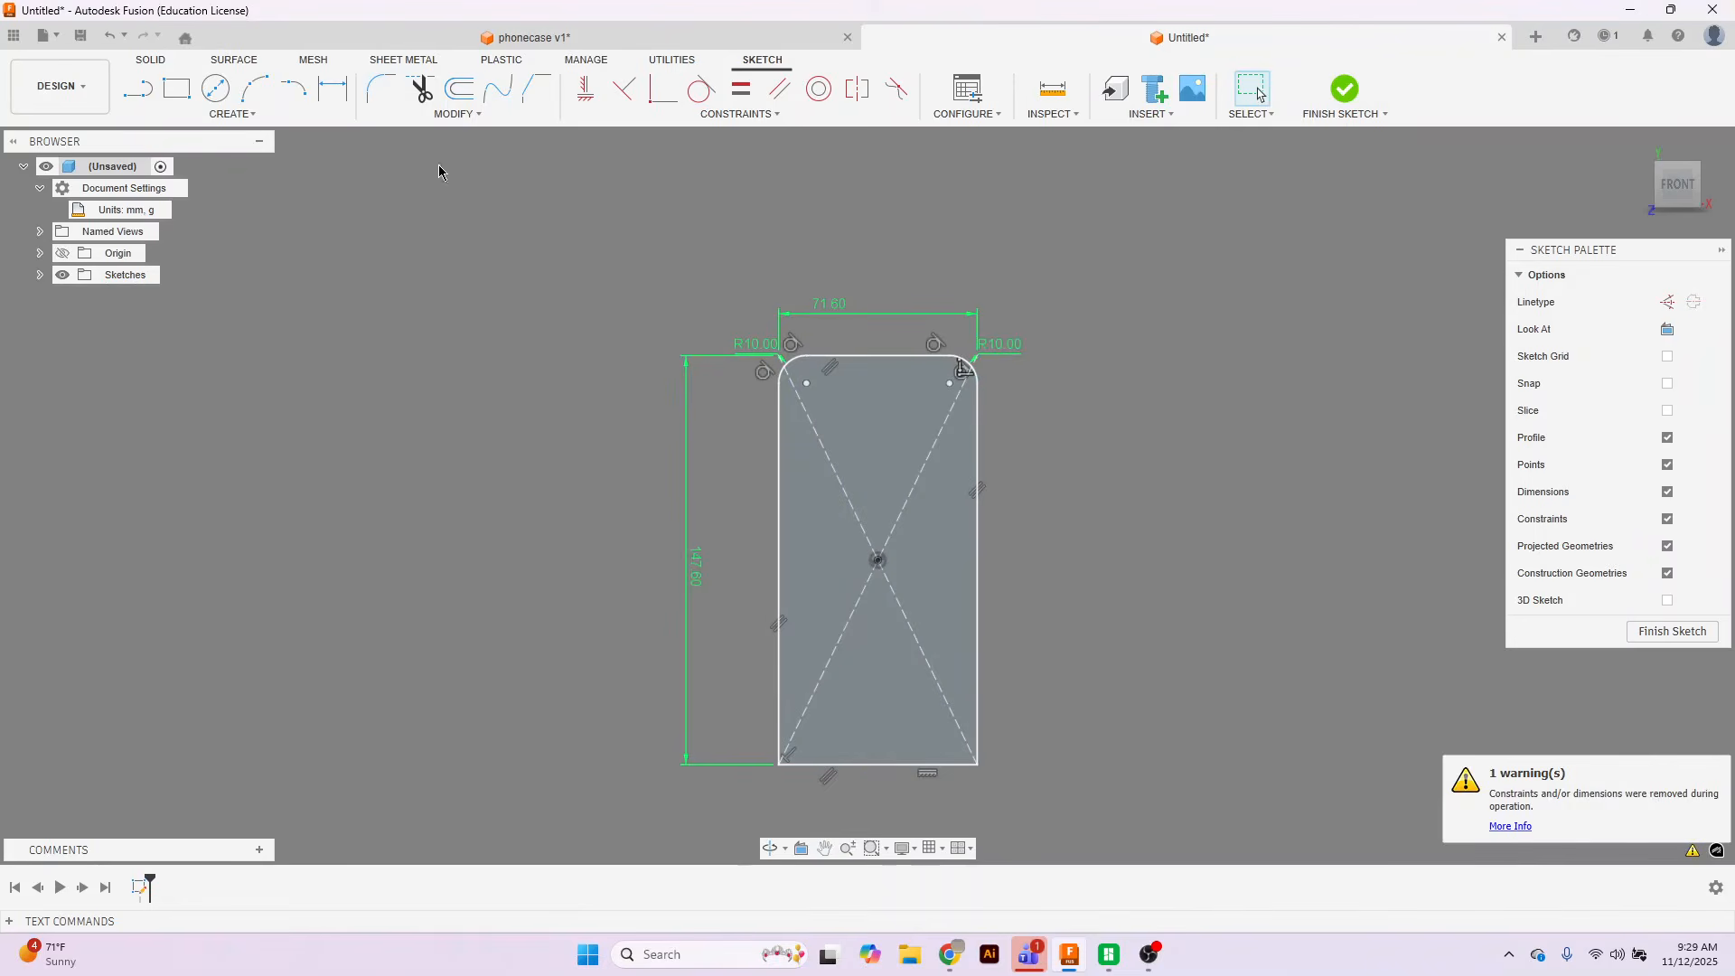
Fillet both lower corners of the rectangle with a radius of 10 mm.
{"action": "left_click", "coordinate": [383, 89]}
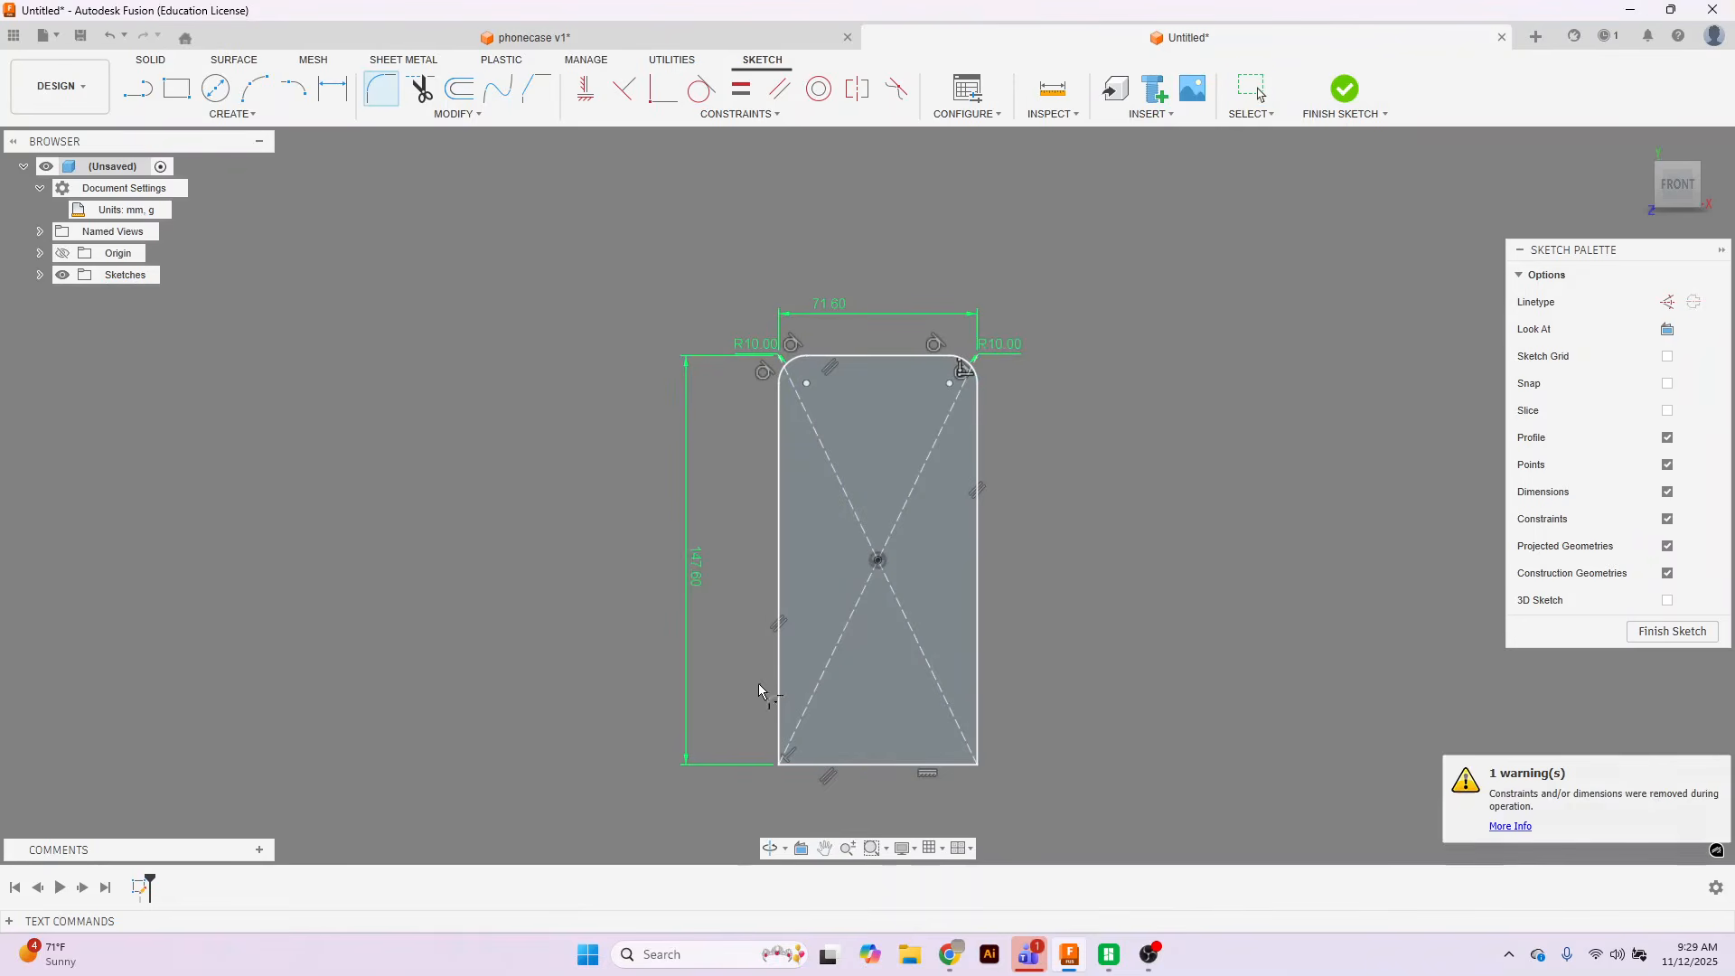
{"action": "left_click", "coordinate": [792, 770]}
{"action": "left_click", "coordinate": [779, 730]}
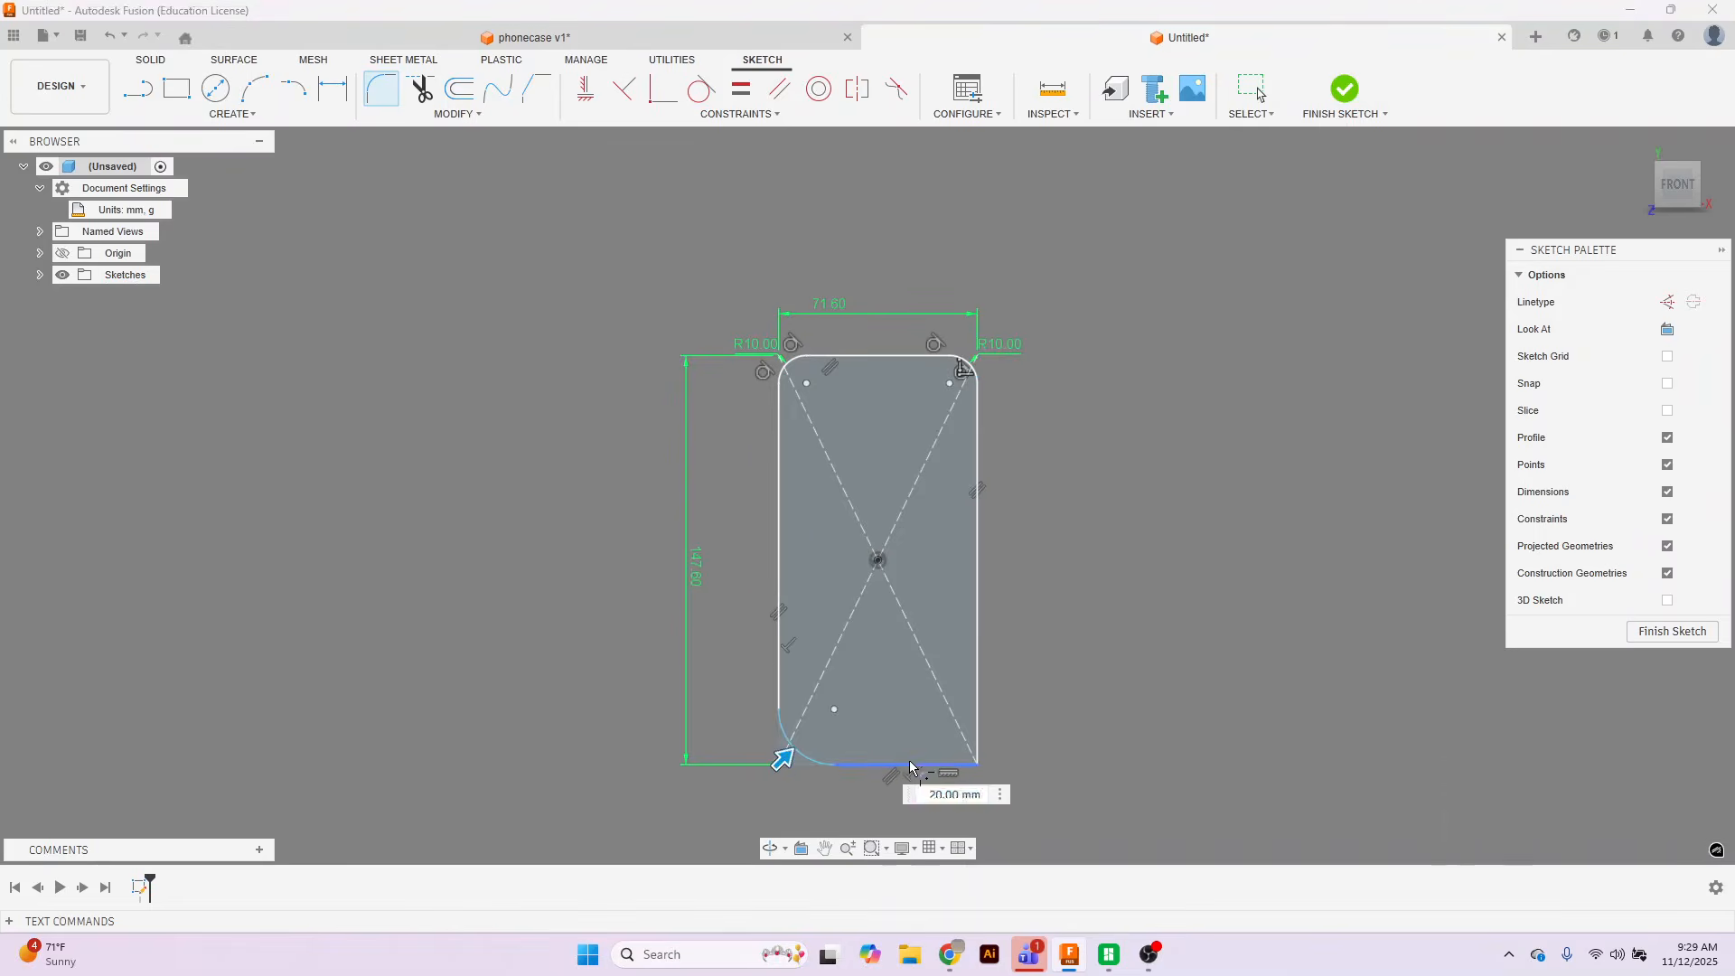
{"action": "left_click", "coordinate": [910, 764]}
{"action": "left_click", "coordinate": [976, 711]}
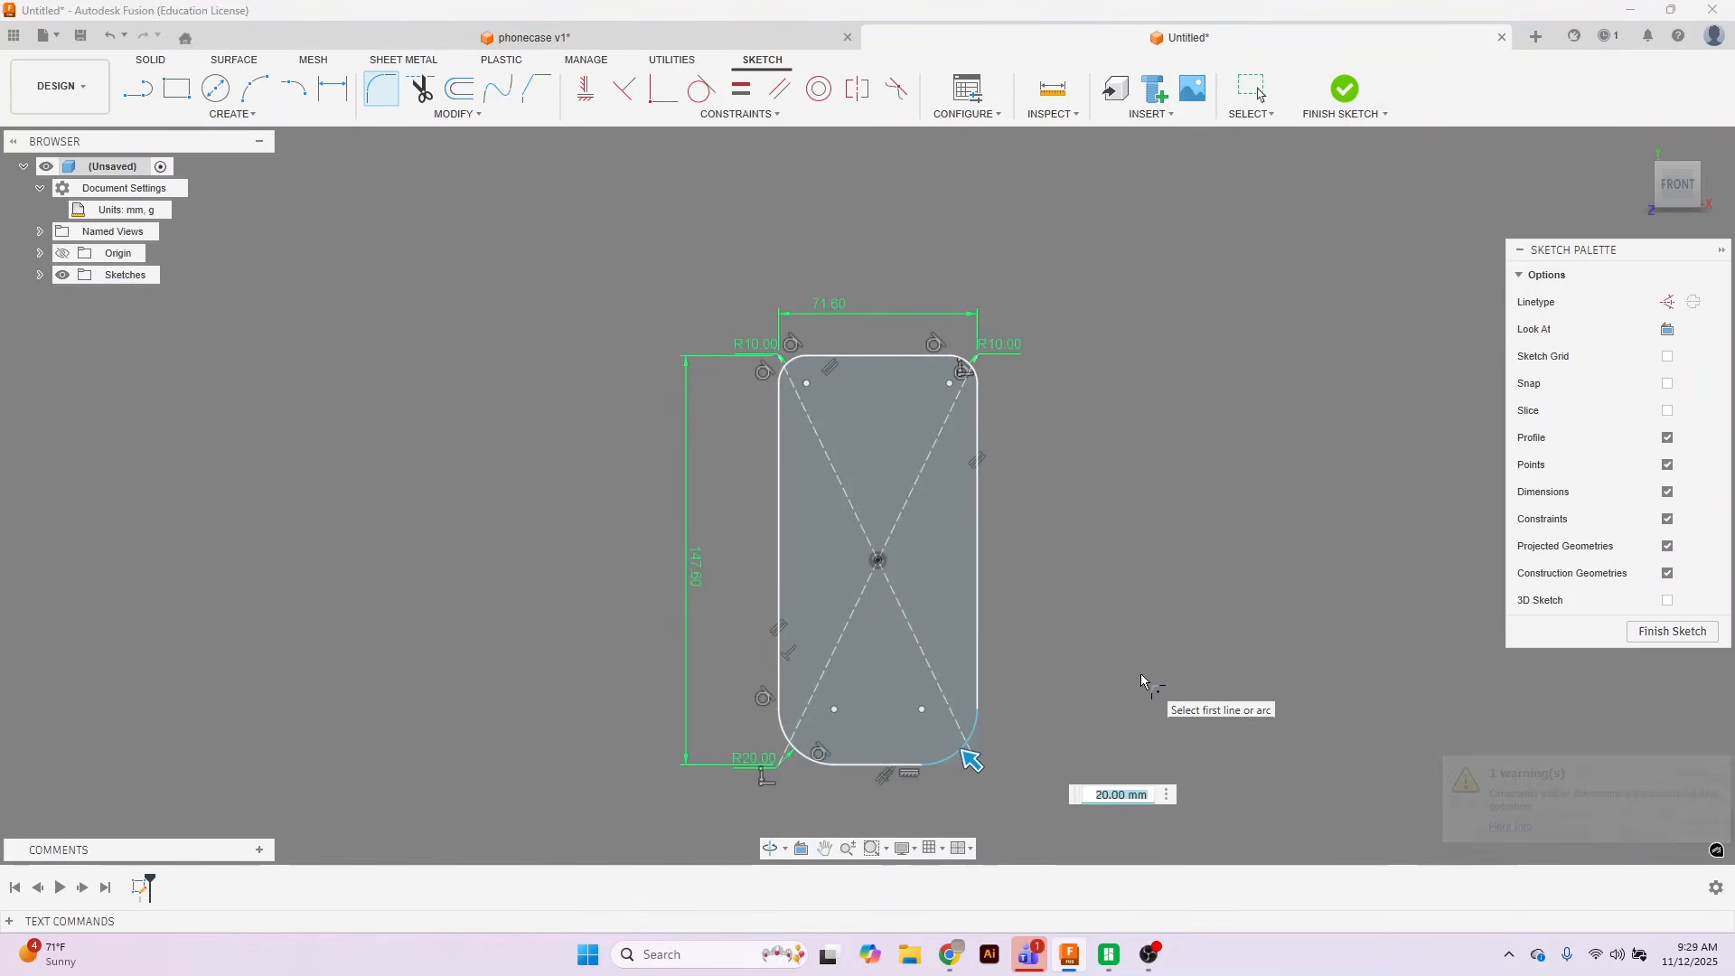
{"action": "key", "text": "Return"}
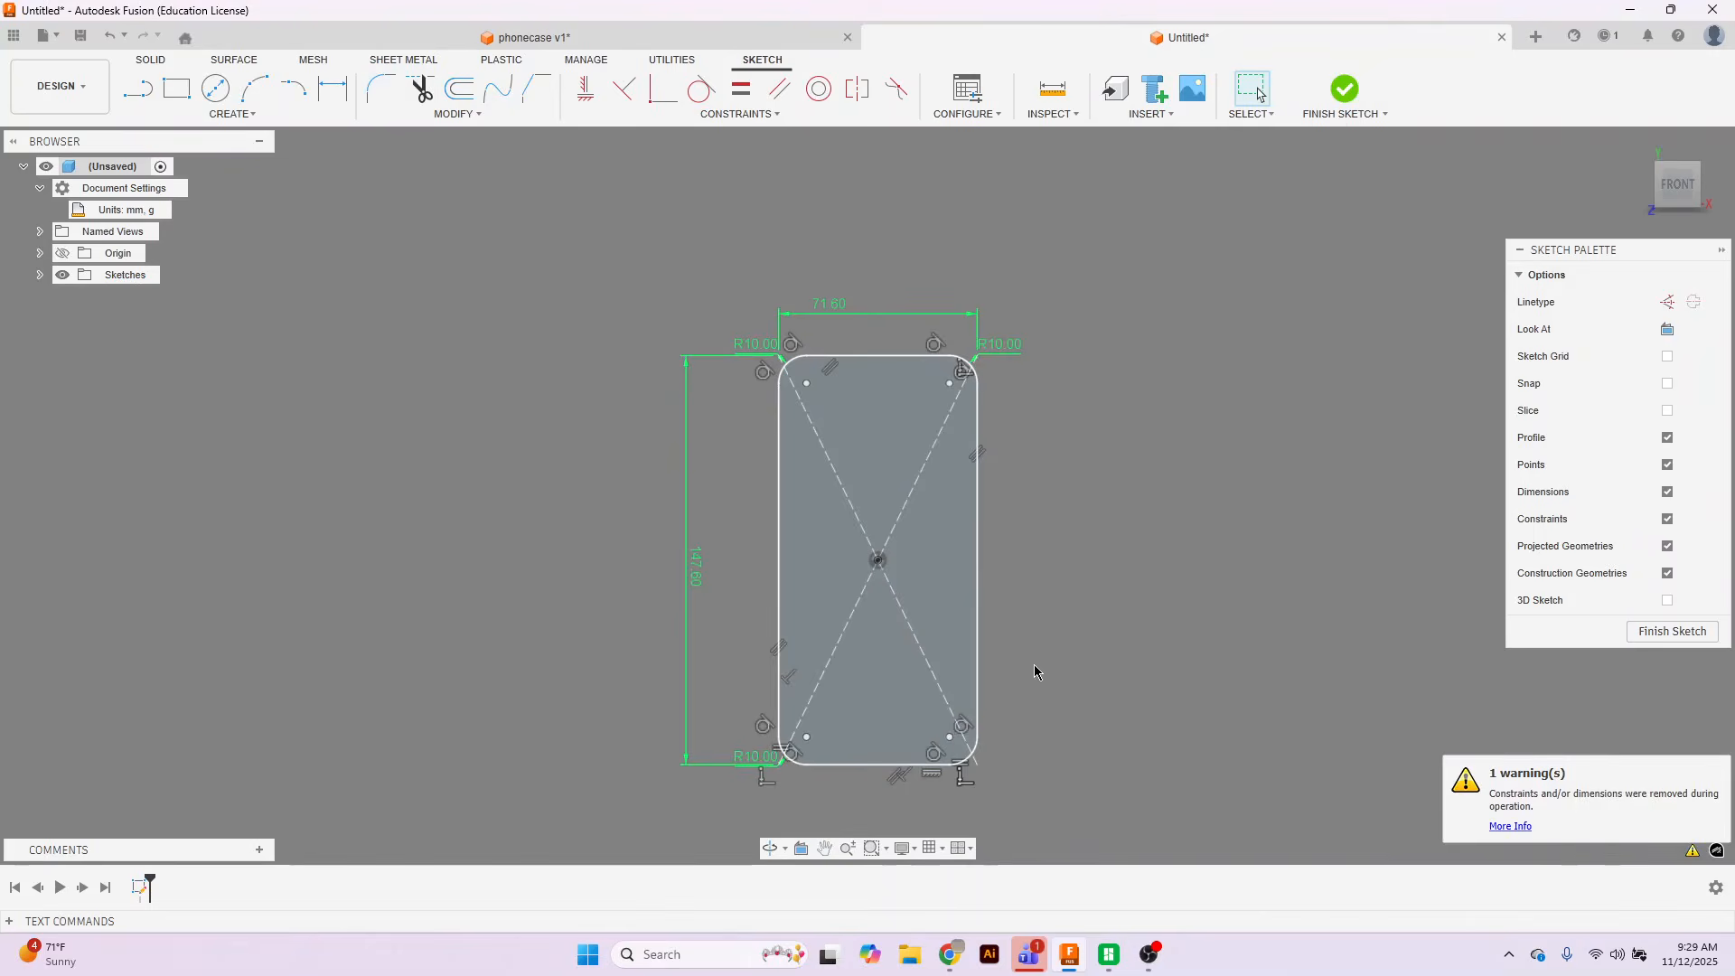
Offset the rounded rectangle inward by about 2.4 mm and check the offset in the phonecase sketch.
{"action": "scroll", "coordinate": [801, 420], "scroll_direction": "up", "scroll_amount": 2}
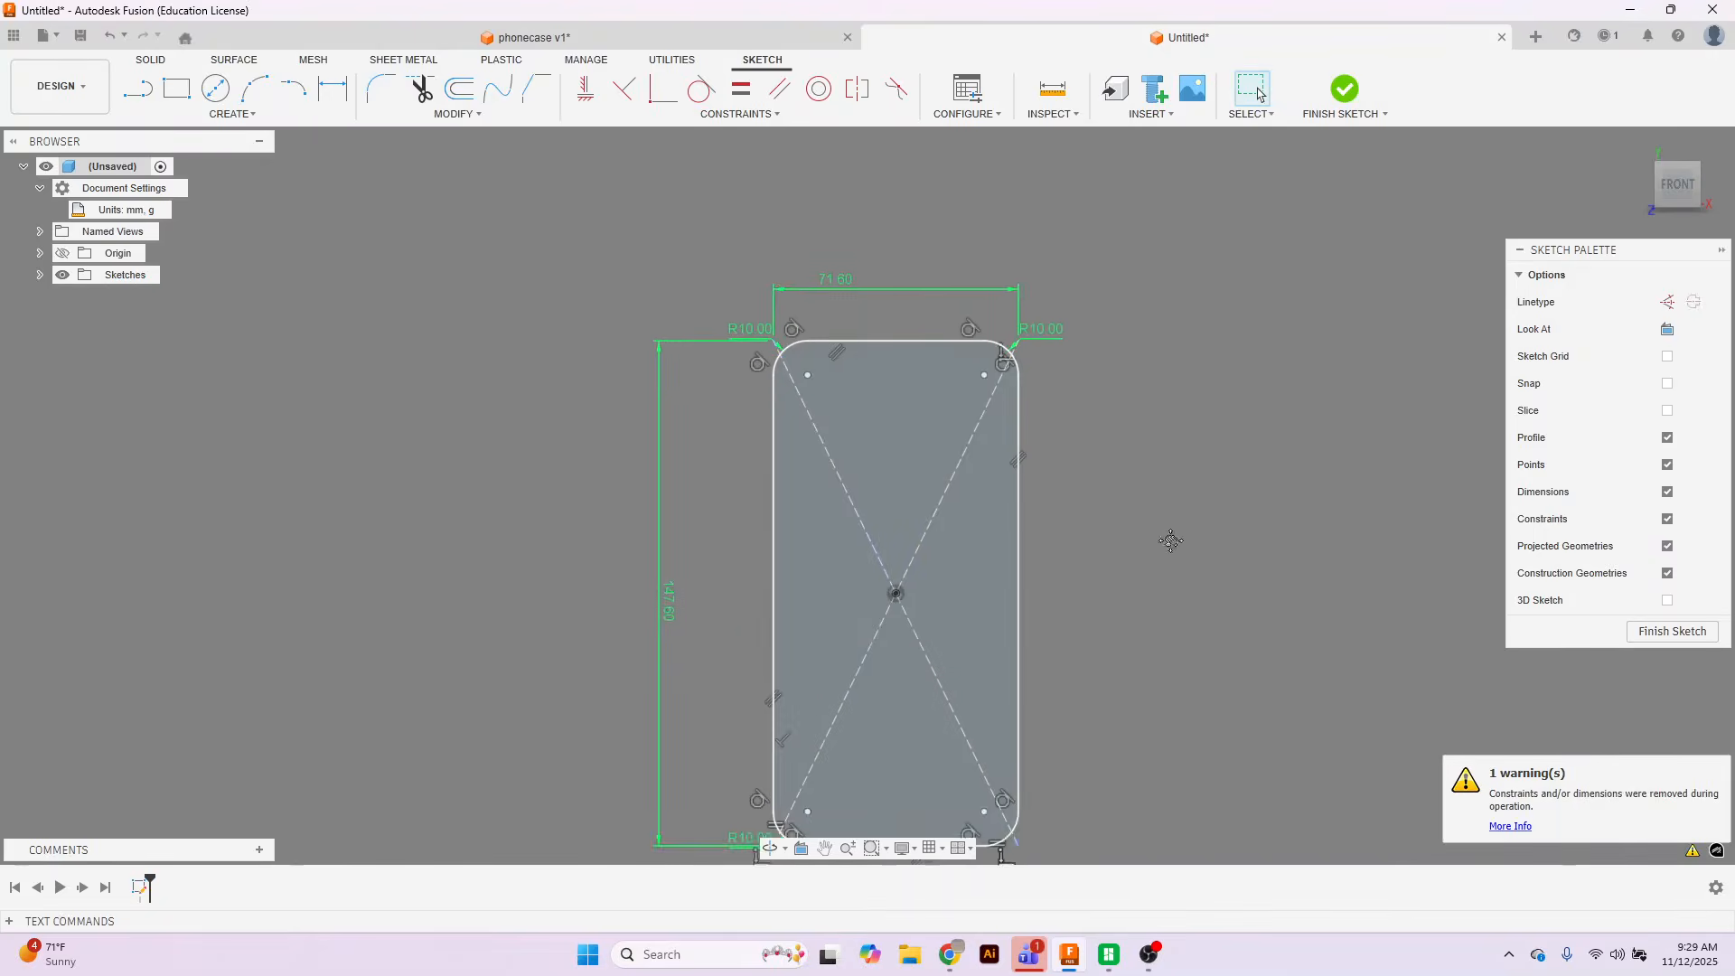
{"action": "middle_click_drag", "start_coordinate": [1170, 540], "coordinate": [1181, 443]}
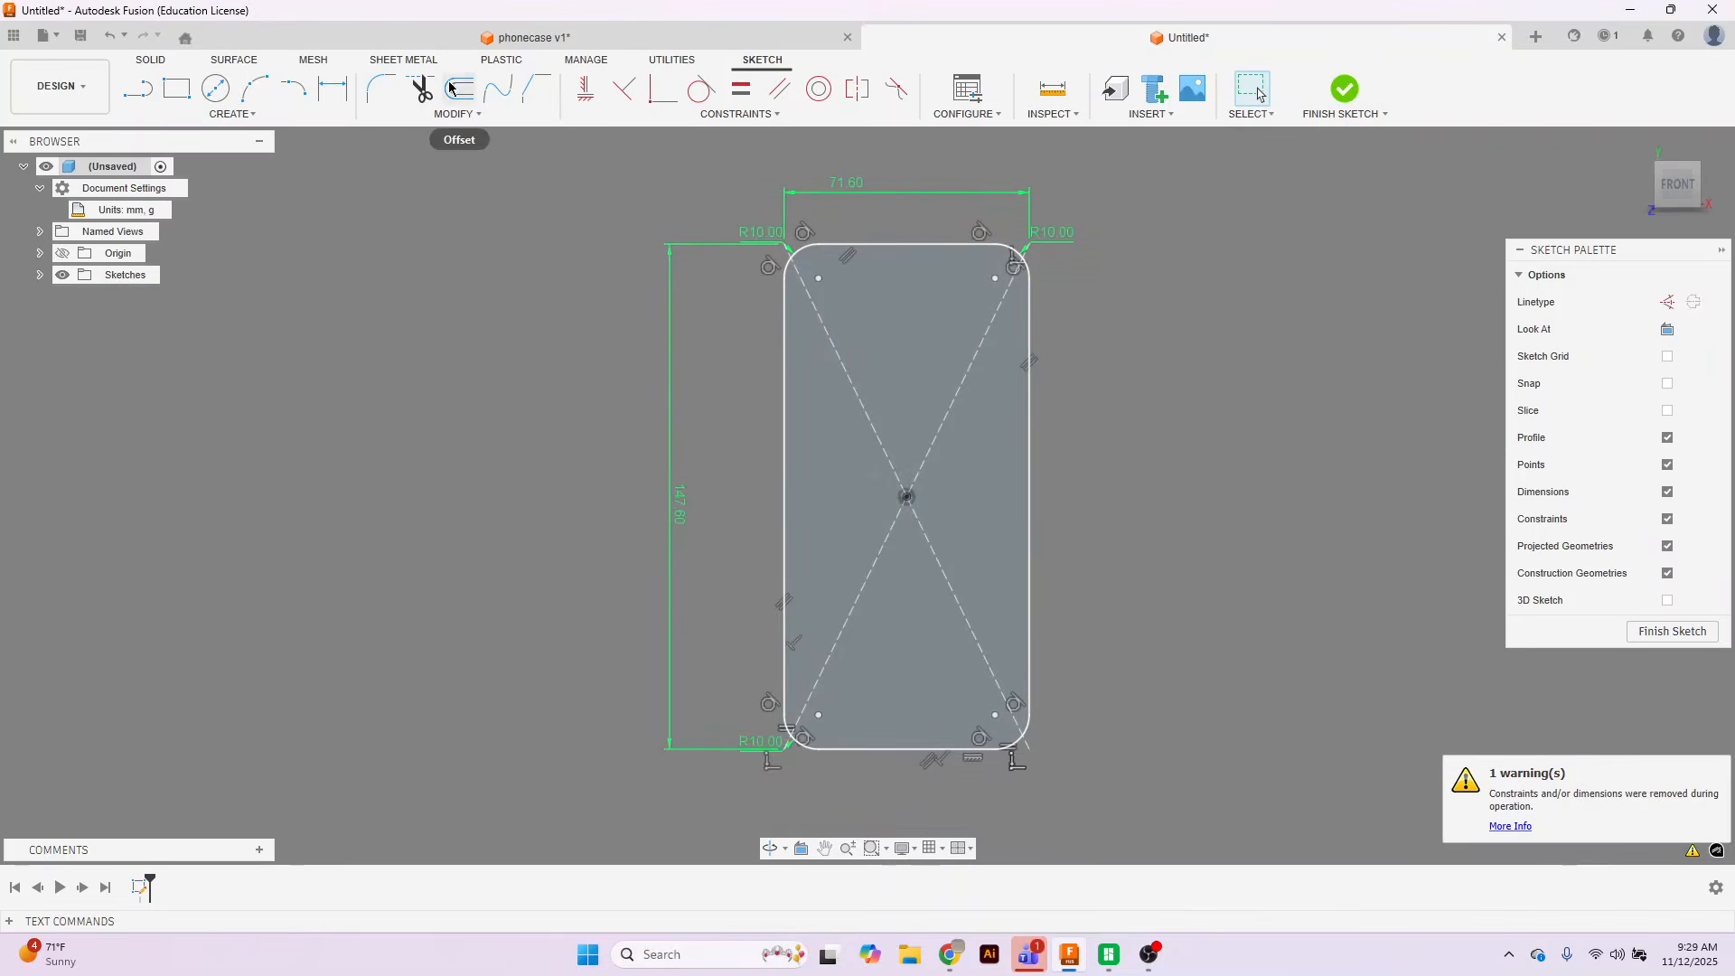
{"action": "left_click", "coordinate": [457, 114]}
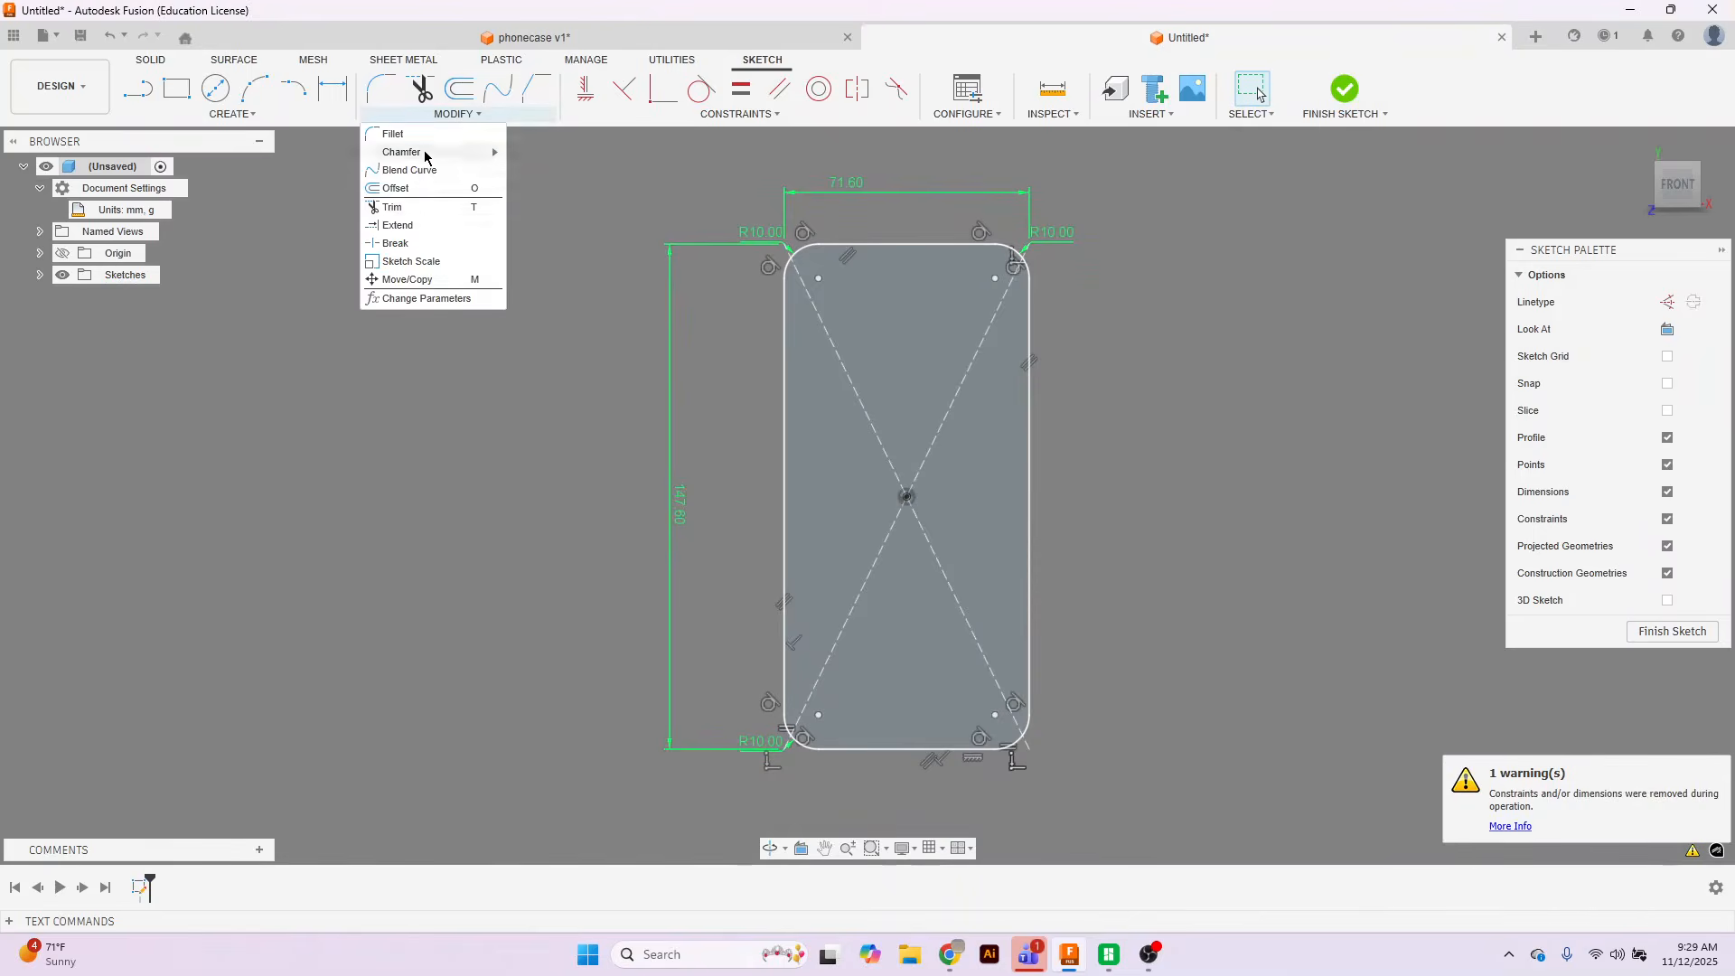
{"action": "left_click", "coordinate": [430, 188]}
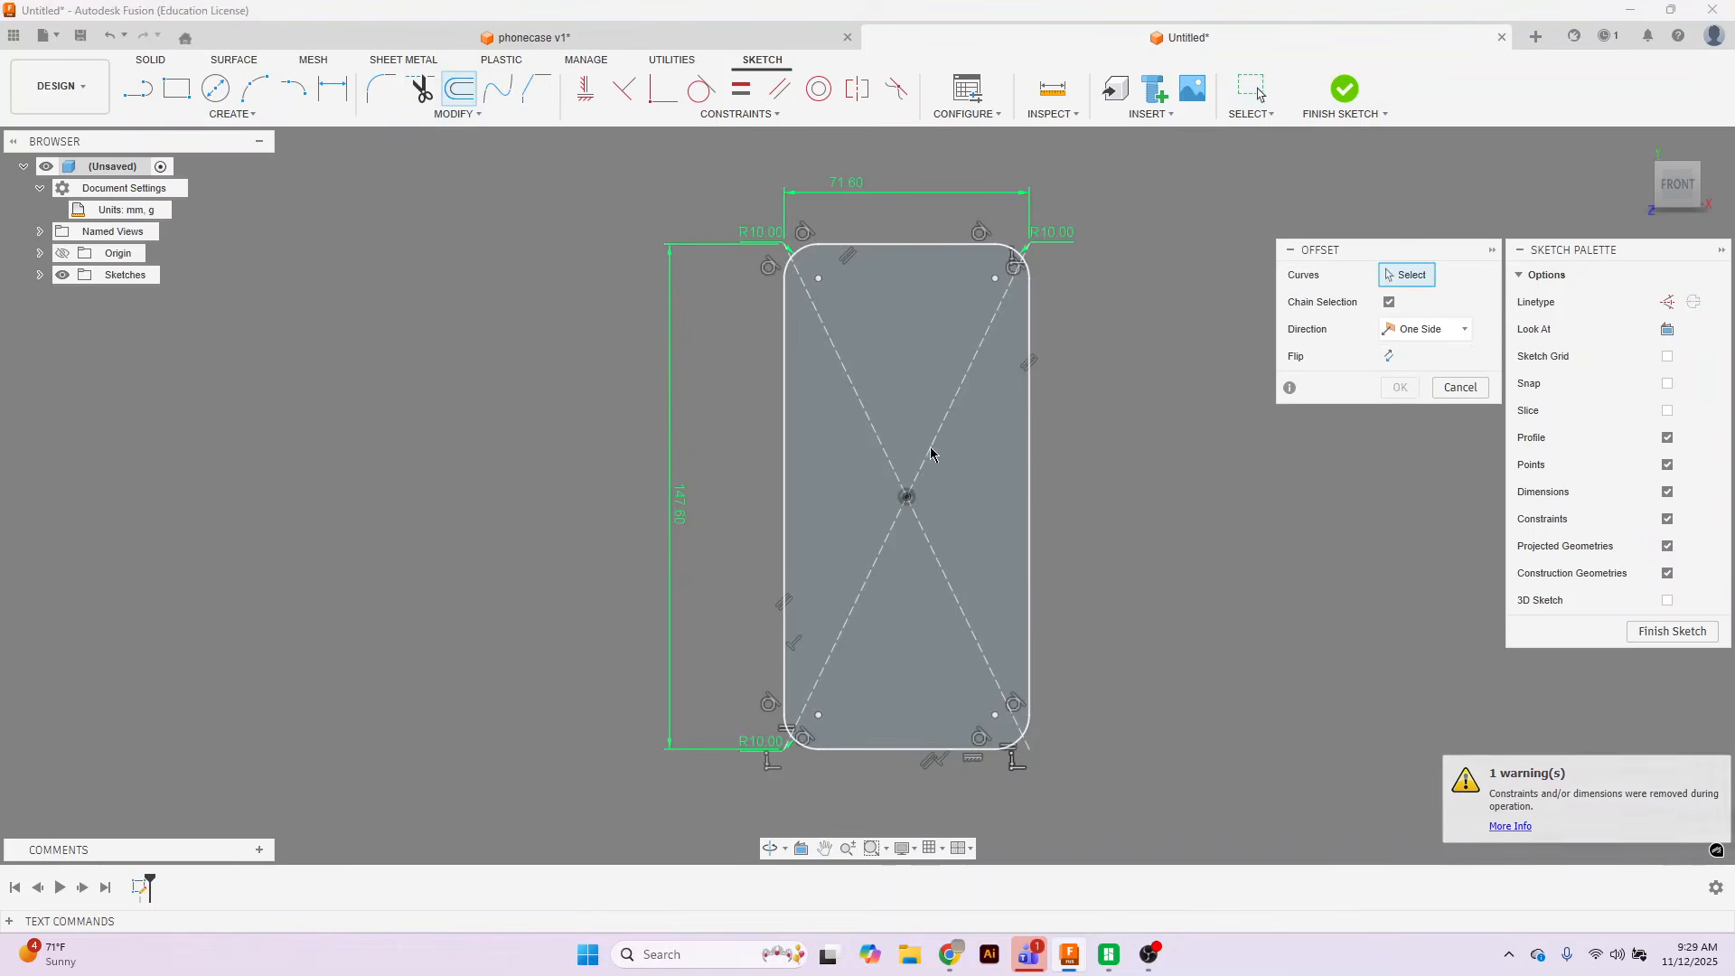
{"action": "left_click", "coordinate": [1030, 411]}
{"action": "left_click", "coordinate": [1031, 405]}
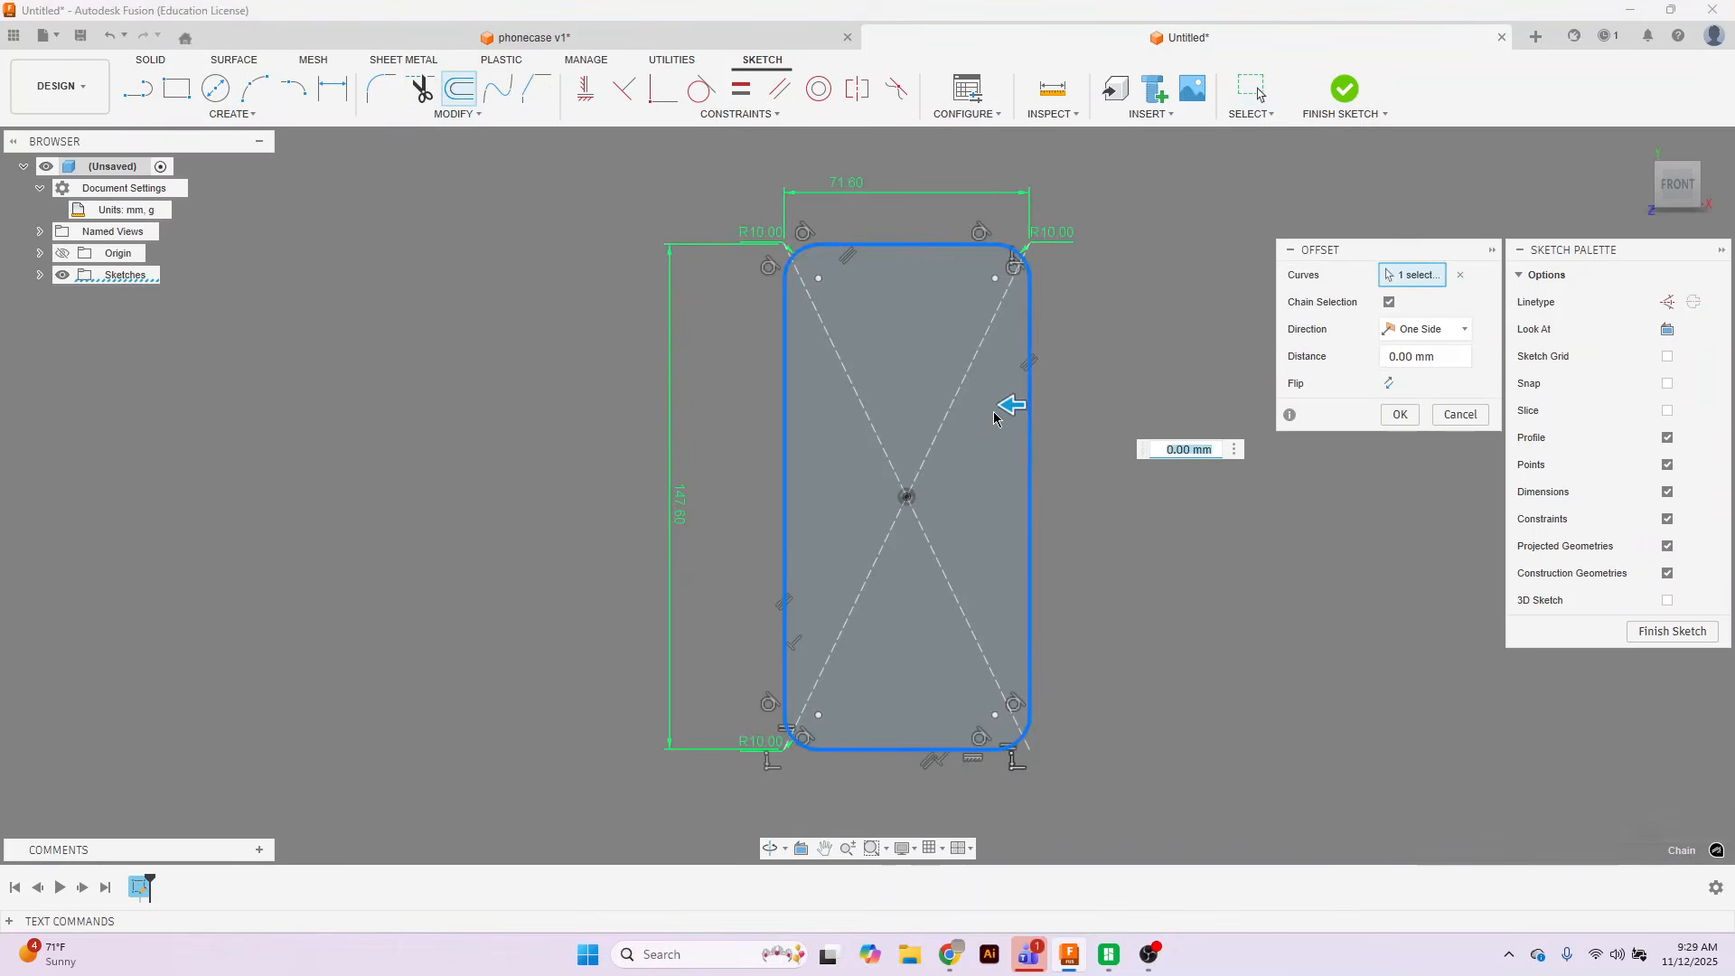
{"action": "left_click_drag", "start_coordinate": [1003, 403], "coordinate": [995, 404]}
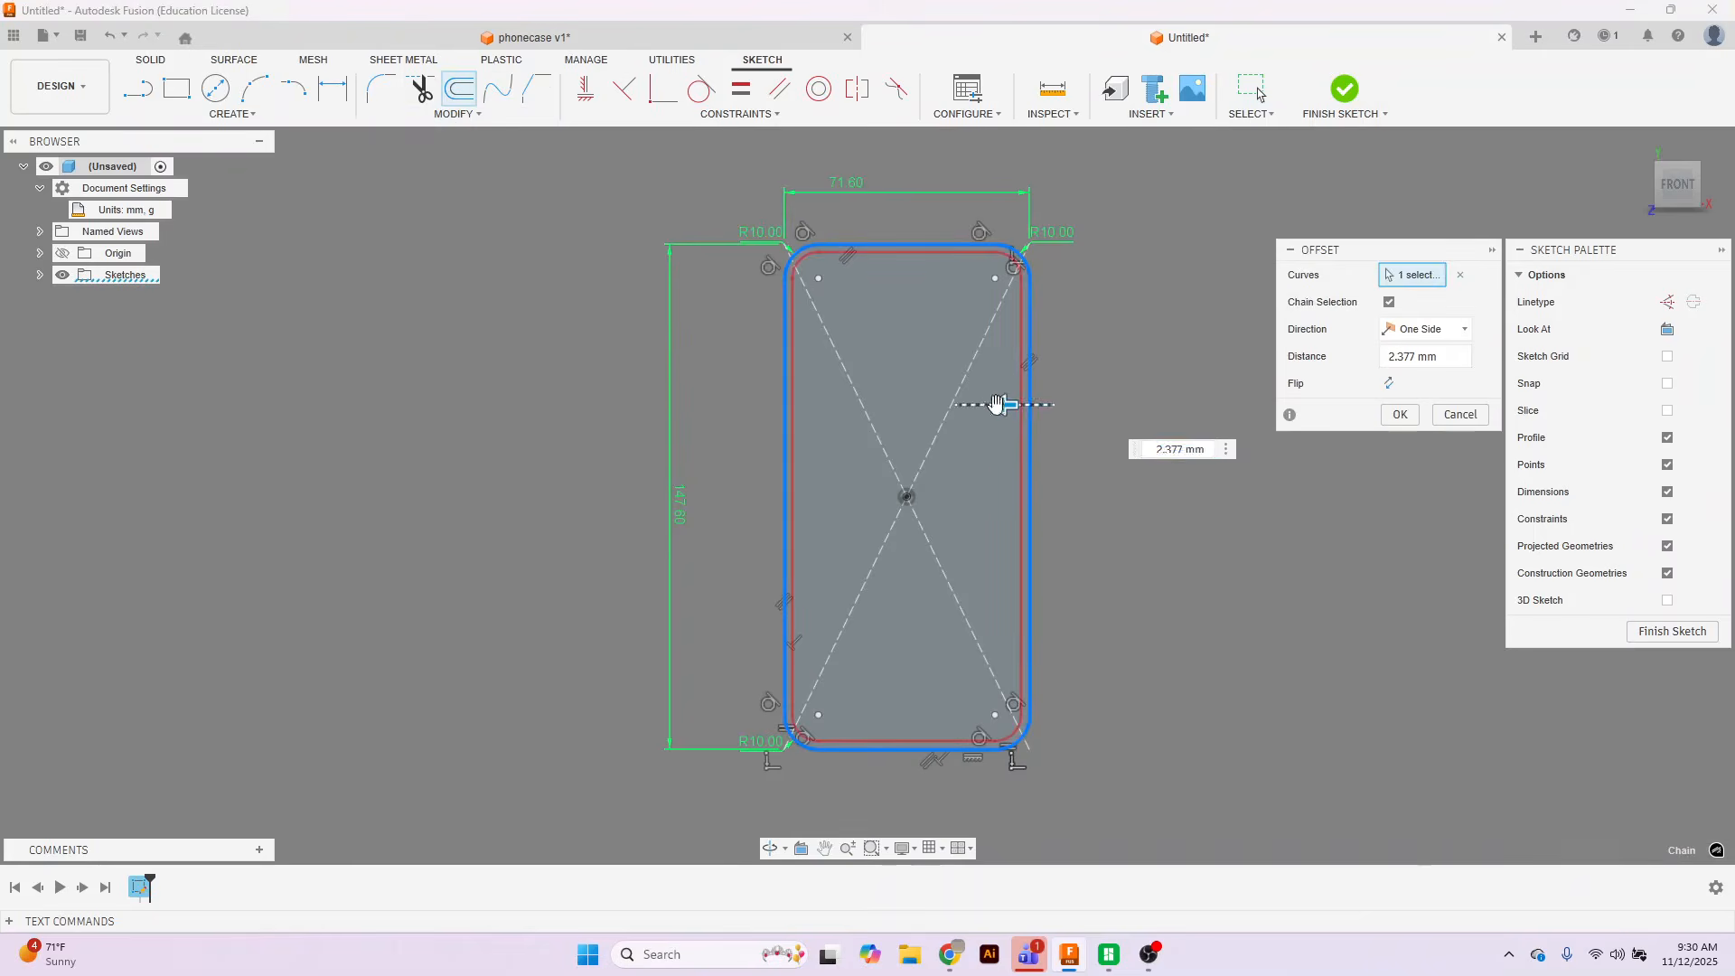
{"action": "left_click", "coordinate": [524, 38]}
{"action": "left_click", "coordinate": [1077, 40]}
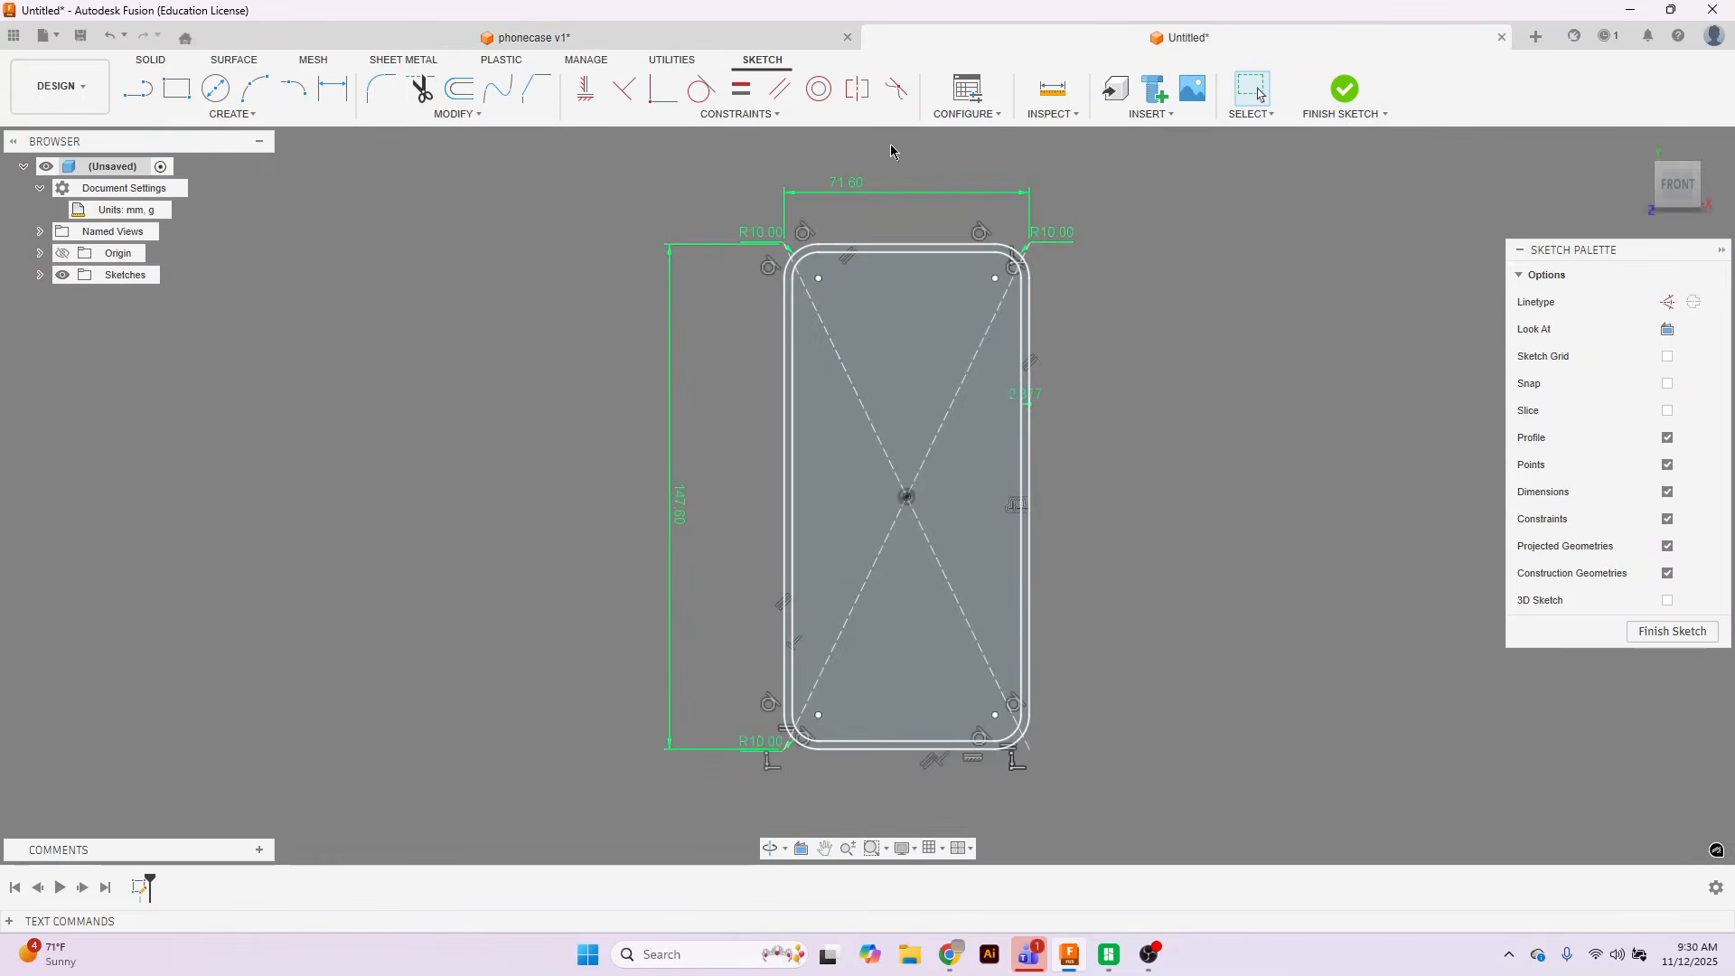
Delete the offset dimension and move the offset outline about 5 mm outside the original rounded rectangle.
{"action": "left_click", "coordinate": [1034, 398]}
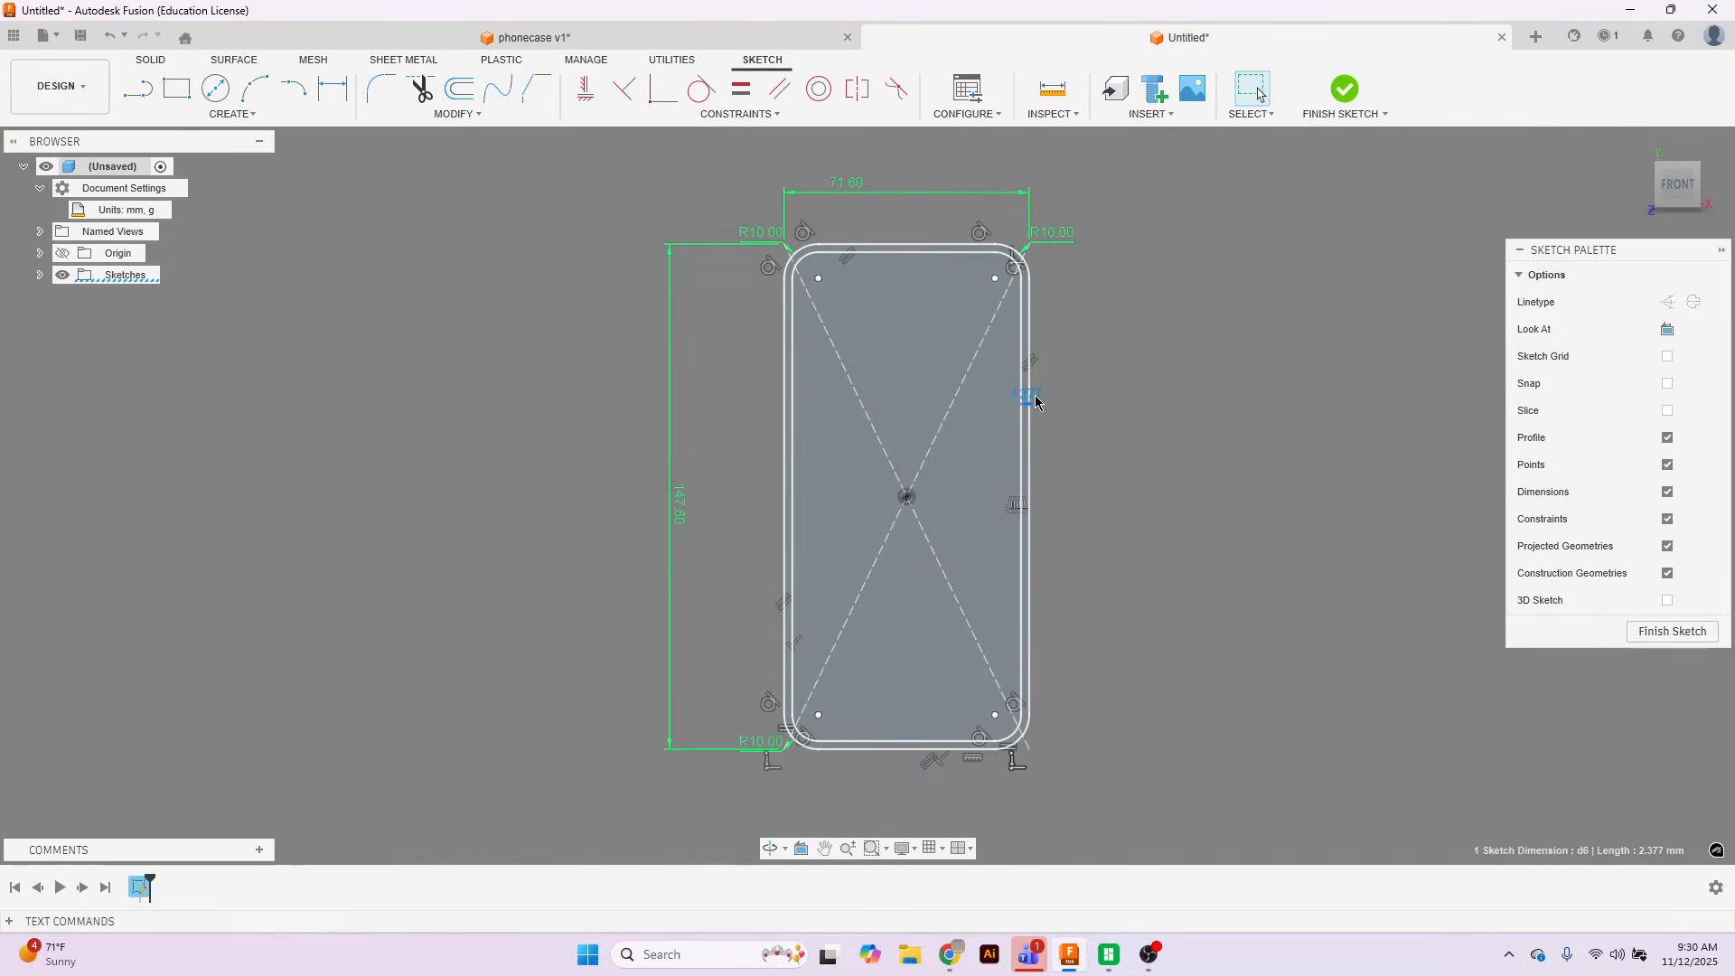
{"action": "key", "text": "Delete"}
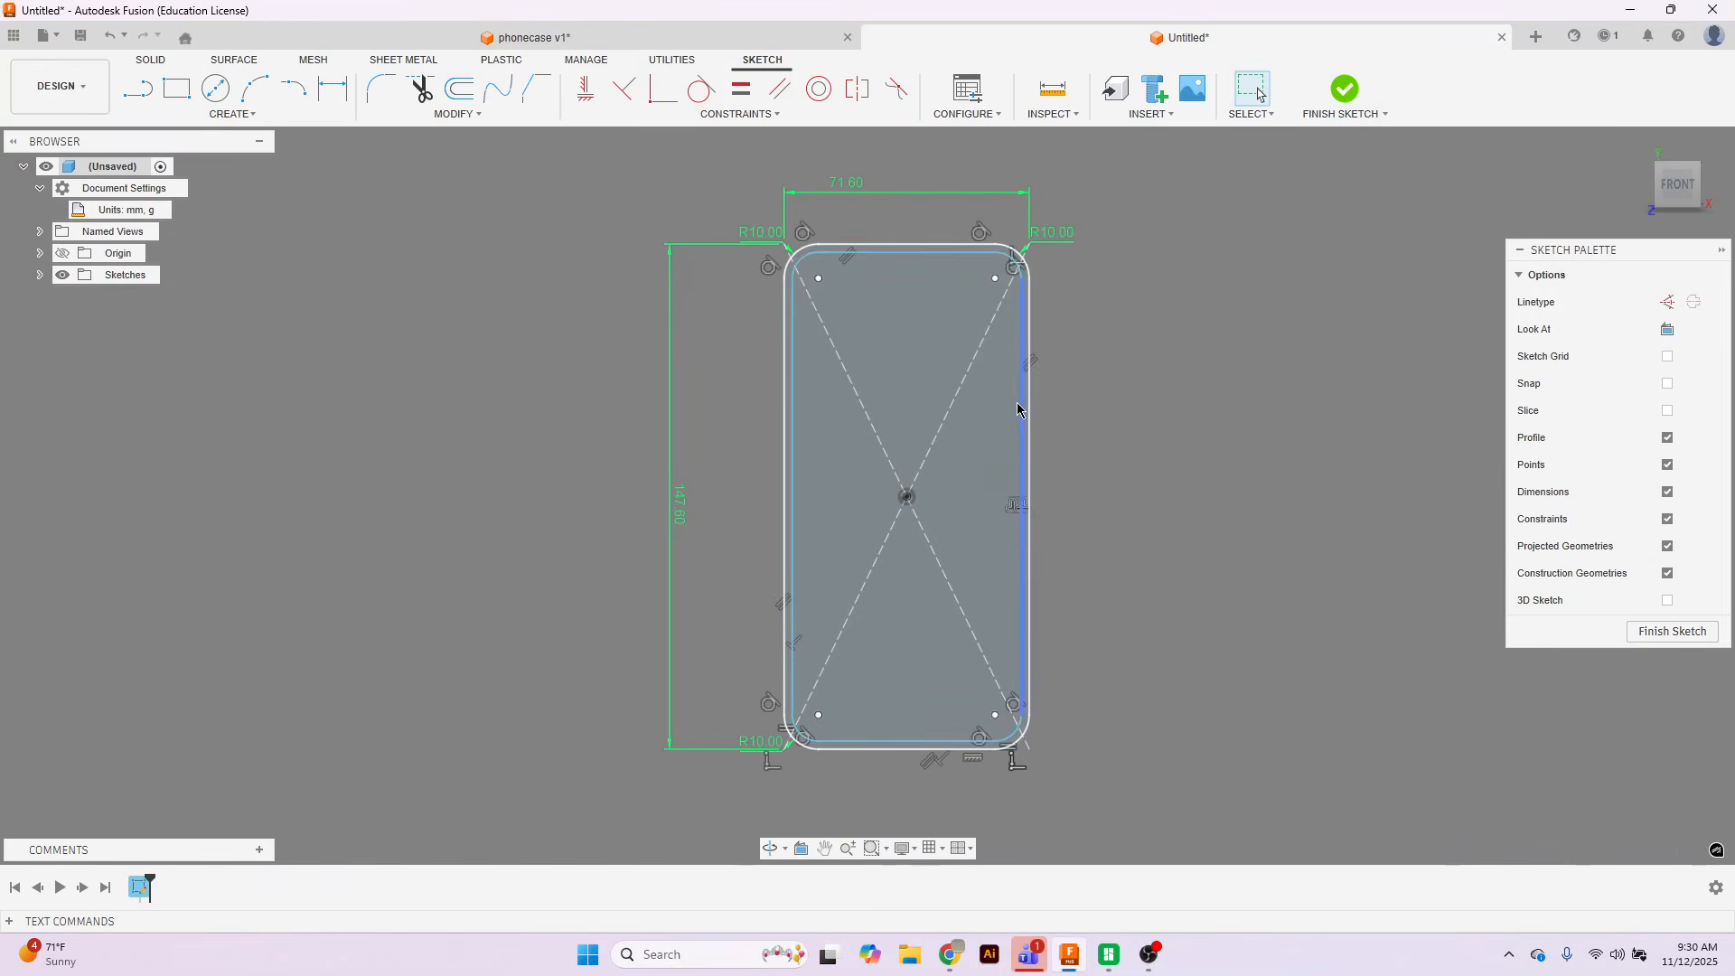
{"action": "left_click_drag", "start_coordinate": [1022, 405], "coordinate": [1057, 403]}
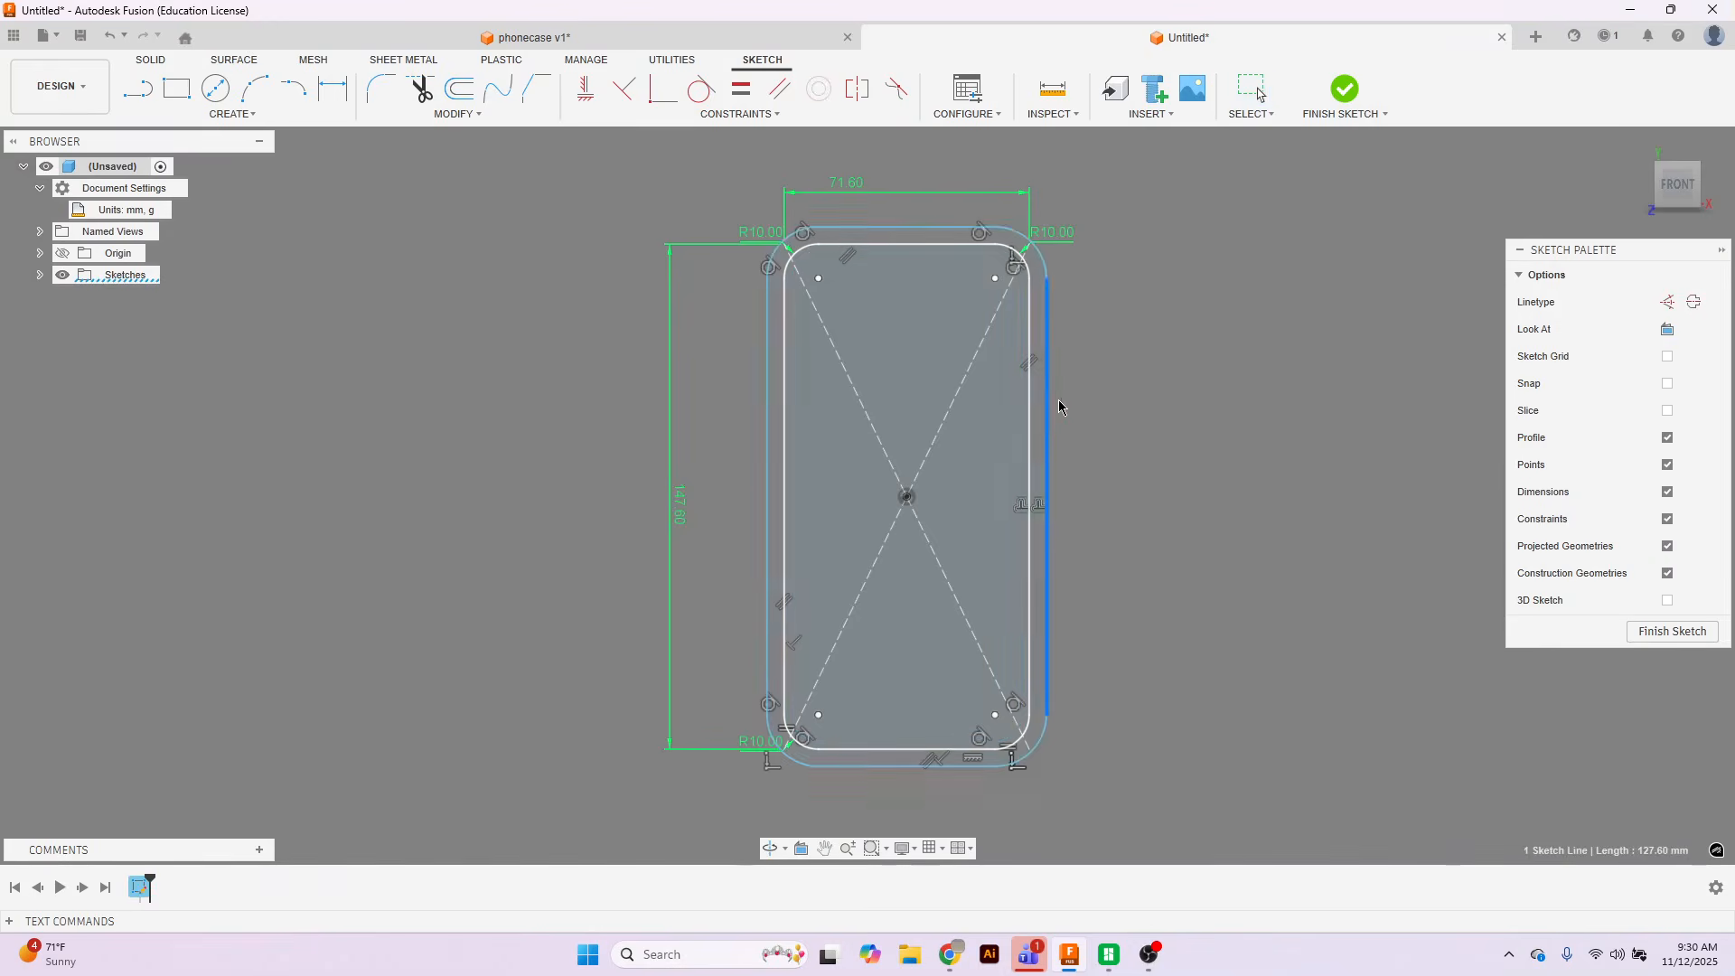
{"action": "left_click", "coordinate": [490, 307]}
{"action": "left_click", "coordinate": [324, 68]}
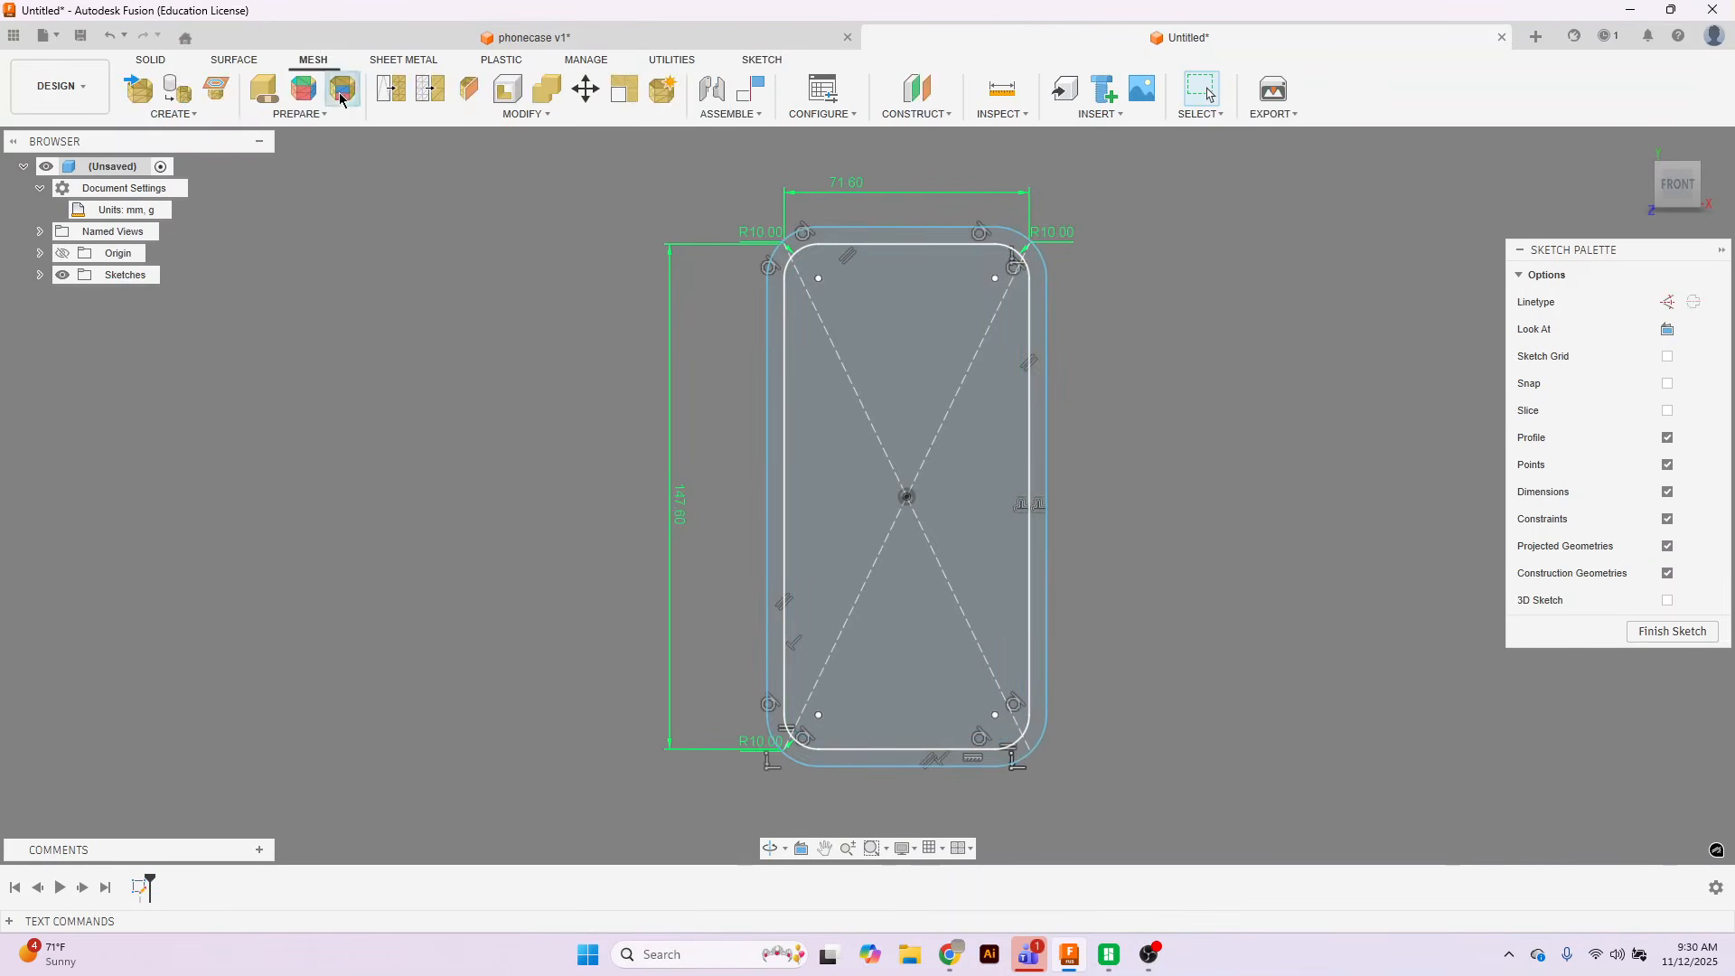
{"action": "left_click", "coordinate": [338, 89]}
{"action": "left_click", "coordinate": [133, 65]}
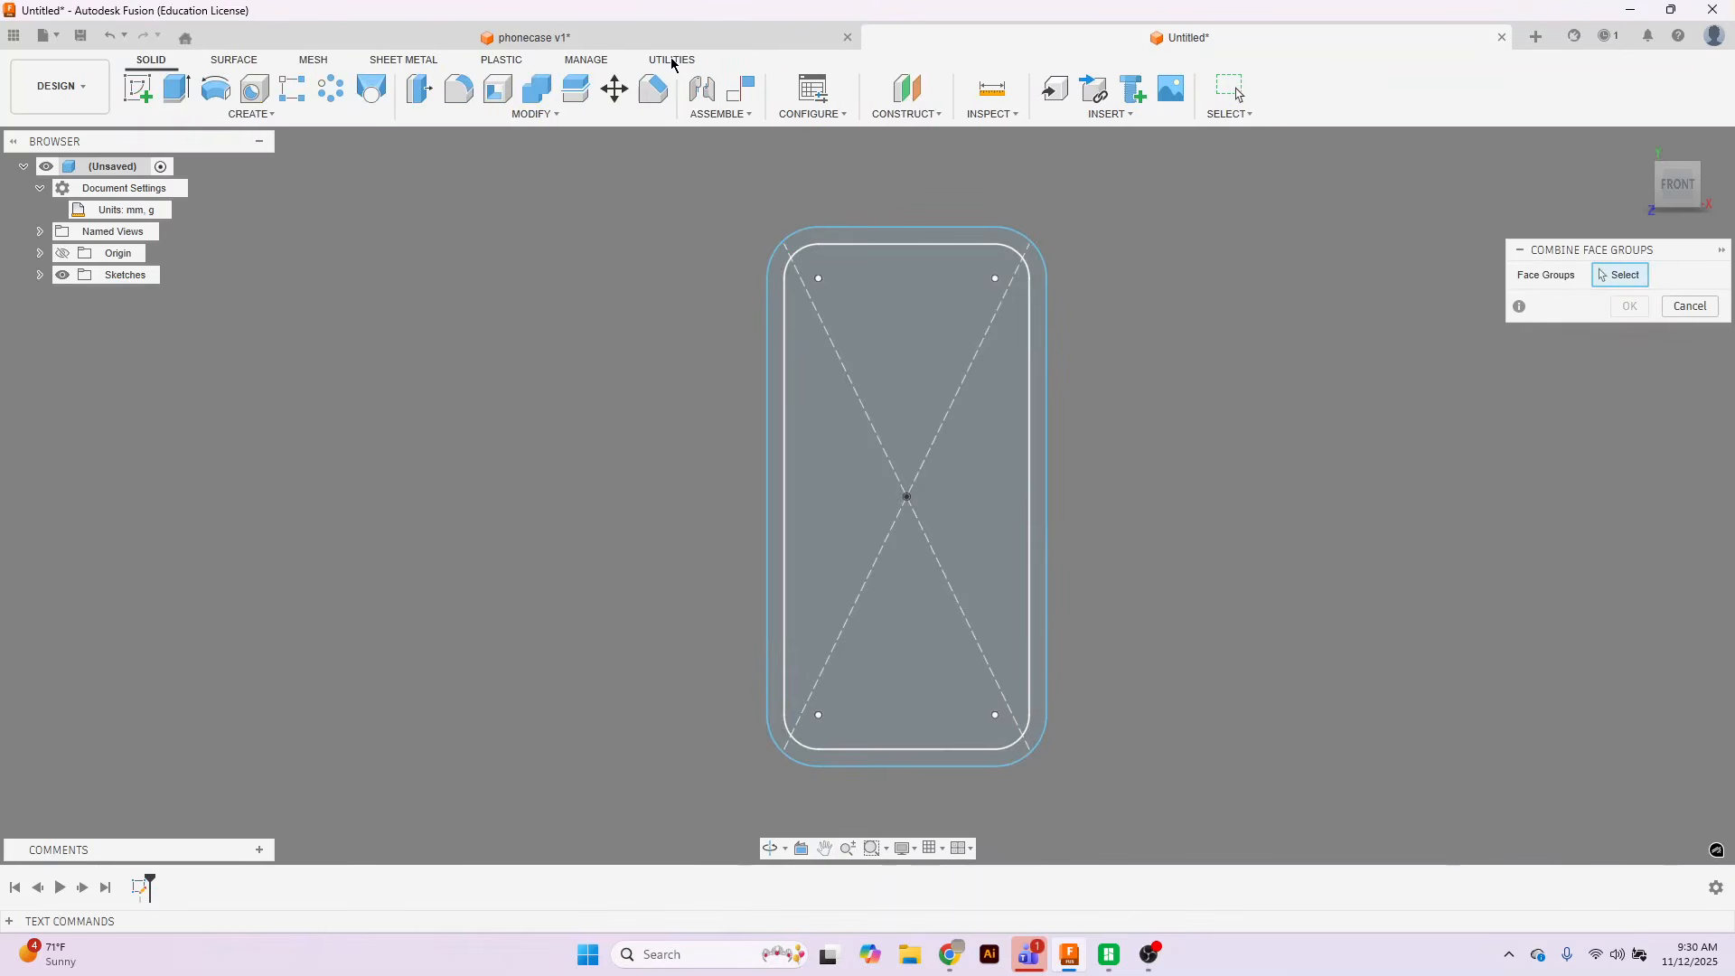
{"action": "left_click", "coordinate": [1671, 305]}
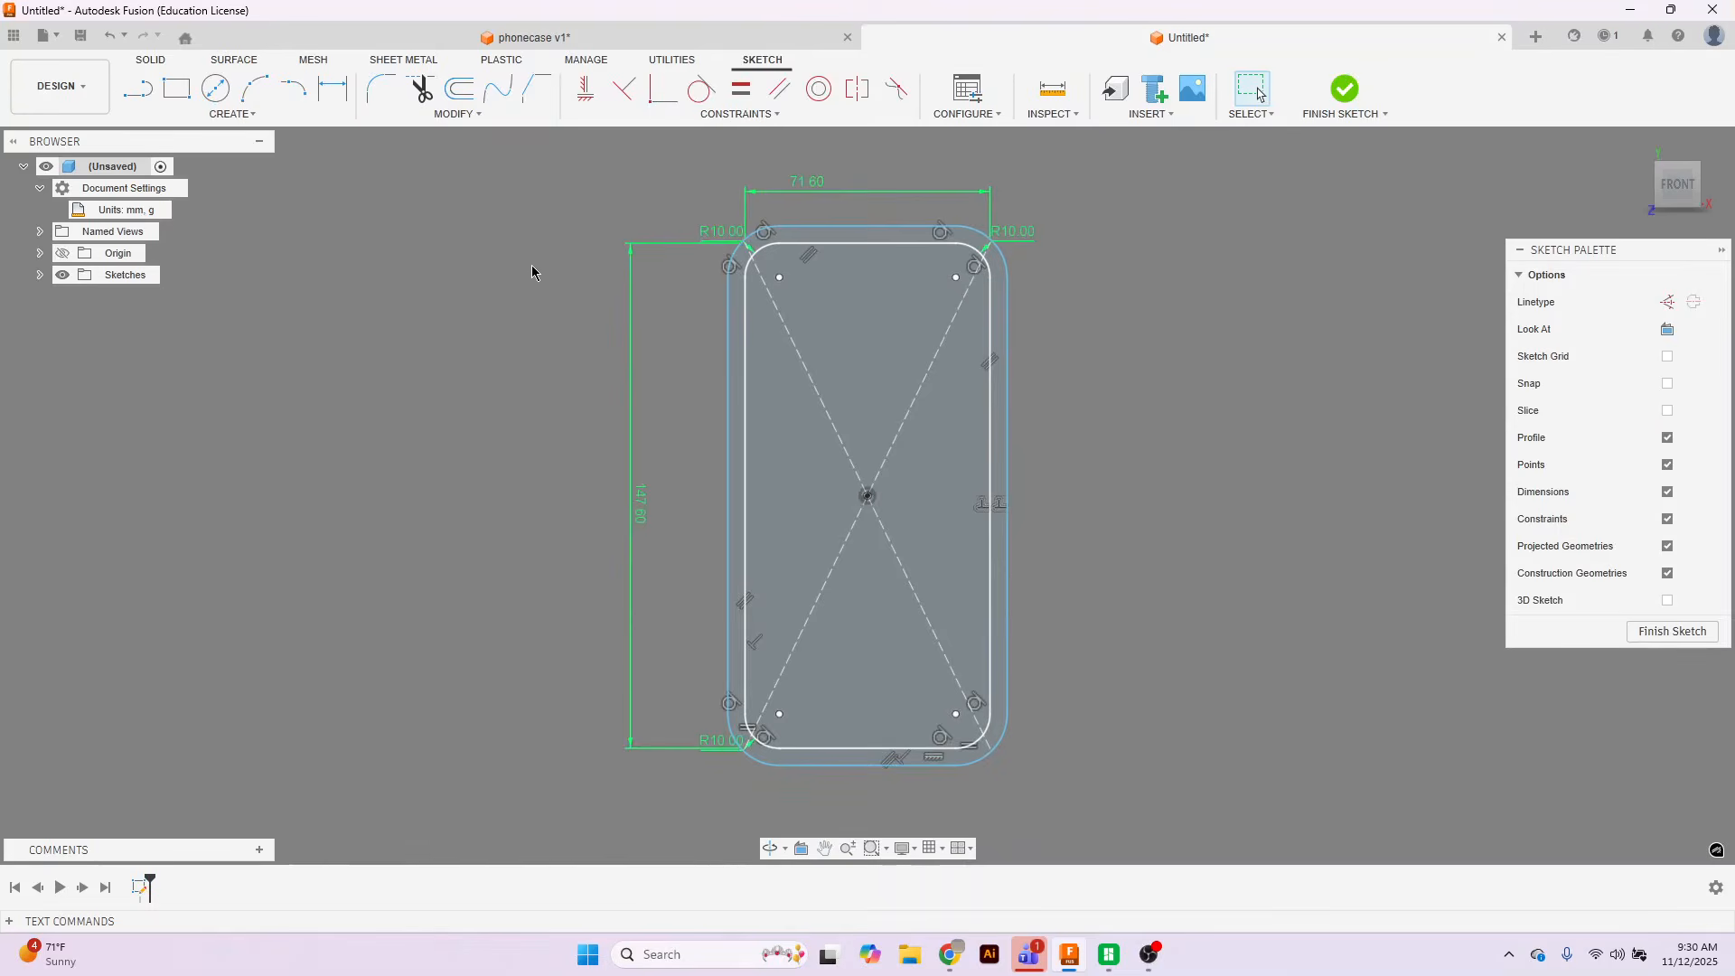
{"action": "left_click", "coordinate": [459, 91]}
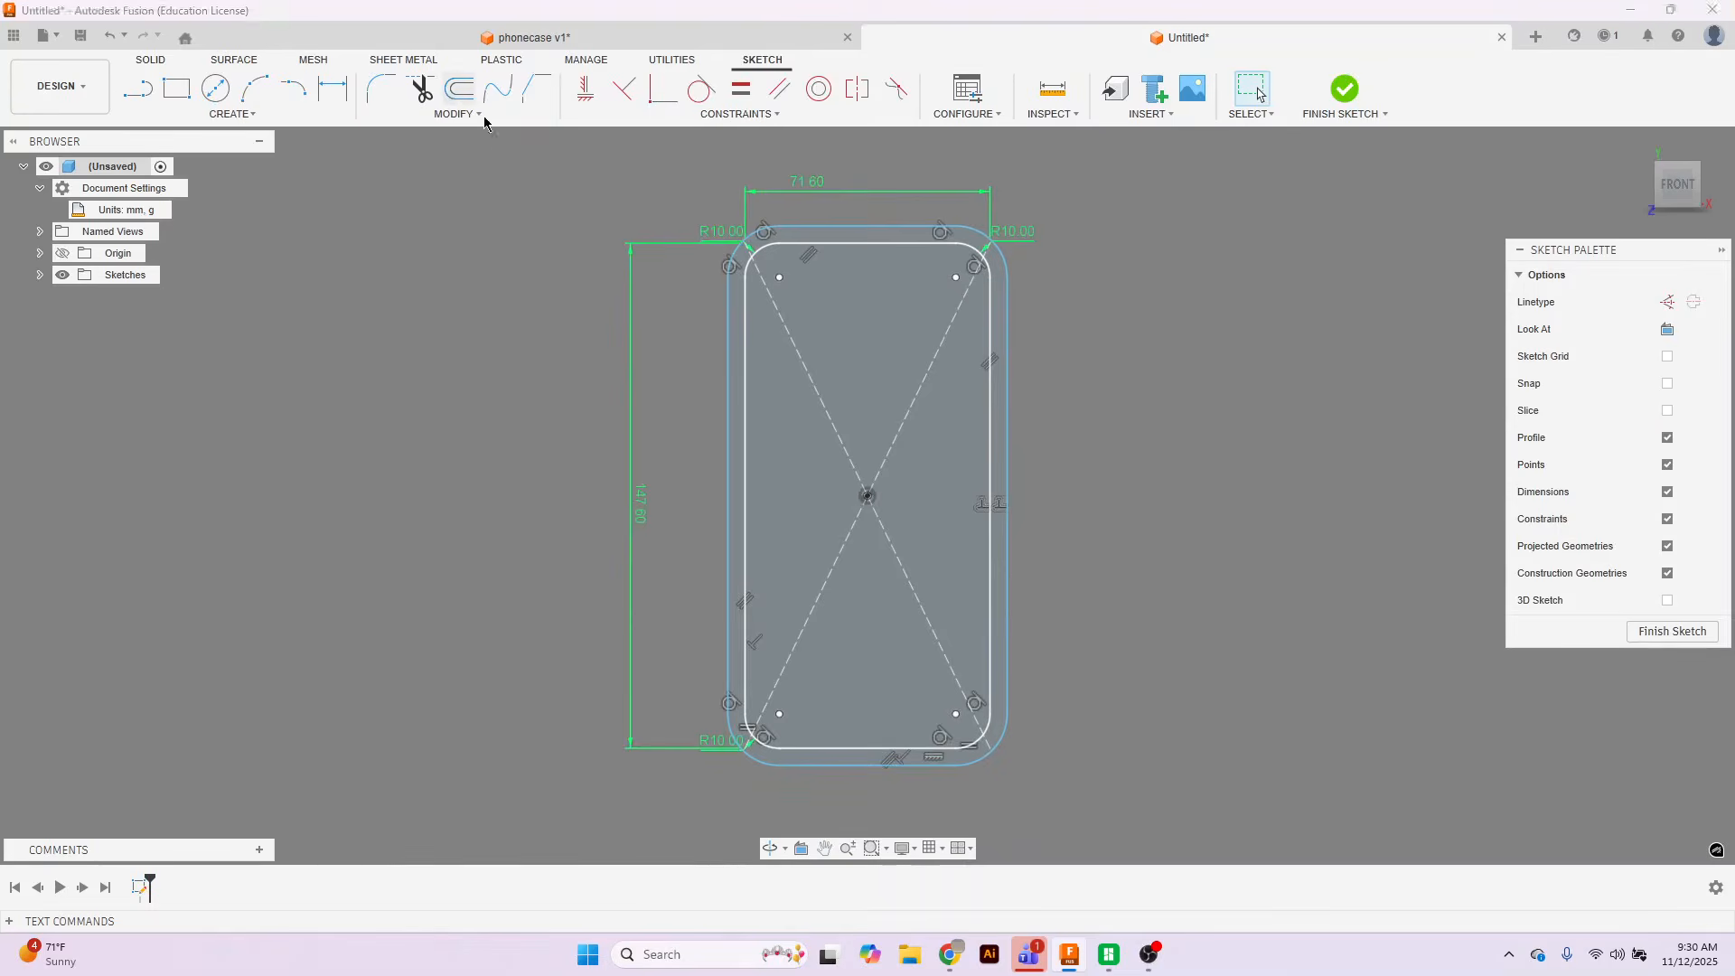
{"action": "left_click", "coordinate": [983, 378]}
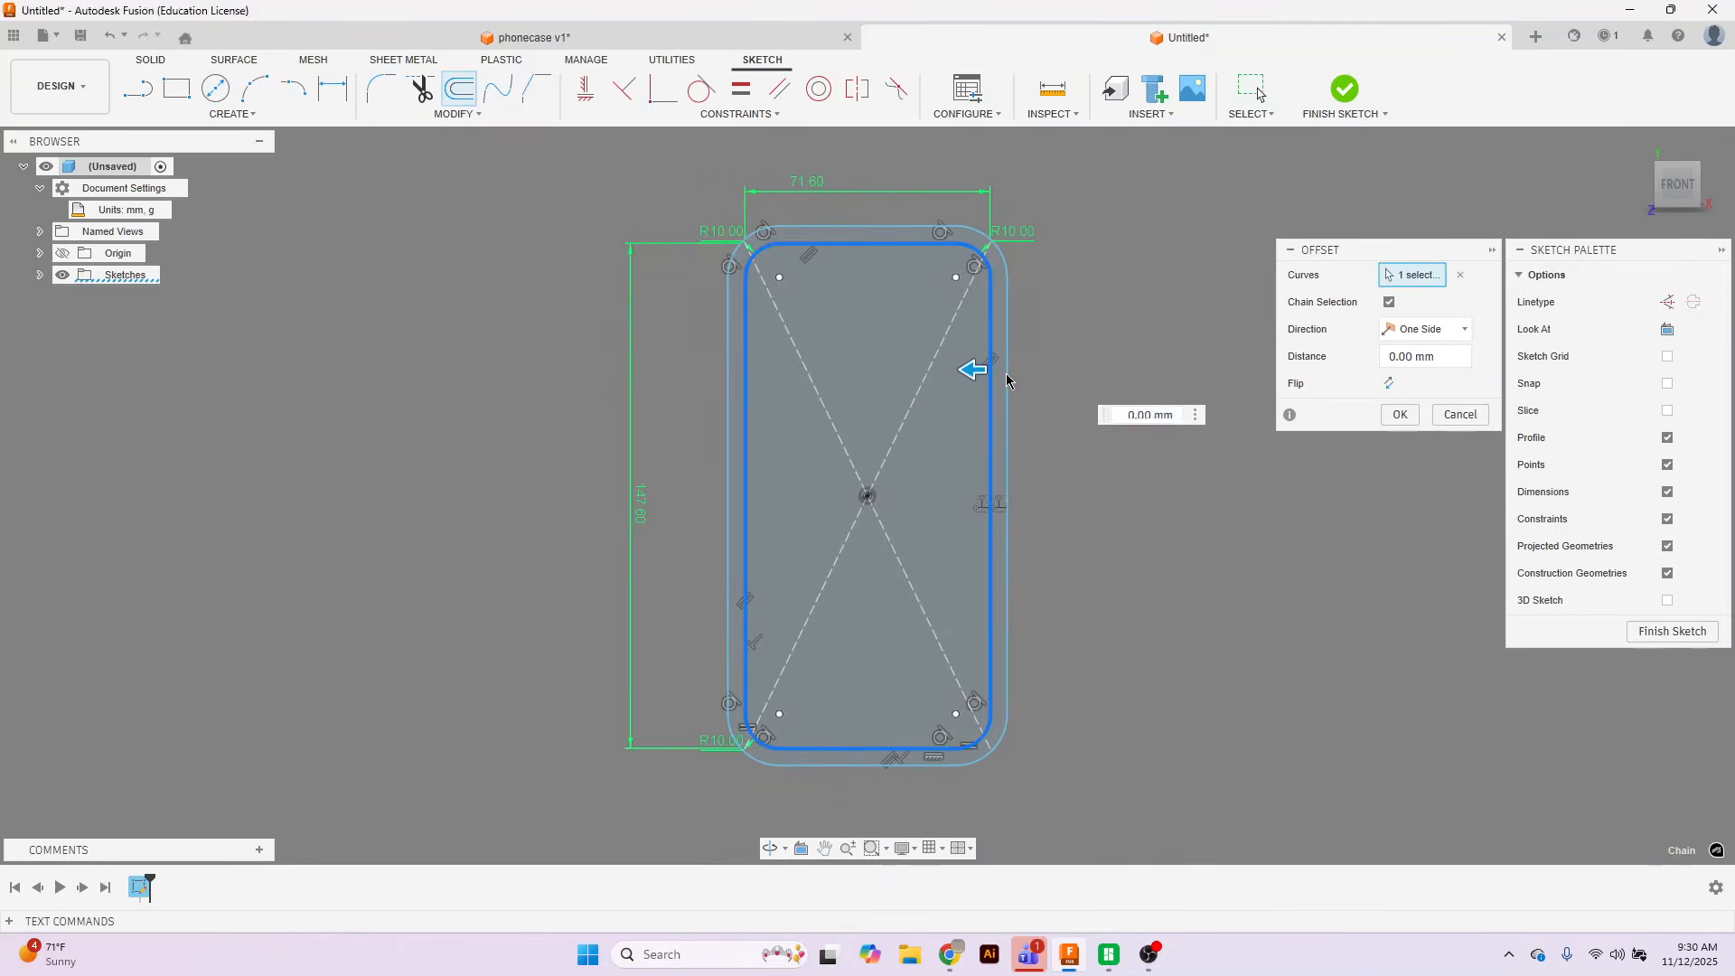
{"action": "left_click", "coordinate": [1459, 413]}
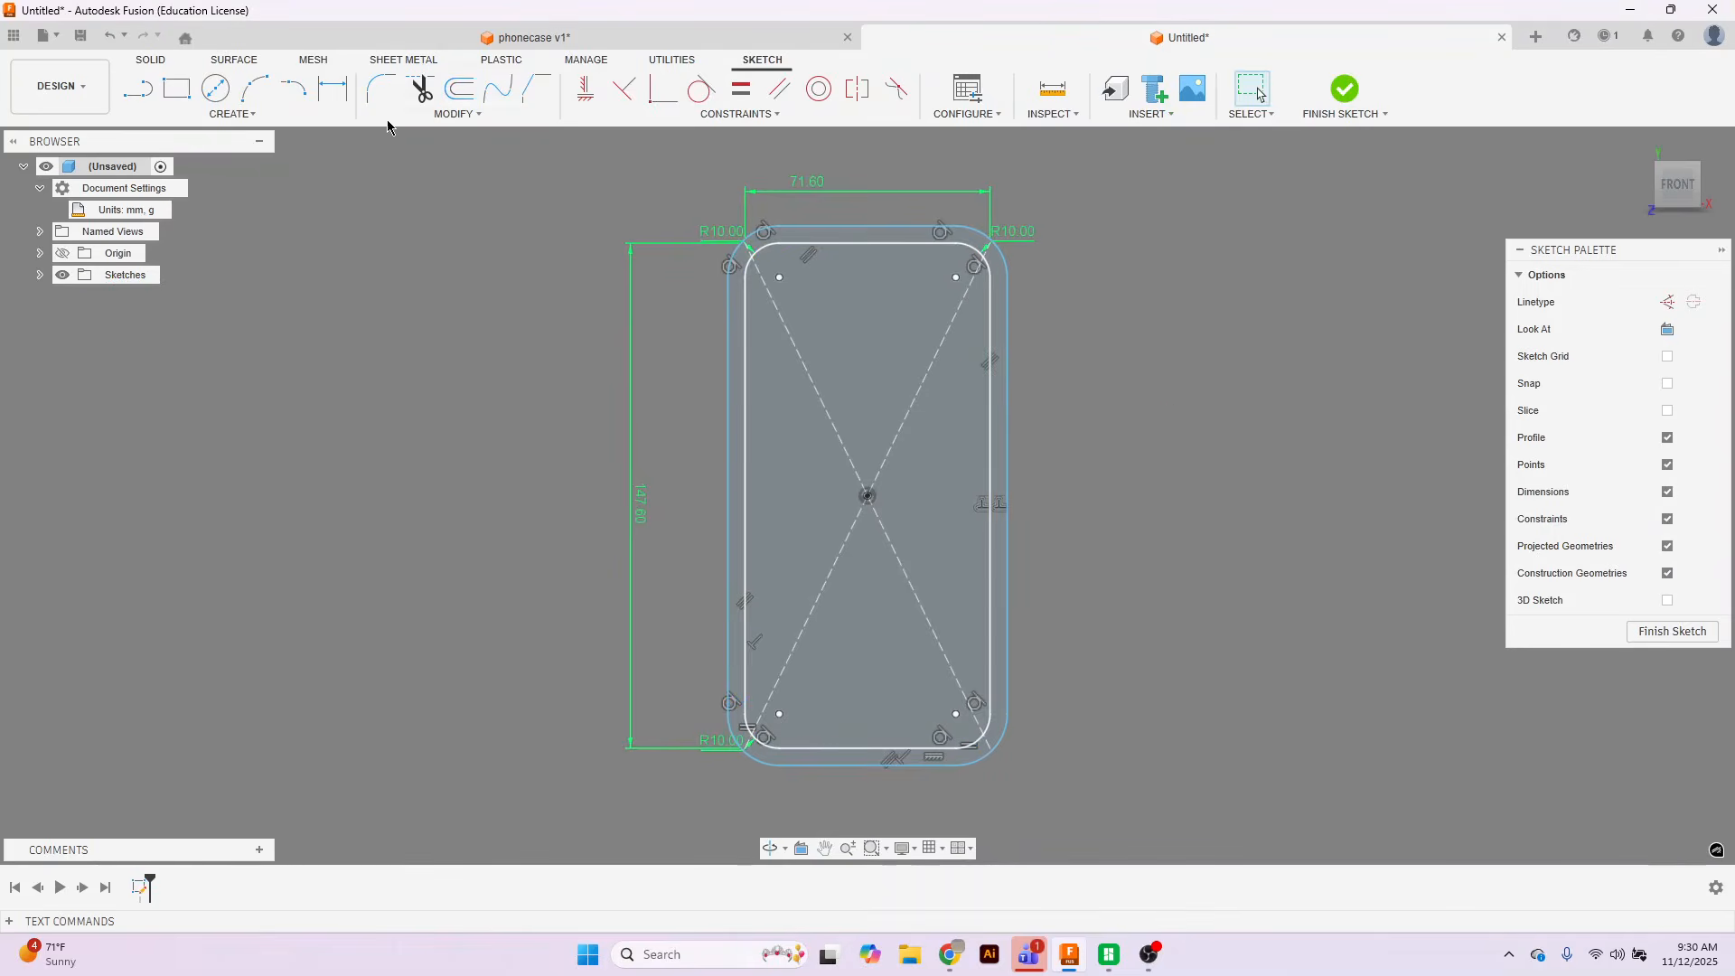
Dimension the gap between the right edges of the inner and outer outlines to -1.8 mm.
{"action": "left_click", "coordinate": [332, 88]}
{"action": "left_click", "coordinate": [991, 470]}
{"action": "left_click", "coordinate": [1008, 483]}
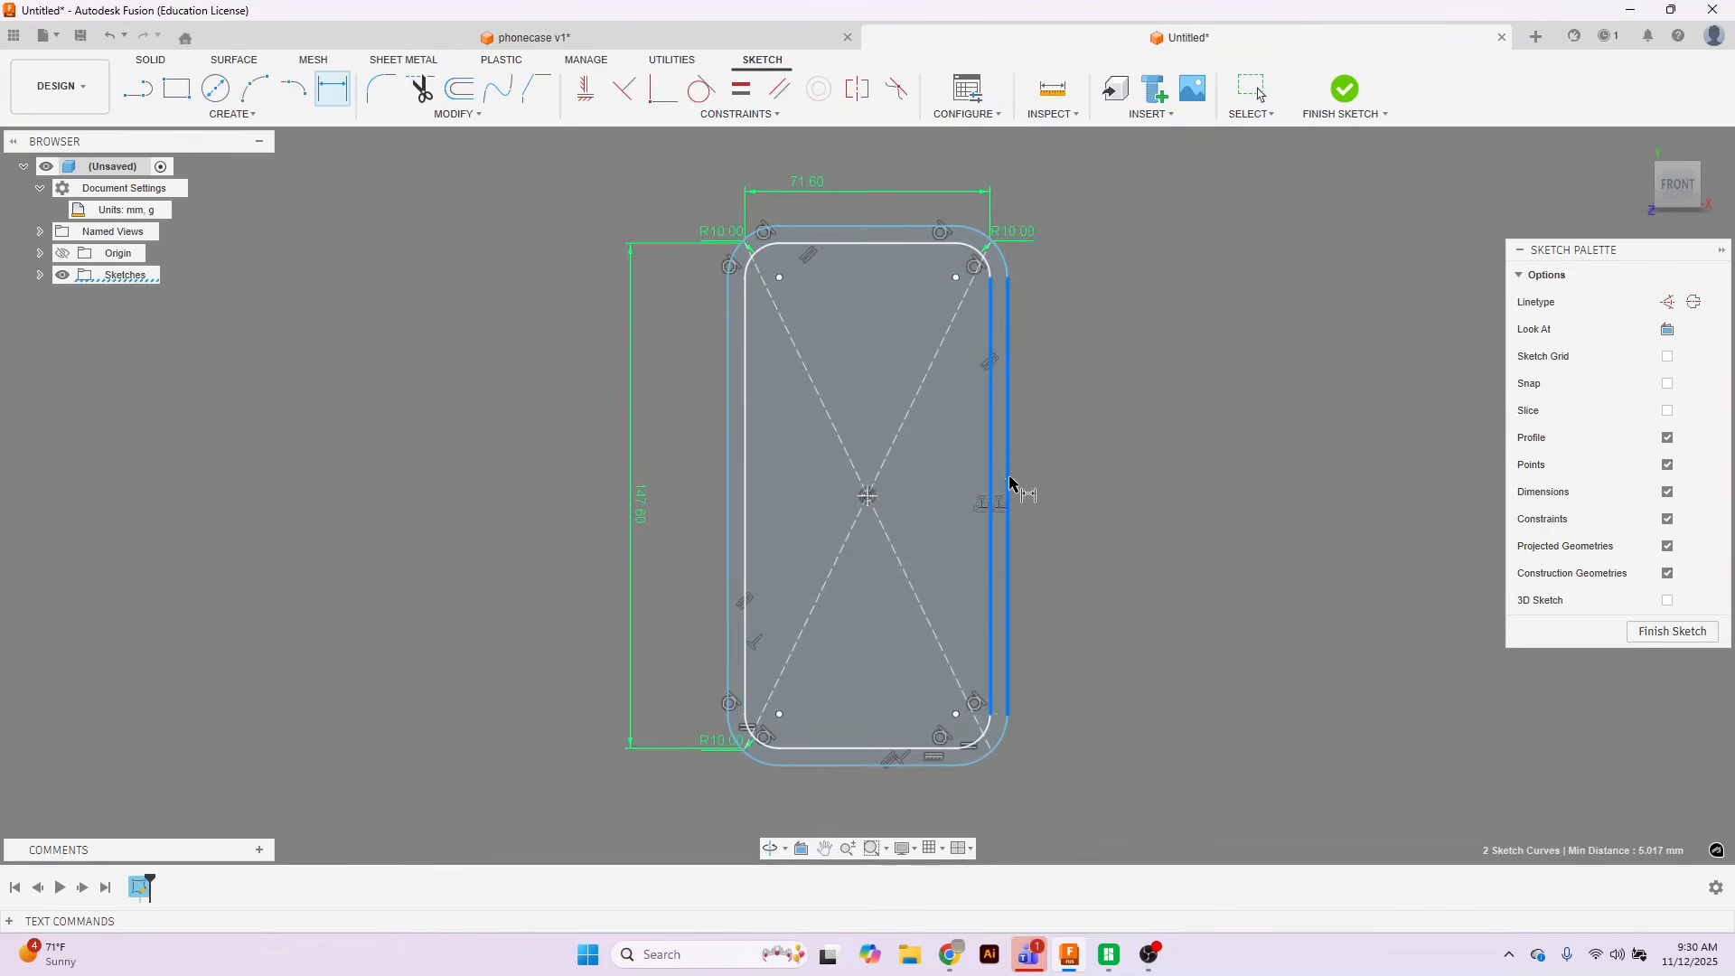
{"action": "left_click", "coordinate": [996, 802]}
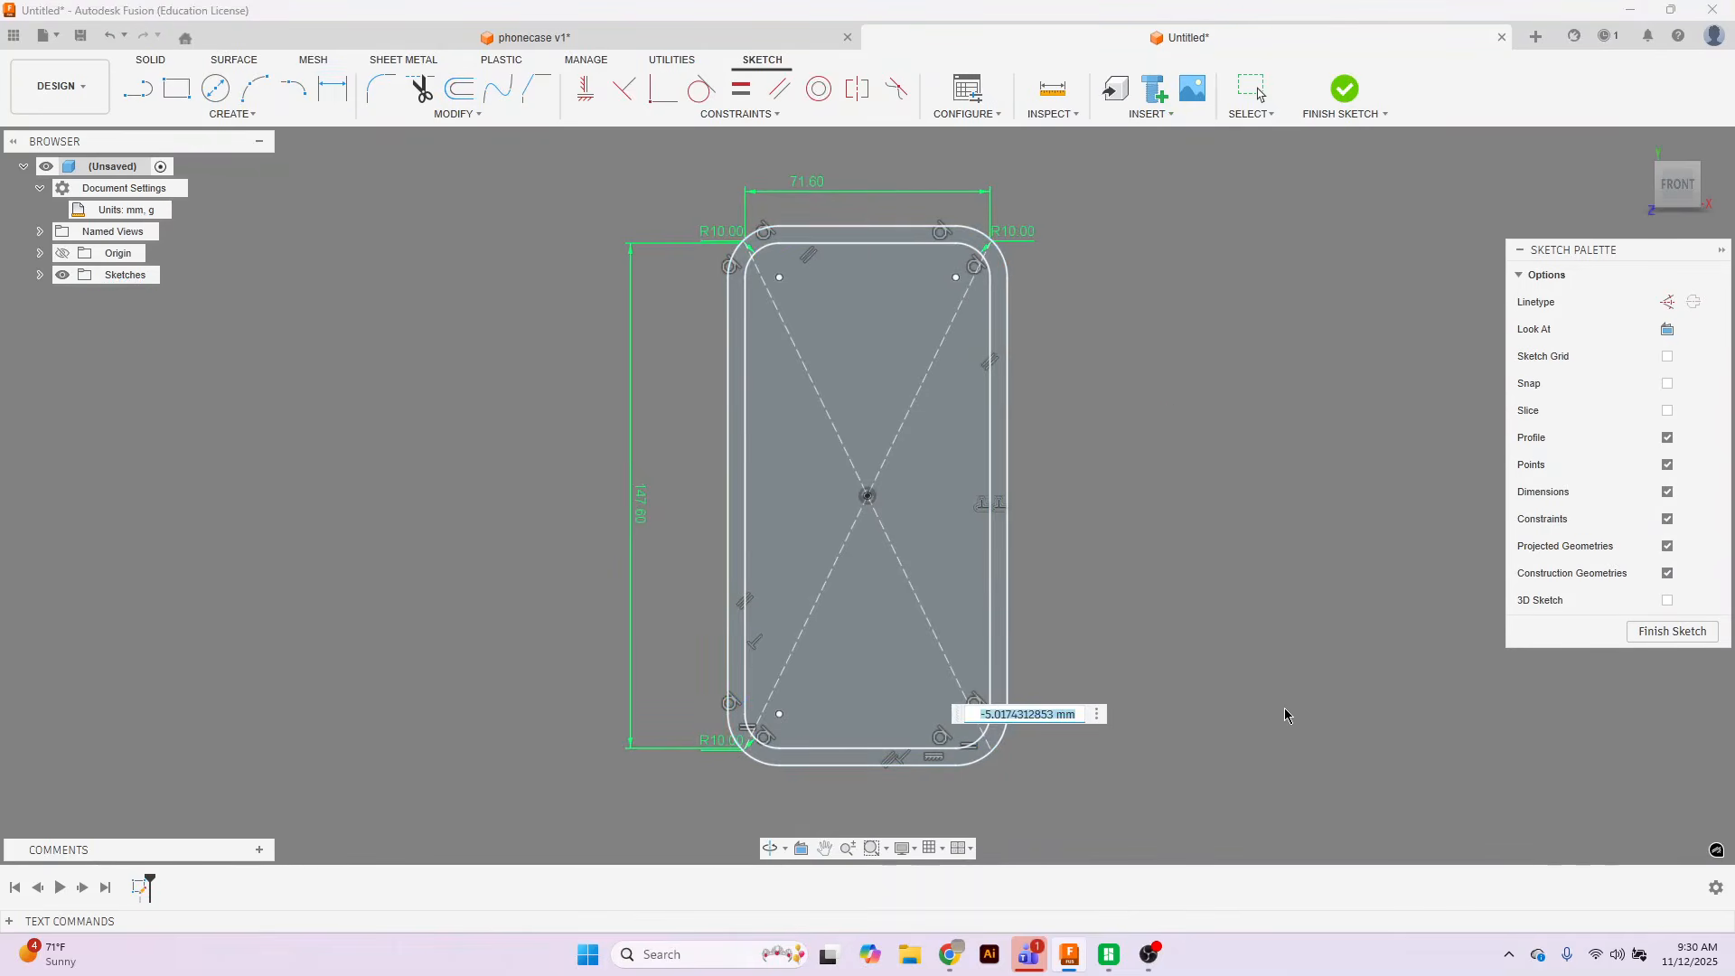
{"action": "type", "text": "-1.8"}
{"action": "key", "text": "Return"}
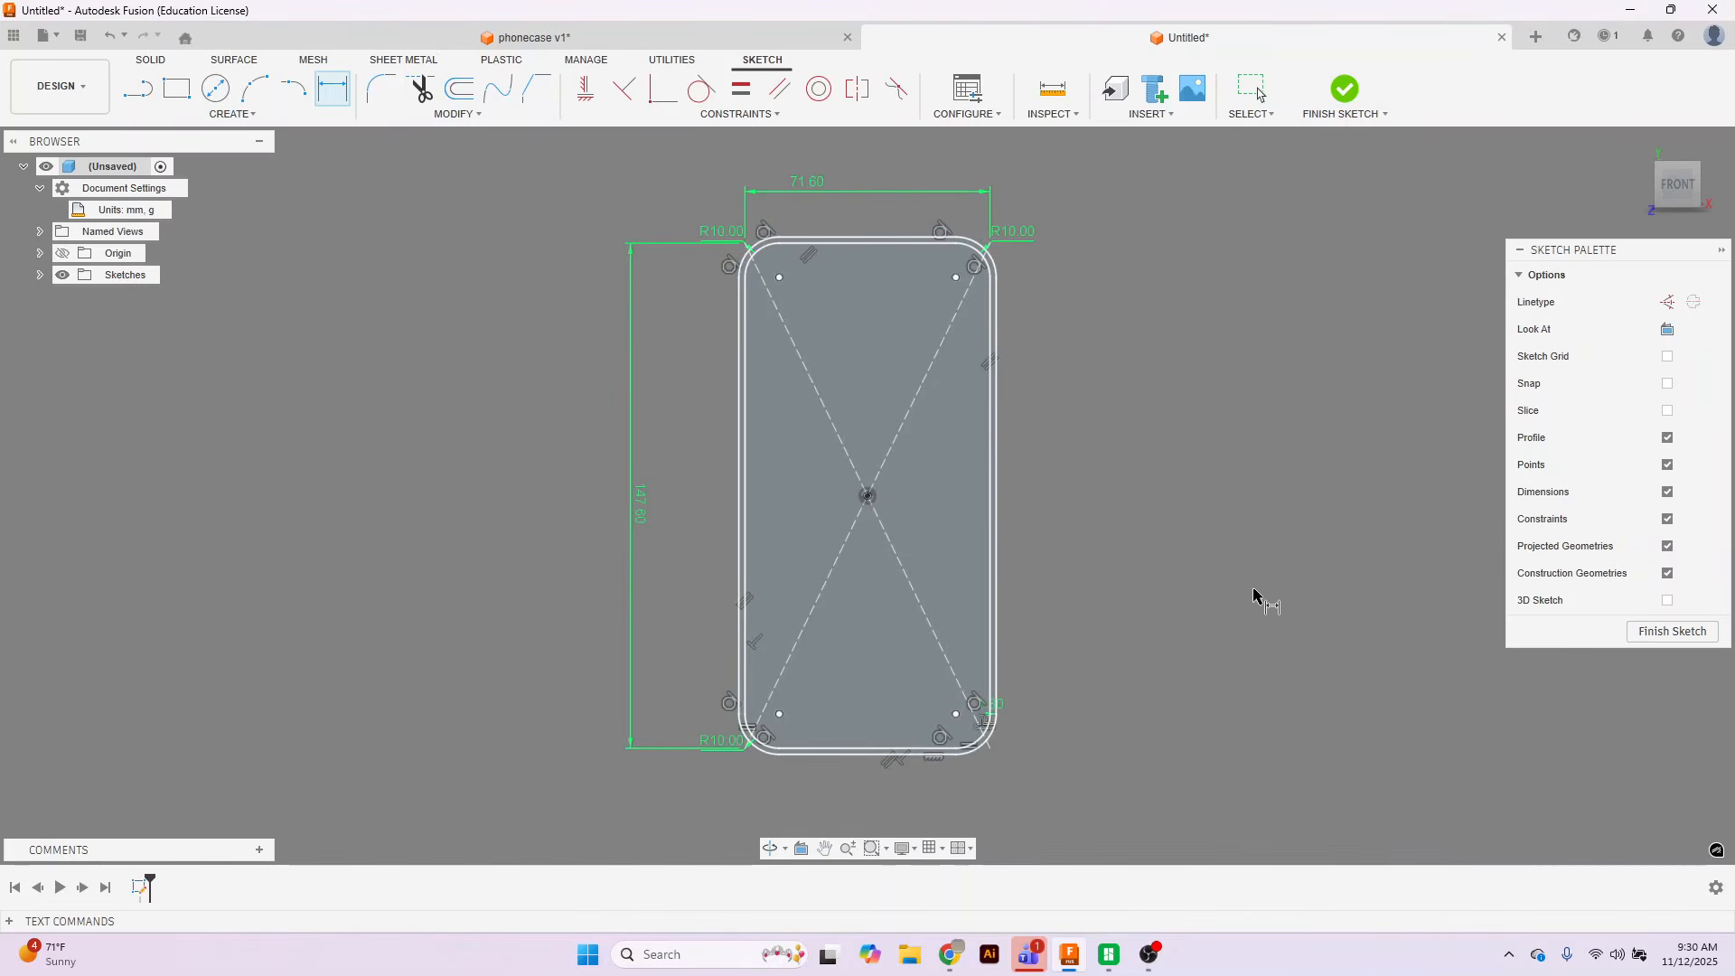
Finish the sketch and start a new-body Extrude with the inner profile and the surrounding rim profile selected.
{"action": "scroll", "coordinate": [1154, 446], "scroll_direction": "up", "scroll_amount": 1}
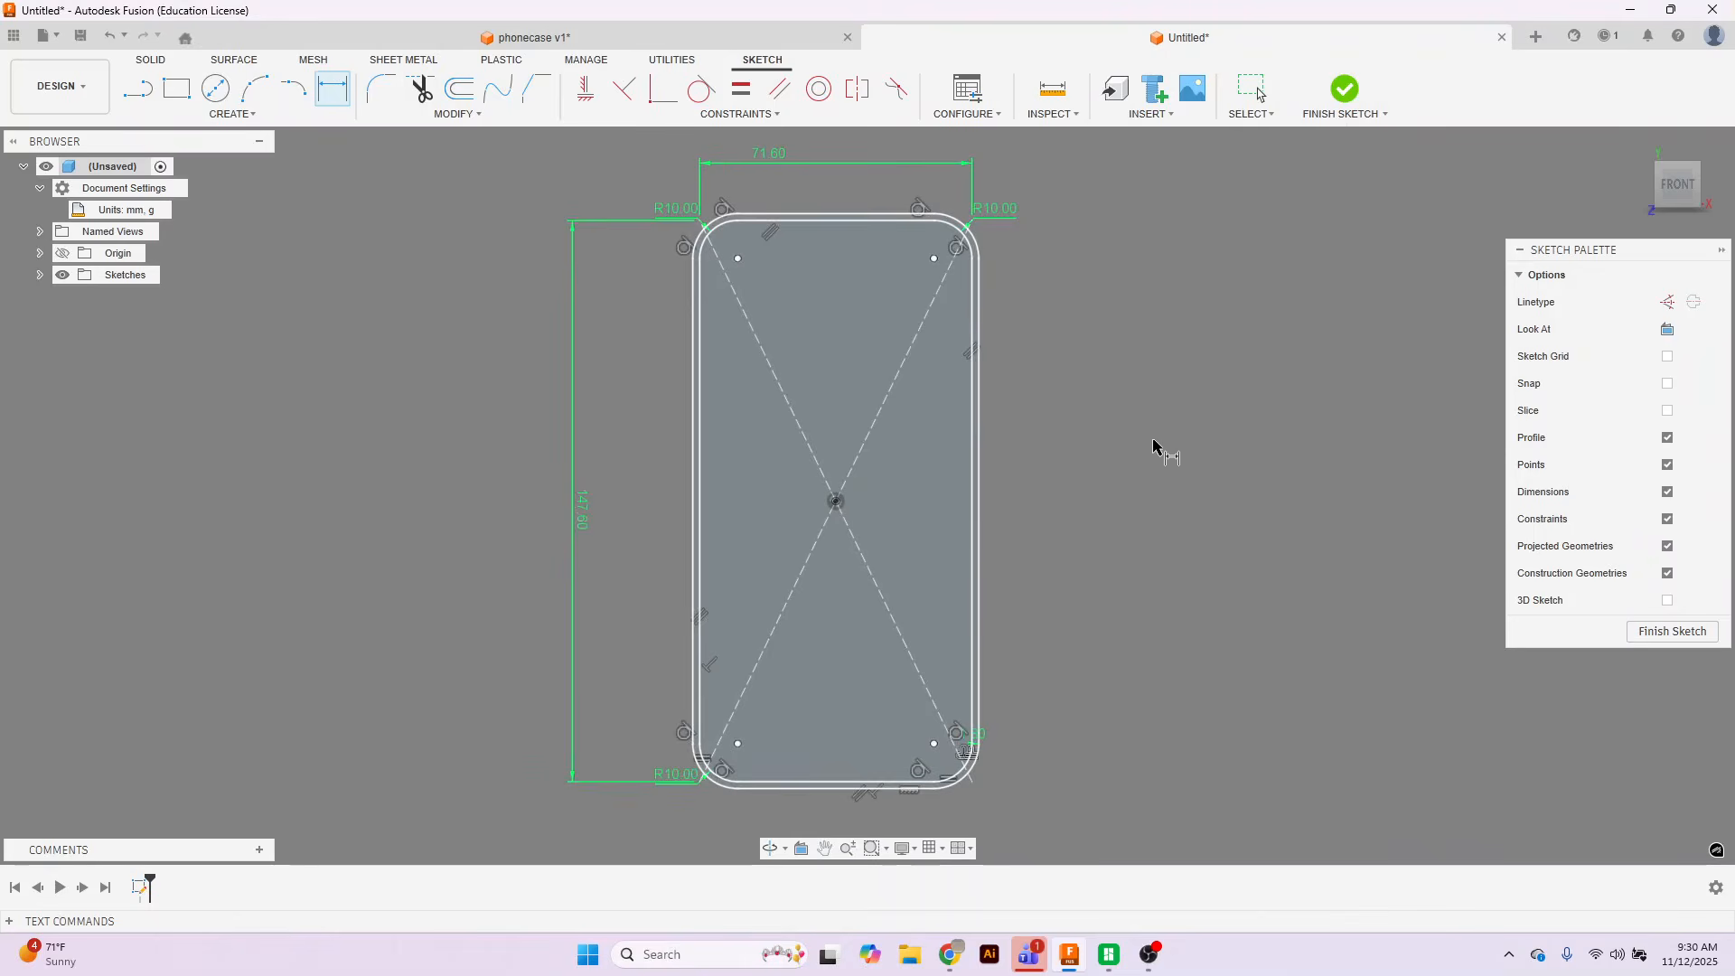
{"action": "left_click", "coordinate": [1340, 115]}
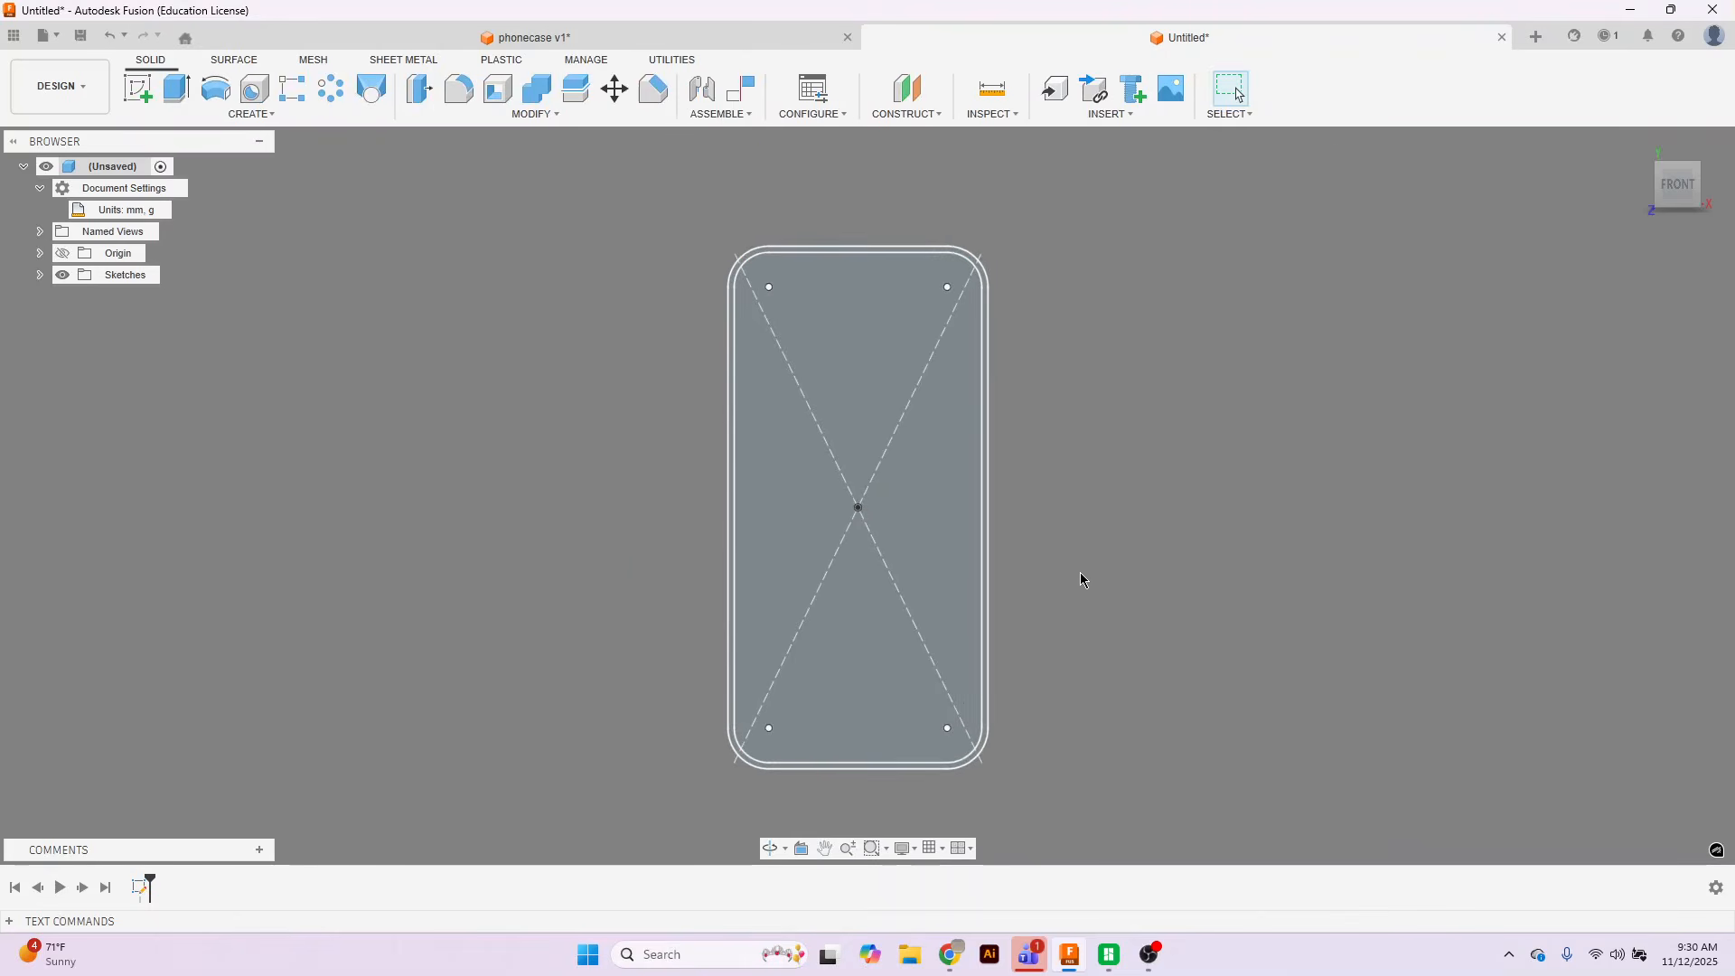
{"action": "scroll", "coordinate": [1081, 571], "scroll_direction": "down", "scroll_amount": 1}
{"action": "middle_click_drag", "start_coordinate": [868, 493], "coordinate": [511, 377], "text": "shift"}
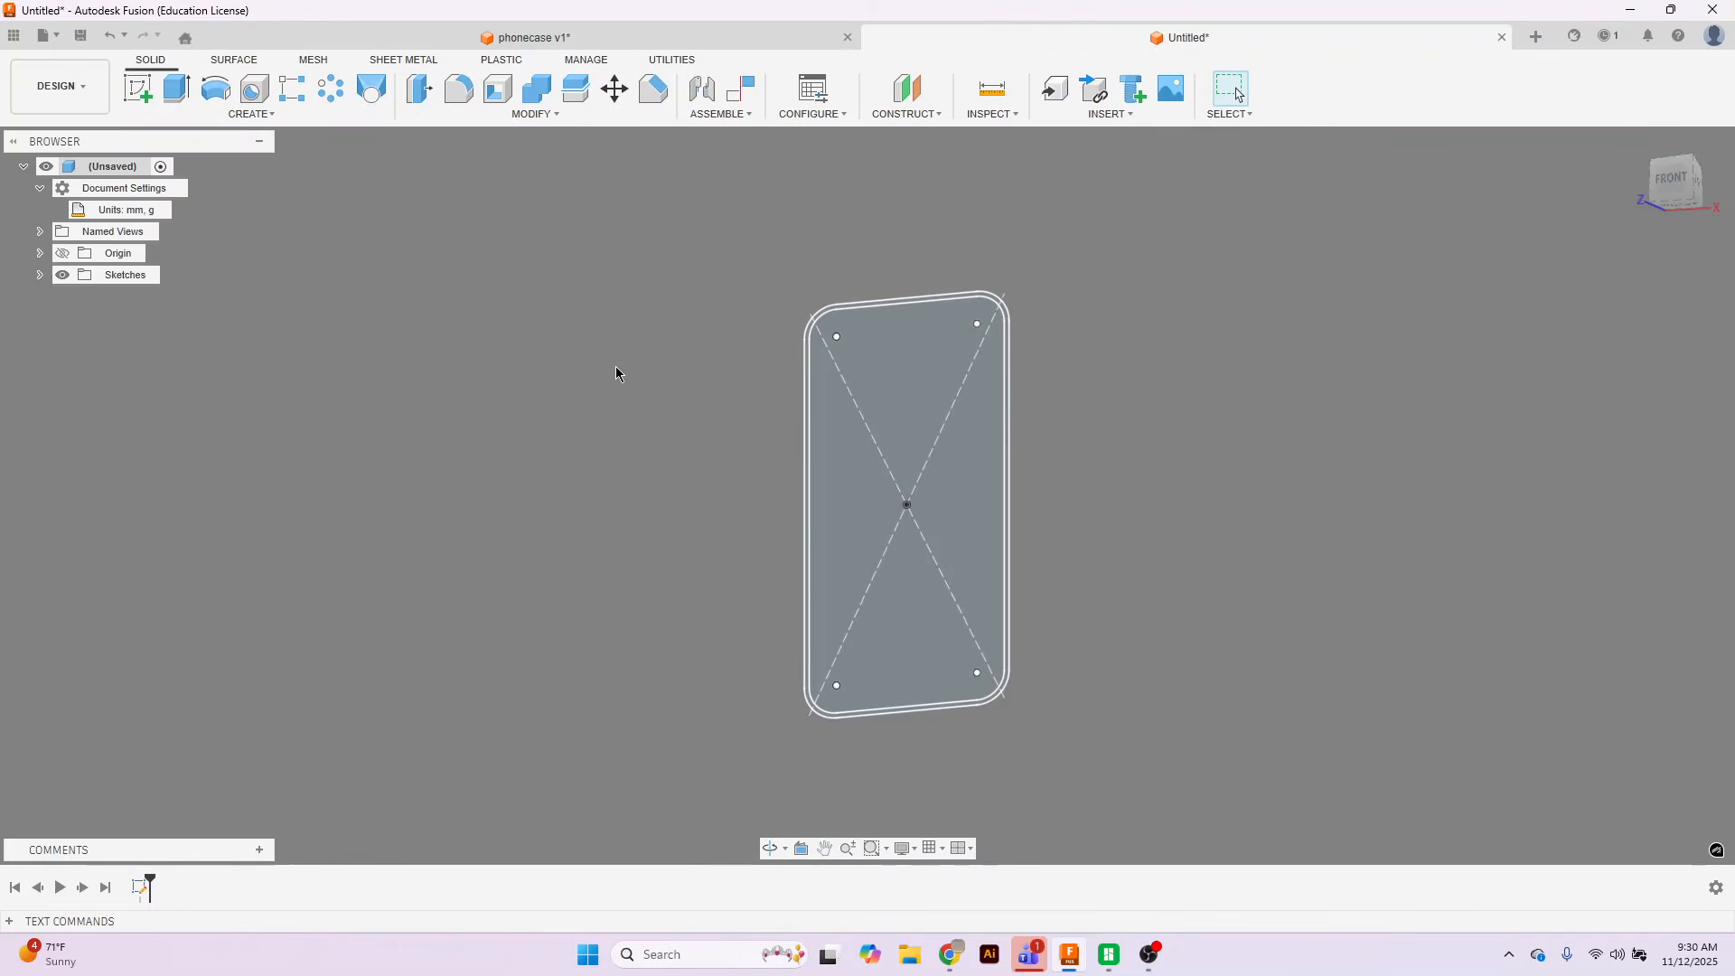
{"action": "left_click", "coordinate": [176, 87]}
{"action": "left_click", "coordinate": [816, 519]}
{"action": "scroll", "coordinate": [817, 518], "scroll_direction": "up", "scroll_amount": 5}
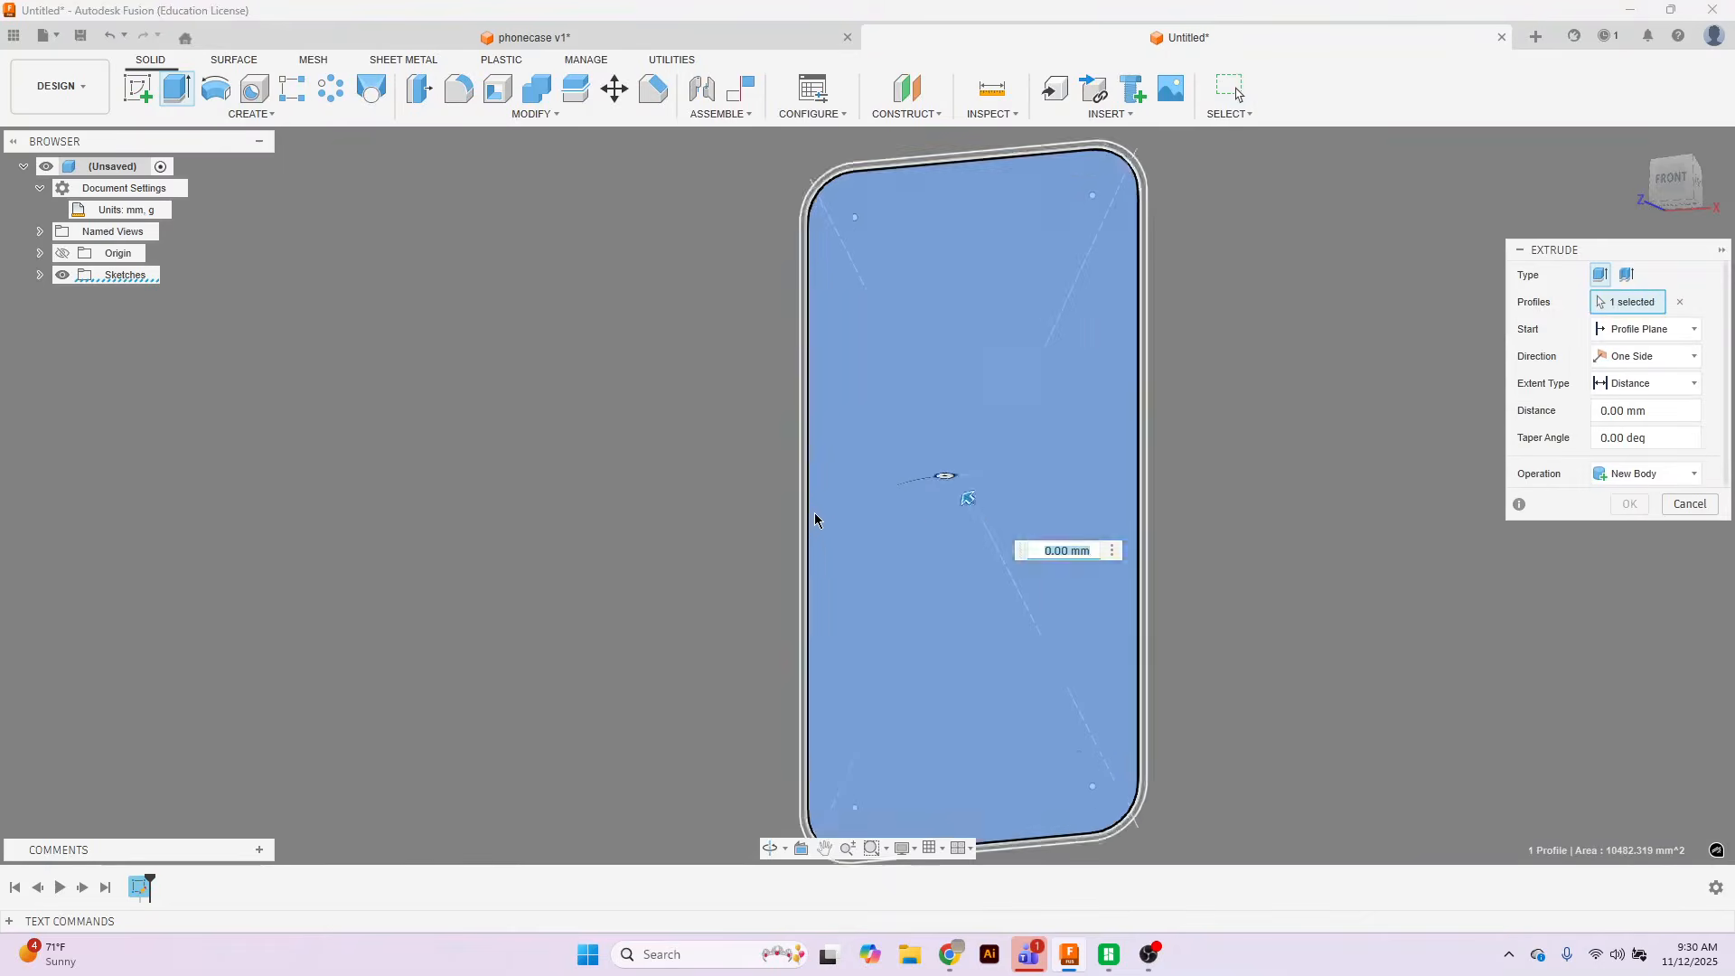
{"action": "left_click", "coordinate": [799, 504]}
{"action": "scroll", "coordinate": [798, 503], "scroll_direction": "down", "scroll_amount": 3}
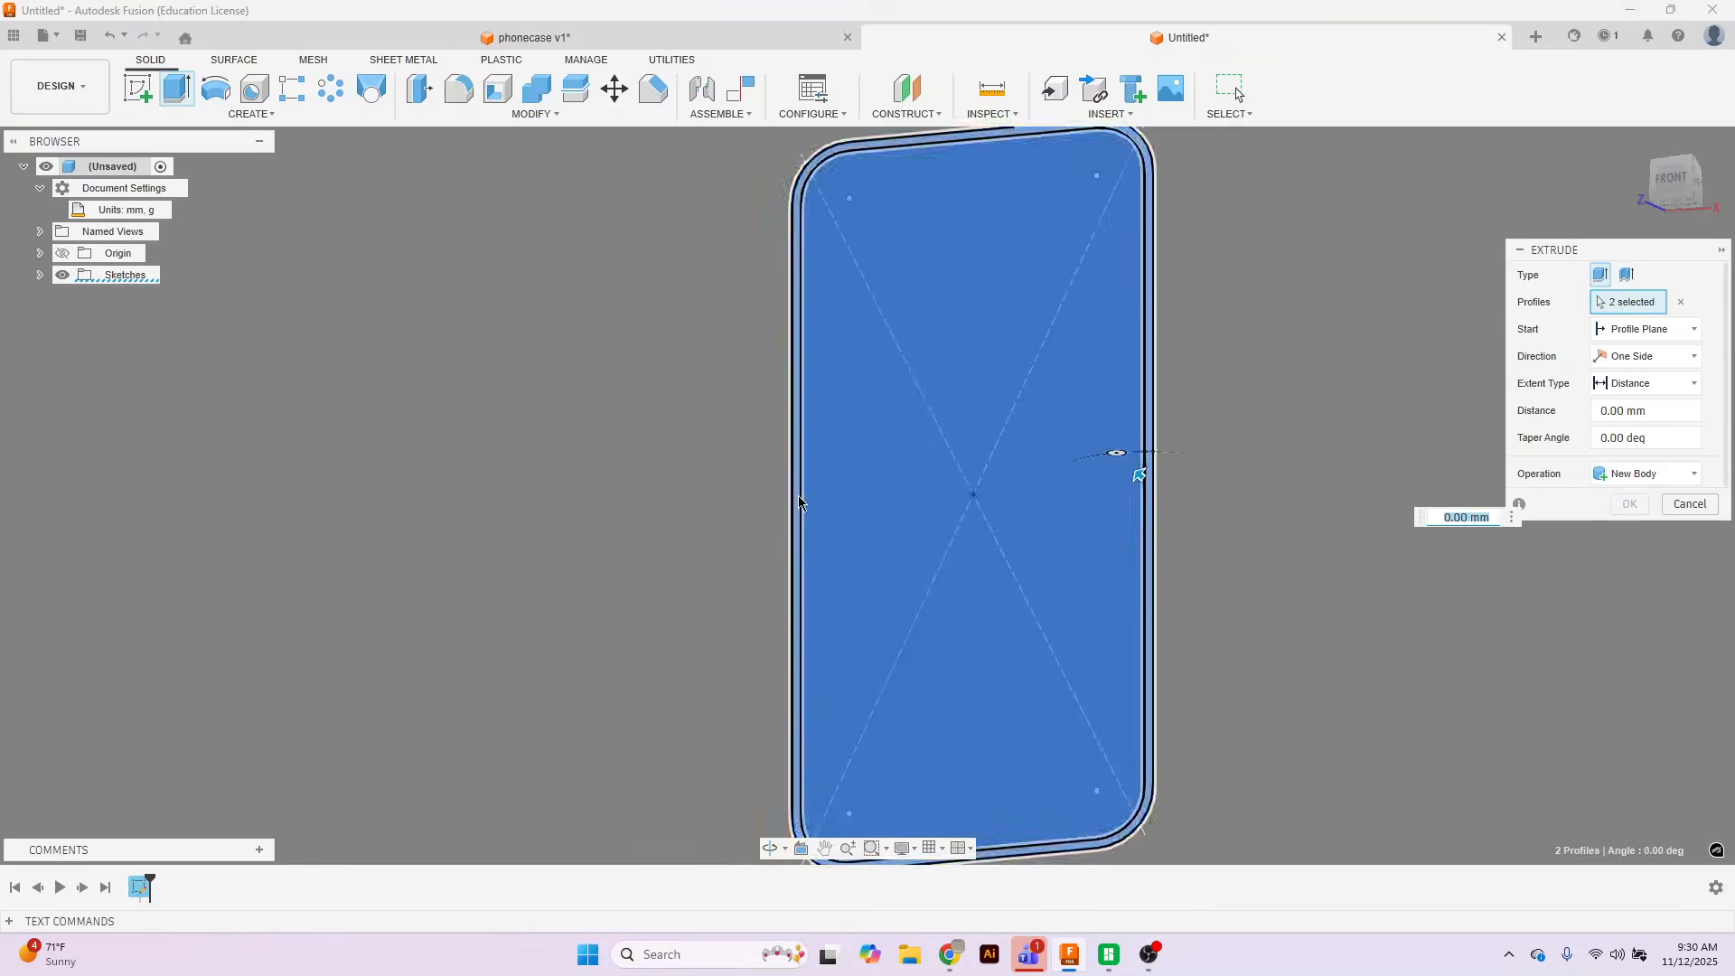
{"action": "scroll", "coordinate": [891, 569], "scroll_direction": "down", "scroll_amount": 3}
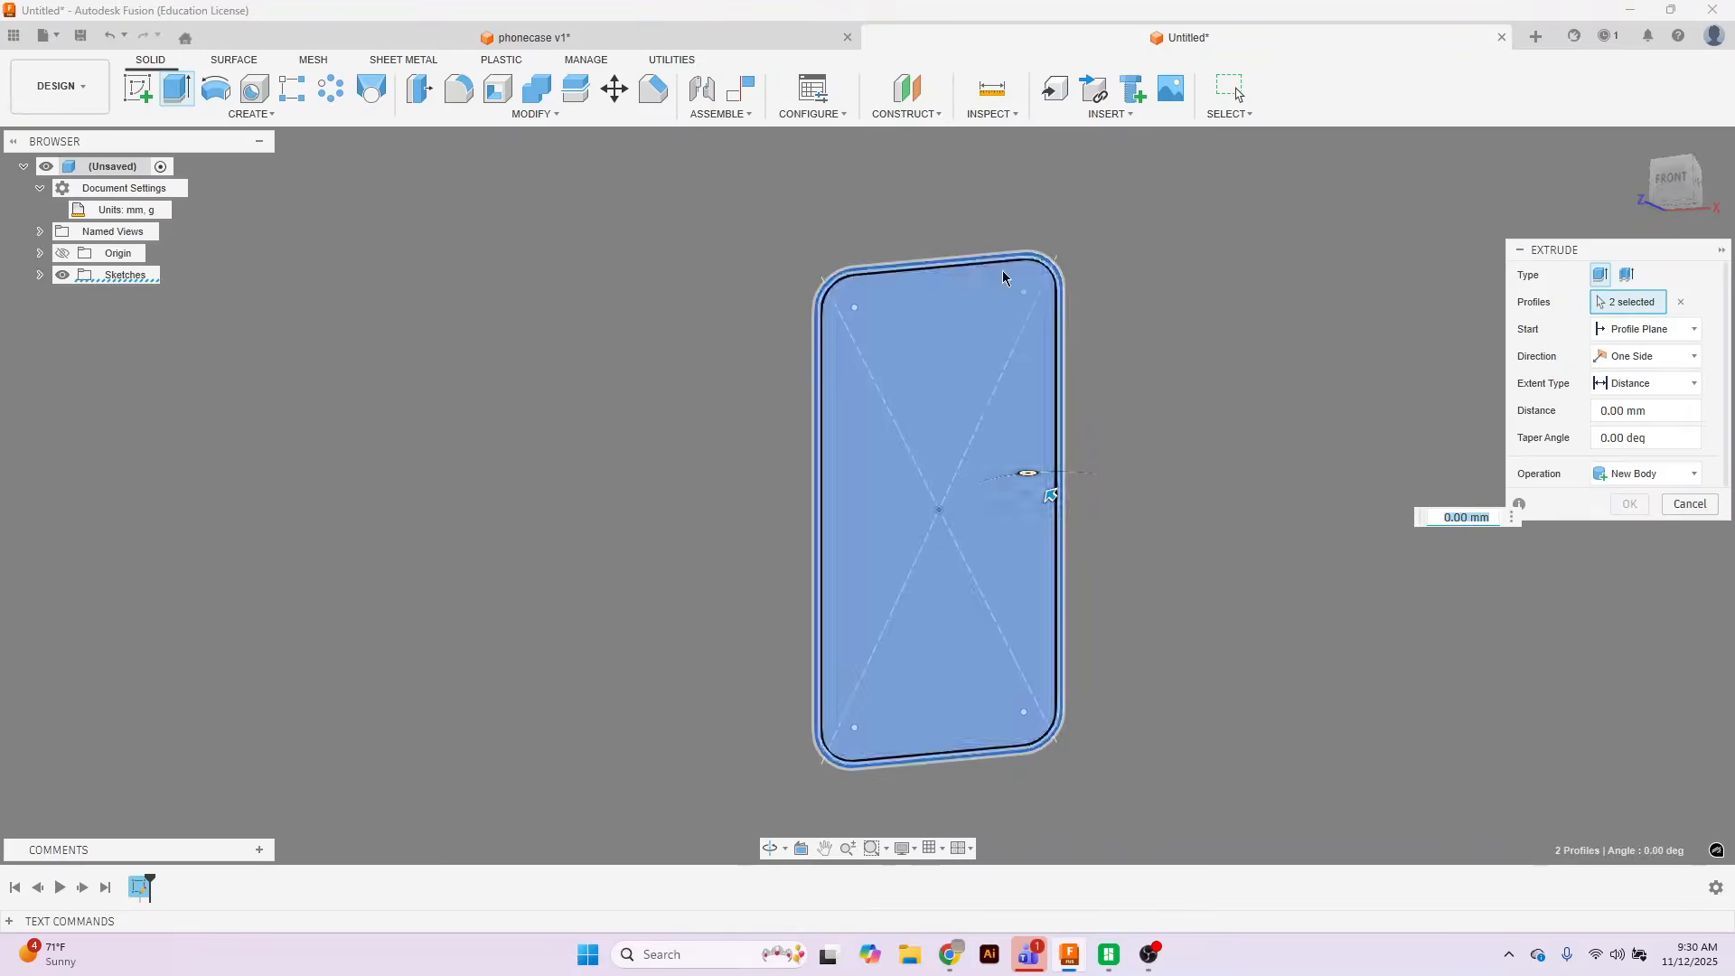
Finish the sketch in the phonecase design and check the distance of its first extrude.
{"action": "left_click", "coordinate": [658, 38]}
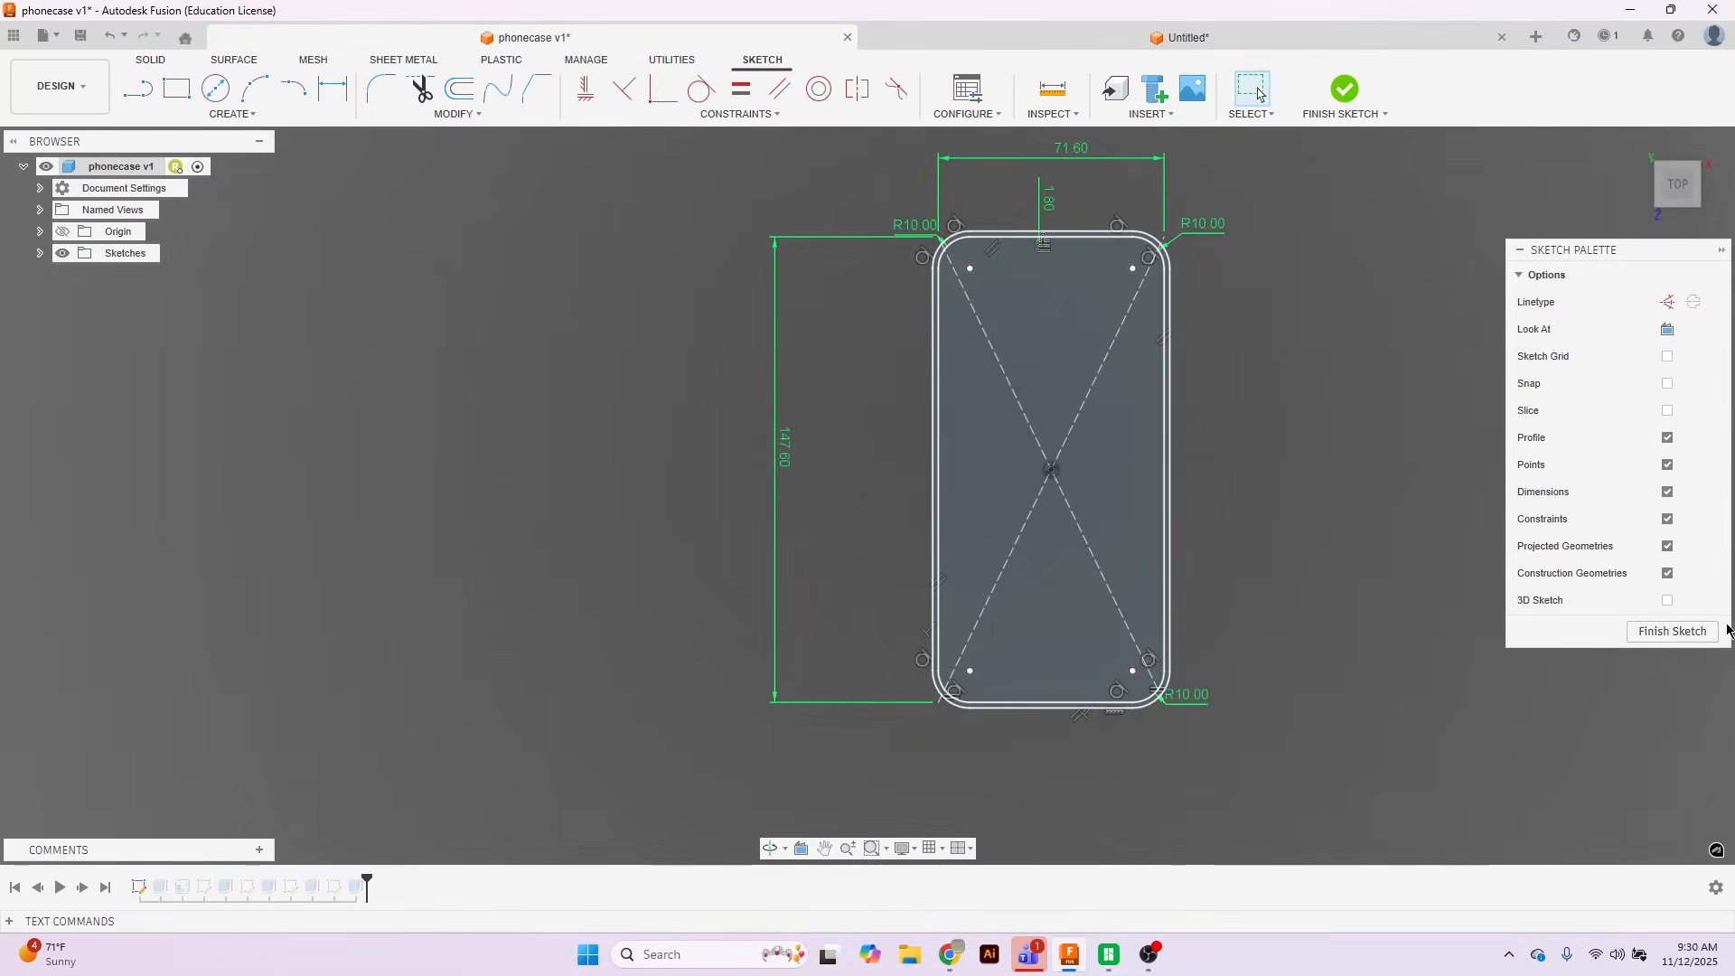
{"action": "left_click", "coordinate": [1672, 631]}
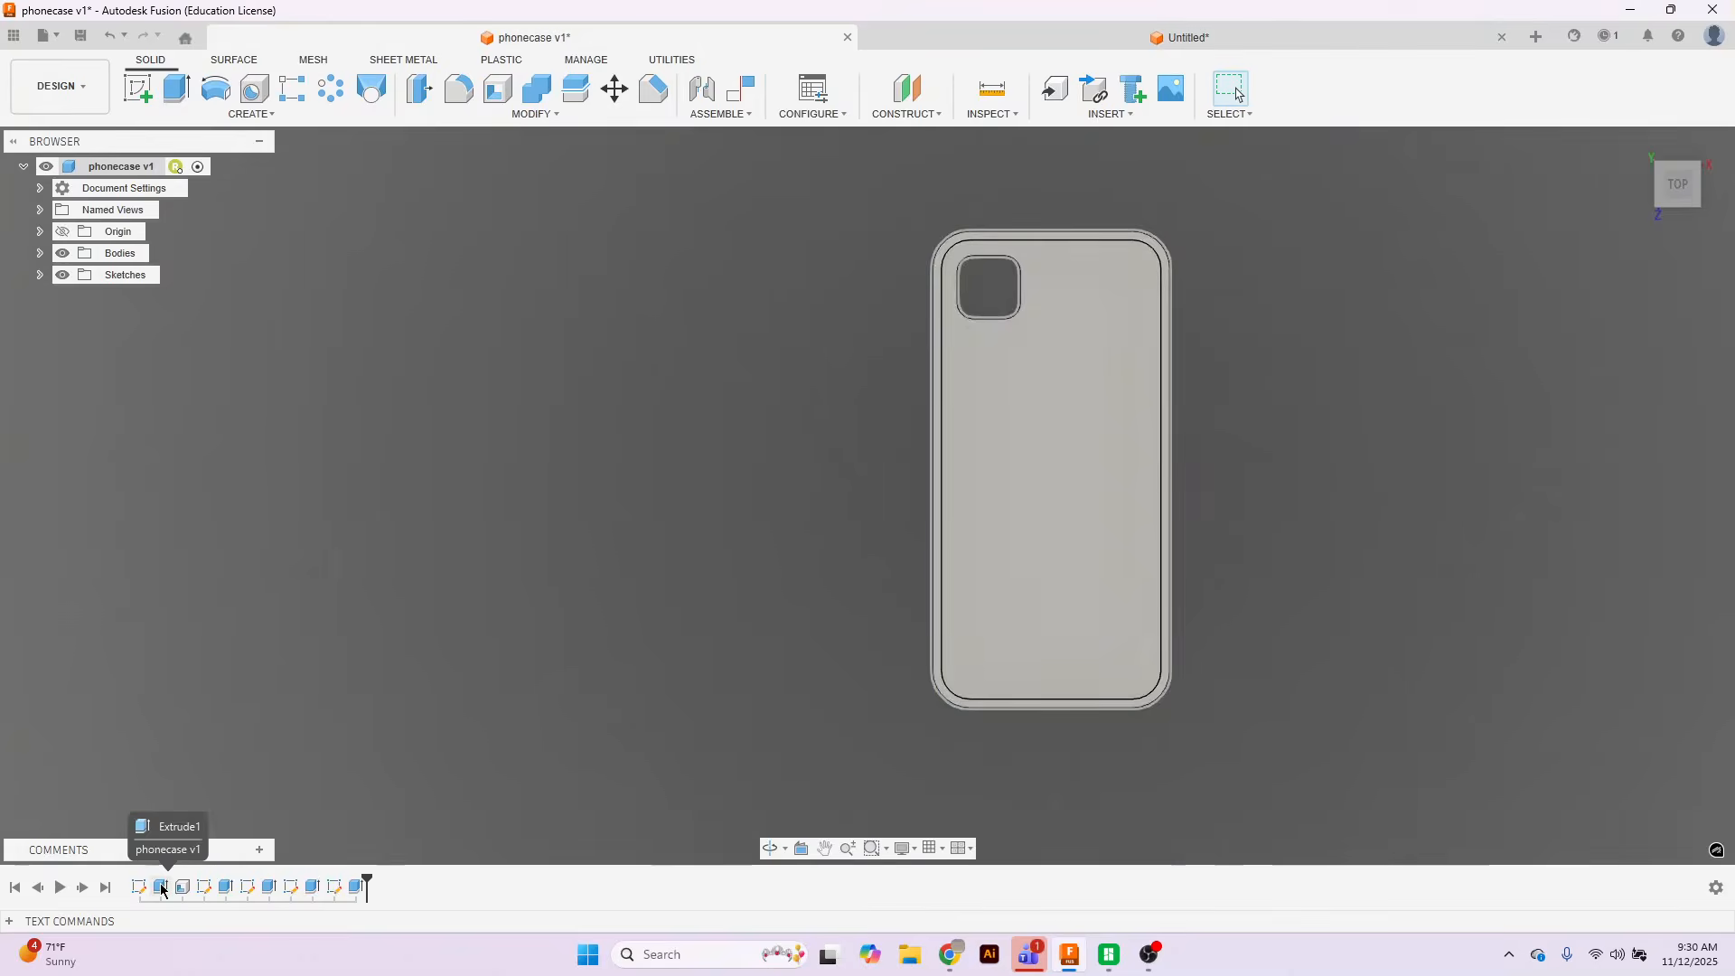
{"action": "double_click", "coordinate": [161, 887]}
{"action": "left_click", "coordinate": [1690, 504]}
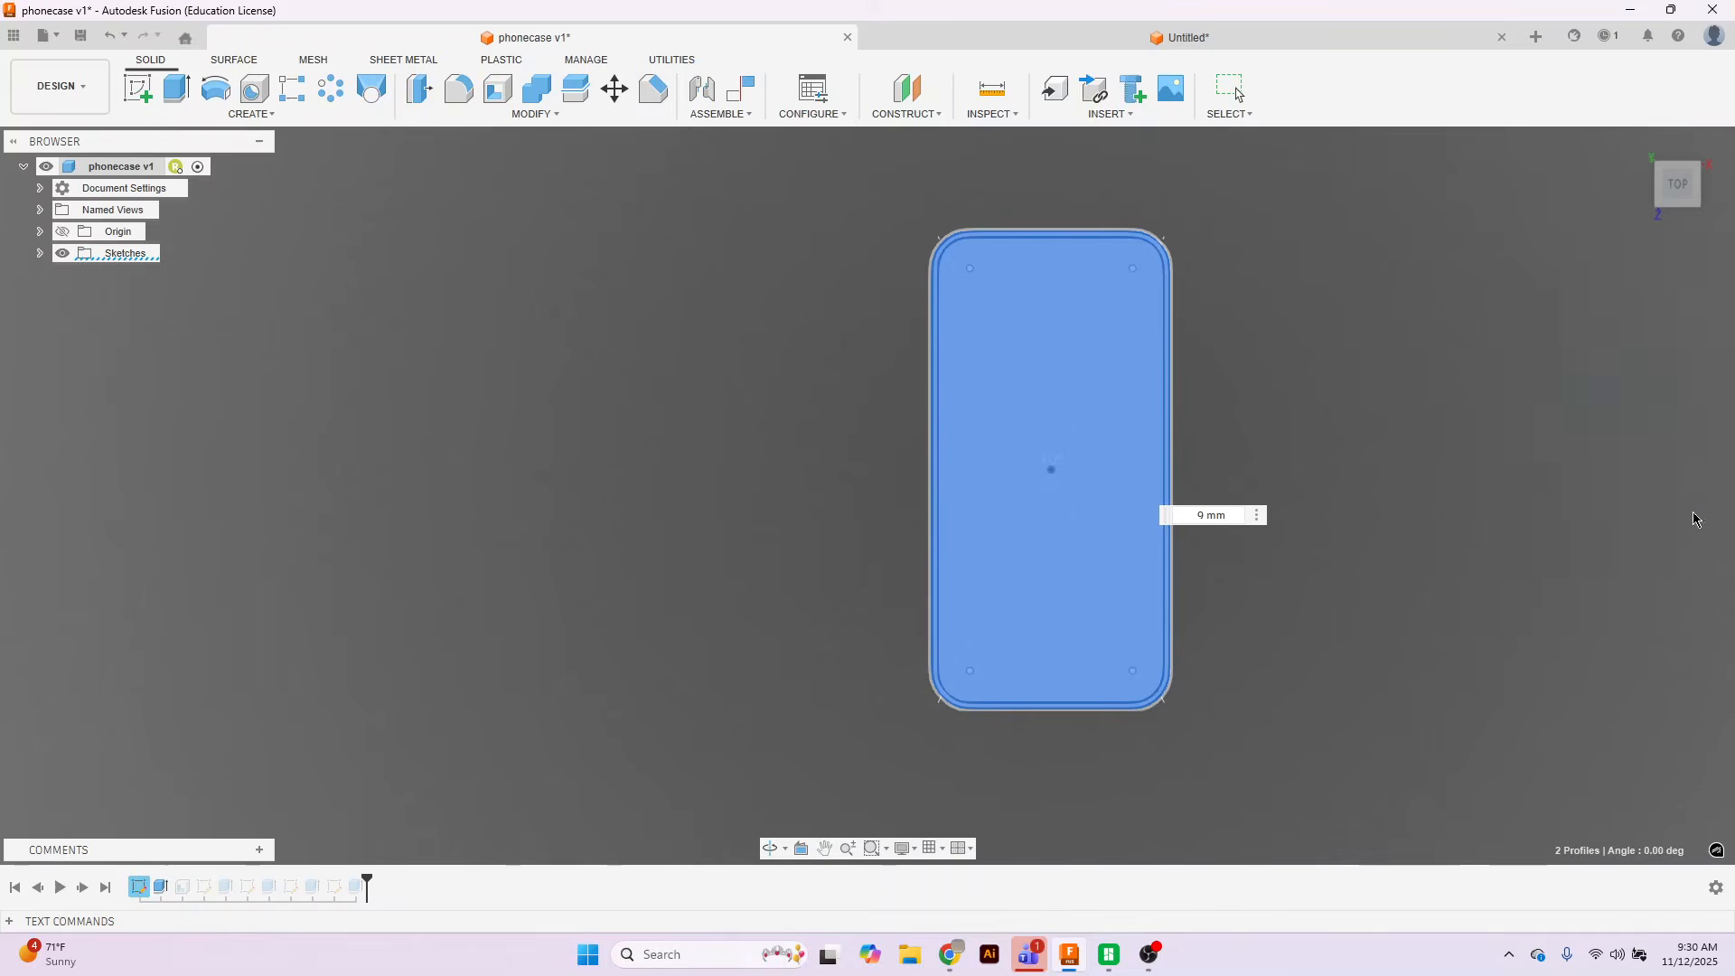
In the new untitled design, extrude the inner and rim profiles together 9 mm as a new body.
{"action": "left_click", "coordinate": [1071, 37]}
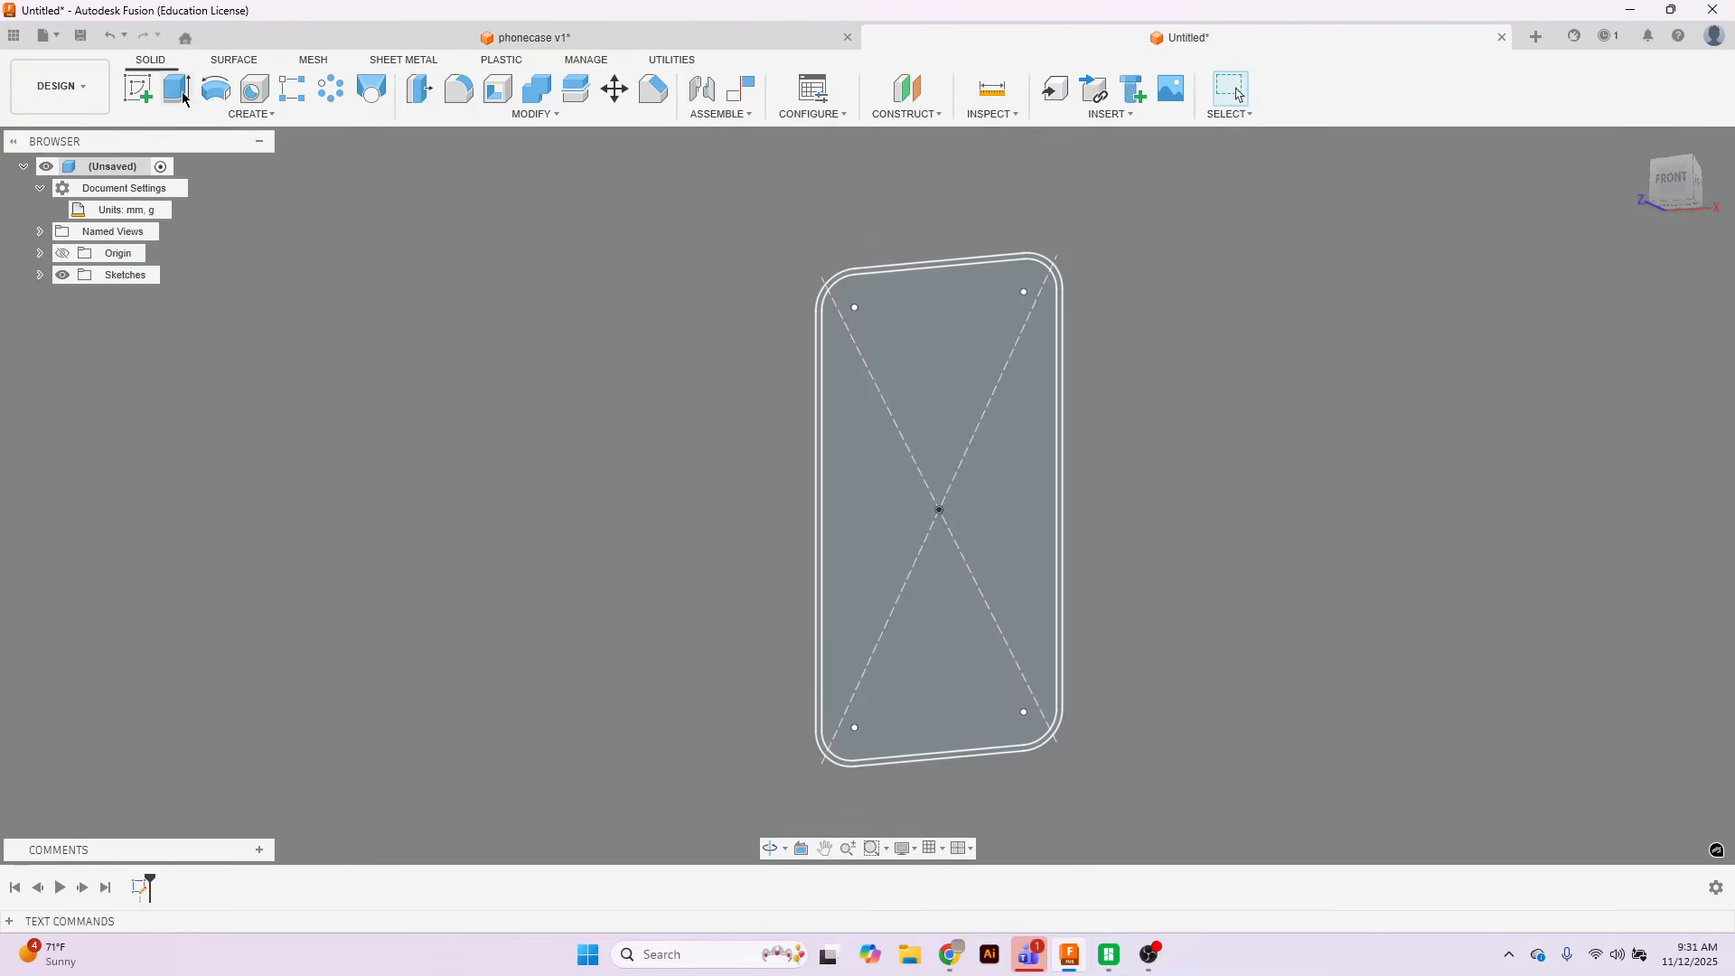
{"action": "left_click", "coordinate": [178, 89]}
{"action": "left_click", "coordinate": [995, 566]}
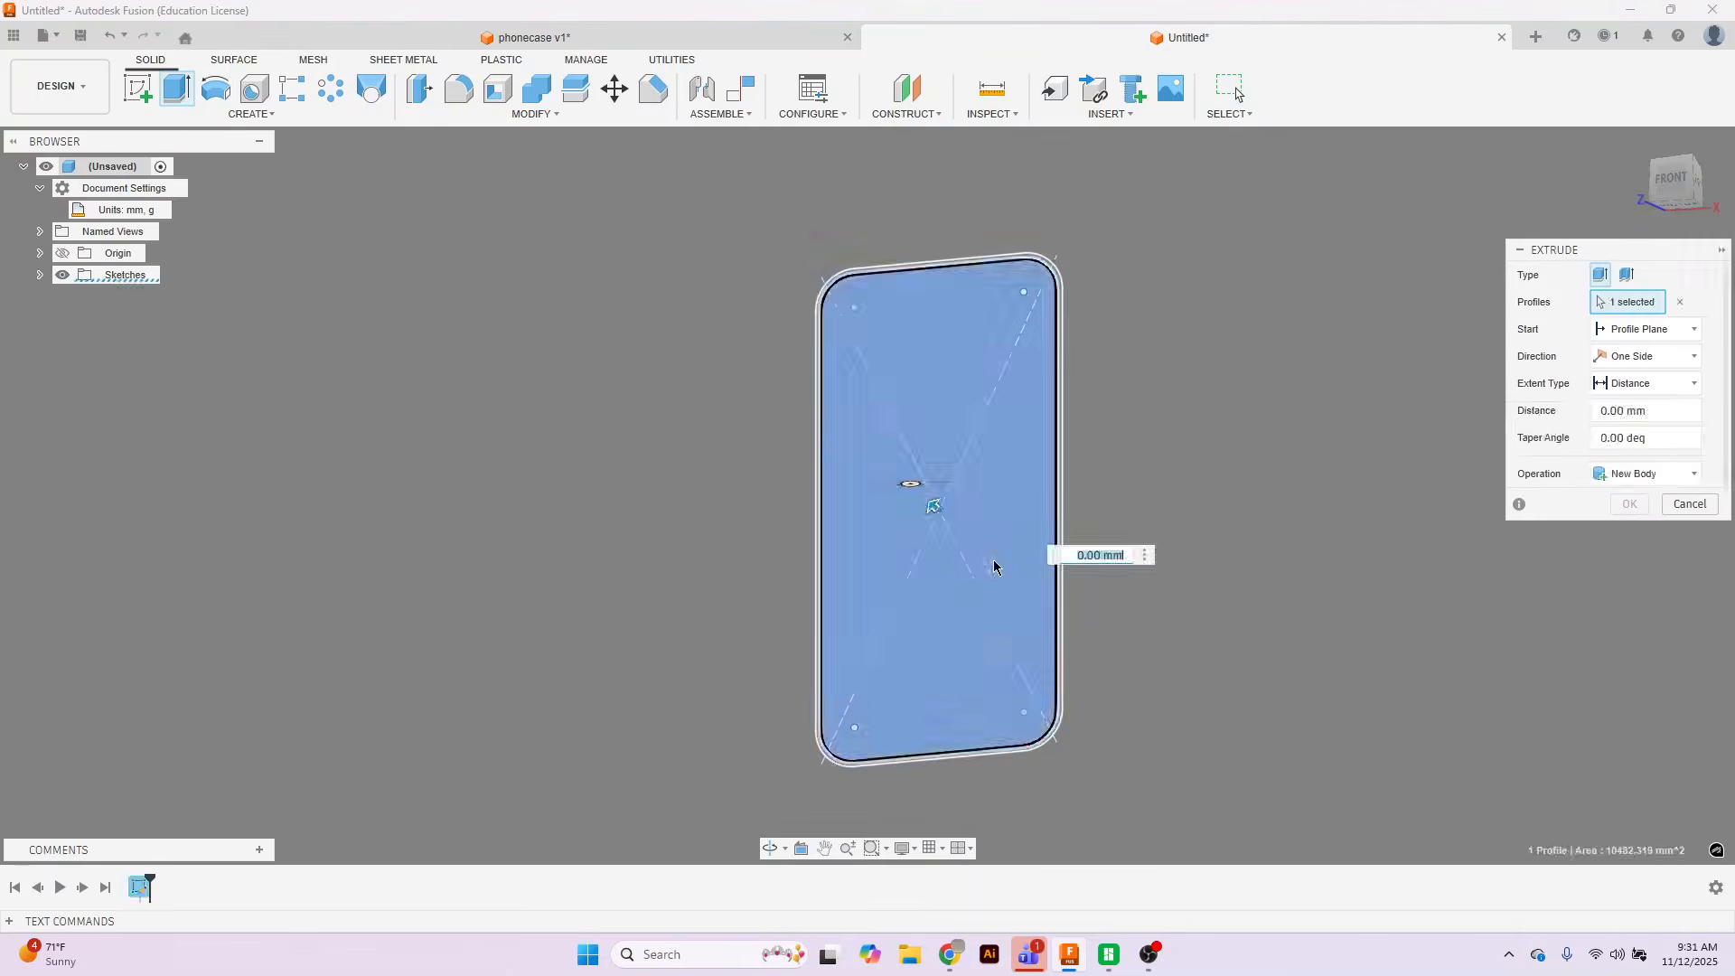
{"action": "left_click", "coordinate": [1061, 513]}
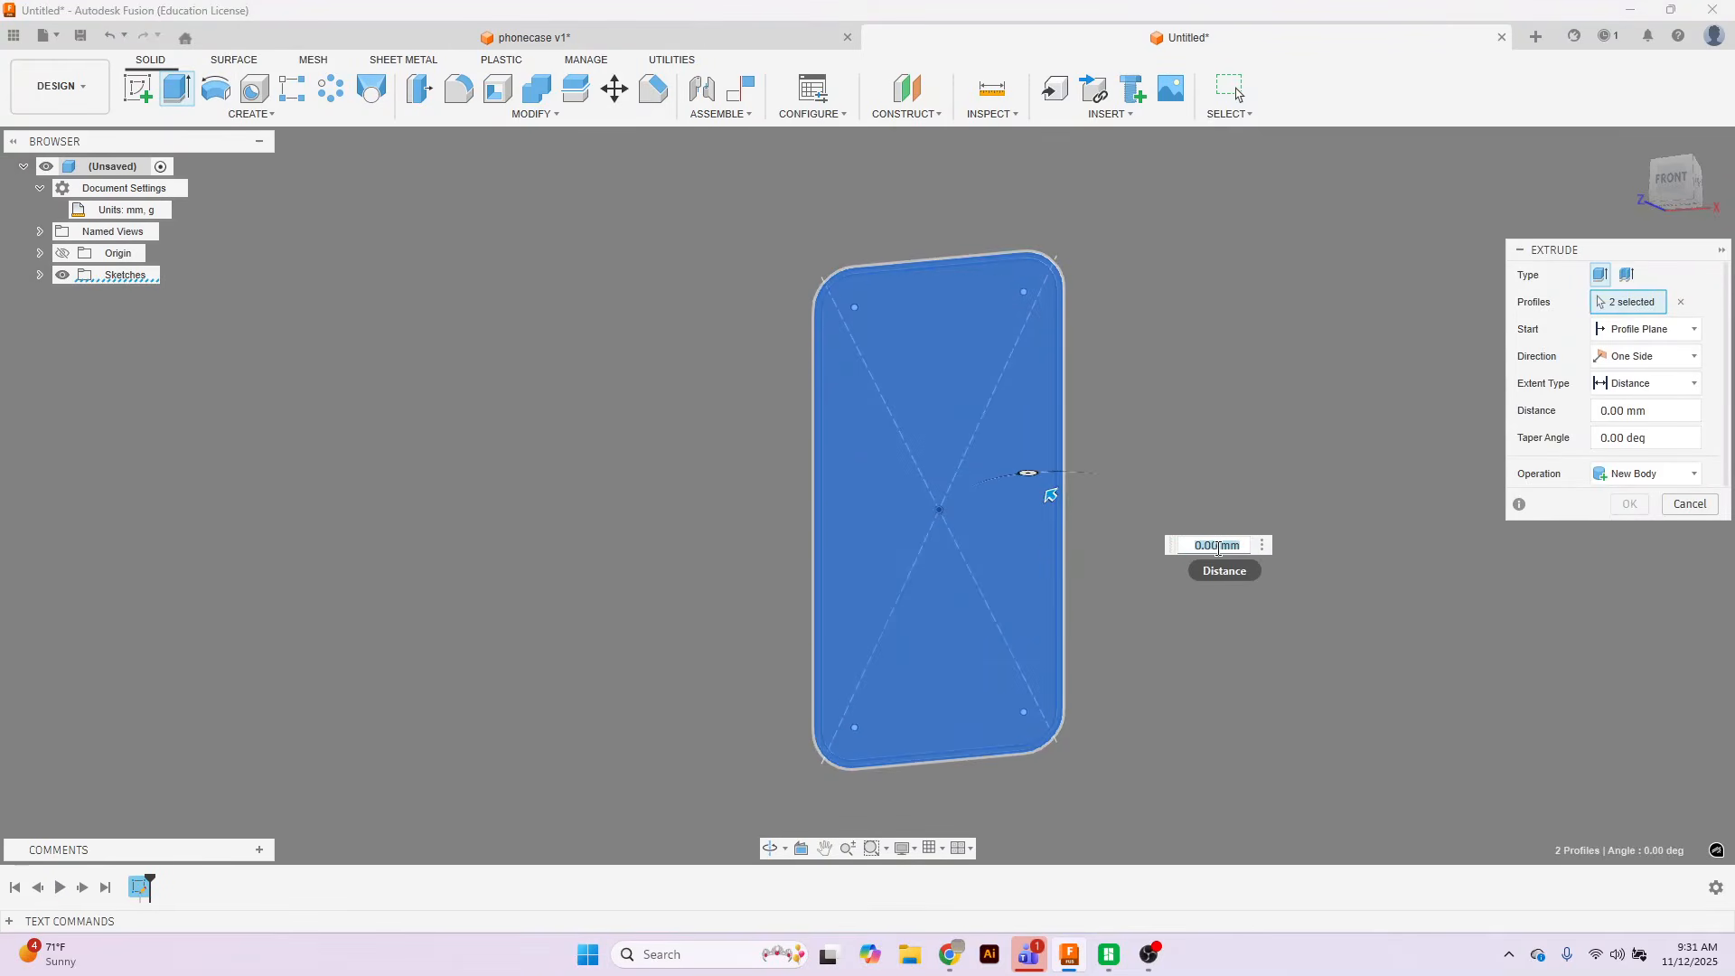
{"action": "key", "text": "Return"}
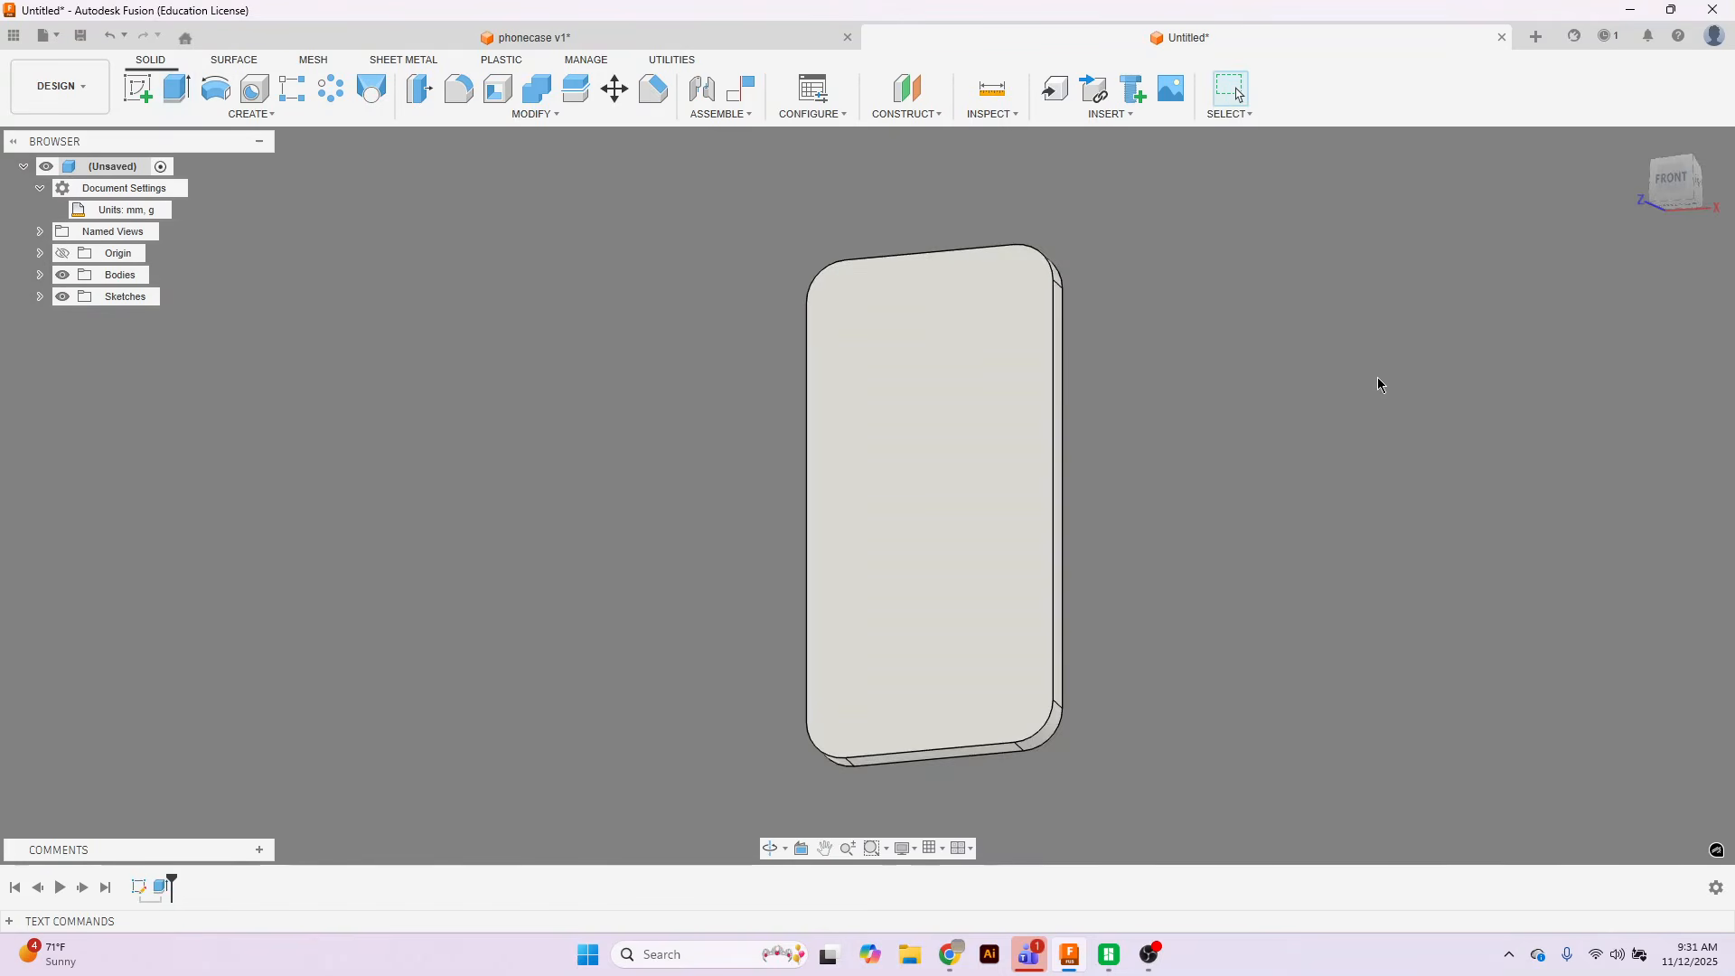
{"action": "mouse_move", "coordinate": [1673, 188]}
{"action": "left_mouse_down"}
{"action": "mouse_move", "coordinate": [1617, 186]}
{"action": "mouse_move", "coordinate": [1670, 177]}
{"action": "mouse_move", "coordinate": [1673, 200]}
{"action": "left_mouse_up"}
{"action": "scroll", "coordinate": [1331, 507], "scroll_direction": "down", "scroll_amount": 2}
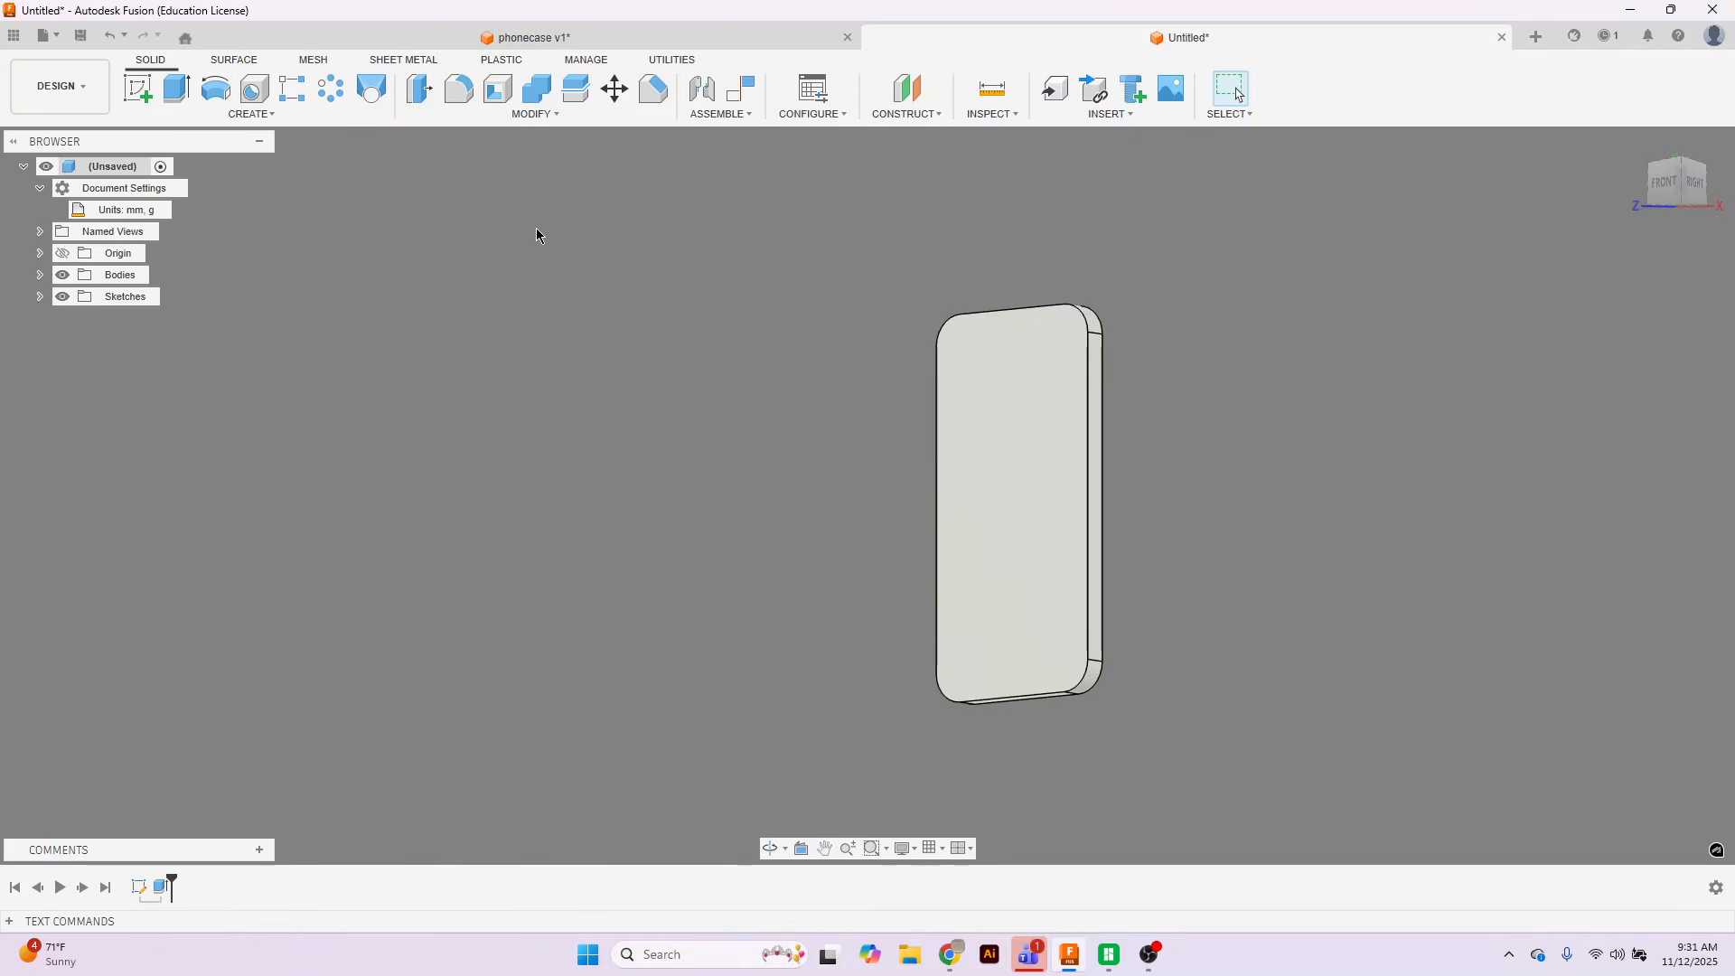
Check the face selection and inside thickness of the shell feature in the phonecase design.
{"action": "left_click", "coordinate": [536, 115]}
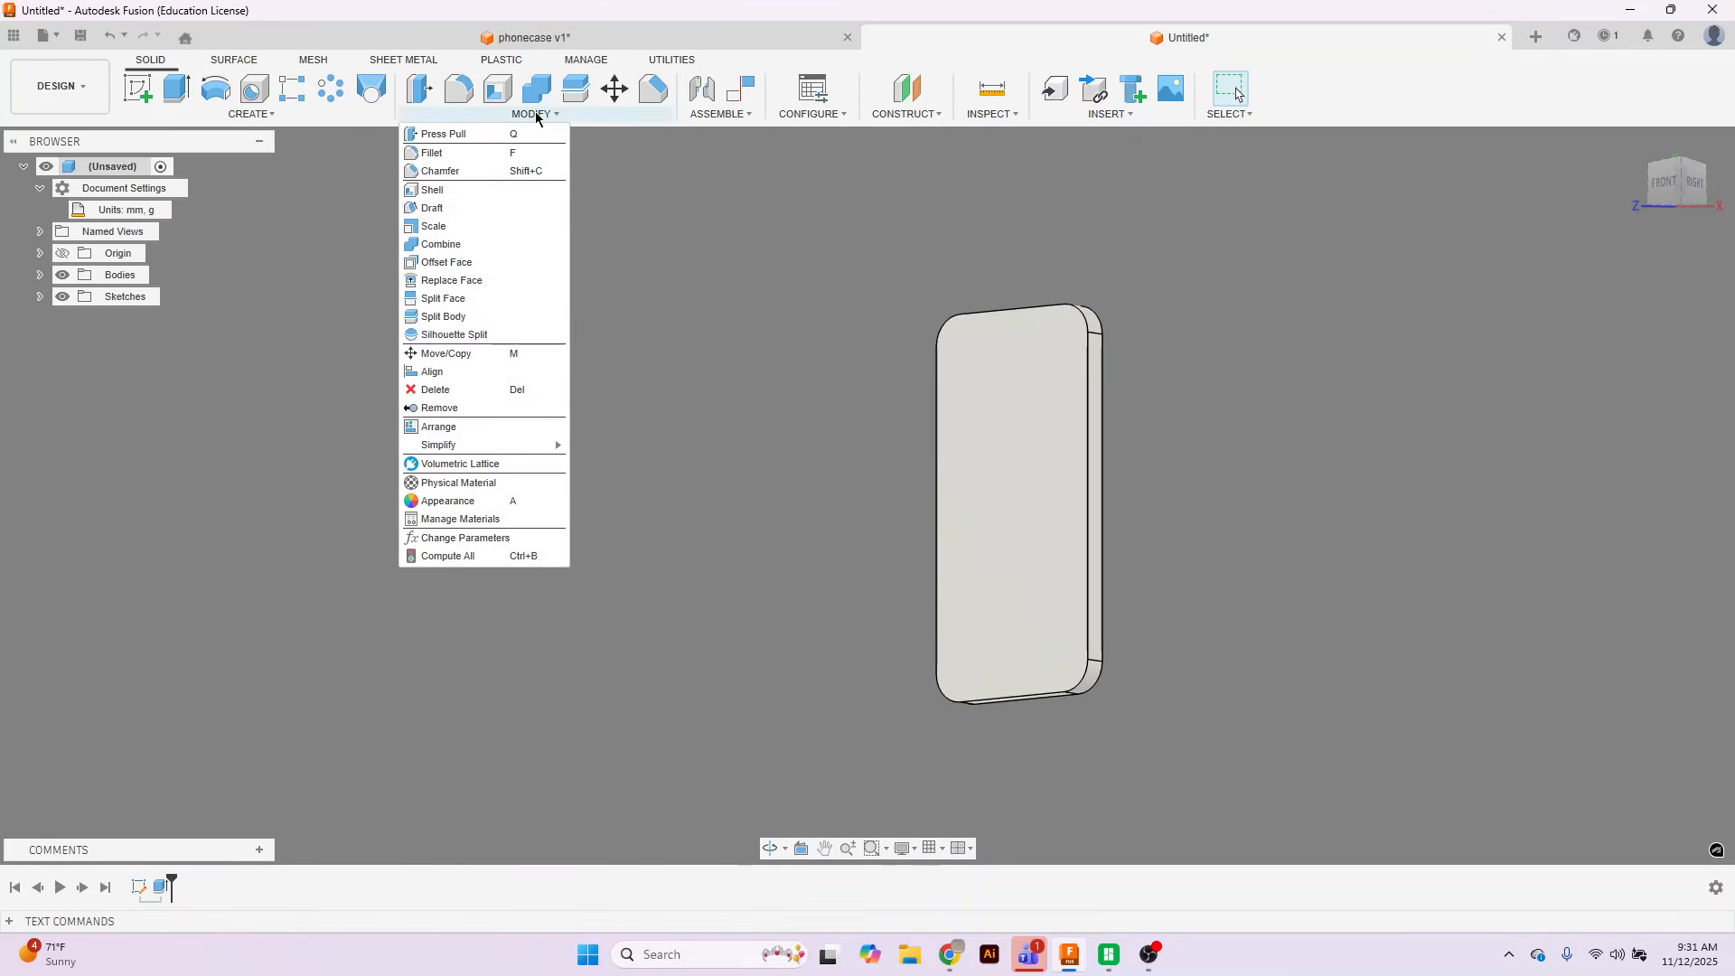
{"action": "left_click", "coordinate": [471, 191]}
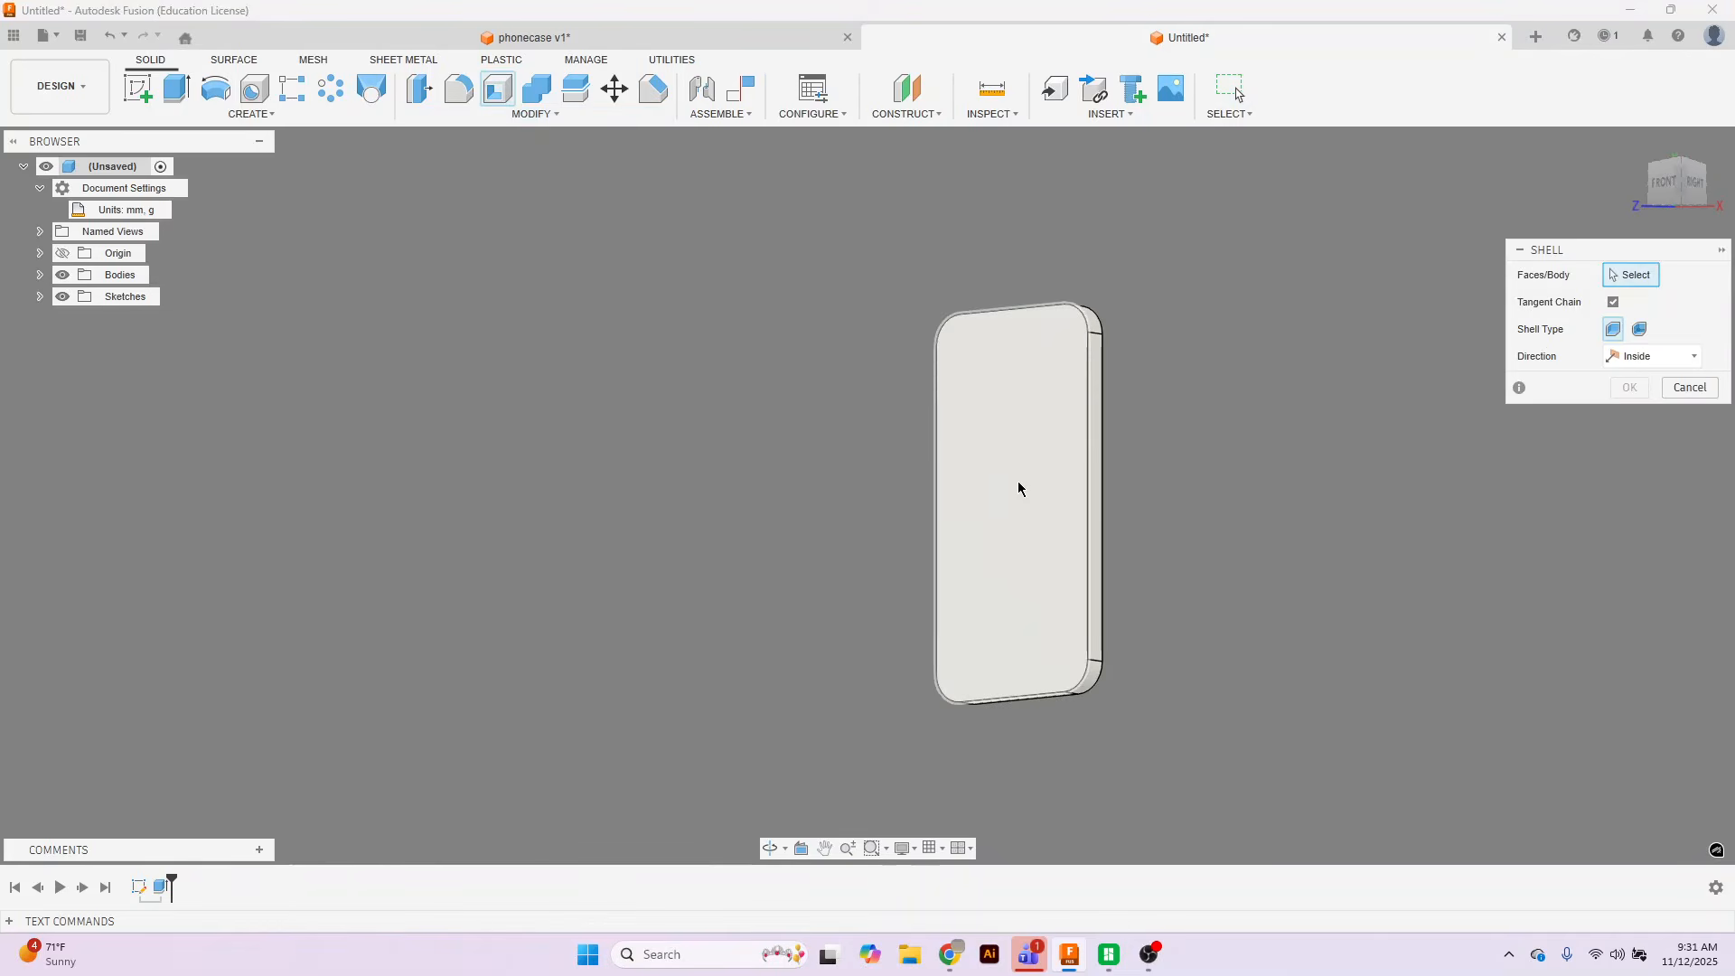
{"action": "left_click", "coordinate": [539, 45]}
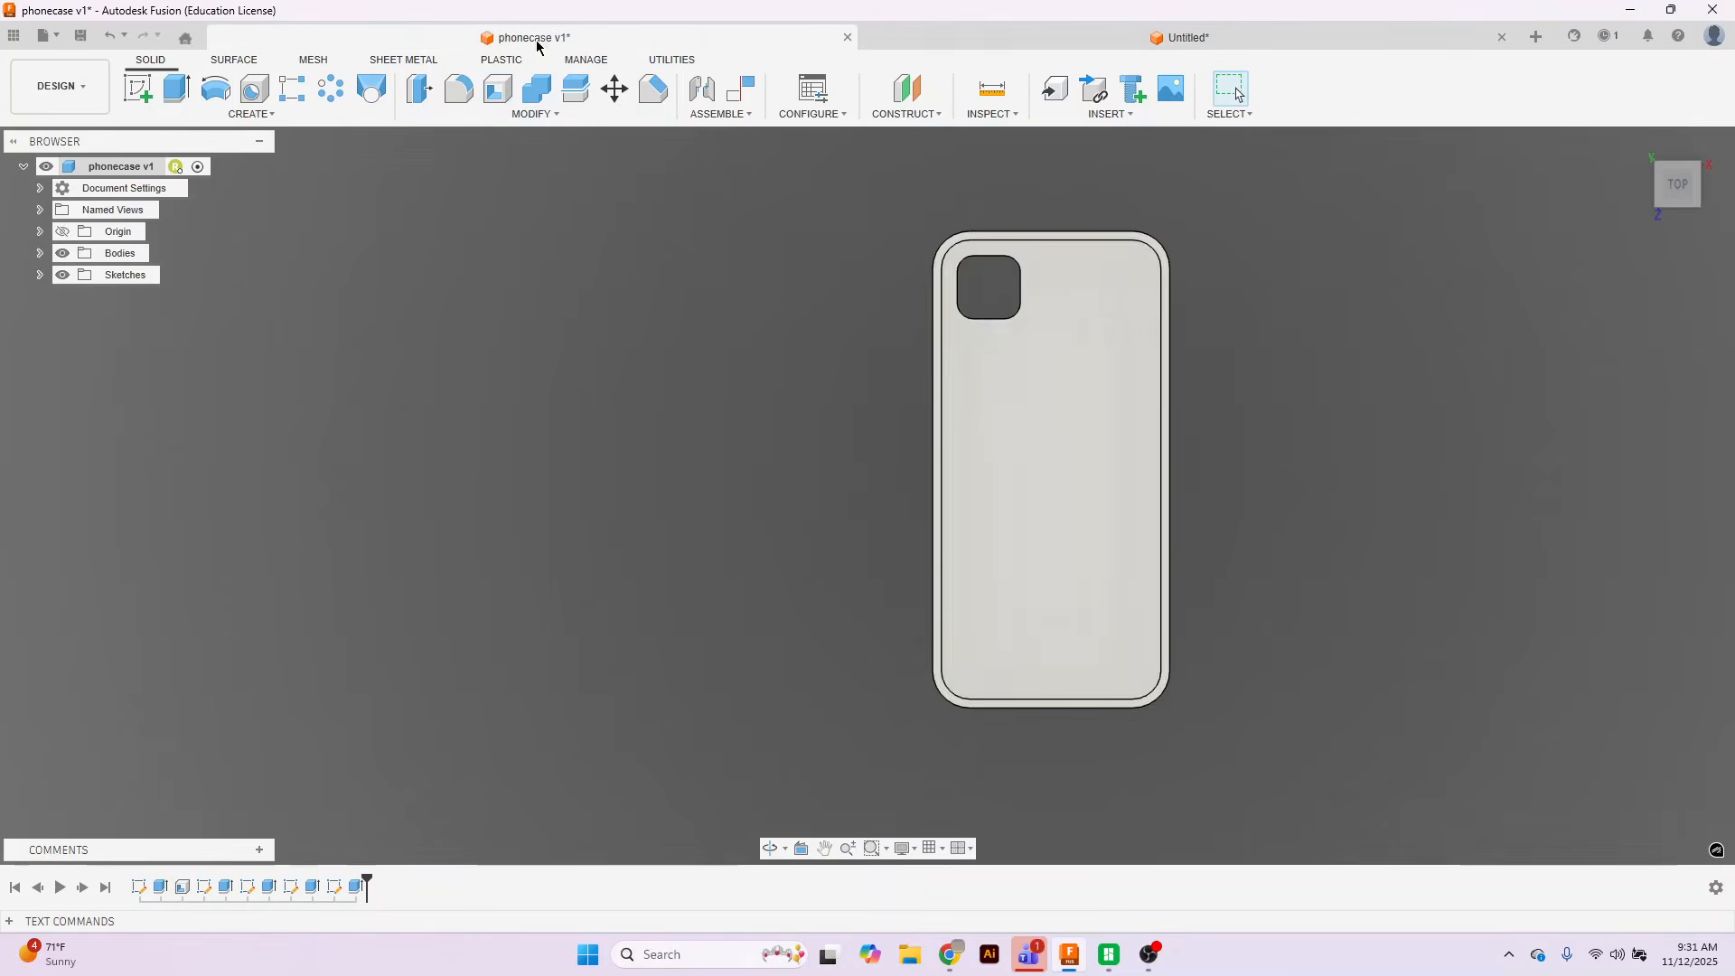
{"action": "right_click", "coordinate": [183, 890]}
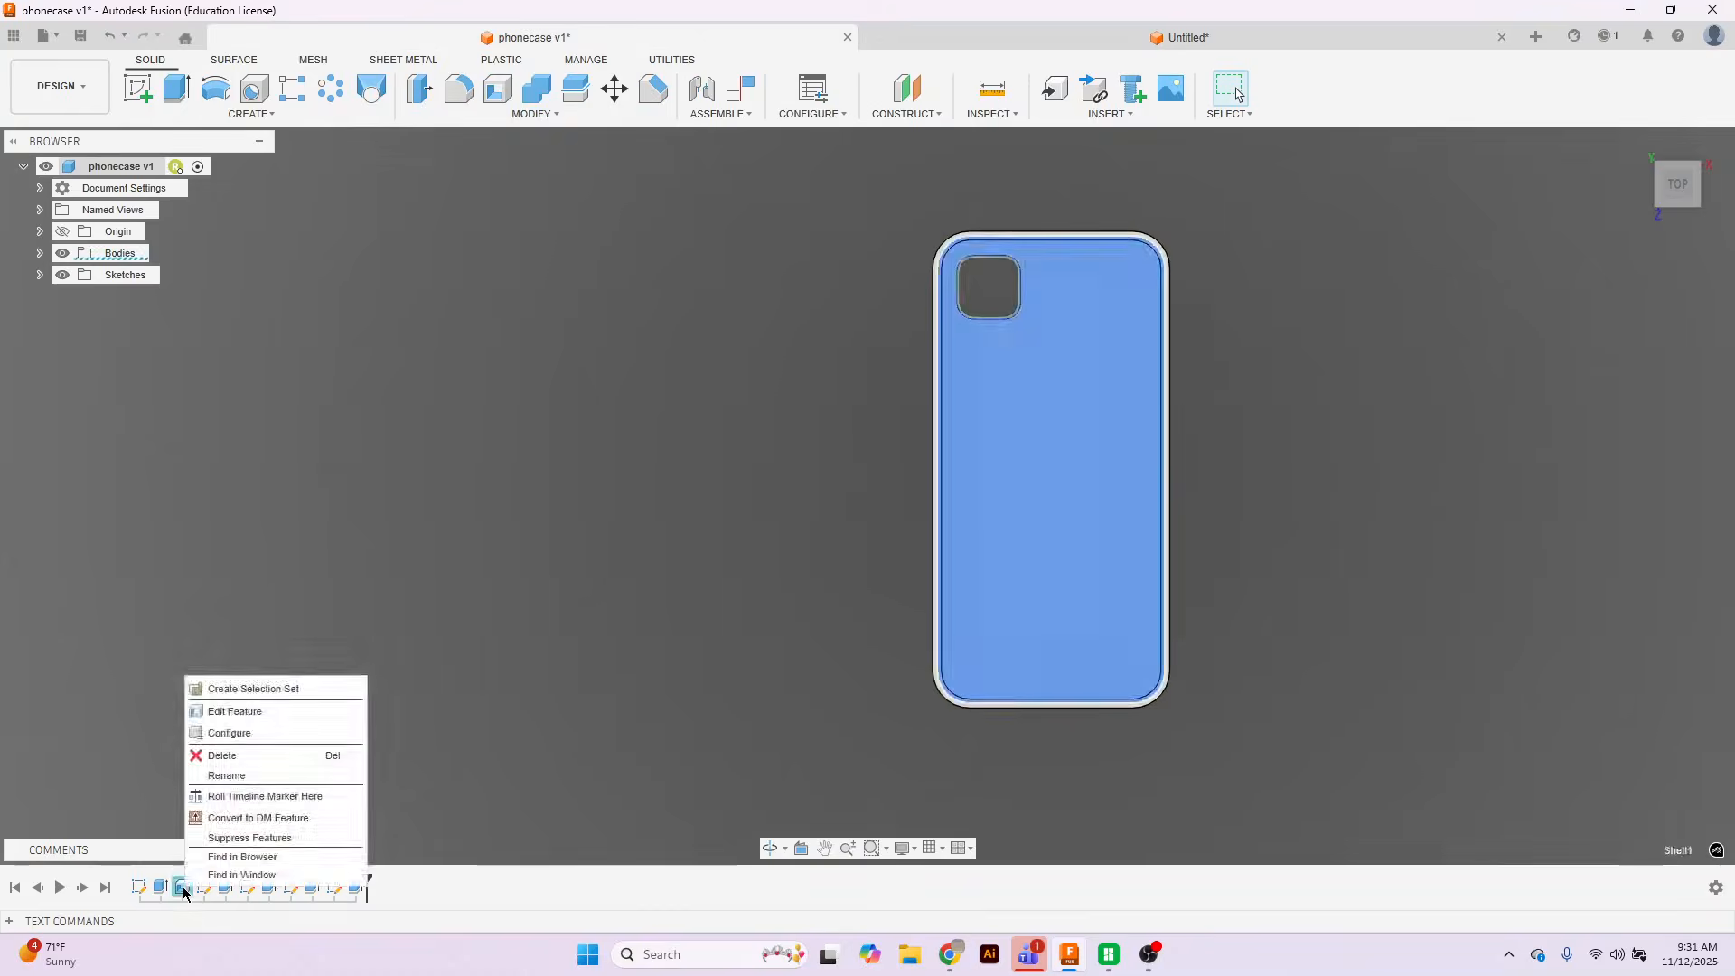
{"action": "left_click", "coordinate": [182, 891]}
{"action": "left_click", "coordinate": [184, 892]}
{"action": "double_click", "coordinate": [184, 892]}
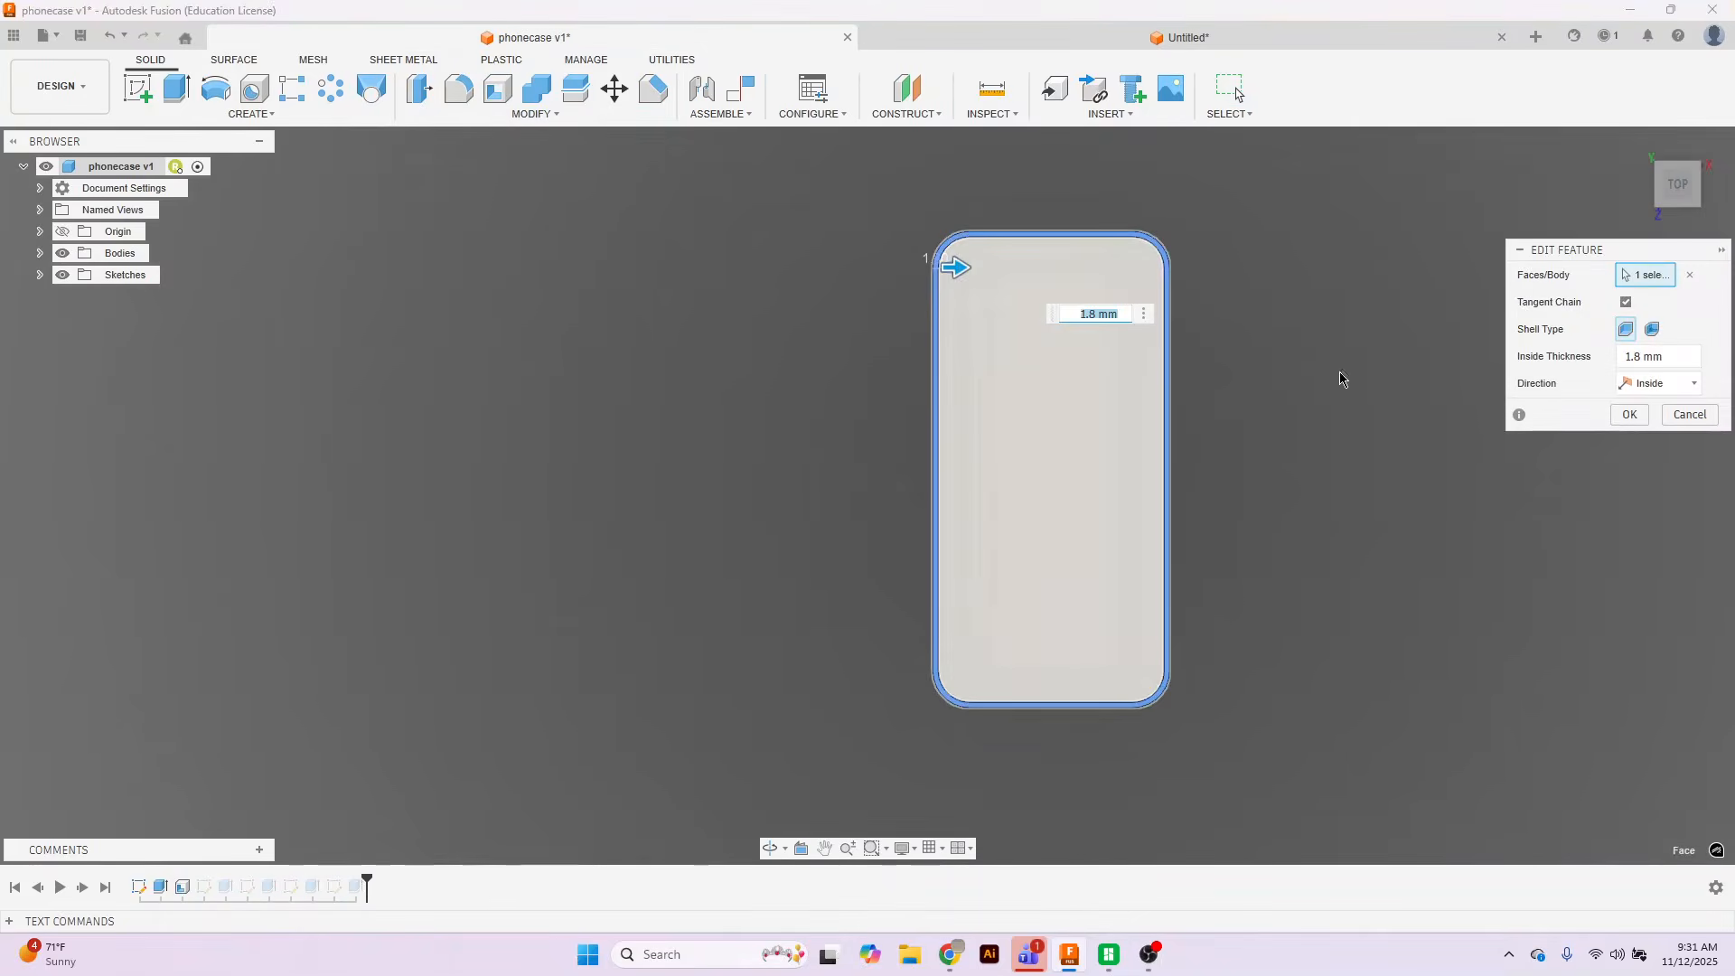
{"action": "left_click", "coordinate": [1686, 421]}
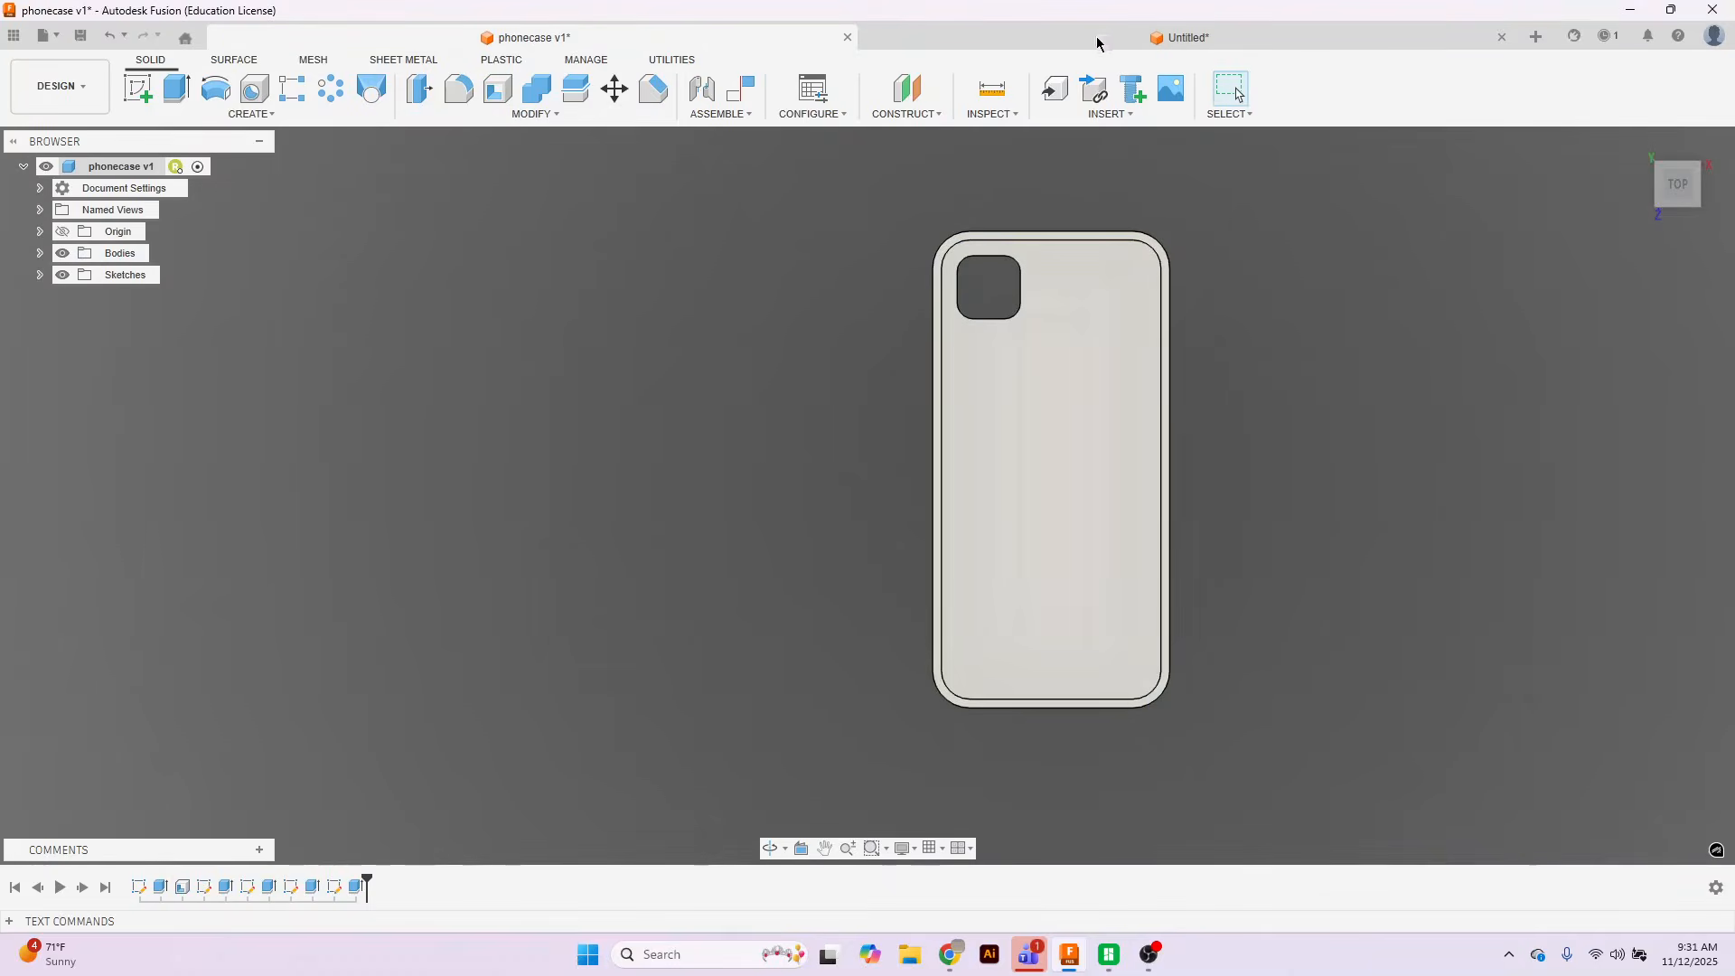
Shell the body in the untitled design from its large front face with an inside thickness of 1.8 mm.
{"action": "left_click", "coordinate": [1098, 40]}
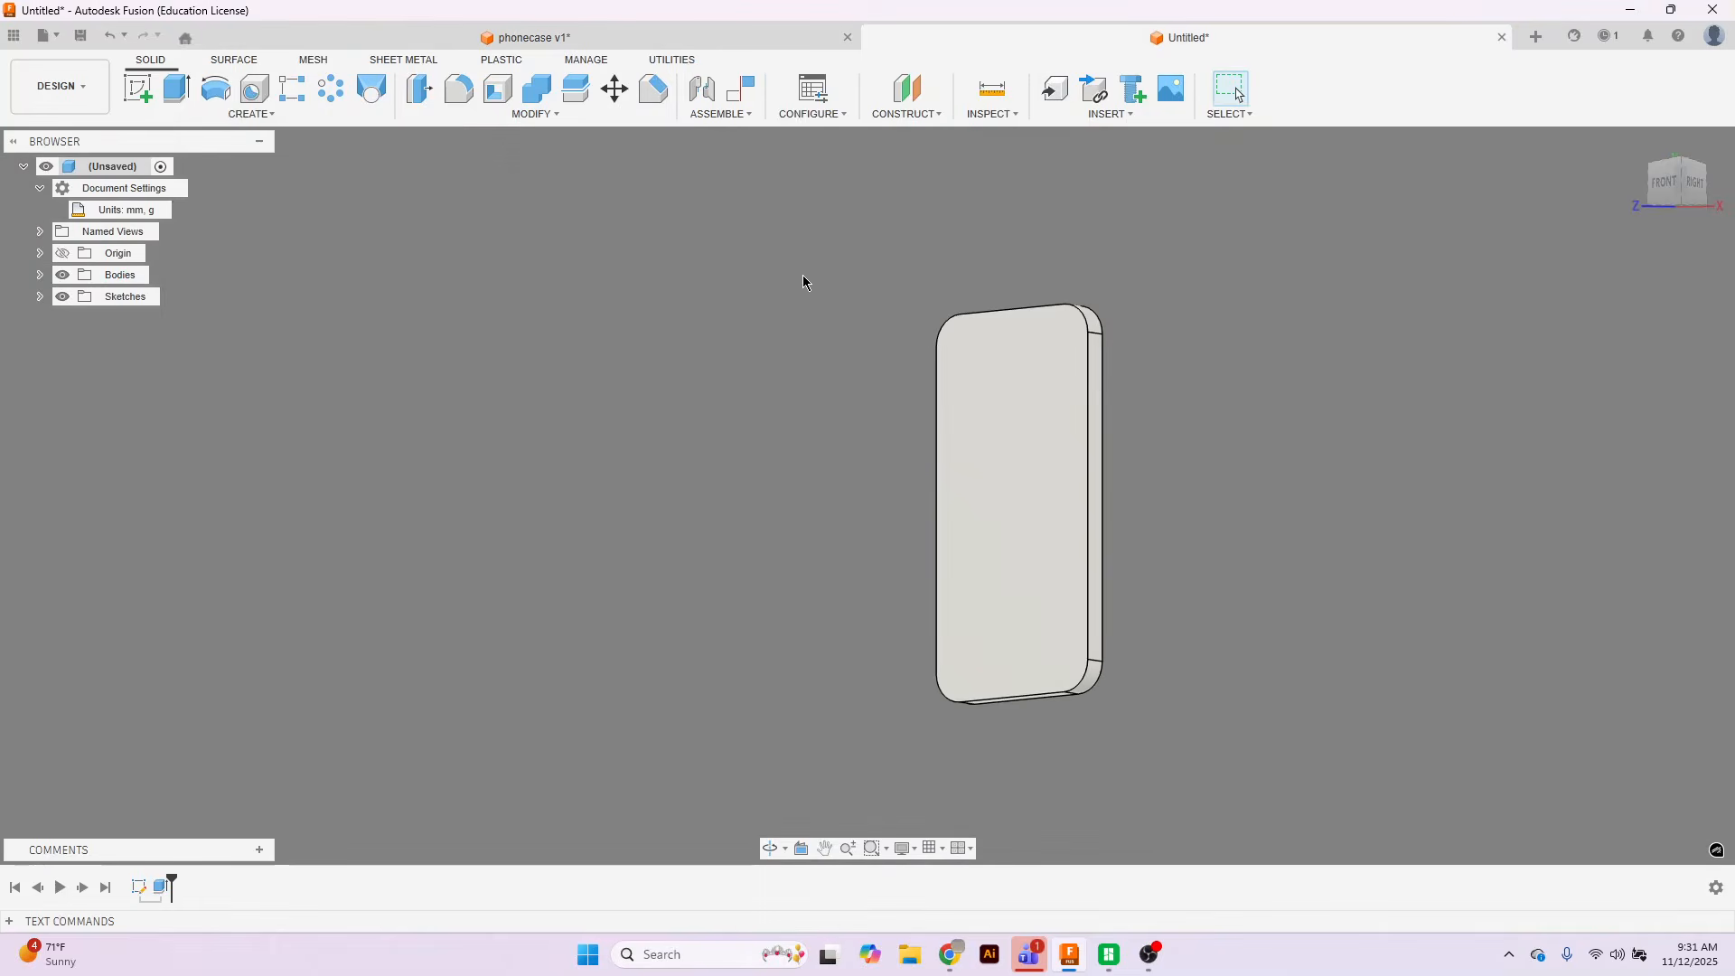
{"action": "left_click", "coordinate": [503, 90]}
{"action": "left_click", "coordinate": [1035, 462]}
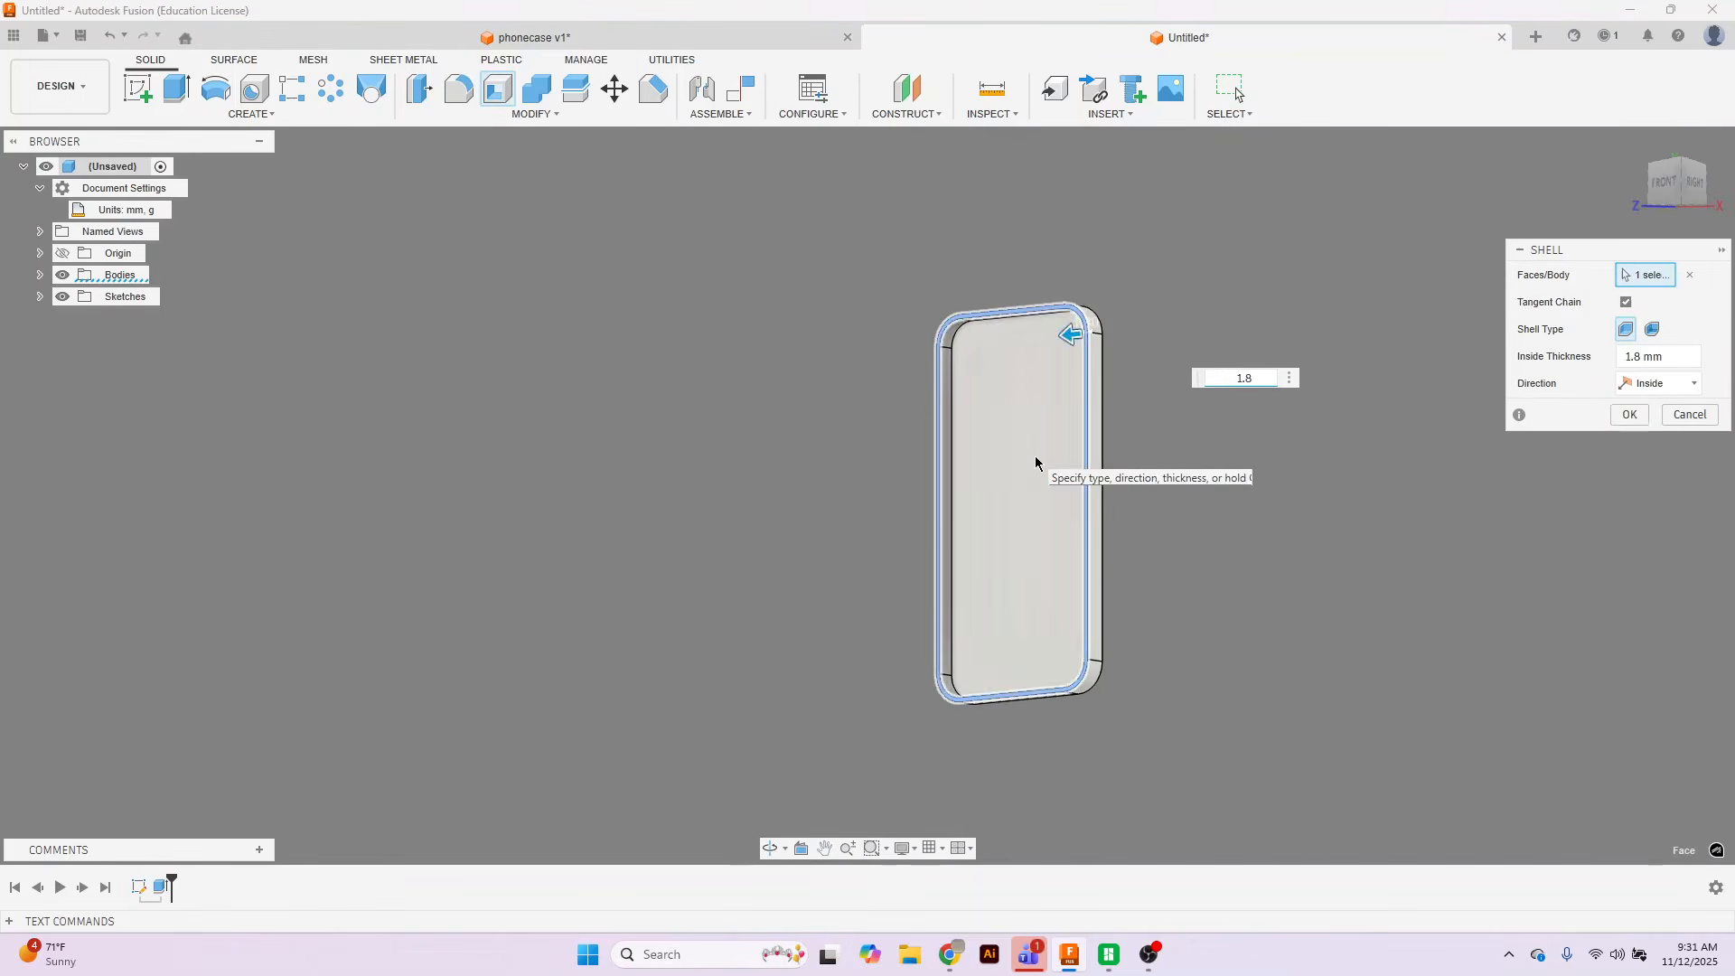
{"action": "key", "text": "Return"}
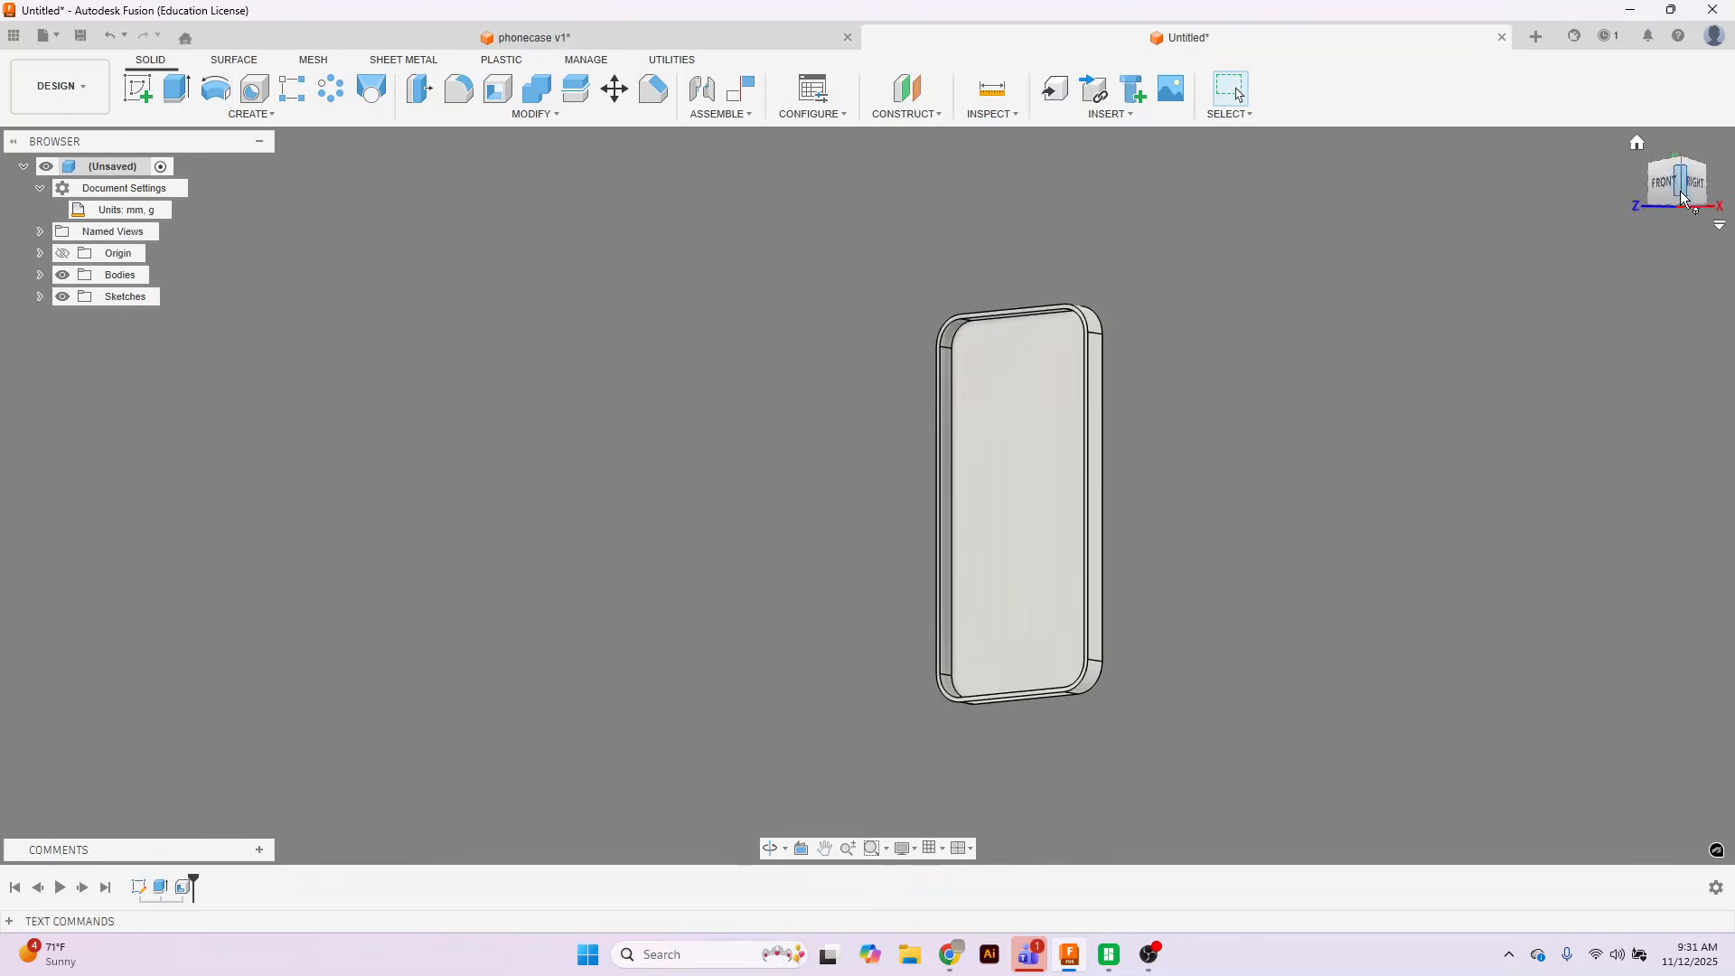
{"action": "left_click_drag", "start_coordinate": [1653, 176], "coordinate": [1677, 180]}
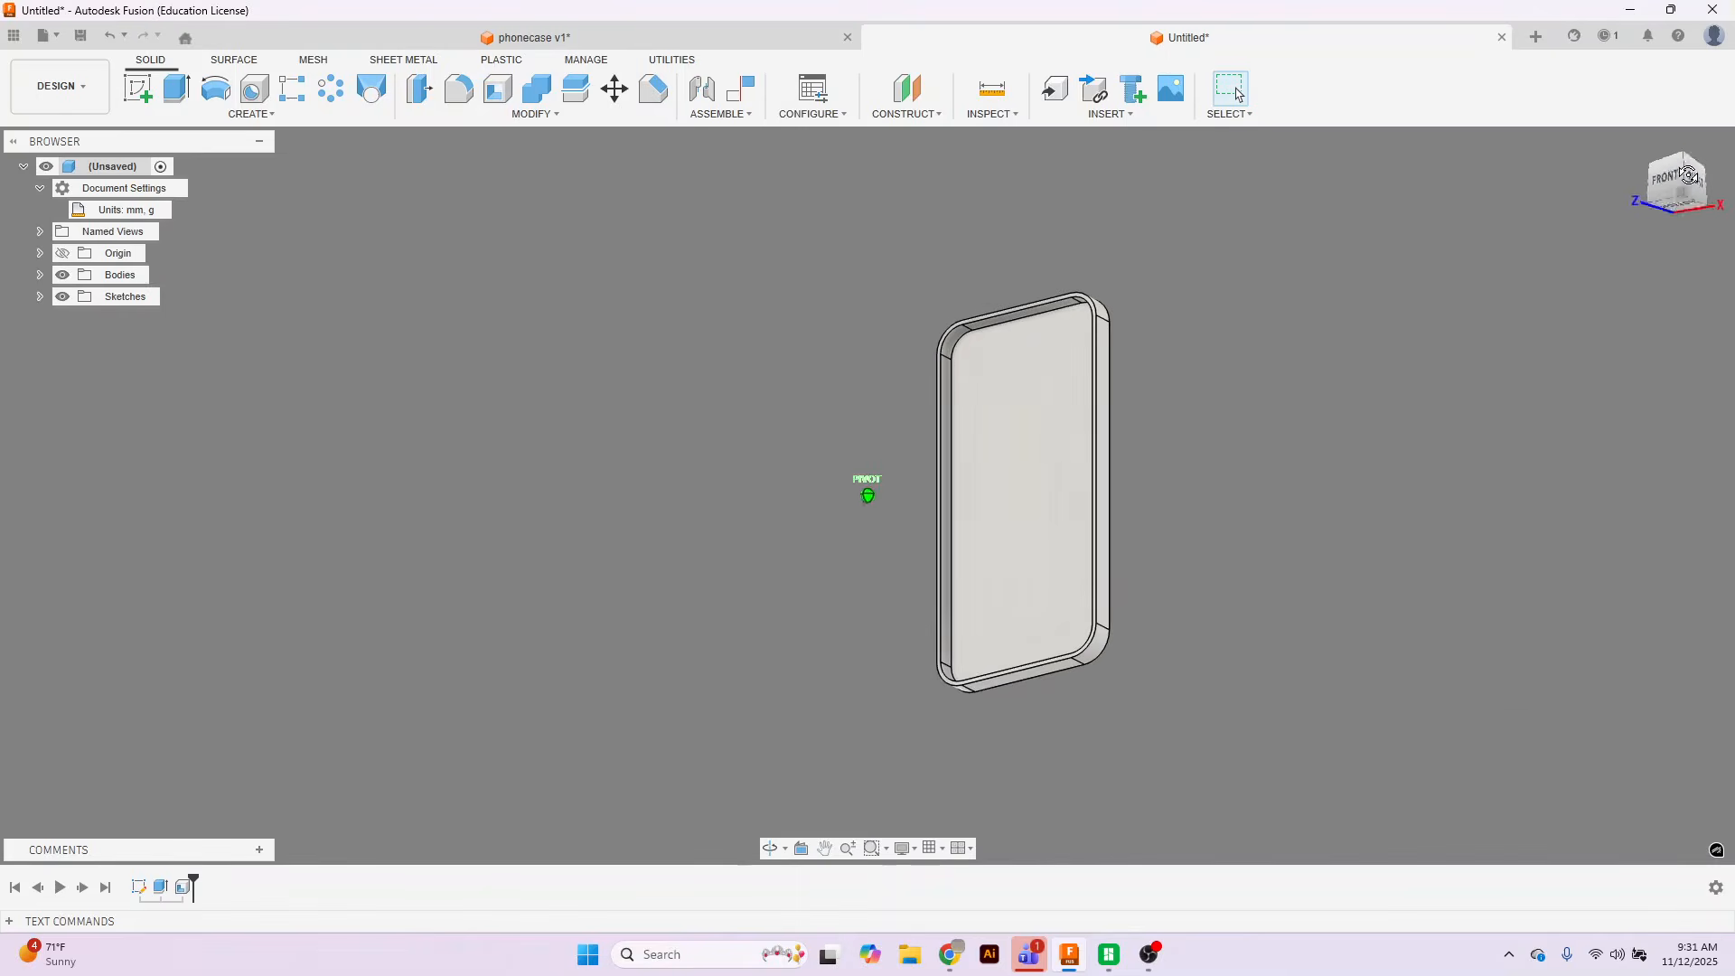
{"action": "scroll", "coordinate": [1342, 516], "scroll_direction": "up", "scroll_amount": 3}
{"action": "scroll", "coordinate": [1341, 519], "scroll_direction": "down", "scroll_amount": 3}
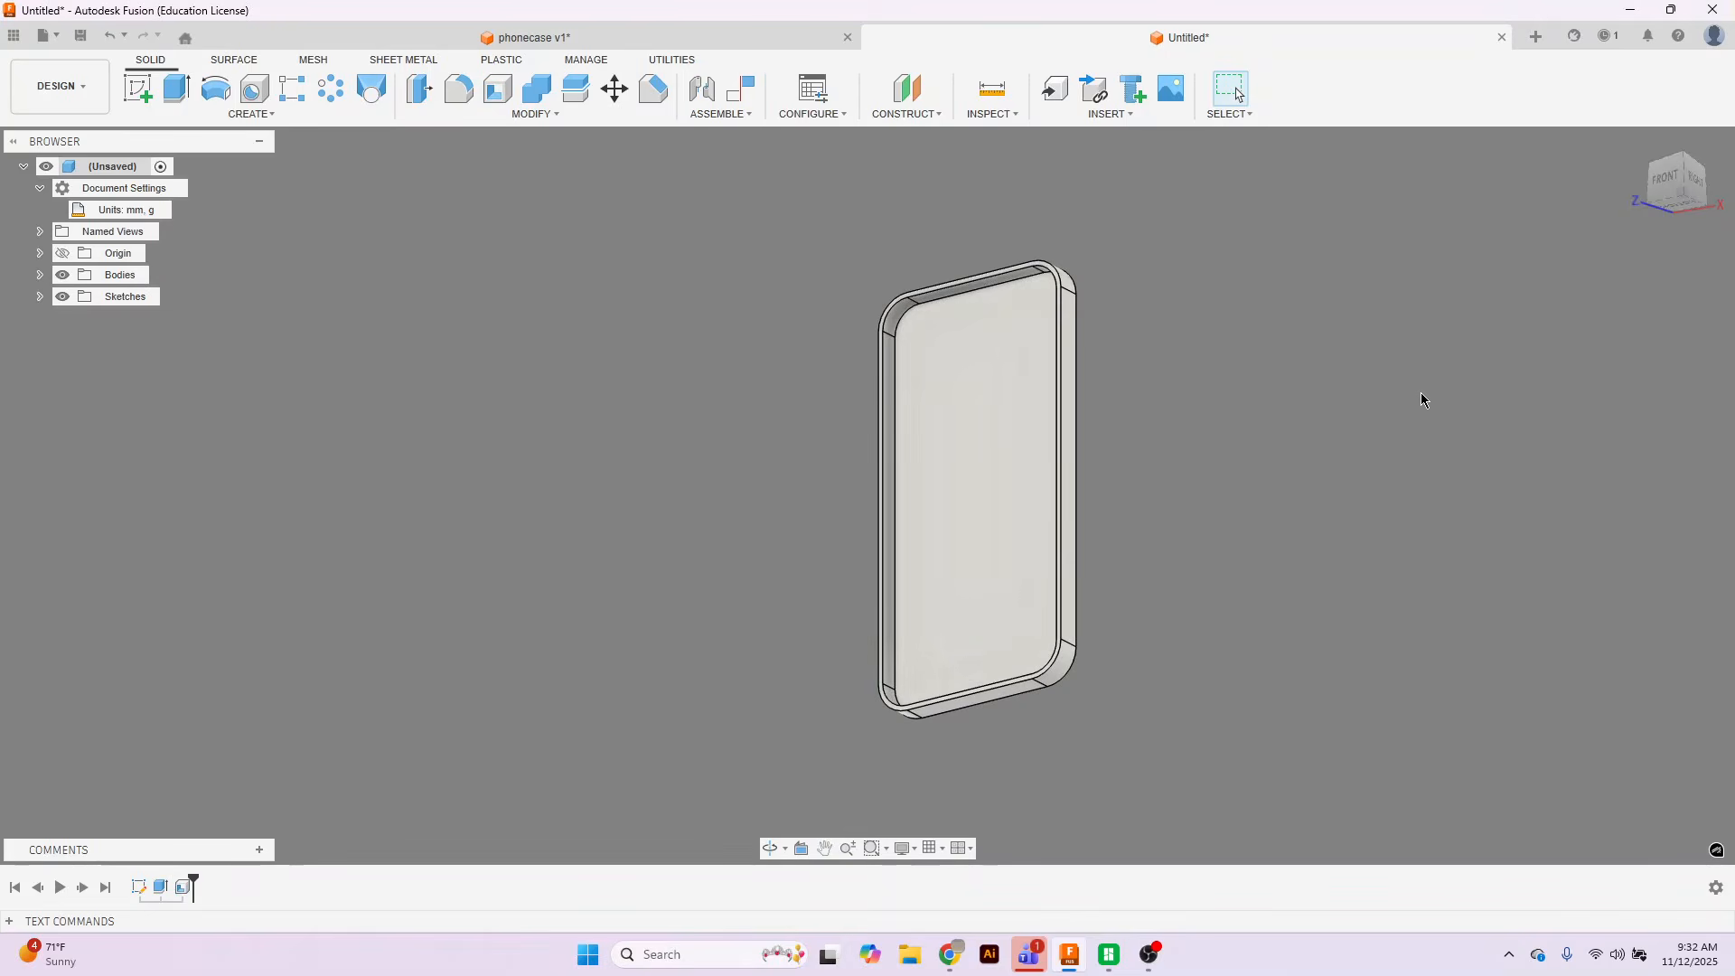
Examine the second sketch of the phonecase design, with the cutouts on the case's bottom end.
{"action": "mouse_move", "coordinate": [1682, 196]}
{"action": "left_mouse_down"}
{"action": "mouse_move", "coordinate": [1671, 183]}
{"action": "mouse_move", "coordinate": [1692, 208]}
{"action": "mouse_move", "coordinate": [1615, 201]}
{"action": "mouse_move", "coordinate": [1664, 217]}
{"action": "mouse_move", "coordinate": [1668, 181]}
{"action": "left_mouse_up"}
{"action": "scroll", "coordinate": [1044, 630], "scroll_direction": "up", "scroll_amount": 2}
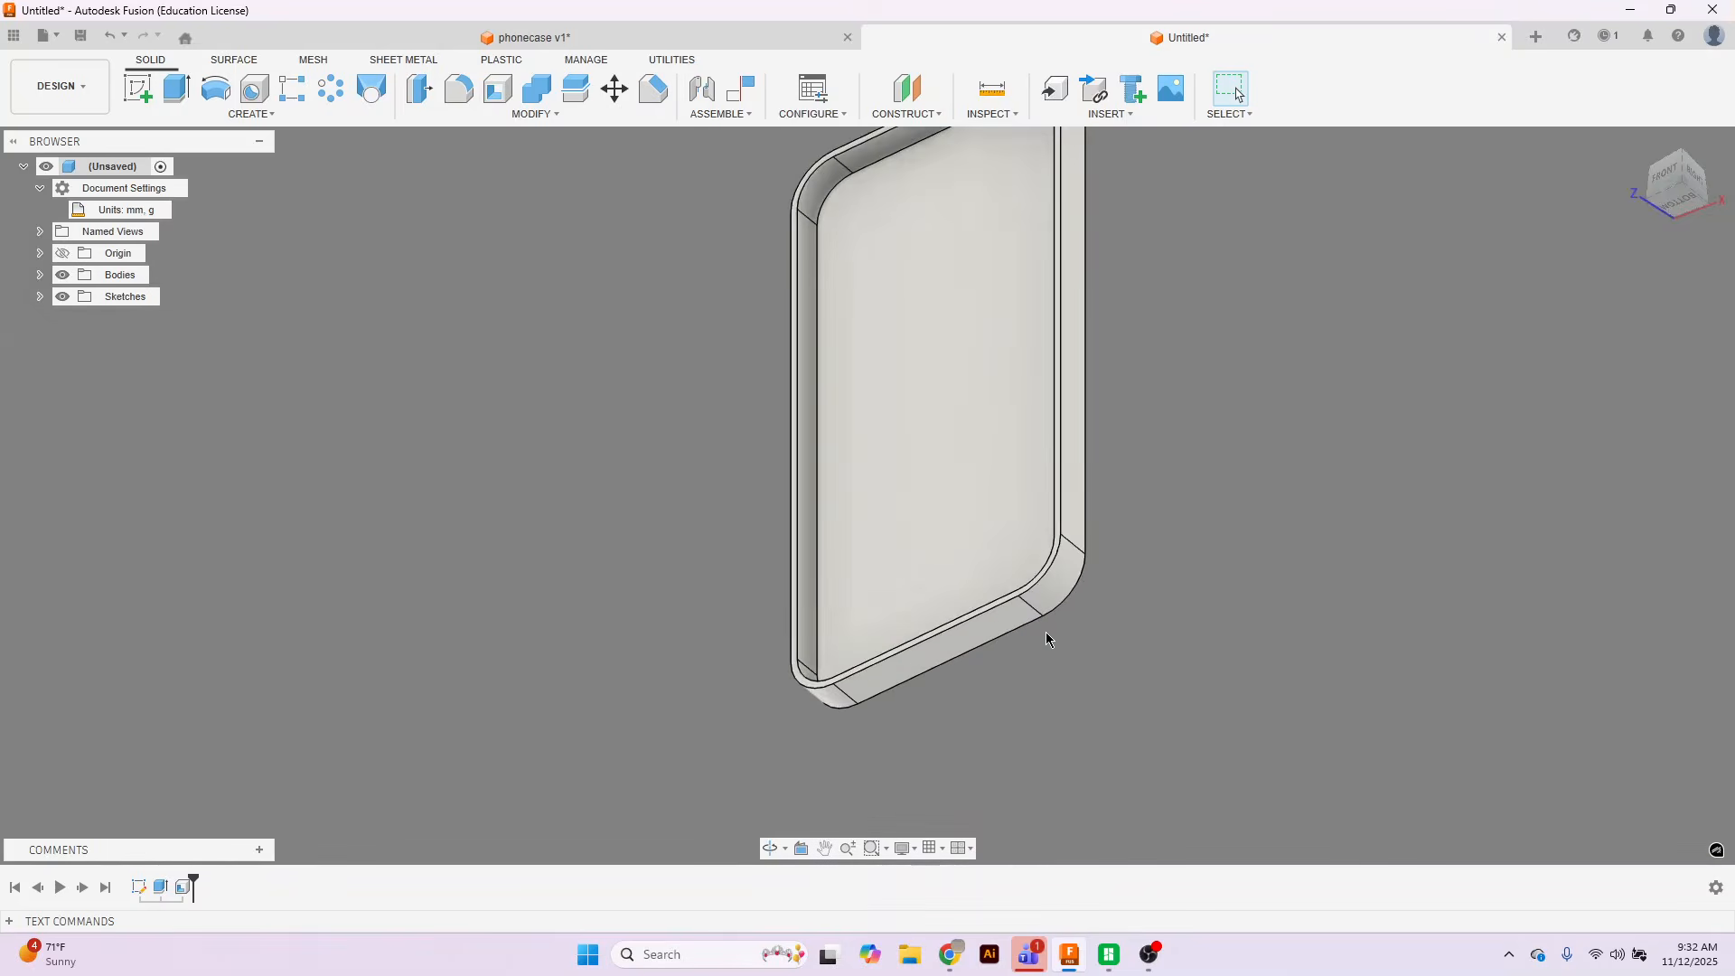
{"action": "scroll", "coordinate": [1238, 630], "scroll_direction": "down", "scroll_amount": 4}
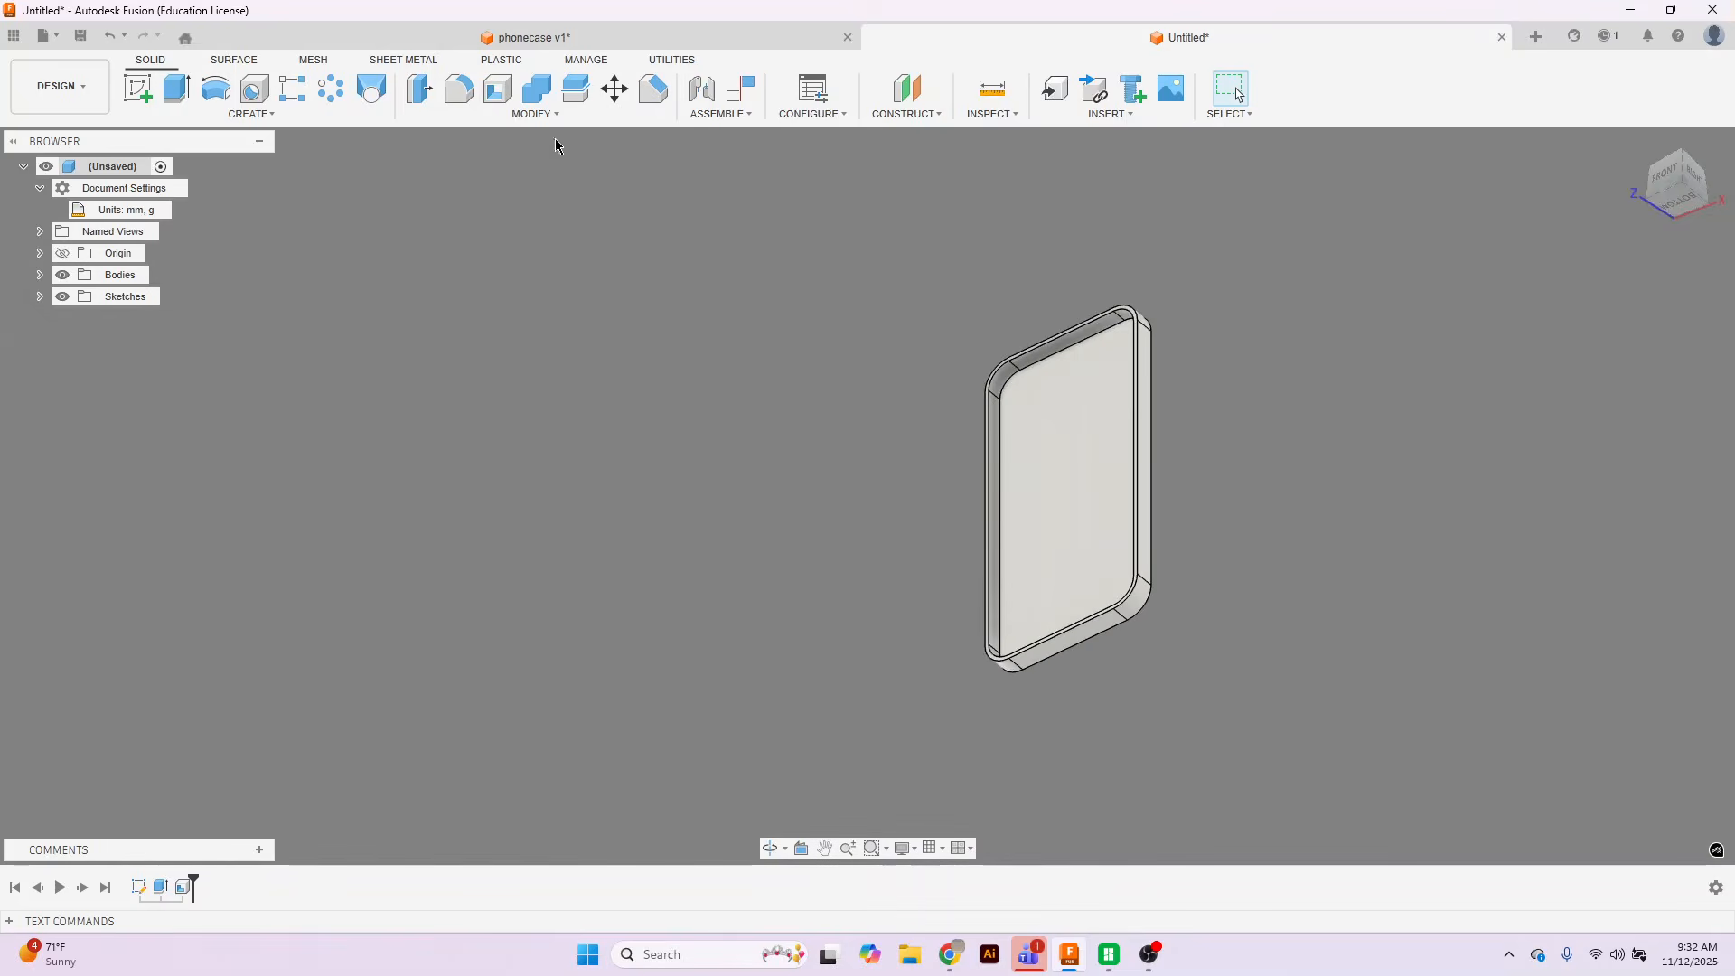
{"action": "left_click", "coordinate": [556, 44]}
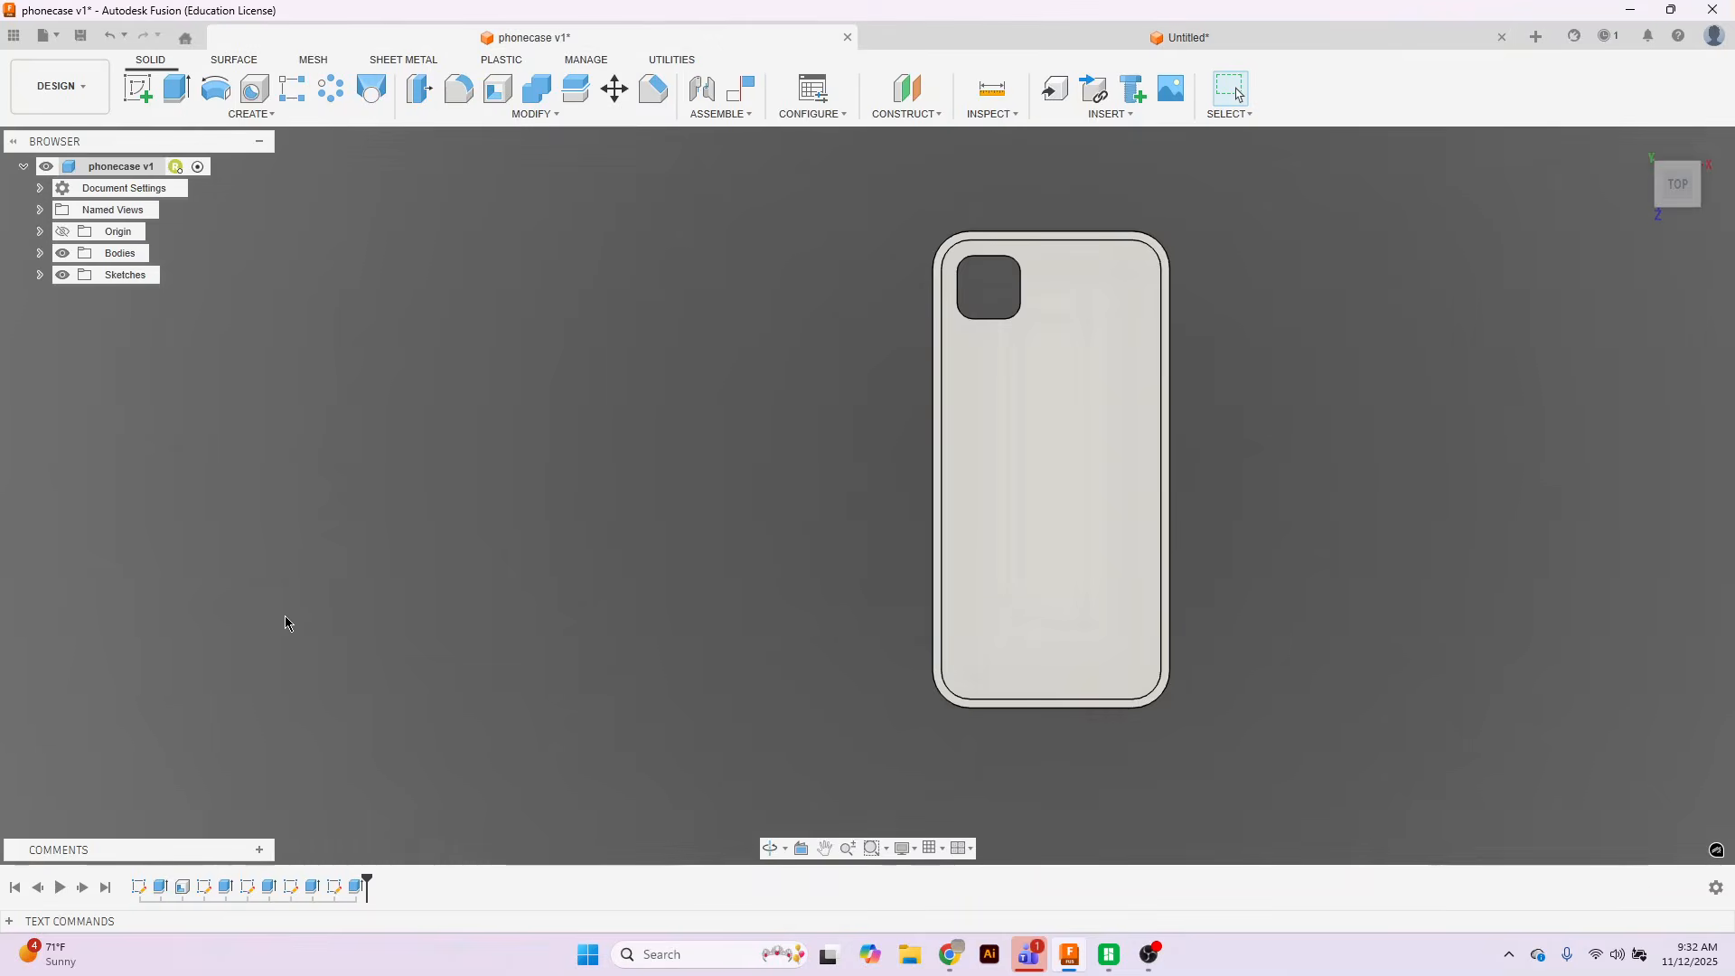
{"action": "left_click", "coordinate": [203, 886]}
{"action": "middle_click_drag", "start_coordinate": [1247, 528], "coordinate": [545, 743], "text": "shift"}
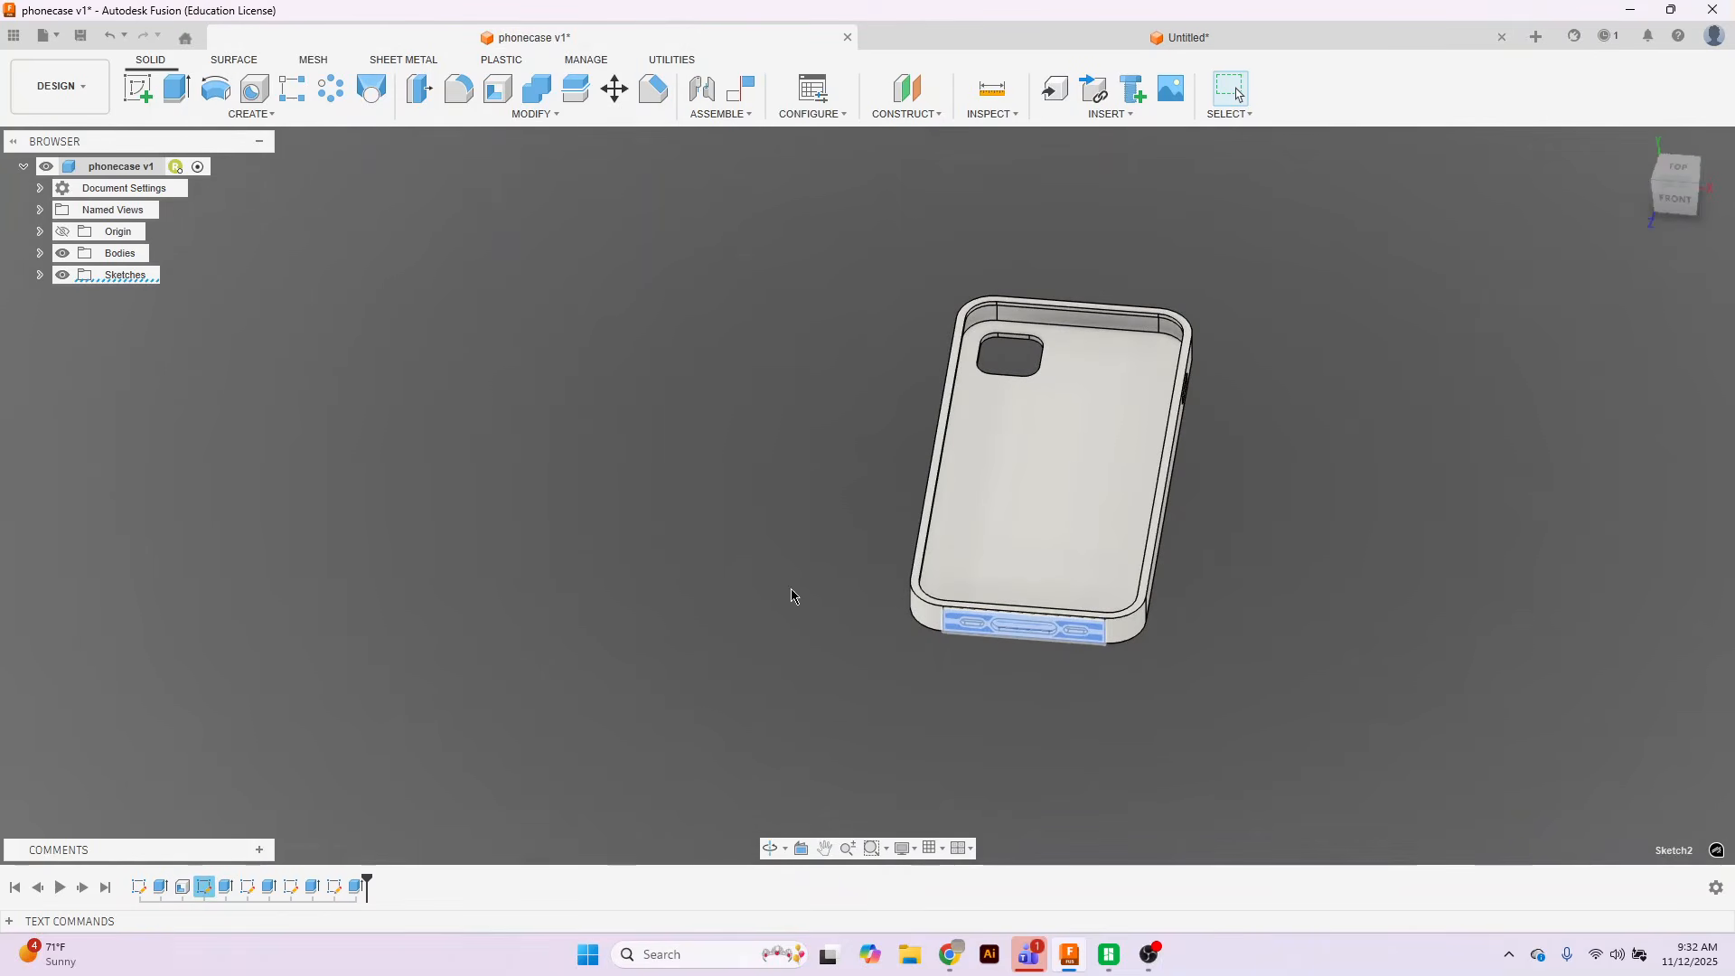
Start a sketch on the flat bottom end face of the shelled case in the untitled design.
{"action": "left_click", "coordinate": [1068, 41]}
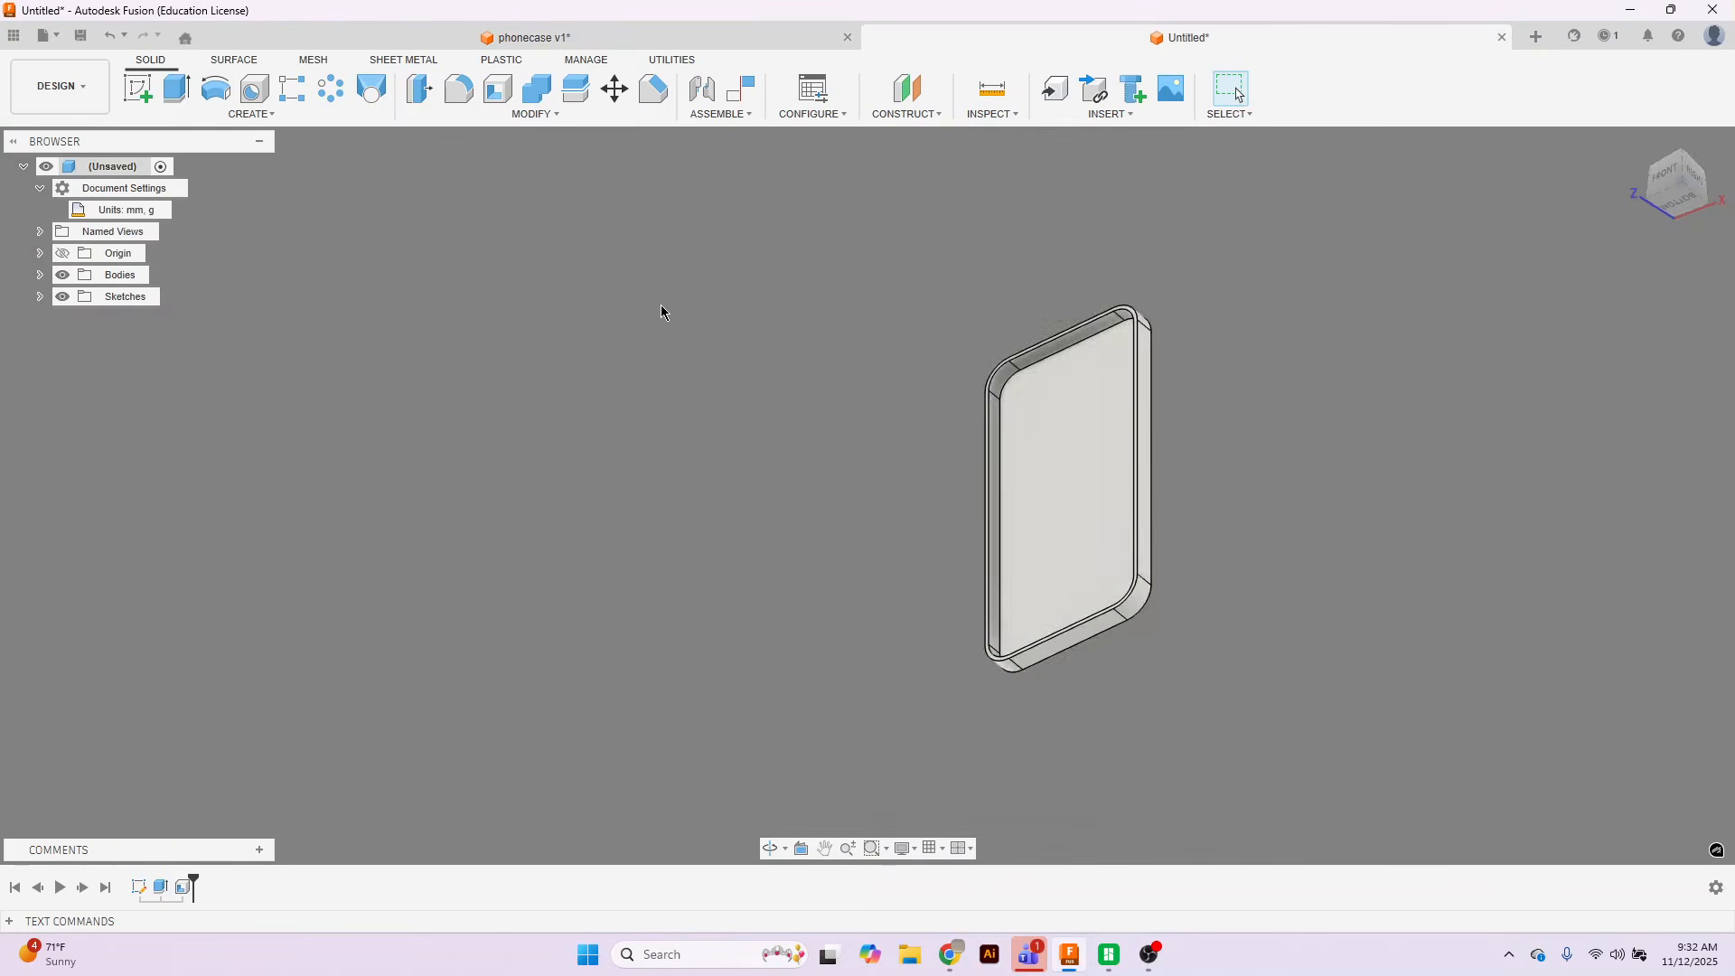
{"action": "left_click", "coordinate": [138, 89]}
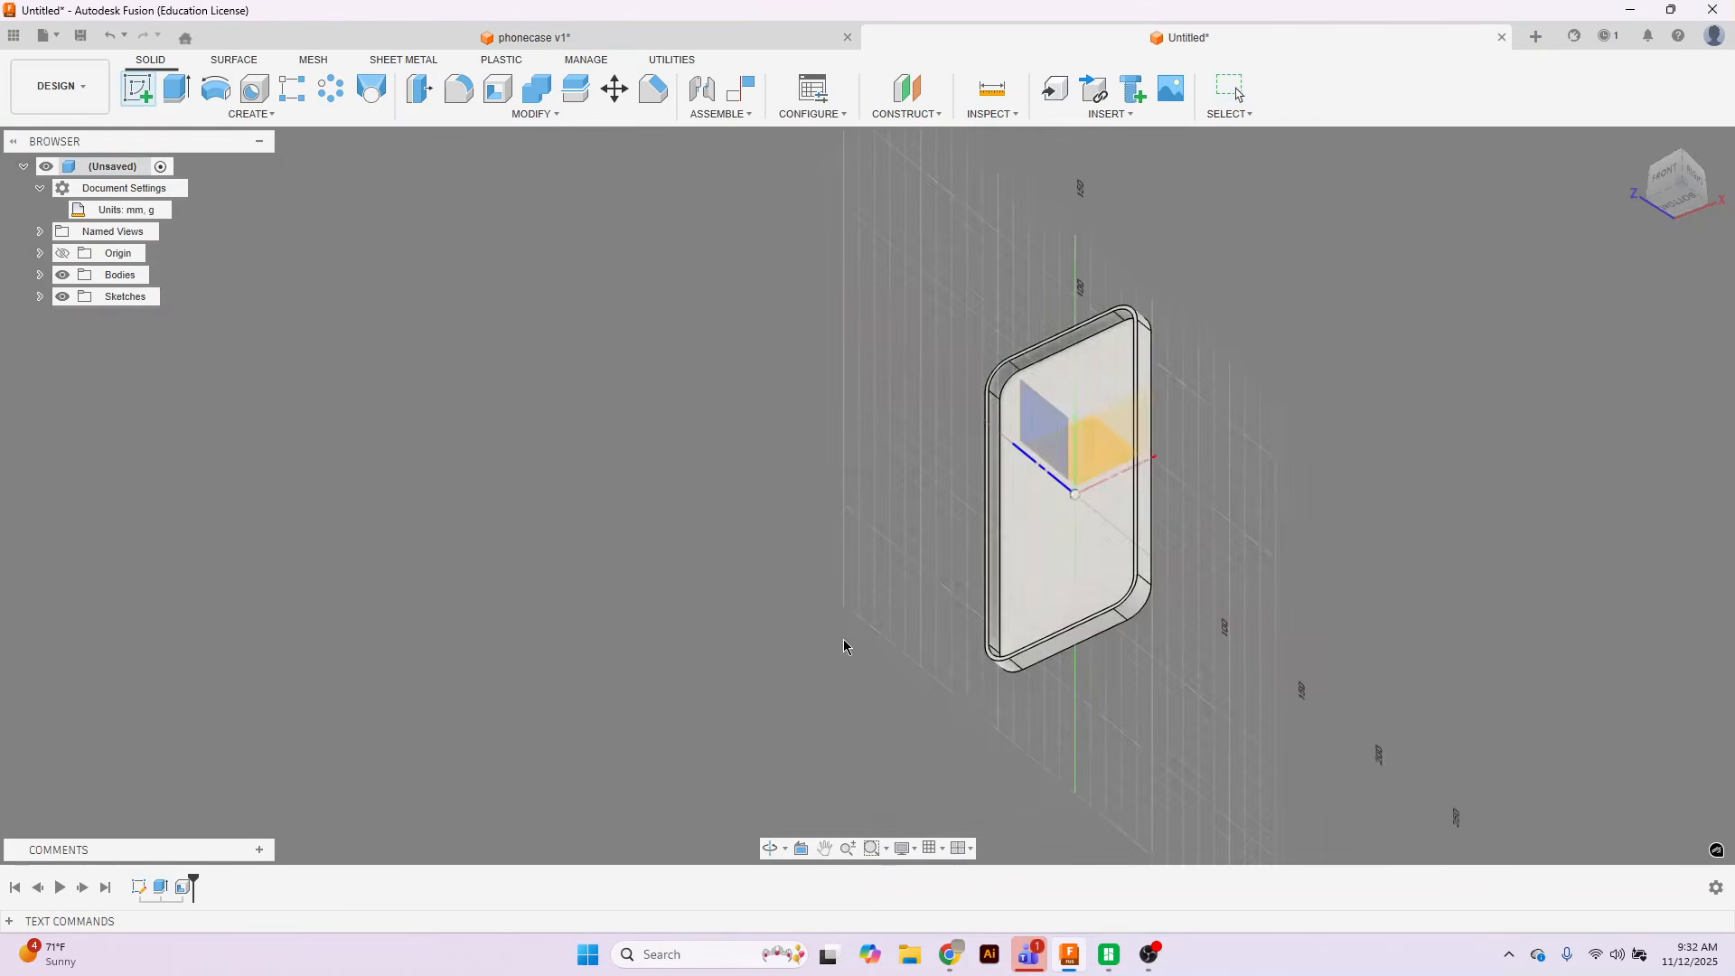
{"action": "scroll", "coordinate": [982, 677], "scroll_direction": "up", "scroll_amount": 3}
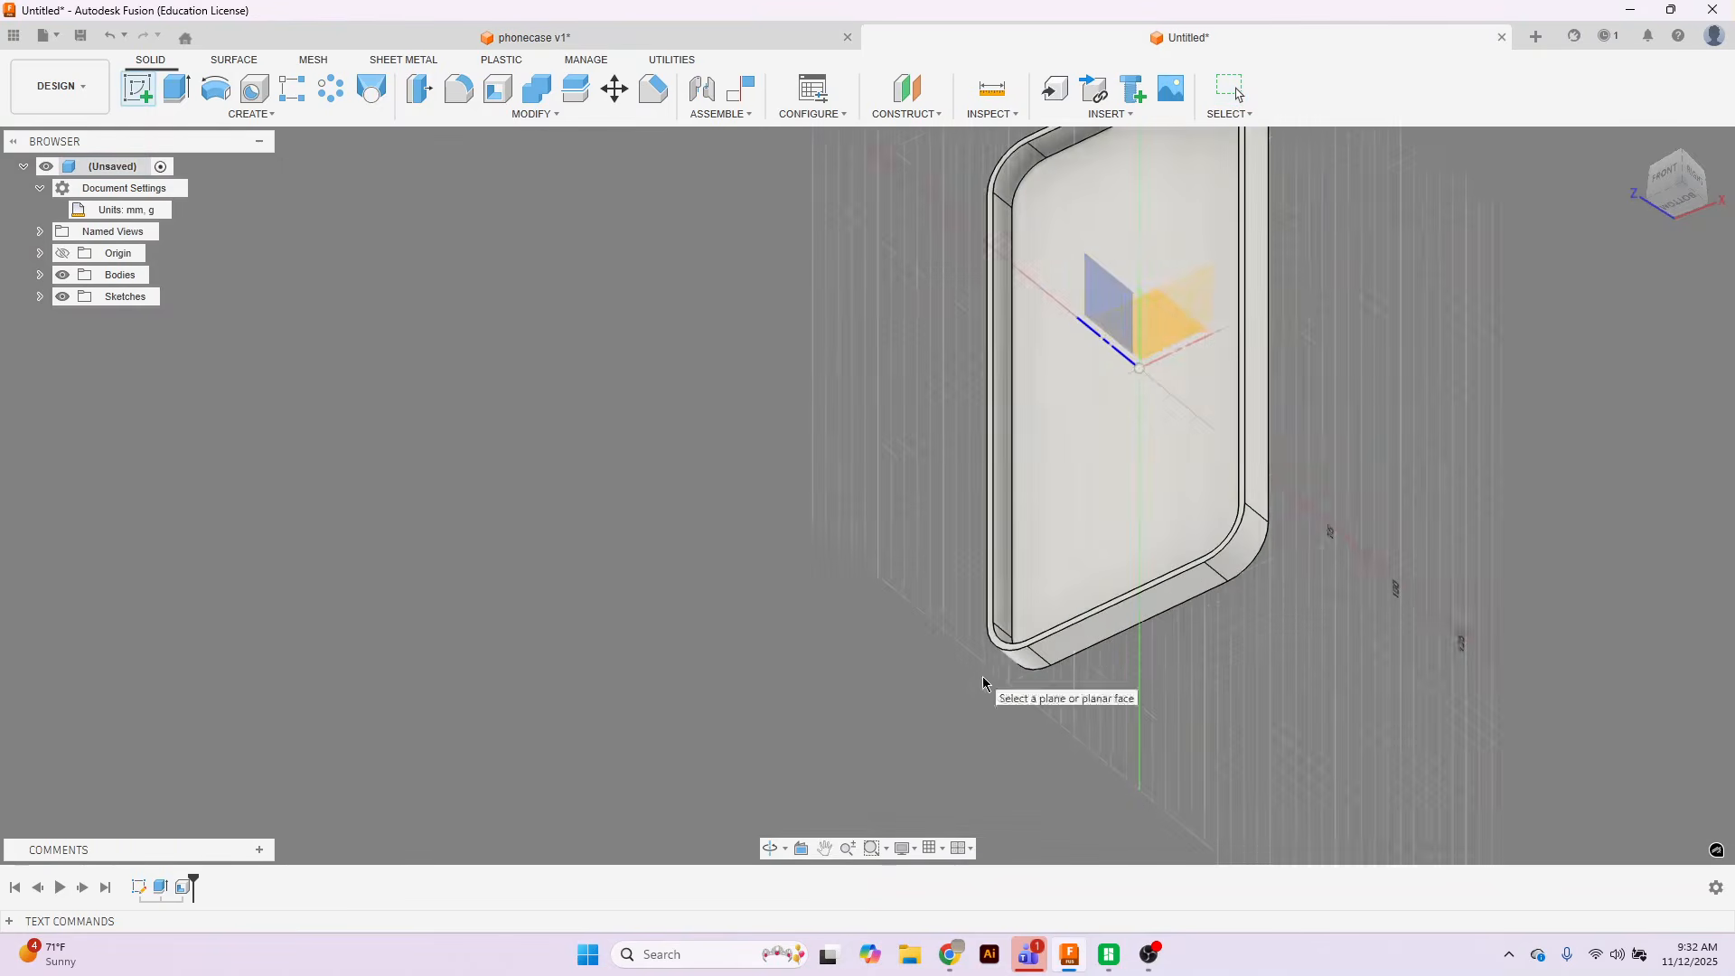
{"action": "left_click", "coordinate": [1152, 612]}
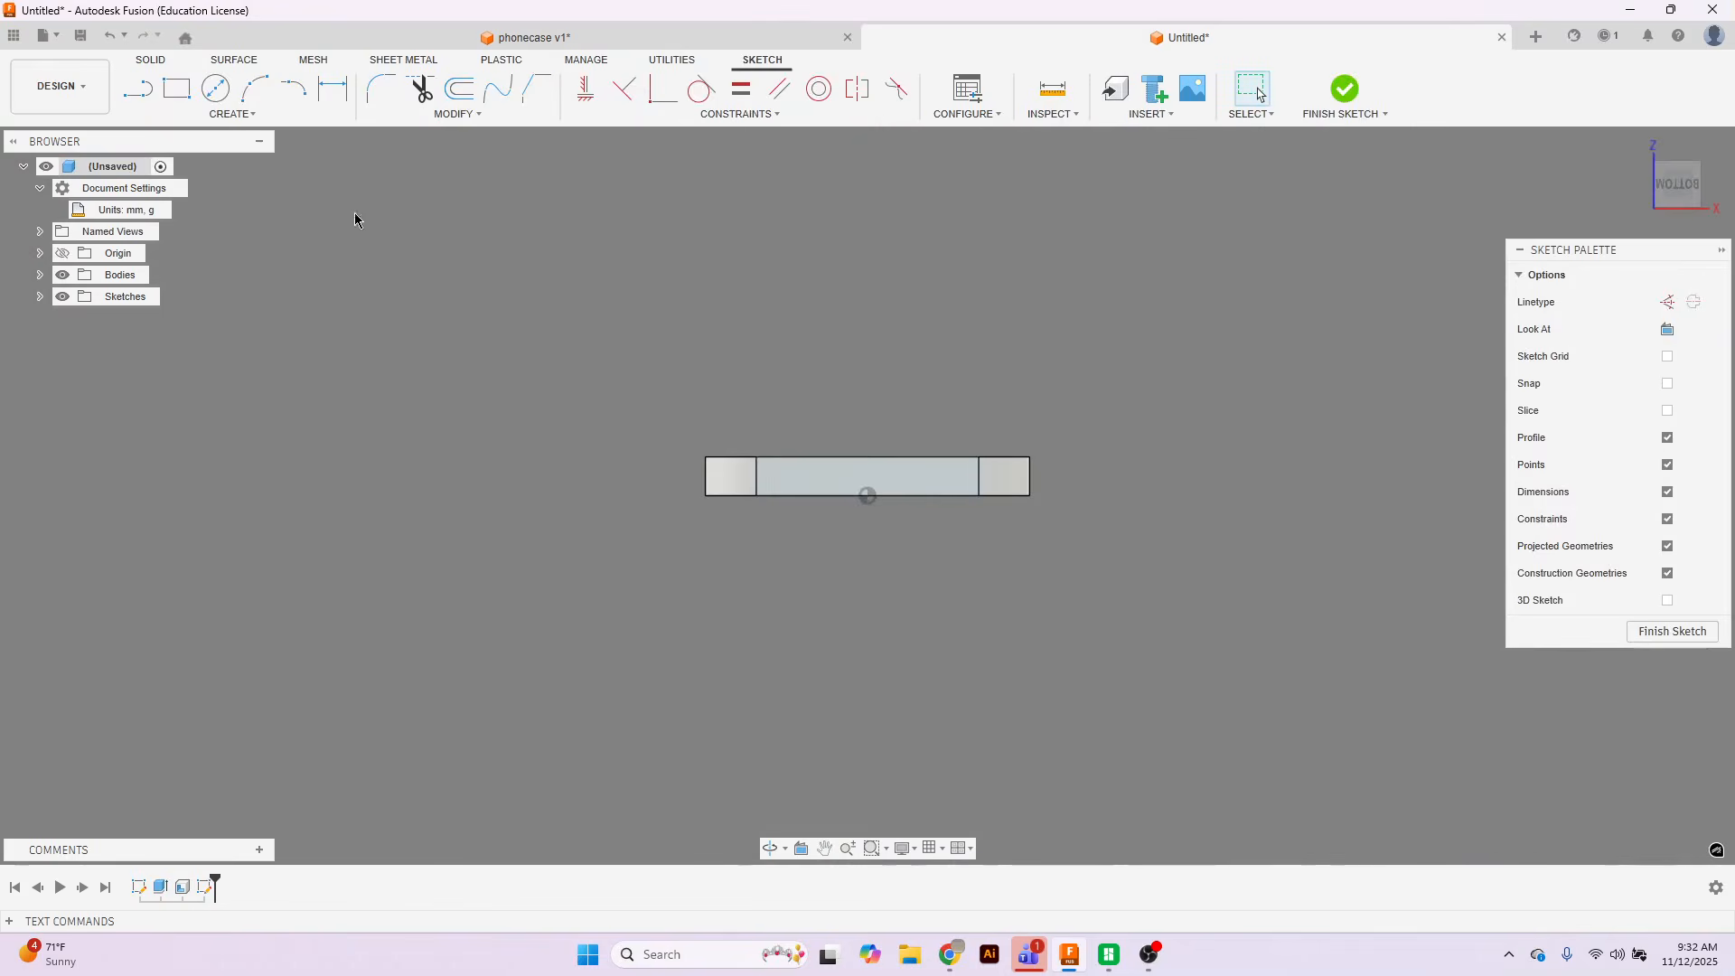
{"action": "scroll", "coordinate": [212, 204], "scroll_direction": "up", "scroll_amount": 4}
{"action": "scroll", "coordinate": [832, 384], "scroll_direction": "down", "scroll_amount": 4}
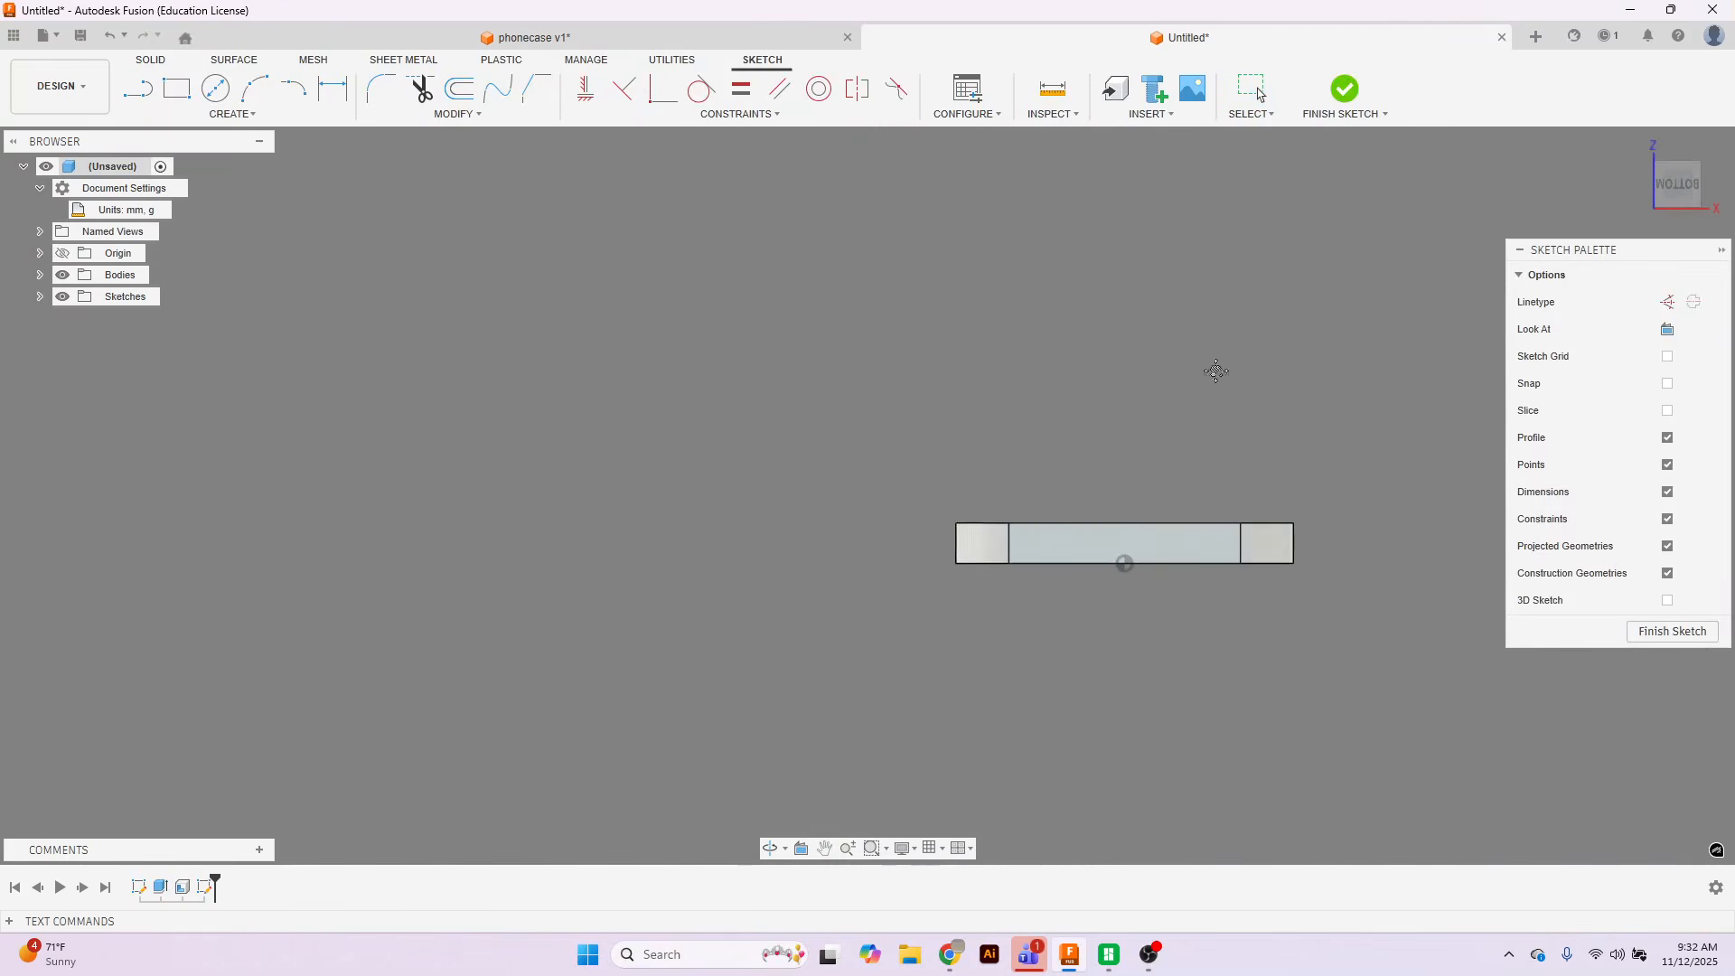
{"action": "middle_click_drag", "start_coordinate": [1211, 372], "coordinate": [957, 383]}
{"action": "scroll", "coordinate": [843, 440], "scroll_direction": "up", "scroll_amount": 4}
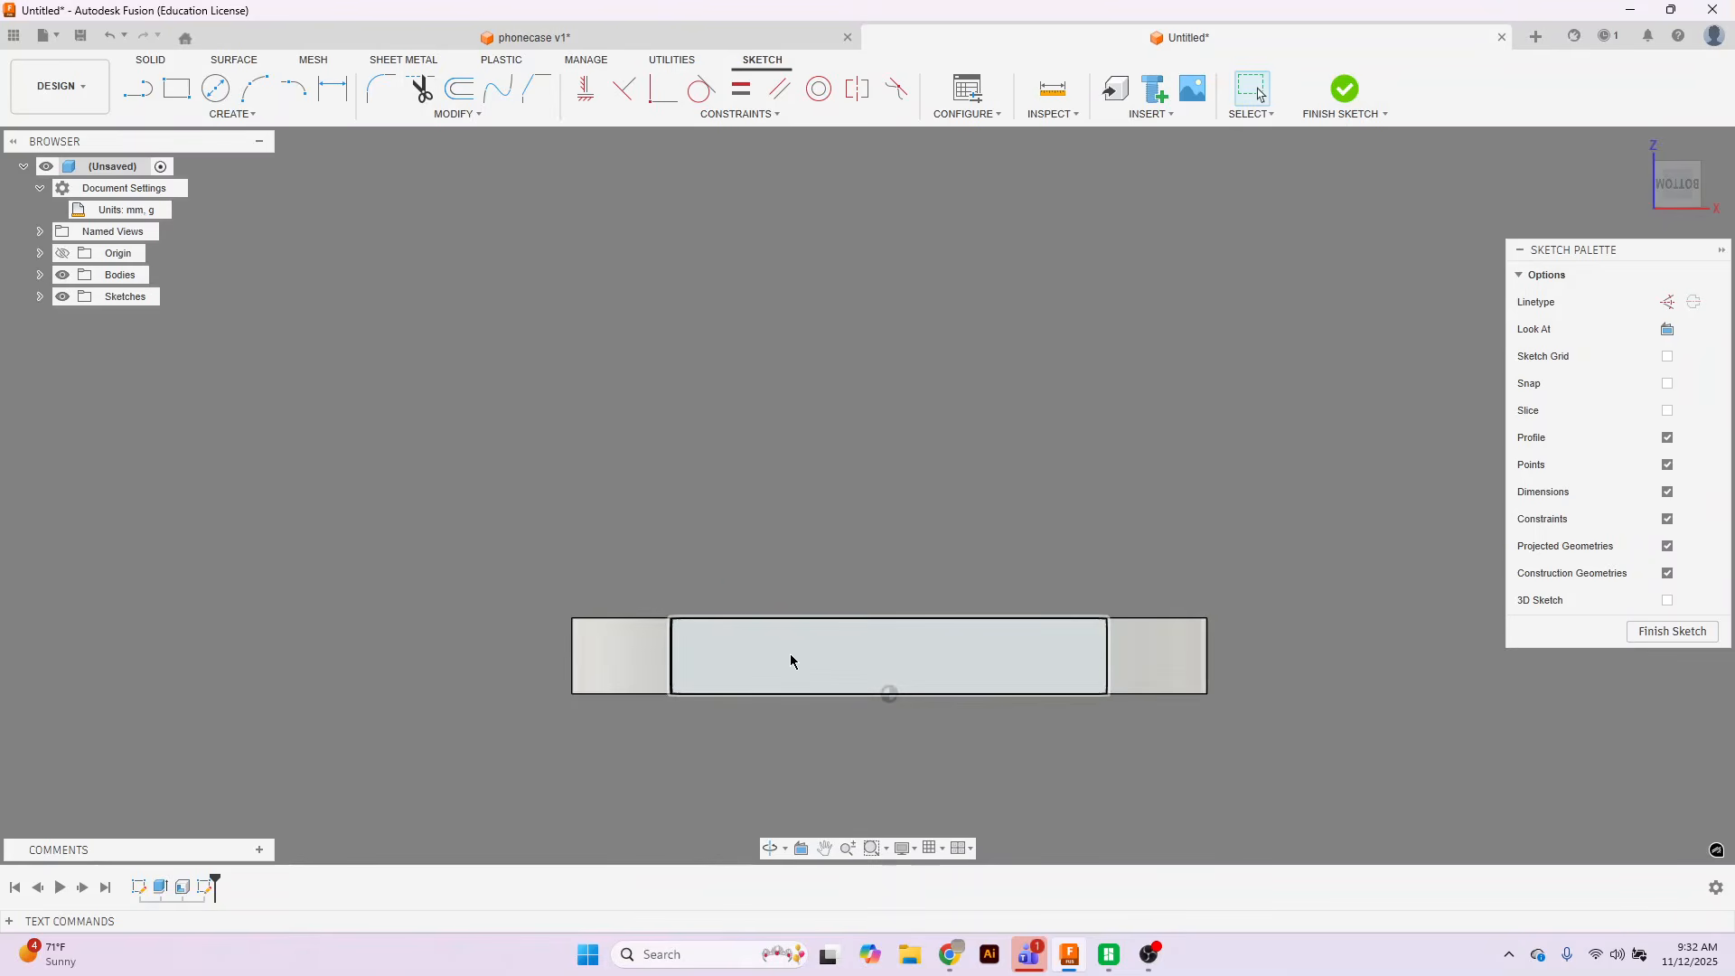
Draw a horizontal center-to-center slot near the middle of the bottom end face.
{"action": "left_click", "coordinate": [233, 116]}
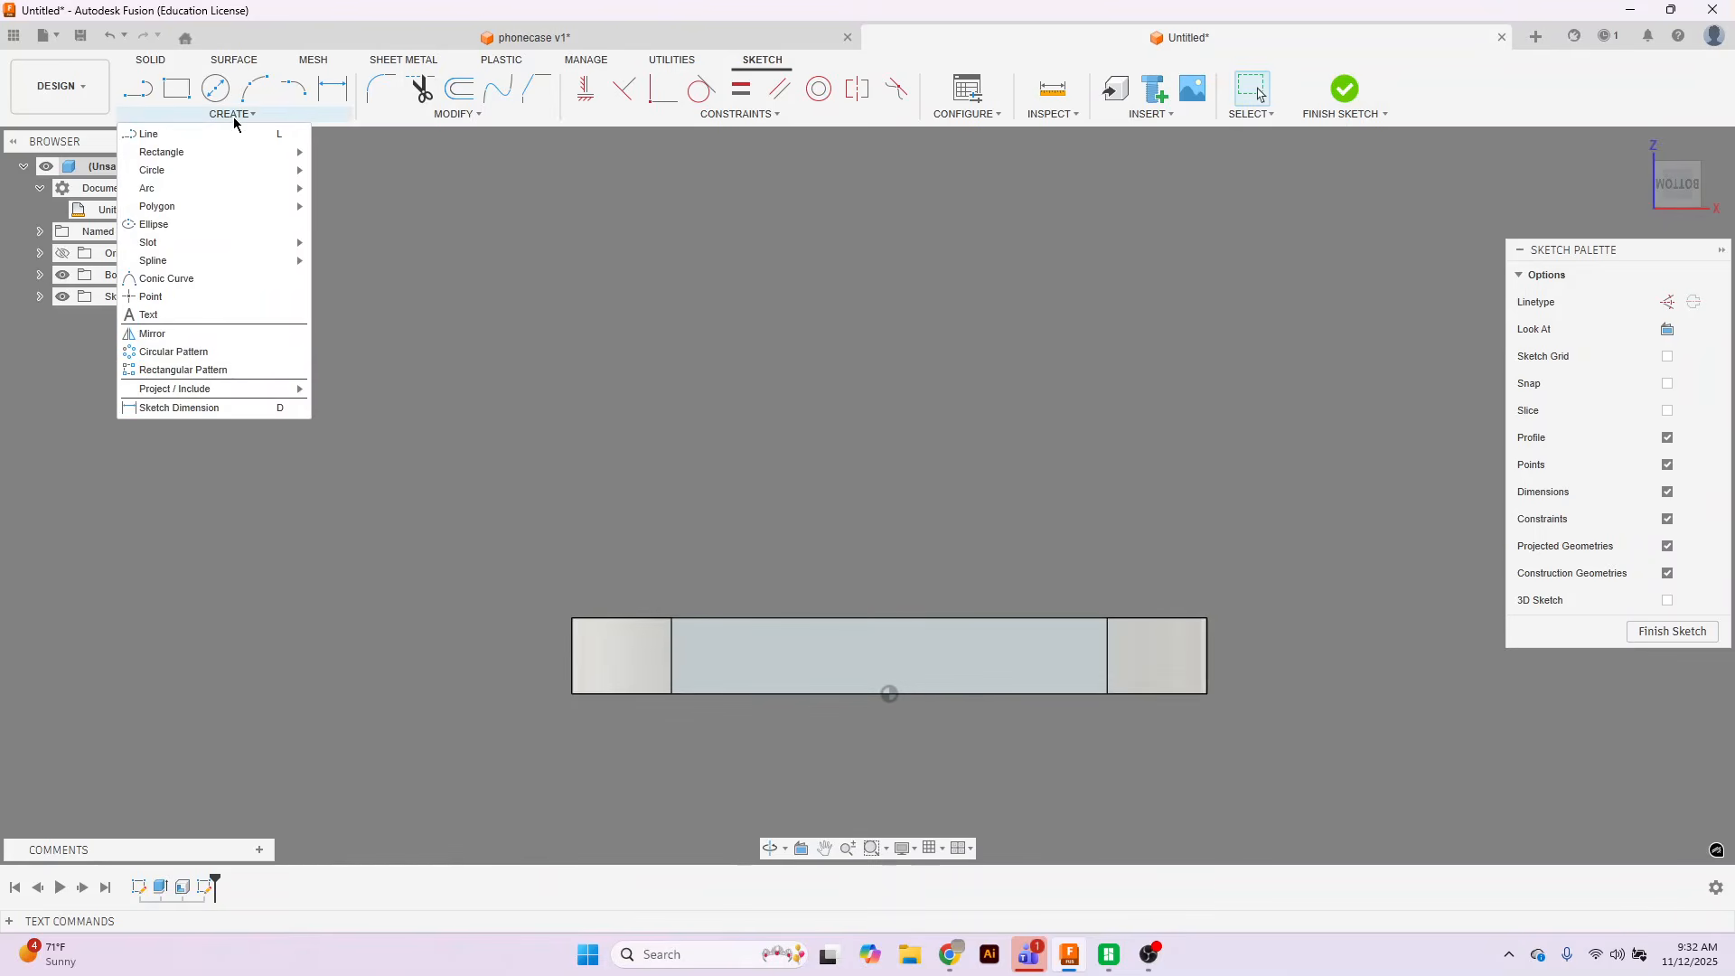
{"action": "mouse_move", "coordinate": [237, 247]}
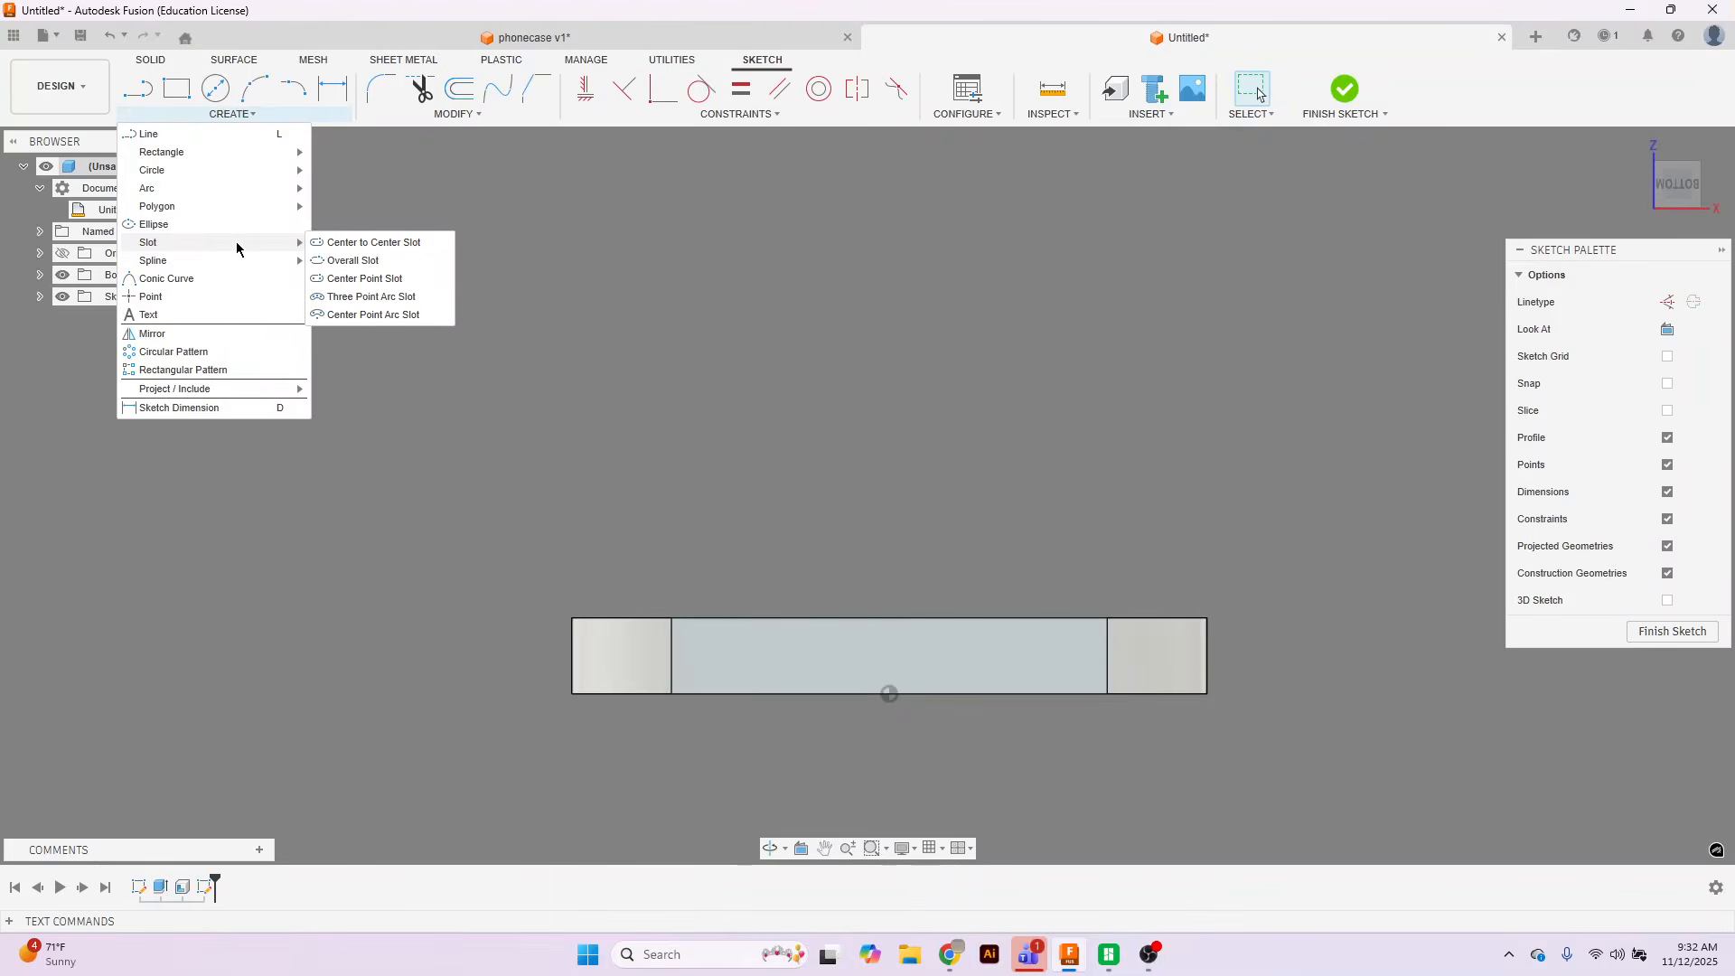
{"action": "left_click", "coordinate": [351, 243]}
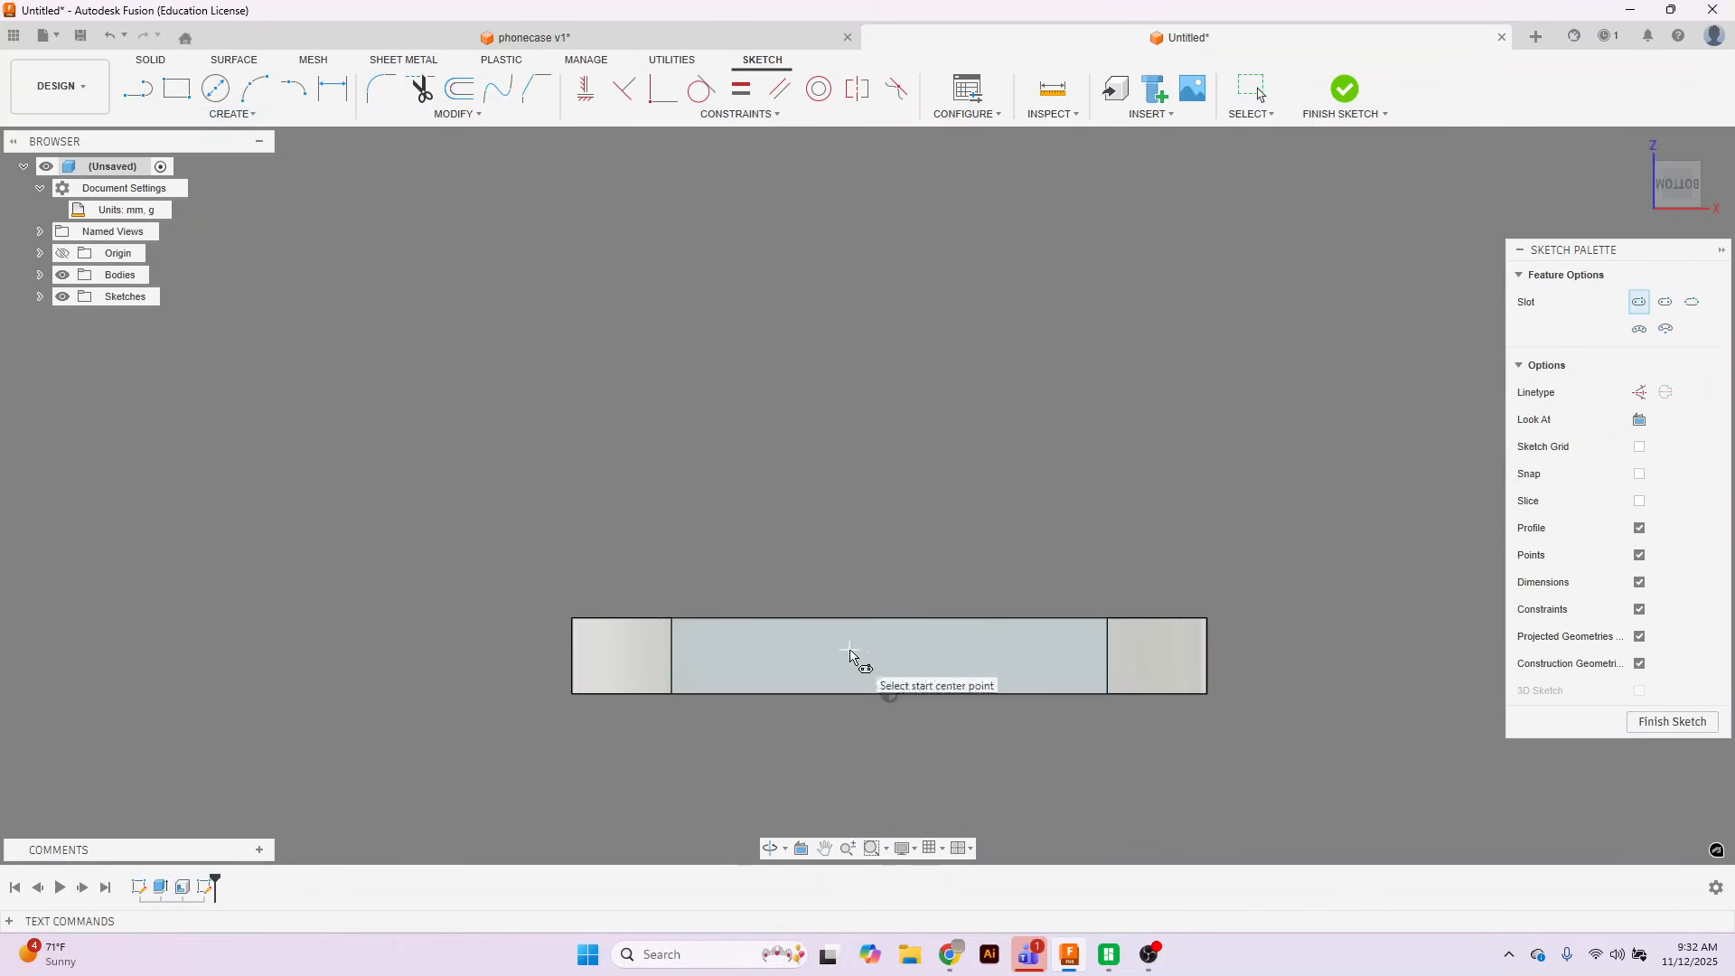
{"action": "left_click", "coordinate": [845, 655]}
{"action": "left_click", "coordinate": [963, 657]}
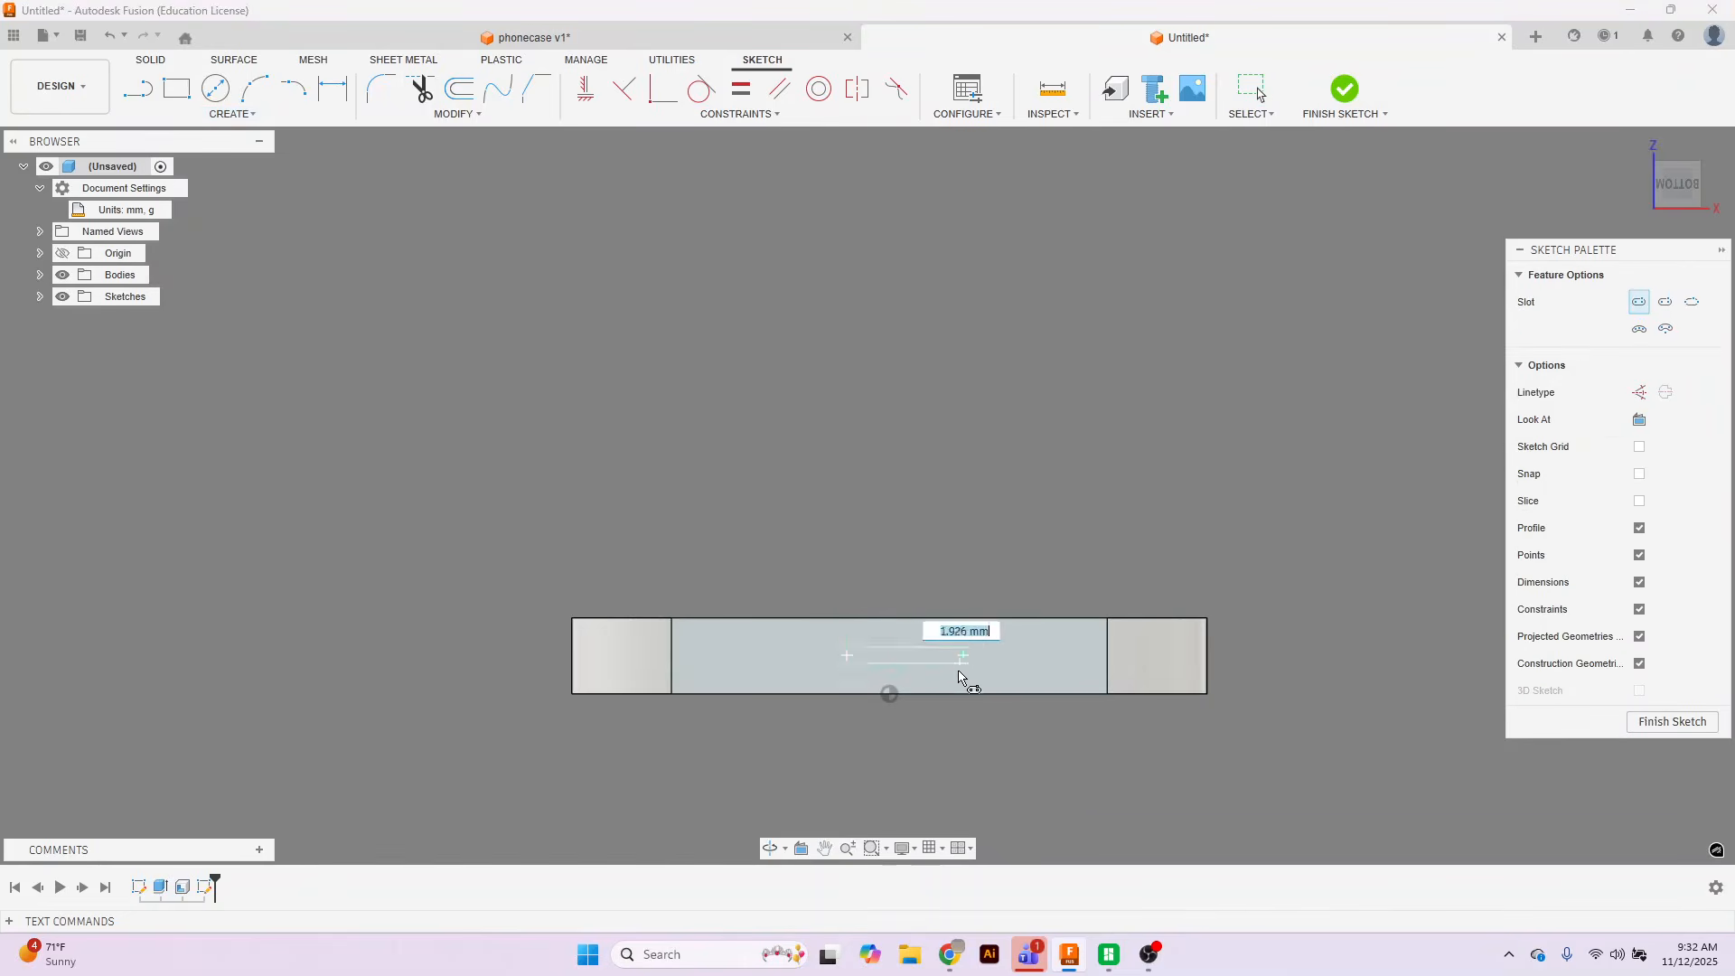
{"action": "left_click", "coordinate": [965, 668]}
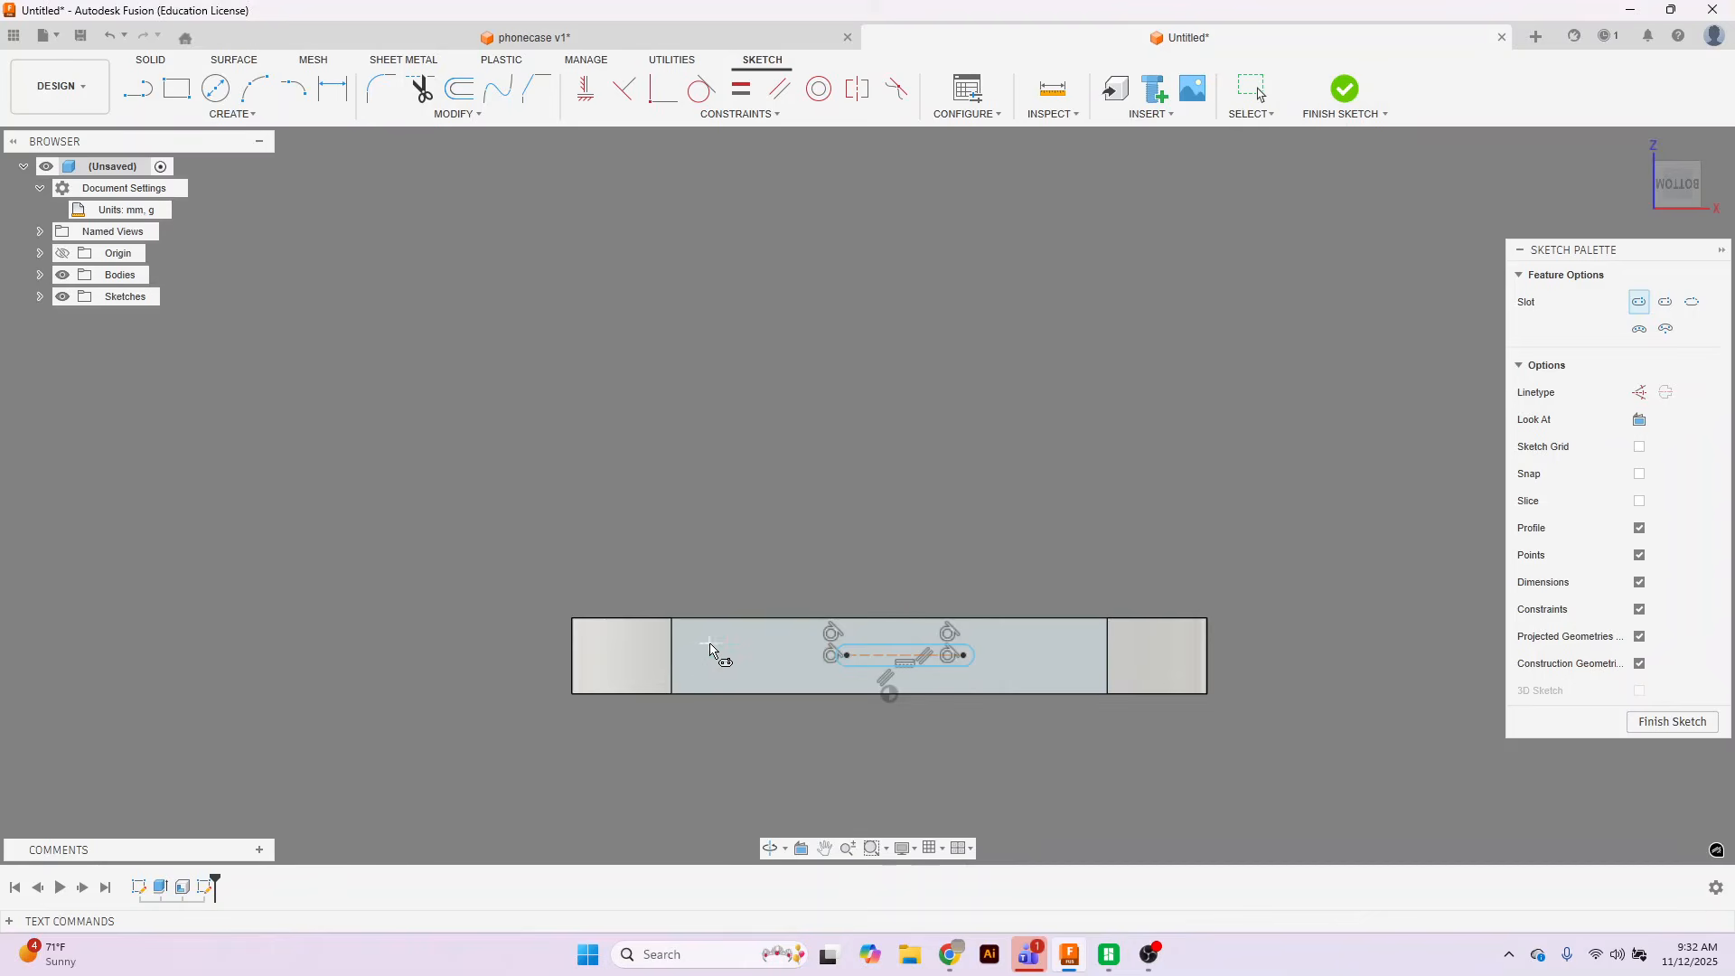
Draw a horizontal center-to-center slot left of the middle slot, about 3.6 mm wide with centers about 6.2 mm apart.
{"action": "left_click", "coordinate": [721, 650]}
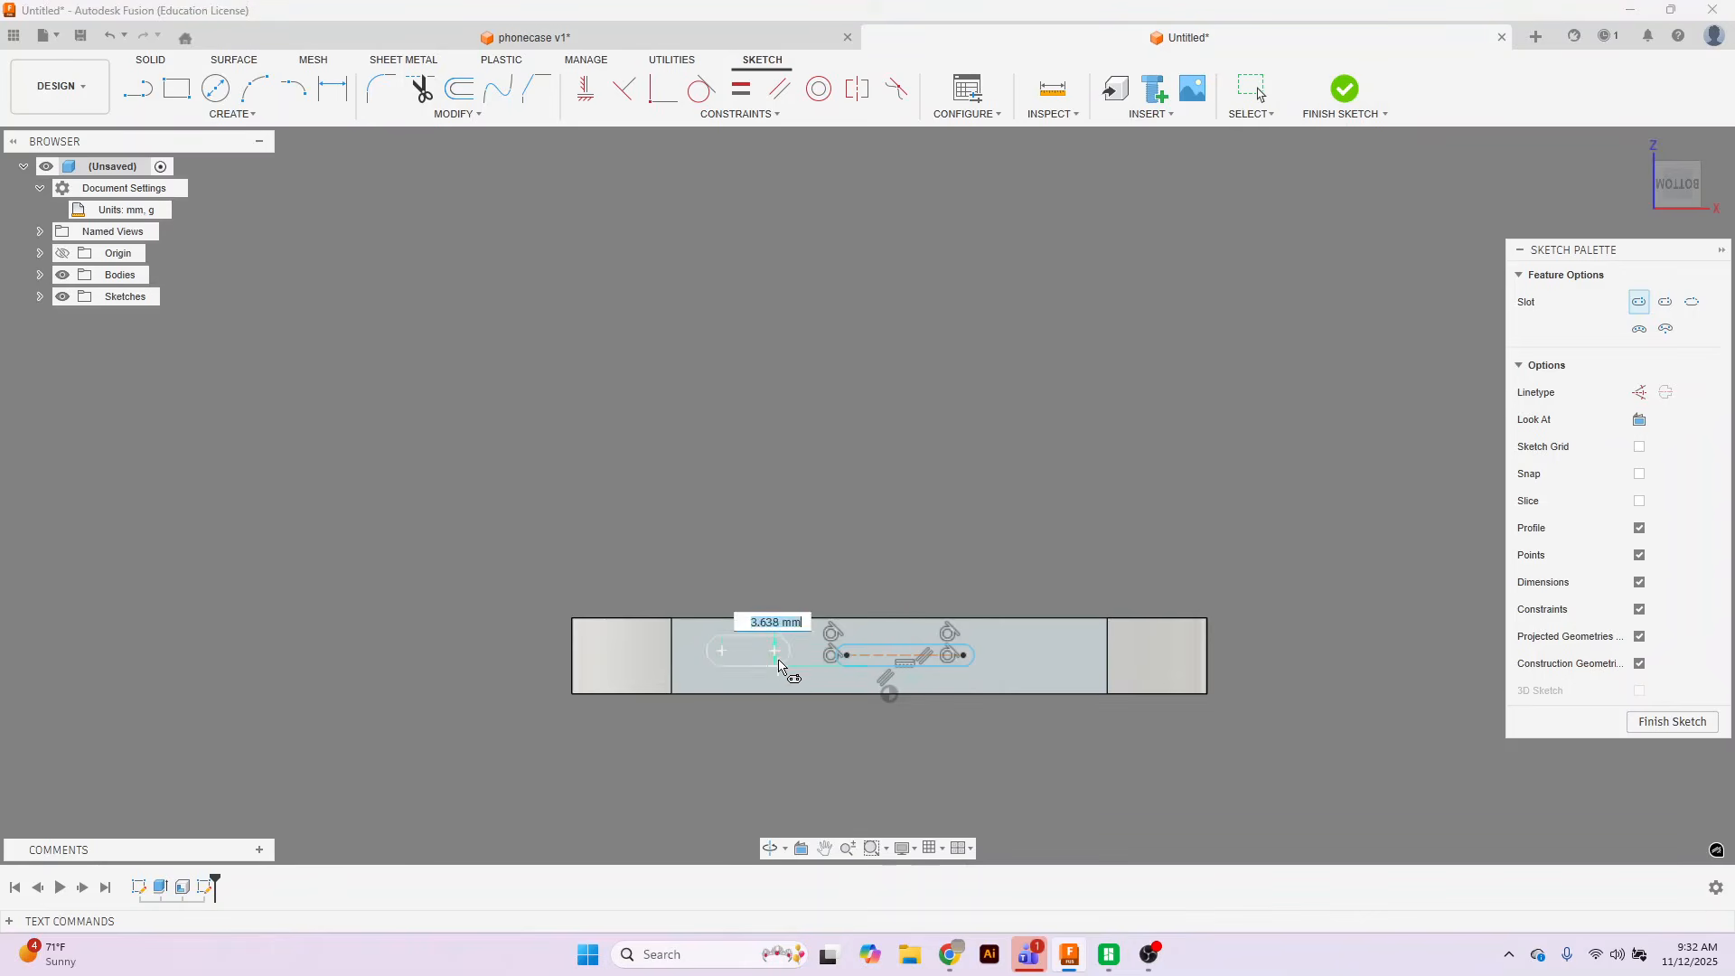
{"action": "left_click", "coordinate": [779, 665]}
{"action": "left_click", "coordinate": [784, 676]}
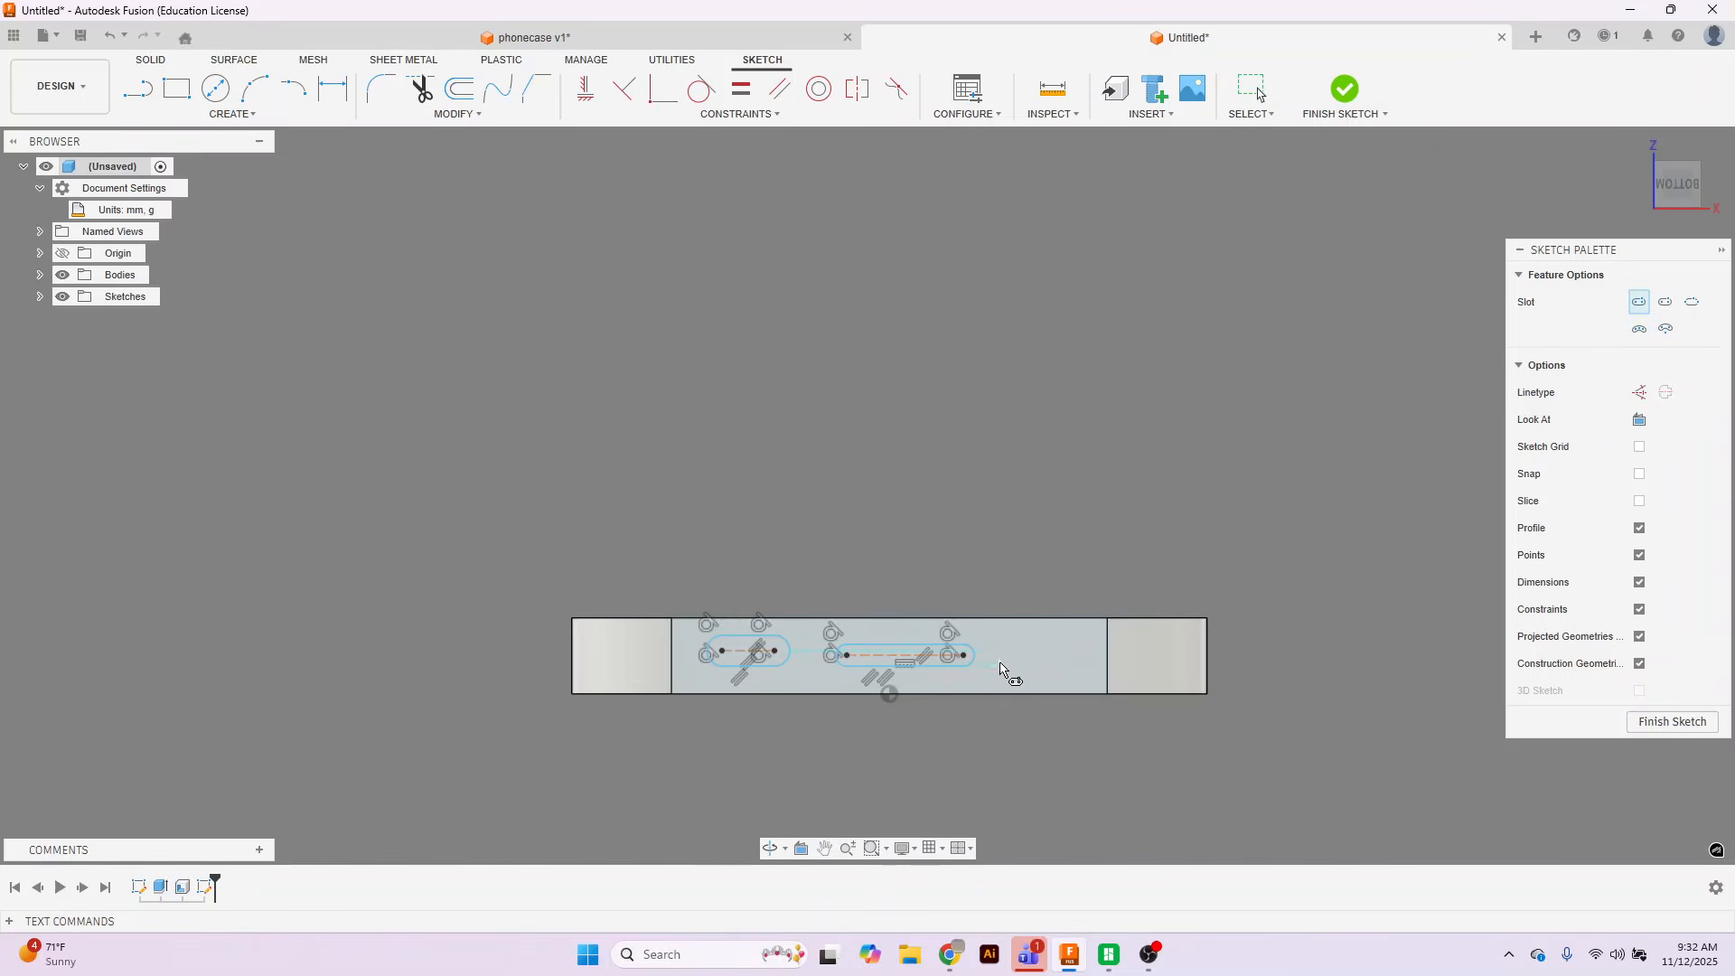
Draw a third horizontal slot right of the middle slot, about 3.6 mm wide with centers about 9.4 mm apart.
{"action": "left_click", "coordinate": [1001, 650]}
{"action": "left_click", "coordinate": [1081, 654]}
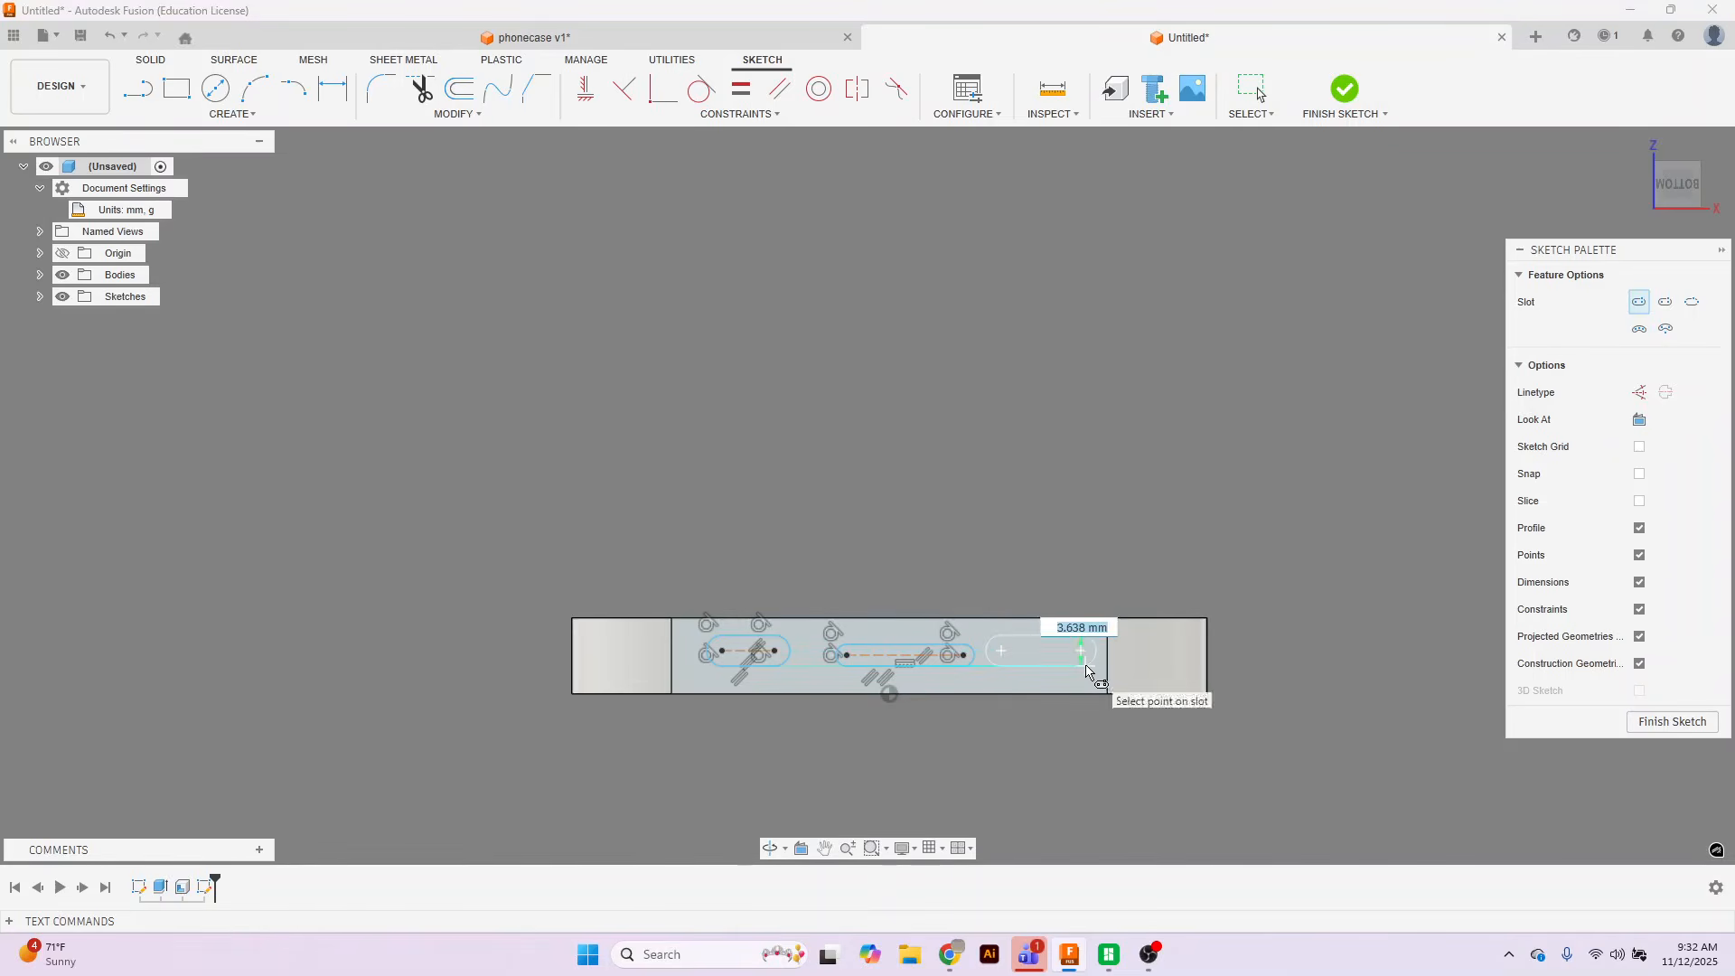
{"action": "left_click", "coordinate": [1087, 672]}
{"action": "scroll", "coordinate": [890, 746], "scroll_direction": "up", "scroll_amount": 3}
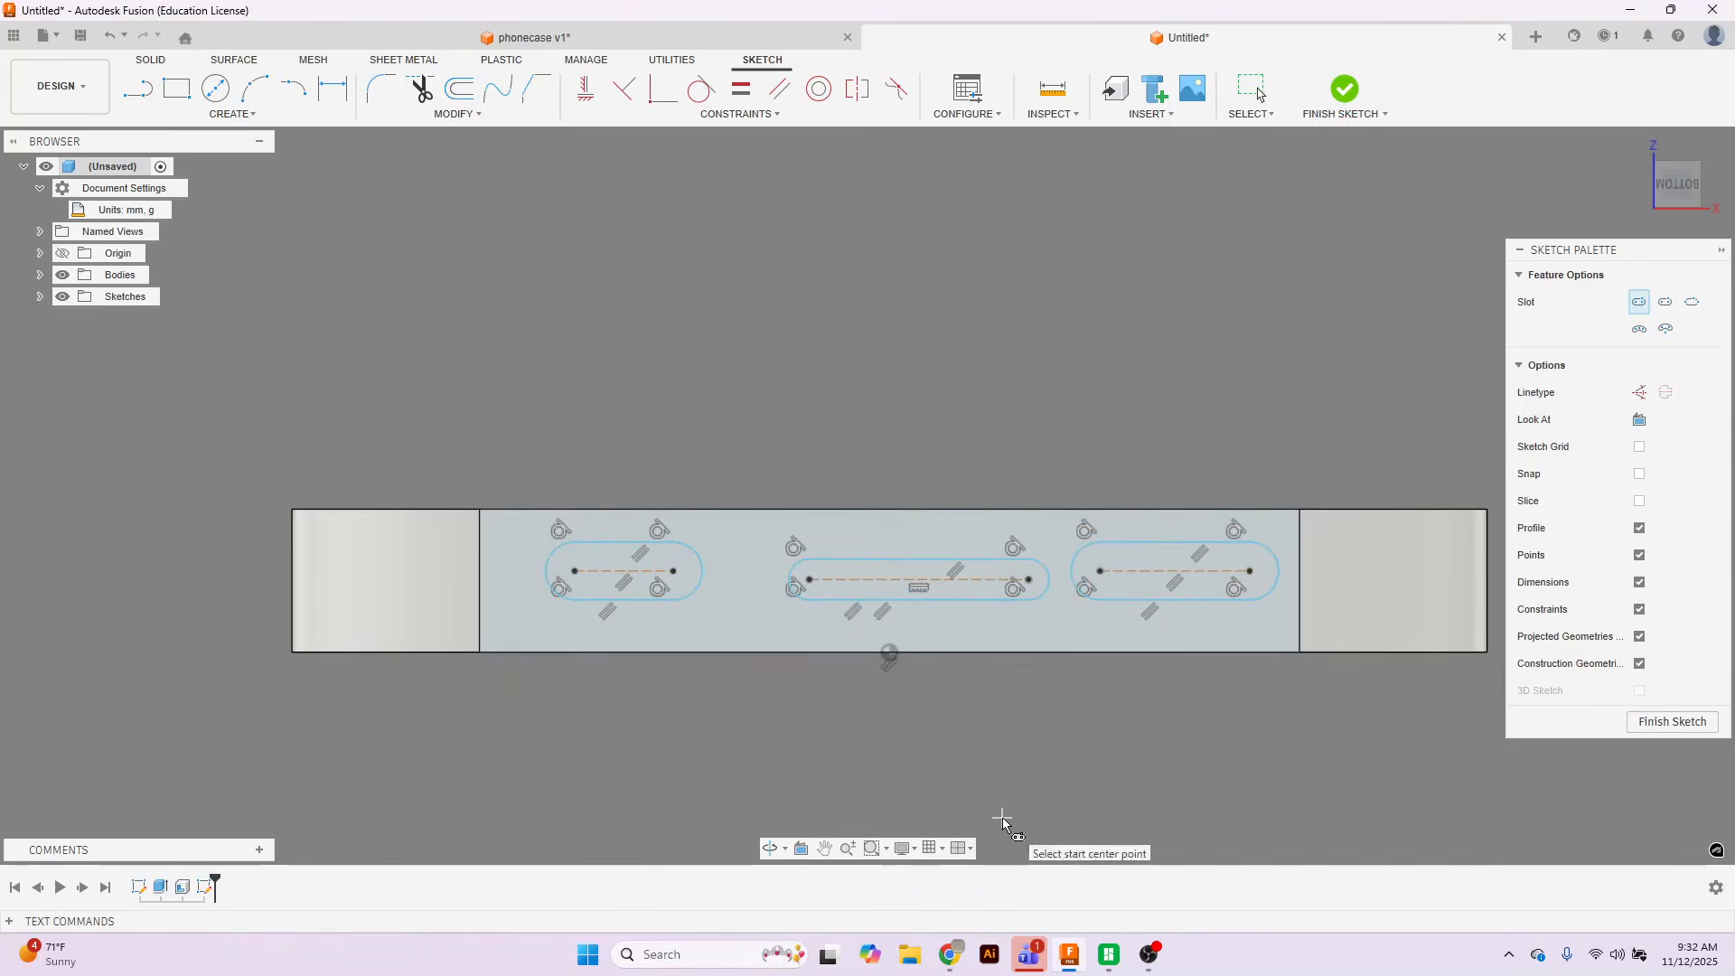
{"action": "middle_click_drag", "start_coordinate": [1181, 740], "coordinate": [1046, 751]}
{"action": "scroll", "coordinate": [1046, 752], "scroll_direction": "up", "scroll_amount": 1}
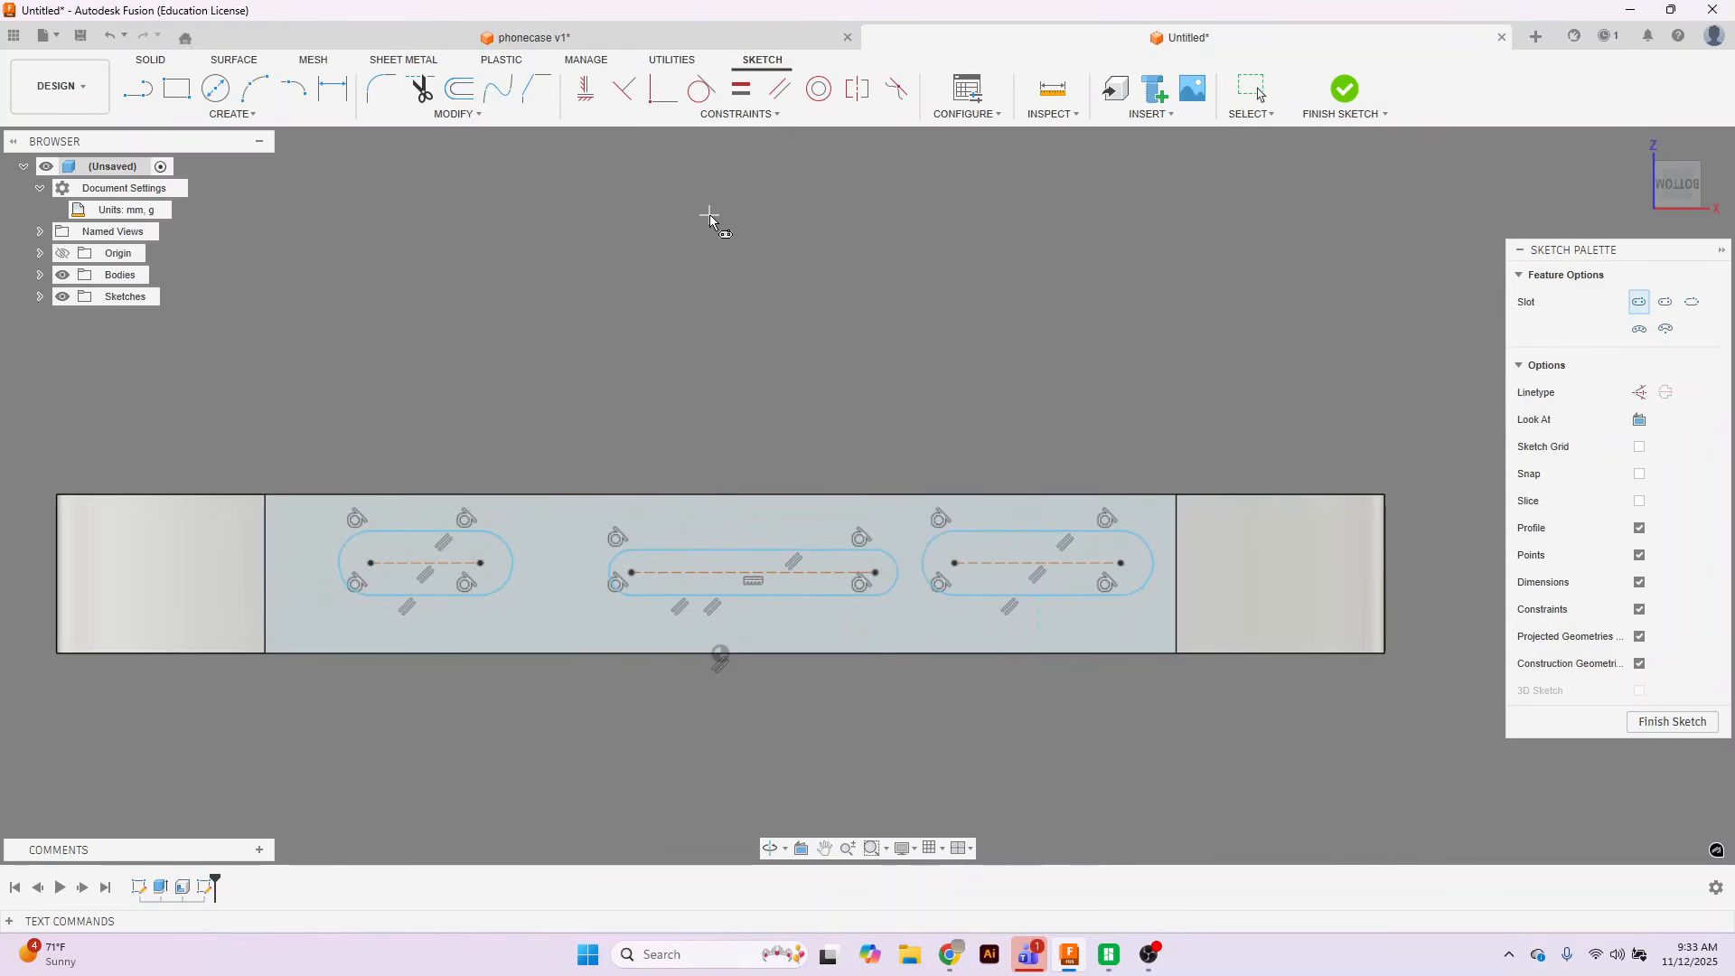
Apply Collinear constraints between the centerlines of the left, middle and right slots.
{"action": "left_click", "coordinate": [751, 115]}
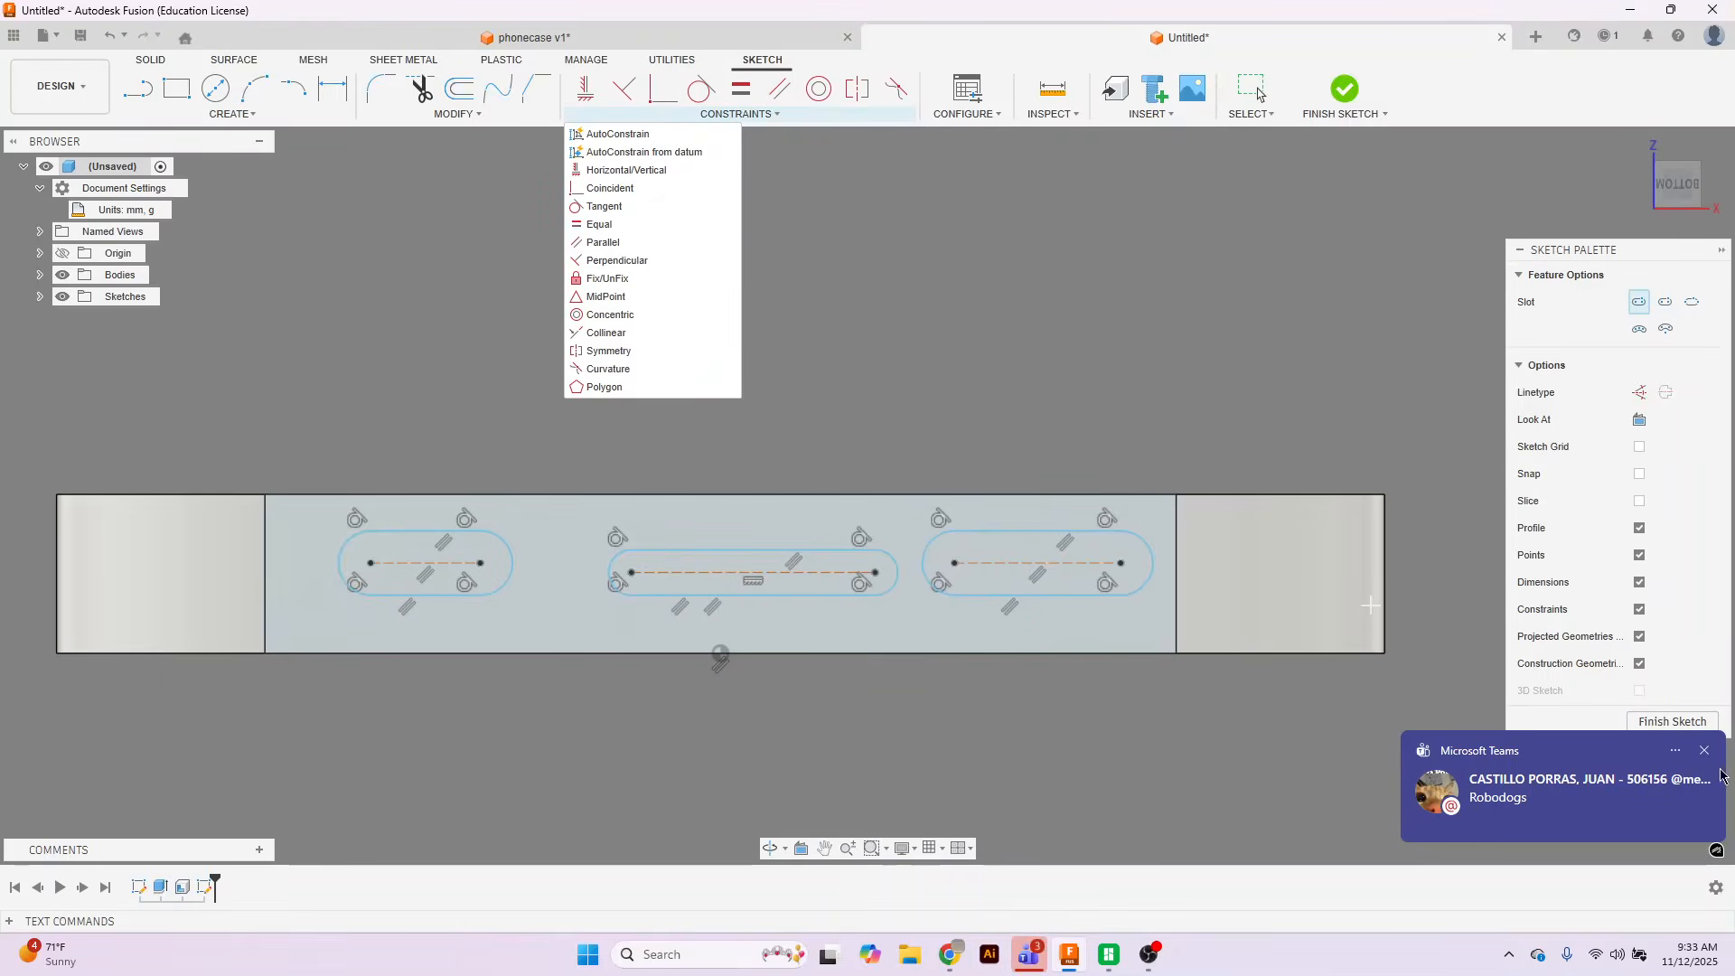
{"action": "left_click", "coordinate": [1705, 750]}
{"action": "left_click", "coordinate": [728, 118]}
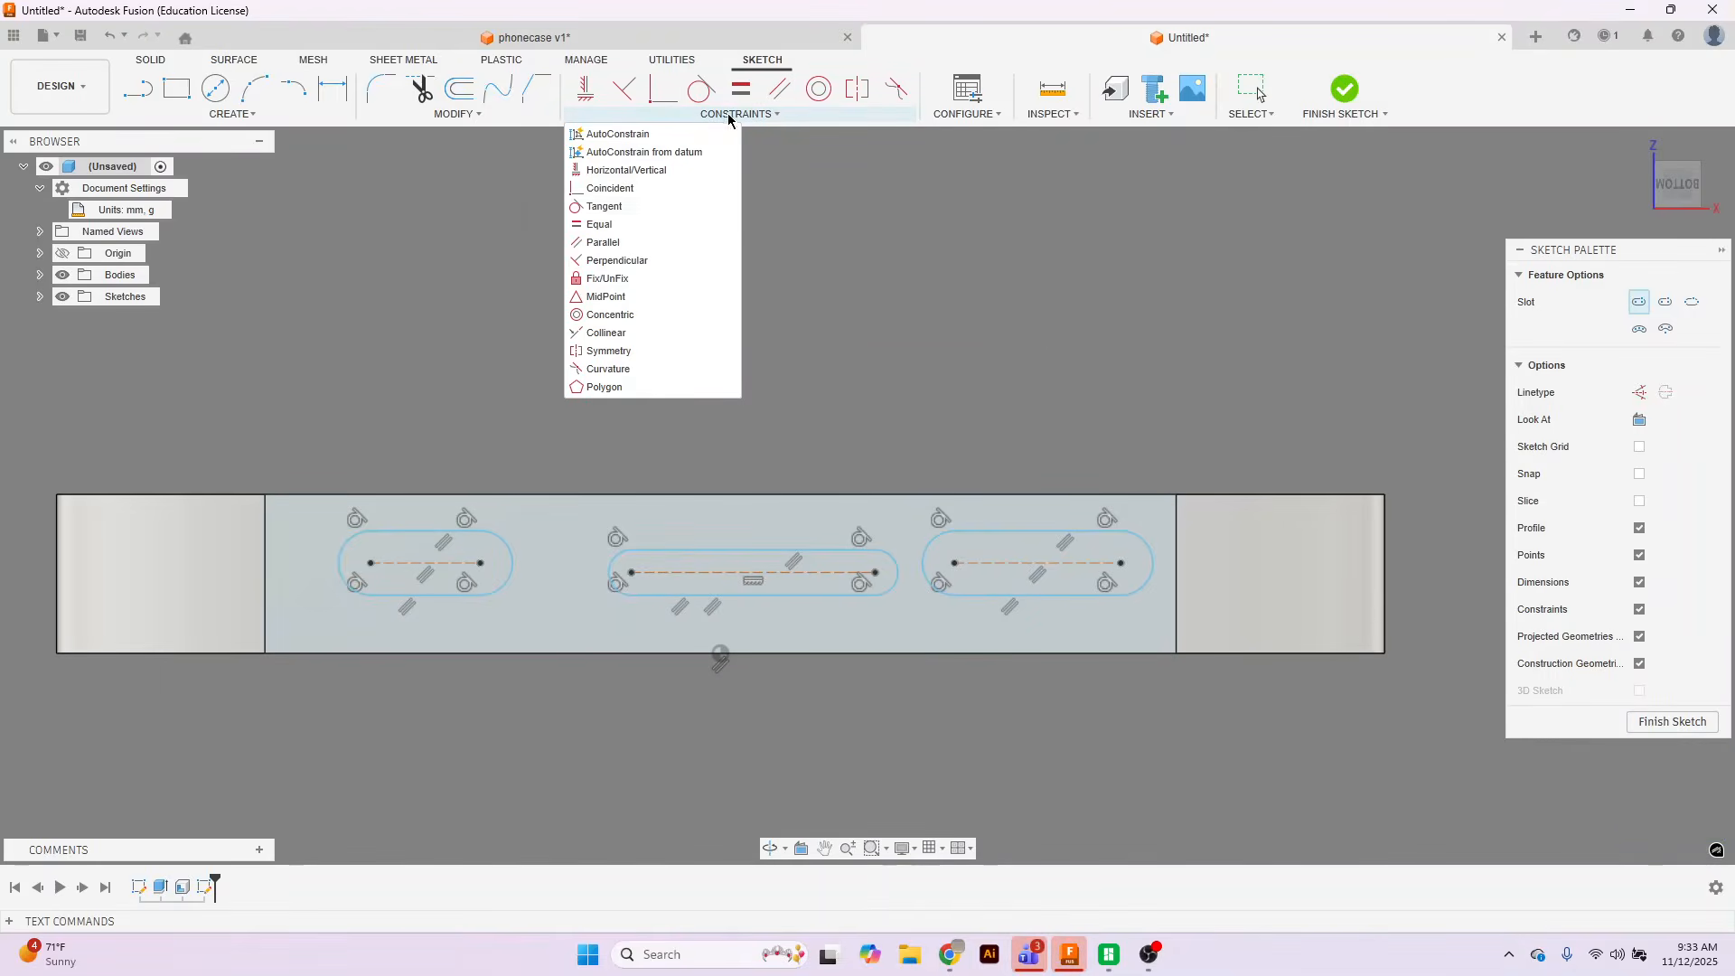
{"action": "left_click", "coordinate": [641, 337]}
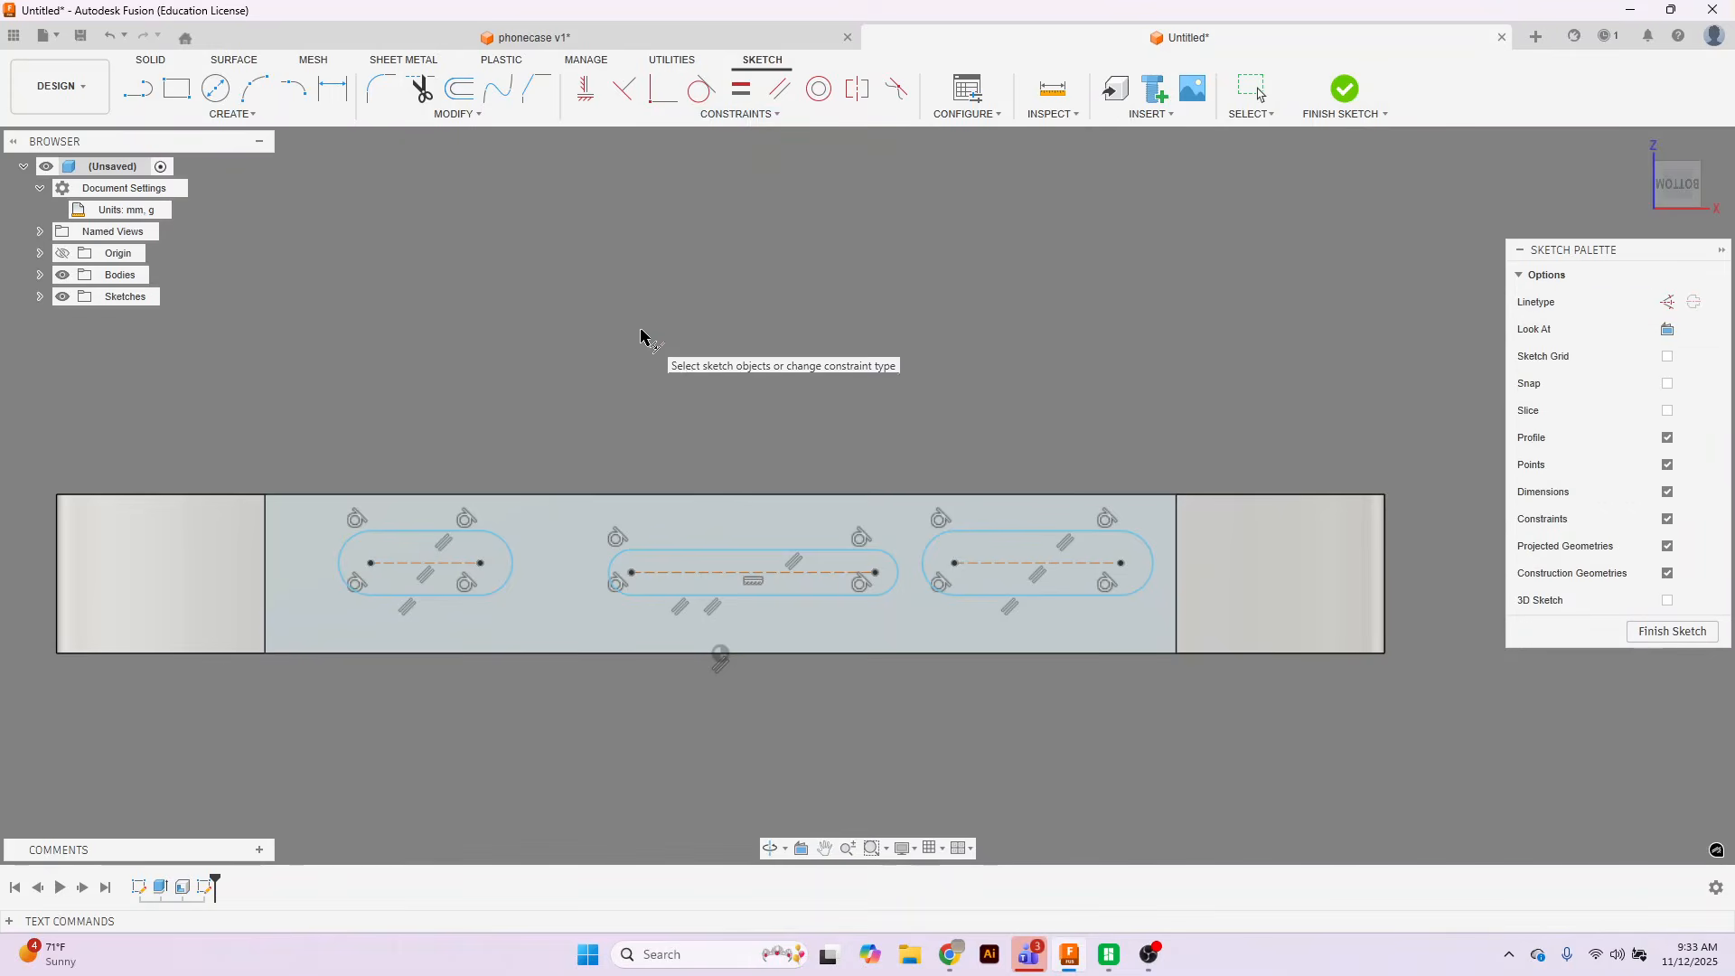
{"action": "left_click", "coordinate": [451, 566]}
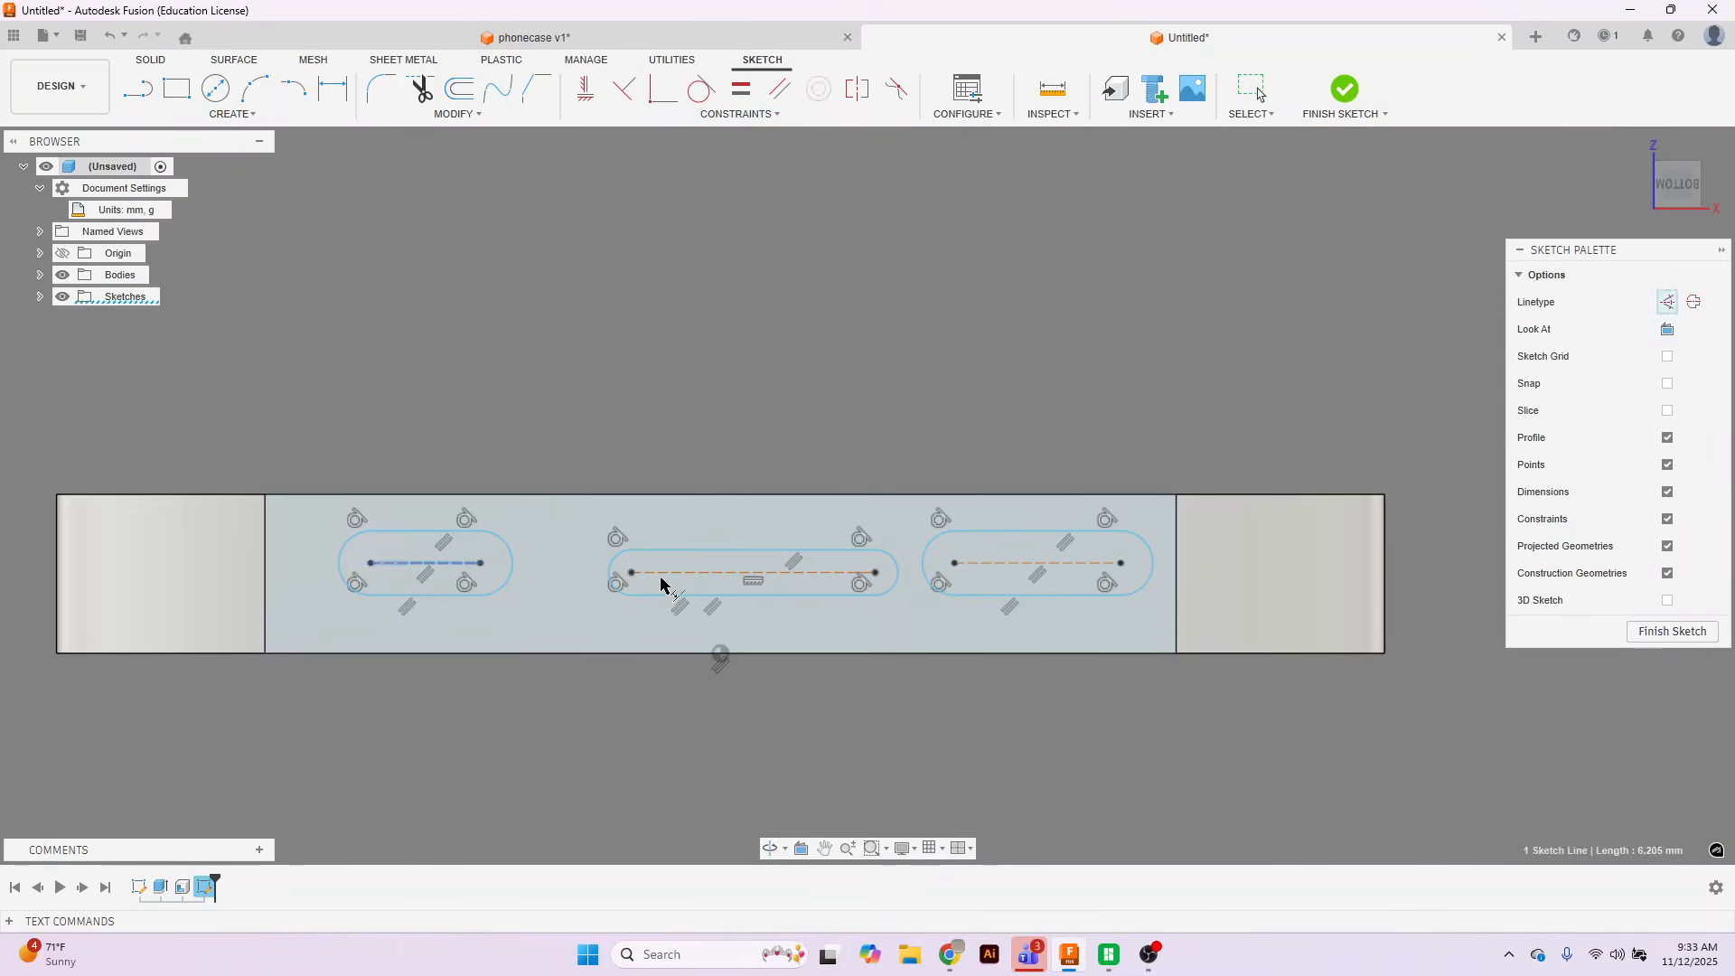
{"action": "left_click", "coordinate": [708, 572]}
{"action": "left_click", "coordinate": [1011, 566]}
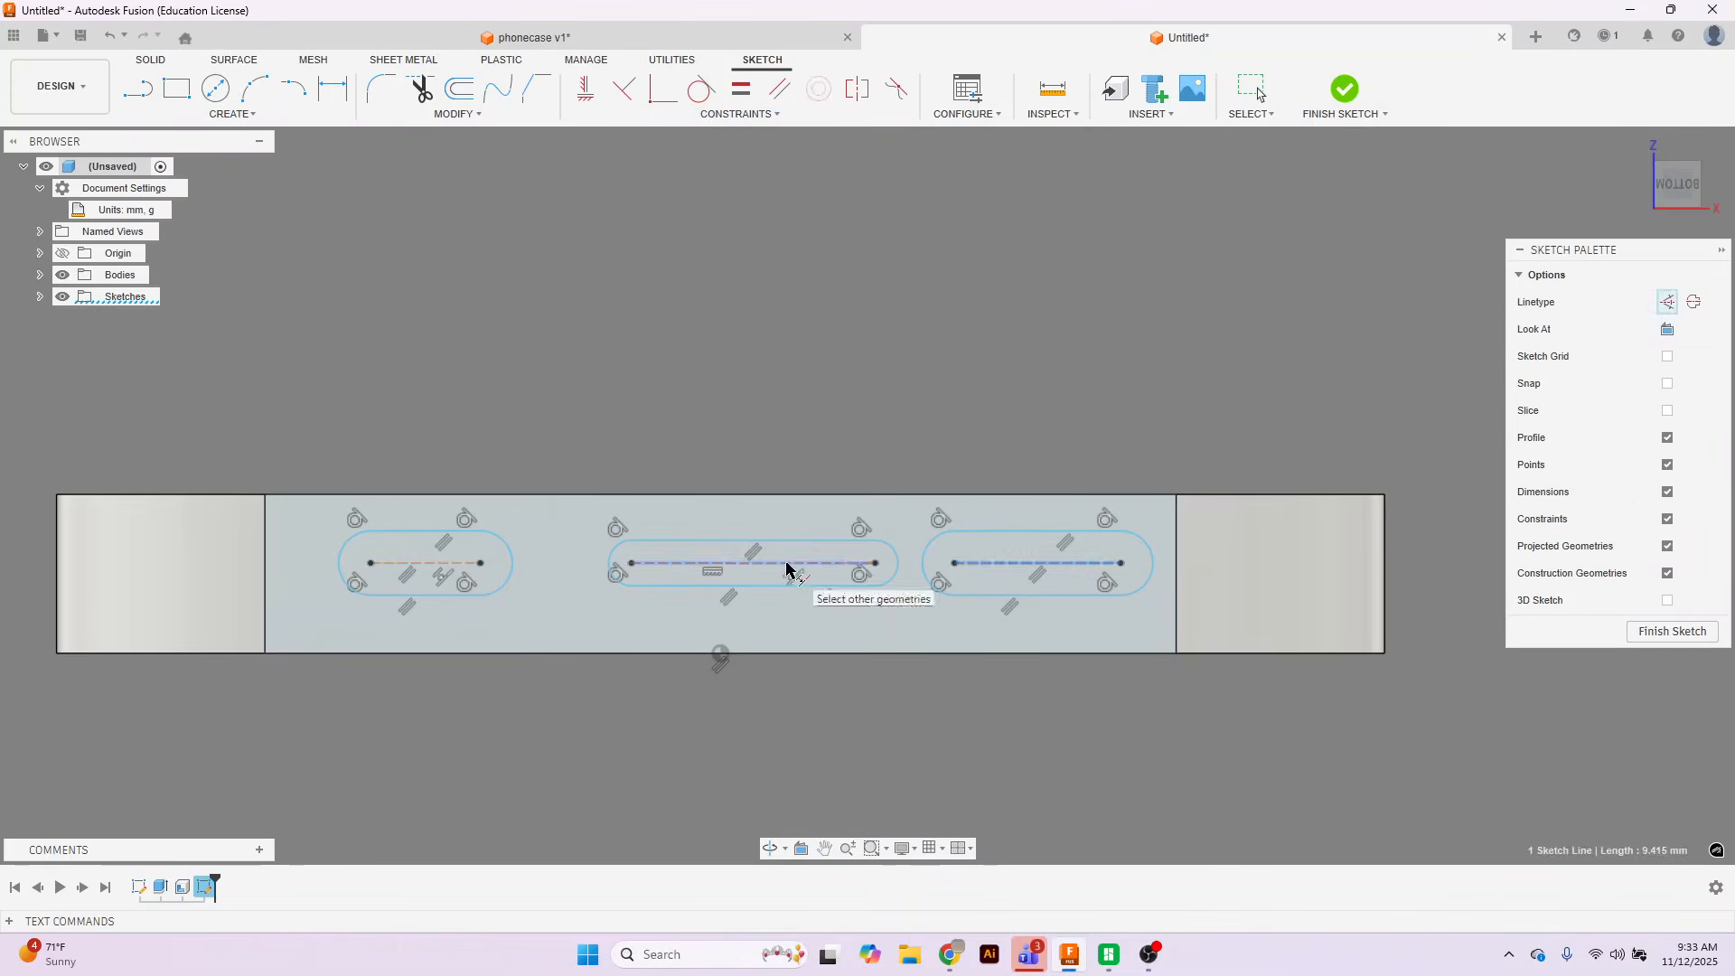
{"action": "left_click", "coordinate": [786, 566]}
Undo the collinear constraints, and move the middle slot lower and the left slot slightly higher on the end face.
{"action": "left_click", "coordinate": [106, 36]}
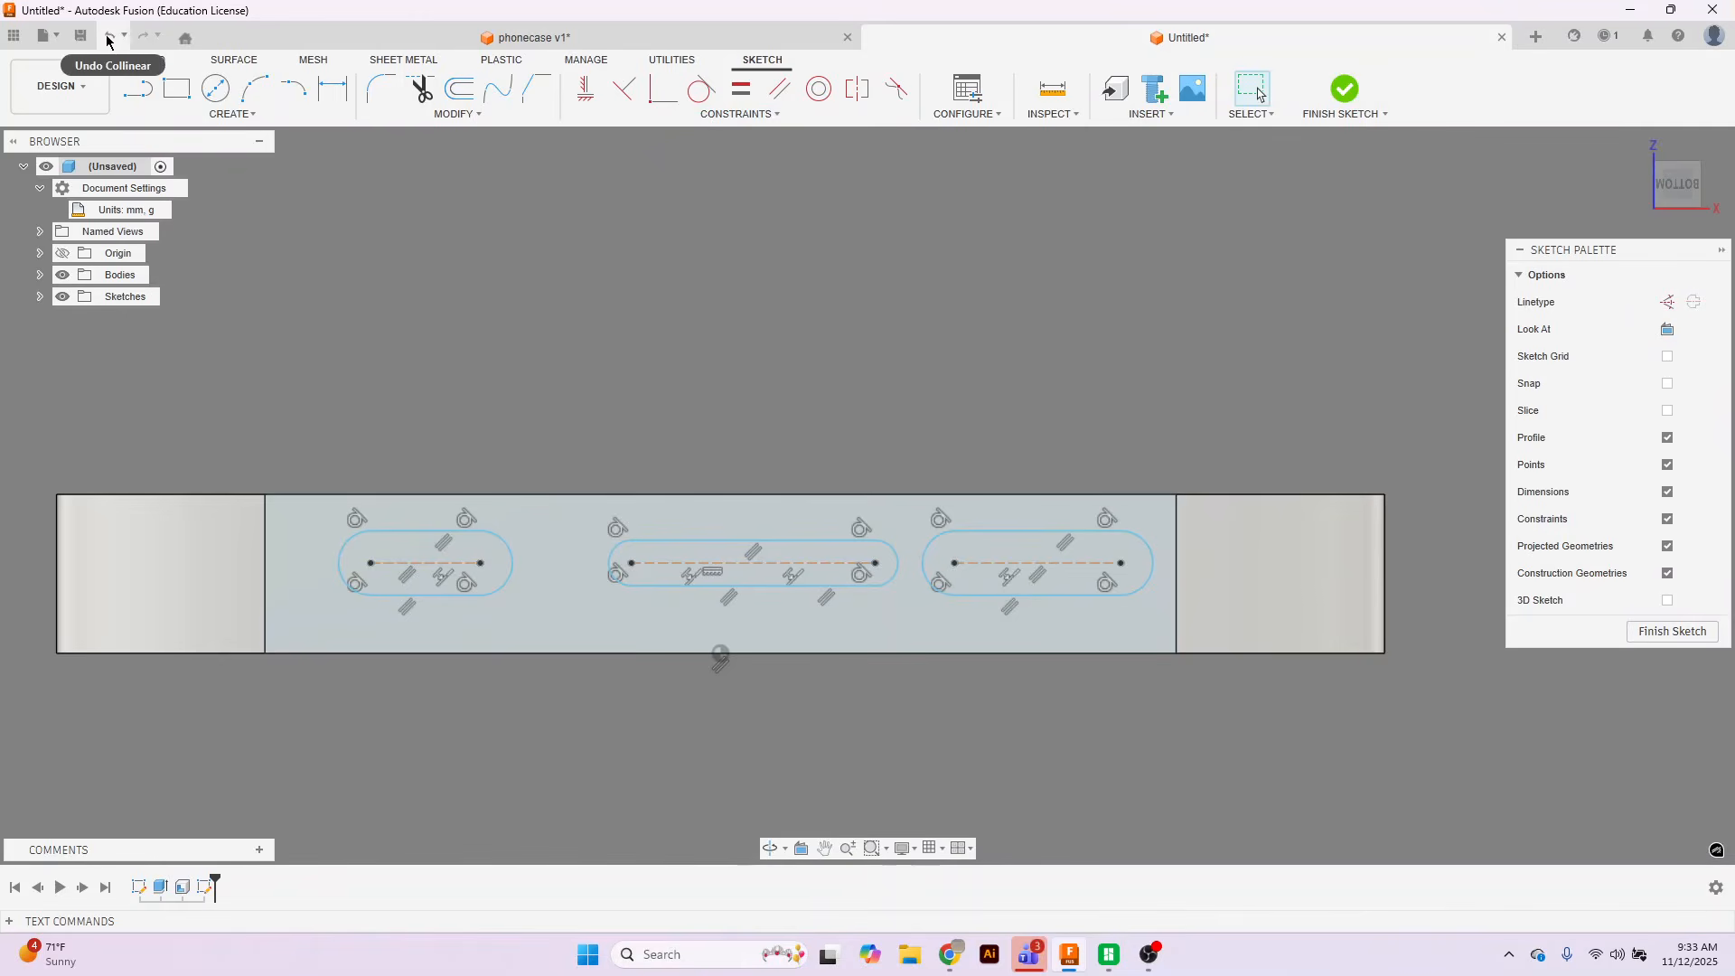
{"action": "left_click", "coordinate": [107, 37]}
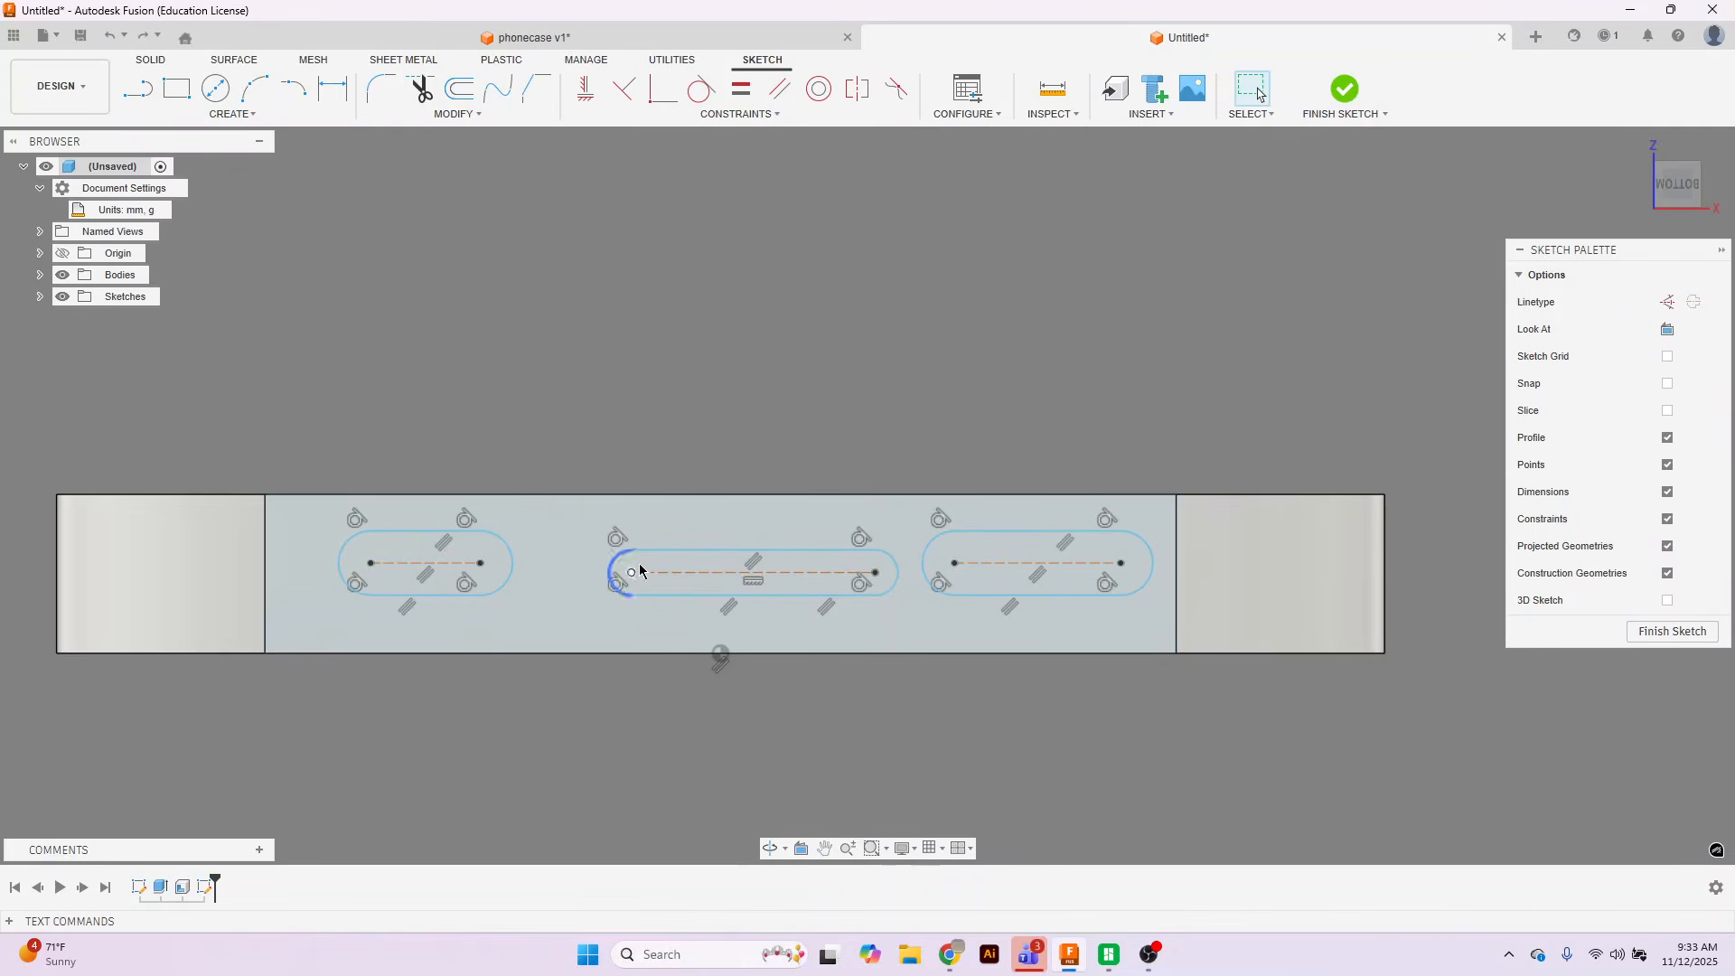
{"action": "left_click_drag", "start_coordinate": [712, 565], "coordinate": [683, 600]}
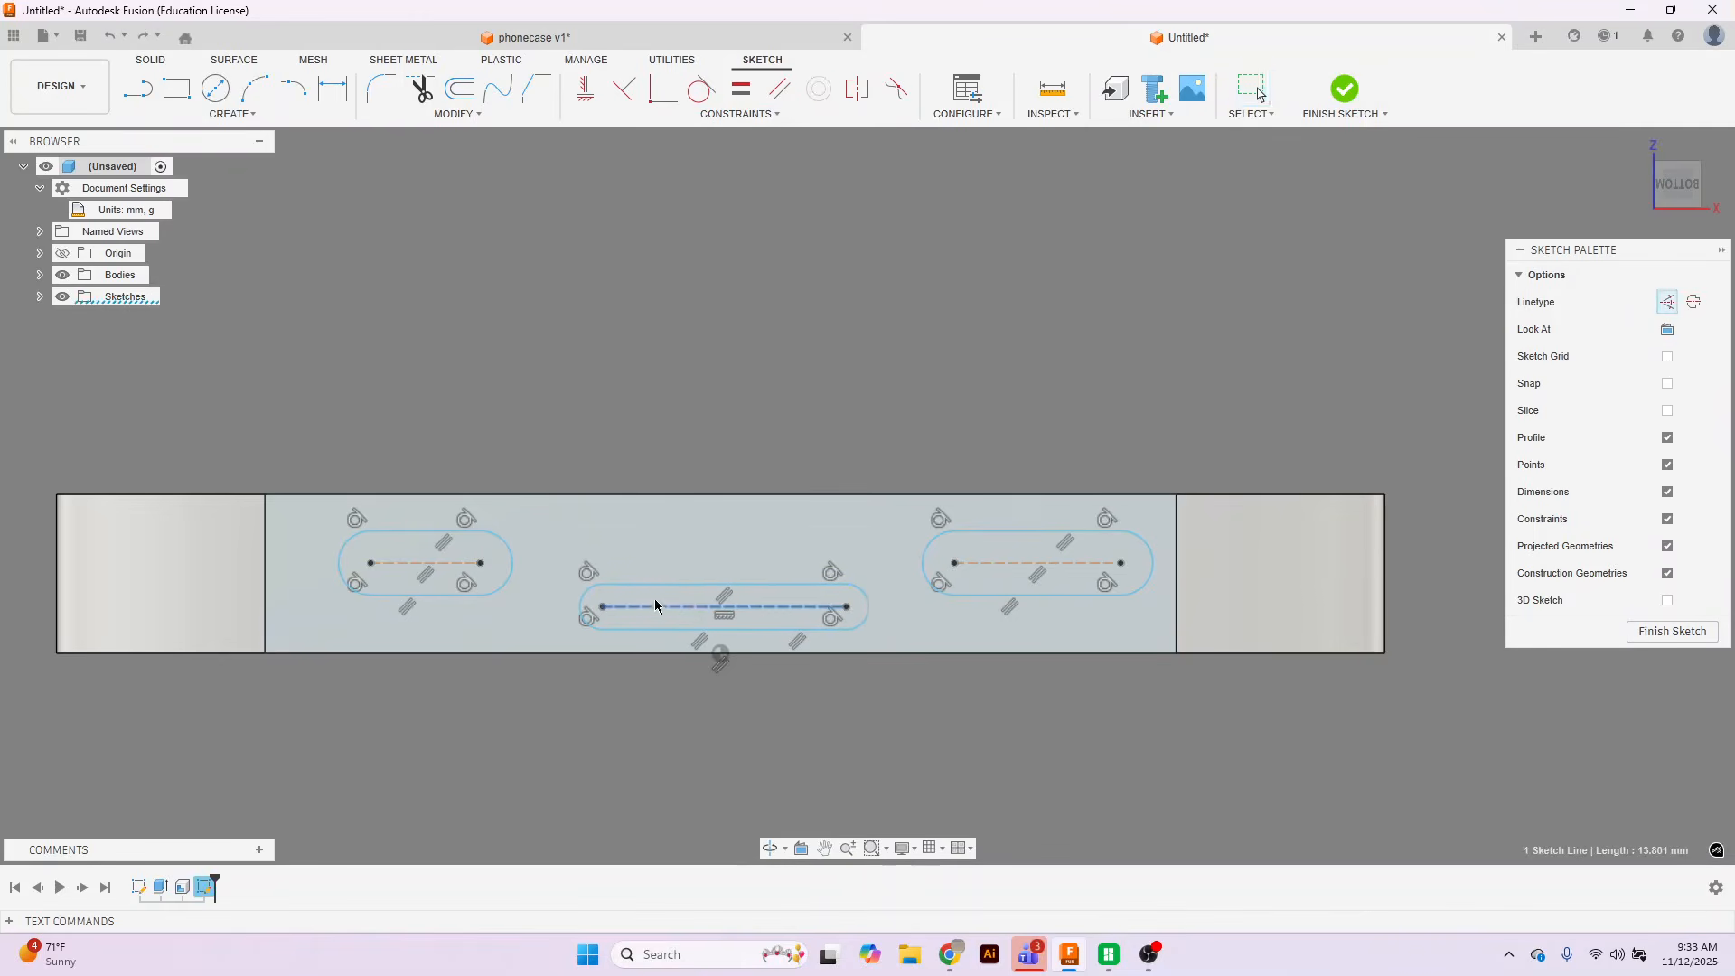
{"action": "left_click_drag", "start_coordinate": [439, 581], "coordinate": [456, 566]}
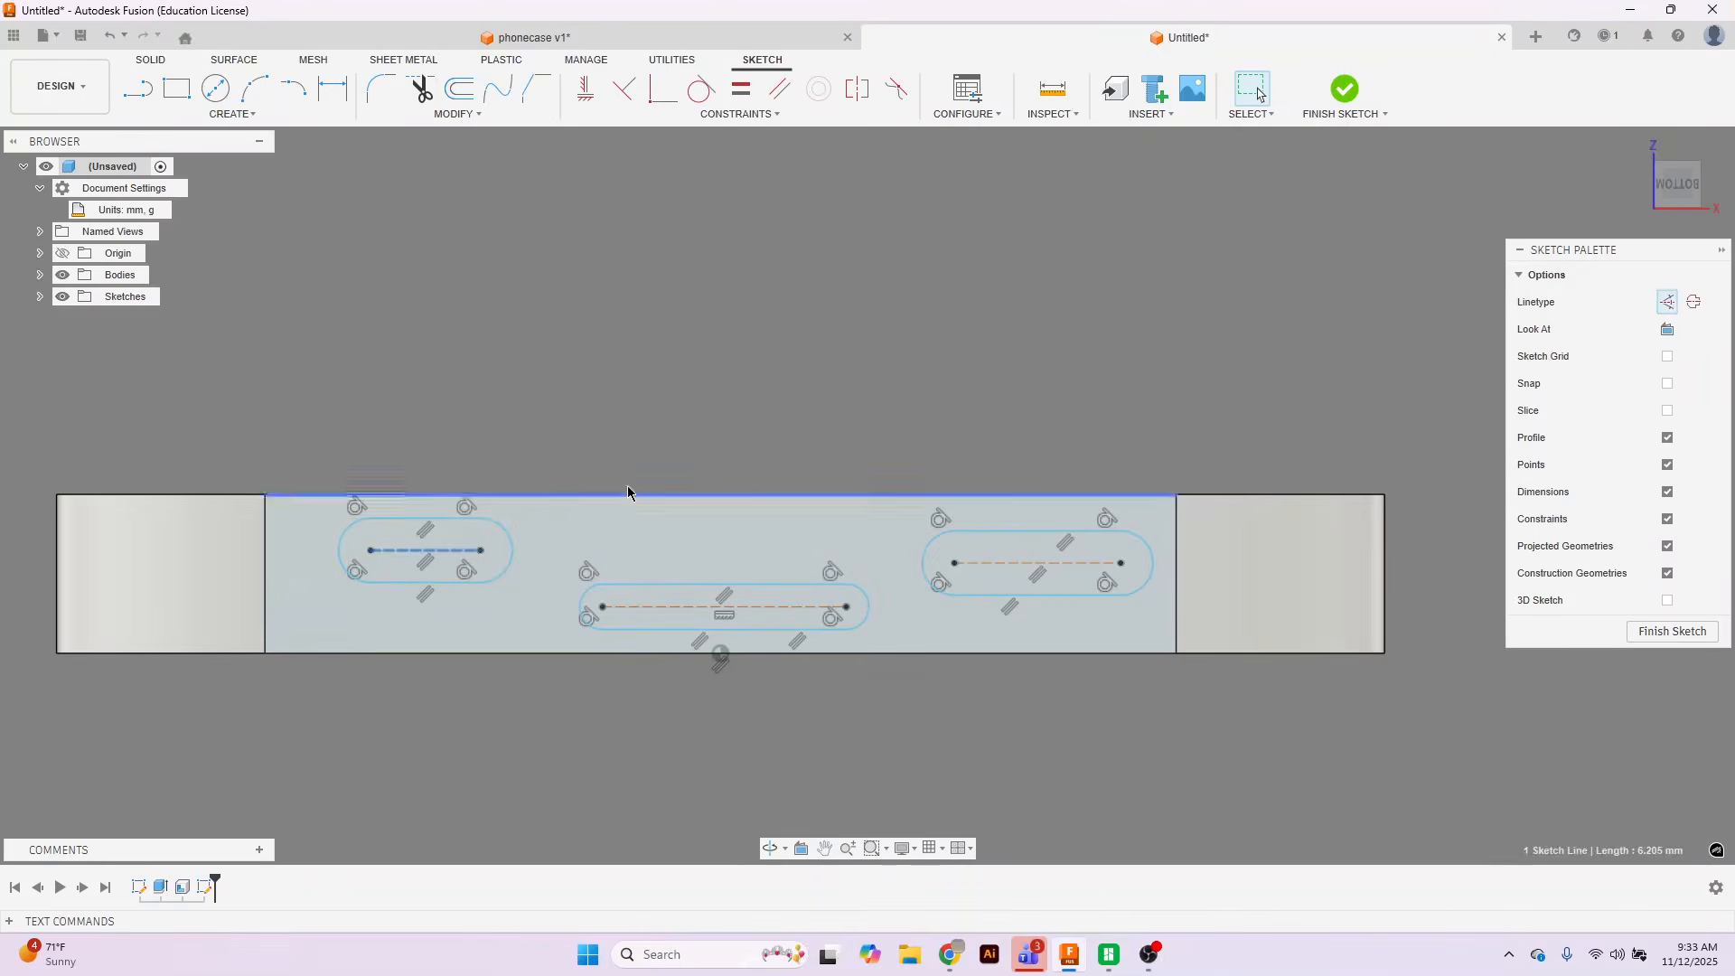
Try to align the three offset slots by constraining their centerlines to be collinear.
{"action": "left_click", "coordinate": [755, 115]}
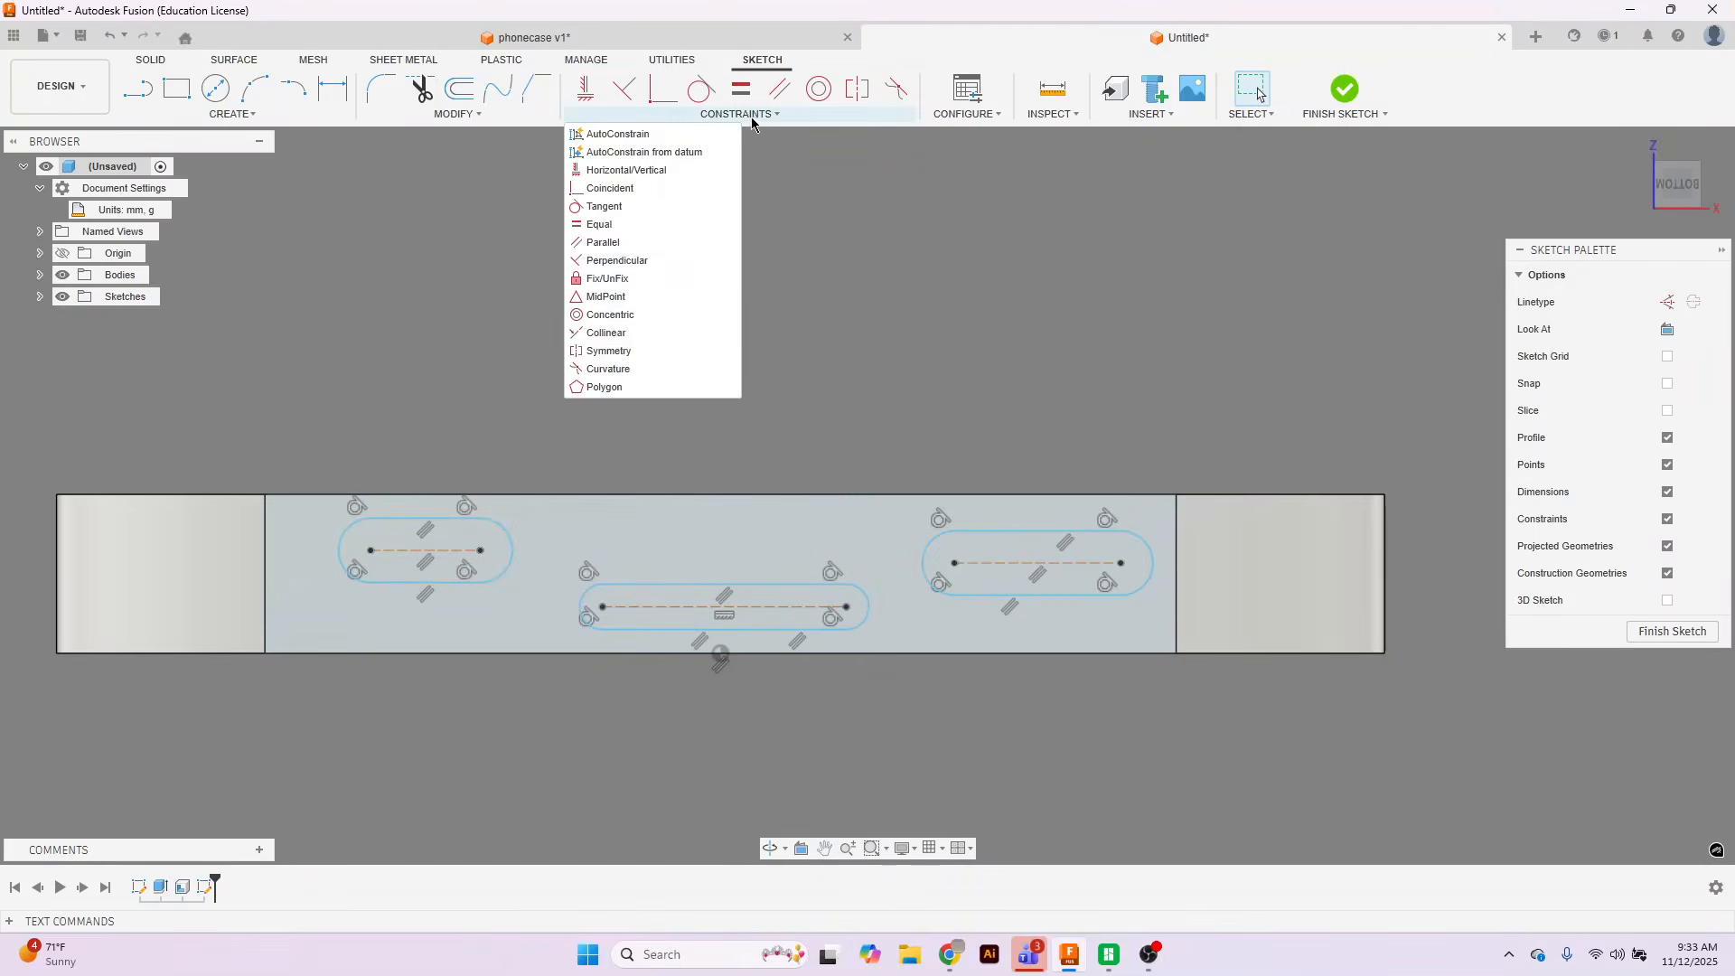
{"action": "left_click", "coordinate": [633, 333]}
{"action": "left_click", "coordinate": [452, 553]}
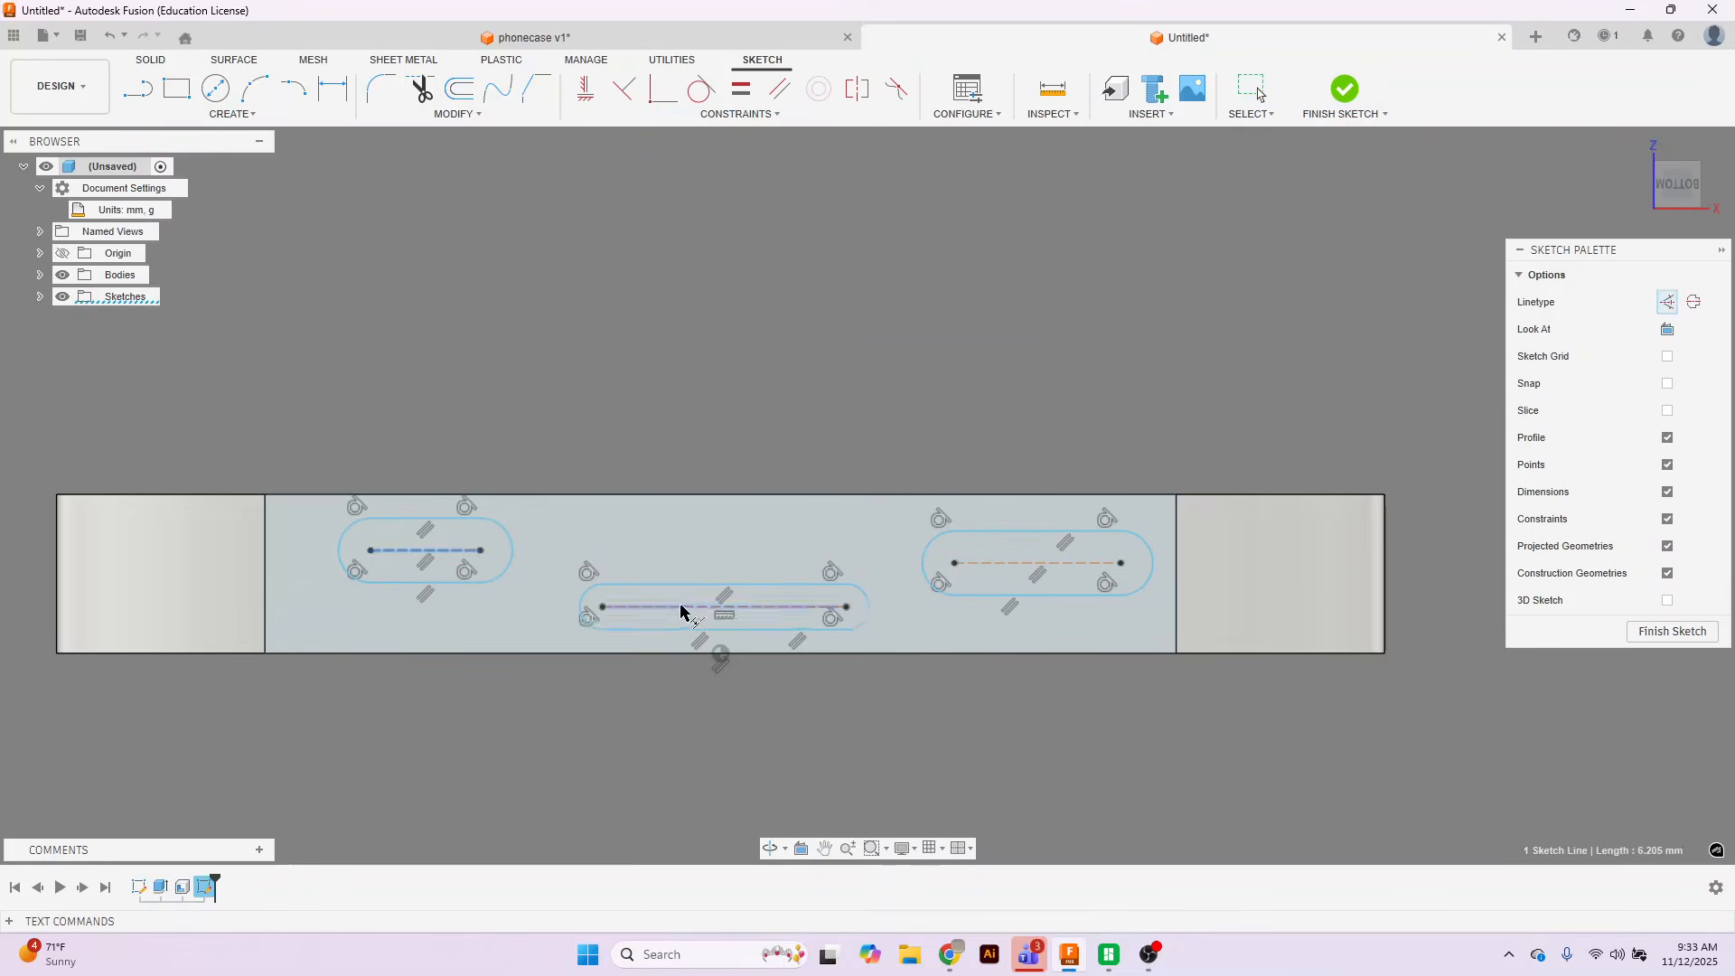
{"action": "left_click", "coordinate": [686, 607]}
{"action": "left_click", "coordinate": [993, 570]}
{"action": "left_click", "coordinate": [763, 553]}
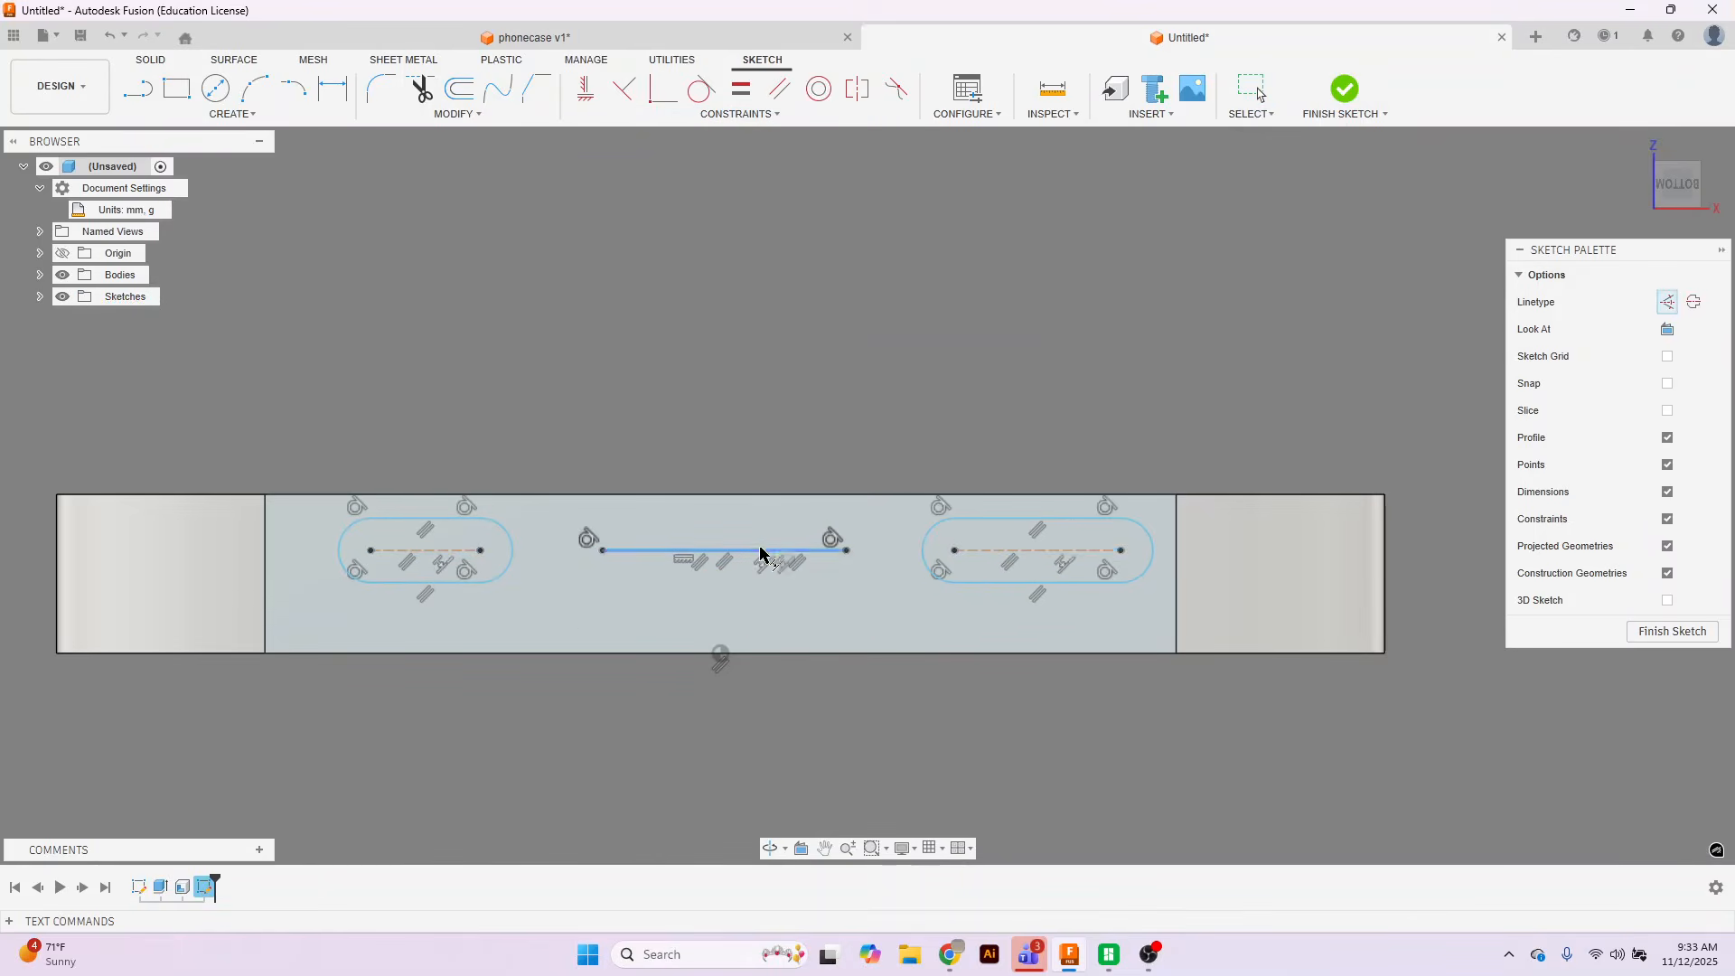
{"action": "scroll", "coordinate": [707, 395], "scroll_direction": "up", "scroll_amount": 2}
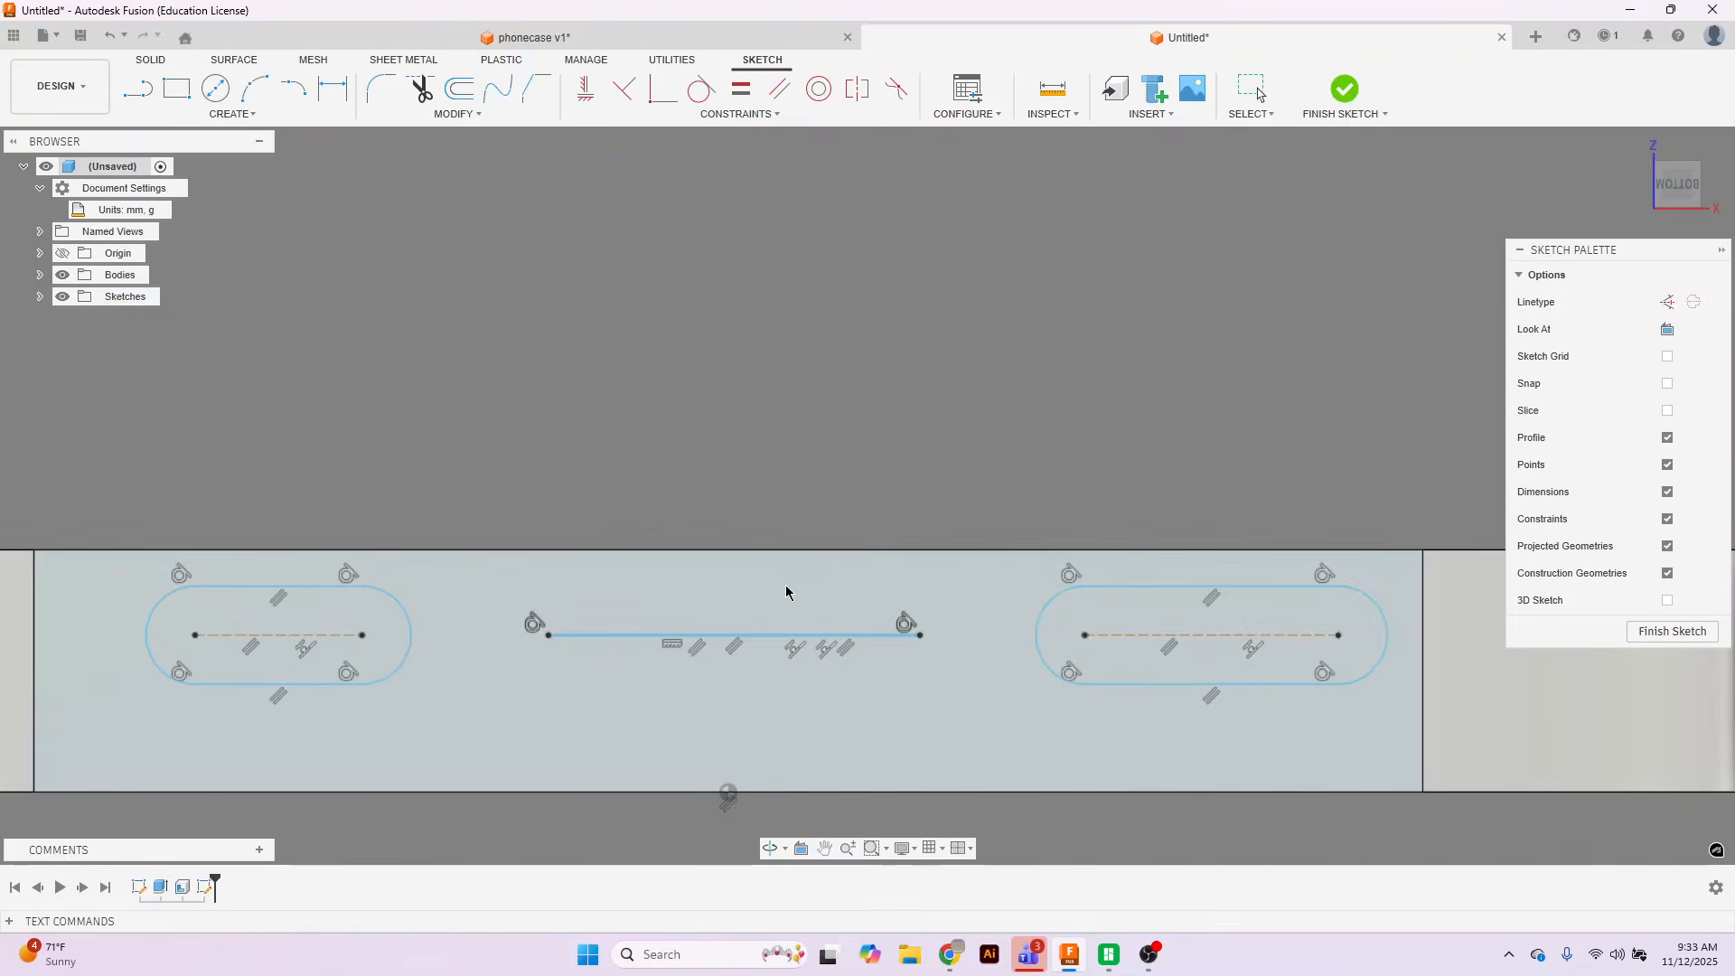
{"action": "key", "text": "Escape"}
{"action": "mouse_move", "coordinate": [739, 636]}
{"action": "left_mouse_down"}
{"action": "mouse_move", "coordinate": [742, 660]}
{"action": "mouse_move", "coordinate": [747, 631]}
{"action": "left_mouse_up"}
Undo the collinear constraints between the three slot centerlines.
{"action": "left_click", "coordinate": [110, 36]}
{"action": "left_click", "coordinate": [108, 38]}
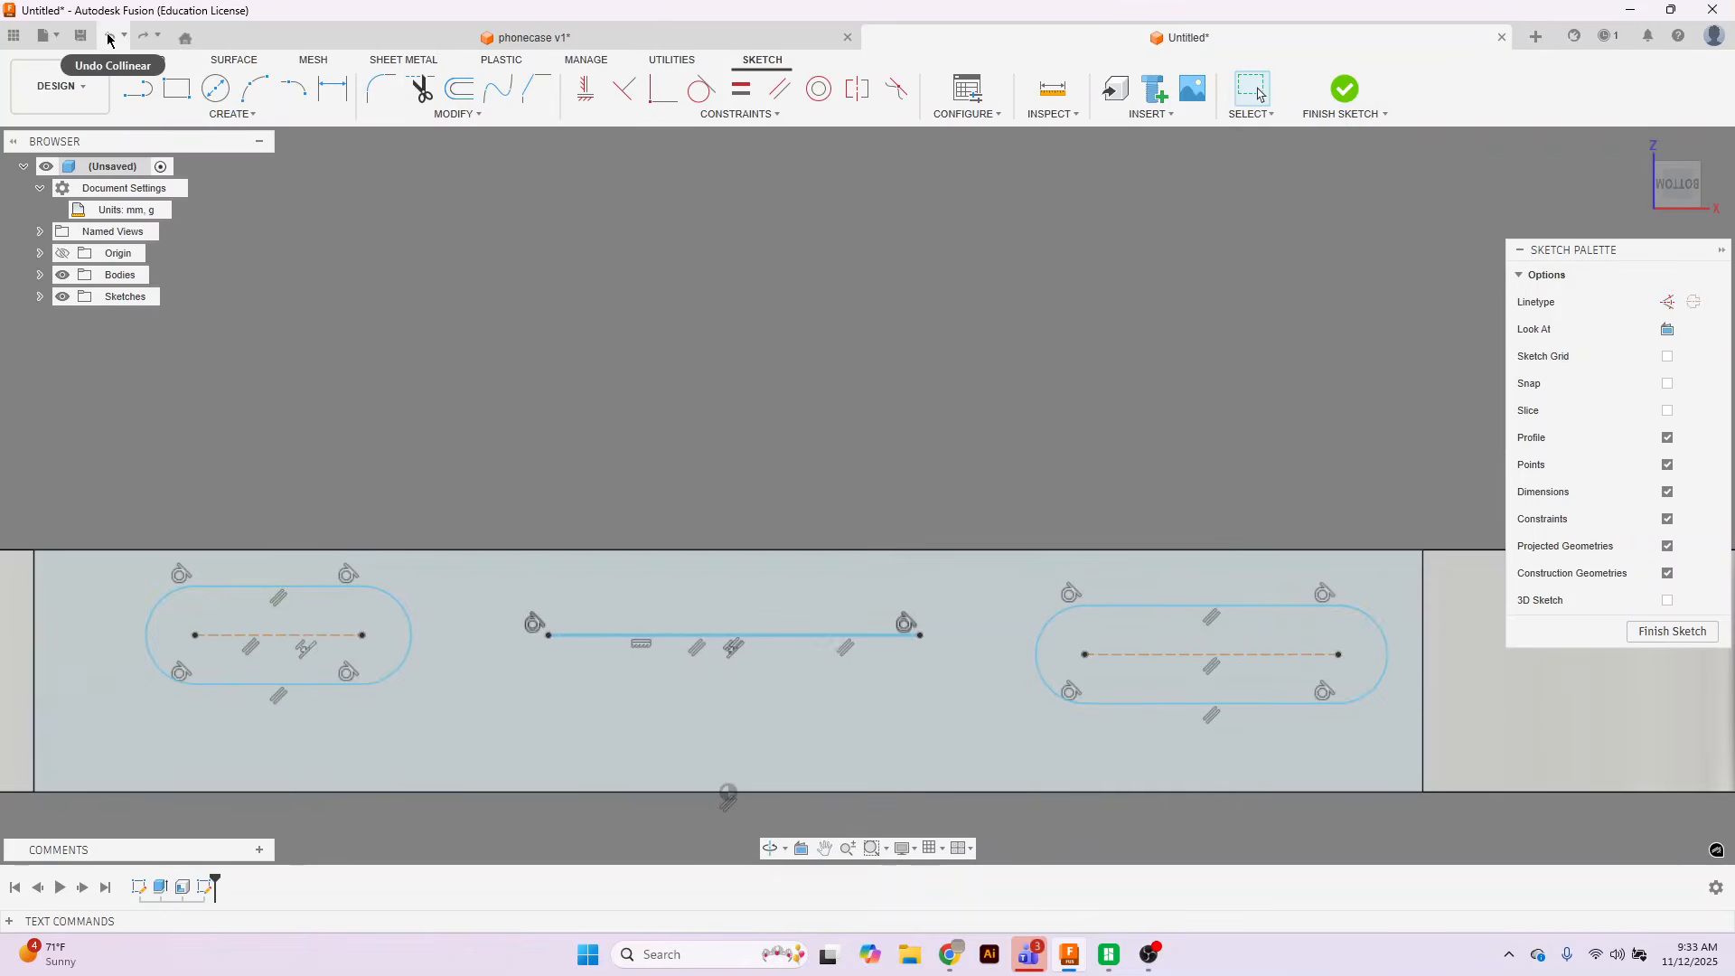
{"action": "left_click", "coordinate": [108, 38]}
Try to make the middle slot's centerline collinear with the left slot's, and pull the flattened middle slot open again.
{"action": "left_click", "coordinate": [739, 114]}
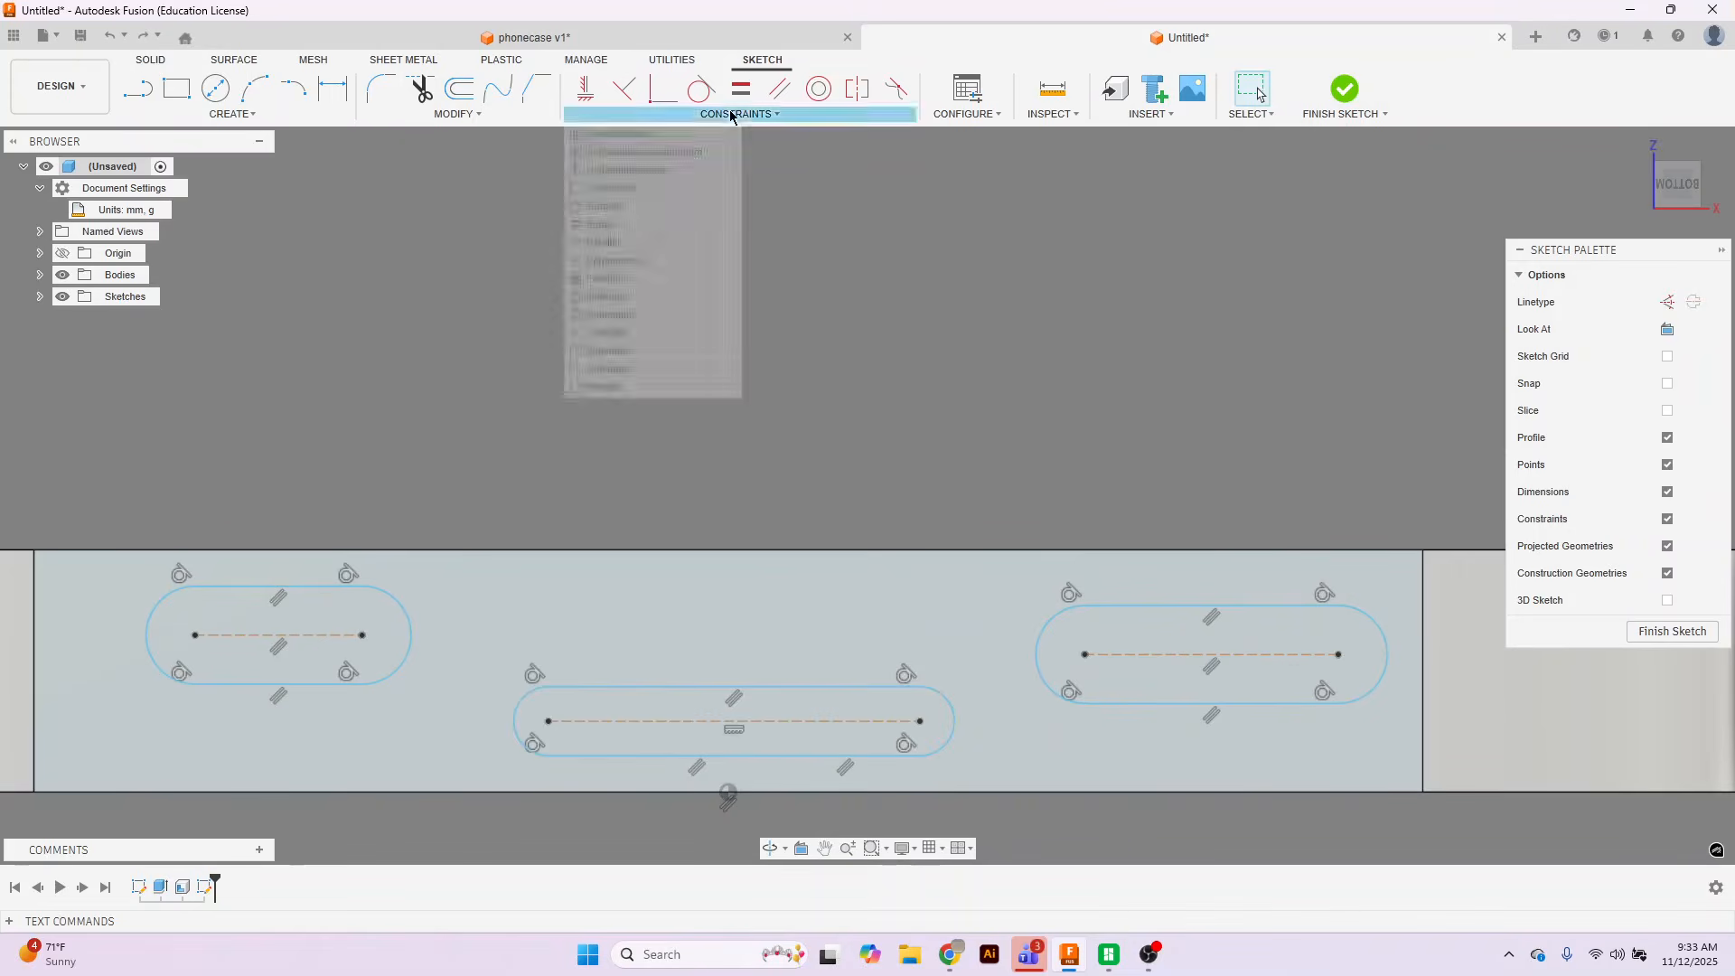
{"action": "left_click", "coordinate": [624, 334]}
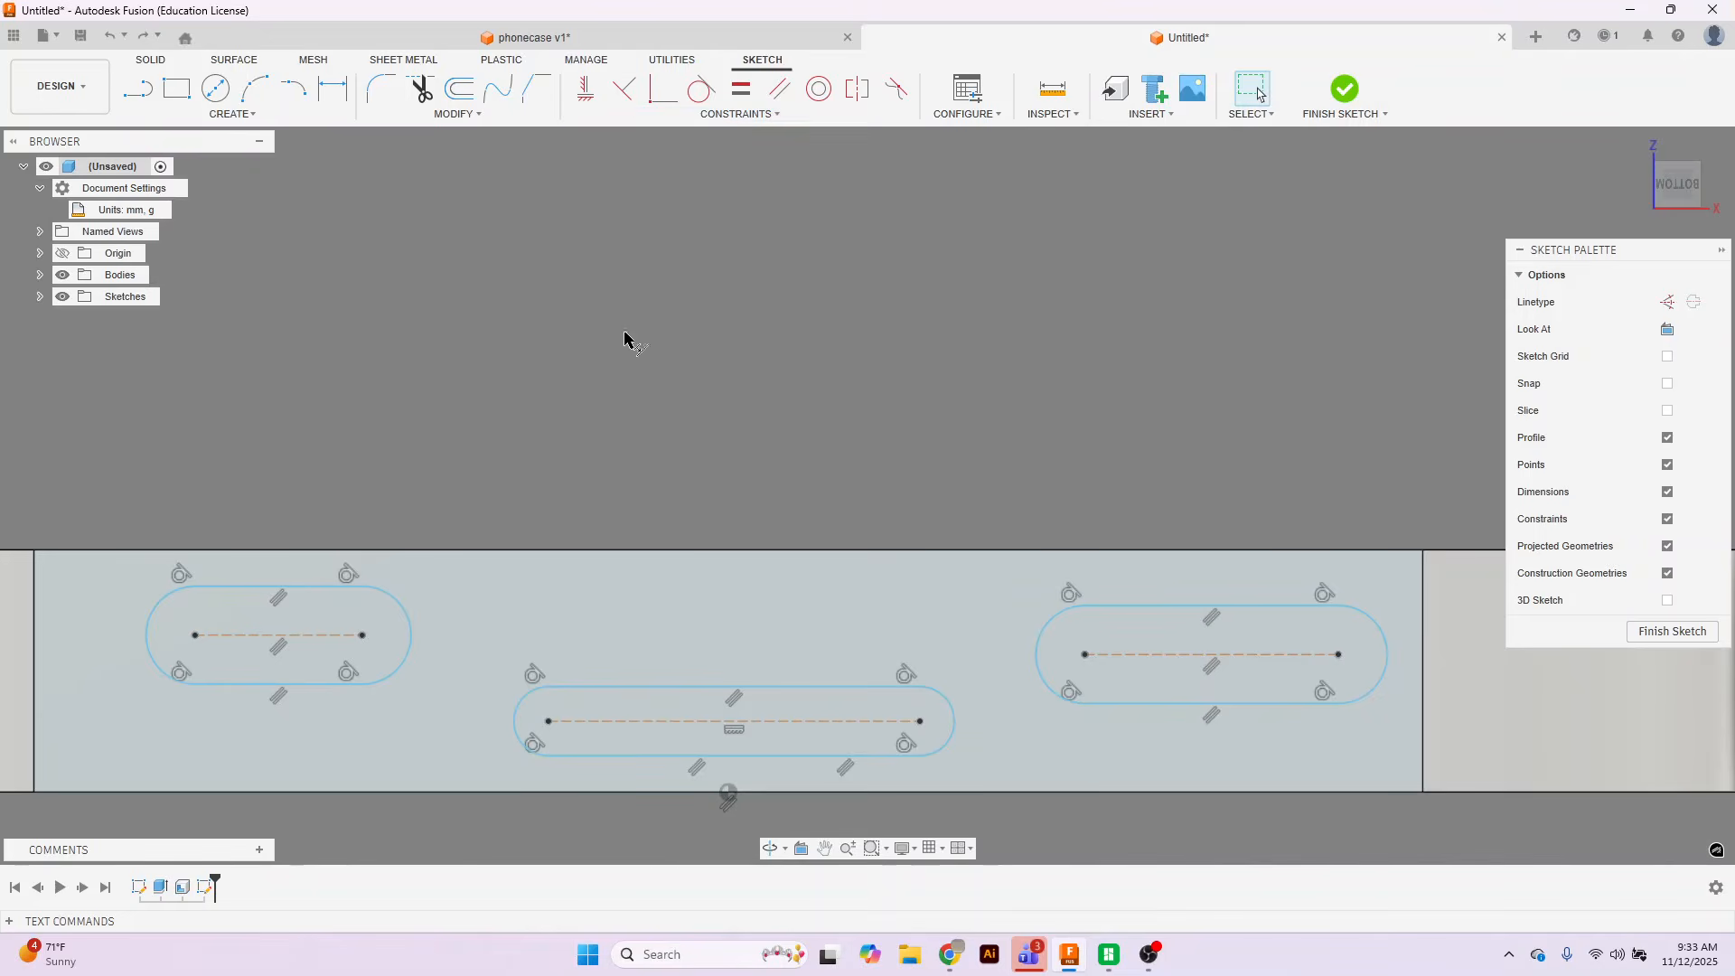
{"action": "left_click", "coordinate": [331, 637]}
{"action": "left_click", "coordinate": [726, 721]}
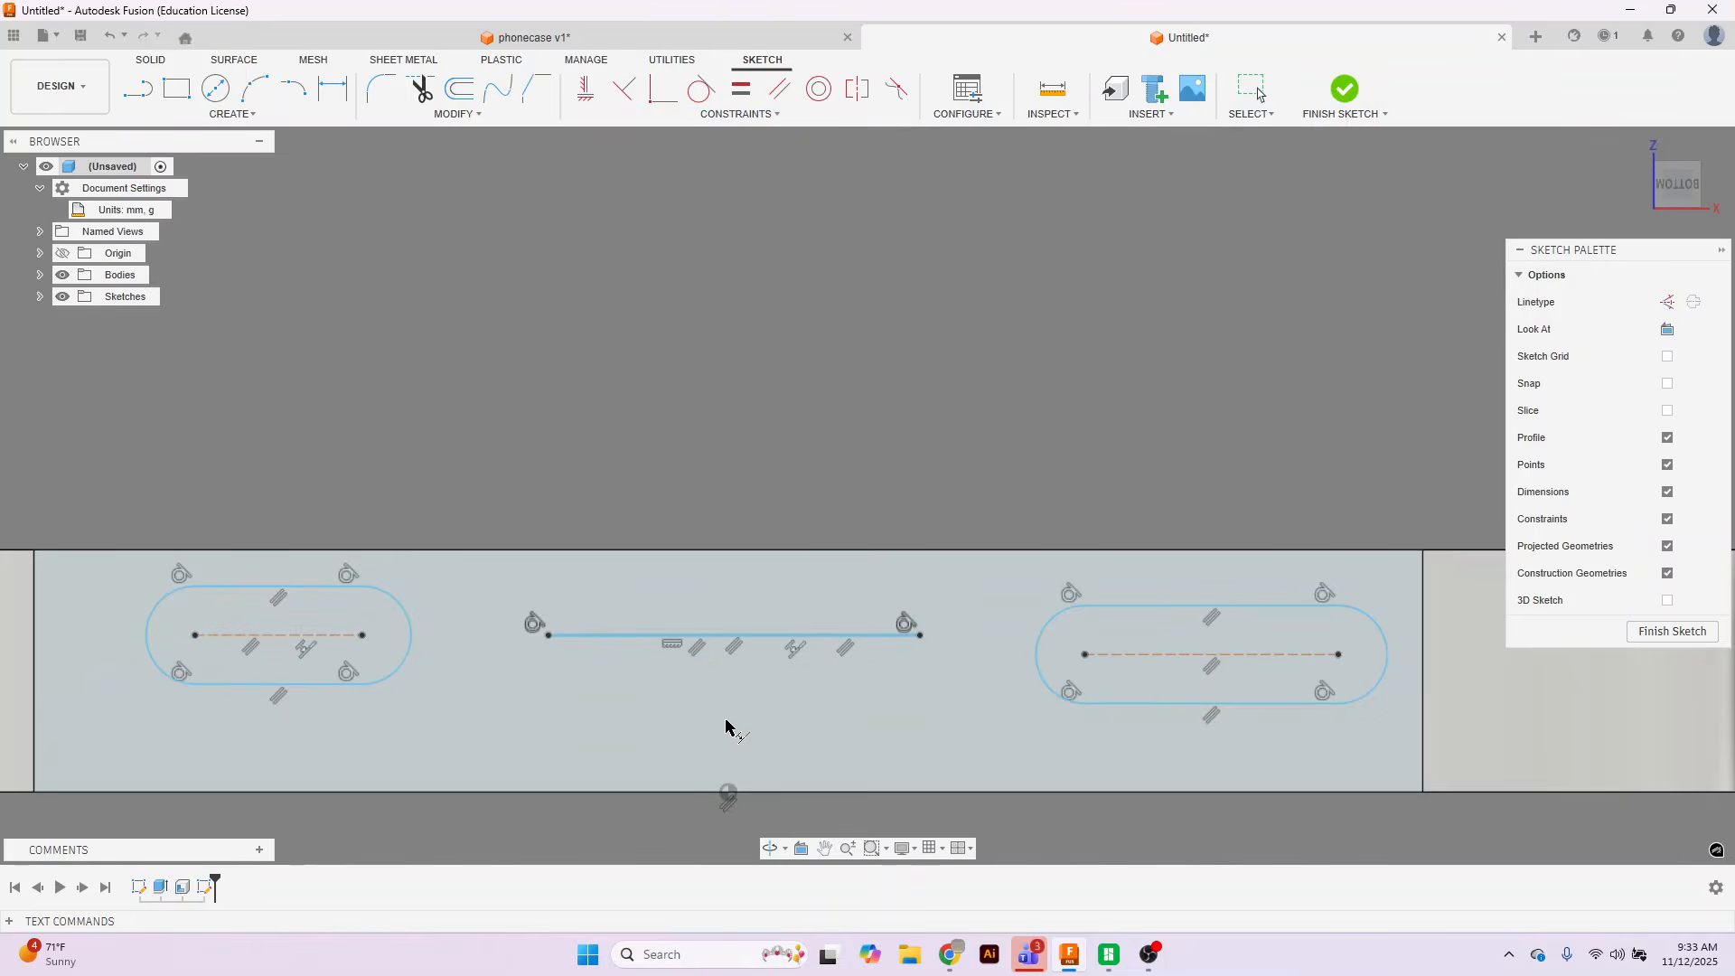
{"action": "scroll", "coordinate": [1064, 636], "scroll_direction": "up", "scroll_amount": 6}
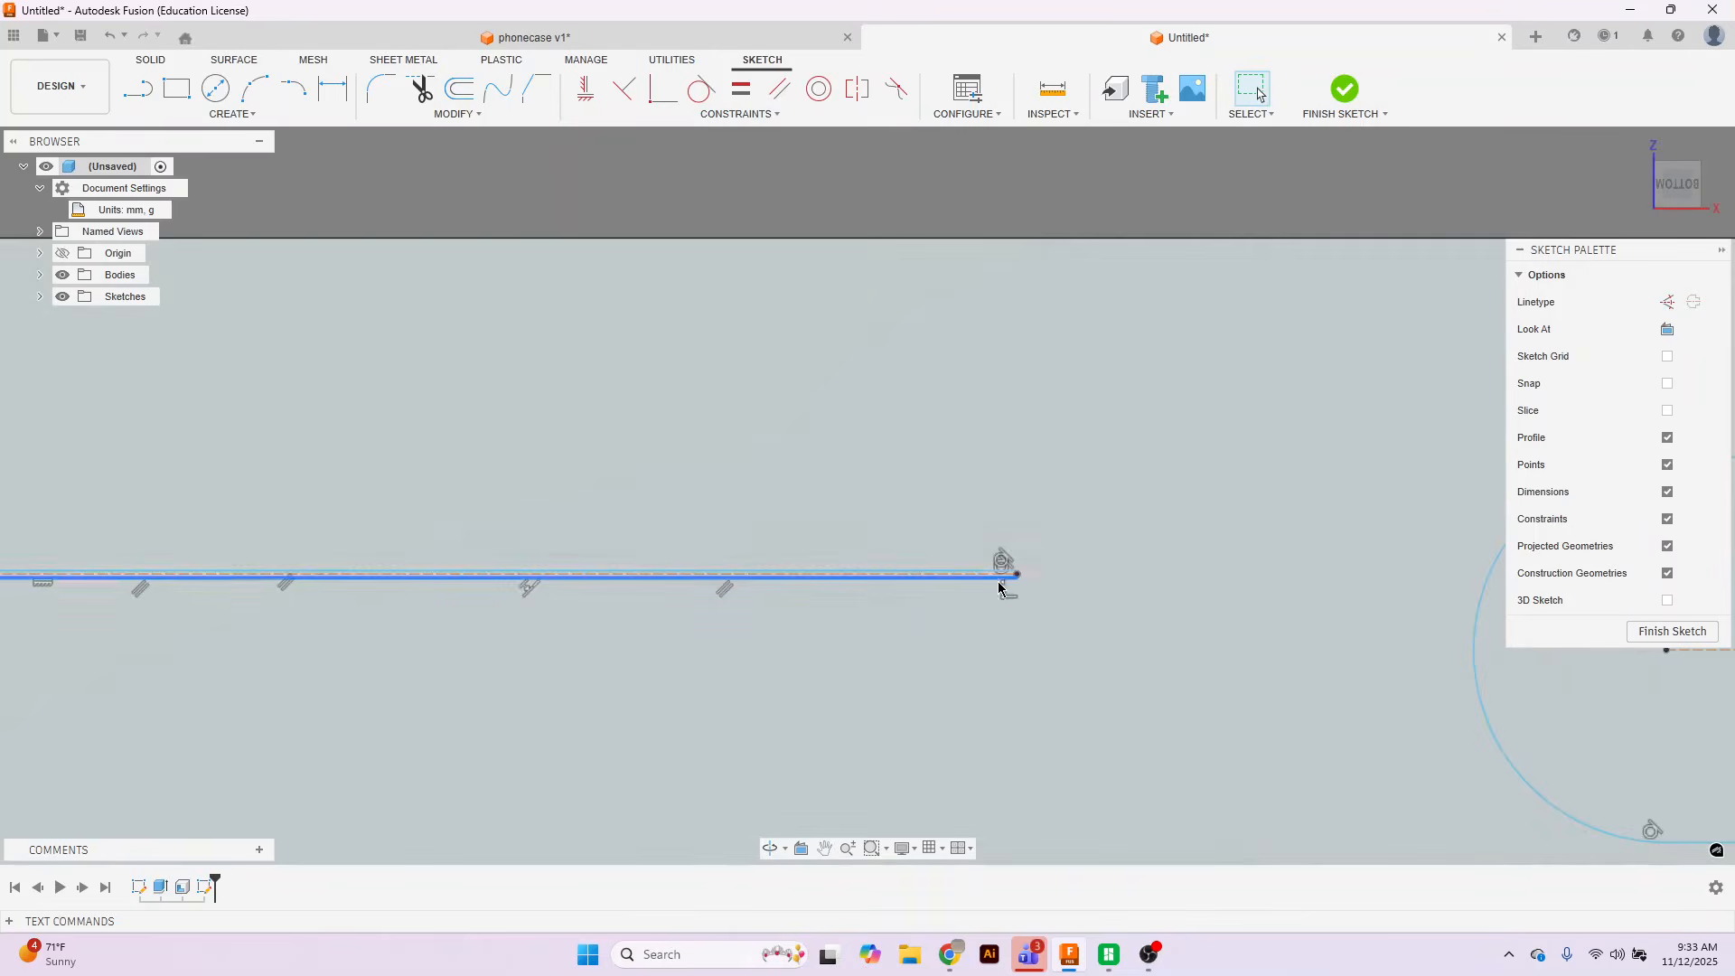
{"action": "mouse_move", "coordinate": [1010, 580]}
{"action": "left_mouse_down"}
{"action": "mouse_move", "coordinate": [1031, 649]}
{"action": "mouse_move", "coordinate": [1038, 615]}
{"action": "left_mouse_up"}
{"action": "scroll", "coordinate": [1039, 652], "scroll_direction": "up", "scroll_amount": 5}
{"action": "scroll", "coordinate": [1039, 652], "scroll_direction": "down", "scroll_amount": 6}
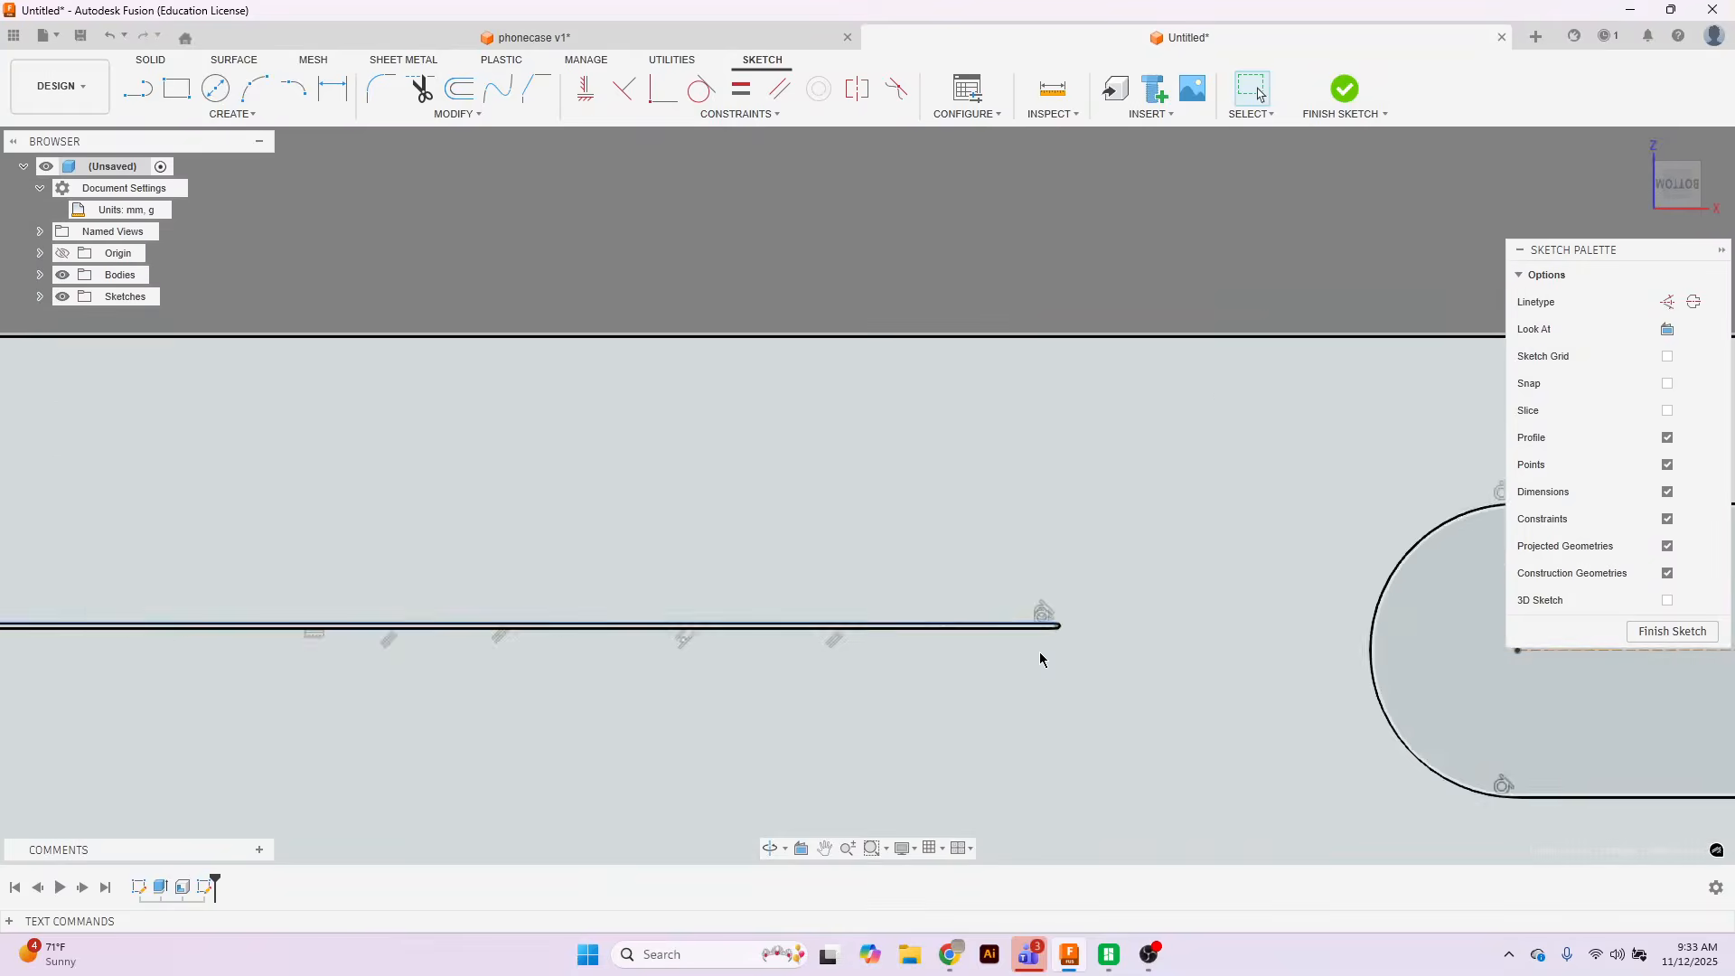
{"action": "scroll", "coordinate": [1039, 652], "scroll_direction": "down", "scroll_amount": 4}
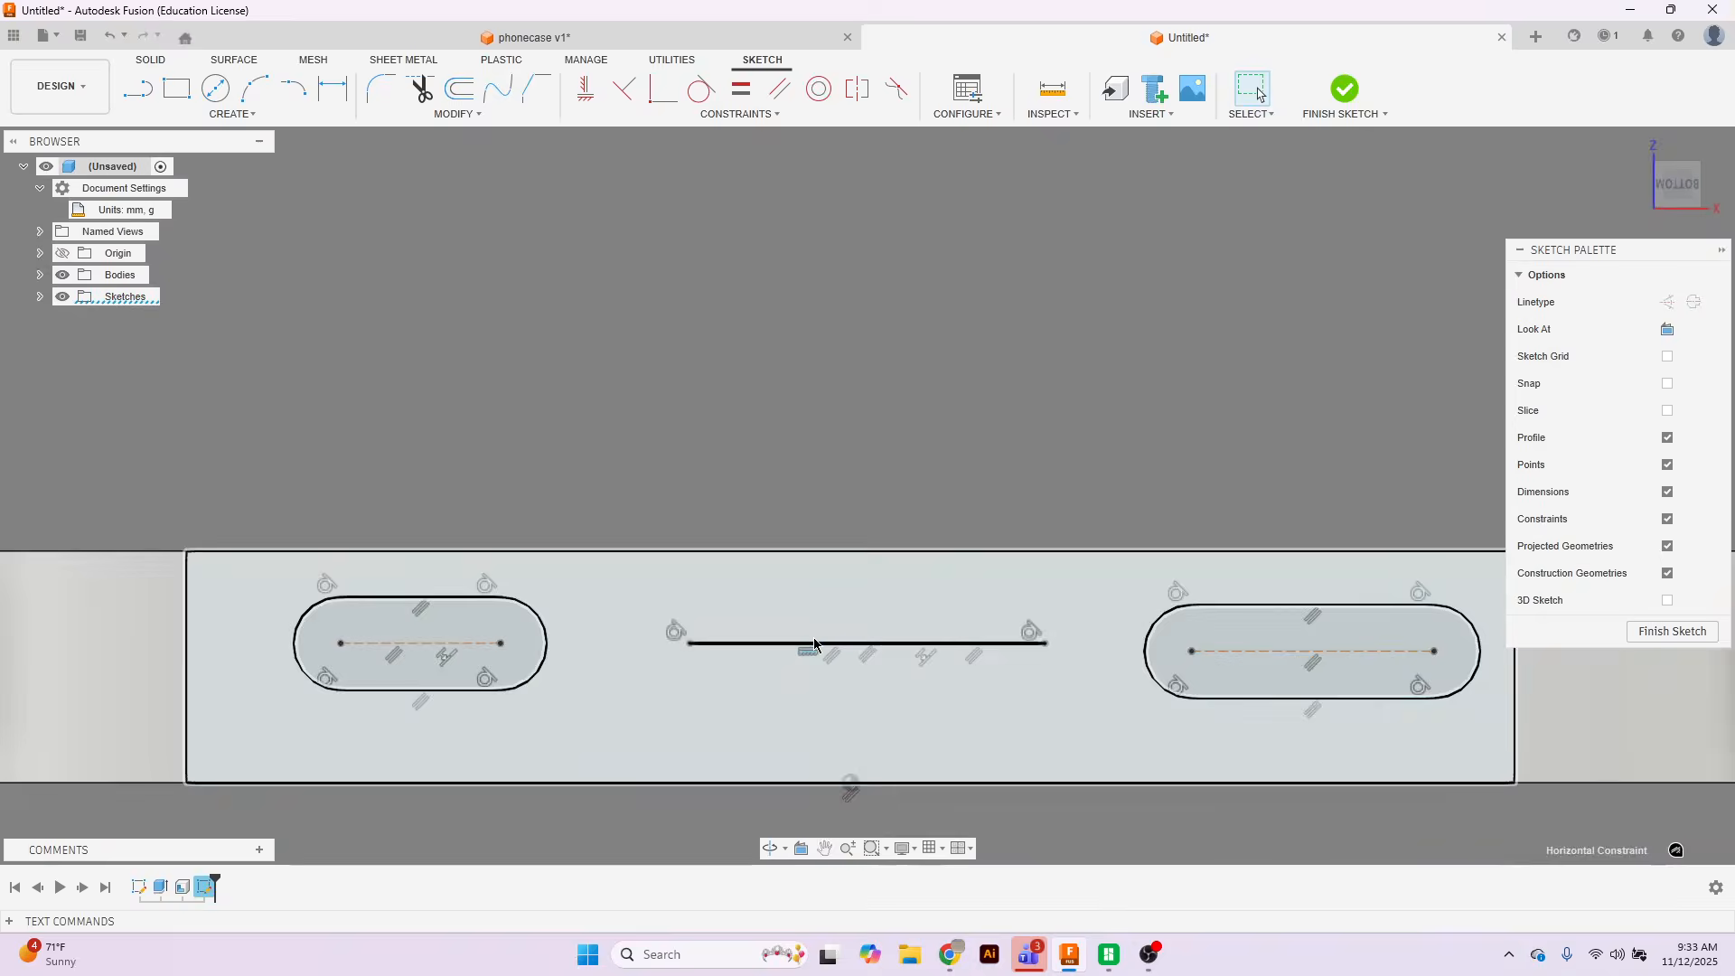
Delete the collapsed middle slot's edges and centerline from the sketch.
{"action": "left_click", "coordinate": [819, 643]}
{"action": "key", "text": "Delete"}
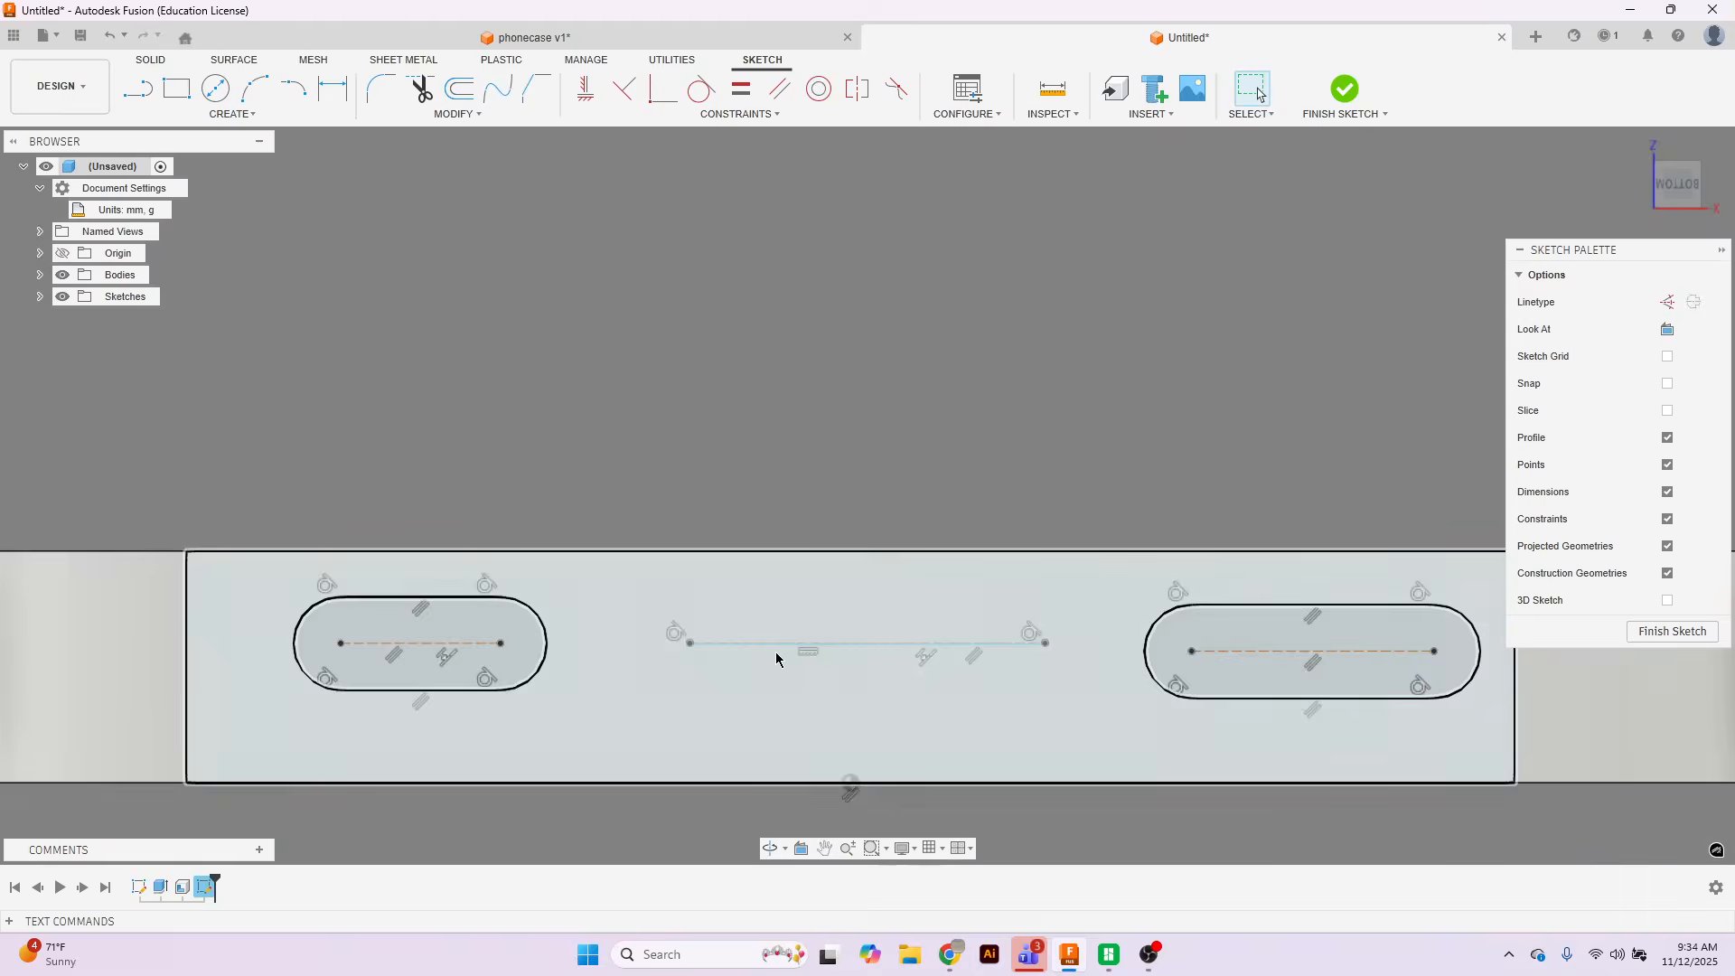
{"action": "left_click", "coordinate": [713, 643]}
{"action": "key", "text": "x"}
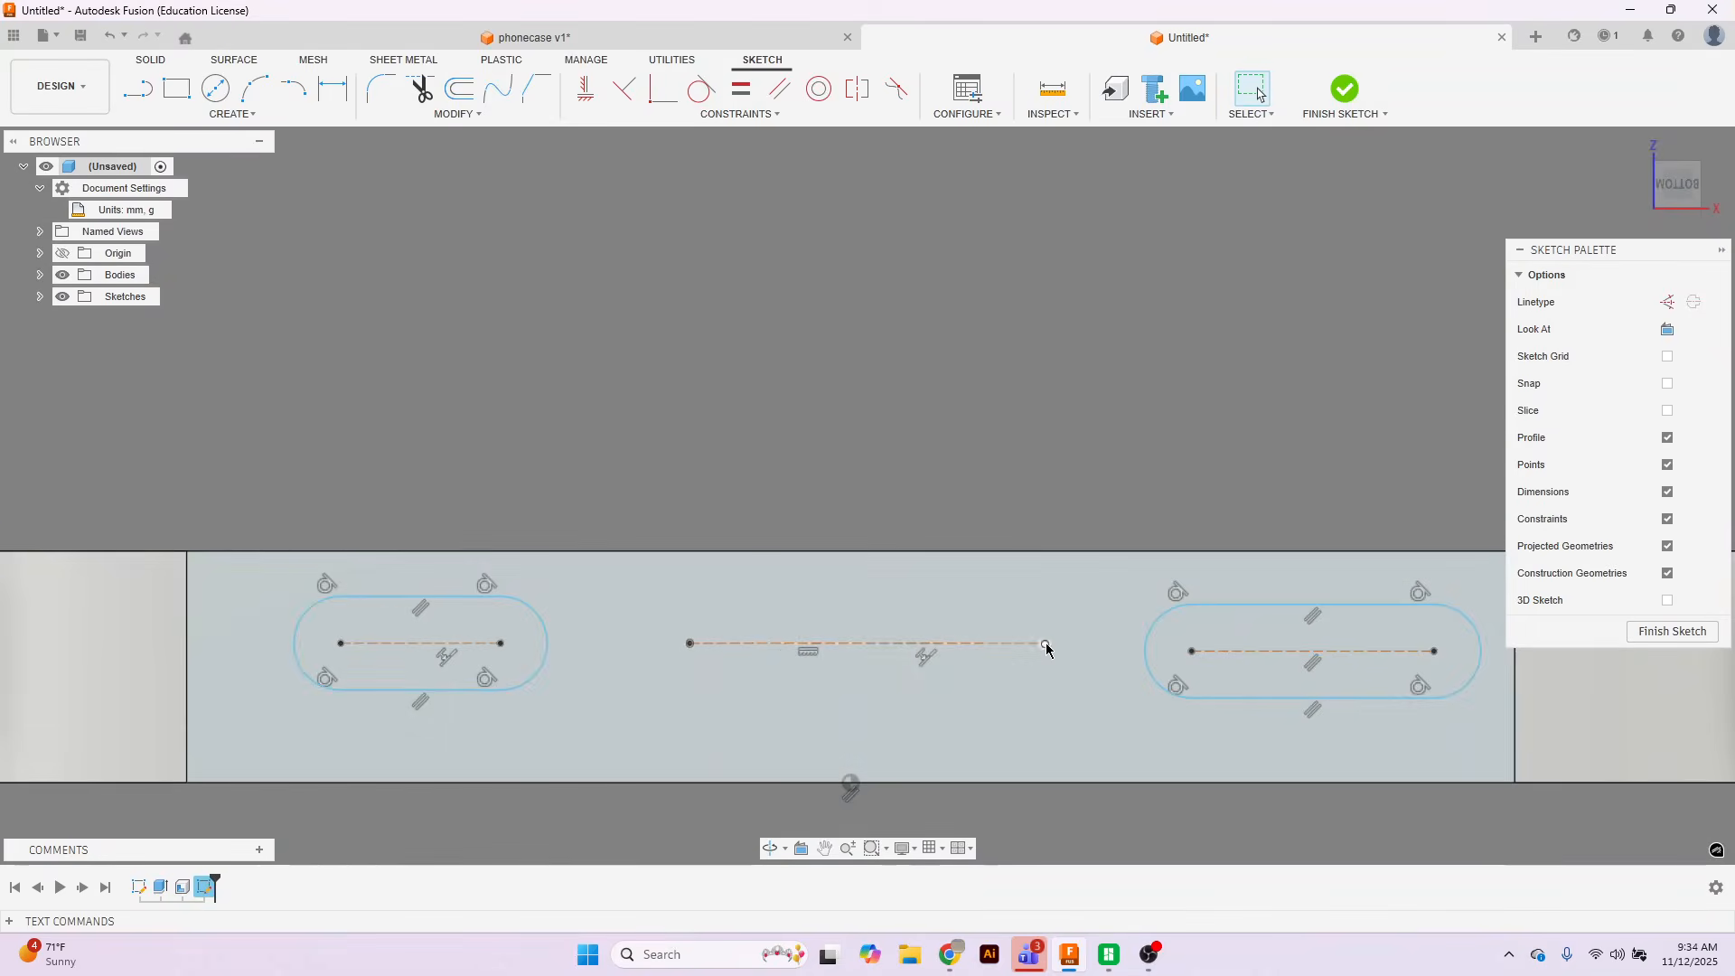
{"action": "left_click", "coordinate": [994, 645]}
{"action": "key", "text": "Delete"}
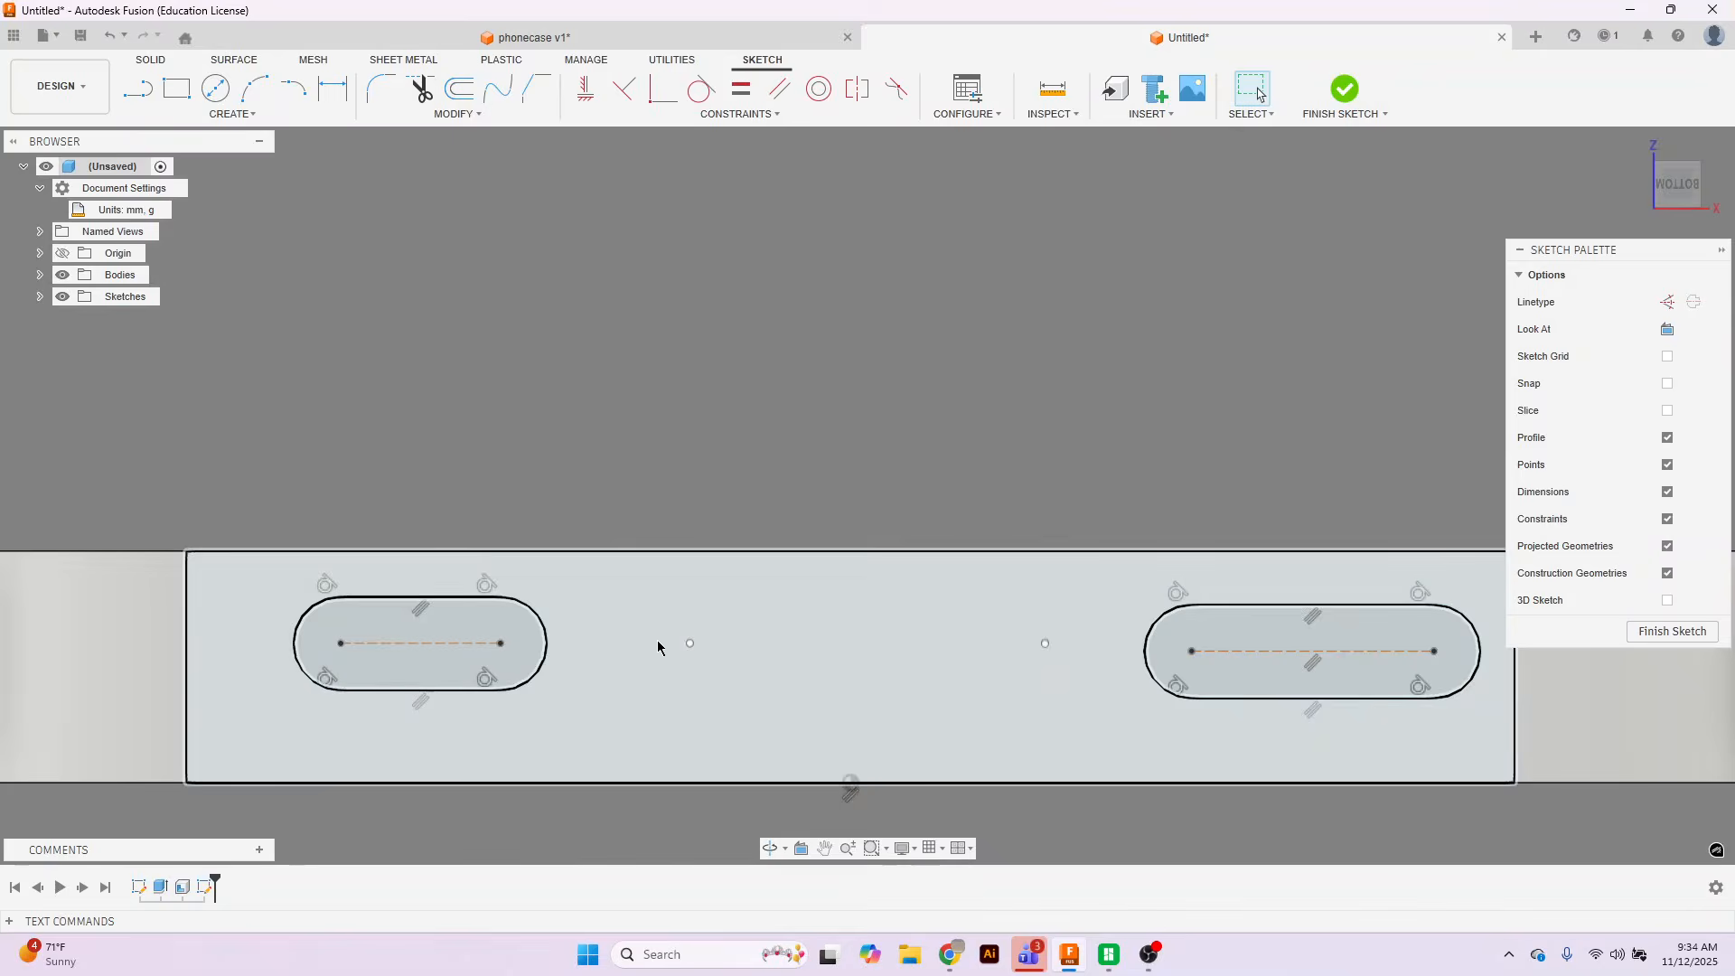
{"action": "scroll", "coordinate": [772, 561], "scroll_direction": "down", "scroll_amount": 4}
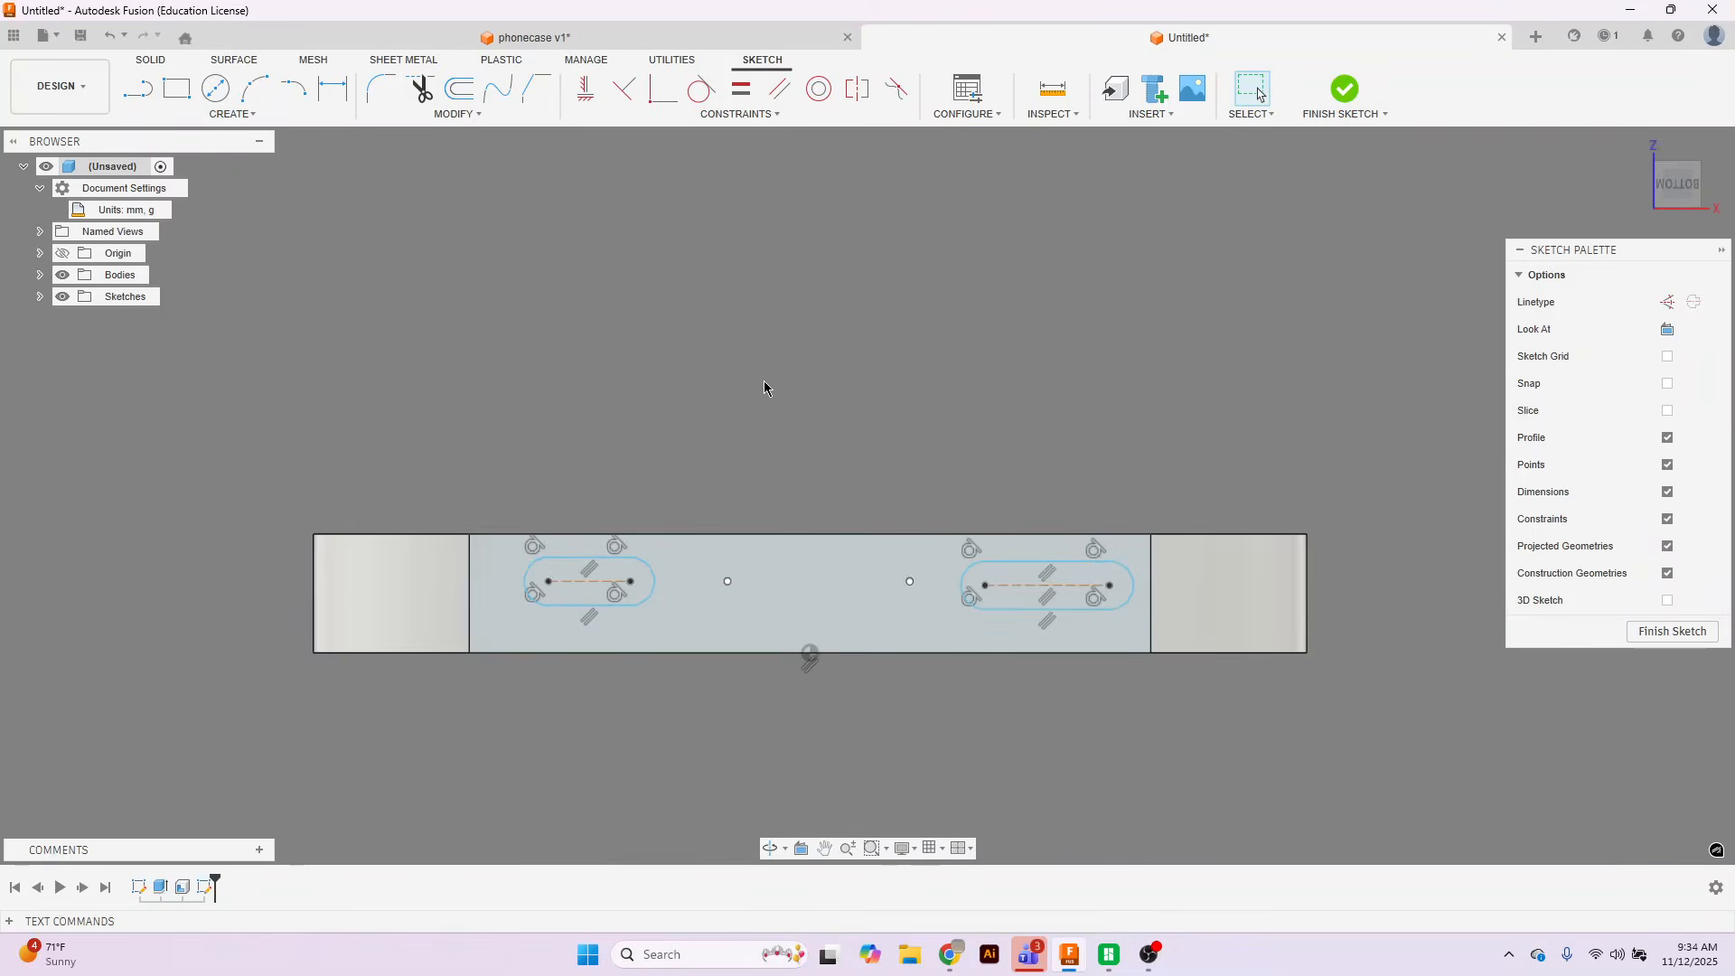
Draw a new horizontal center-to-center slot between the two remaining slots on the end face.
{"action": "left_click", "coordinate": [233, 114]}
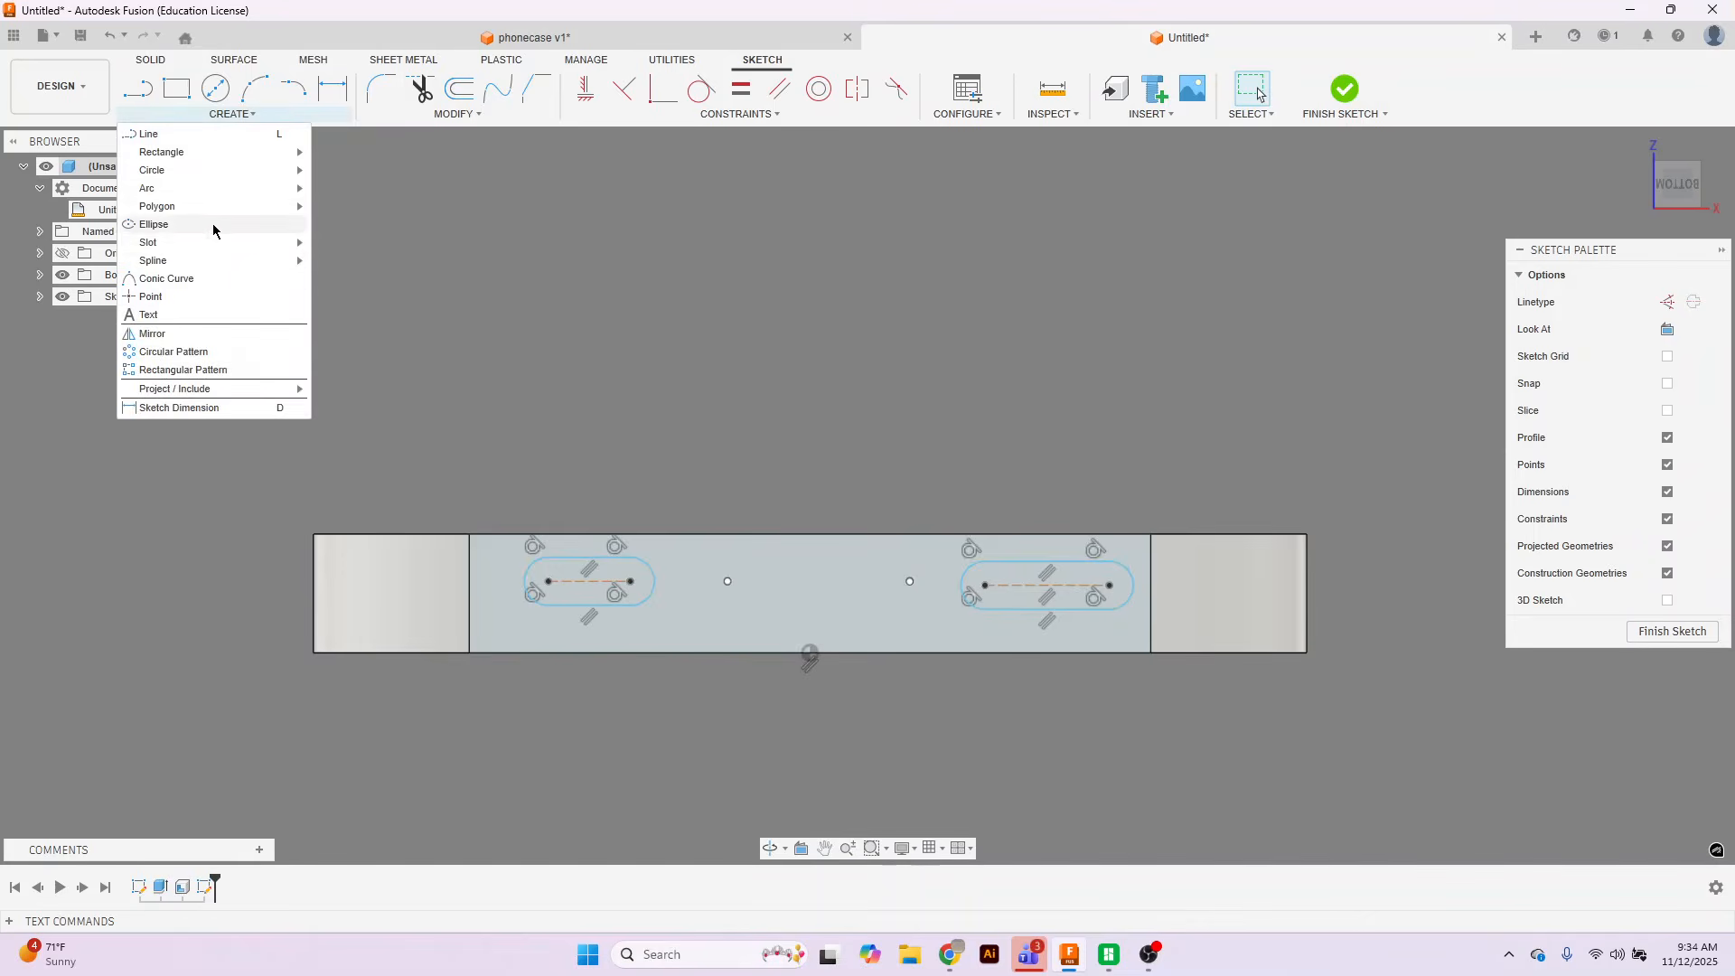
{"action": "mouse_move", "coordinate": [210, 244]}
{"action": "left_click", "coordinate": [342, 242]}
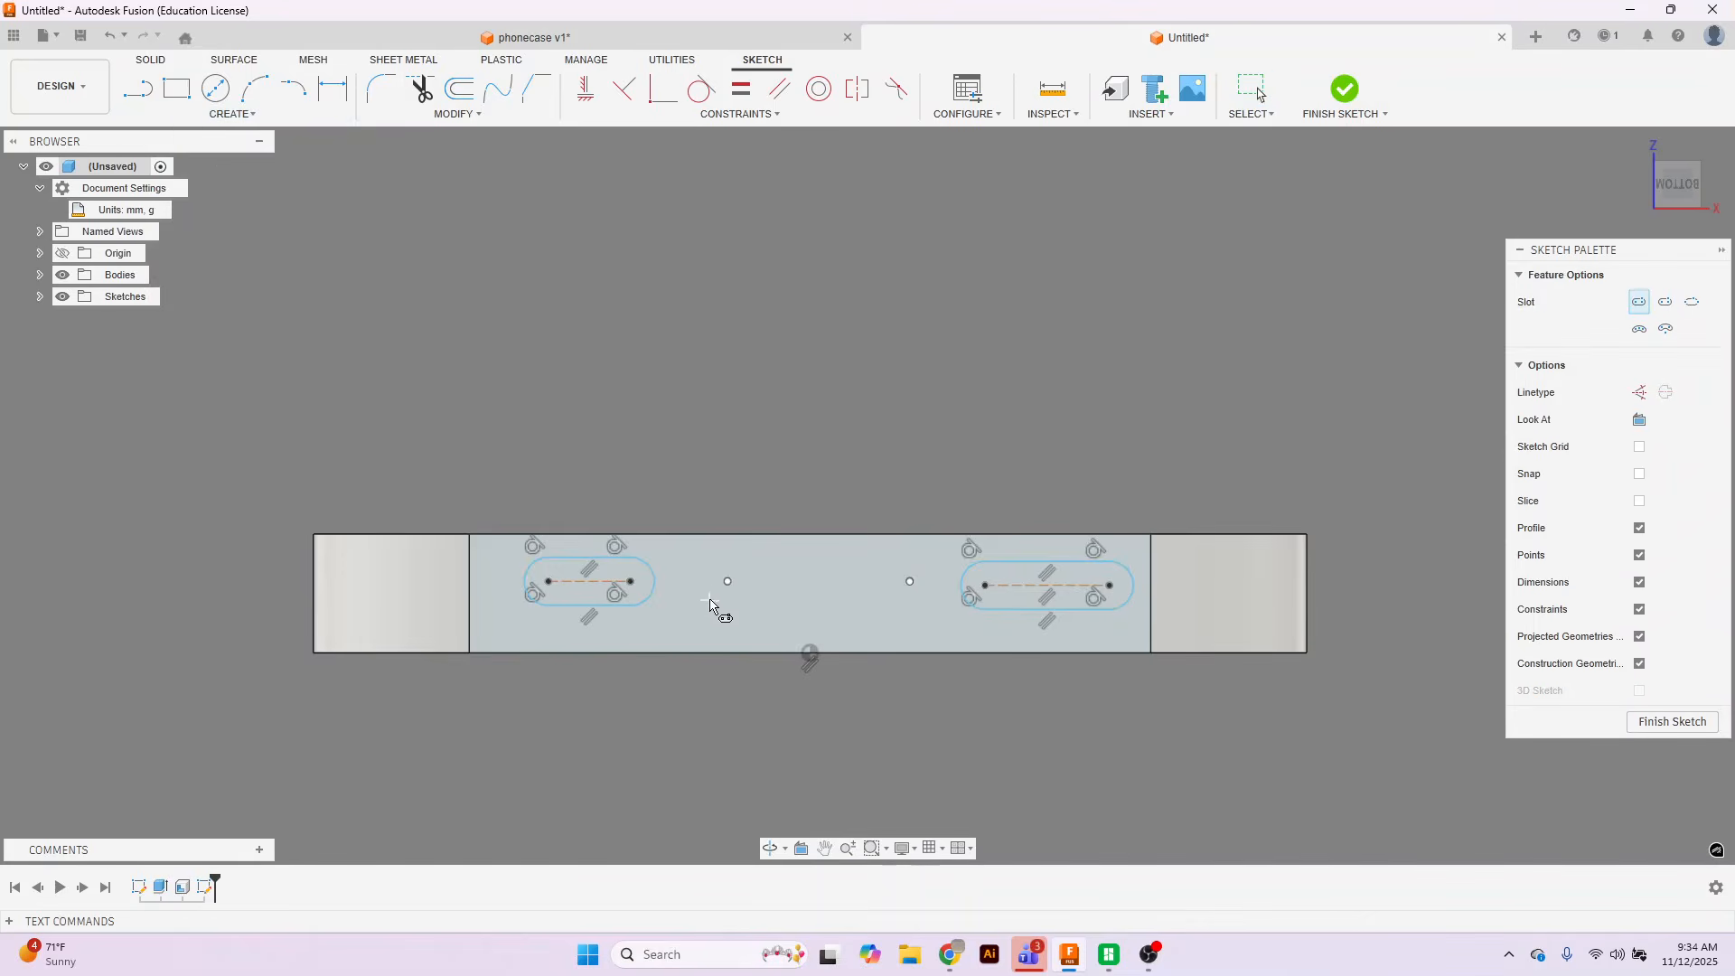
{"action": "left_click", "coordinate": [703, 594]}
{"action": "left_click", "coordinate": [890, 595]}
{"action": "left_click", "coordinate": [884, 615]}
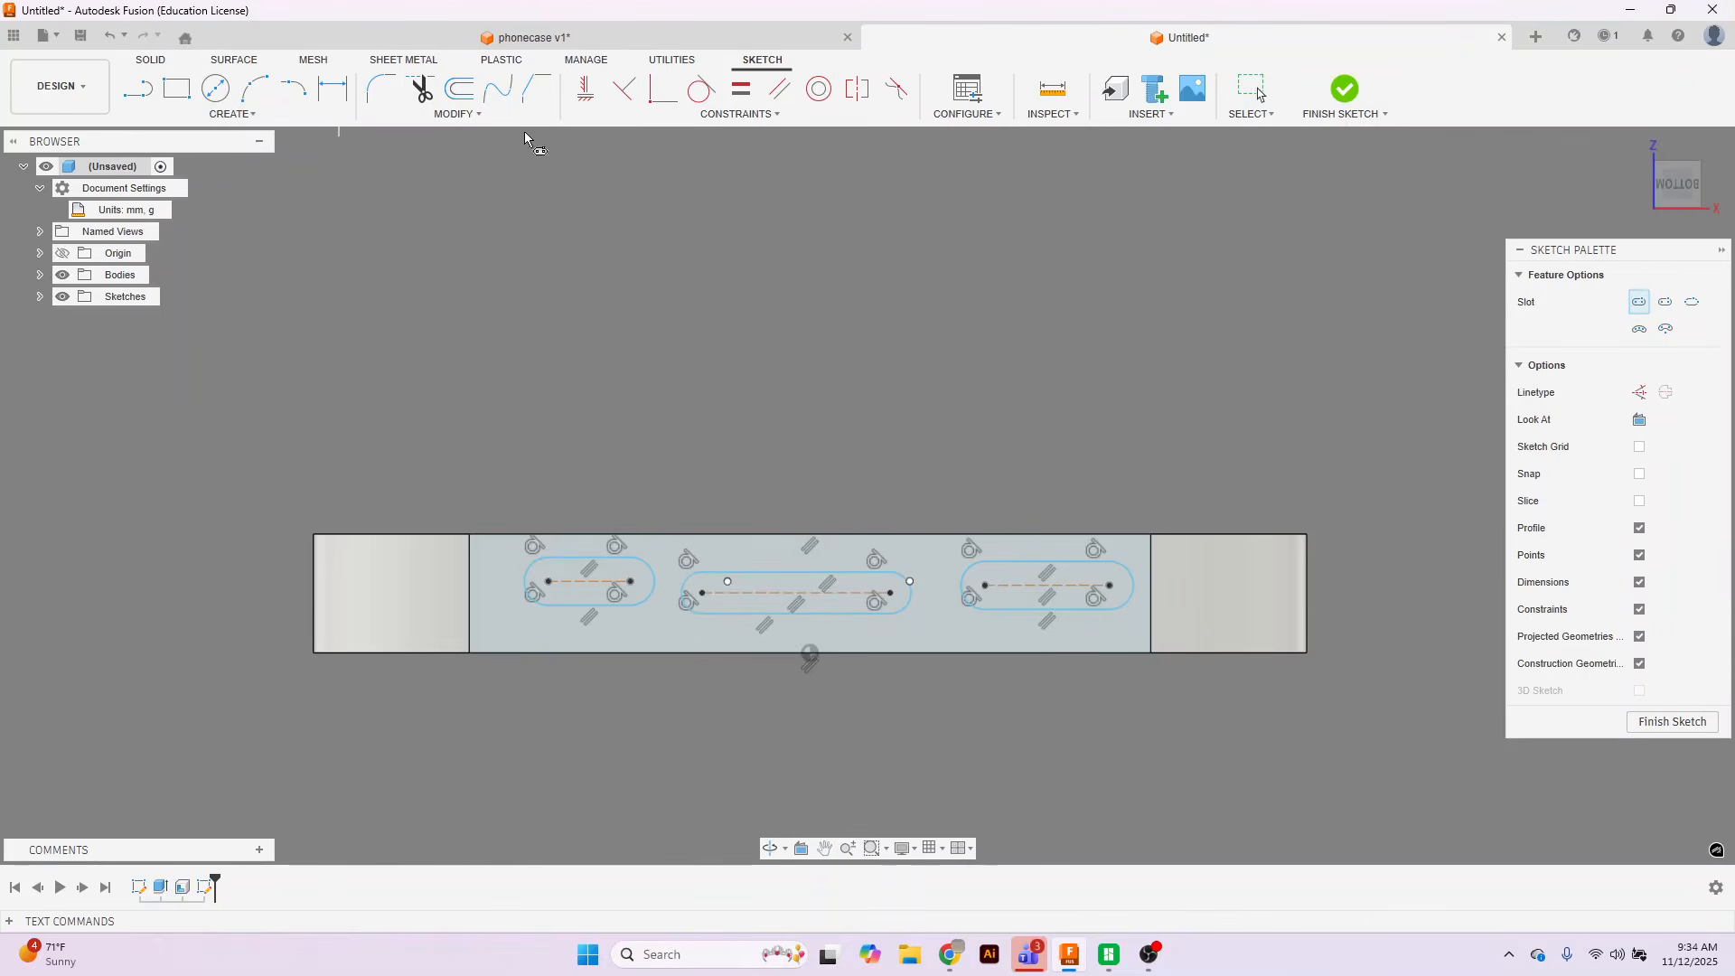
Constrain the centerlines of the left and right slots to be collinear with the new middle slot's centerline.
{"action": "left_click", "coordinate": [739, 114]}
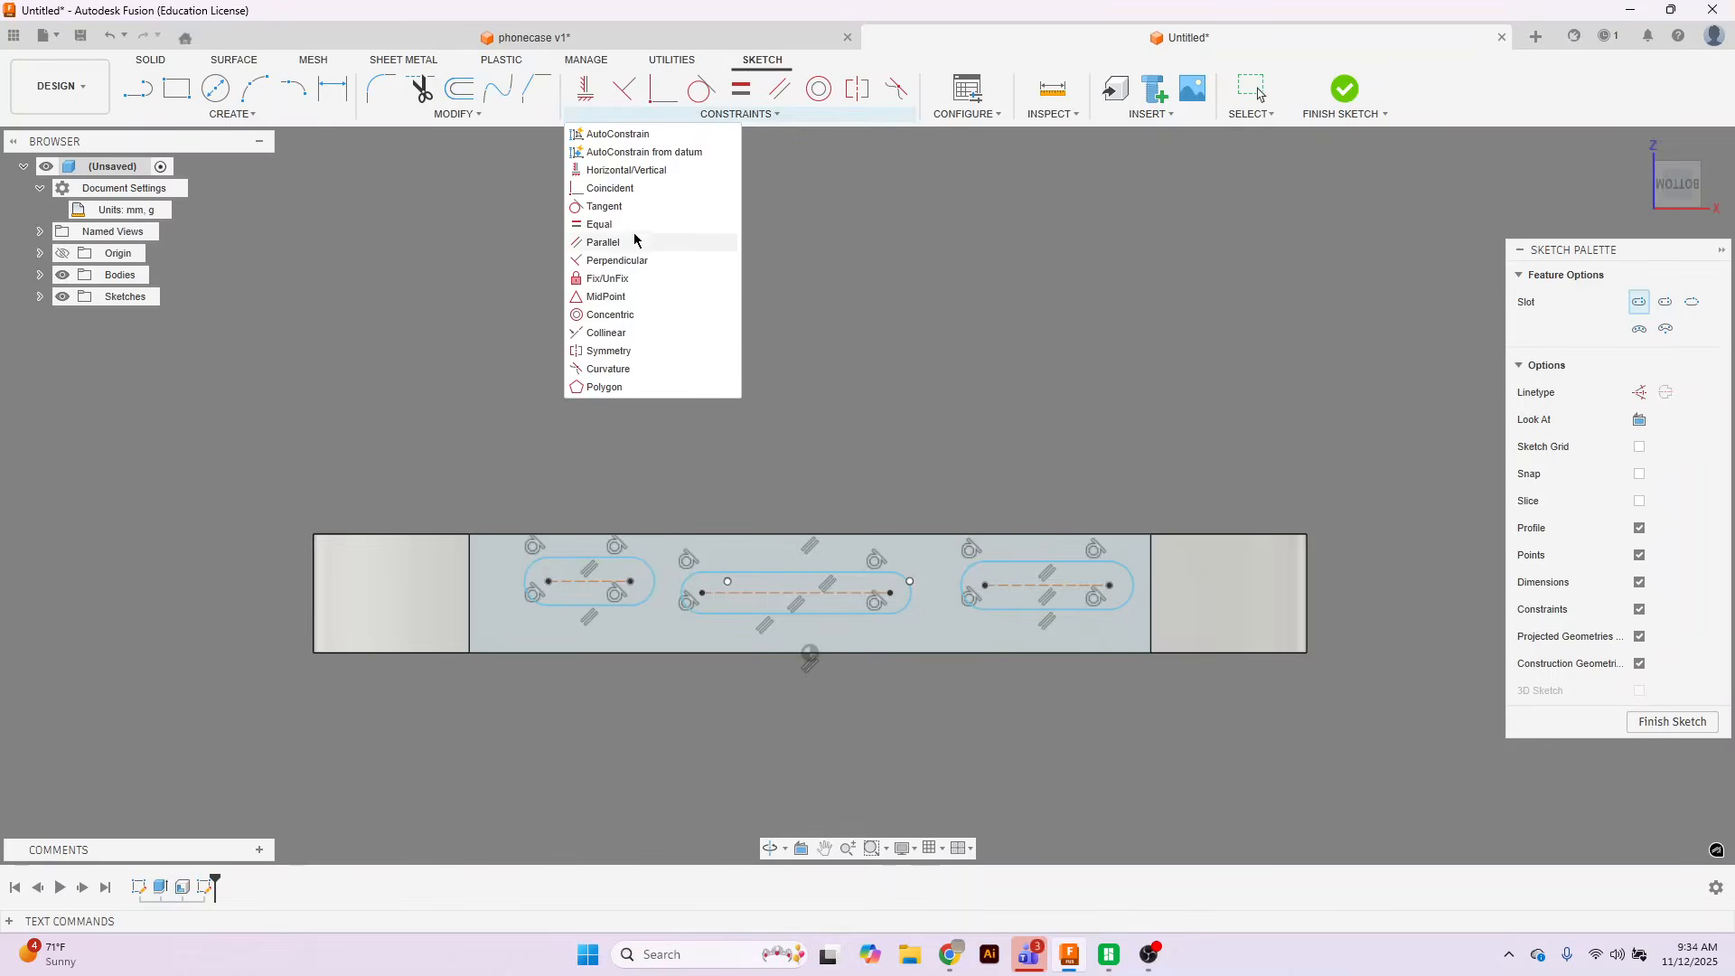
{"action": "left_click", "coordinate": [657, 334]}
{"action": "left_click", "coordinate": [754, 595]}
{"action": "left_click", "coordinate": [583, 583]}
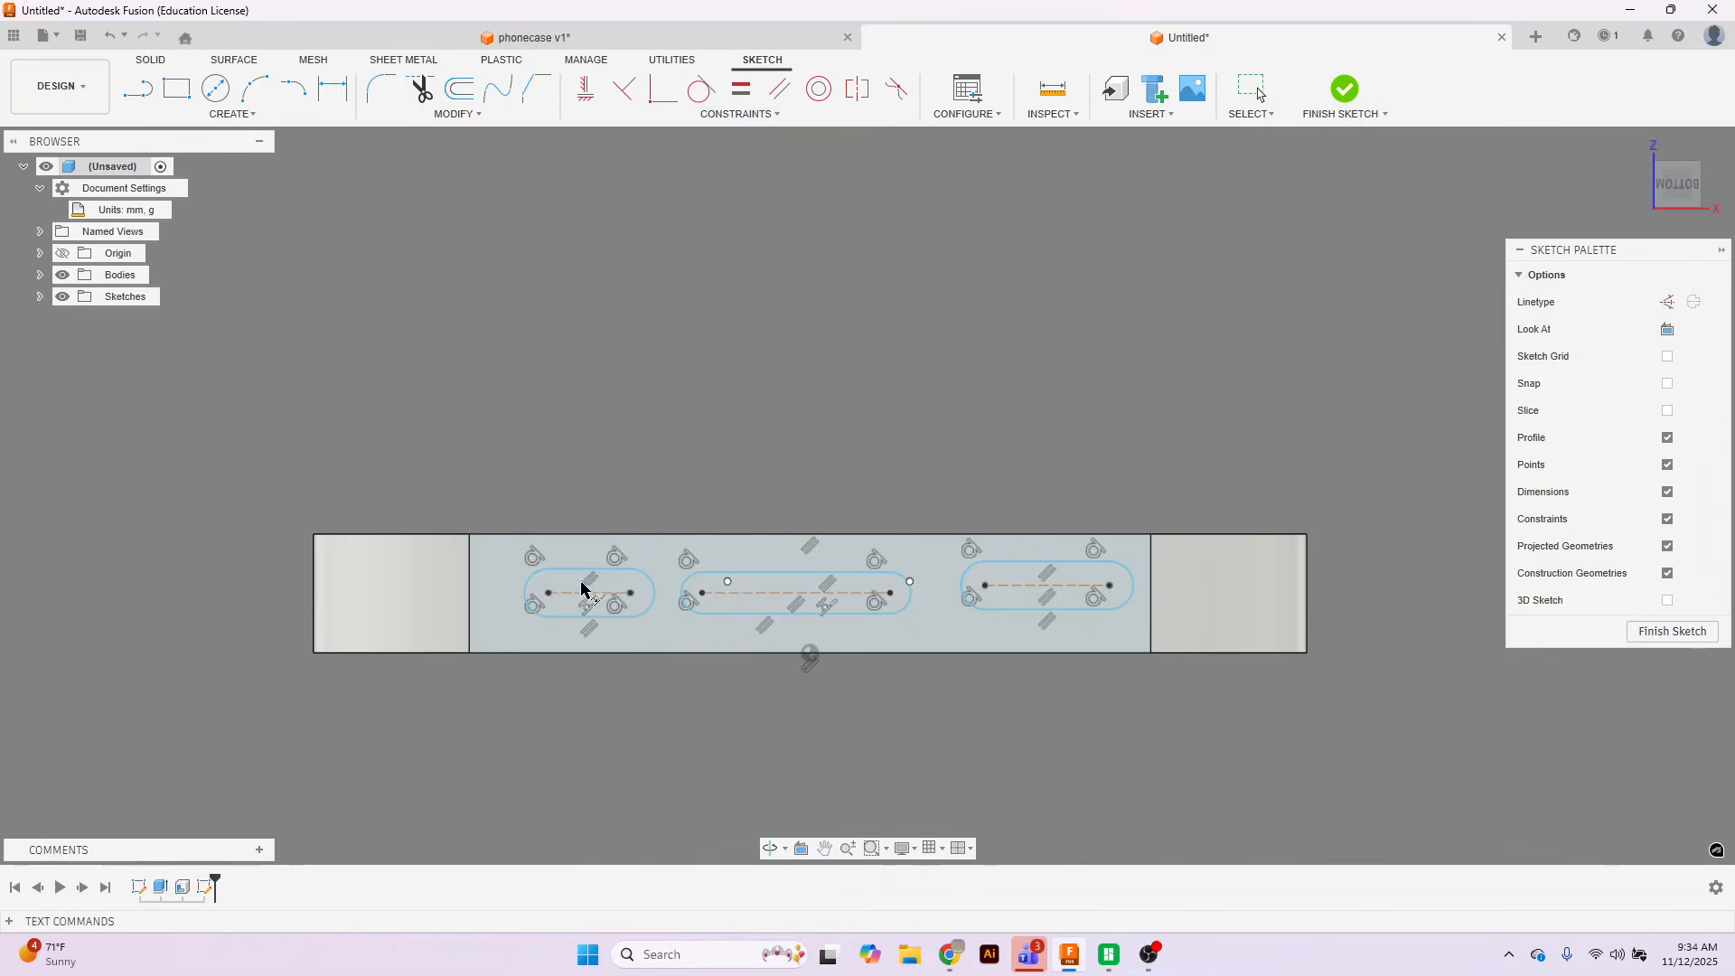
{"action": "left_click", "coordinate": [1014, 586]}
{"action": "left_click", "coordinate": [844, 592]}
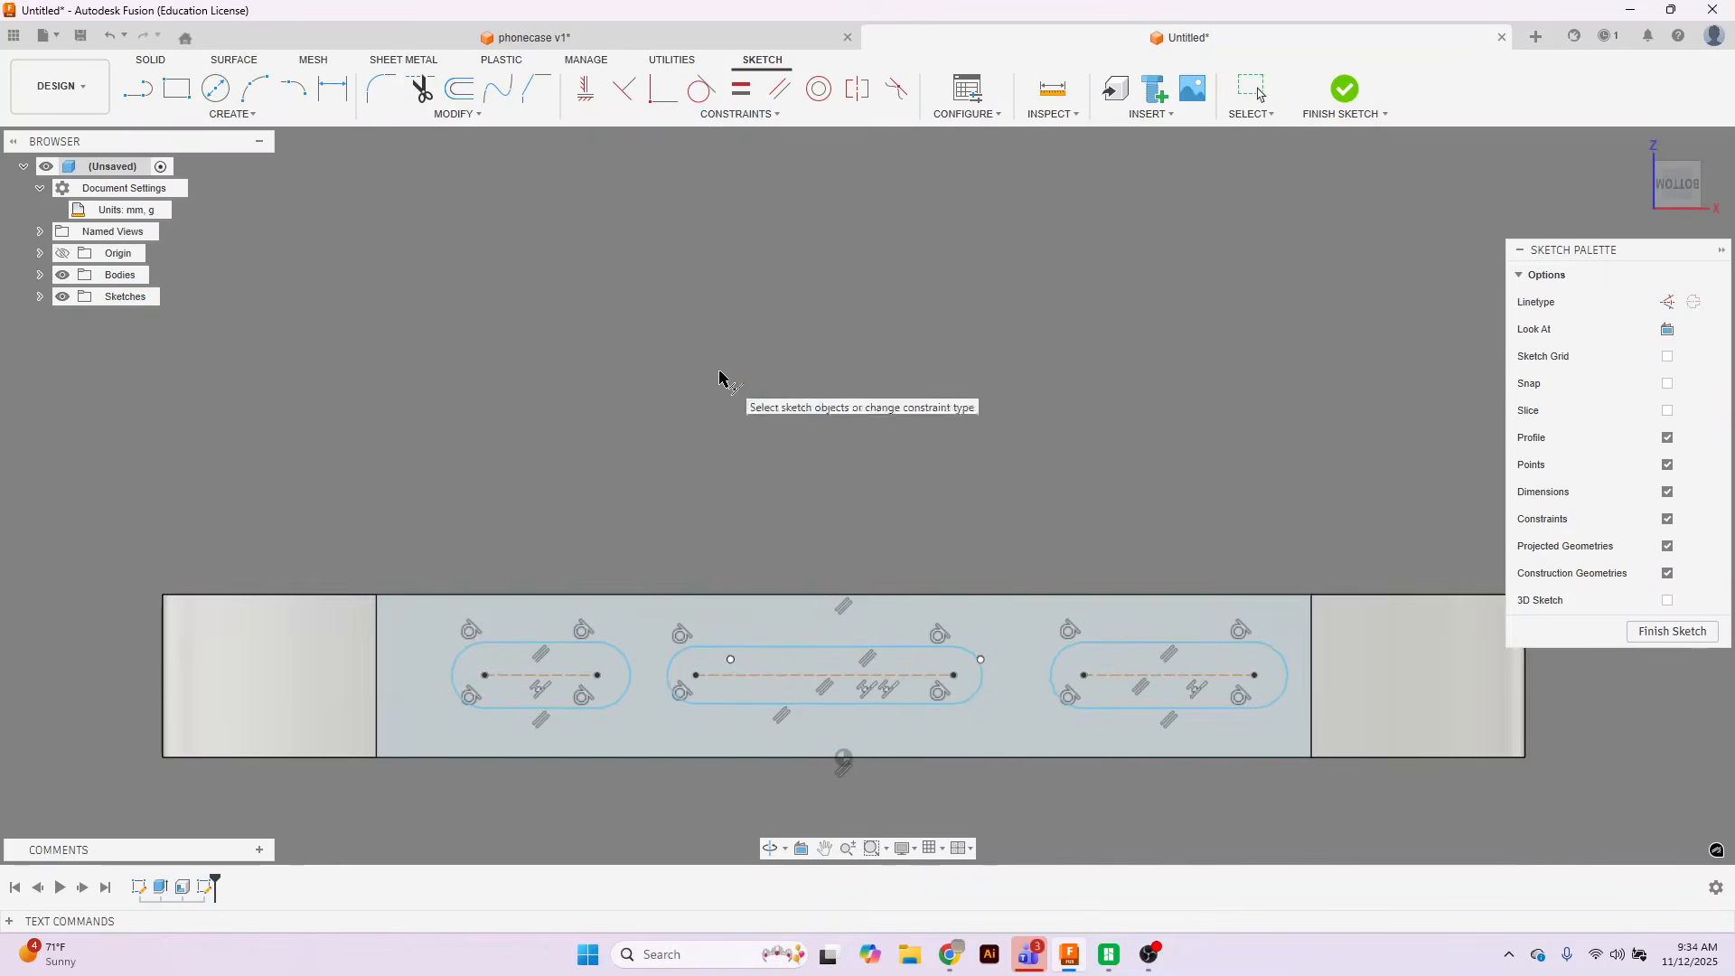
Draw a construction line from the midpoint of the end face's upper edge to the midpoint of the middle slot's centerline.
{"action": "scroll", "coordinate": [747, 340], "scroll_direction": "up", "scroll_amount": 2}
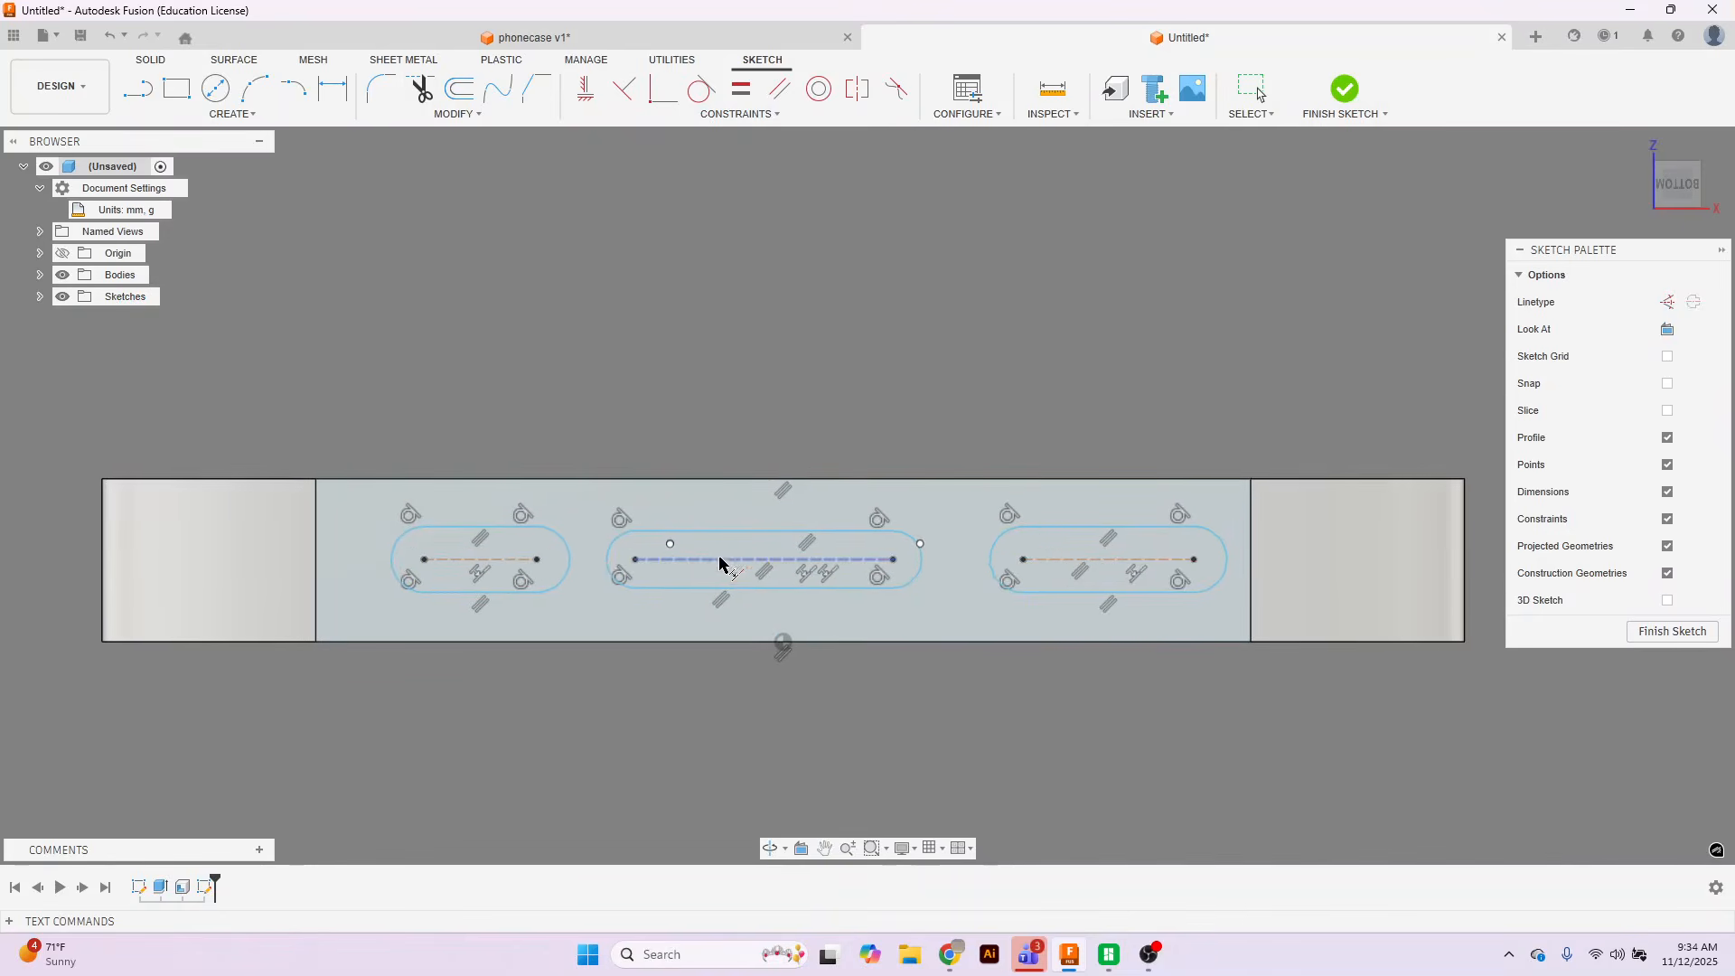
{"action": "mouse_move", "coordinate": [747, 567]}
{"action": "left_mouse_down"}
{"action": "mouse_move", "coordinate": [759, 542]}
{"action": "mouse_move", "coordinate": [782, 554]}
{"action": "mouse_move", "coordinate": [751, 571]}
{"action": "mouse_move", "coordinate": [789, 566]}
{"action": "mouse_move", "coordinate": [764, 559]}
{"action": "left_mouse_up"}
{"action": "left_click", "coordinate": [735, 348]}
{"action": "key", "text": "l"}
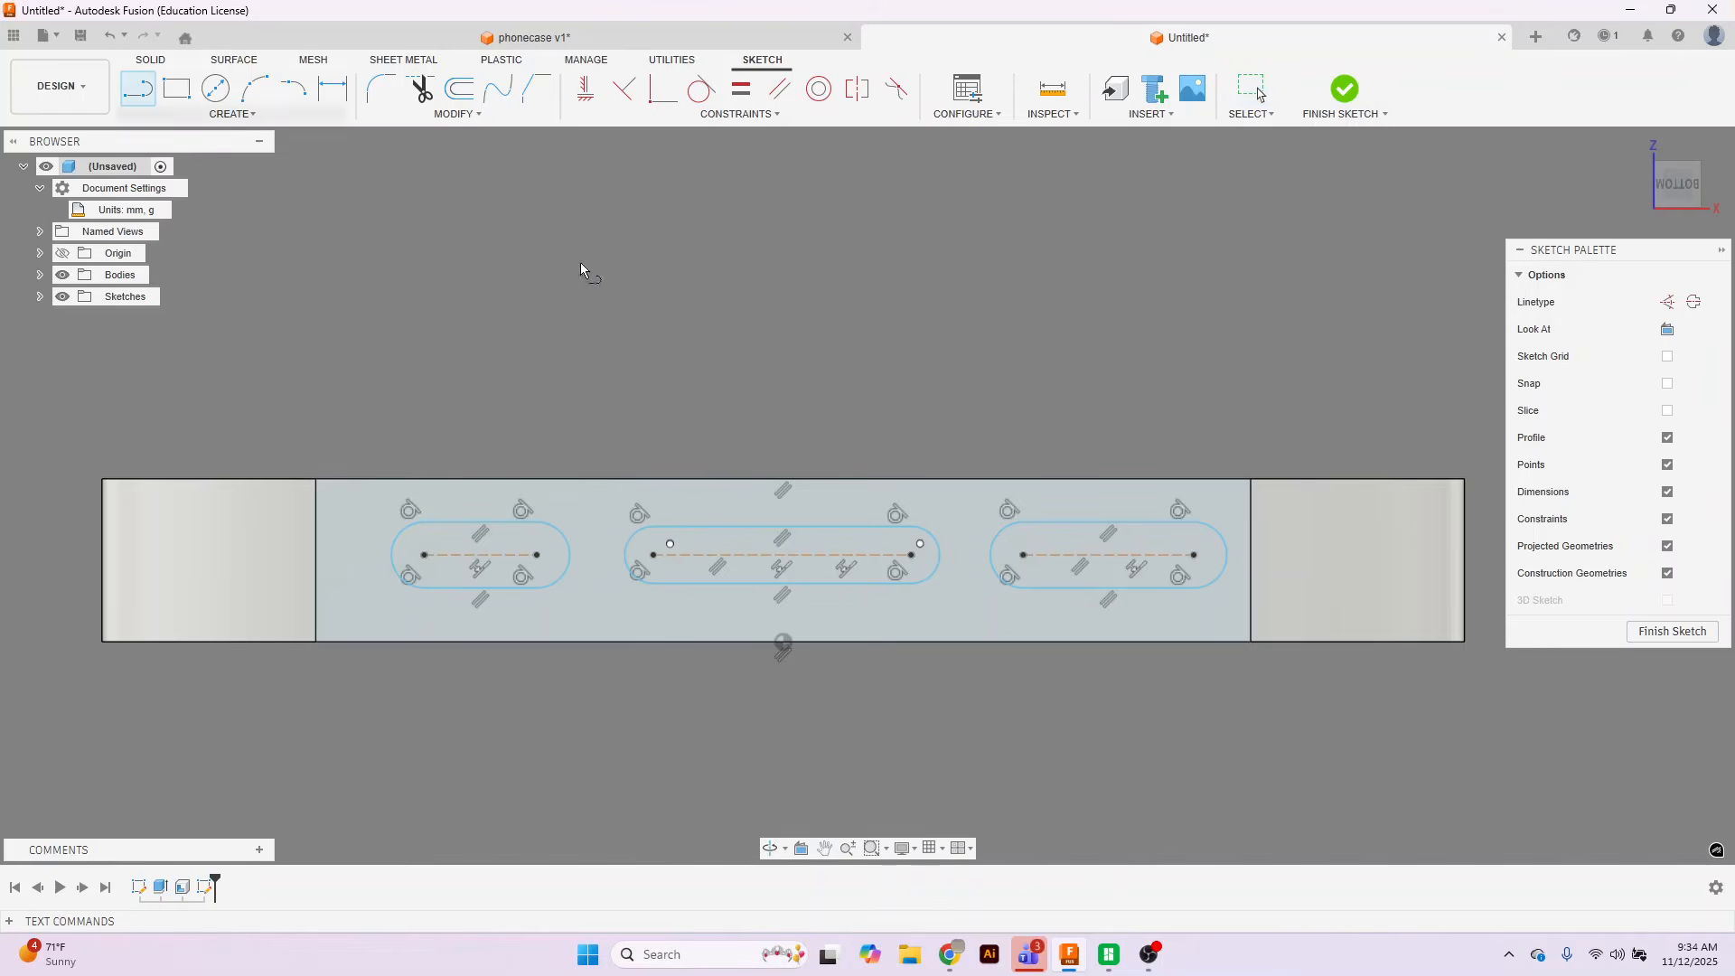
{"action": "left_click", "coordinate": [1666, 301]}
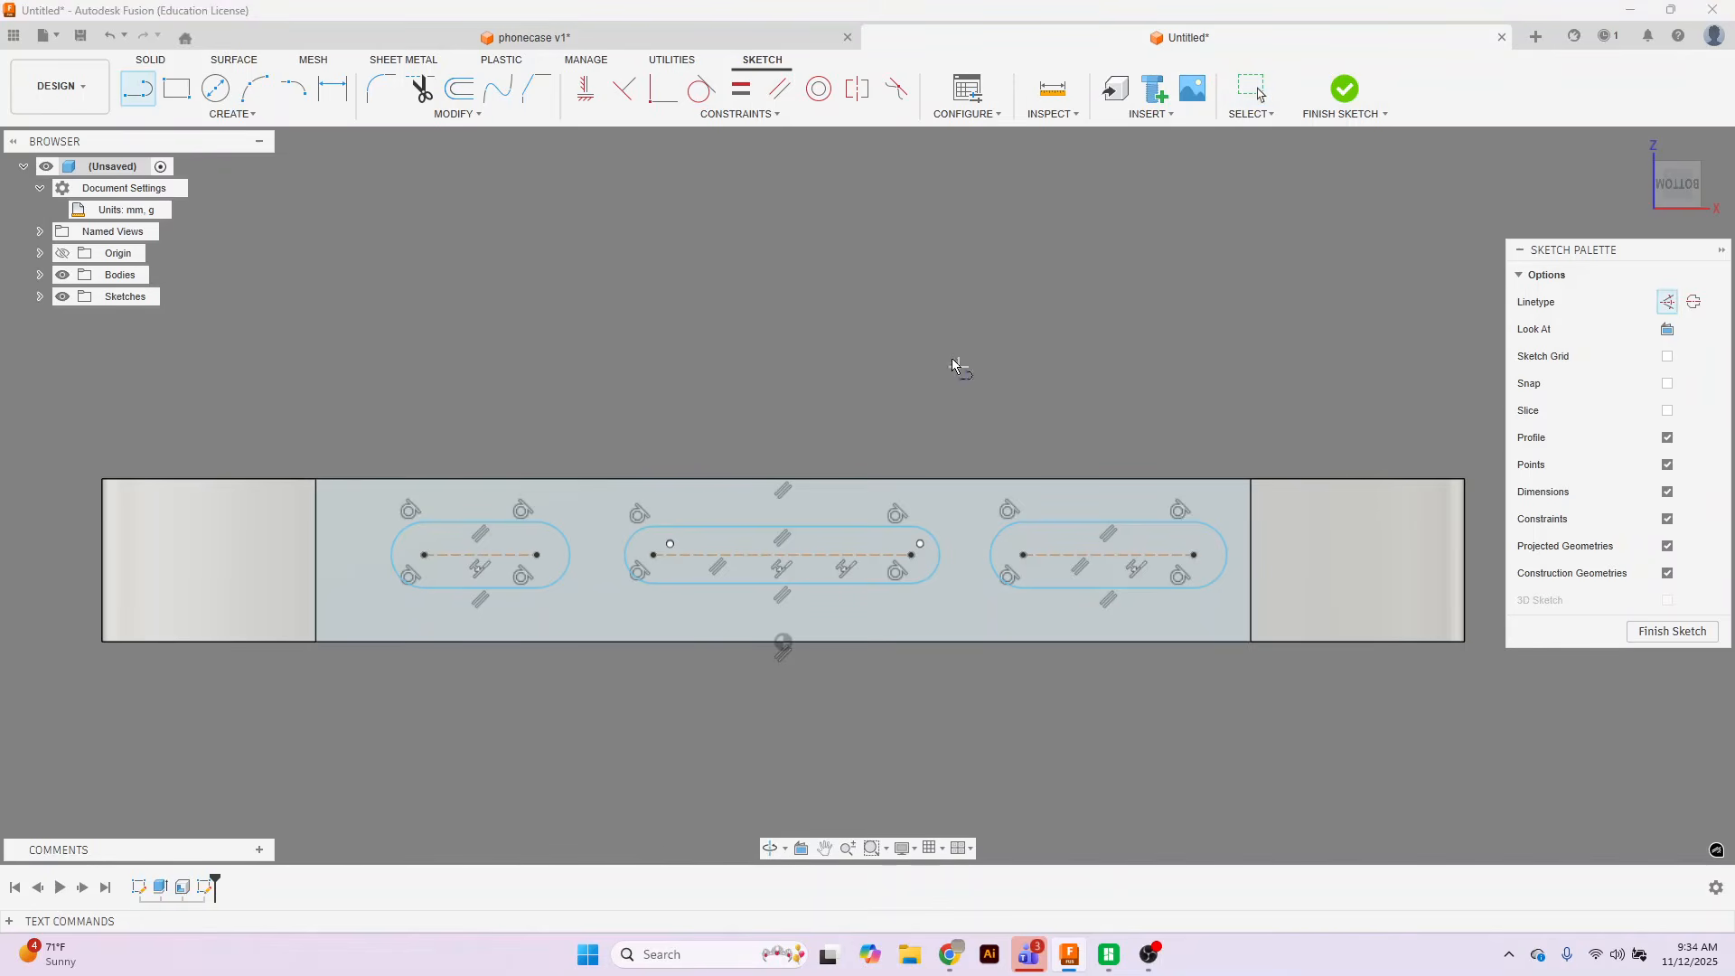
{"action": "left_click", "coordinate": [782, 482]}
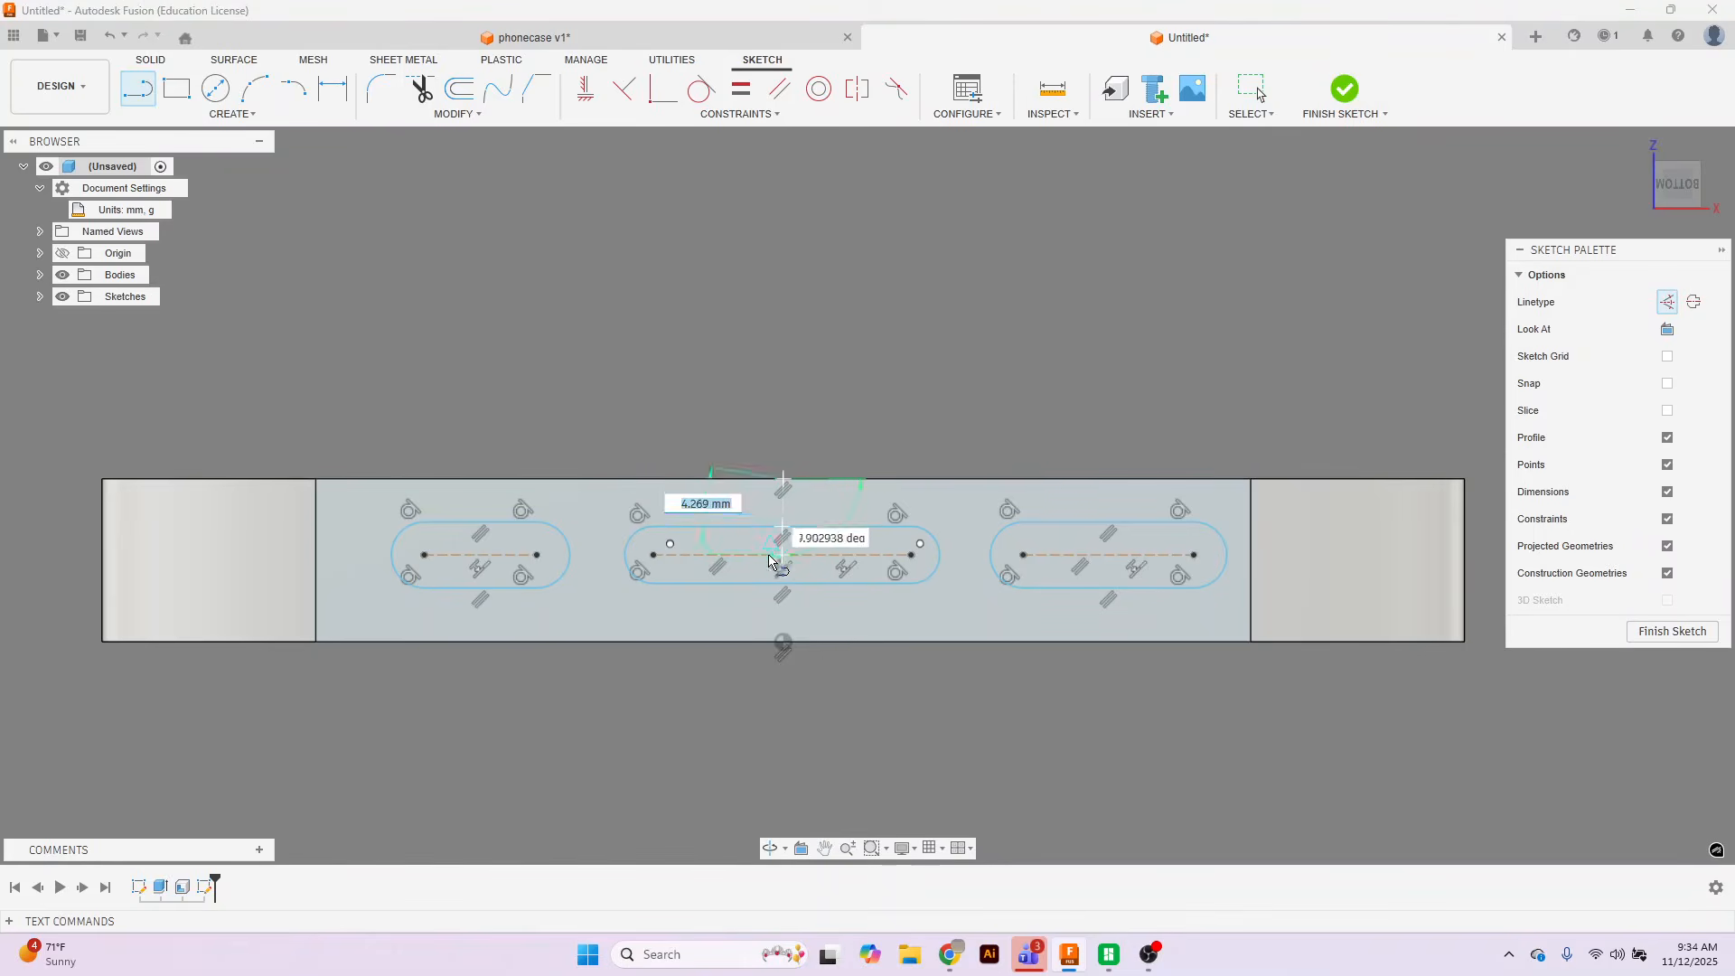
{"action": "double_click", "coordinate": [784, 555]}
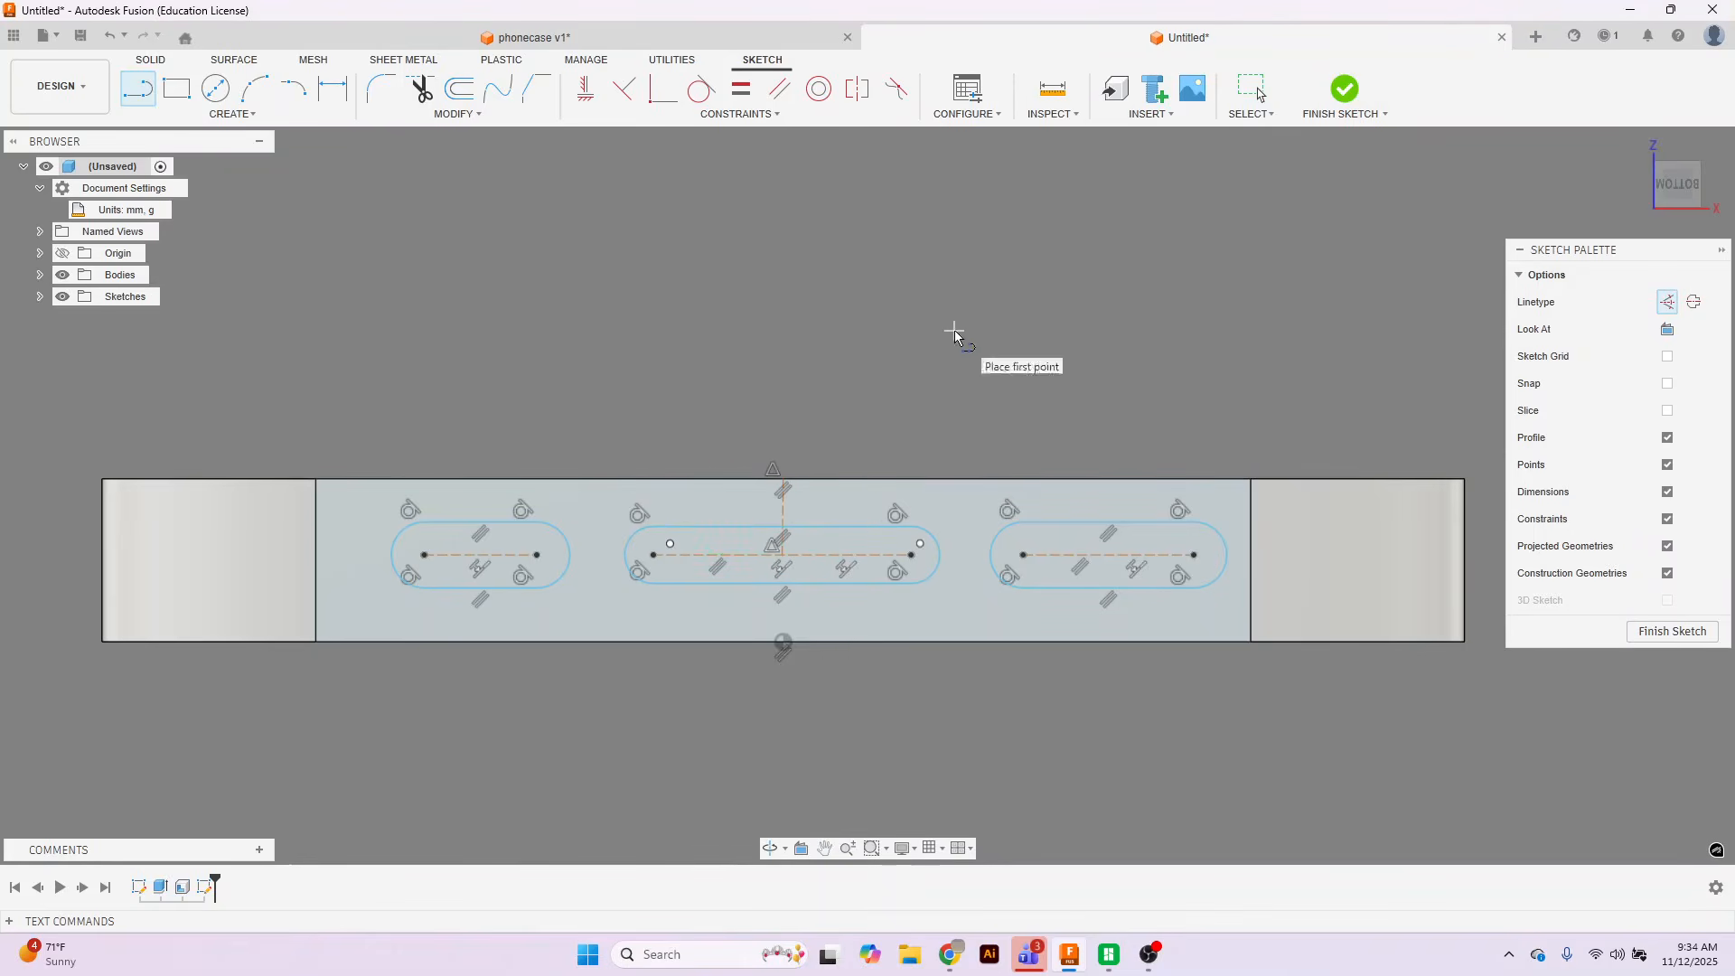
{"action": "key", "text": "Escape"}
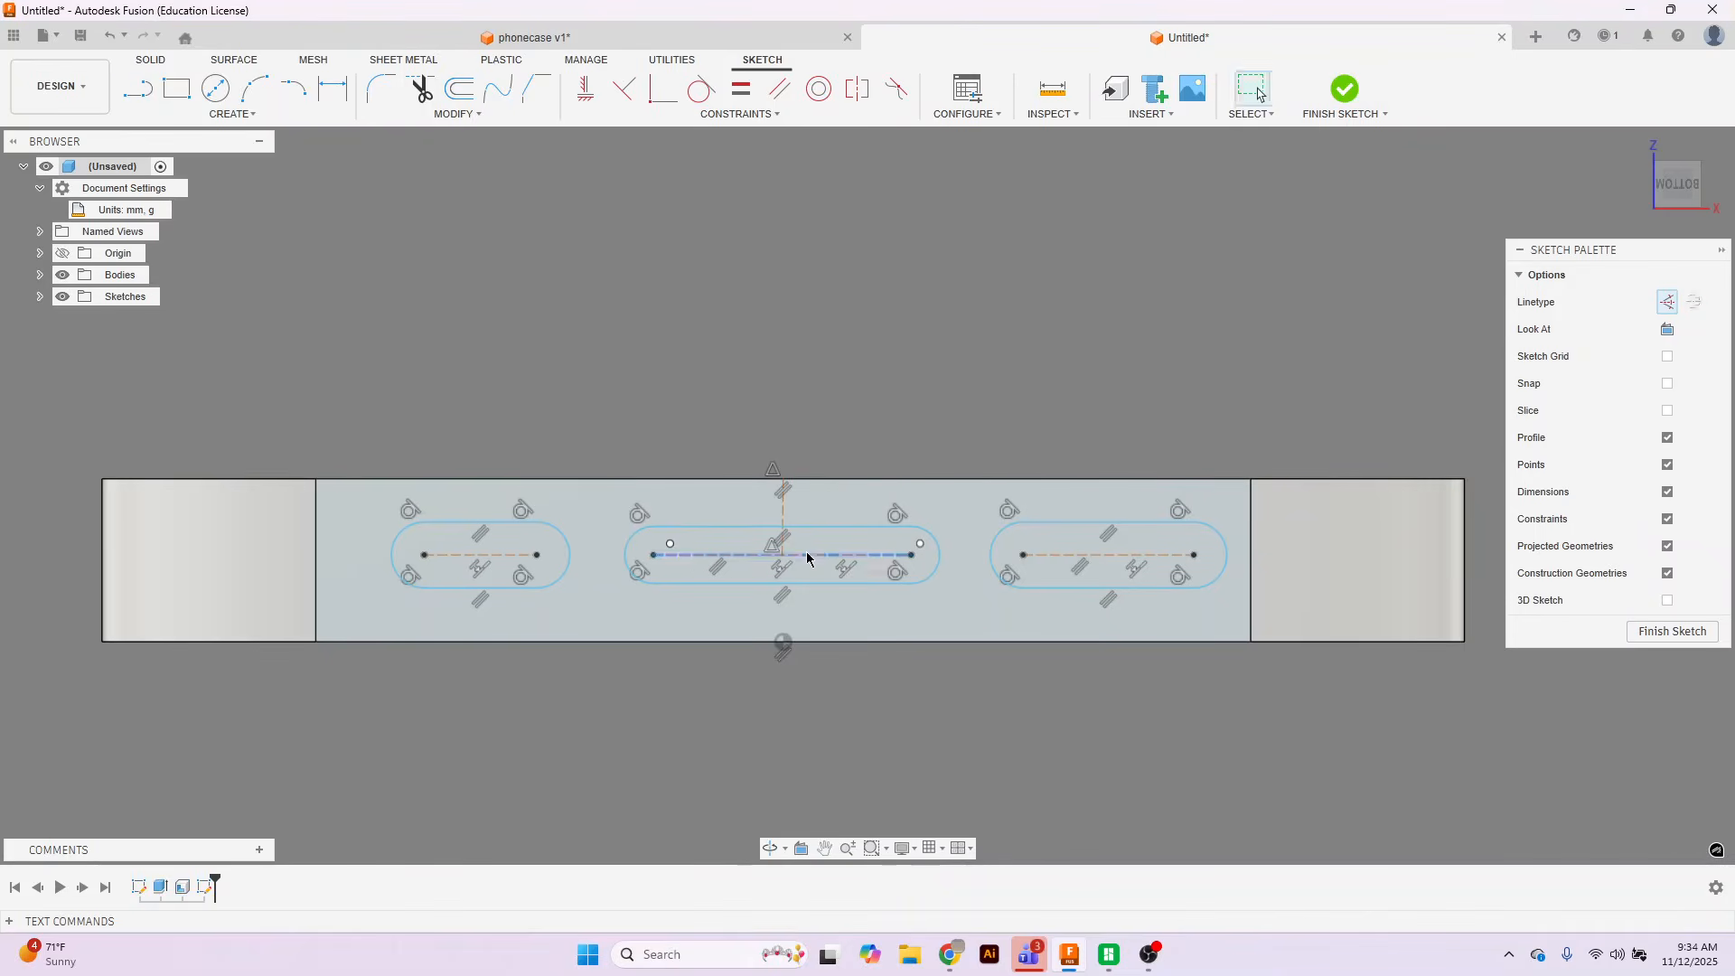
Constrain the short construction line above the middle slot to be perpendicular to the end face's upper edge.
{"action": "mouse_move", "coordinate": [815, 556]}
{"action": "left_mouse_down"}
{"action": "mouse_move", "coordinate": [790, 561]}
{"action": "mouse_move", "coordinate": [867, 566]}
{"action": "mouse_move", "coordinate": [819, 563]}
{"action": "left_mouse_up"}
{"action": "key", "text": "Escape"}
{"action": "left_click", "coordinate": [847, 375]}
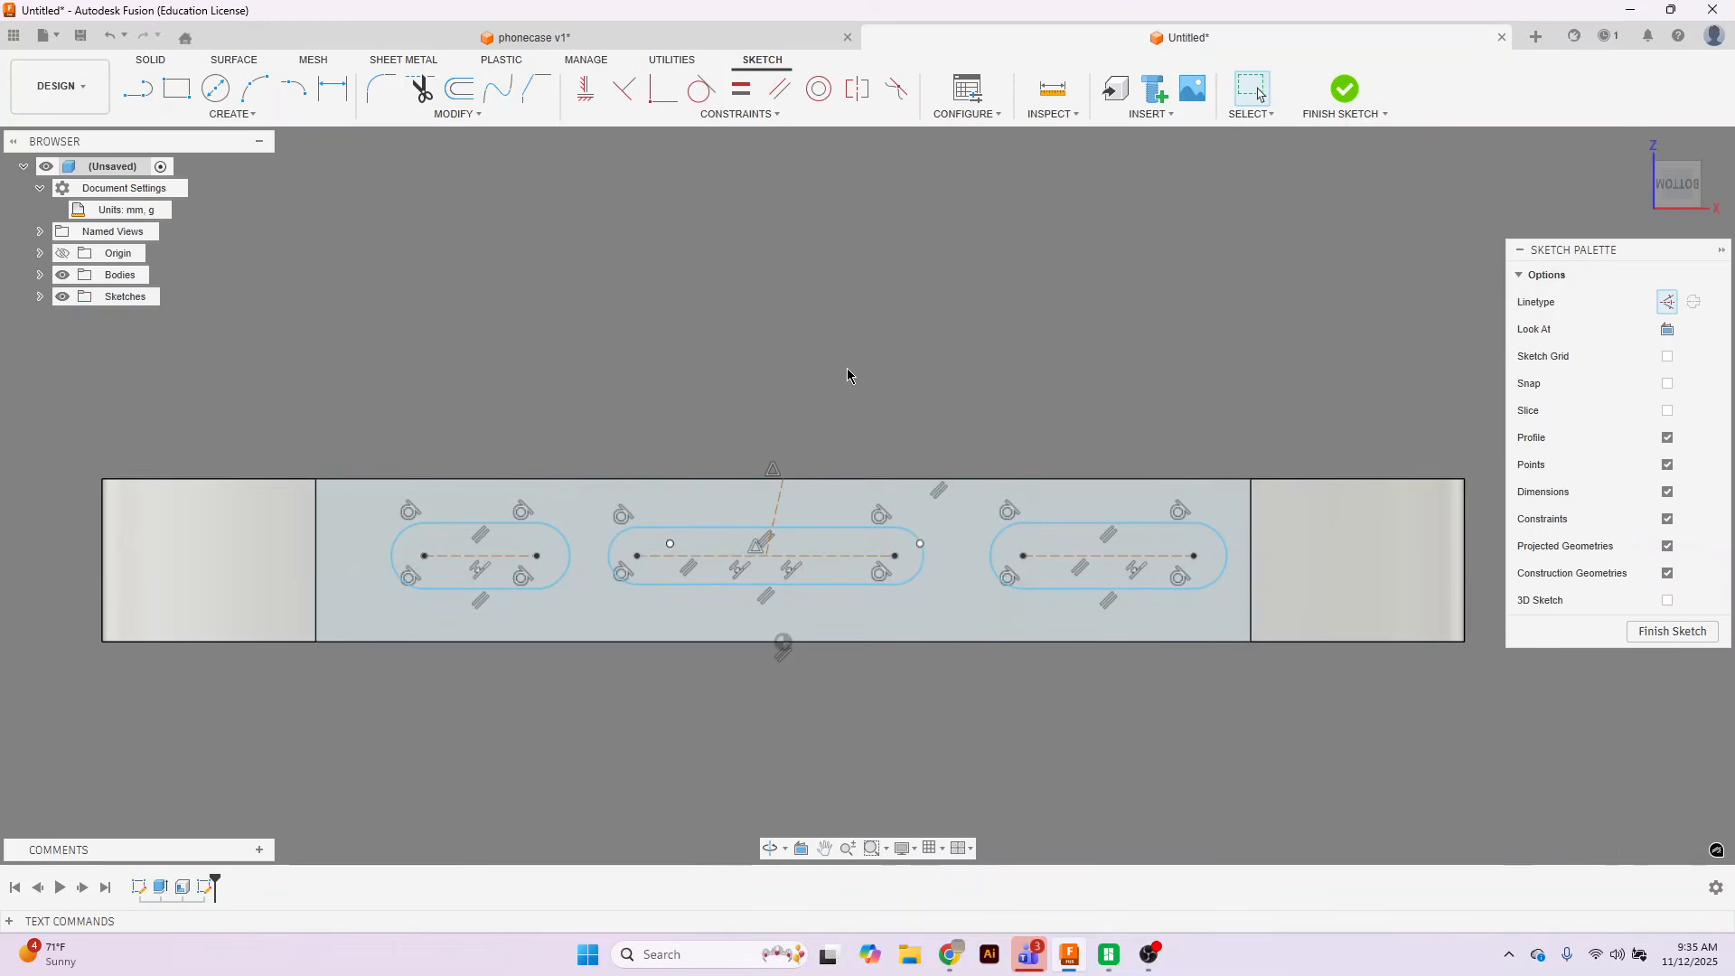
{"action": "left_click", "coordinate": [749, 115]}
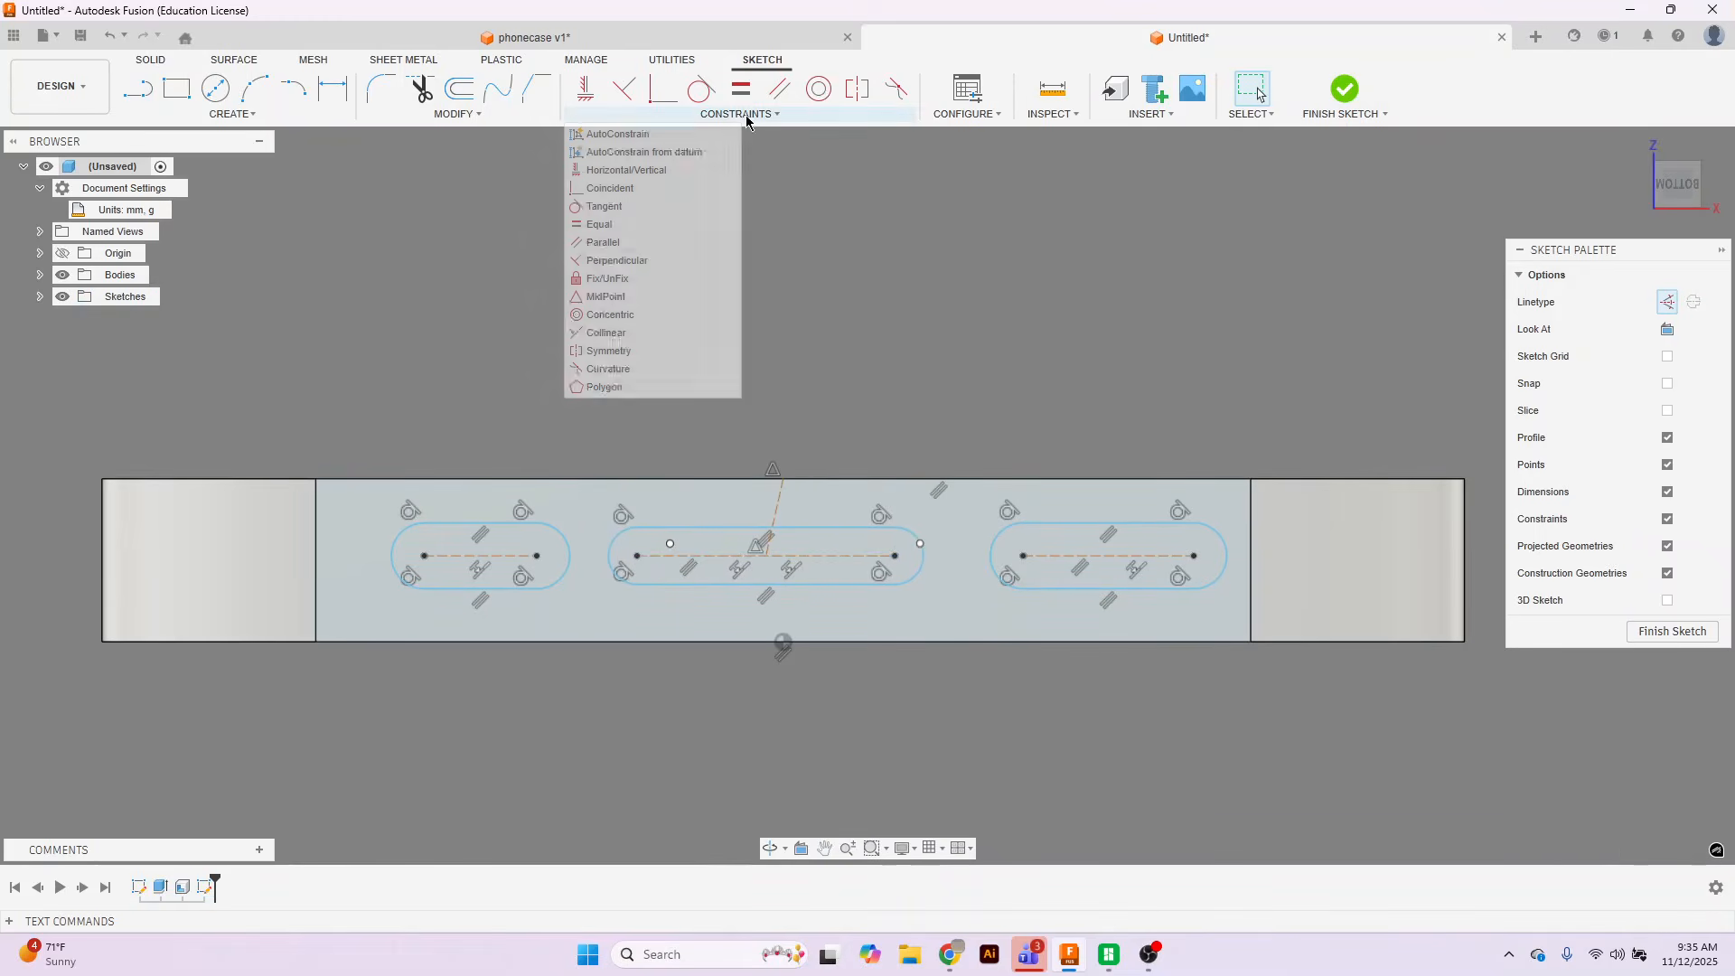
{"action": "left_click", "coordinate": [637, 263]}
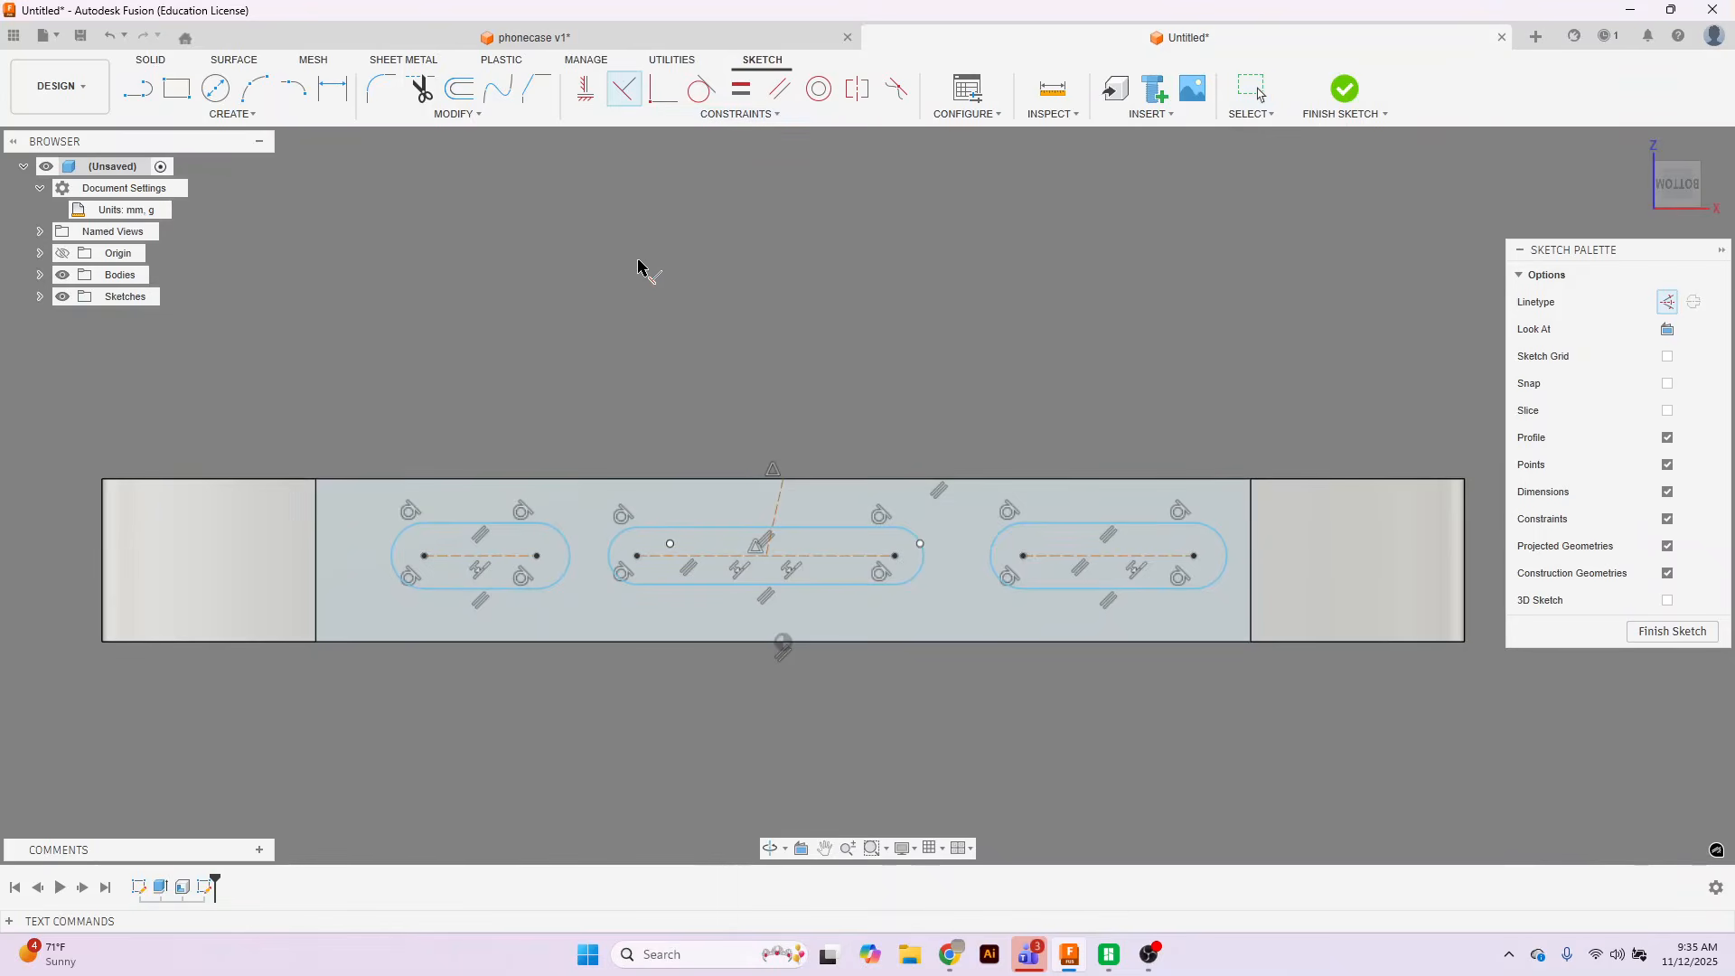
{"action": "left_click", "coordinate": [775, 513]}
{"action": "left_click", "coordinate": [739, 478]}
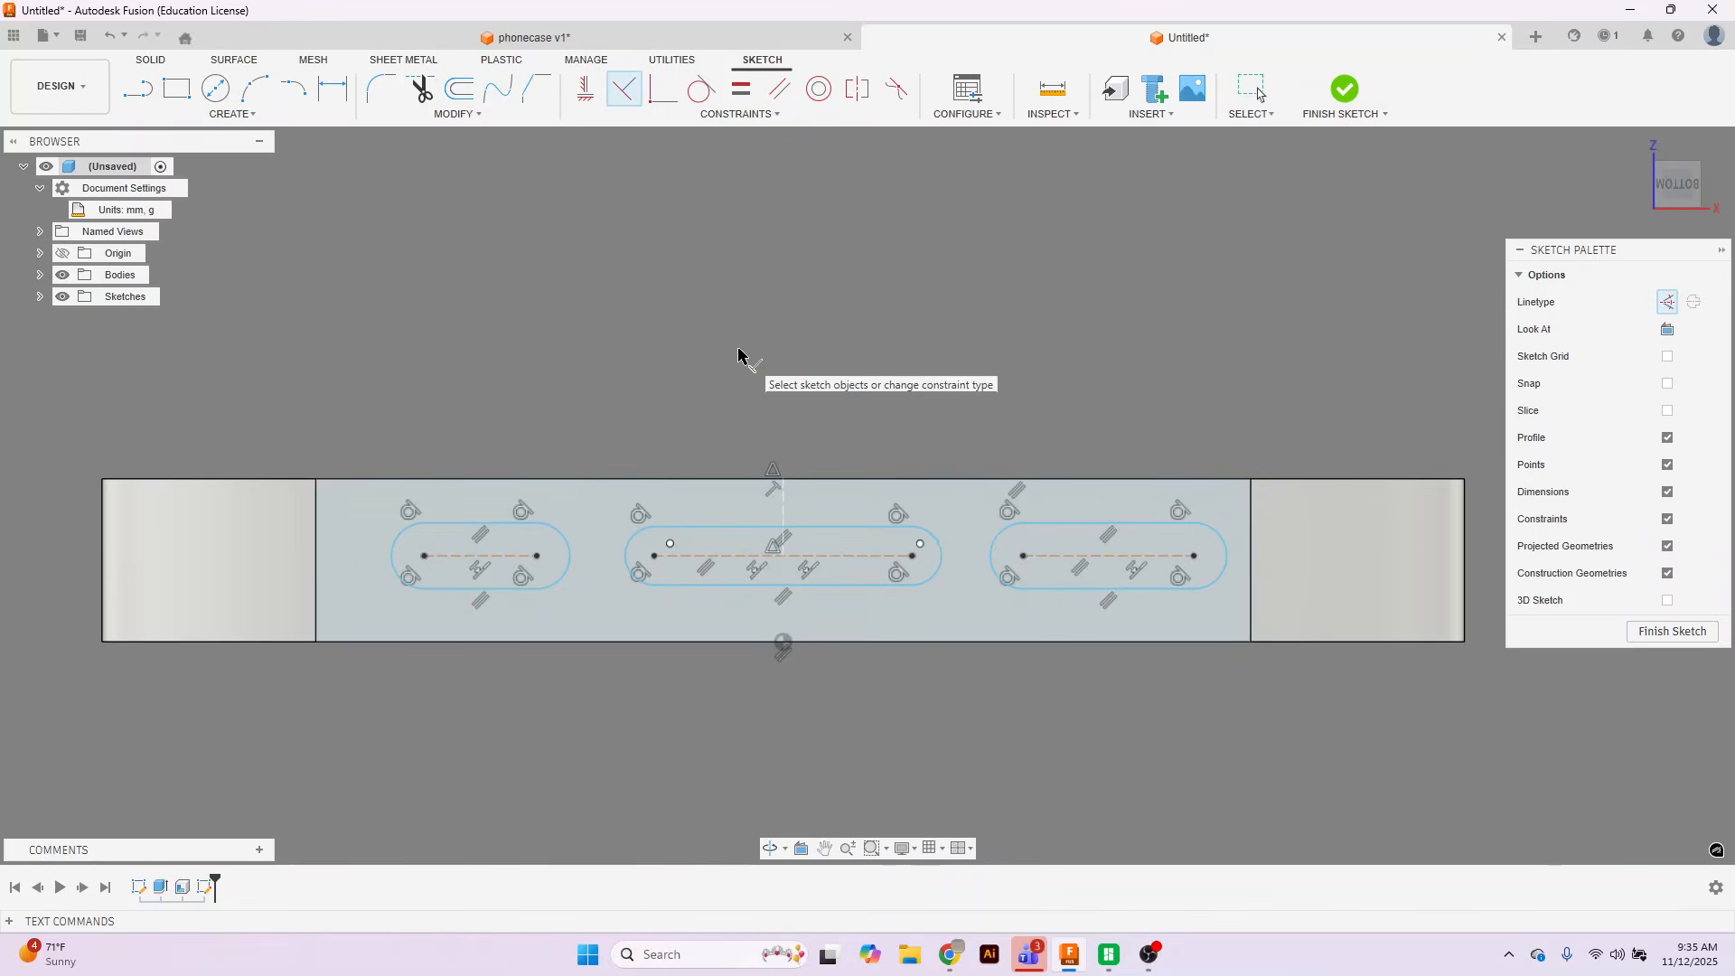
{"action": "key", "text": "Escape"}
{"action": "mouse_move", "coordinate": [914, 562]}
{"action": "left_mouse_down"}
{"action": "mouse_move", "coordinate": [915, 526]}
{"action": "mouse_move", "coordinate": [913, 565]}
{"action": "left_mouse_up"}
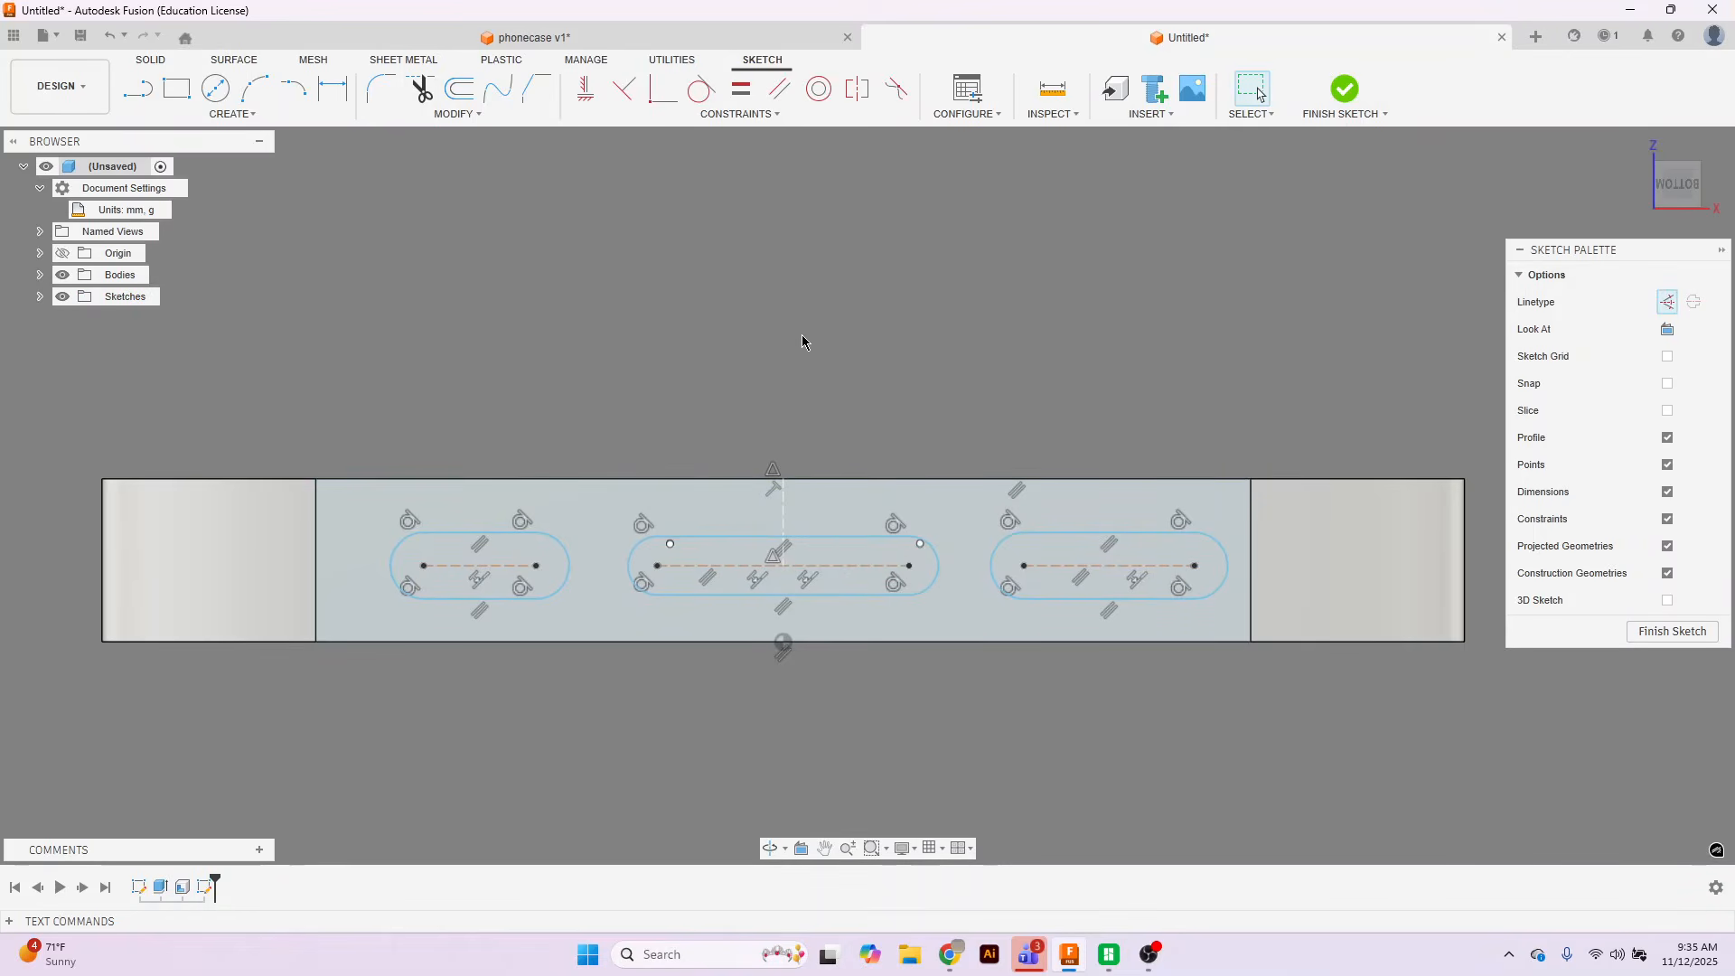
Make the left and right slots' centerlines equal in length, and shorten the slots so they no longer overlap.
{"action": "left_click", "coordinate": [740, 88]}
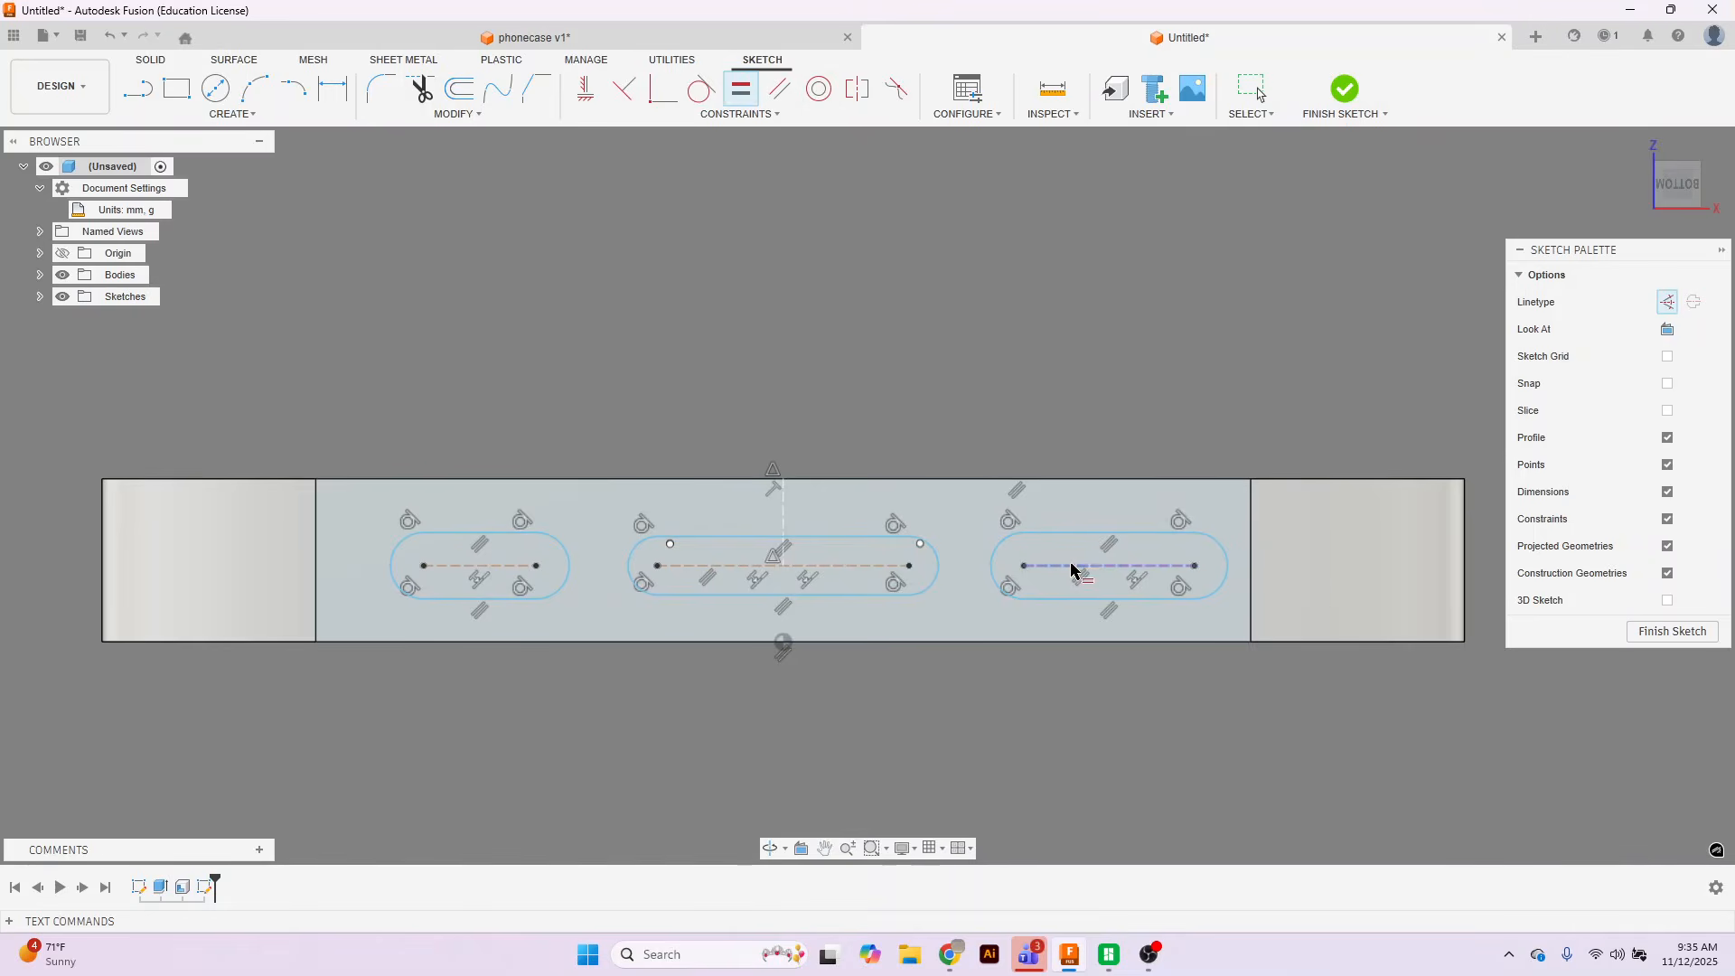
{"action": "left_click", "coordinate": [1072, 566]}
{"action": "left_click", "coordinate": [463, 567]}
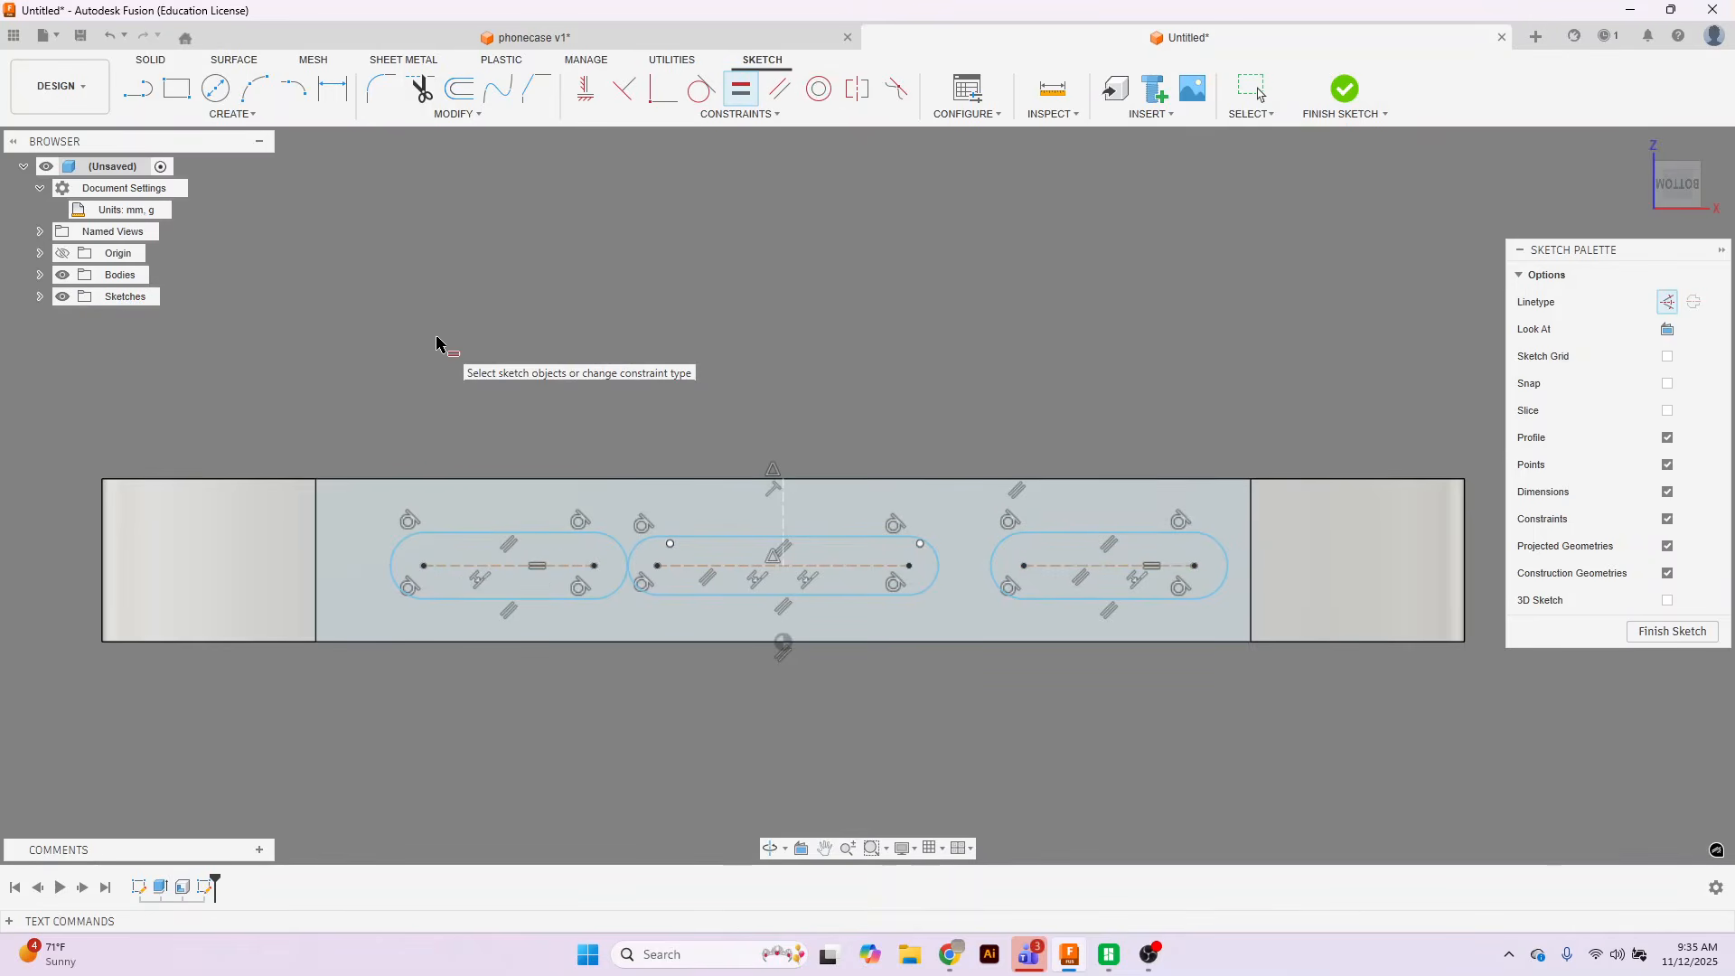
{"action": "key", "text": "Escape"}
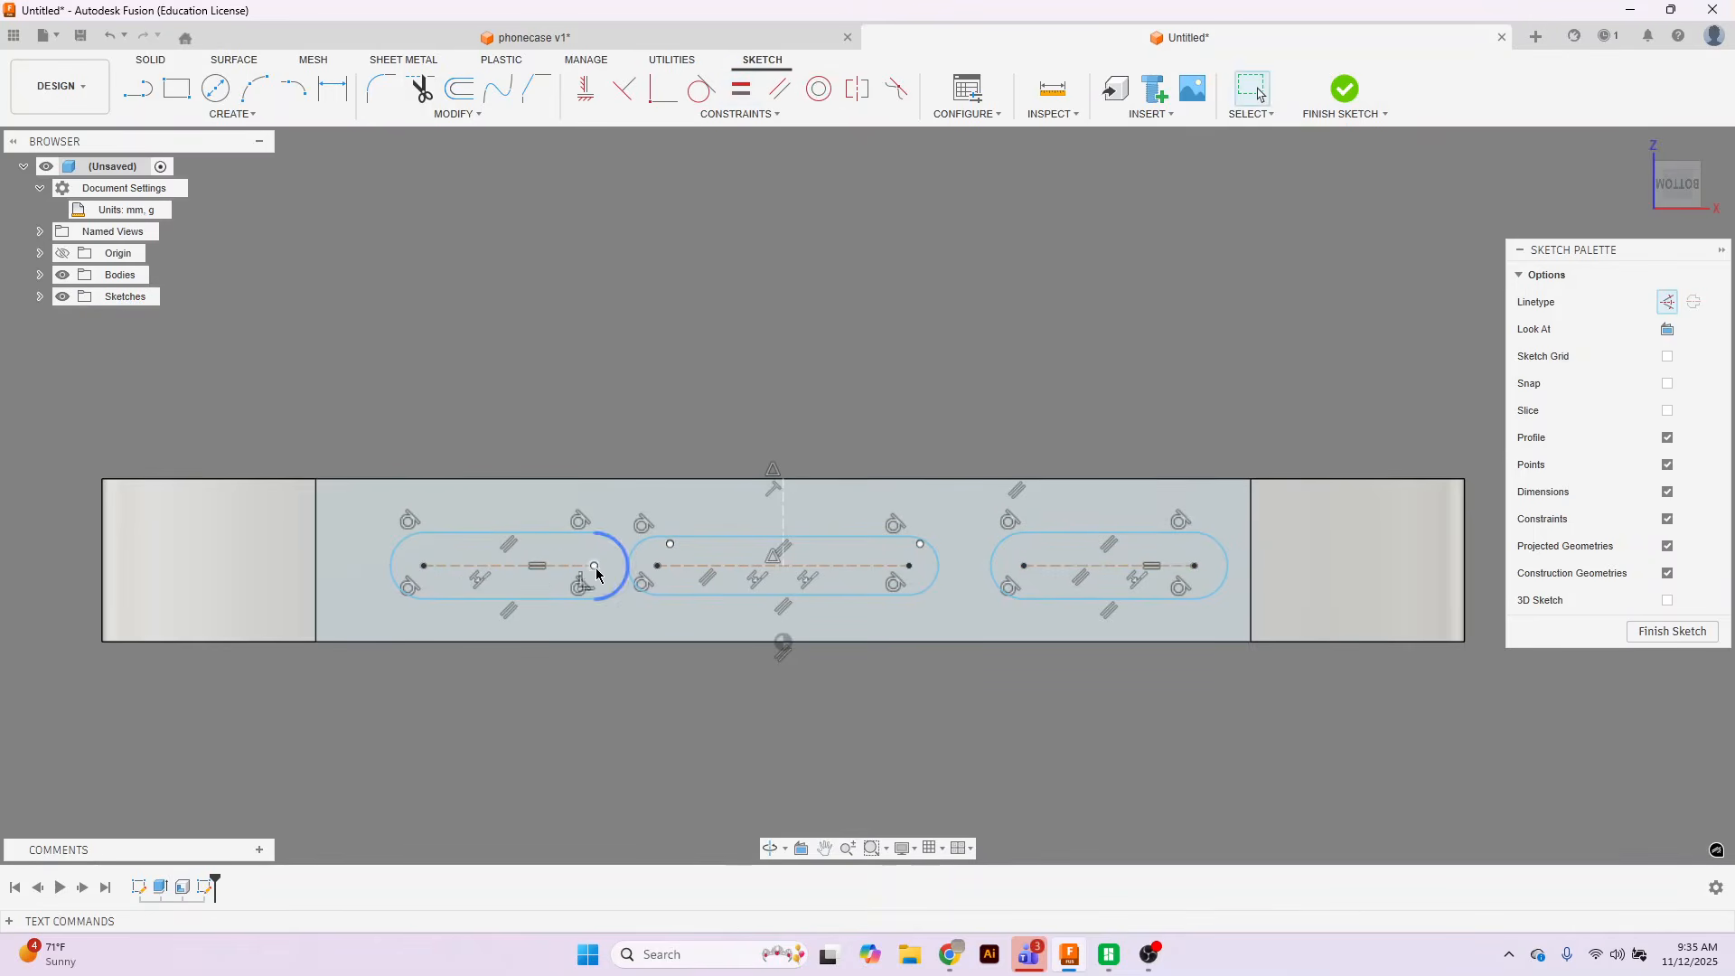
{"action": "left_click_drag", "start_coordinate": [595, 566], "coordinate": [558, 566]}
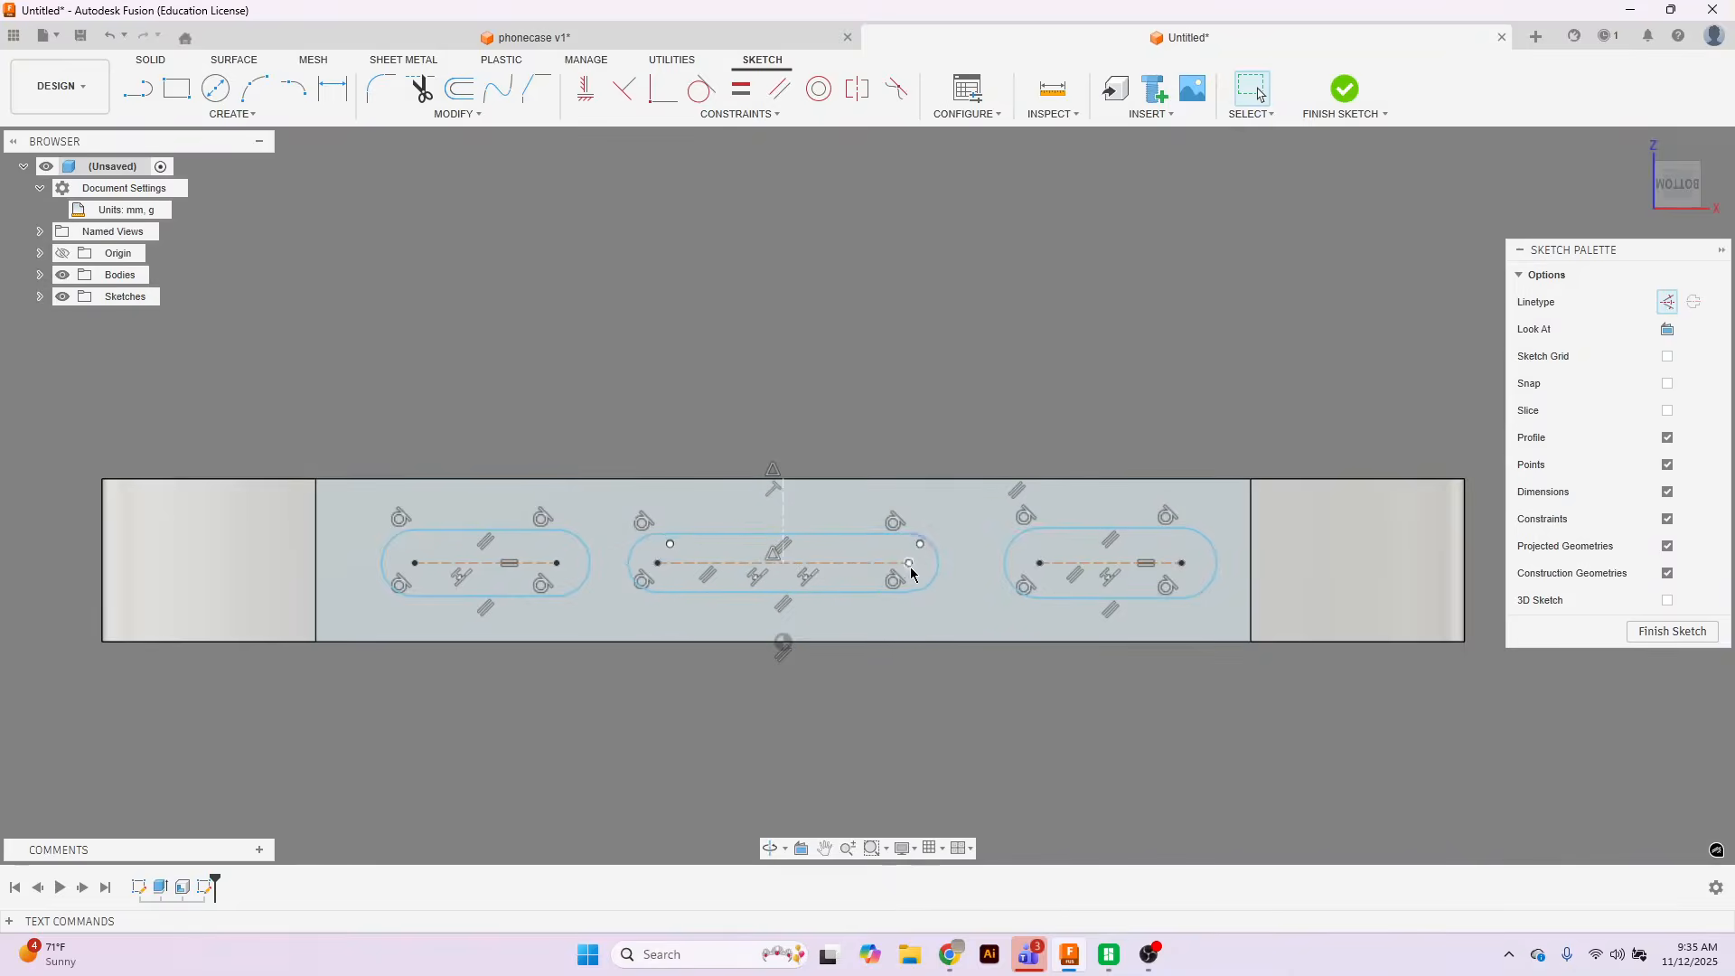
{"action": "left_click_drag", "start_coordinate": [908, 563], "coordinate": [898, 565]}
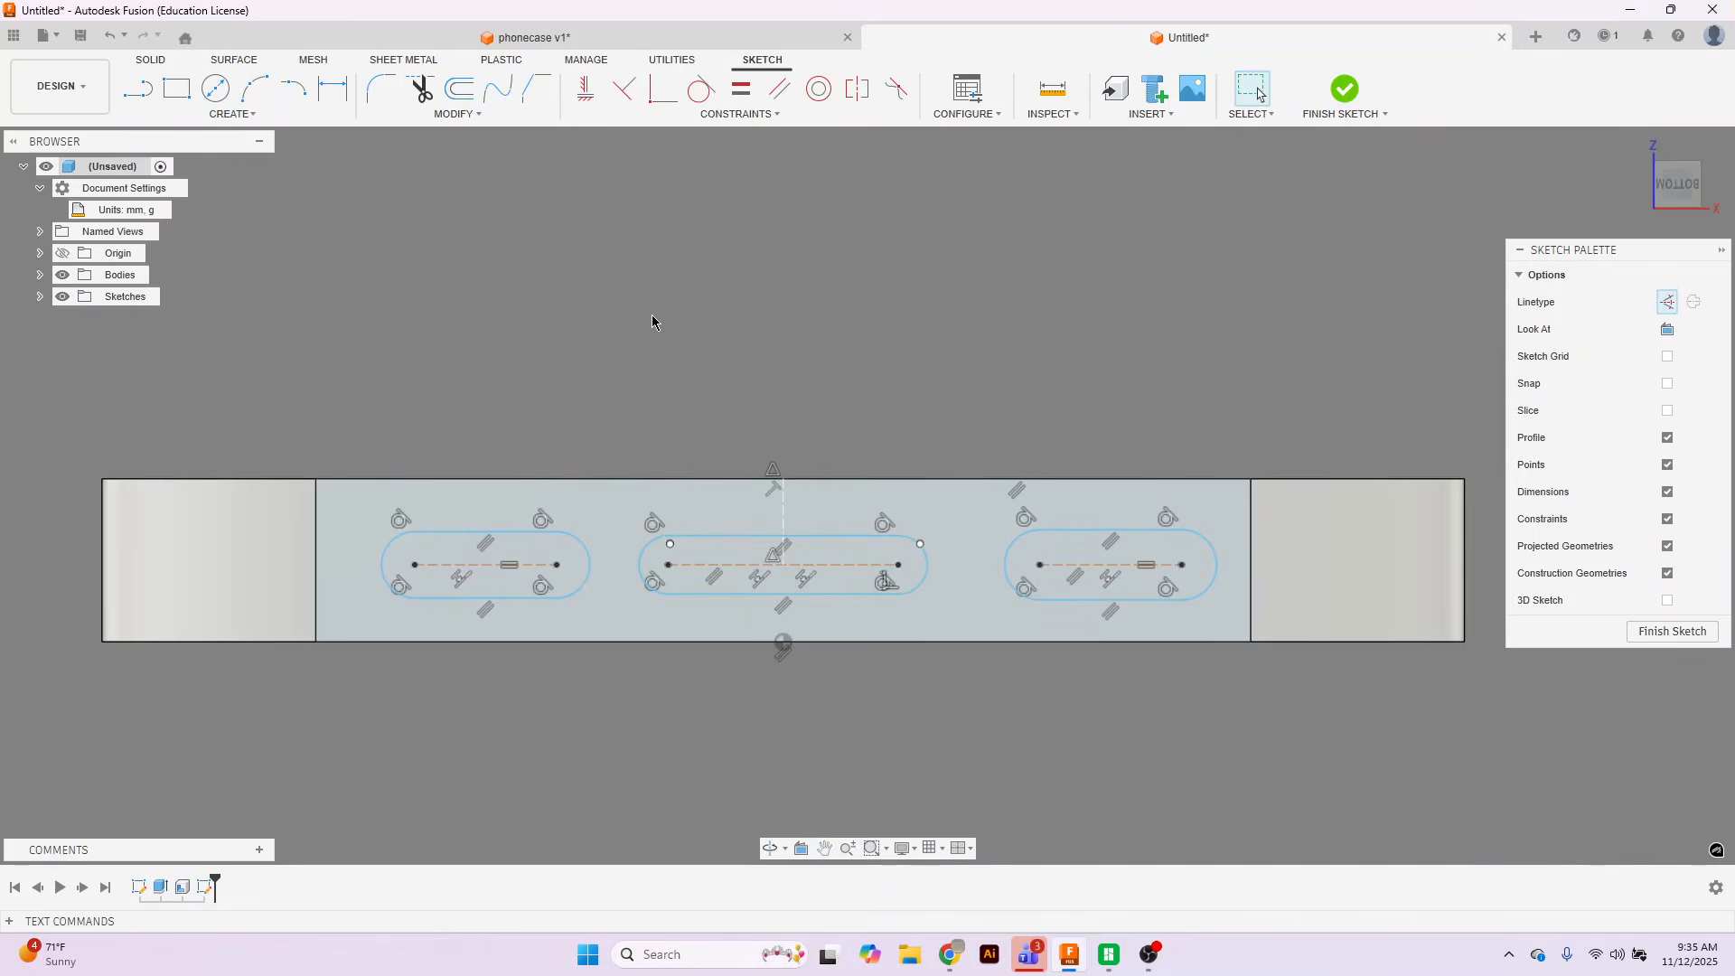
Check the slot dimensions in the phonecase v1 design's bottom-end sketch and return to the new design.
{"action": "left_click", "coordinate": [333, 88]}
{"action": "left_click", "coordinate": [673, 40]}
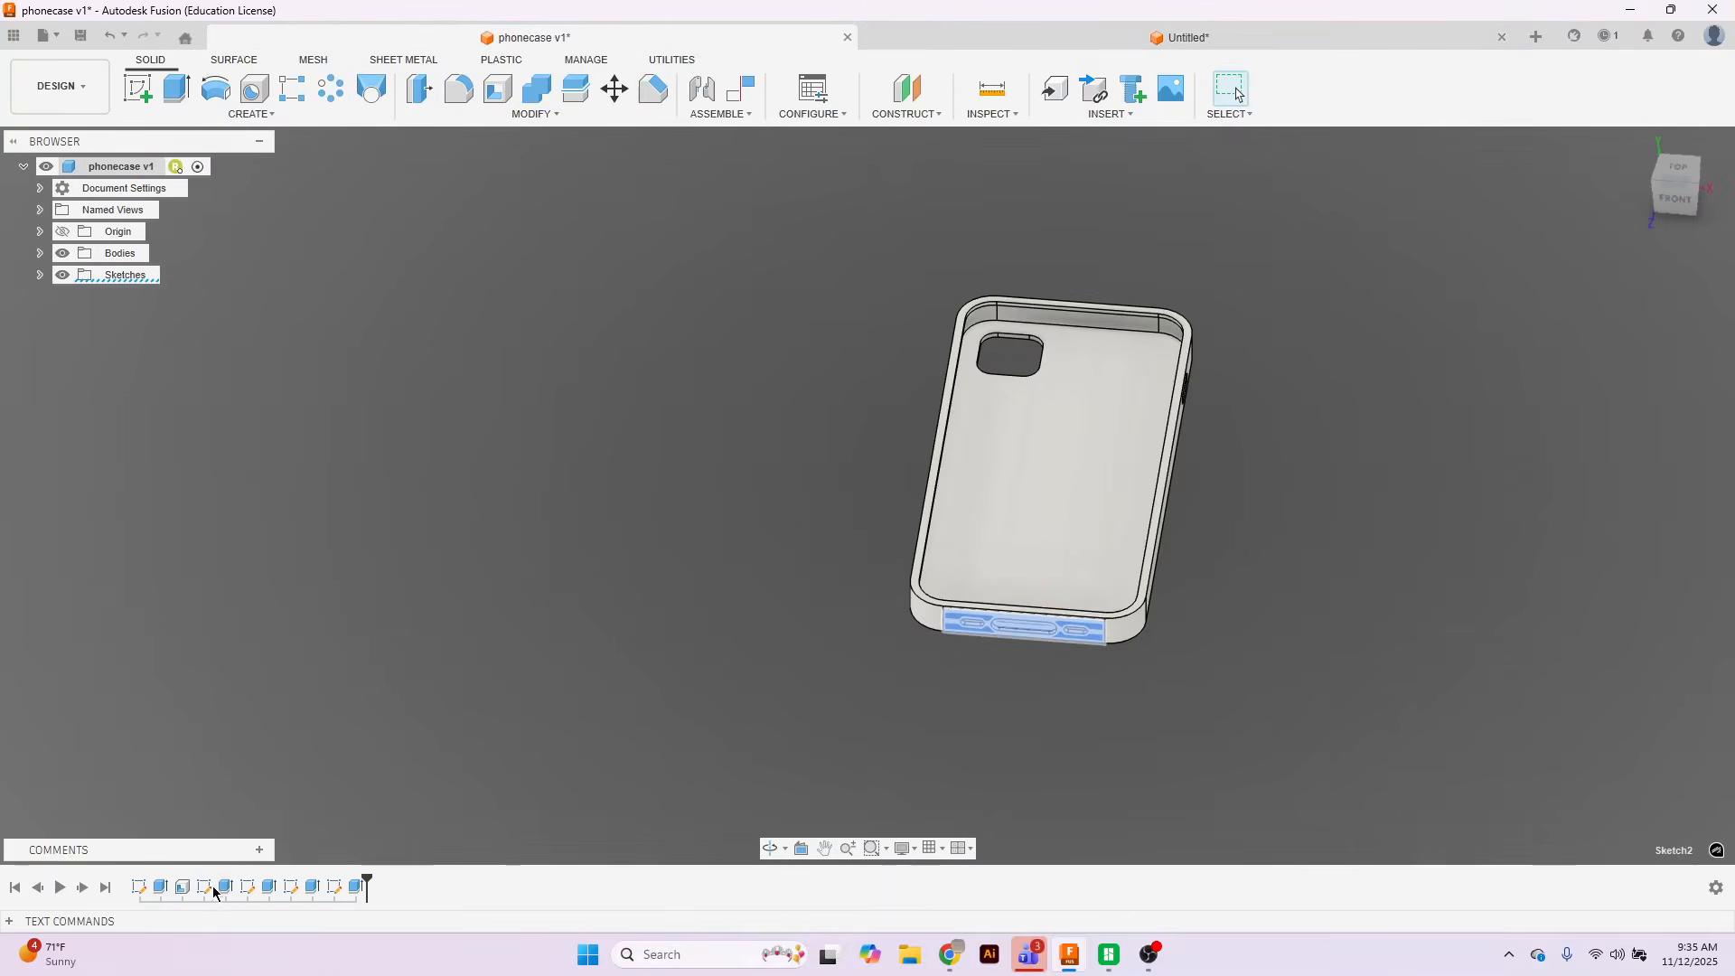
{"action": "double_click", "coordinate": [211, 890]}
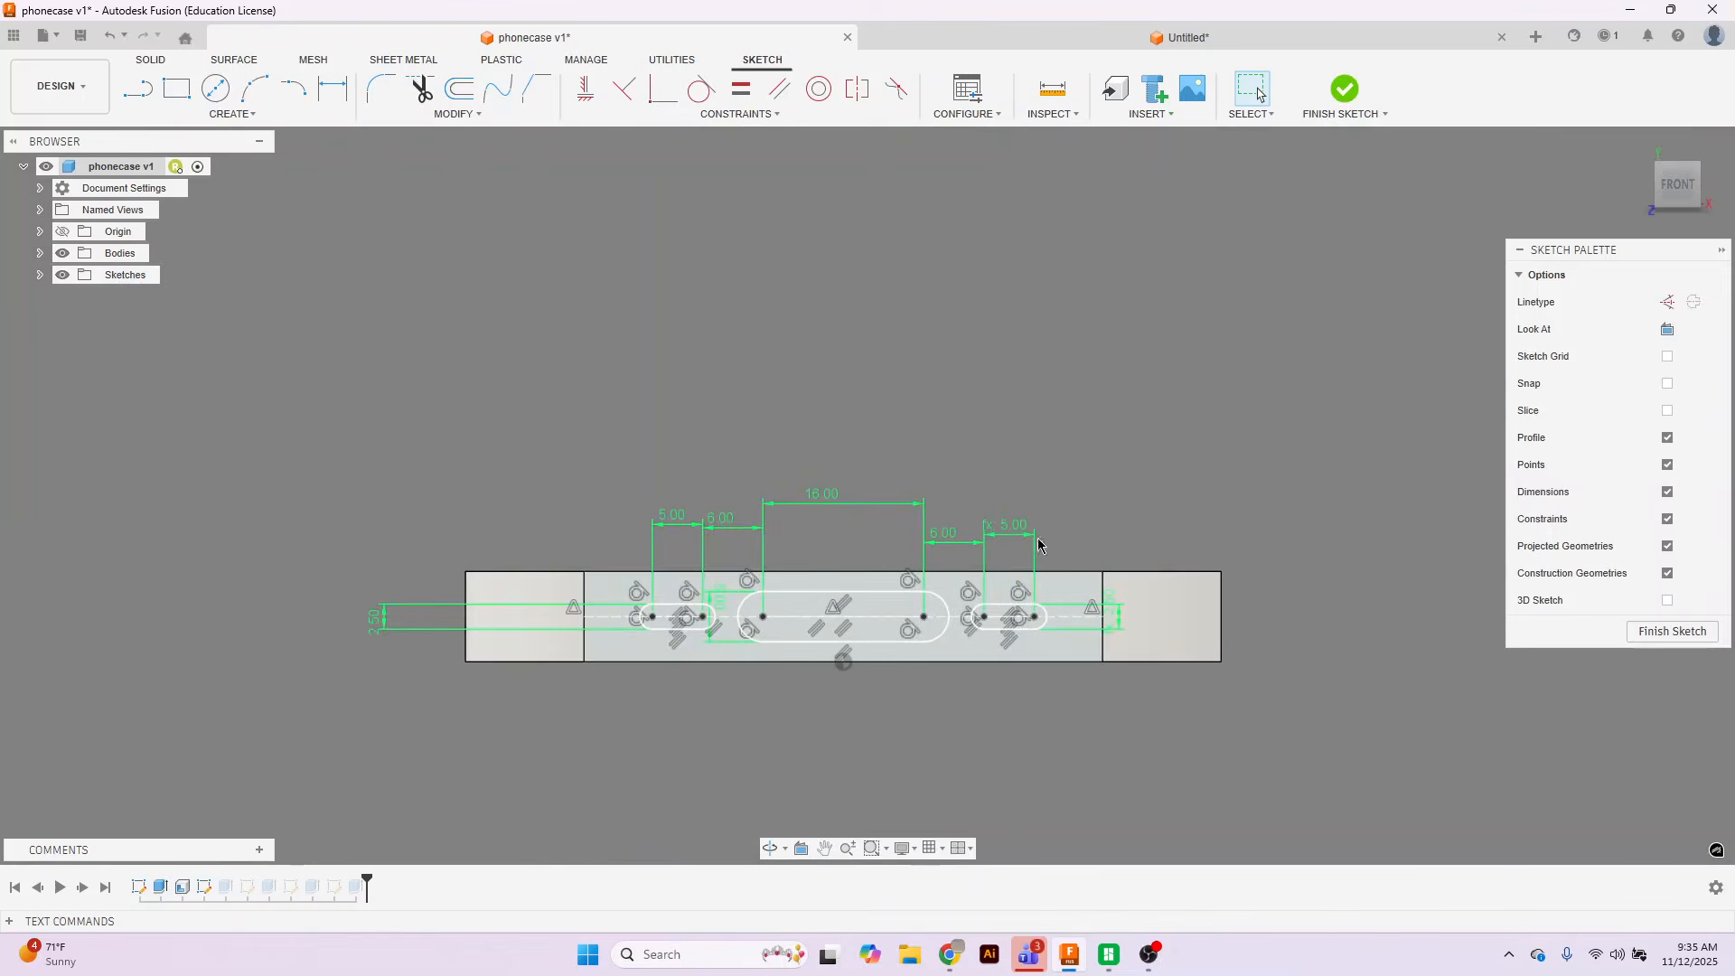
{"action": "left_click", "coordinate": [1137, 41]}
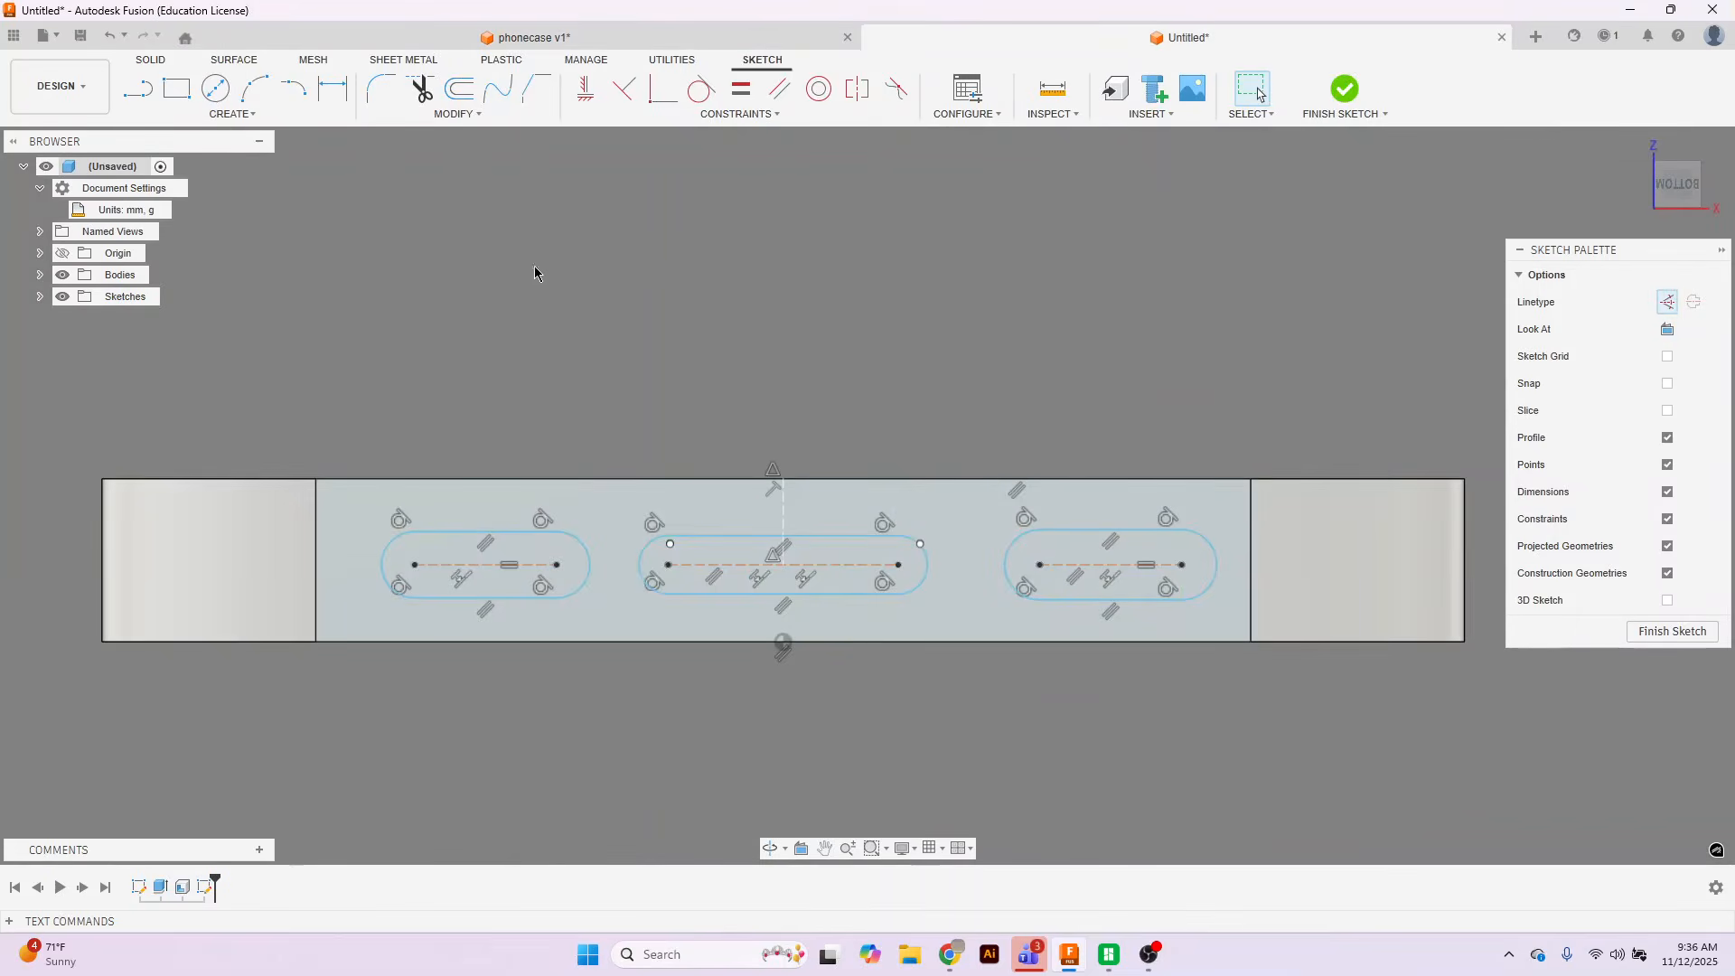
Dimension the middle slot's centerline to 16 mm and the right slot's centerline to 5 mm.
{"action": "key", "text": "d"}
{"action": "left_click", "coordinate": [801, 563]}
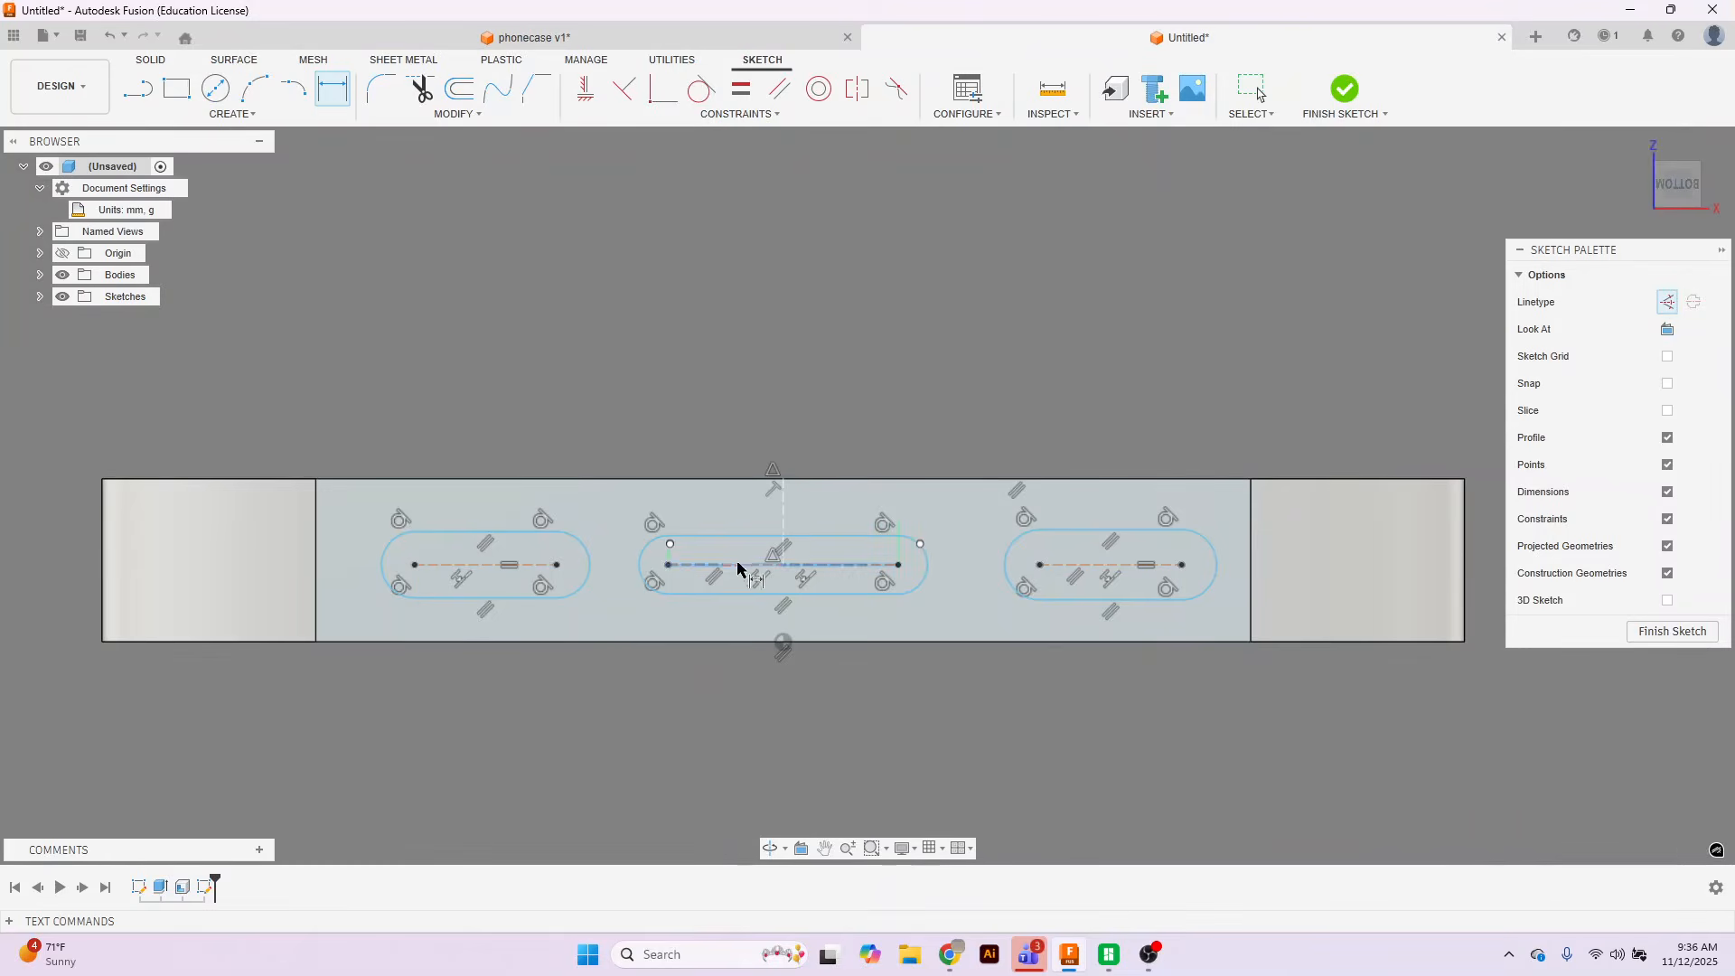
{"action": "left_click", "coordinate": [707, 385]}
{"action": "type", "text": "16"}
{"action": "key", "text": "Return"}
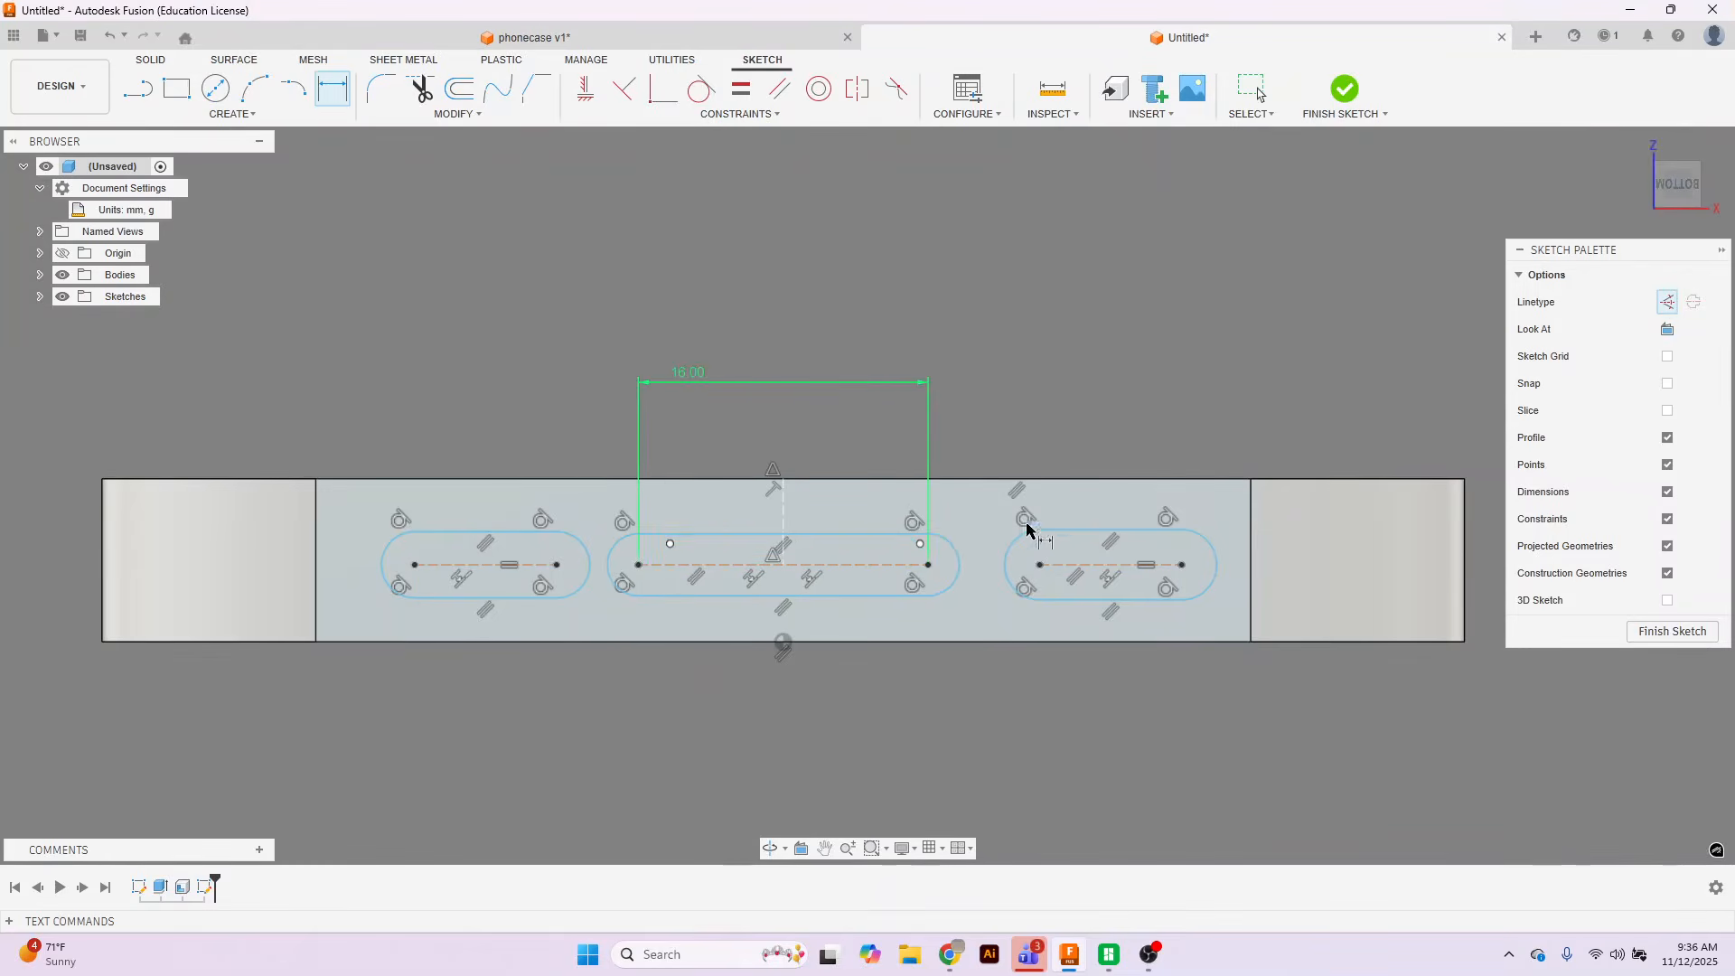
{"action": "left_click", "coordinate": [1096, 566]}
{"action": "left_click", "coordinate": [1091, 445]}
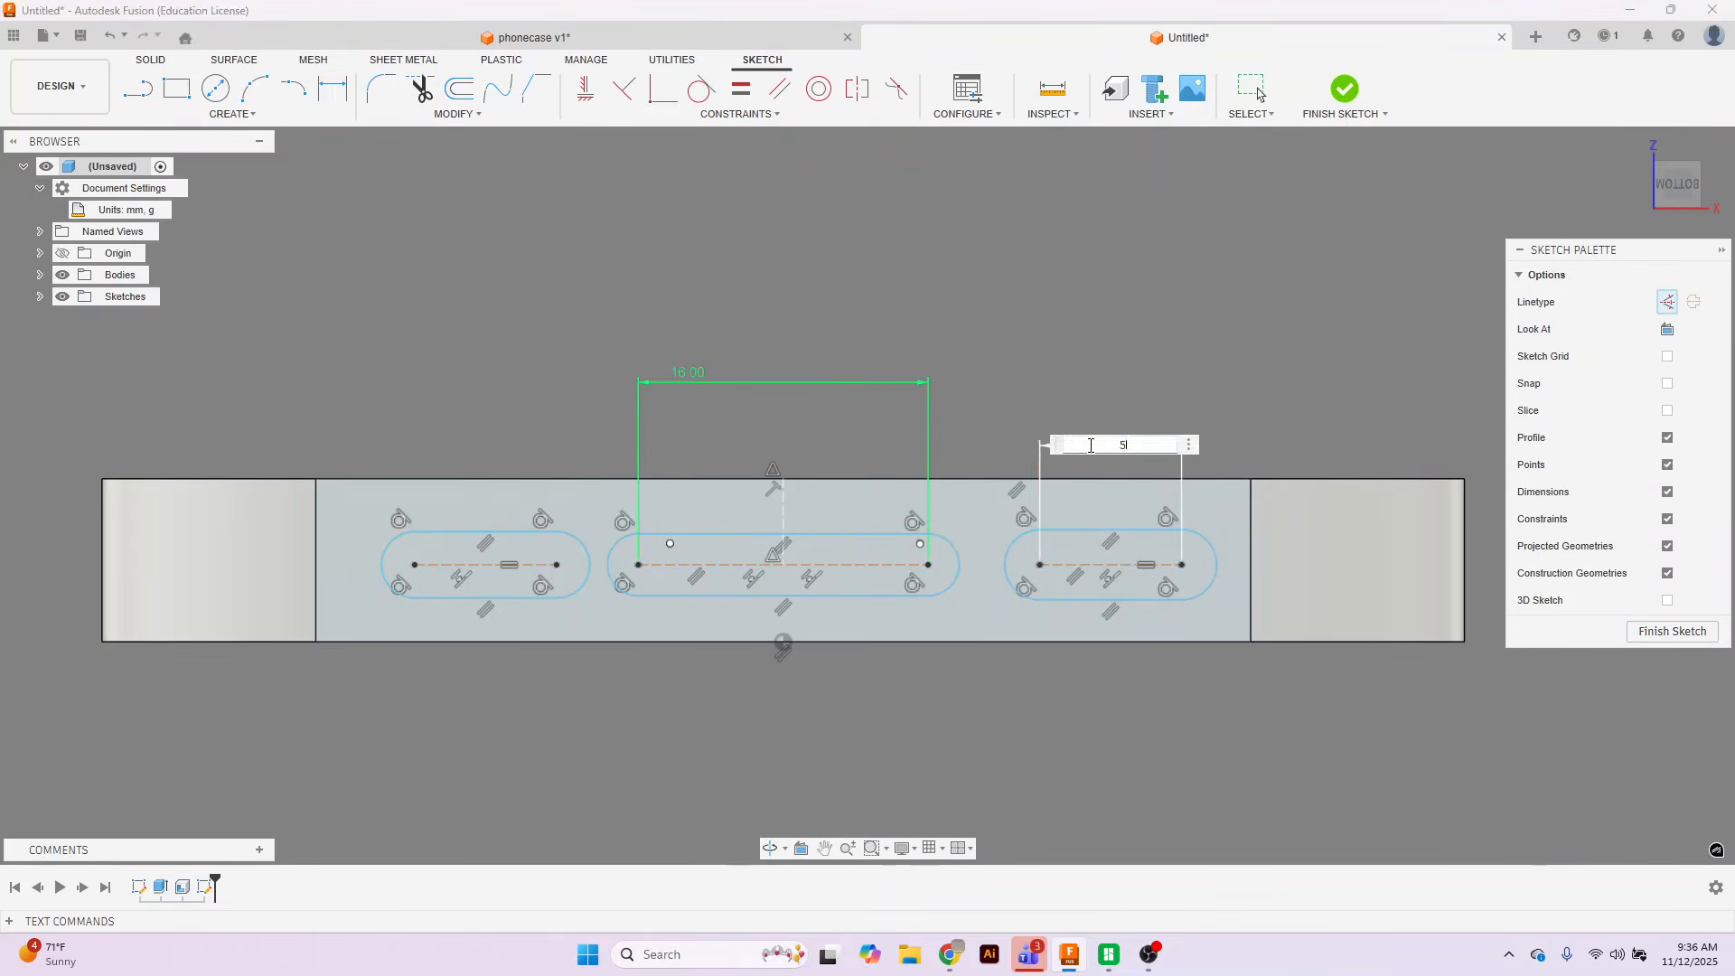
{"action": "key", "text": "Return"}
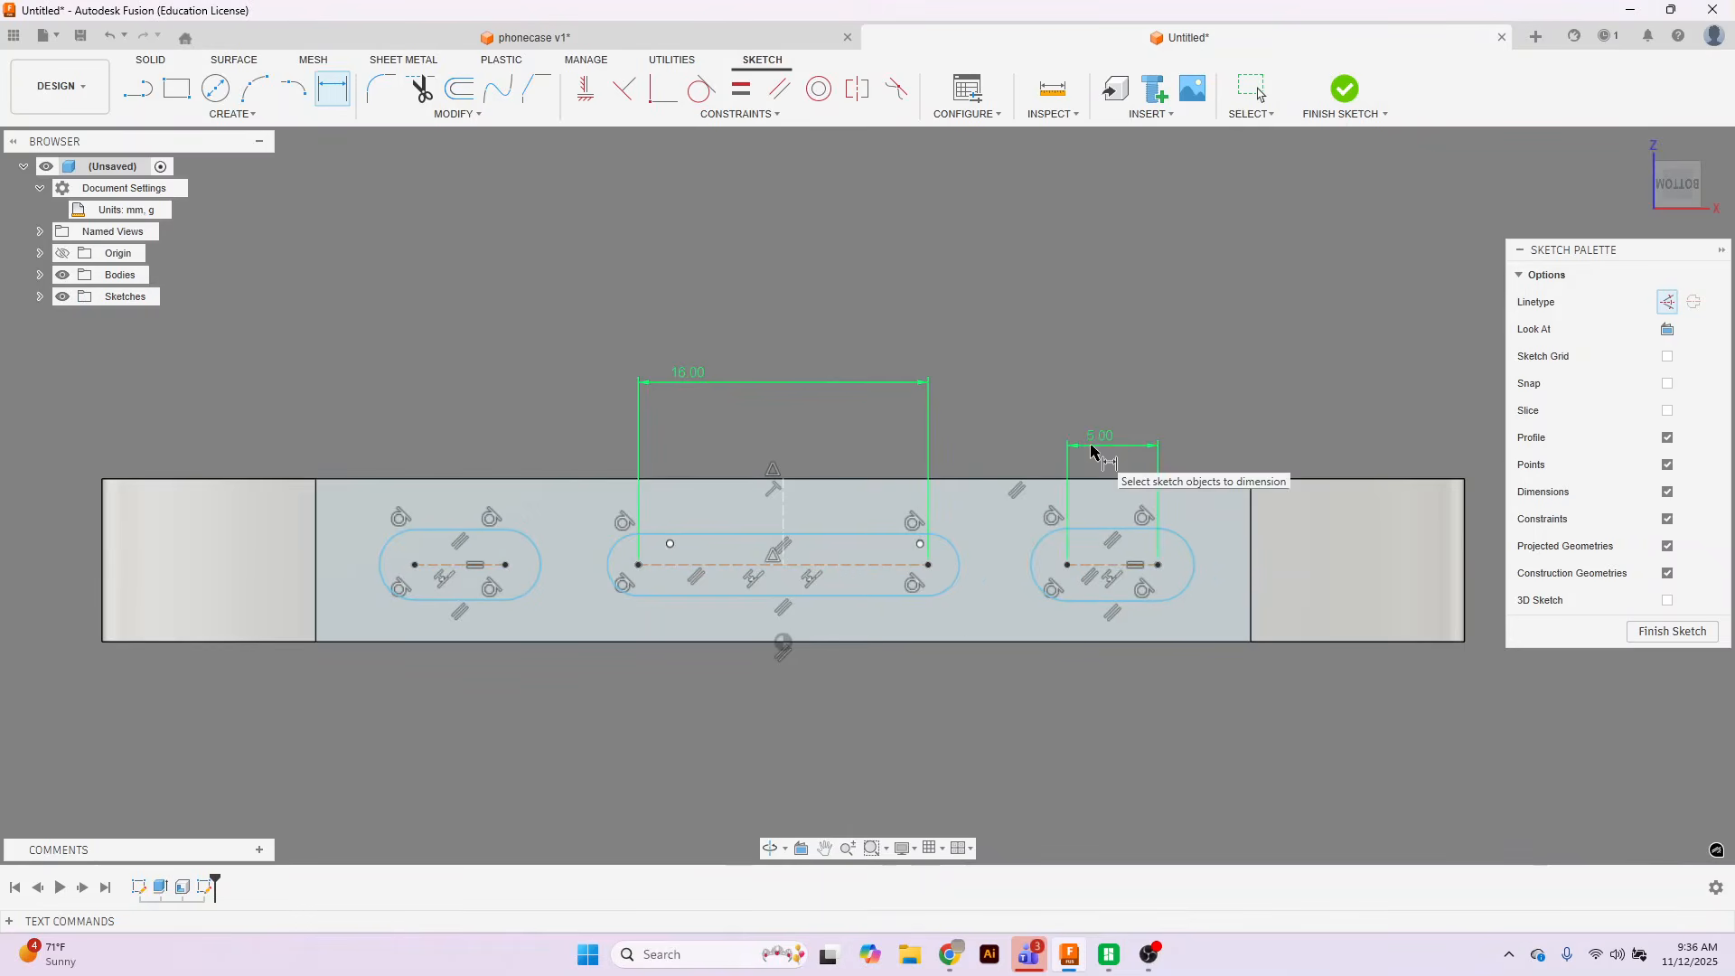
Set the spacing between the middle slot's end centers and the nearest centers of the right and left slots to 6 mm.
{"action": "left_click", "coordinate": [928, 564]}
{"action": "left_click", "coordinate": [1067, 565]}
{"action": "left_click", "coordinate": [997, 456]}
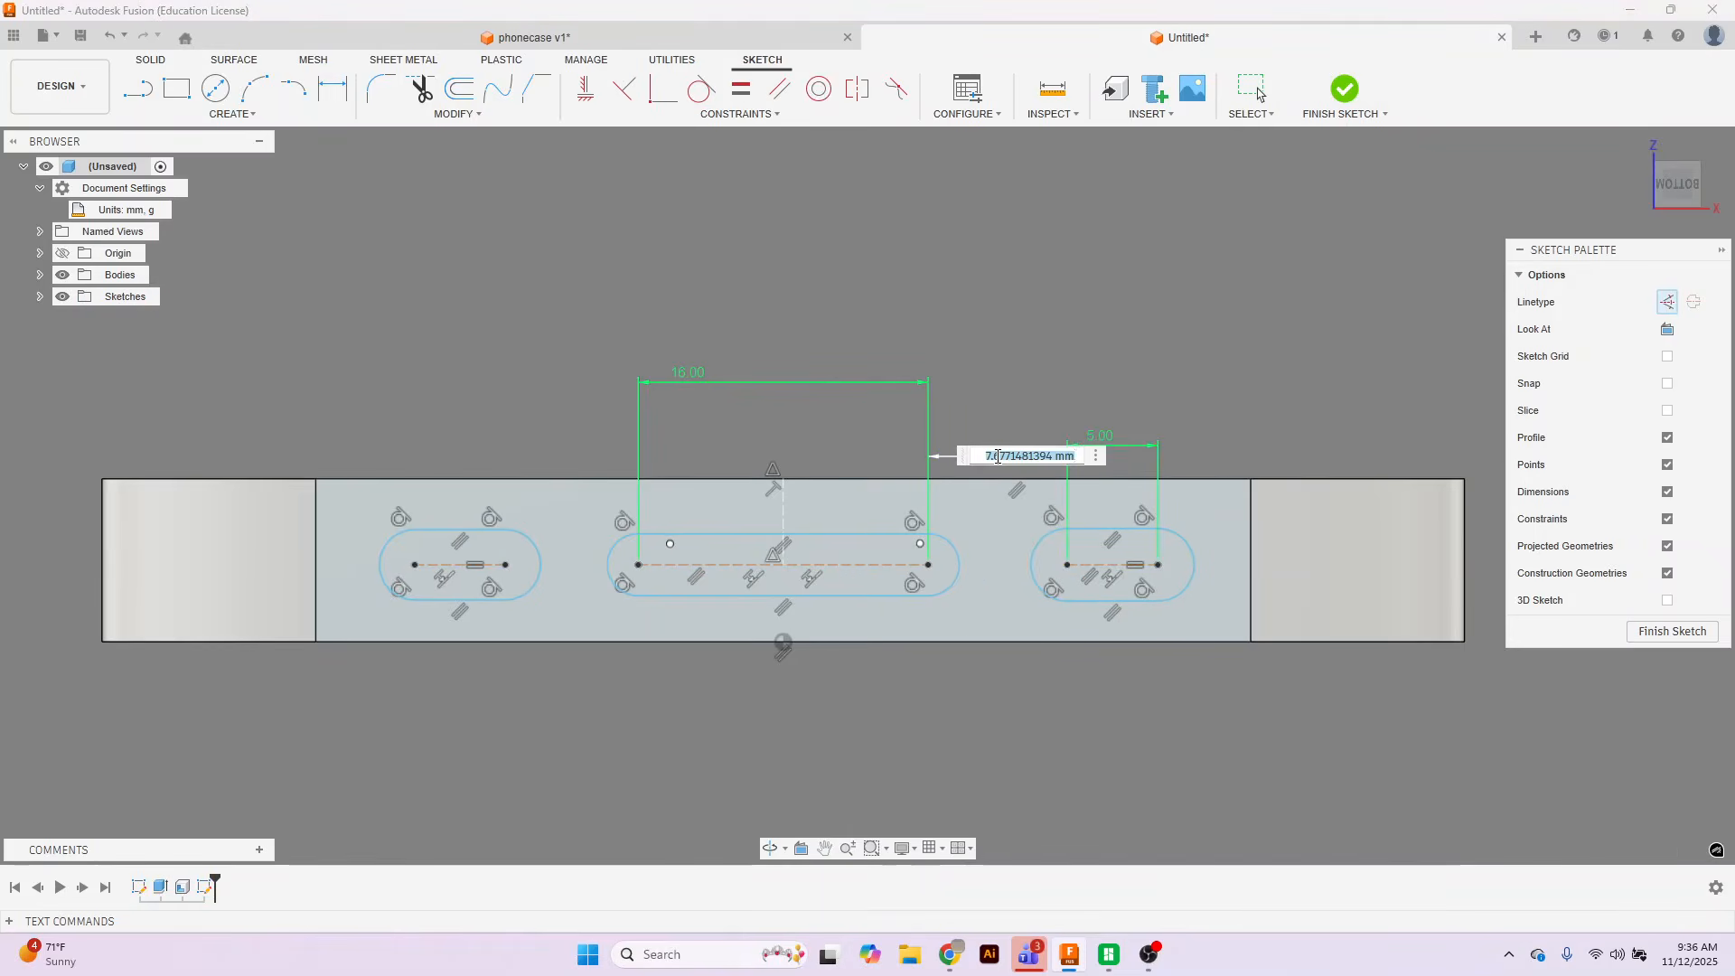
{"action": "type", "text": "6"}
{"action": "key", "text": "Return"}
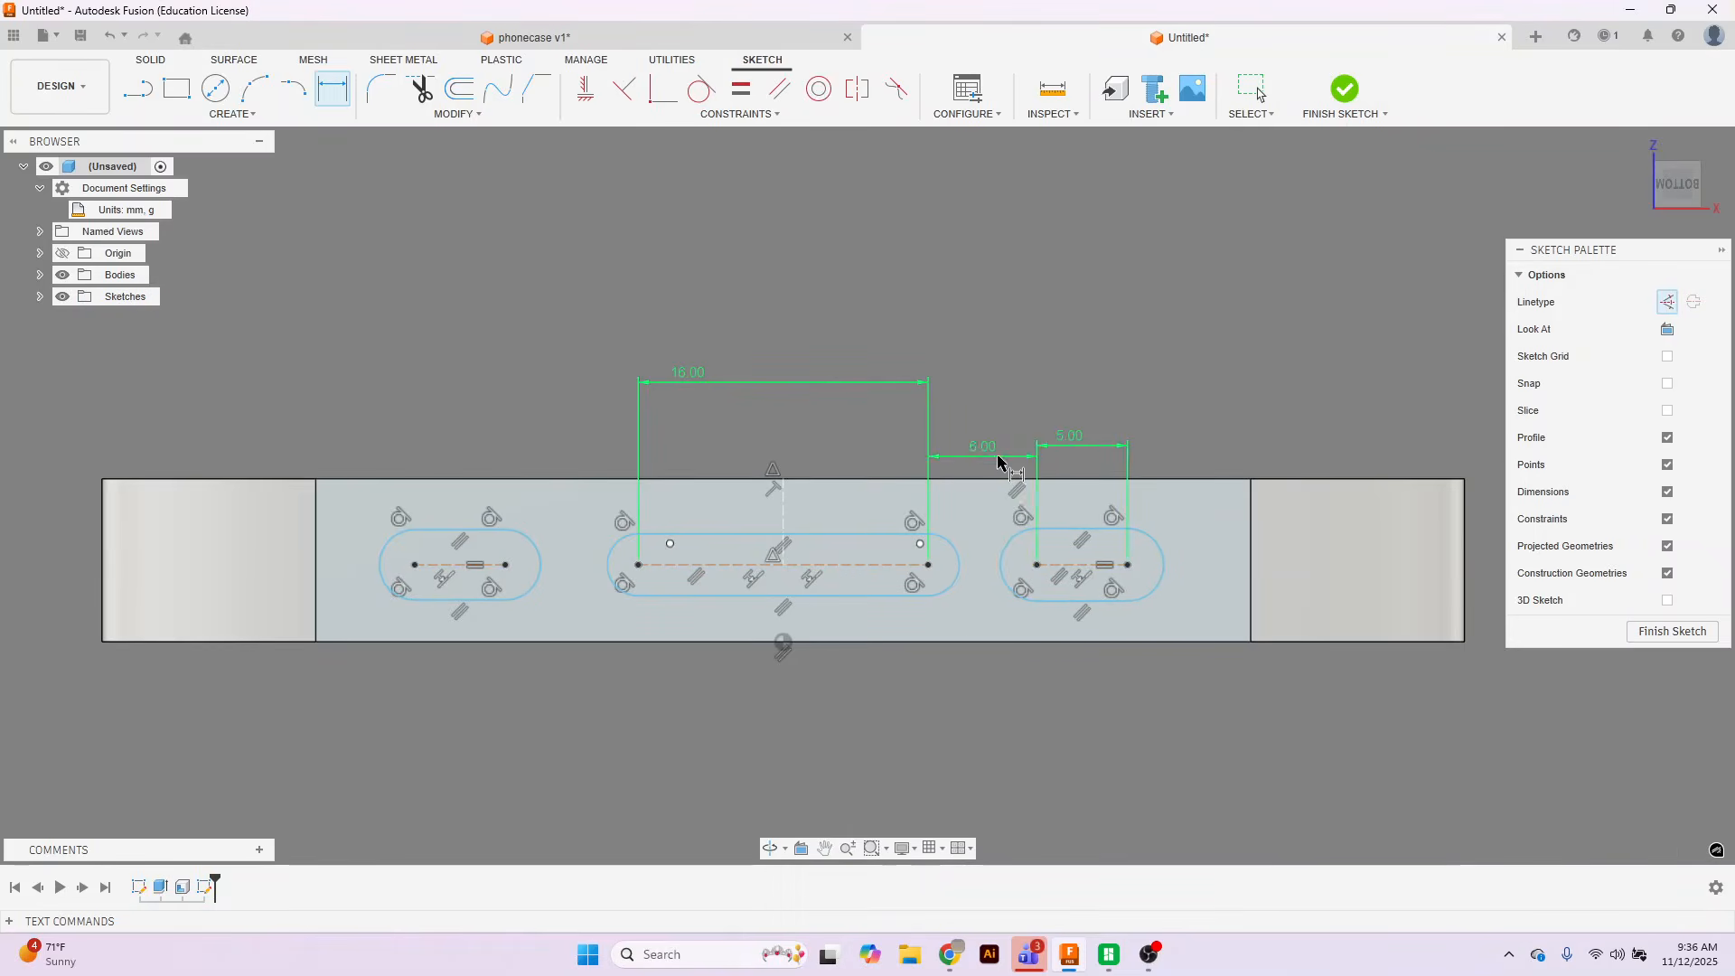
{"action": "left_click", "coordinate": [504, 565]}
{"action": "left_click", "coordinate": [637, 565]}
{"action": "left_click", "coordinate": [558, 429]}
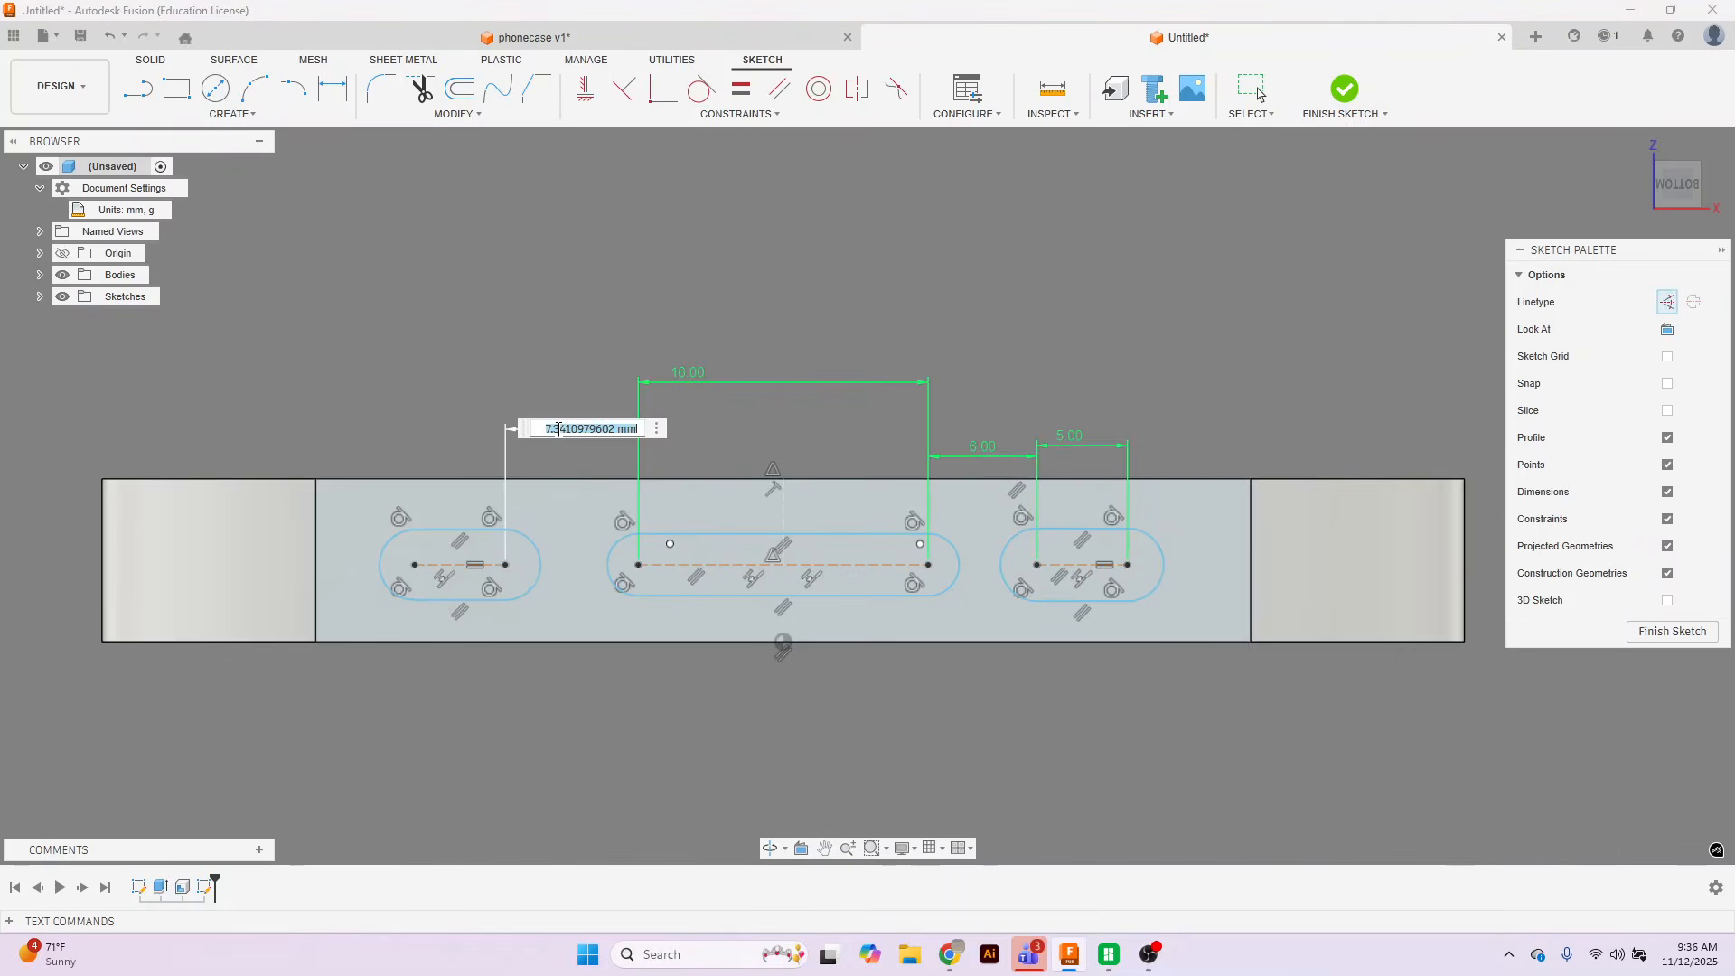
{"action": "type", "text": "6"}
{"action": "key", "text": "Return"}
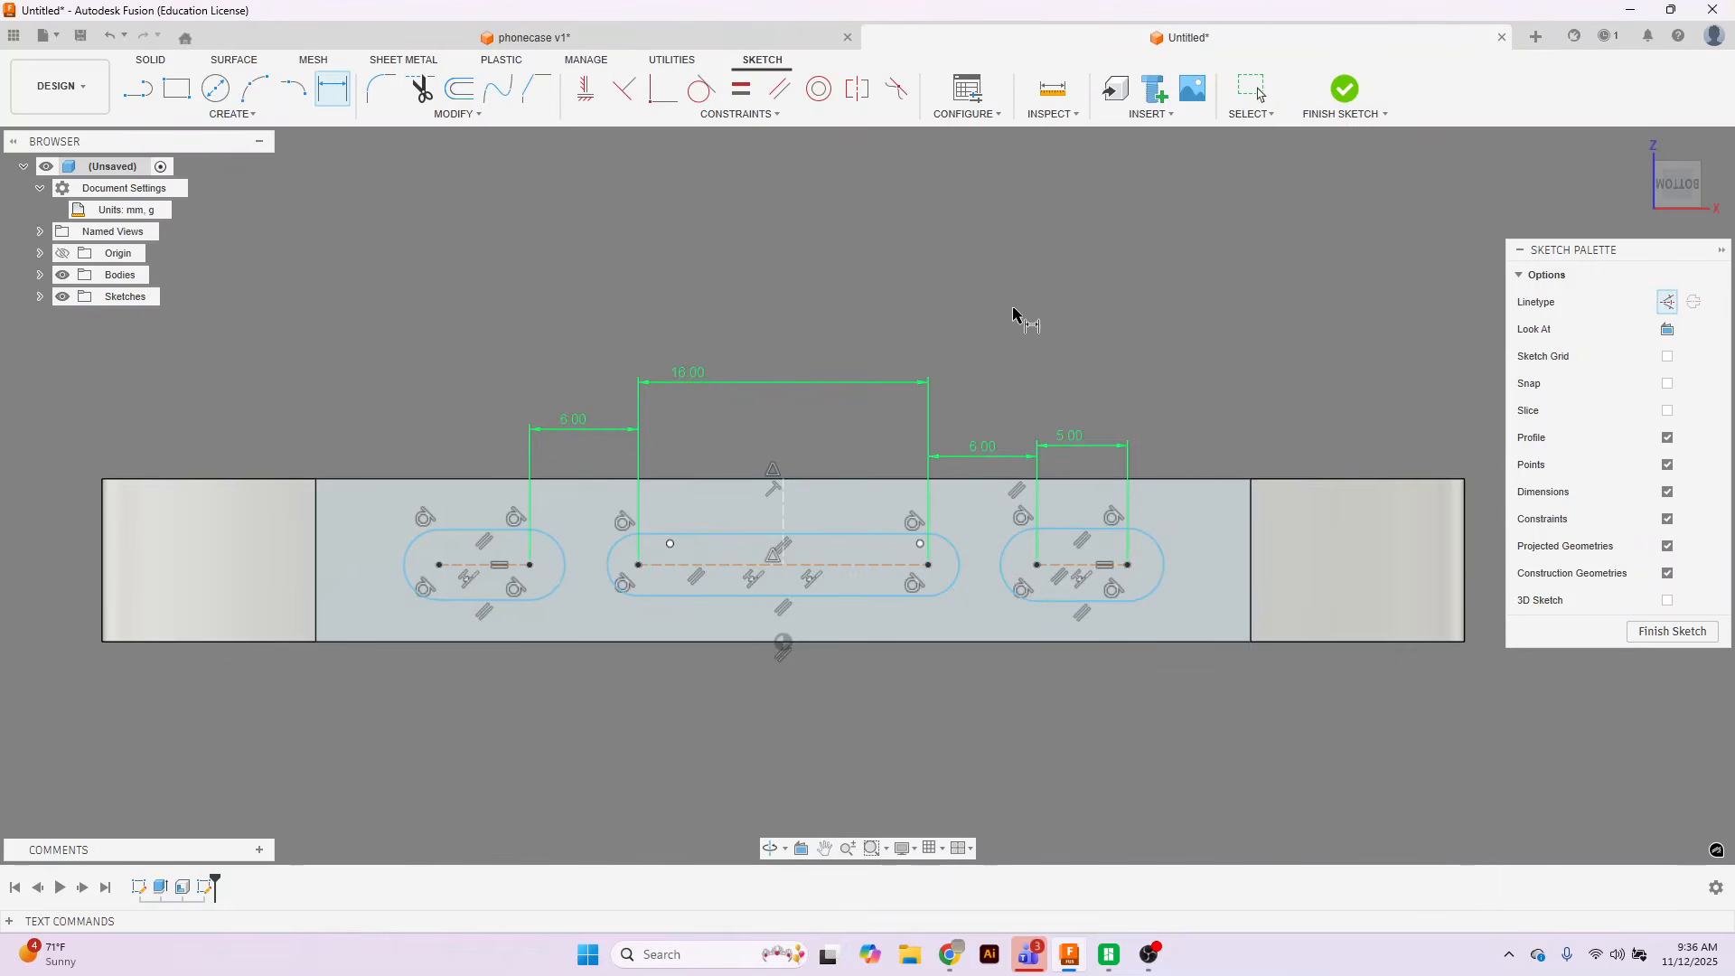
{"action": "key", "text": "Escape"}
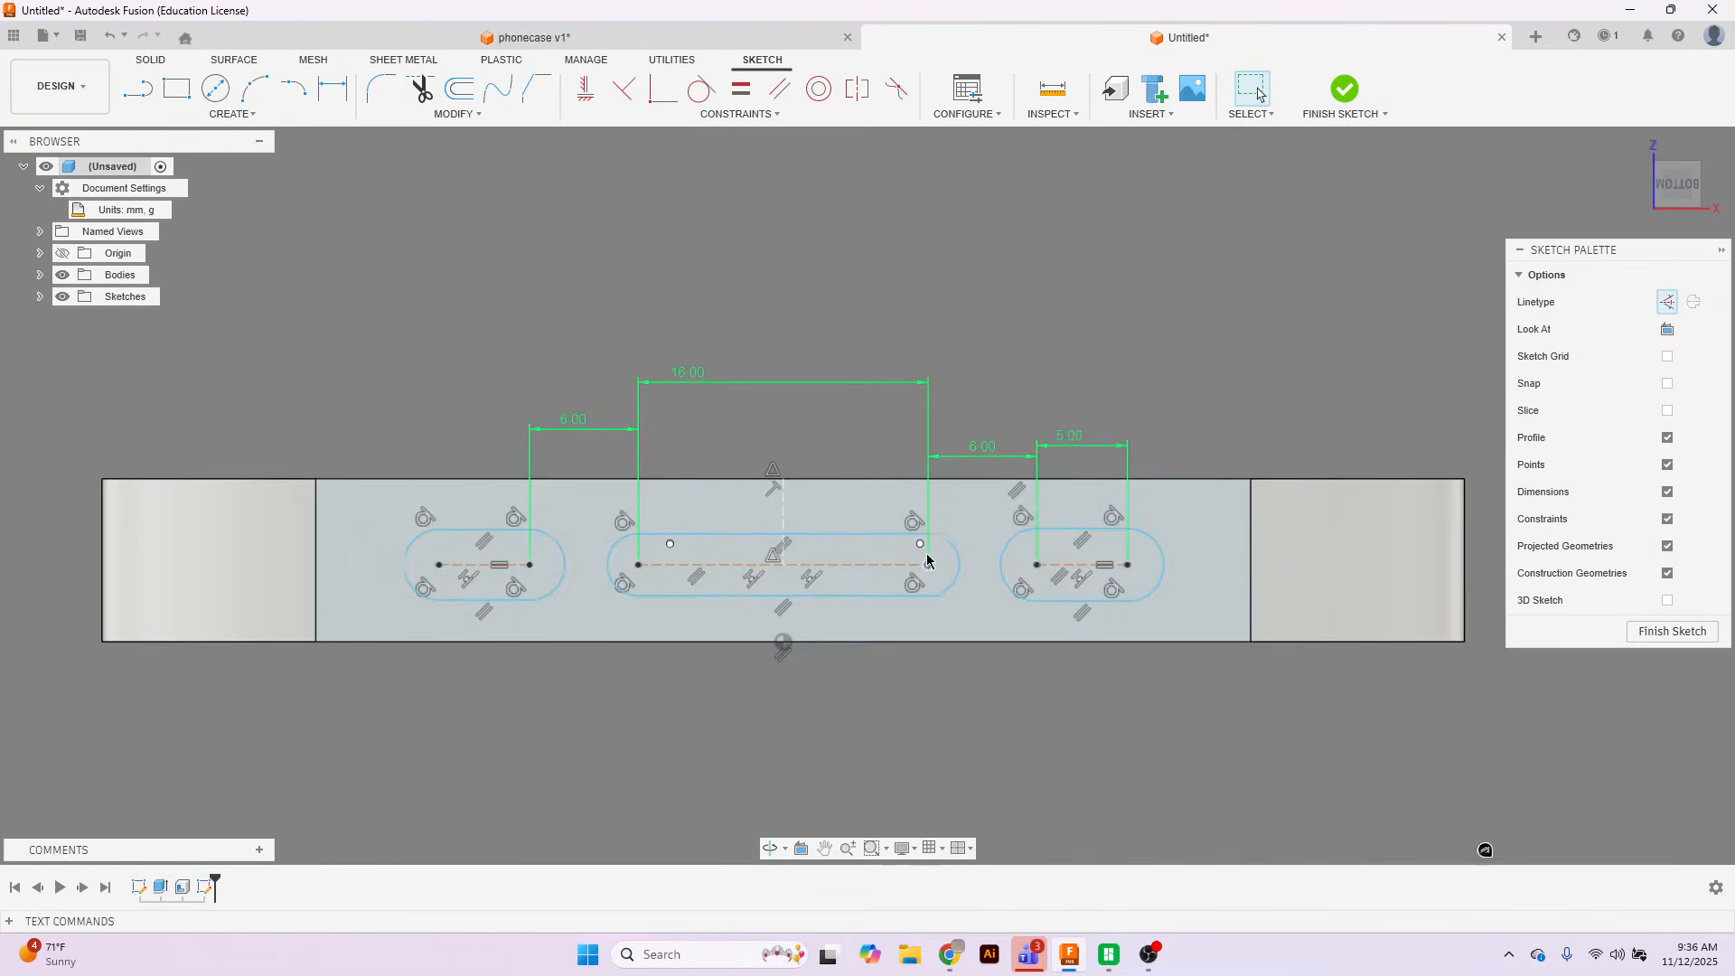
Draw a 9 mm vertical construction line from the midpoint of the end face's upper edge to the midpoint of its lower edge.
{"action": "mouse_move", "coordinate": [927, 560]}
{"action": "left_mouse_down"}
{"action": "mouse_move", "coordinate": [920, 542]}
{"action": "mouse_move", "coordinate": [911, 567]}
{"action": "mouse_move", "coordinate": [913, 511]}
{"action": "mouse_move", "coordinate": [931, 592]}
{"action": "mouse_move", "coordinate": [940, 535]}
{"action": "left_mouse_up"}
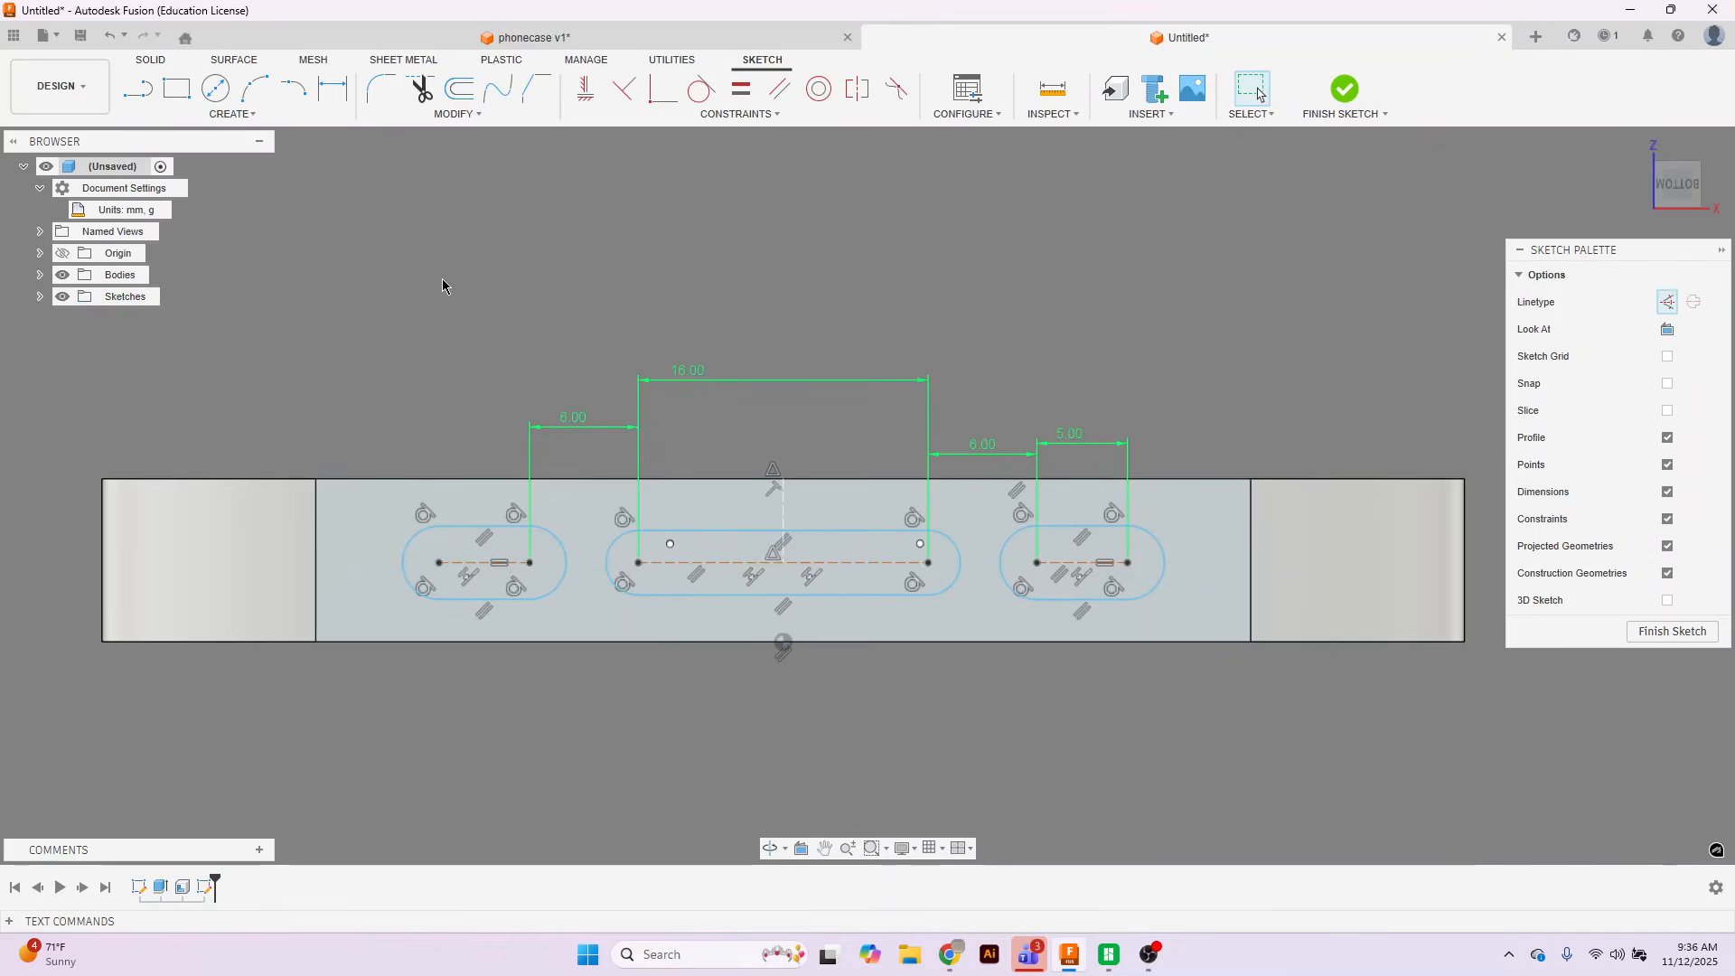
{"action": "key", "text": "l"}
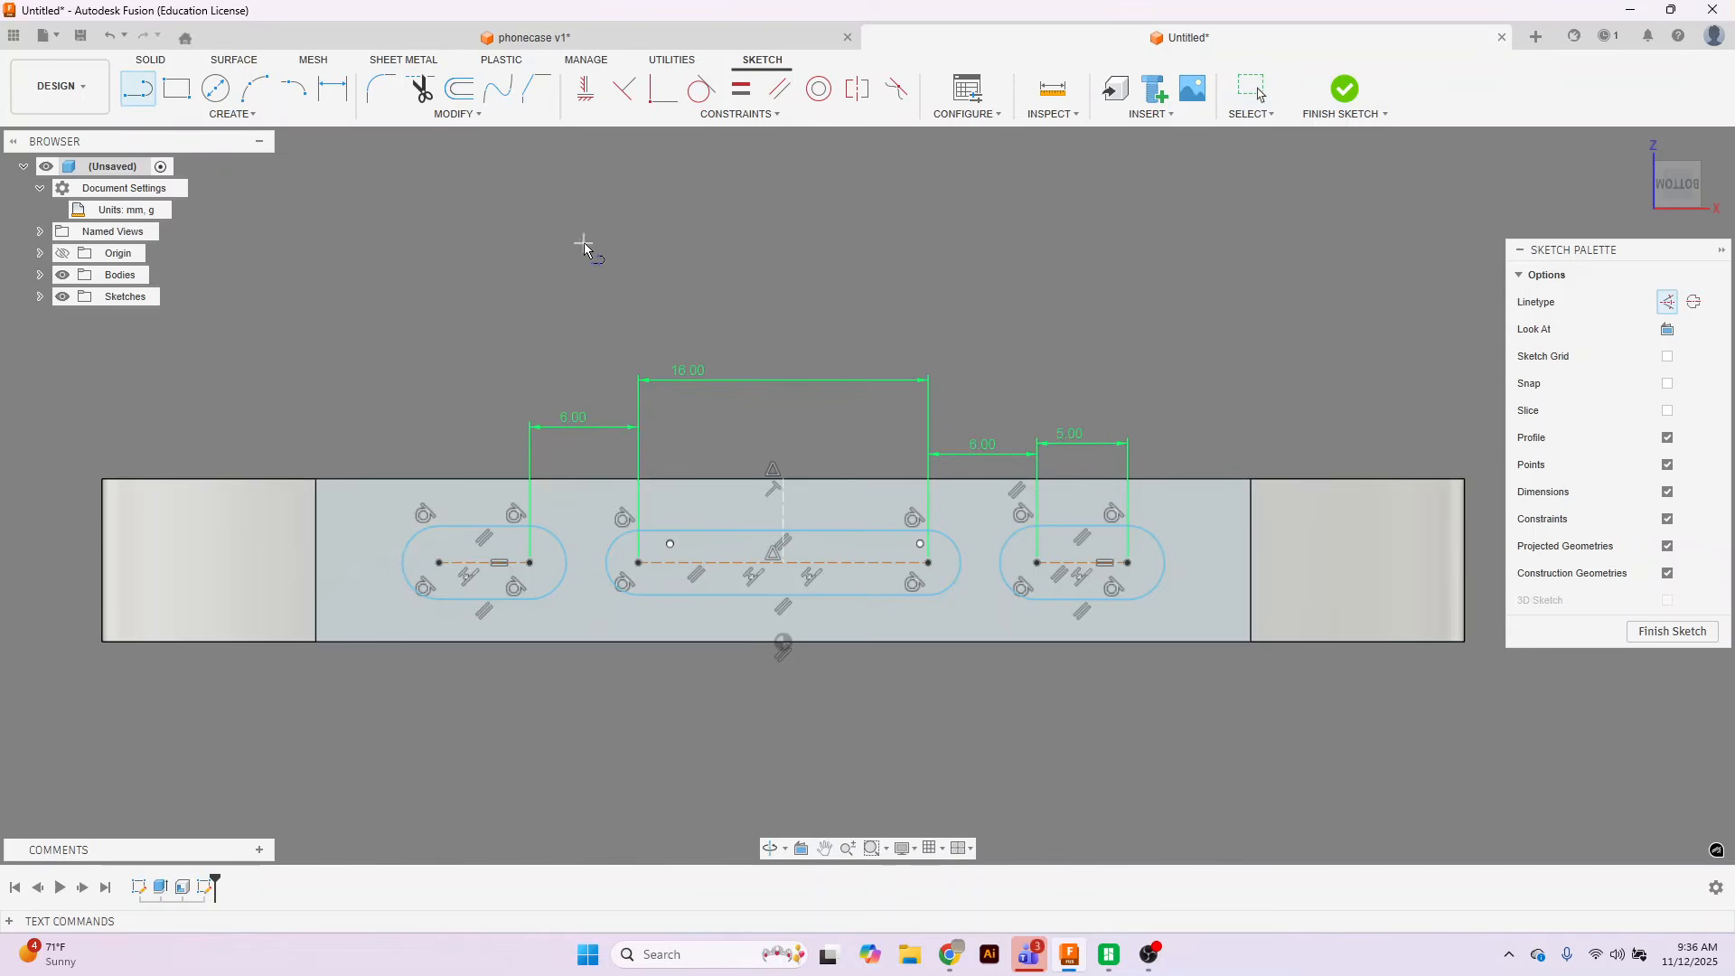
{"action": "left_click", "coordinate": [780, 479]}
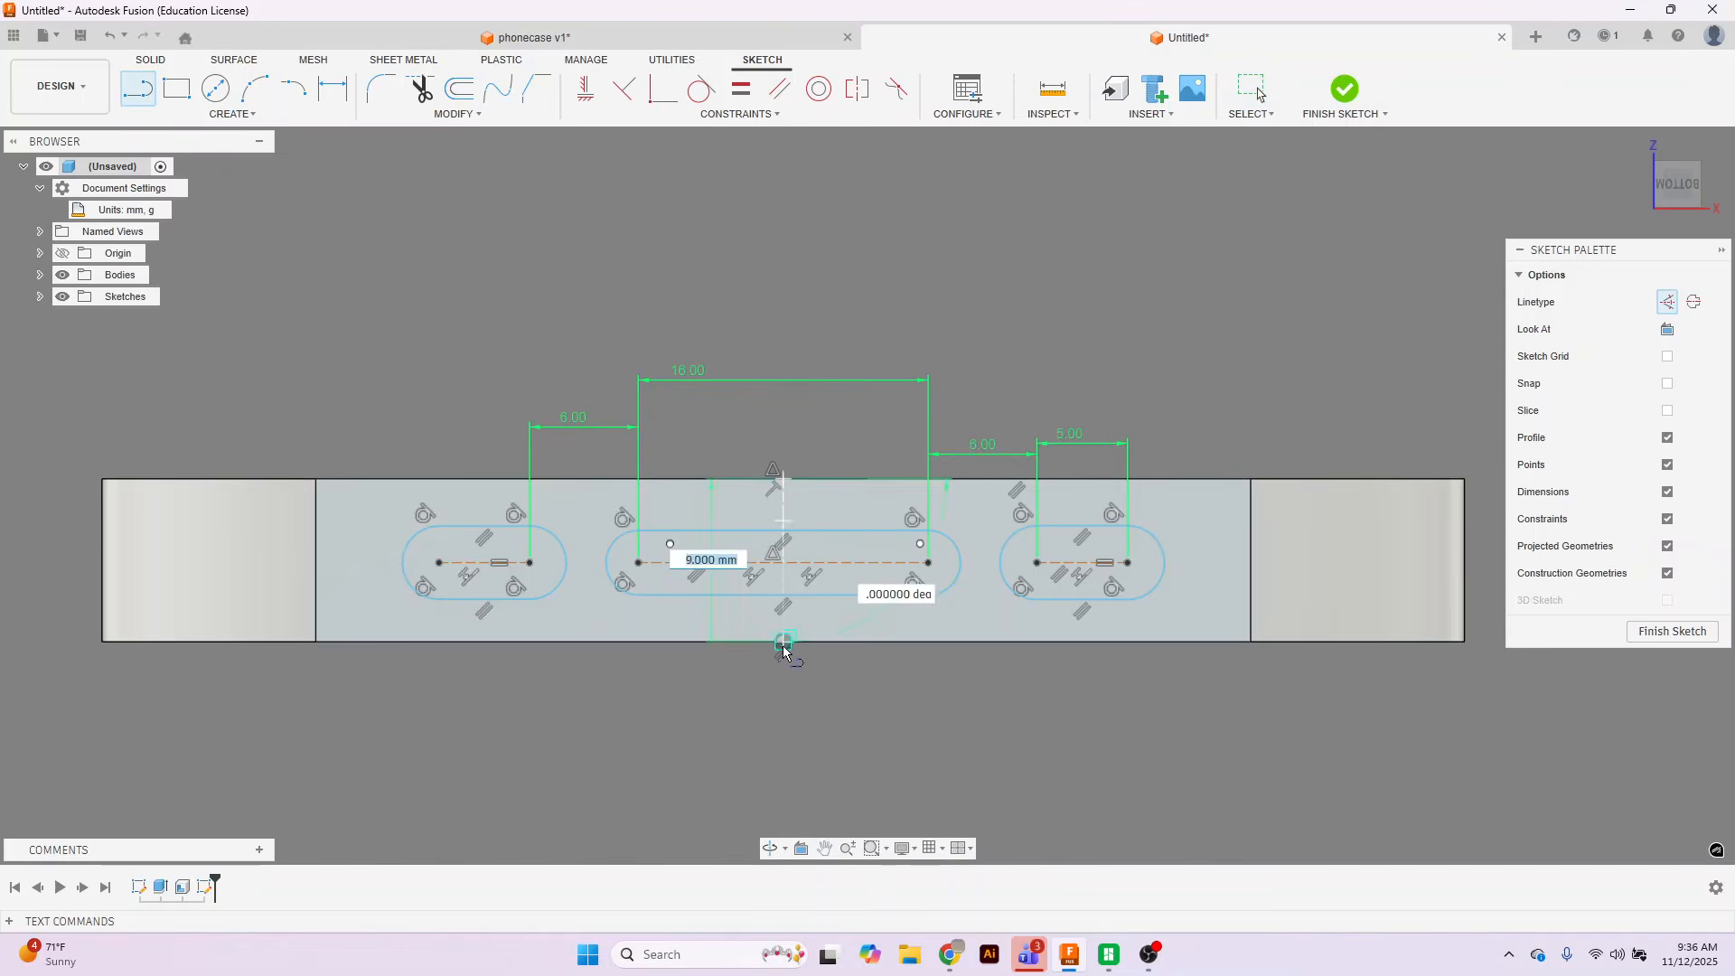
{"action": "left_click", "coordinate": [783, 642]}
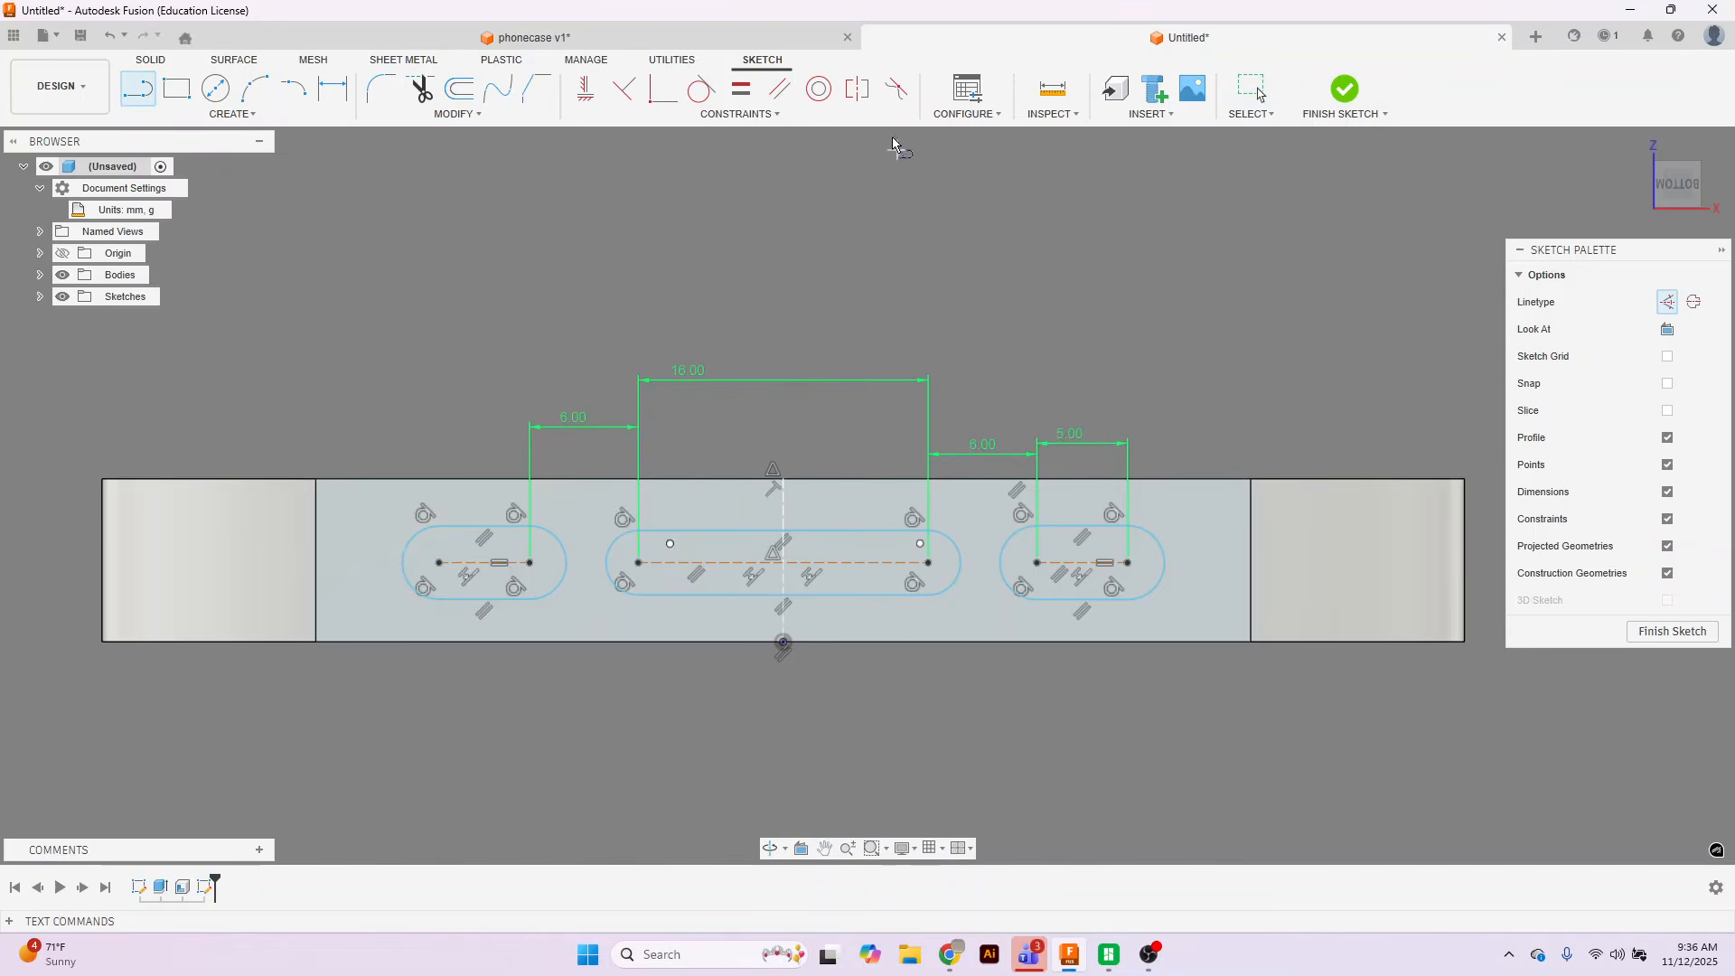
Apply a MidPoint constraint between the full-height construction line and the middle slot's centerline.
{"action": "left_click", "coordinate": [724, 118]}
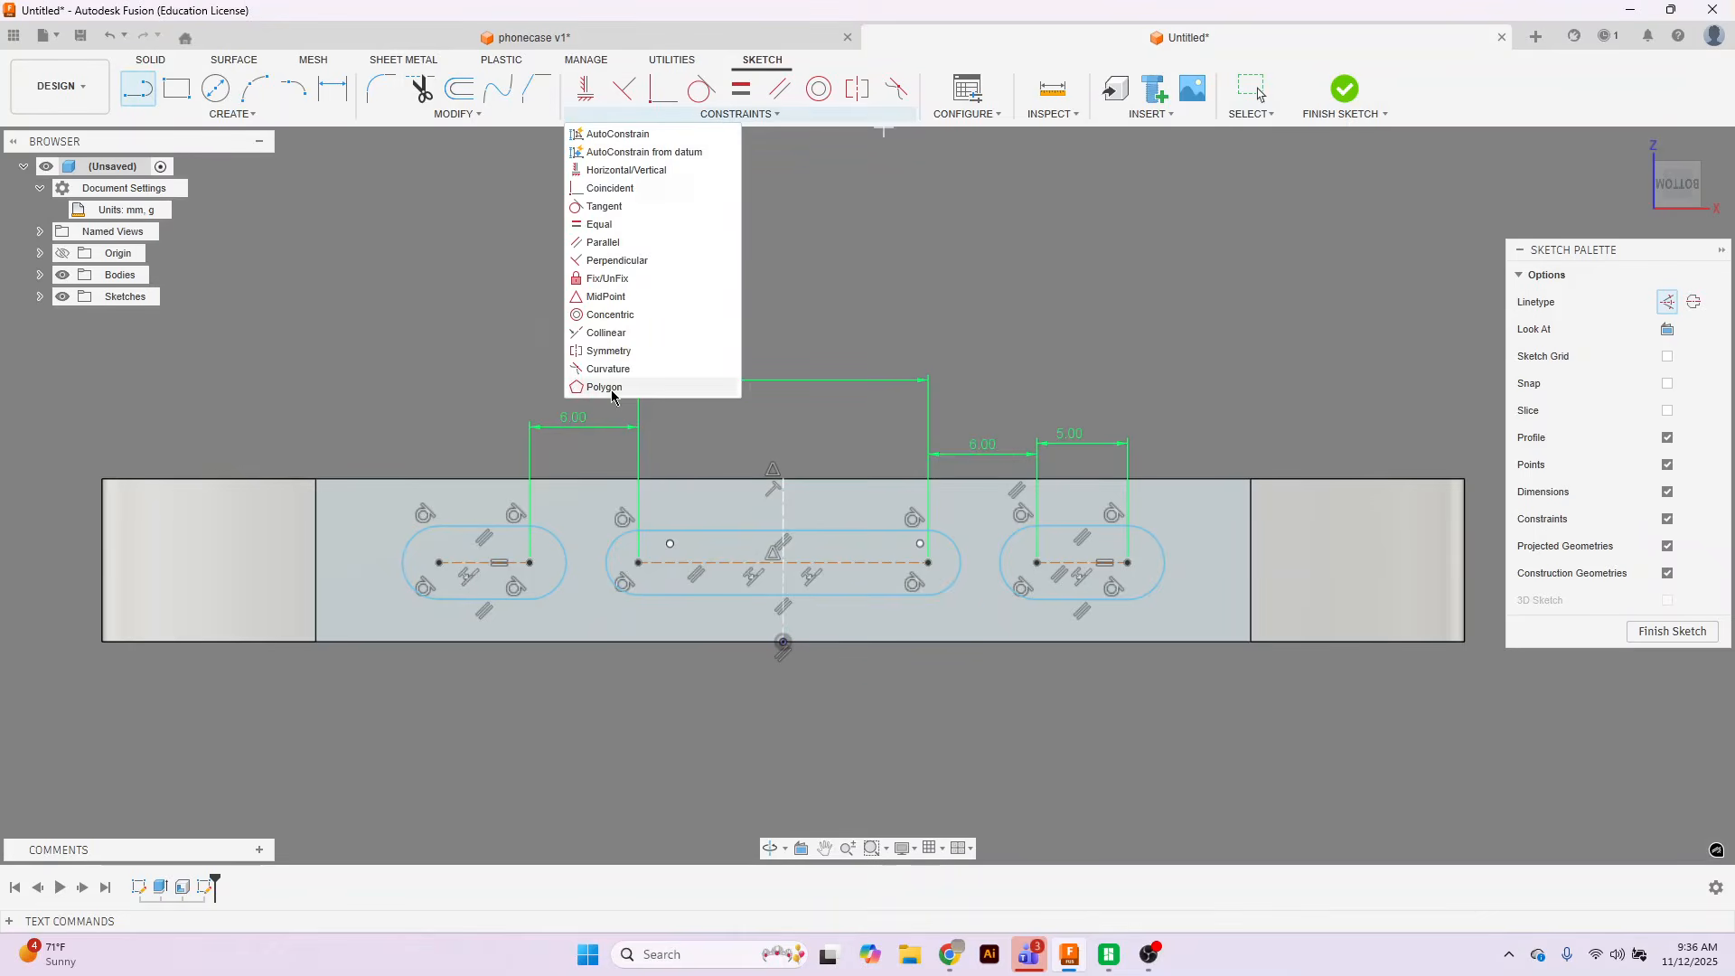
{"action": "left_click", "coordinate": [619, 296]}
{"action": "left_click", "coordinate": [782, 632]}
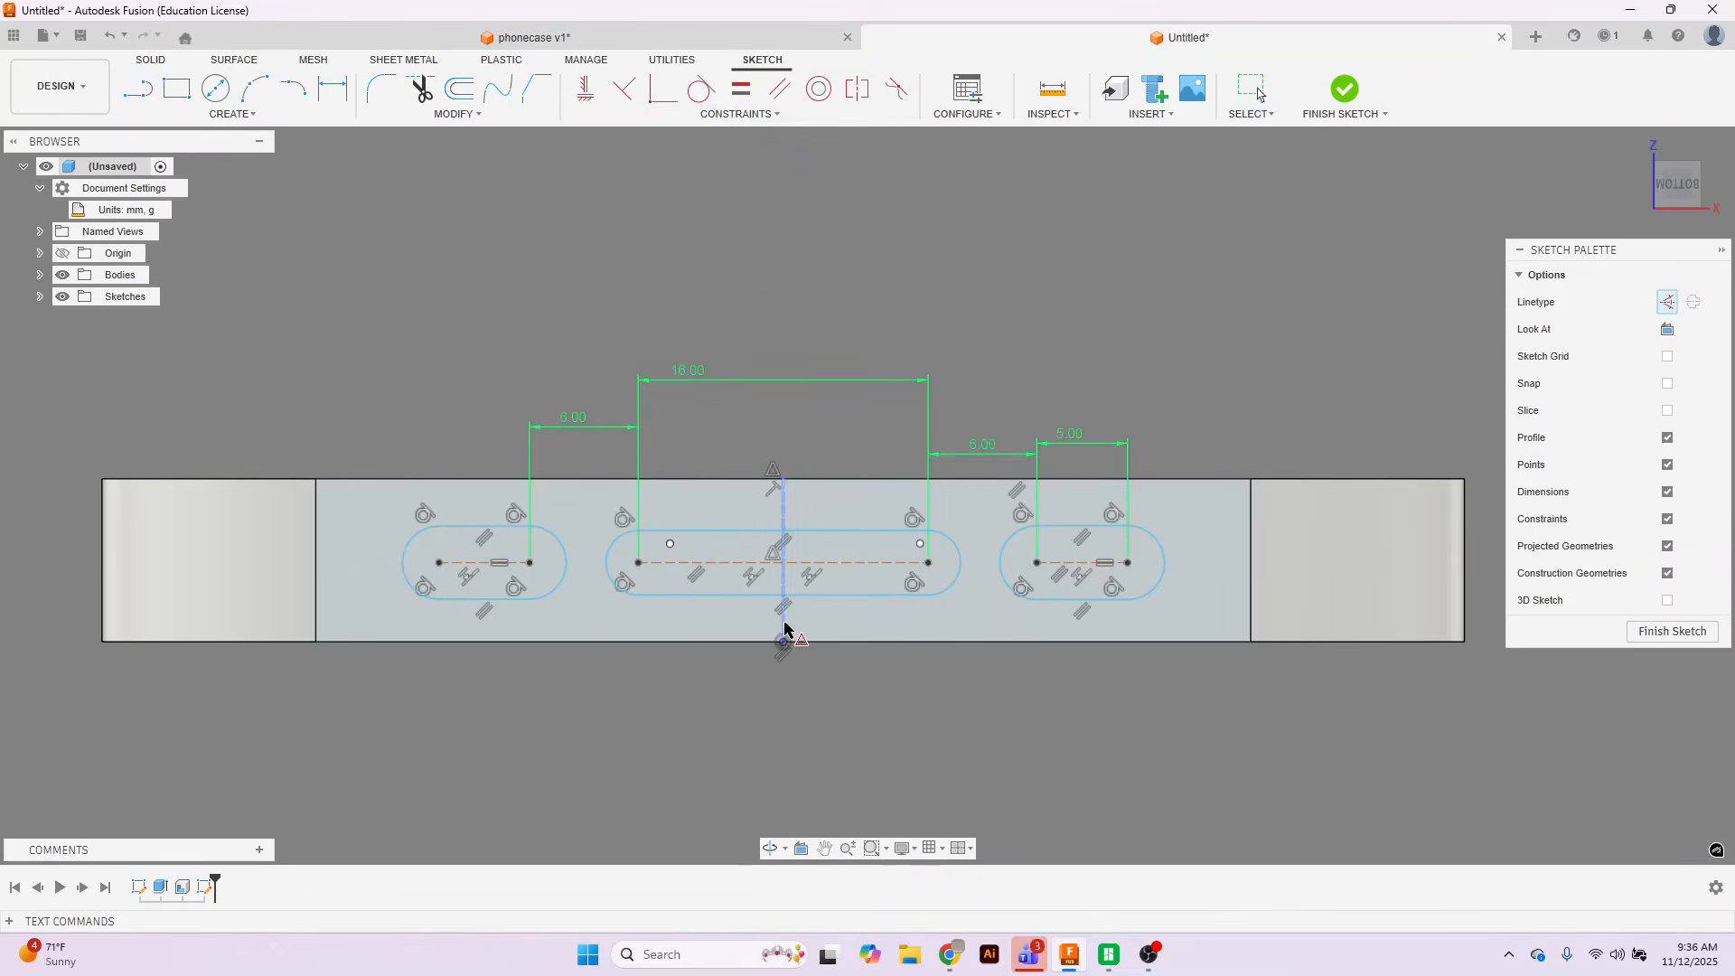
{"action": "left_click", "coordinate": [814, 567]}
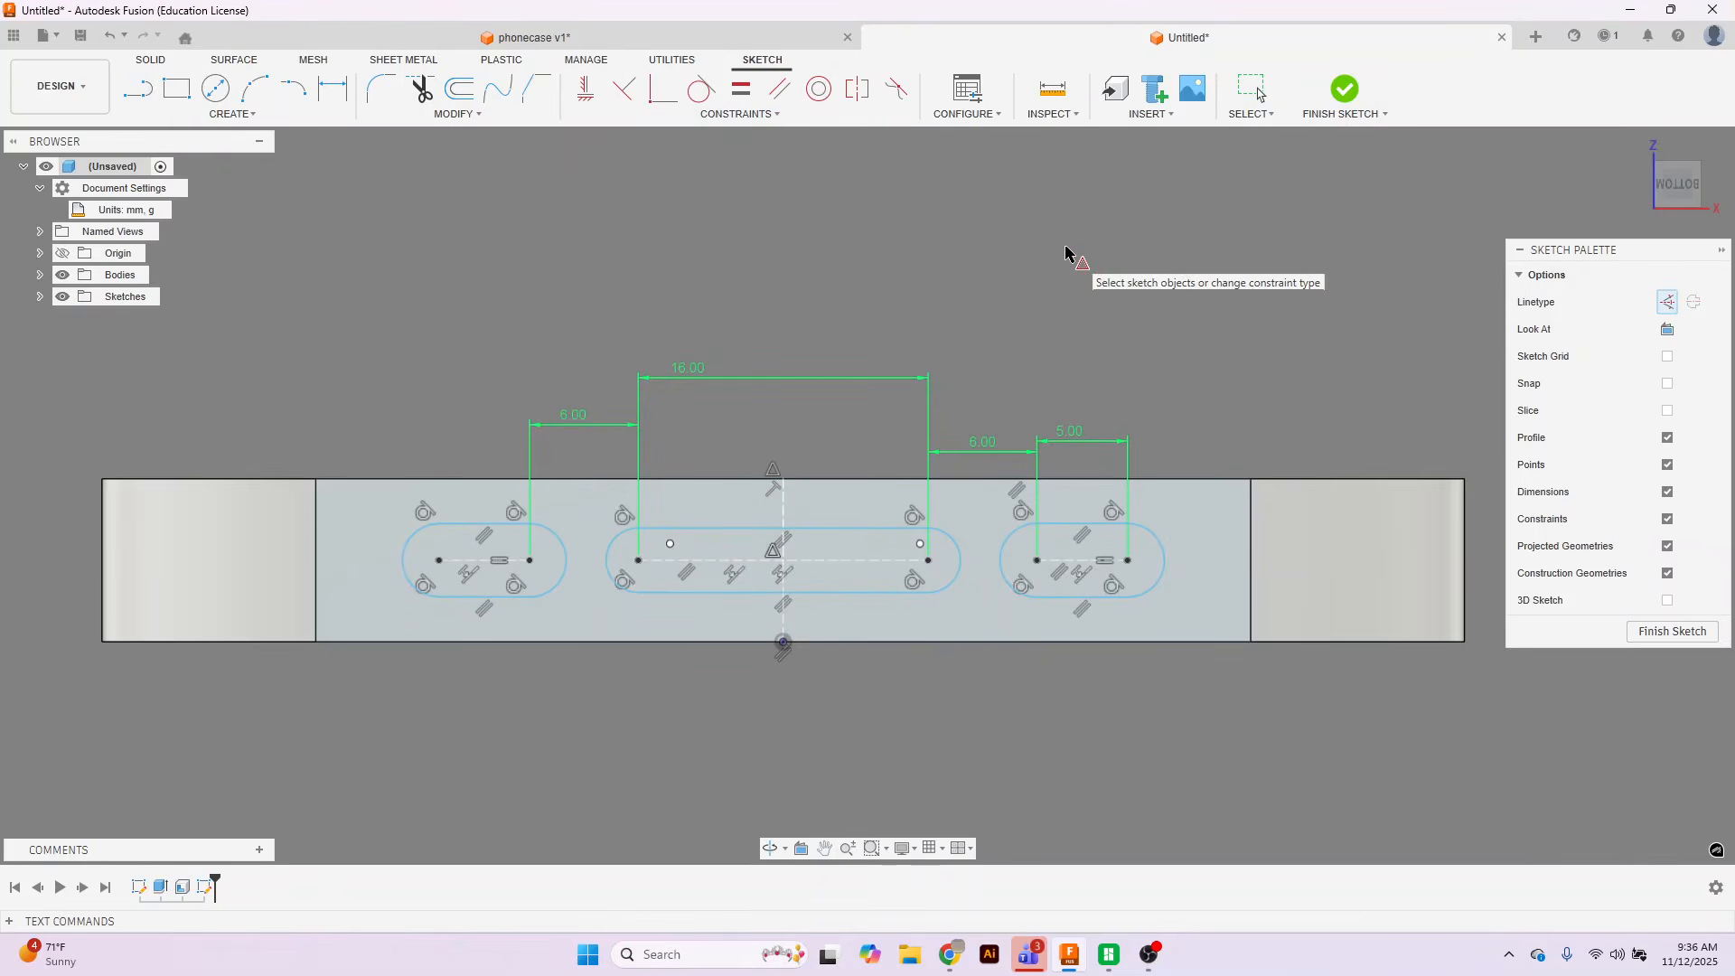
Pull the middle slot's upper edge to test whether its height is still unconstrained.
{"action": "key", "text": "Escape"}
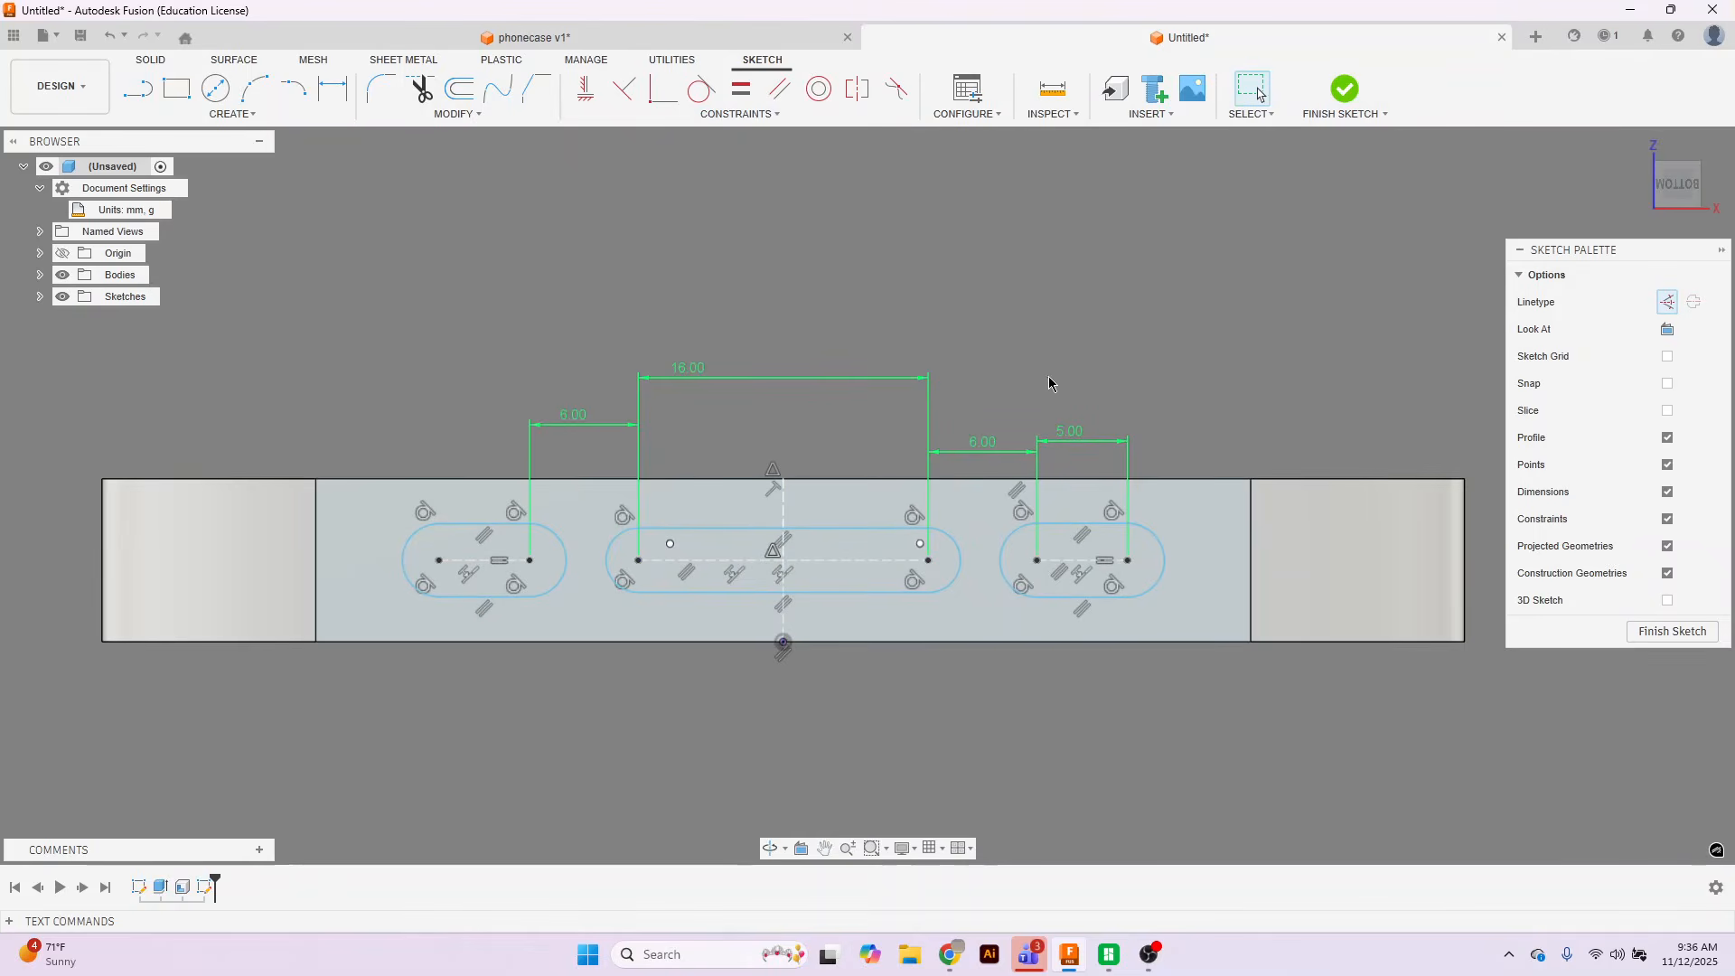
{"action": "left_click", "coordinate": [928, 561]}
{"action": "left_click", "coordinate": [903, 526]}
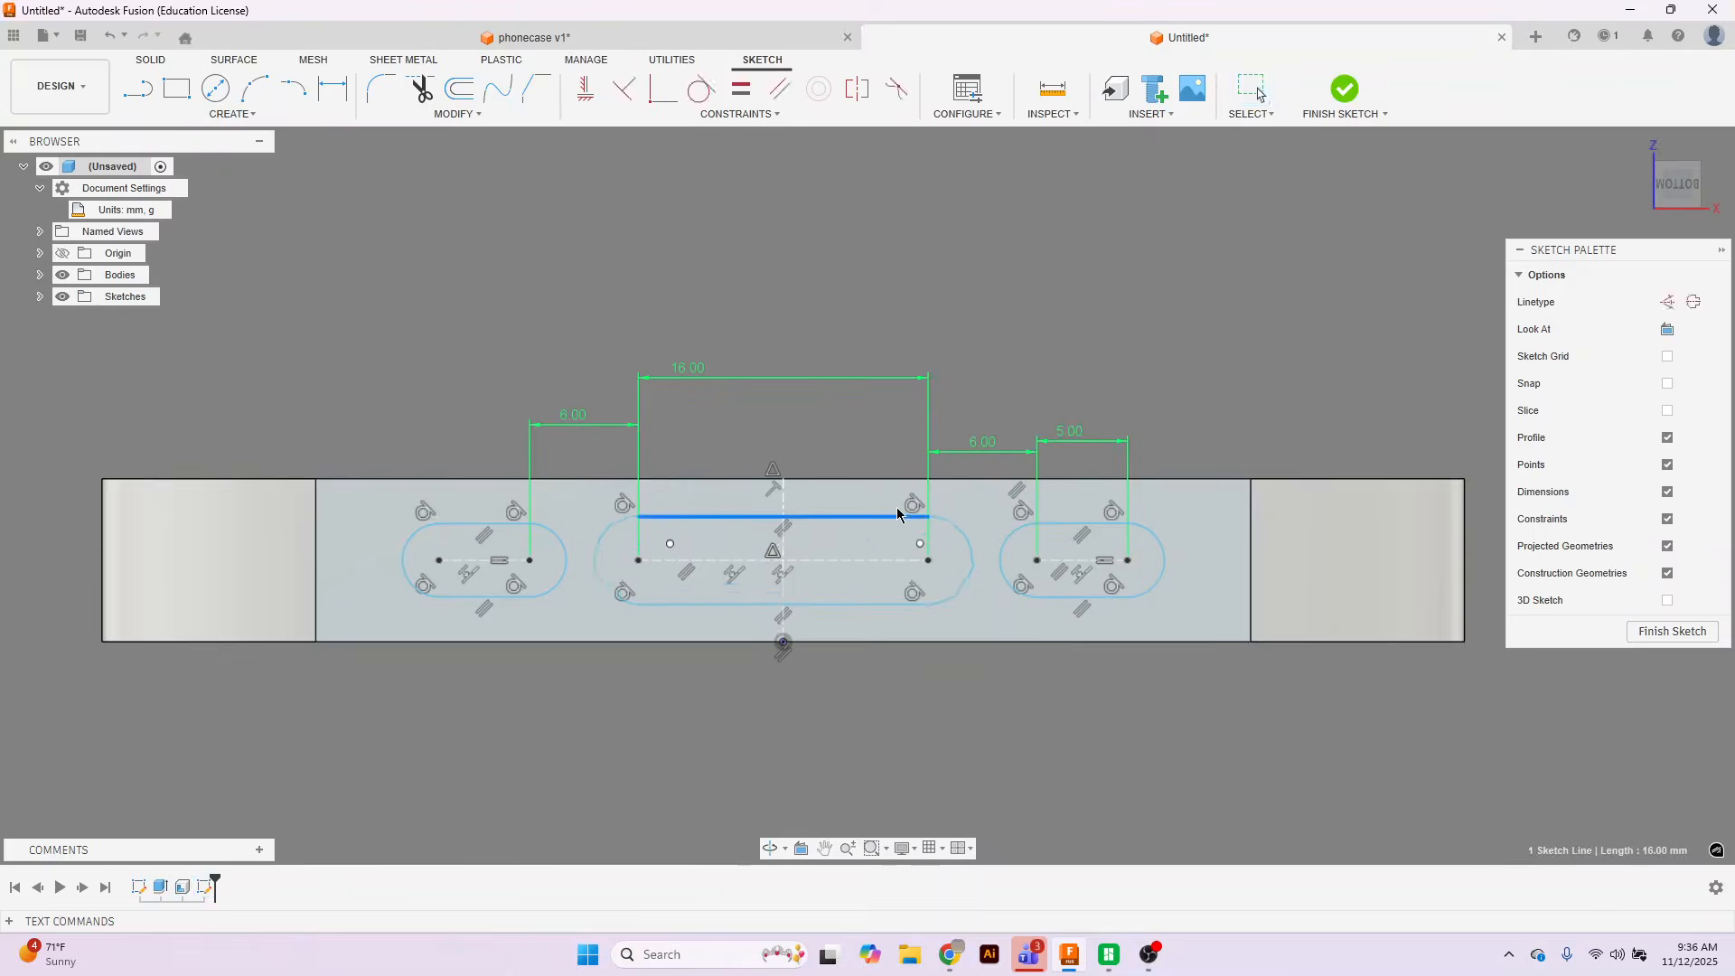
{"action": "left_click", "coordinate": [984, 356]}
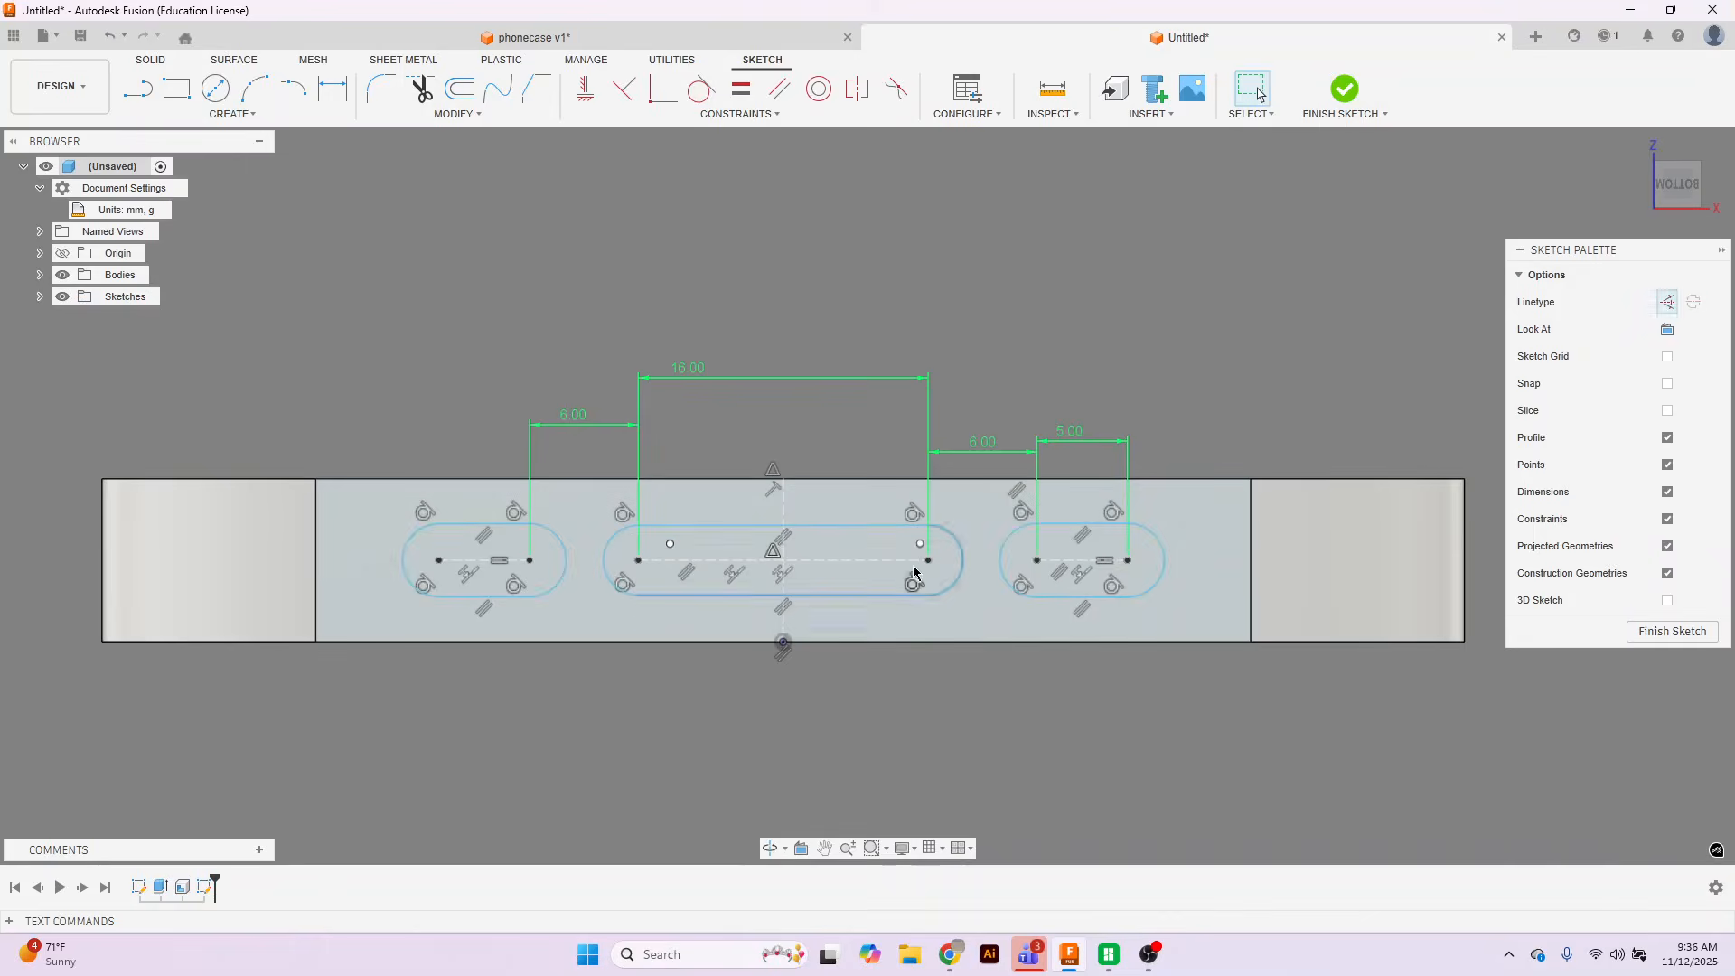
Check how the middle slot's height is dimensioned in the original phonecase v1 sketch.
{"action": "left_click", "coordinate": [673, 38]}
{"action": "scroll", "coordinate": [792, 630], "scroll_direction": "up", "scroll_amount": 3}
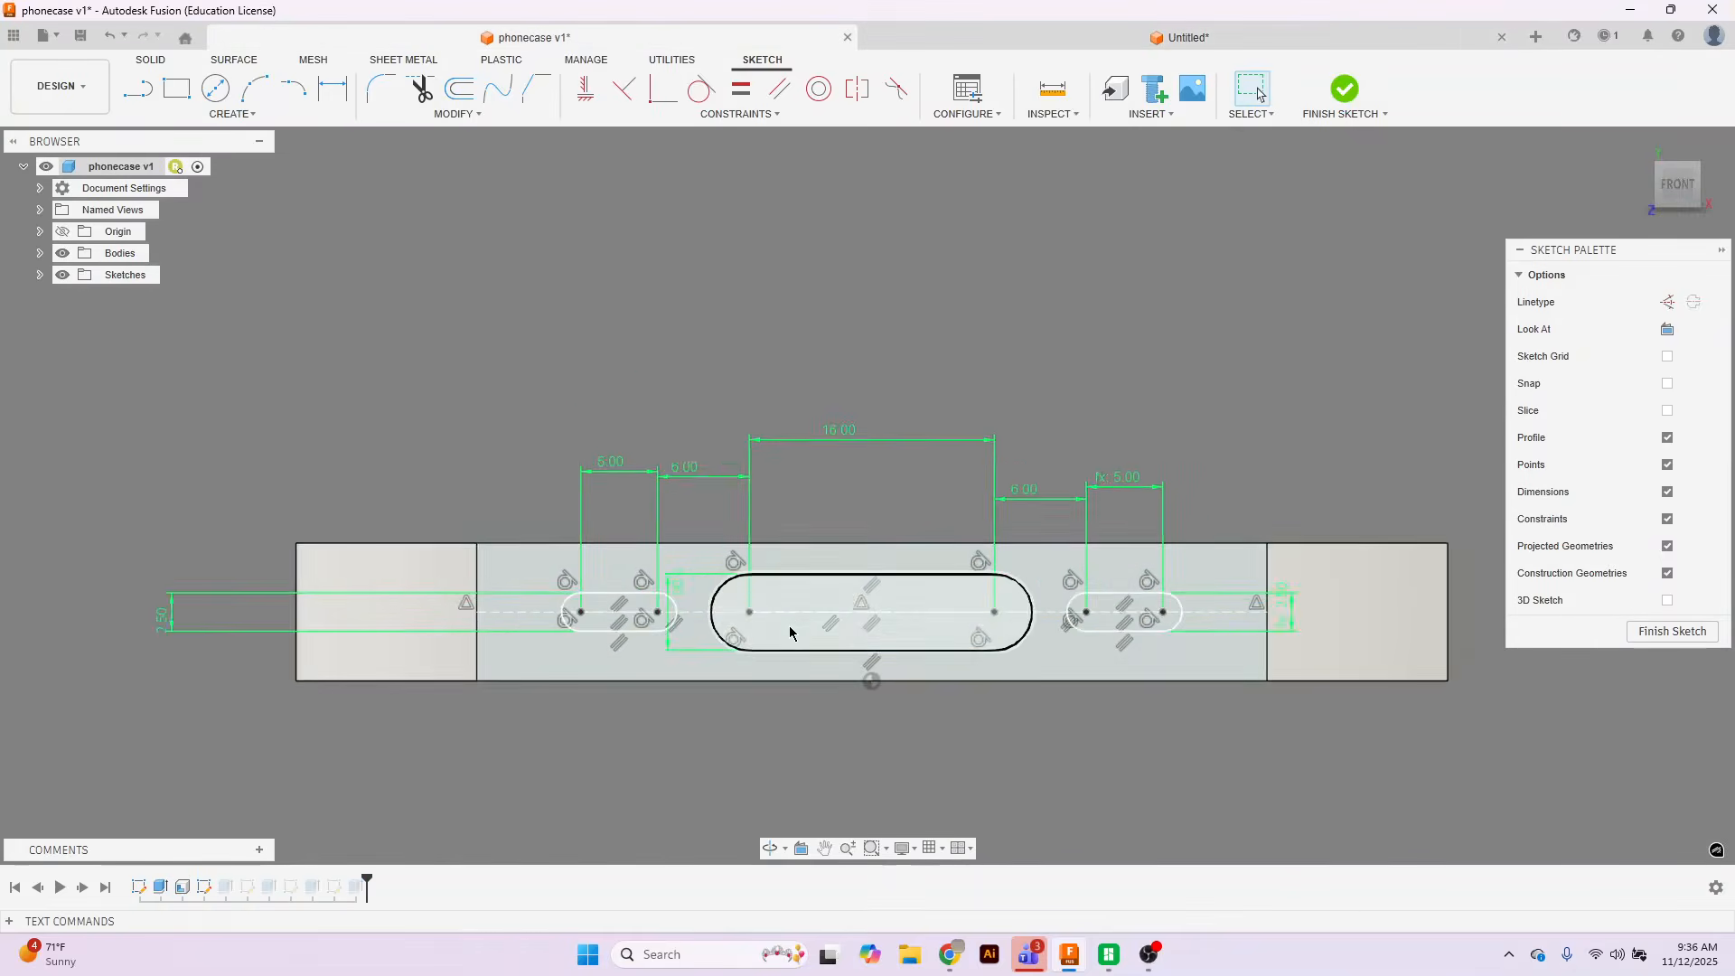
{"action": "scroll", "coordinate": [670, 711], "scroll_direction": "up", "scroll_amount": 3}
{"action": "scroll", "coordinate": [669, 711], "scroll_direction": "down", "scroll_amount": 2}
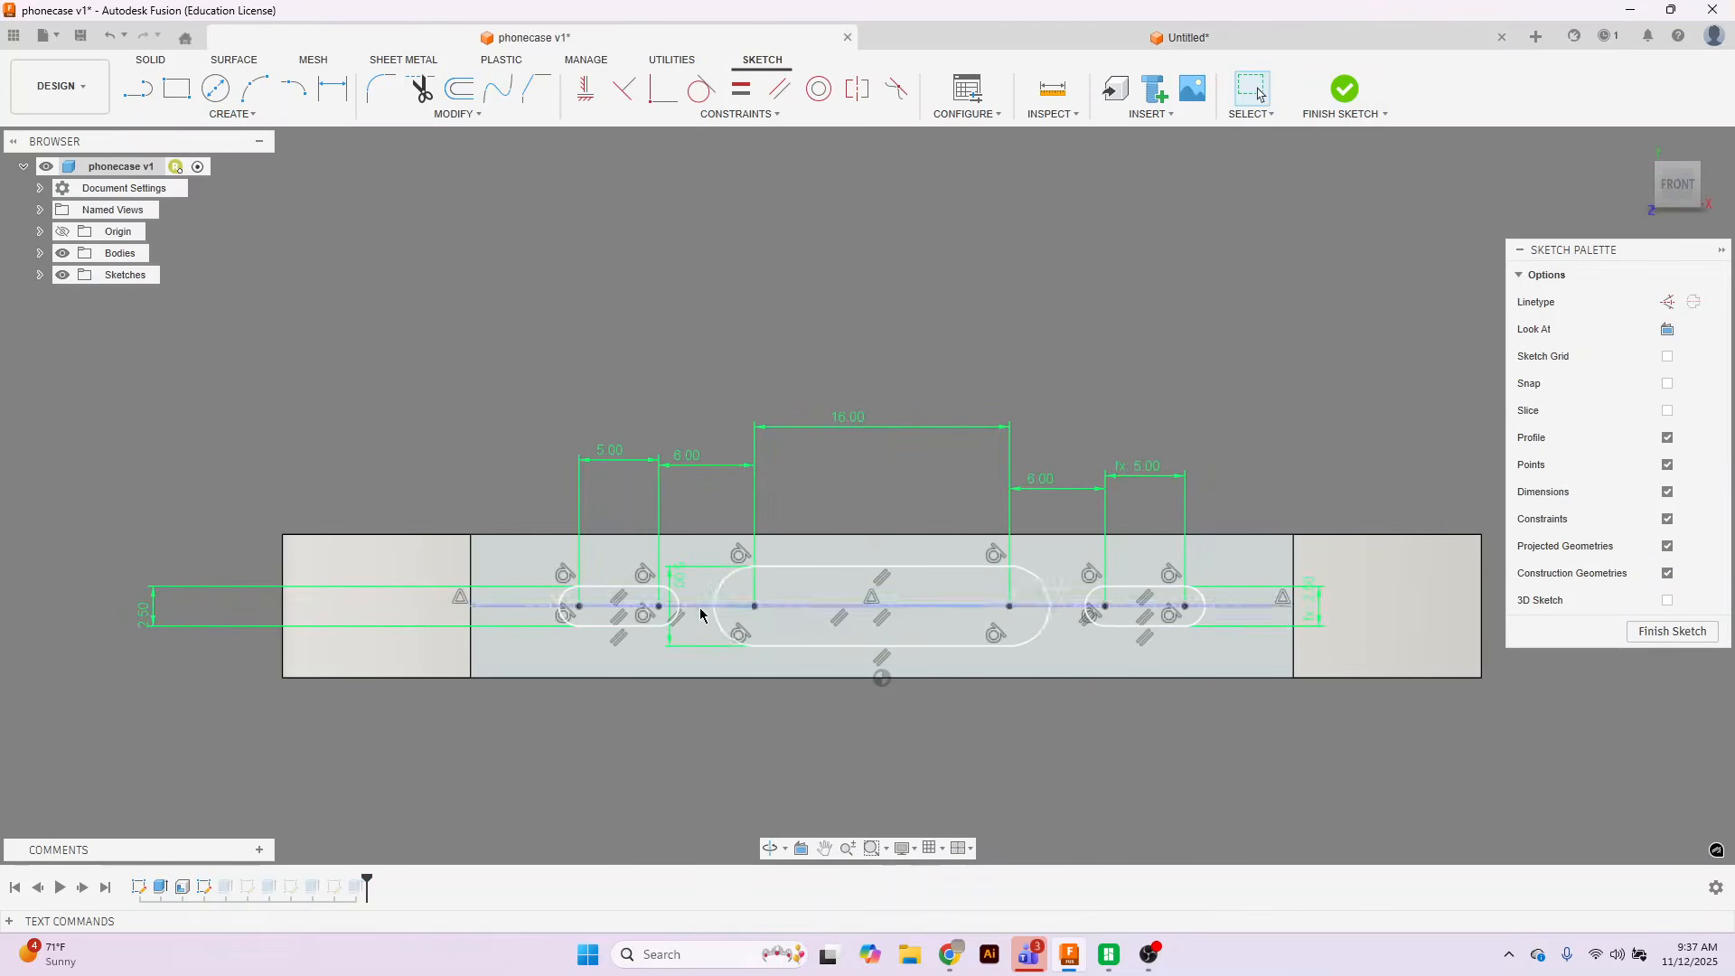
{"action": "scroll", "coordinate": [678, 586], "scroll_direction": "up", "scroll_amount": 2}
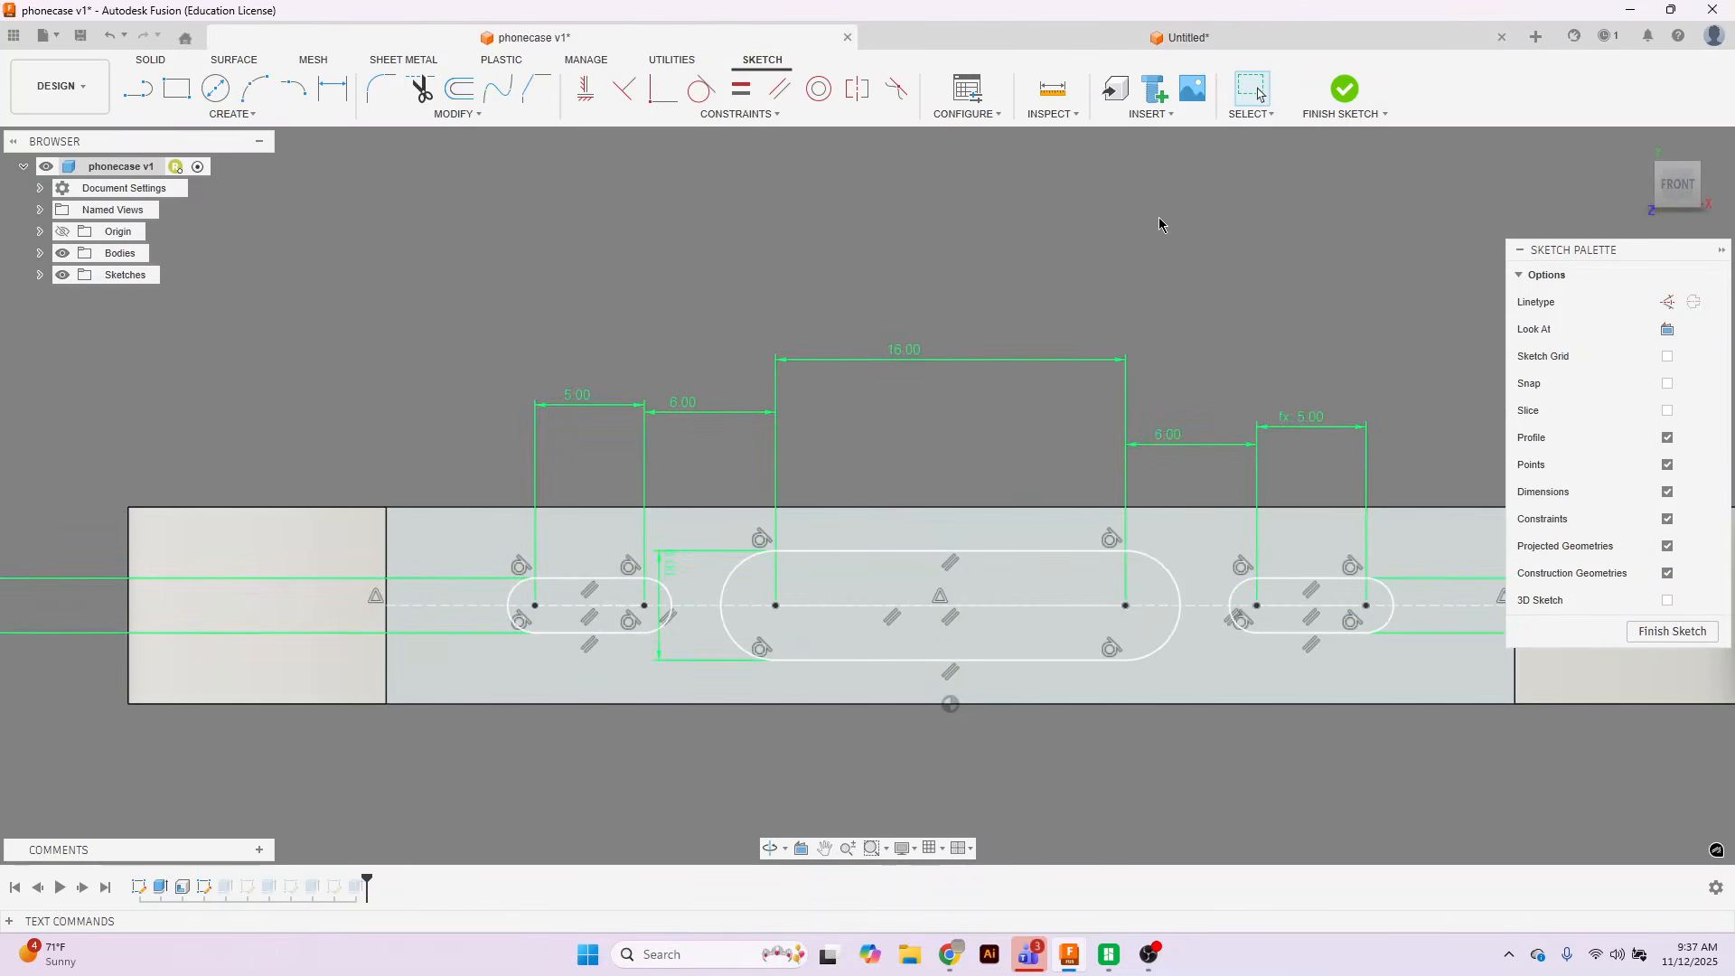
Back in the new untitled design, dimension the middle slot's right end arc with a 5 mm radius.
{"action": "left_click", "coordinate": [1135, 36]}
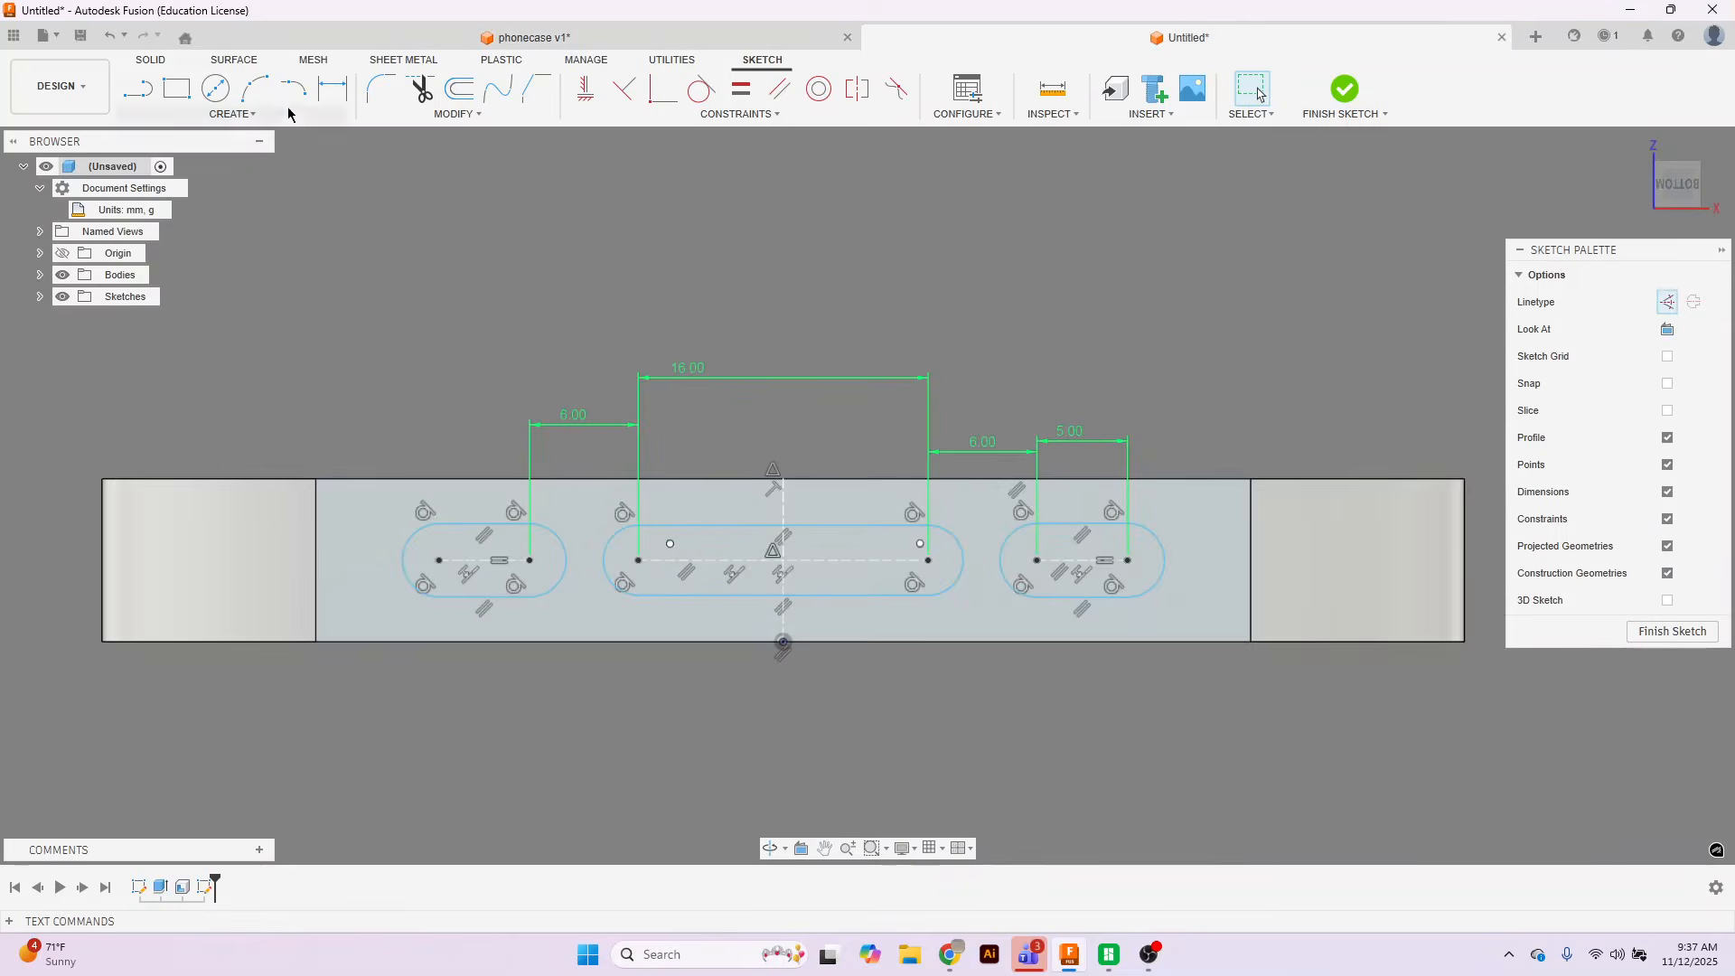
{"action": "left_click", "coordinate": [333, 88]}
{"action": "left_click", "coordinate": [963, 560]}
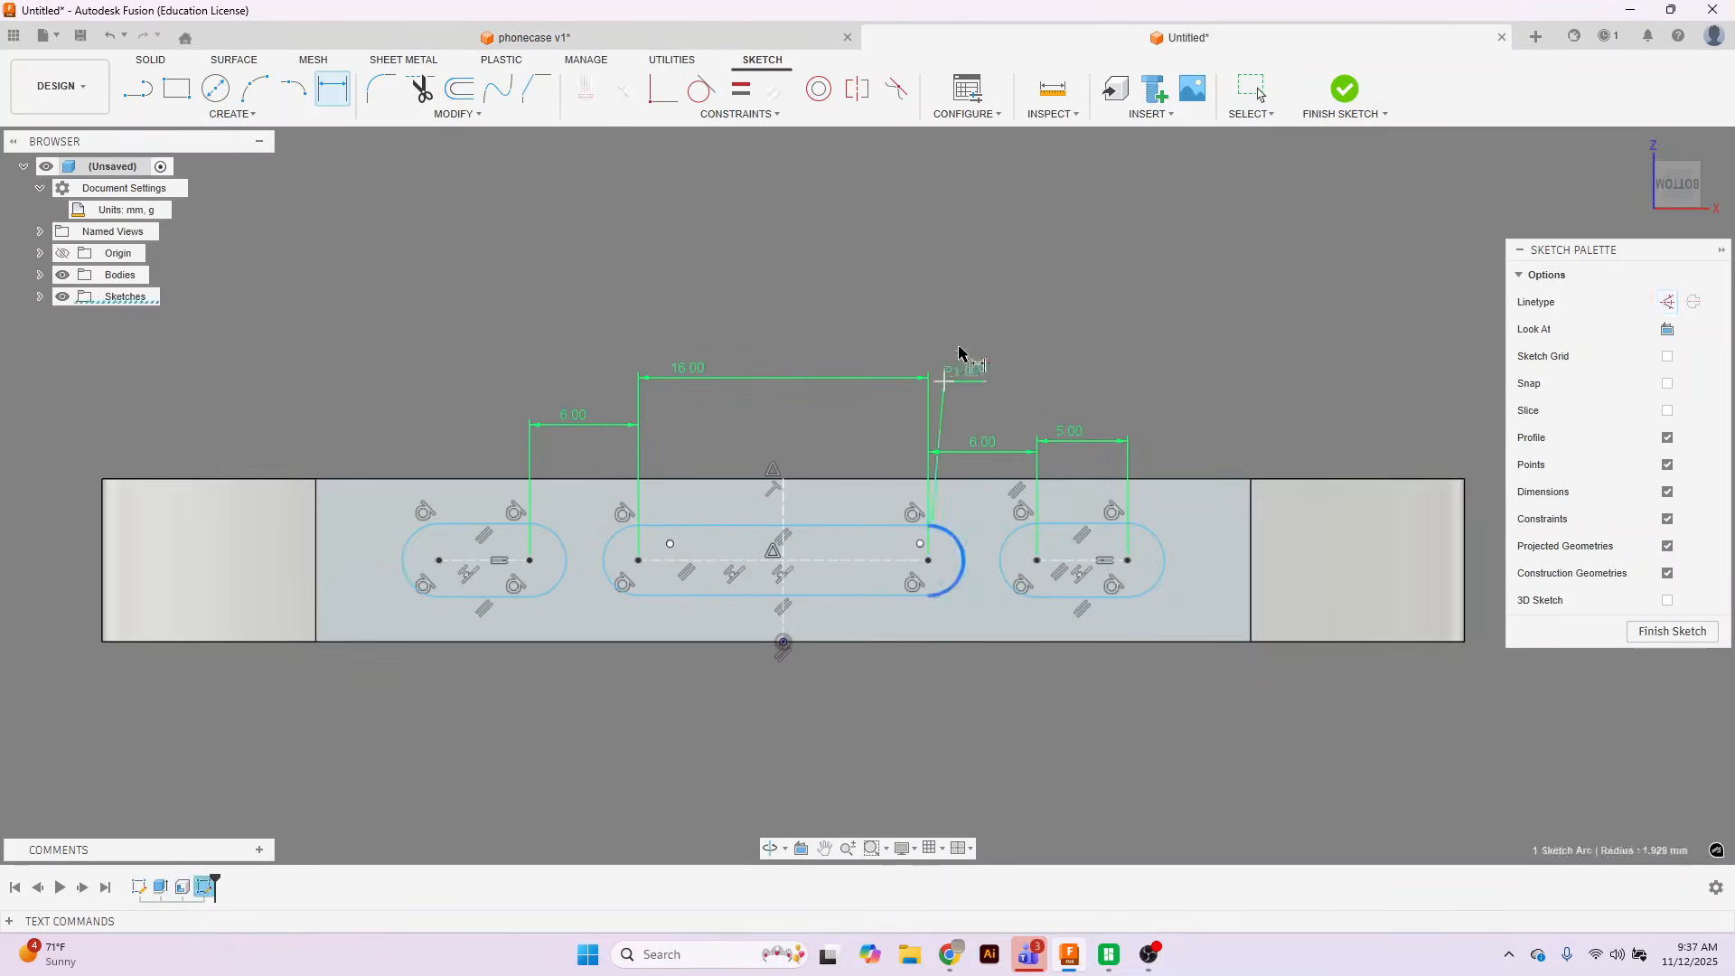
{"action": "left_click", "coordinate": [992, 345]}
{"action": "type", "text": "5"}
{"action": "key", "text": "Return"}
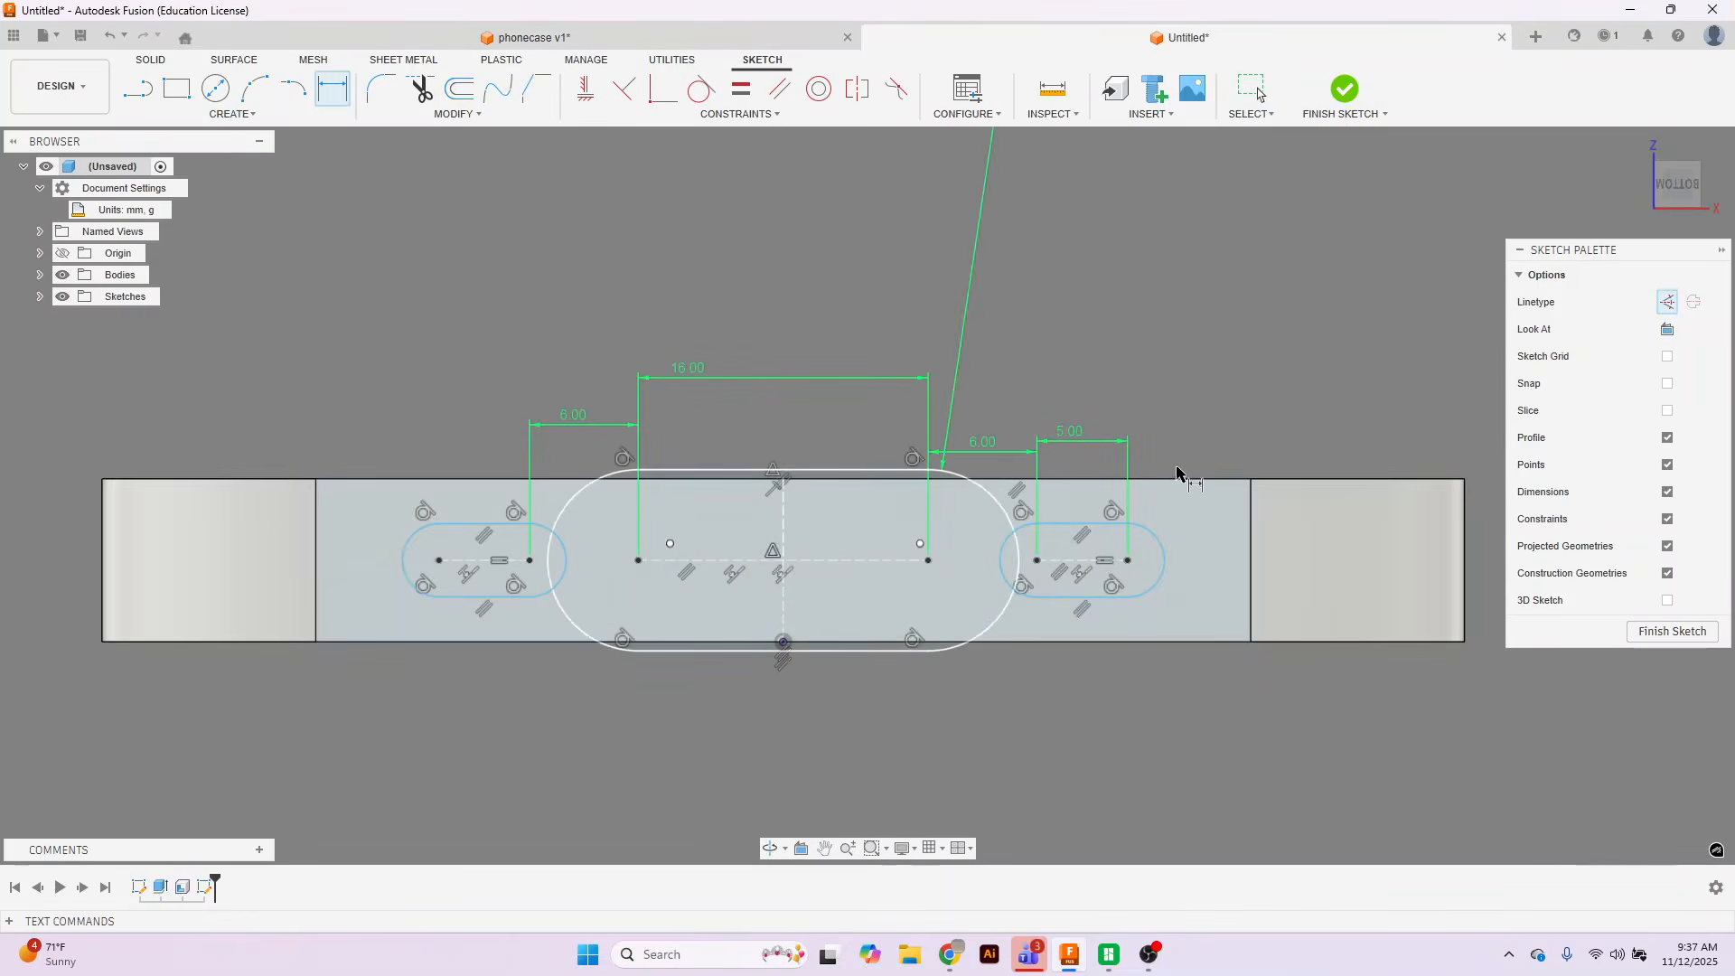
Set the middle slot's end radius to 3 mm.
{"action": "scroll", "coordinate": [1186, 457], "scroll_direction": "down", "scroll_amount": 3}
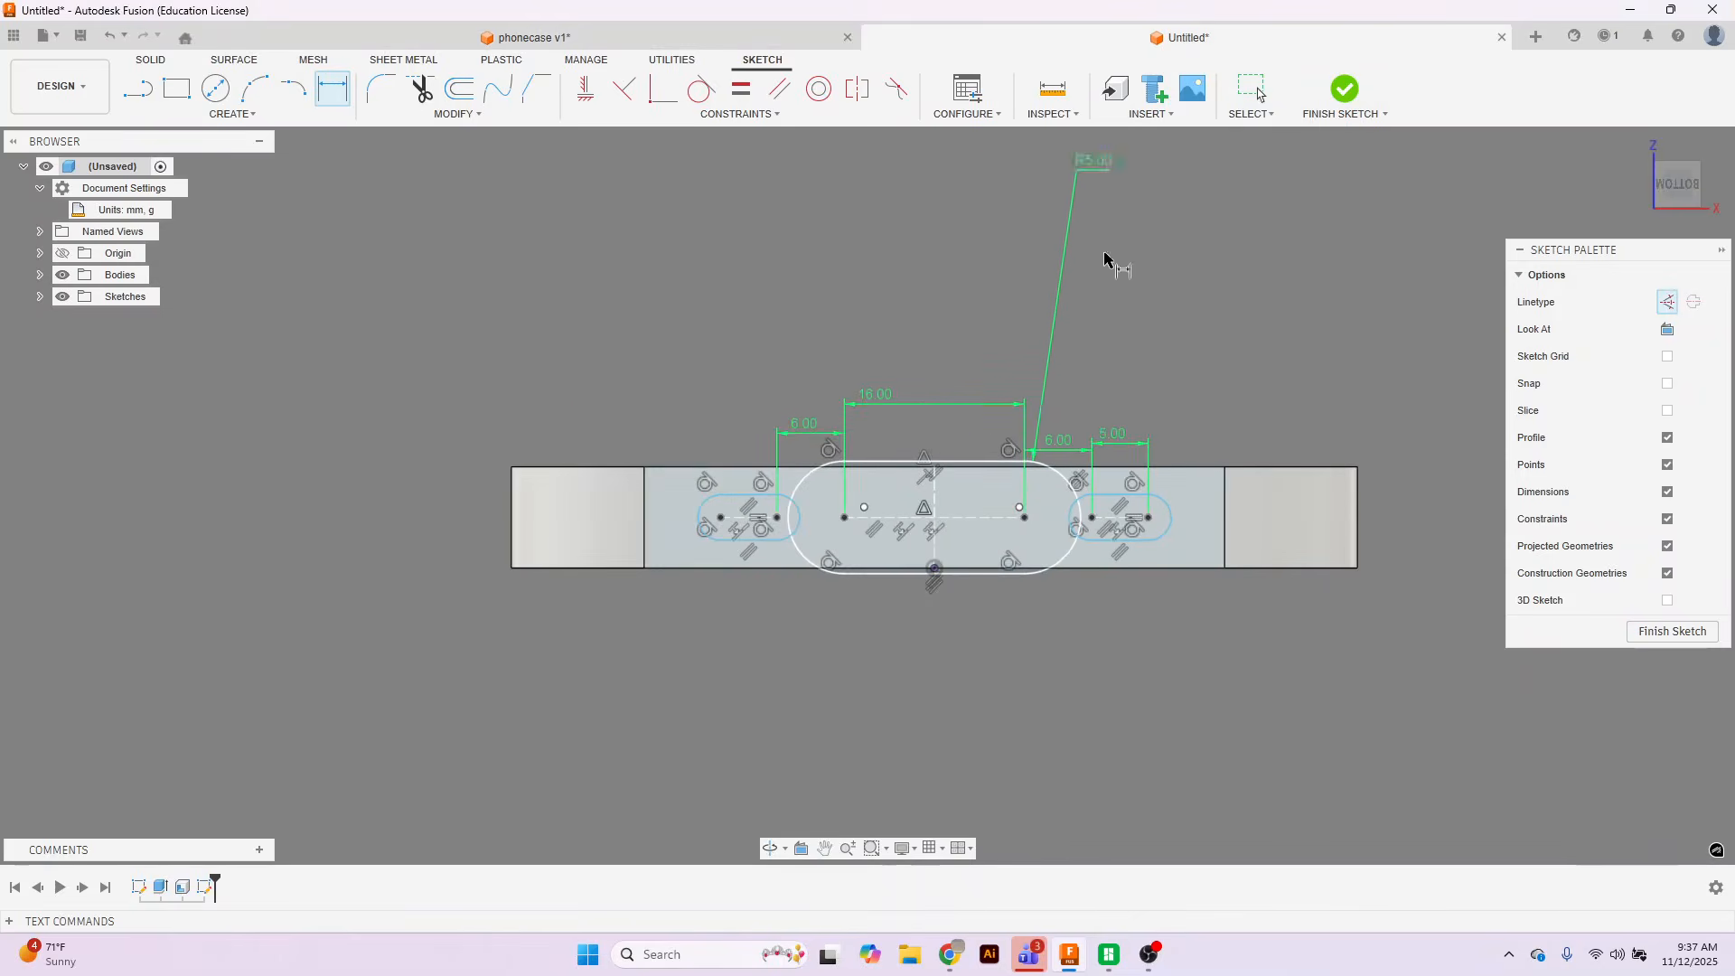
{"action": "left_click", "coordinate": [1104, 167]}
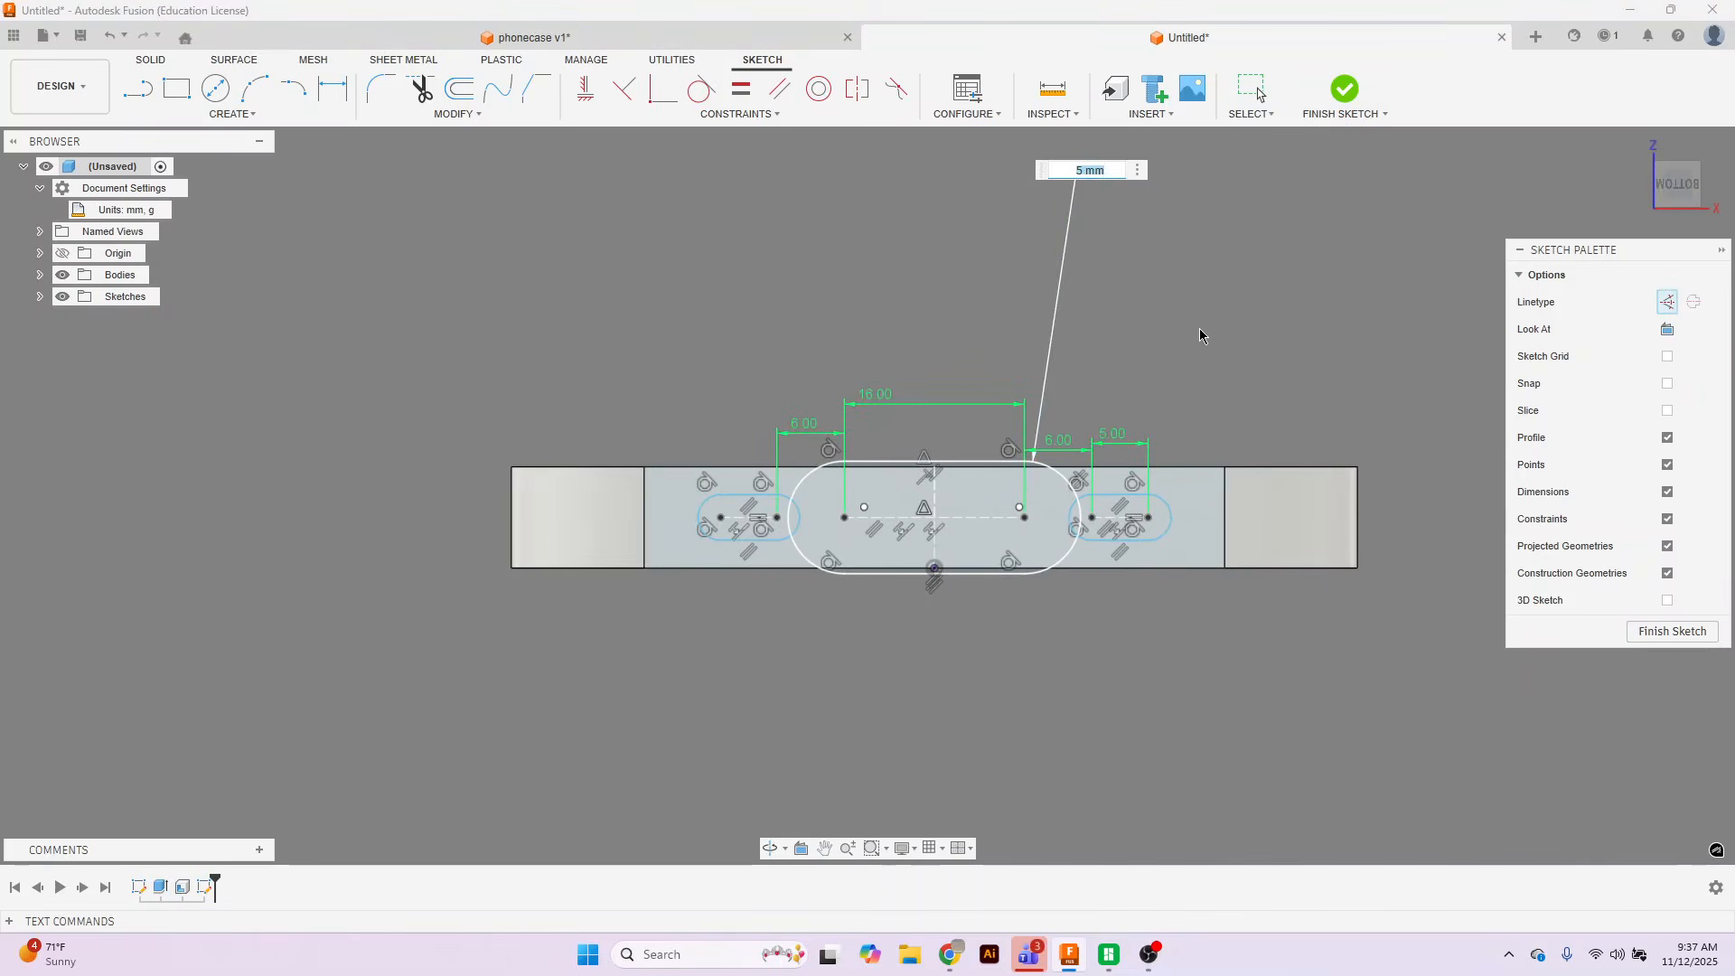
{"action": "type", "text": "3"}
{"action": "key", "text": "Return"}
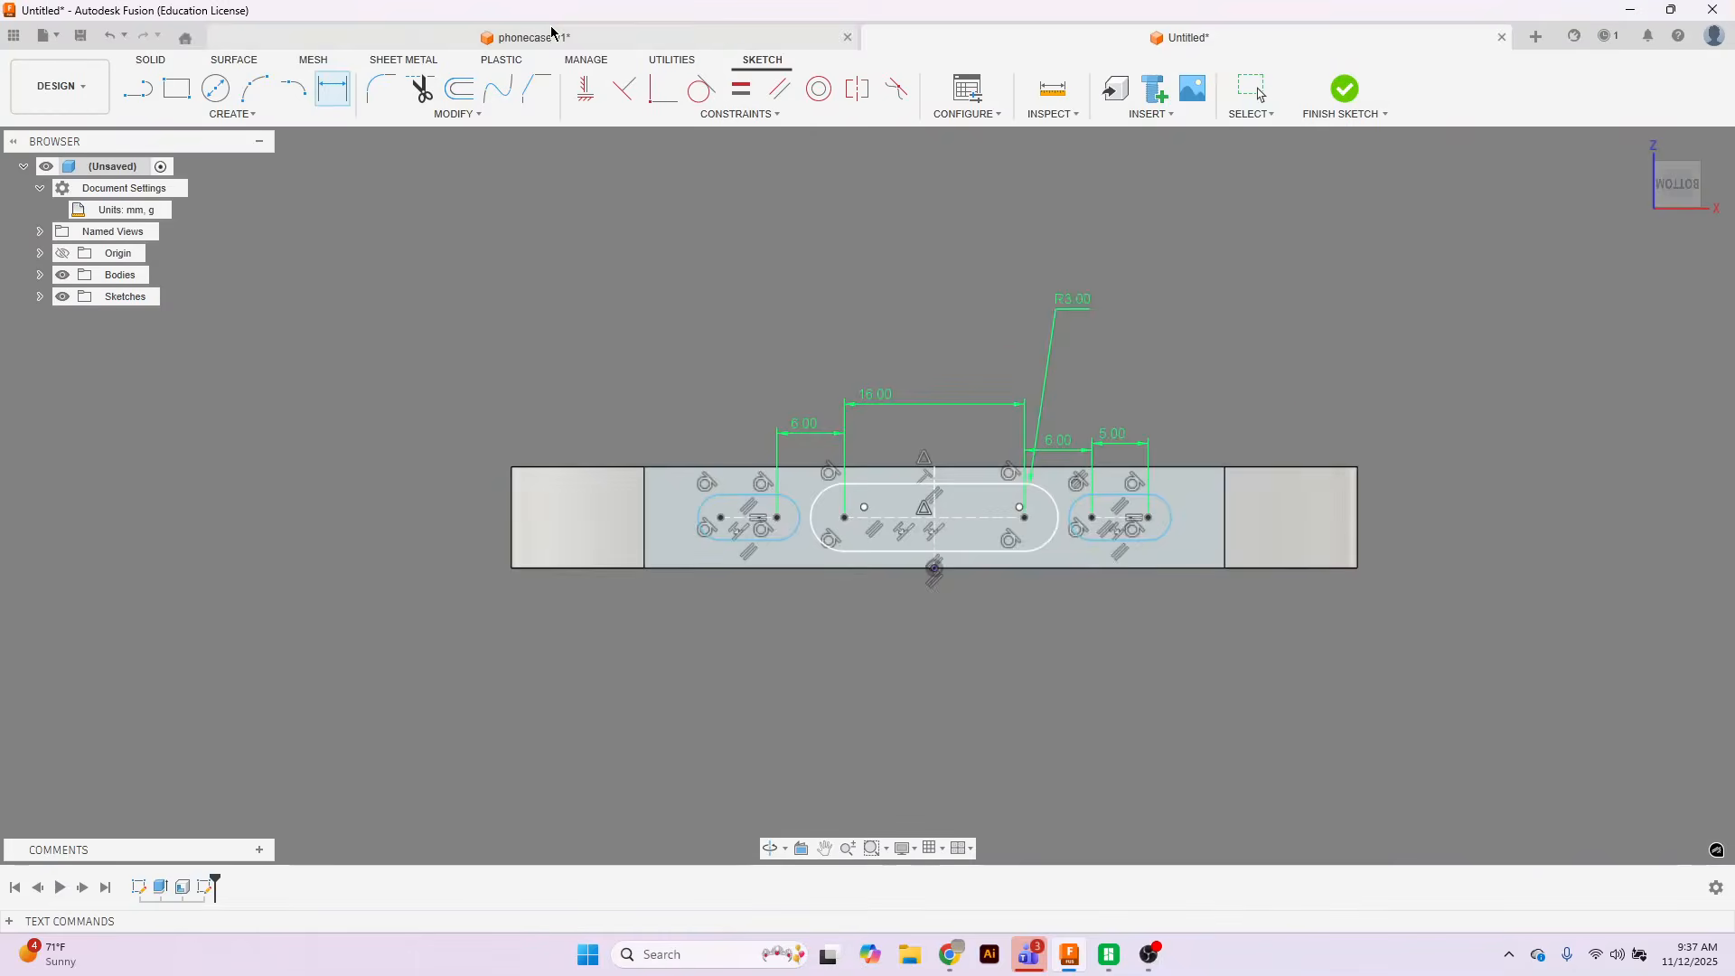
In the phonecase v1 sketch, move the middle slot's height dimension clear of the constraint marks and read the middle and left slots' heights.
{"action": "left_click", "coordinate": [551, 34]}
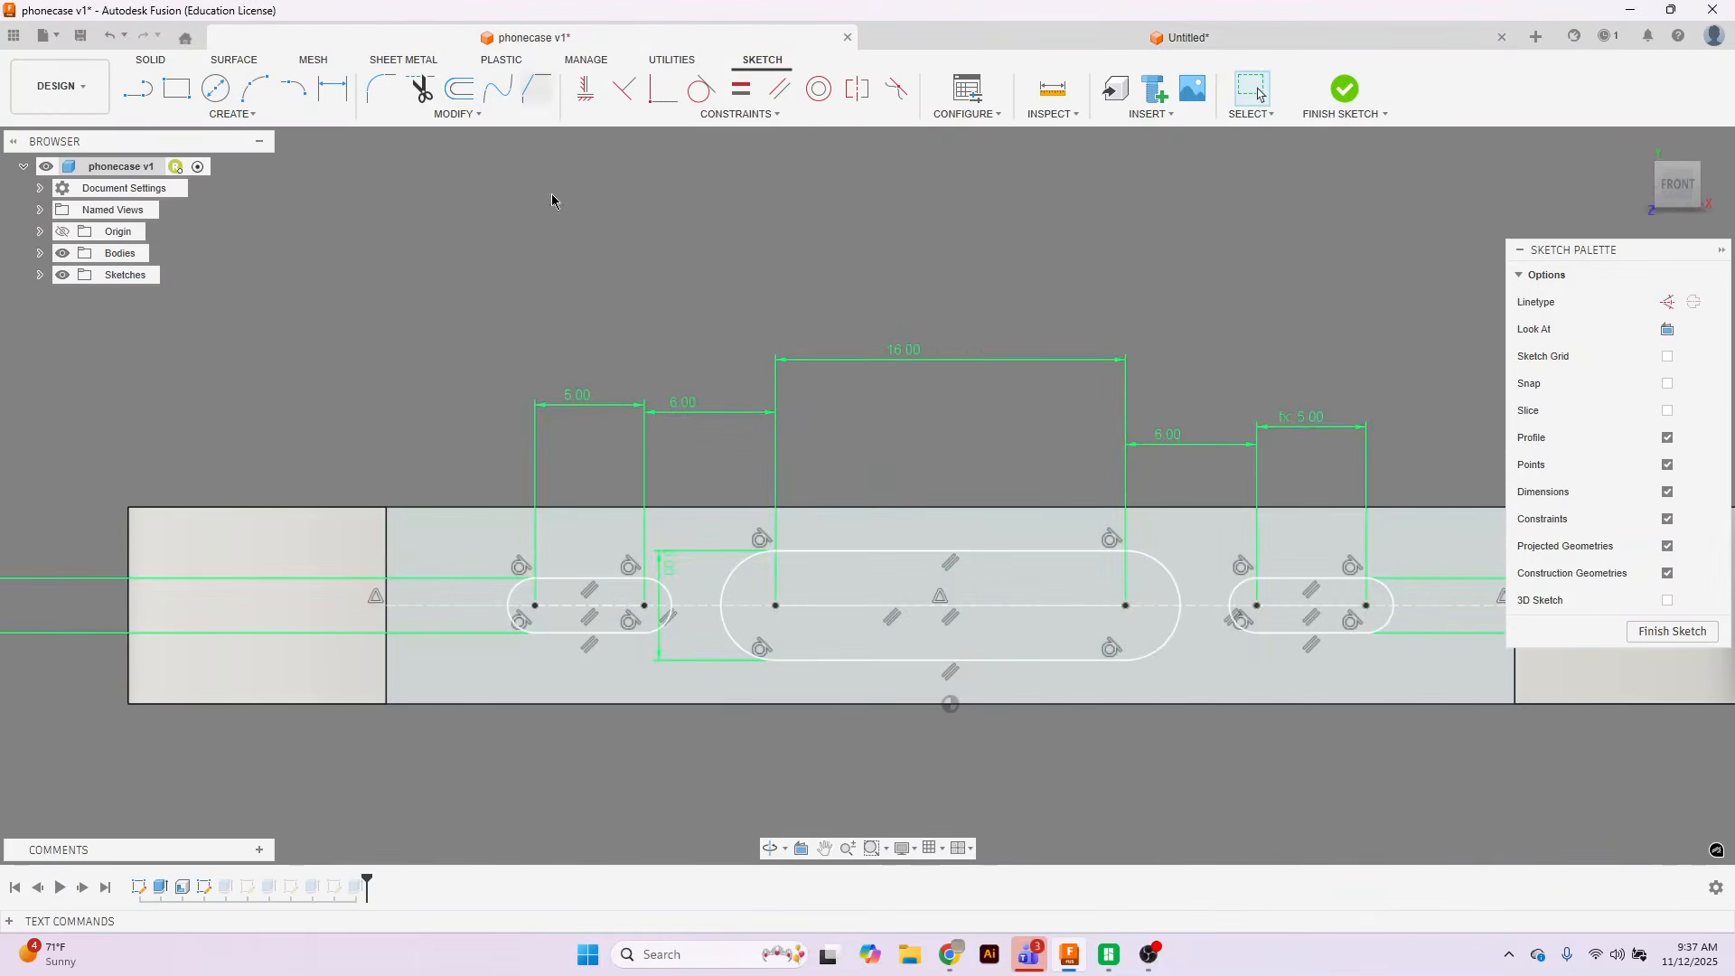
{"action": "left_click_drag", "start_coordinate": [667, 567], "coordinate": [697, 623]}
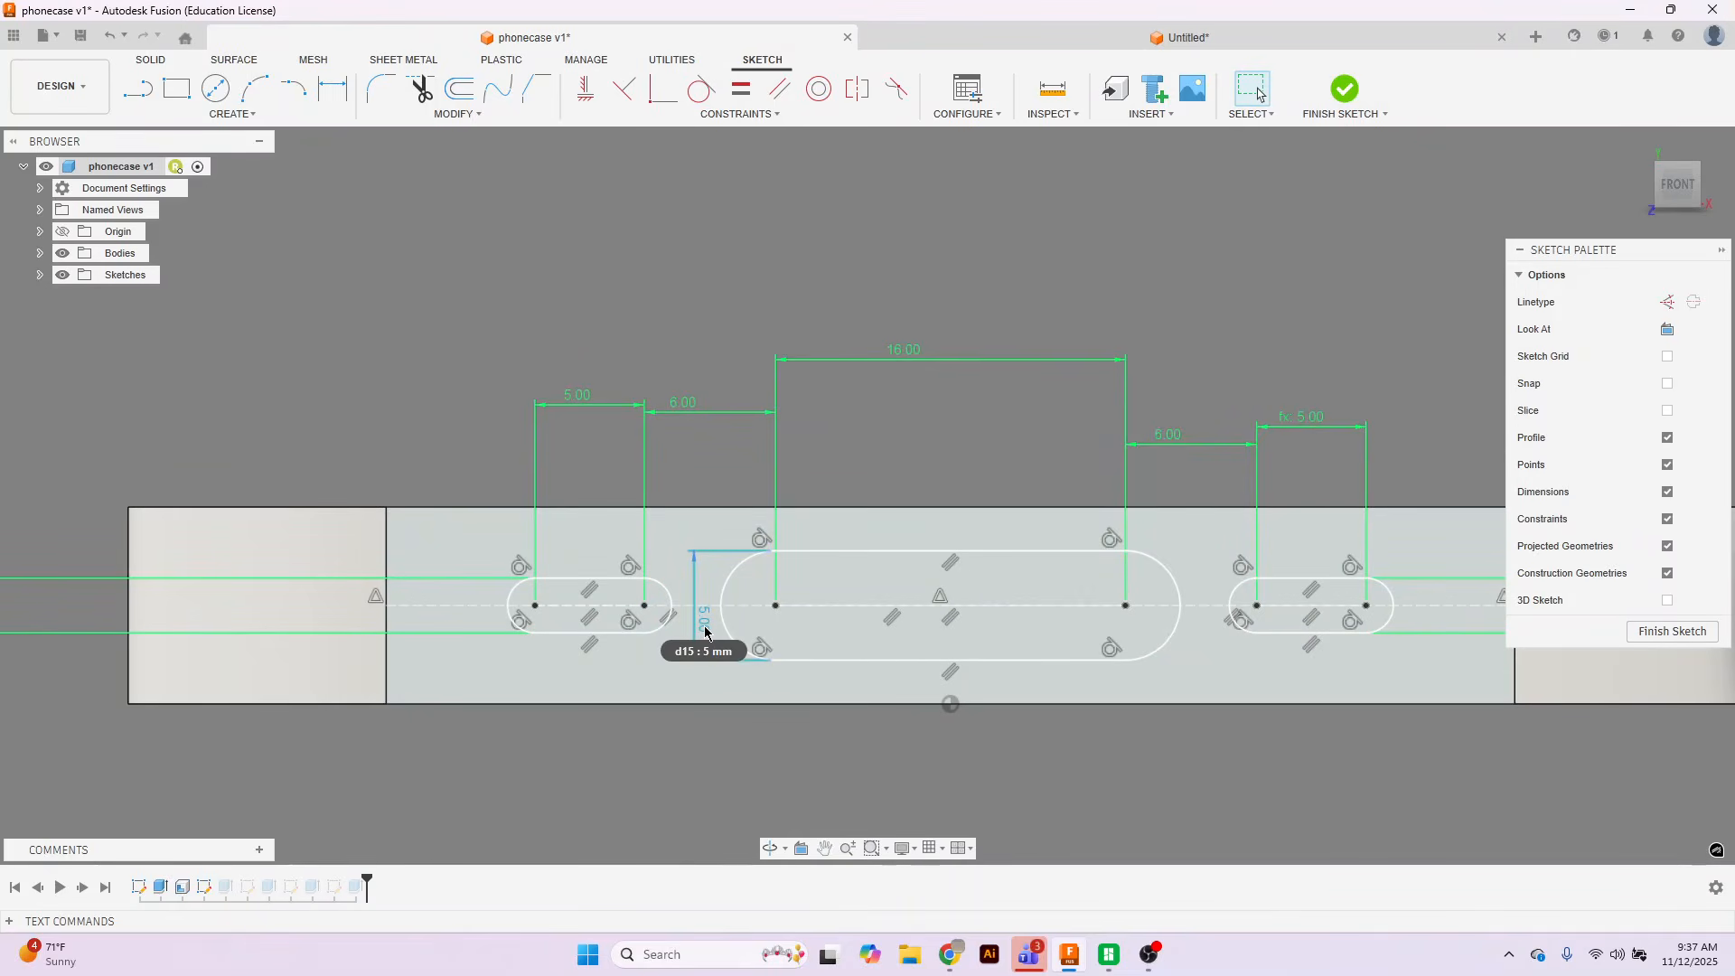
{"action": "scroll", "coordinate": [706, 632], "scroll_direction": "down", "scroll_amount": 2}
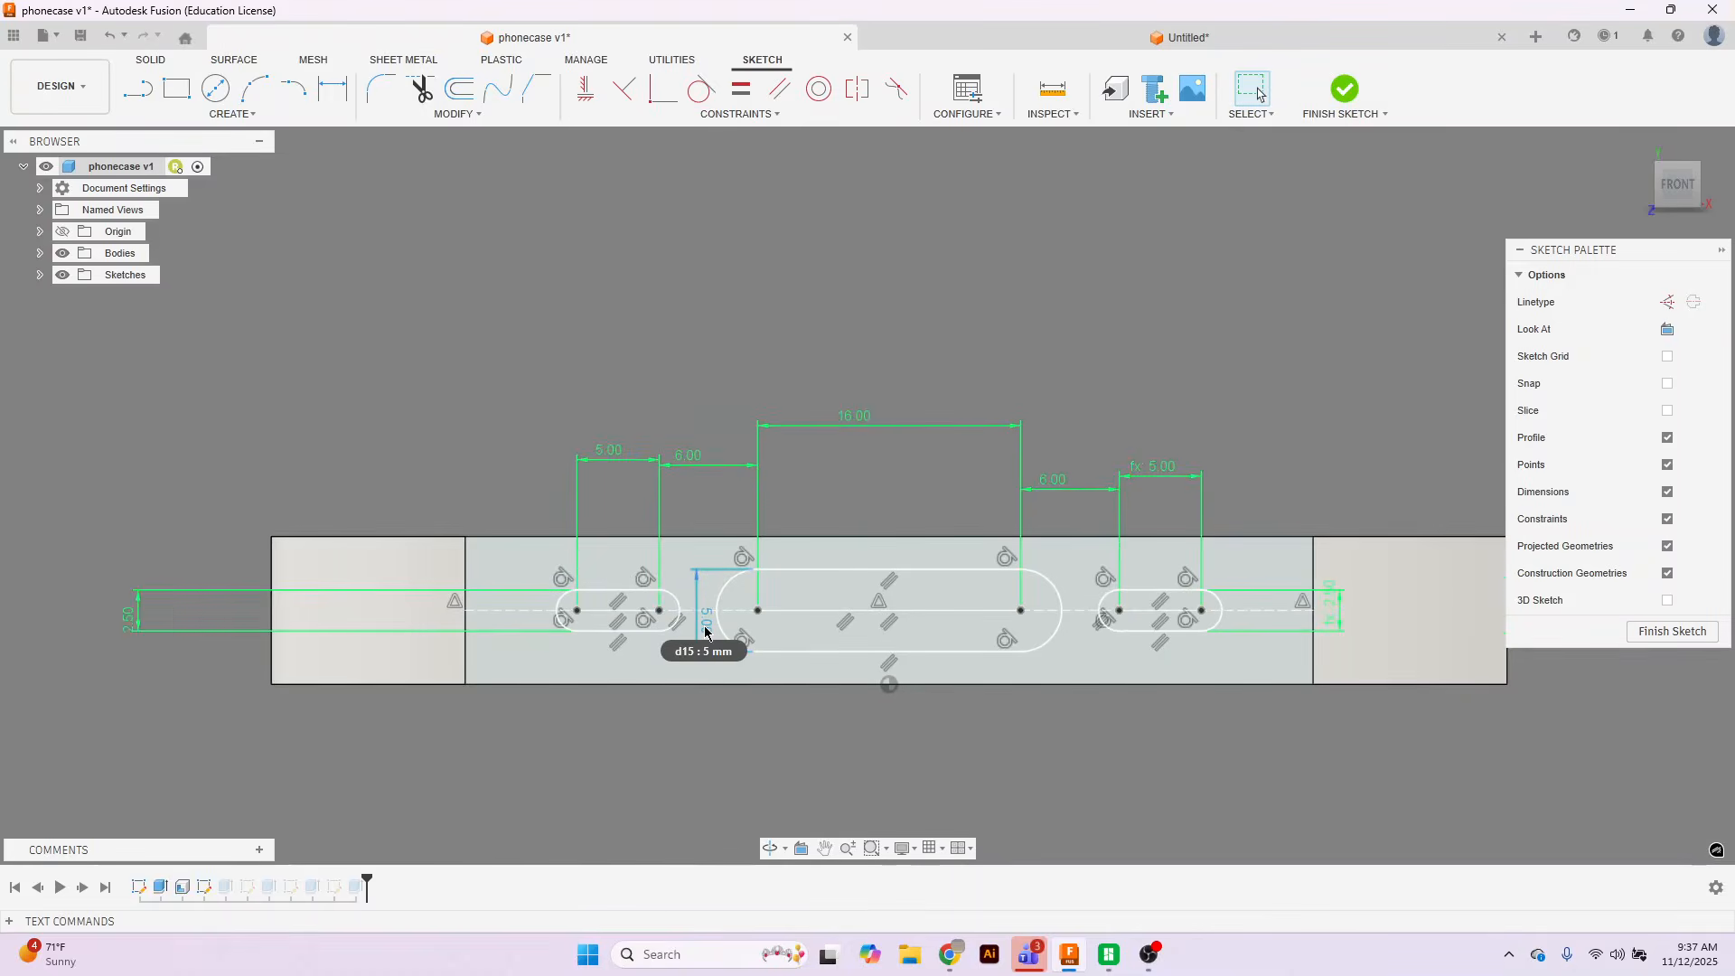
{"action": "double_click", "coordinate": [136, 621]}
{"action": "key", "text": "Return"}
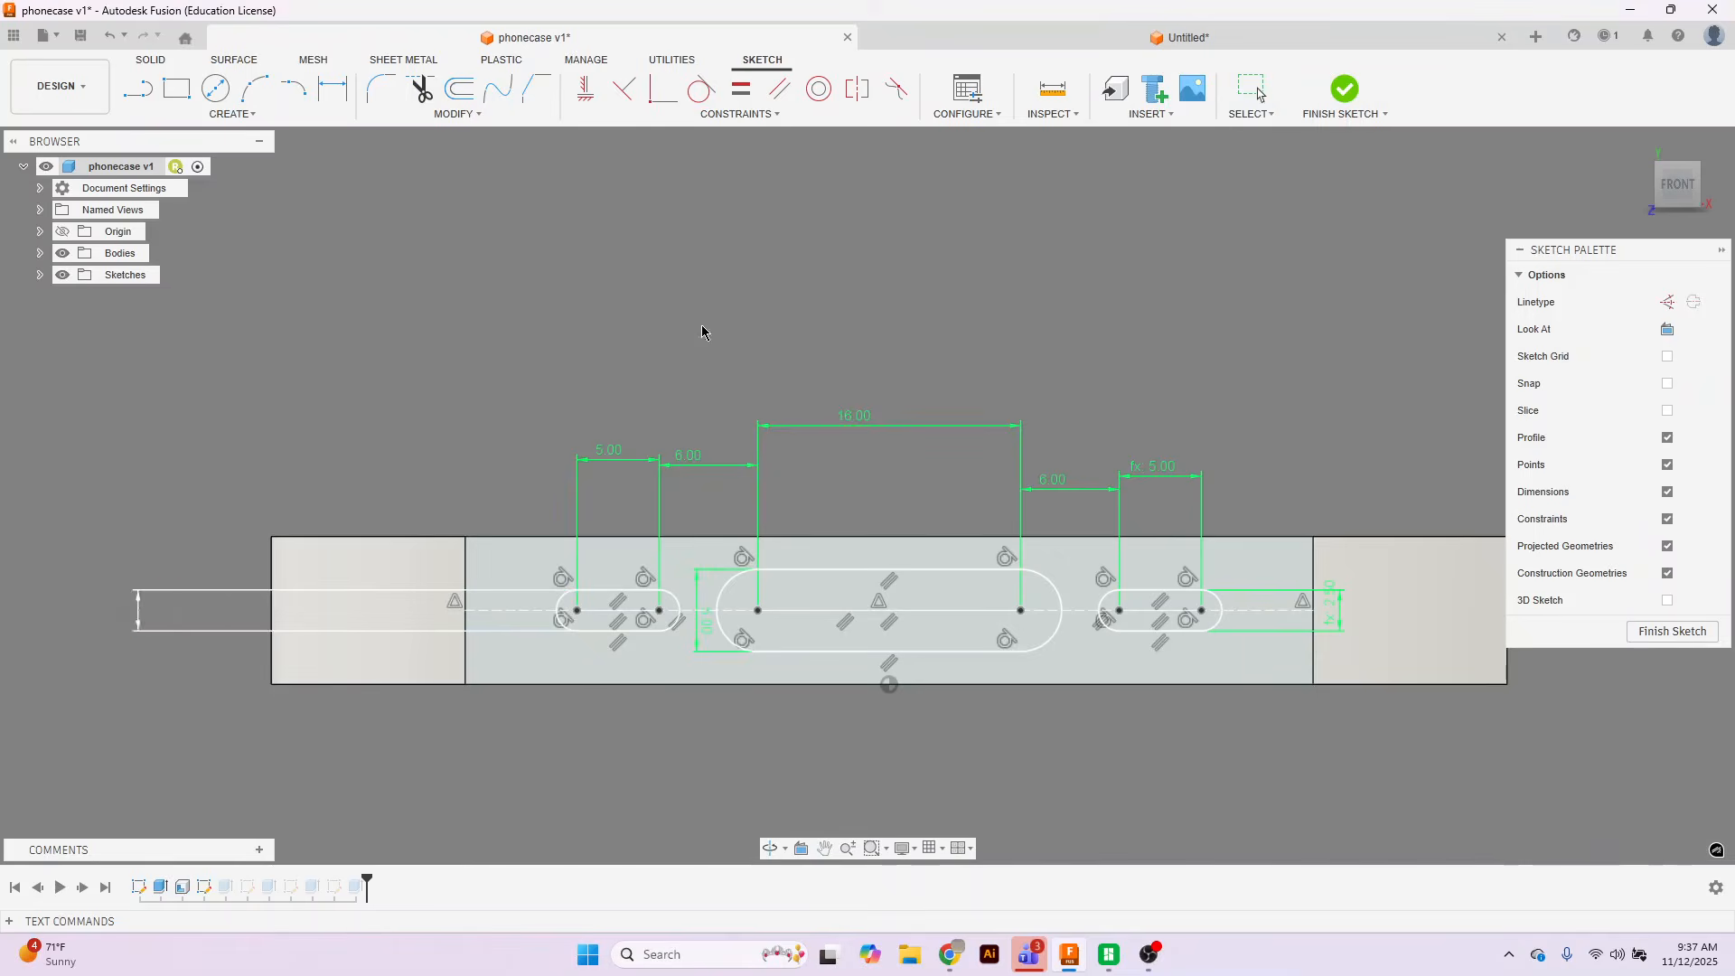
Return to the untitled design and set the middle slot's end radius to 2.5 mm.
{"action": "left_click", "coordinate": [1084, 38]}
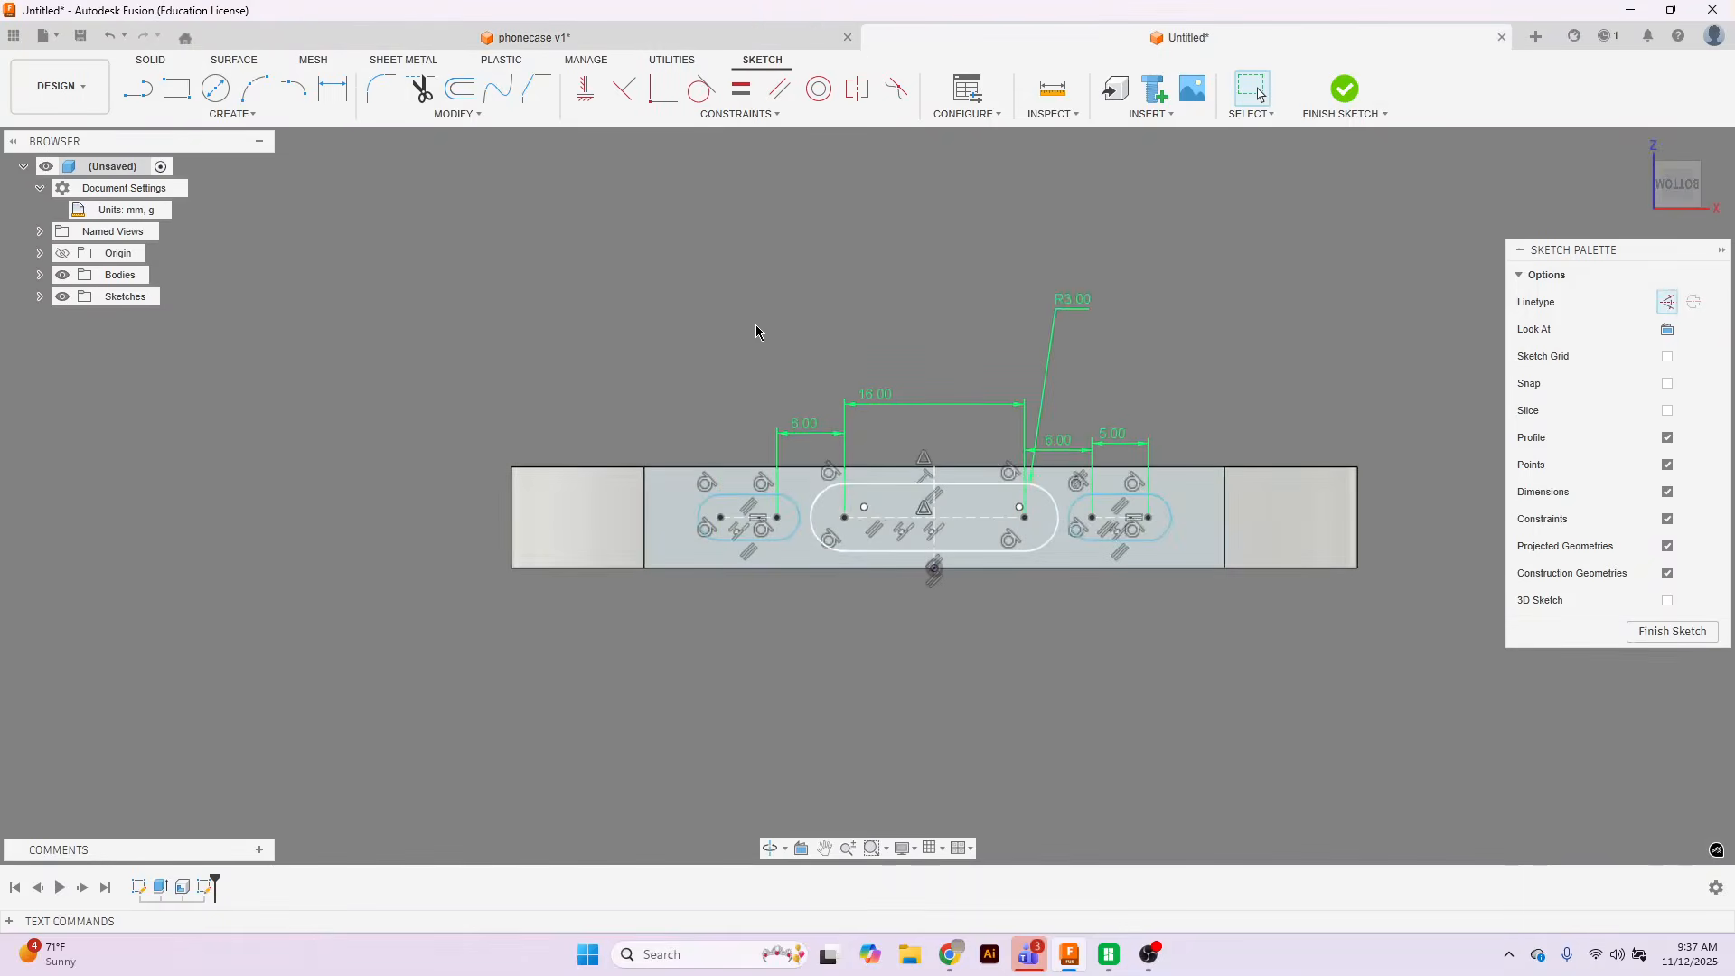
{"action": "scroll", "coordinate": [829, 485], "scroll_direction": "up", "scroll_amount": 2}
{"action": "left_click", "coordinate": [1131, 271]}
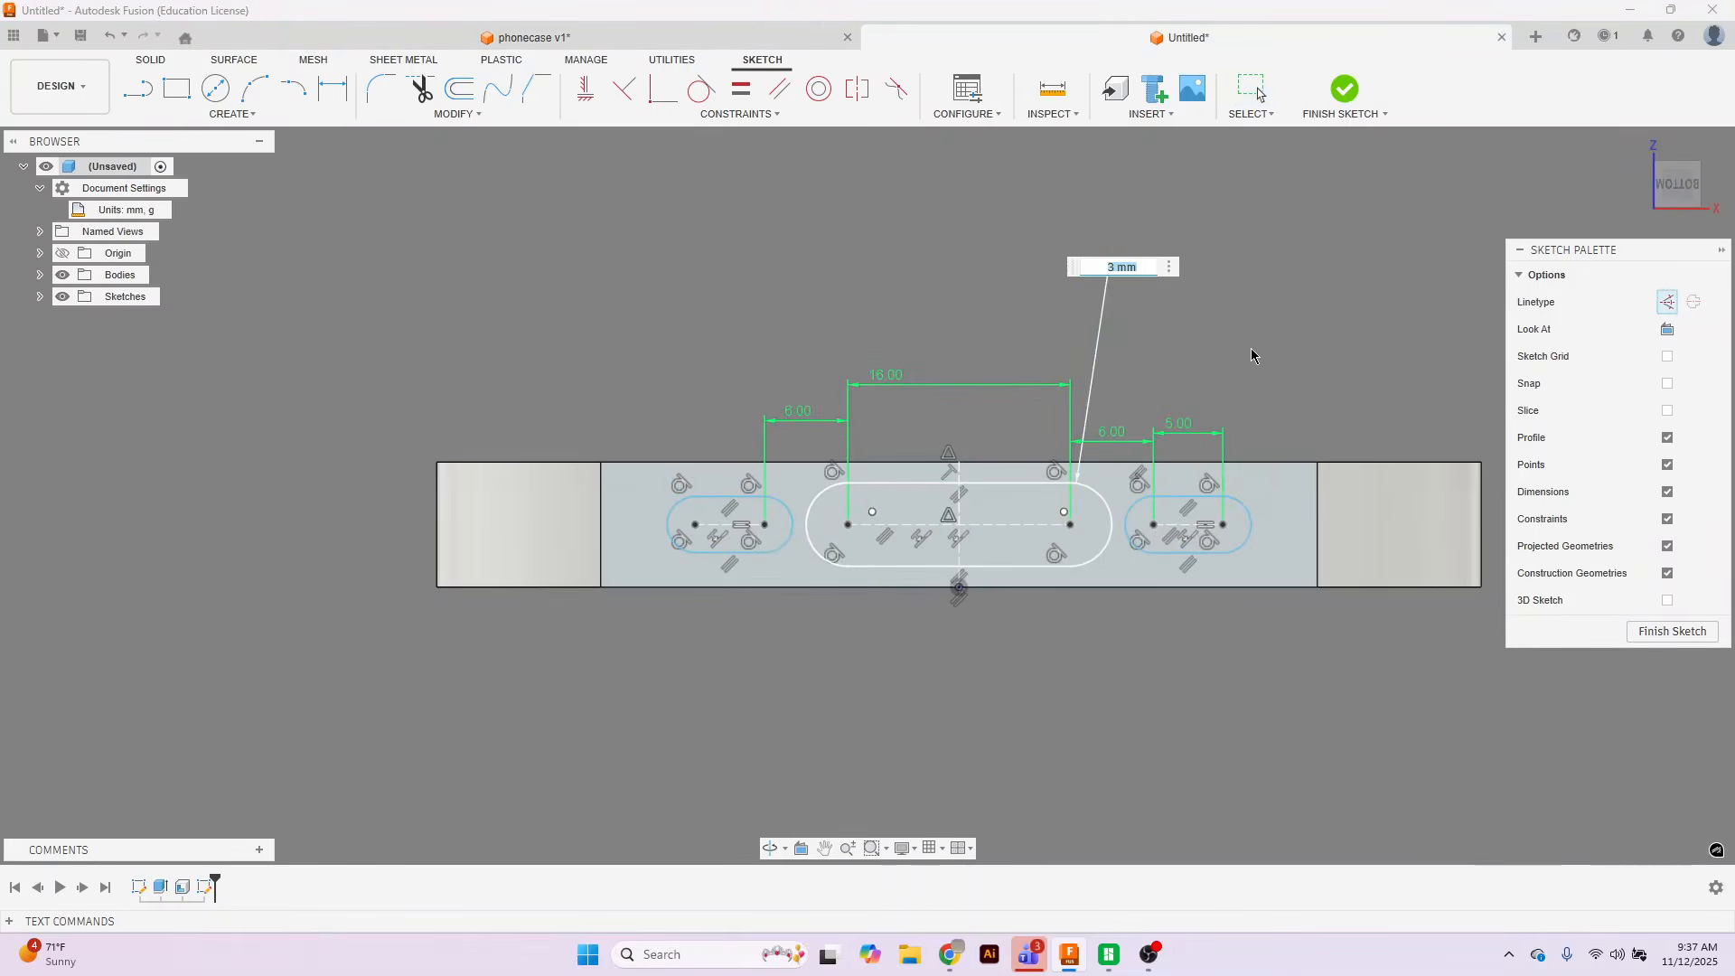
{"action": "type", "text": "2.5"}
{"action": "key", "text": "Return"}
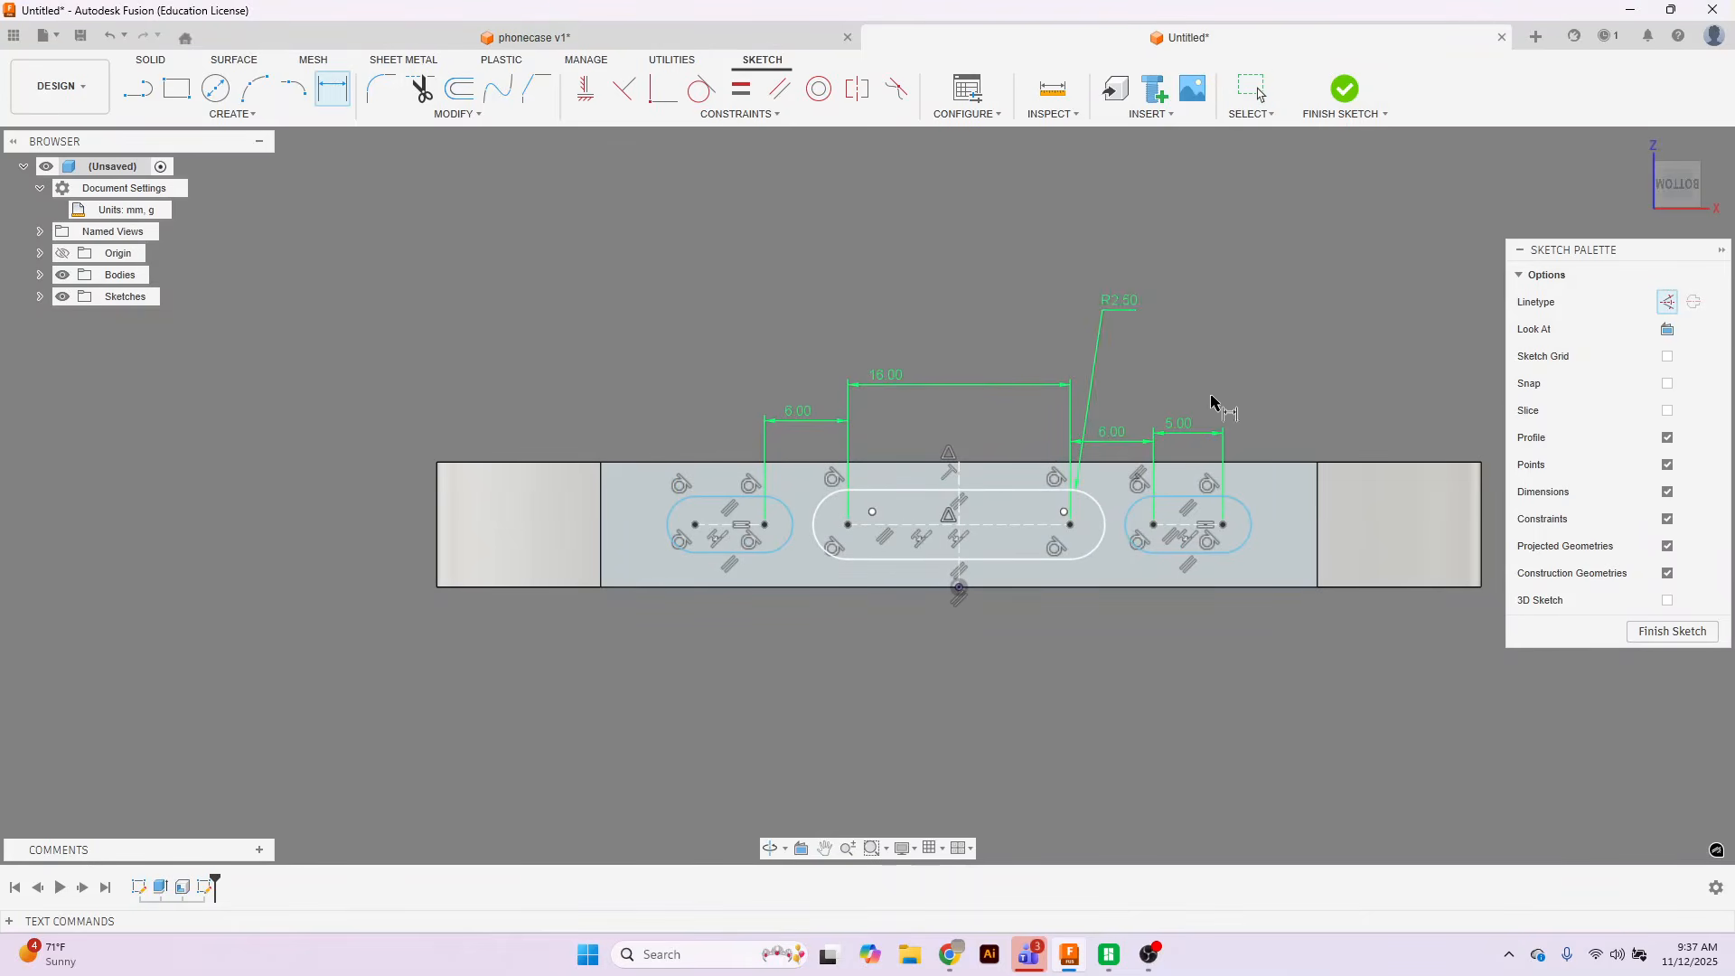
Dimension the right slot's outer end arc with a 1.25 mm radius.
{"action": "left_click", "coordinate": [1247, 504]}
{"action": "left_click", "coordinate": [1289, 362]}
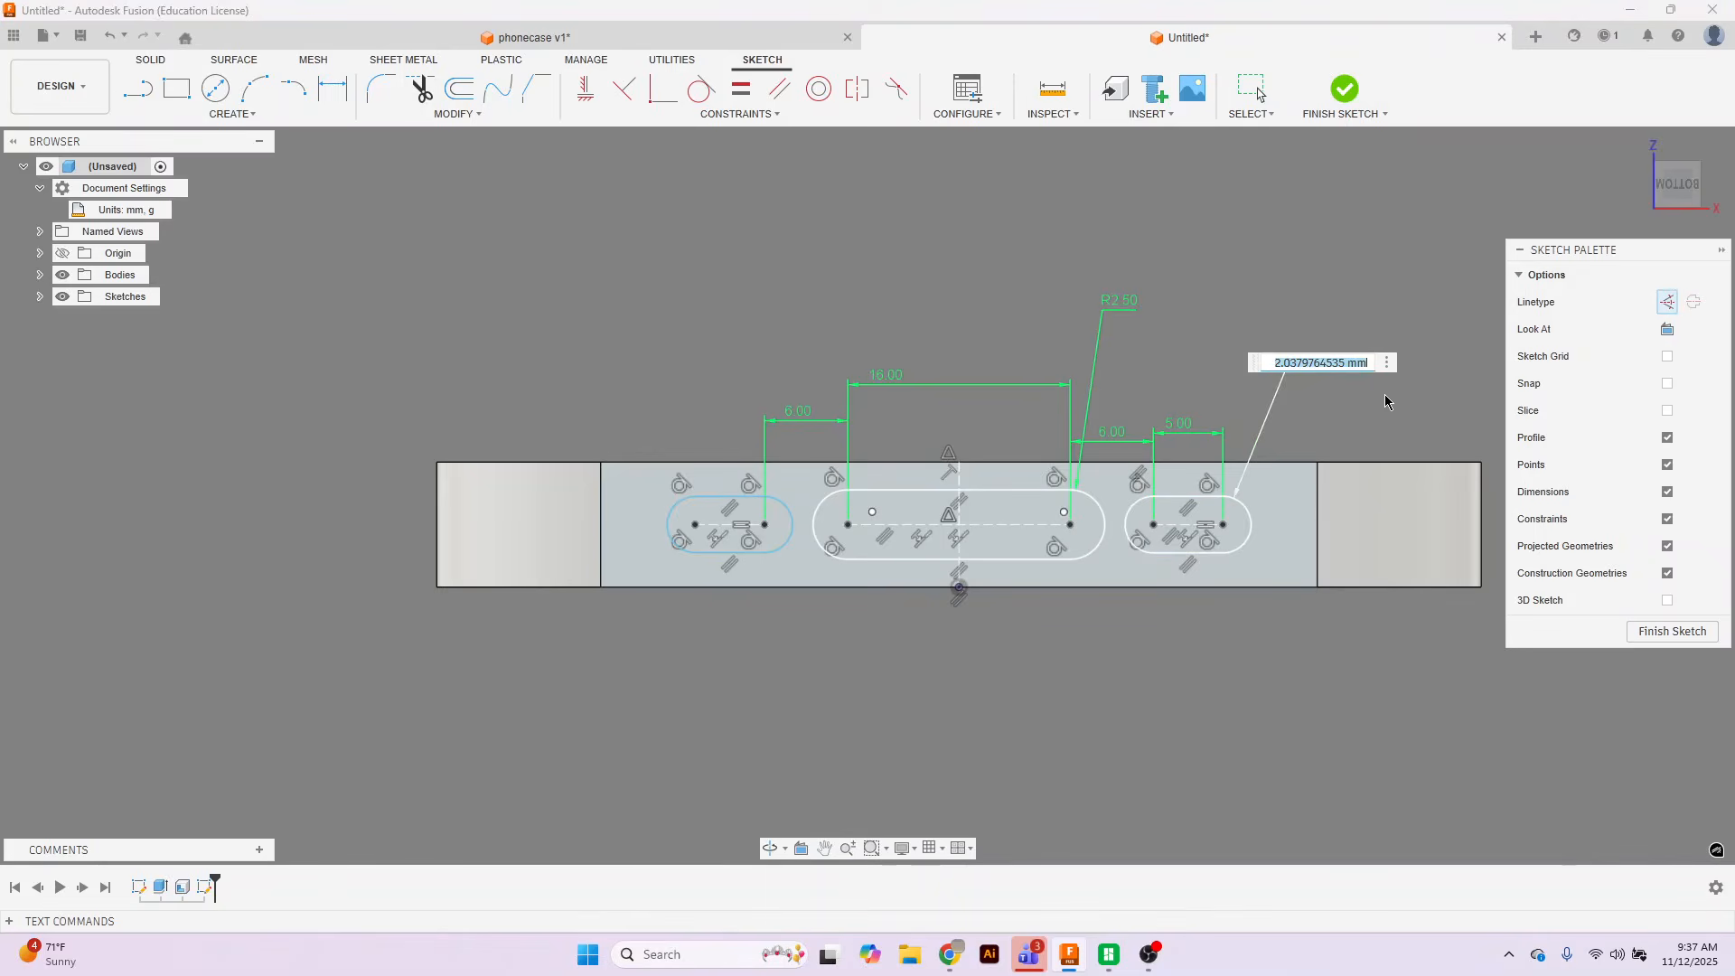
{"action": "type", "text": "1.25"}
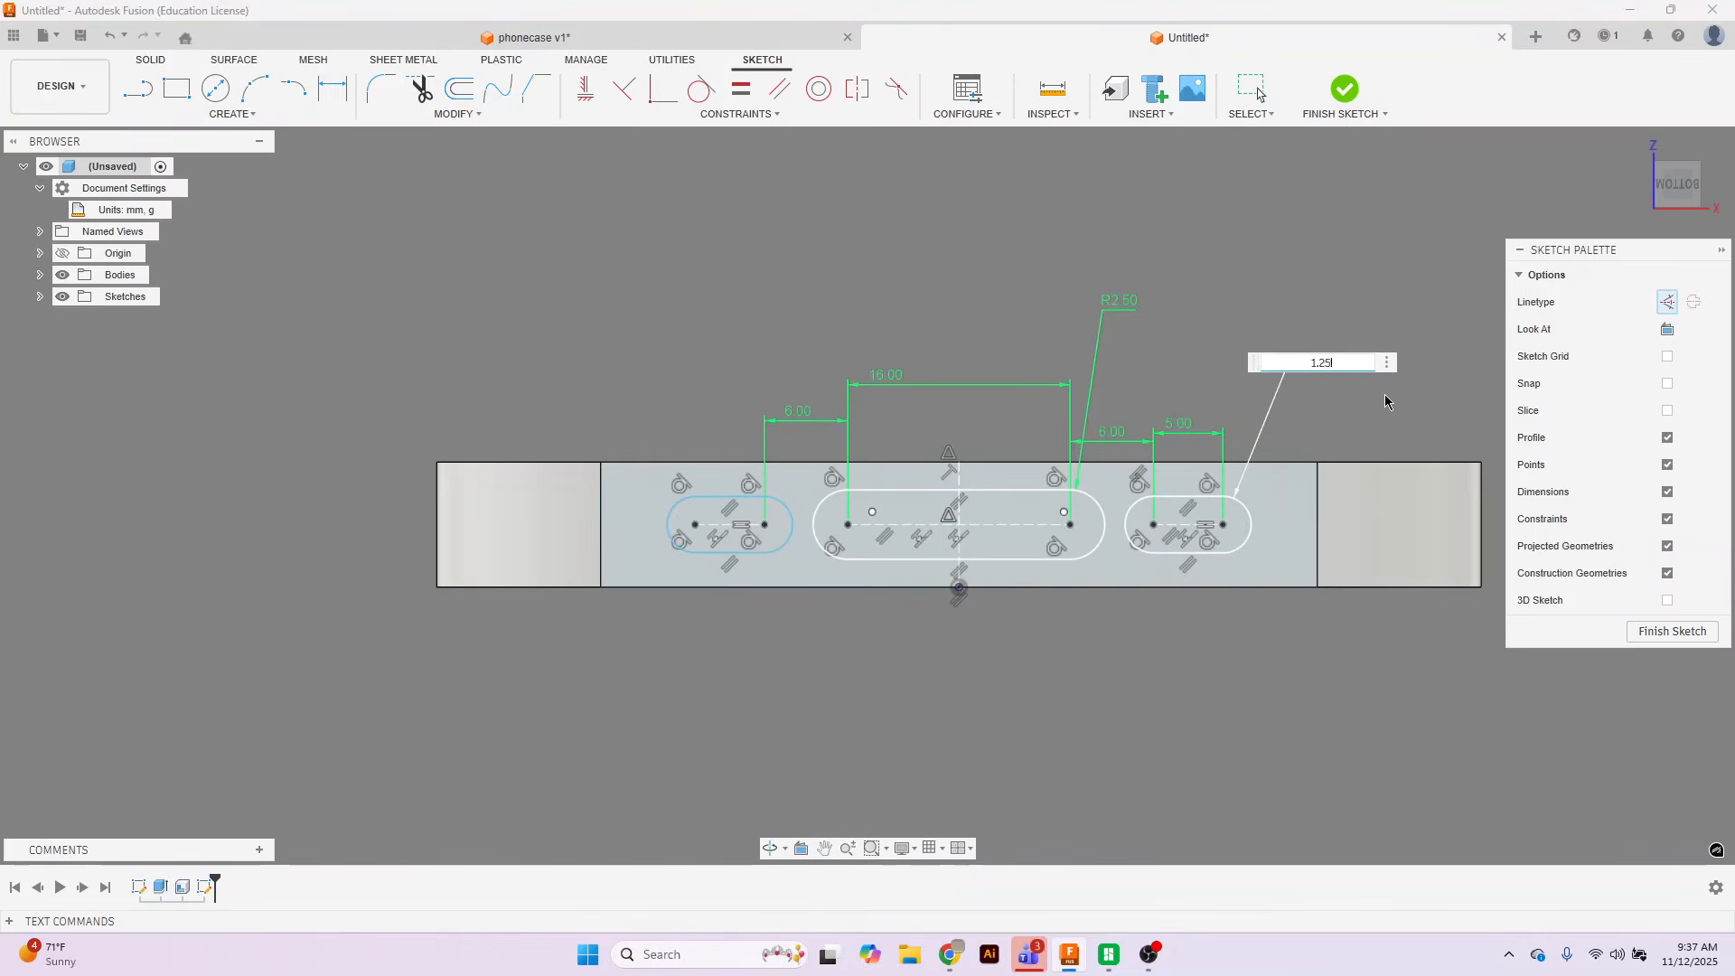
{"action": "key", "text": "Return"}
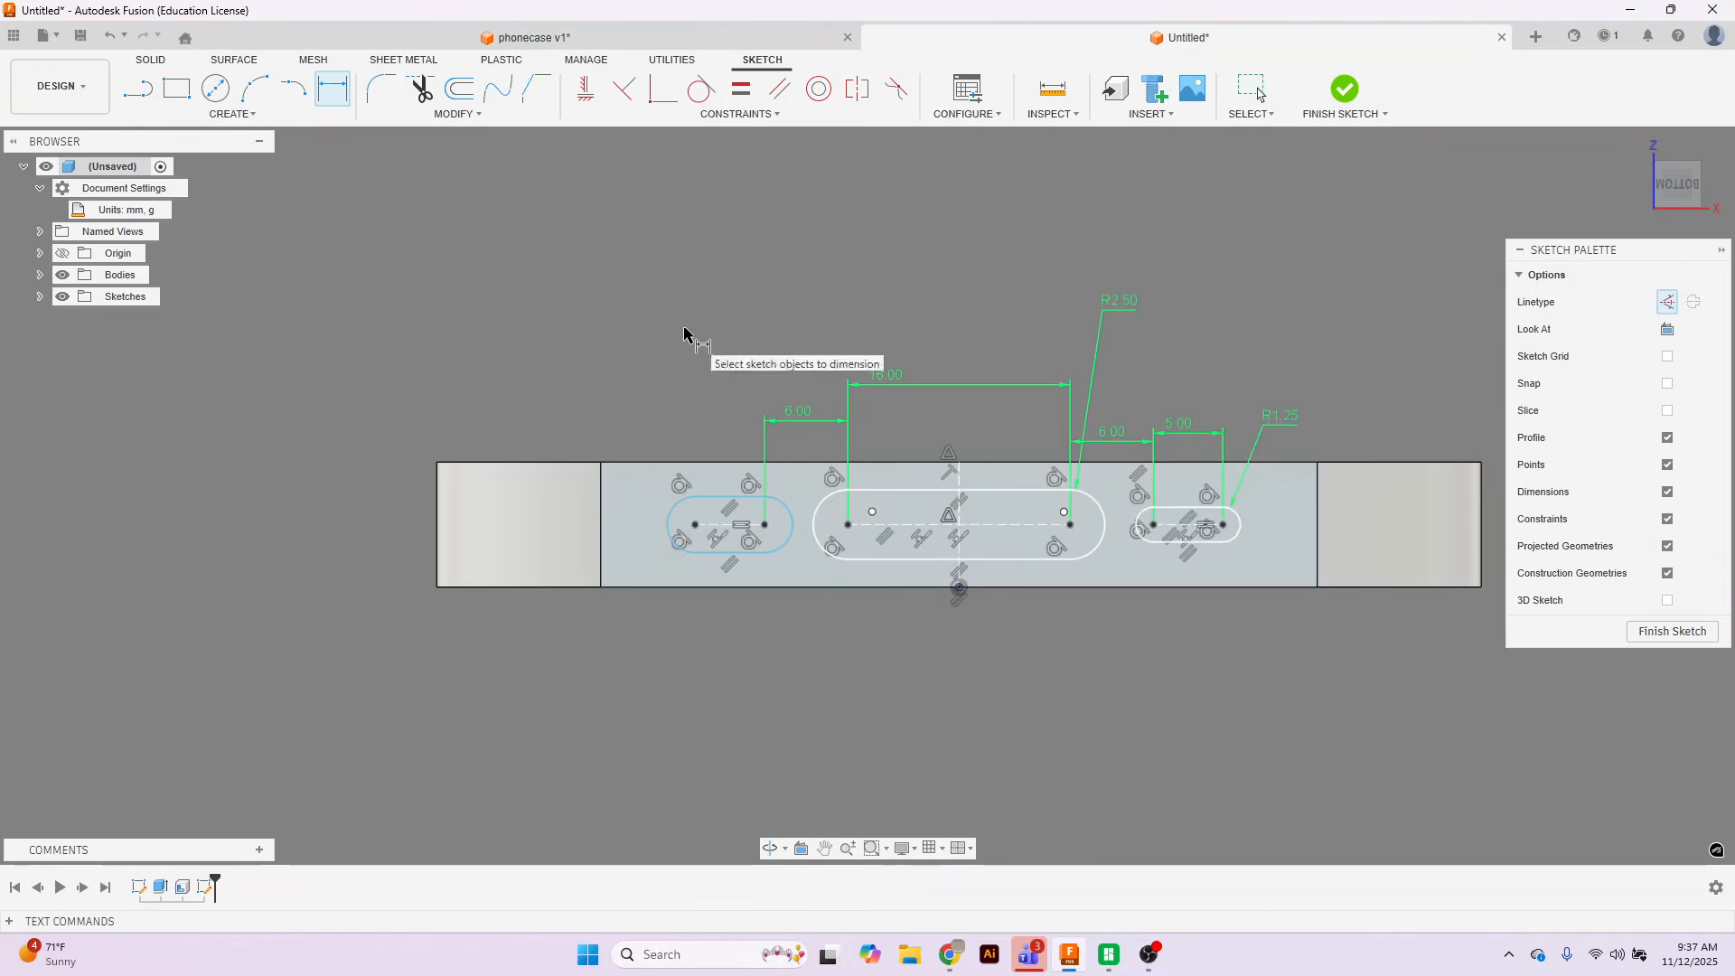
Apply an Equal constraint between the left slot's inner end arc and the right slot's inner end arc.
{"action": "left_click", "coordinate": [743, 93]}
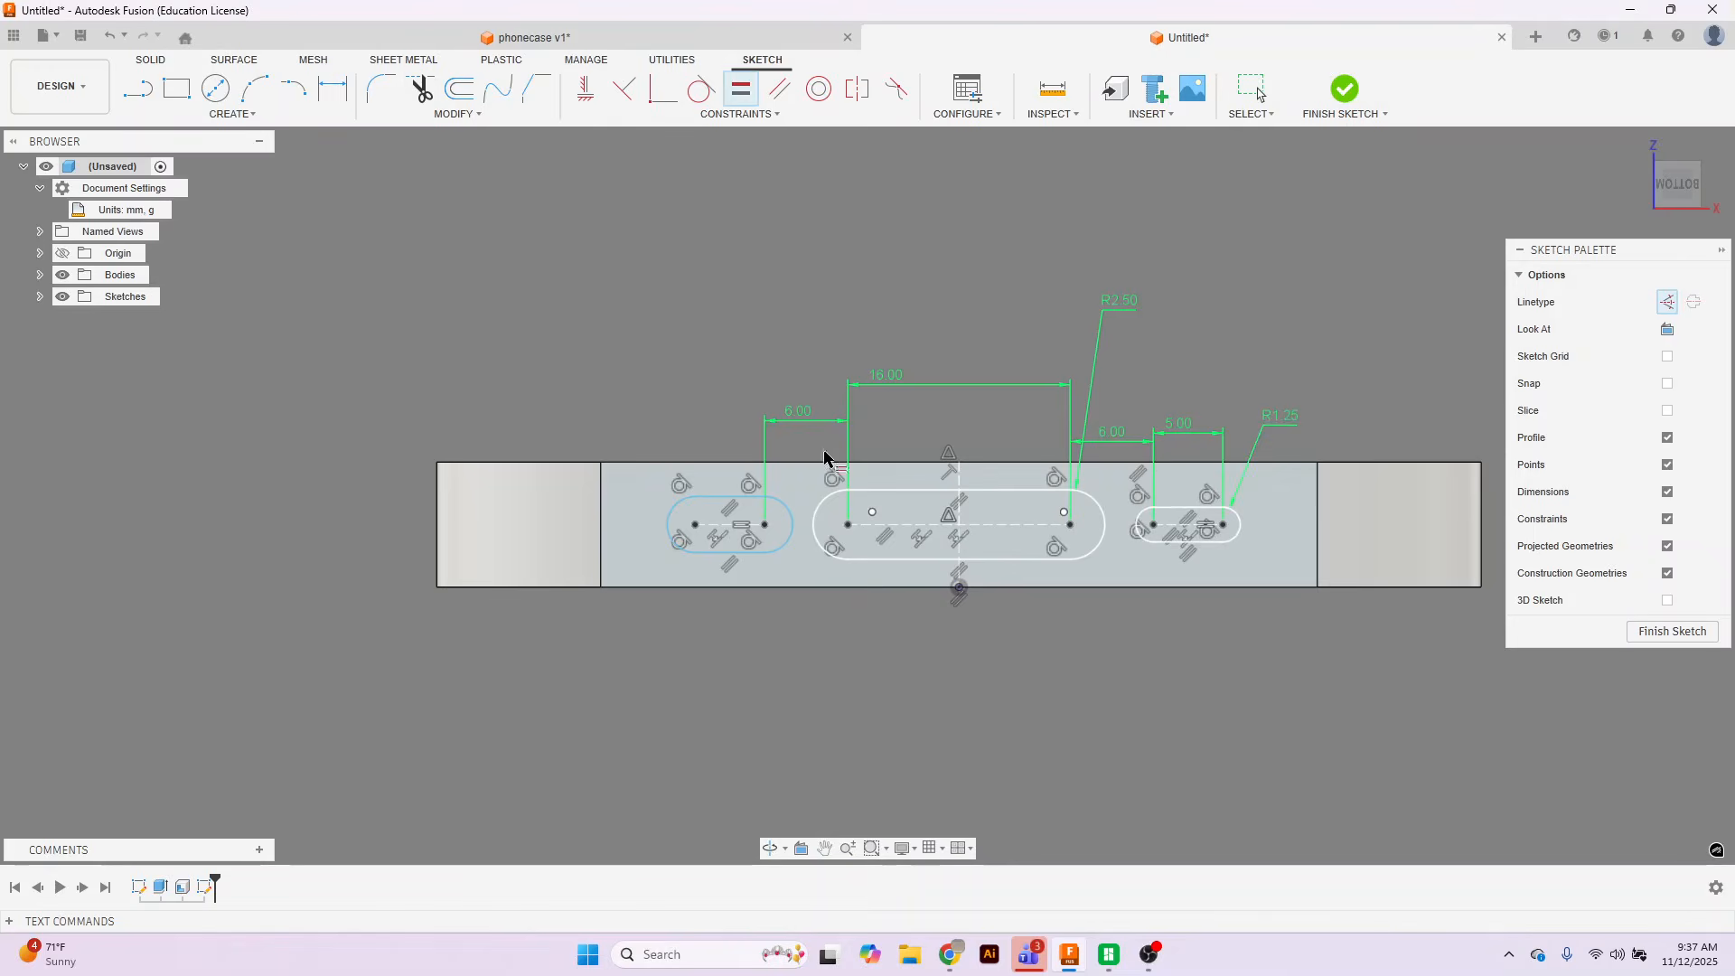
{"action": "left_click", "coordinate": [793, 526]}
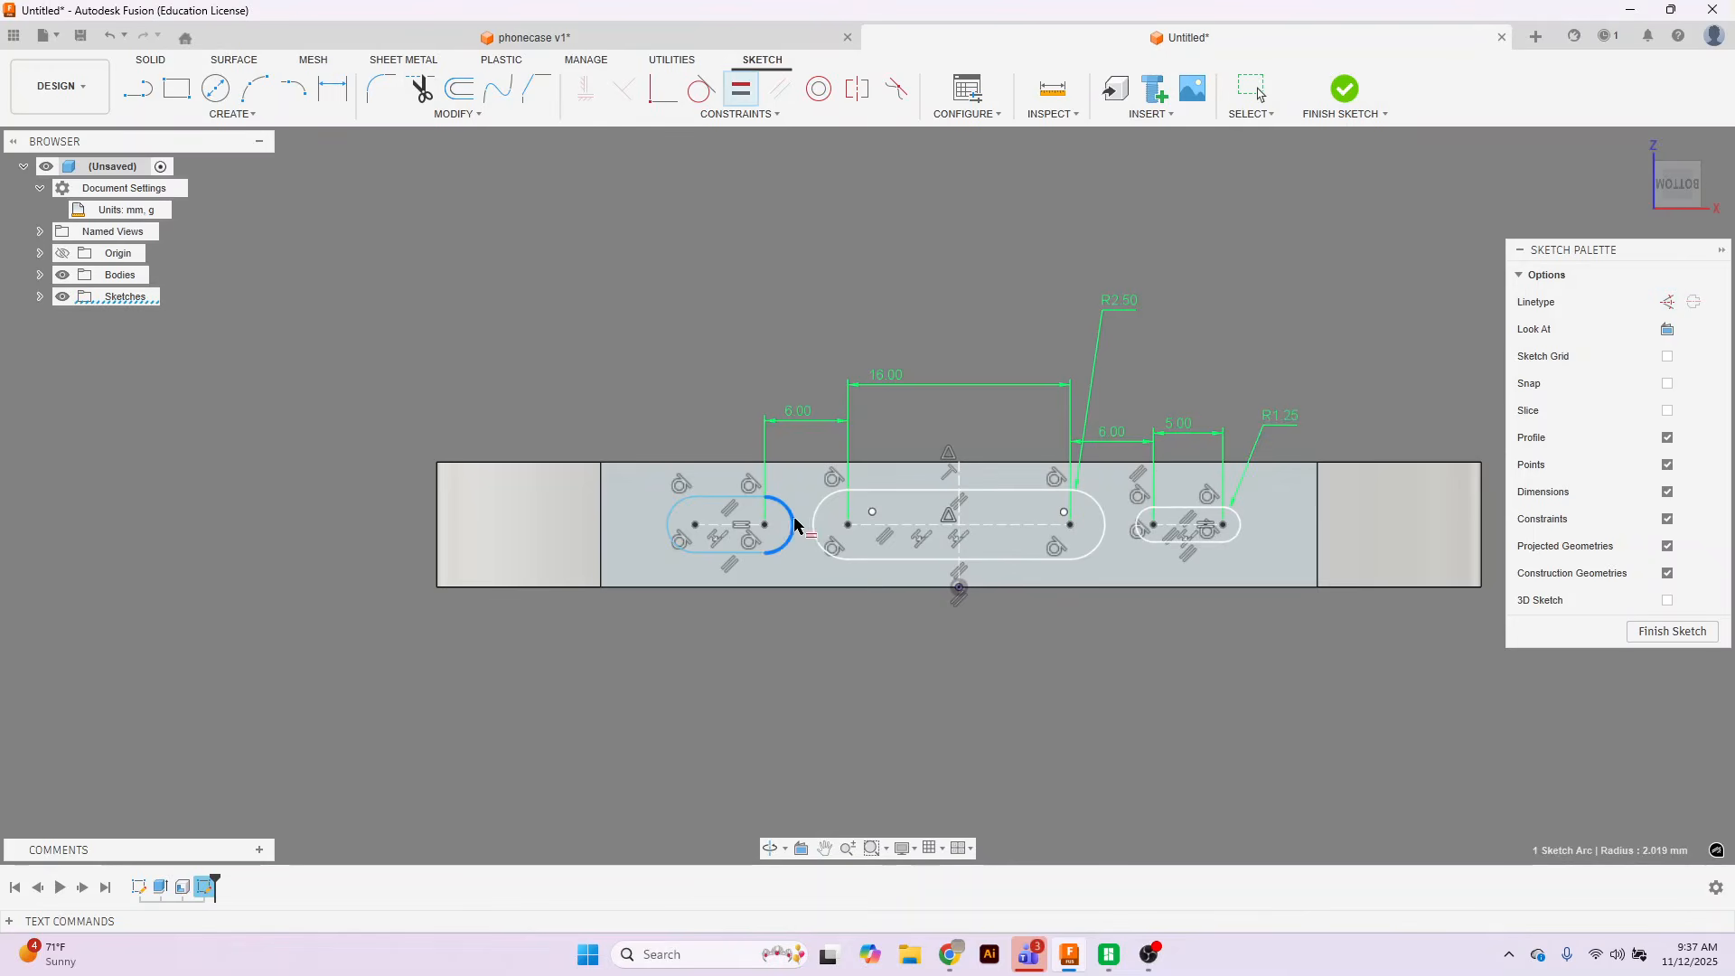
{"action": "left_click", "coordinate": [1140, 536]}
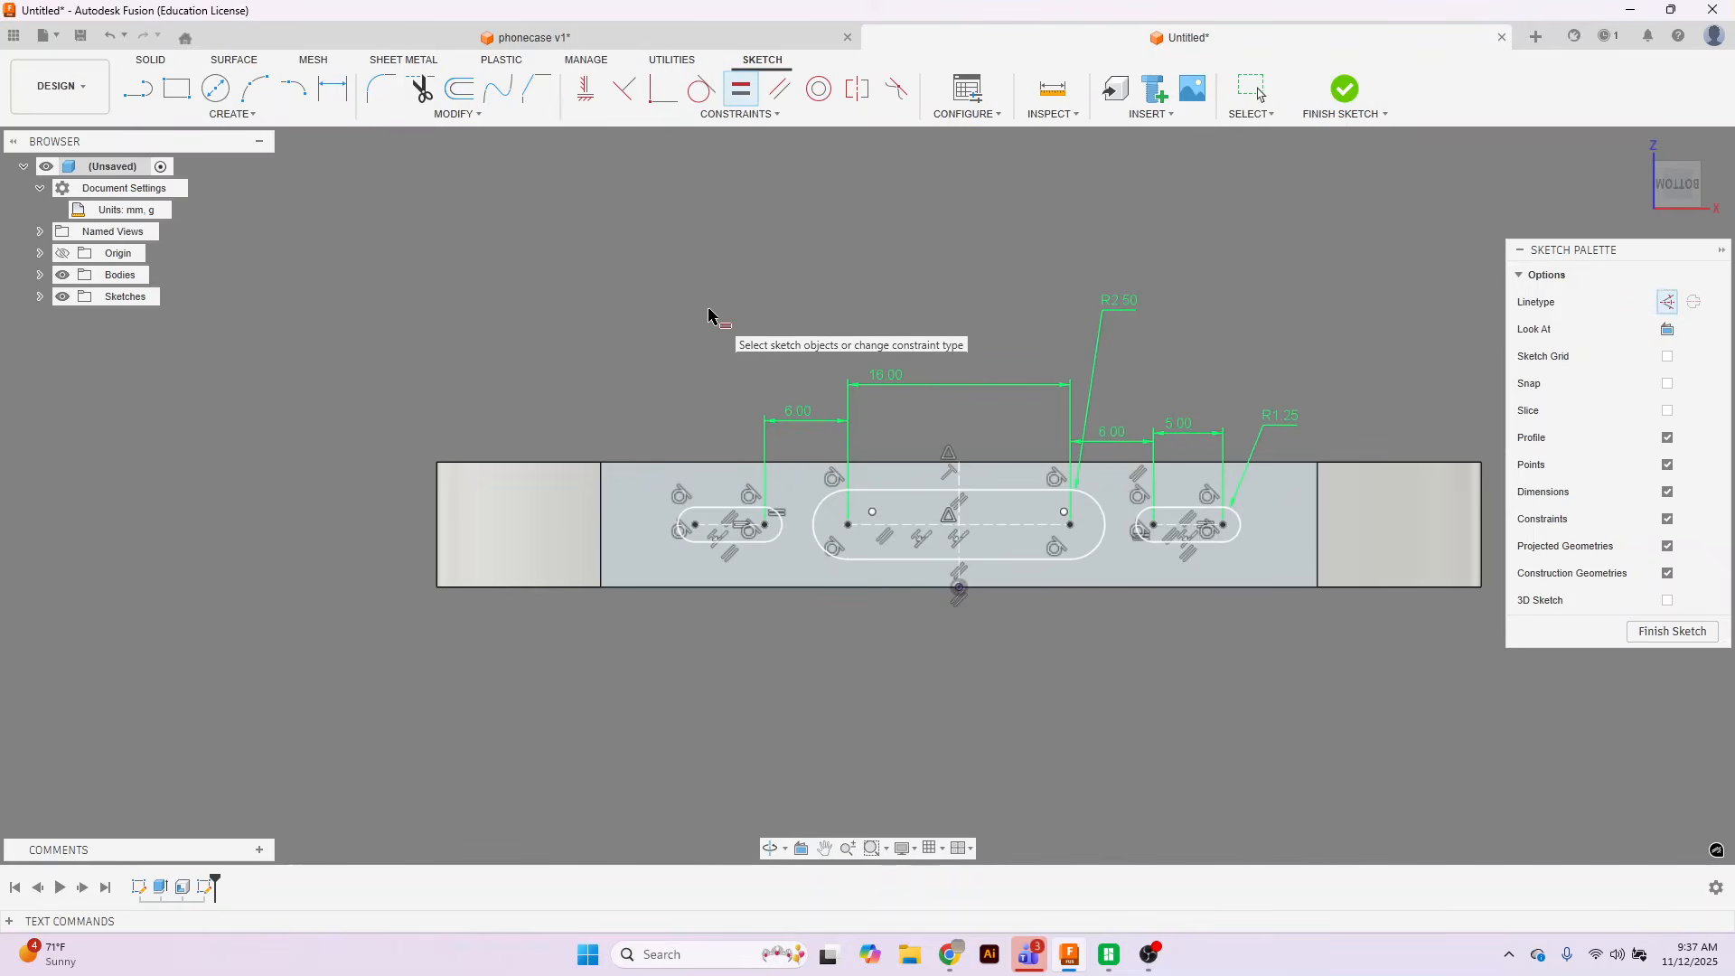
{"action": "key", "text": "Escape"}
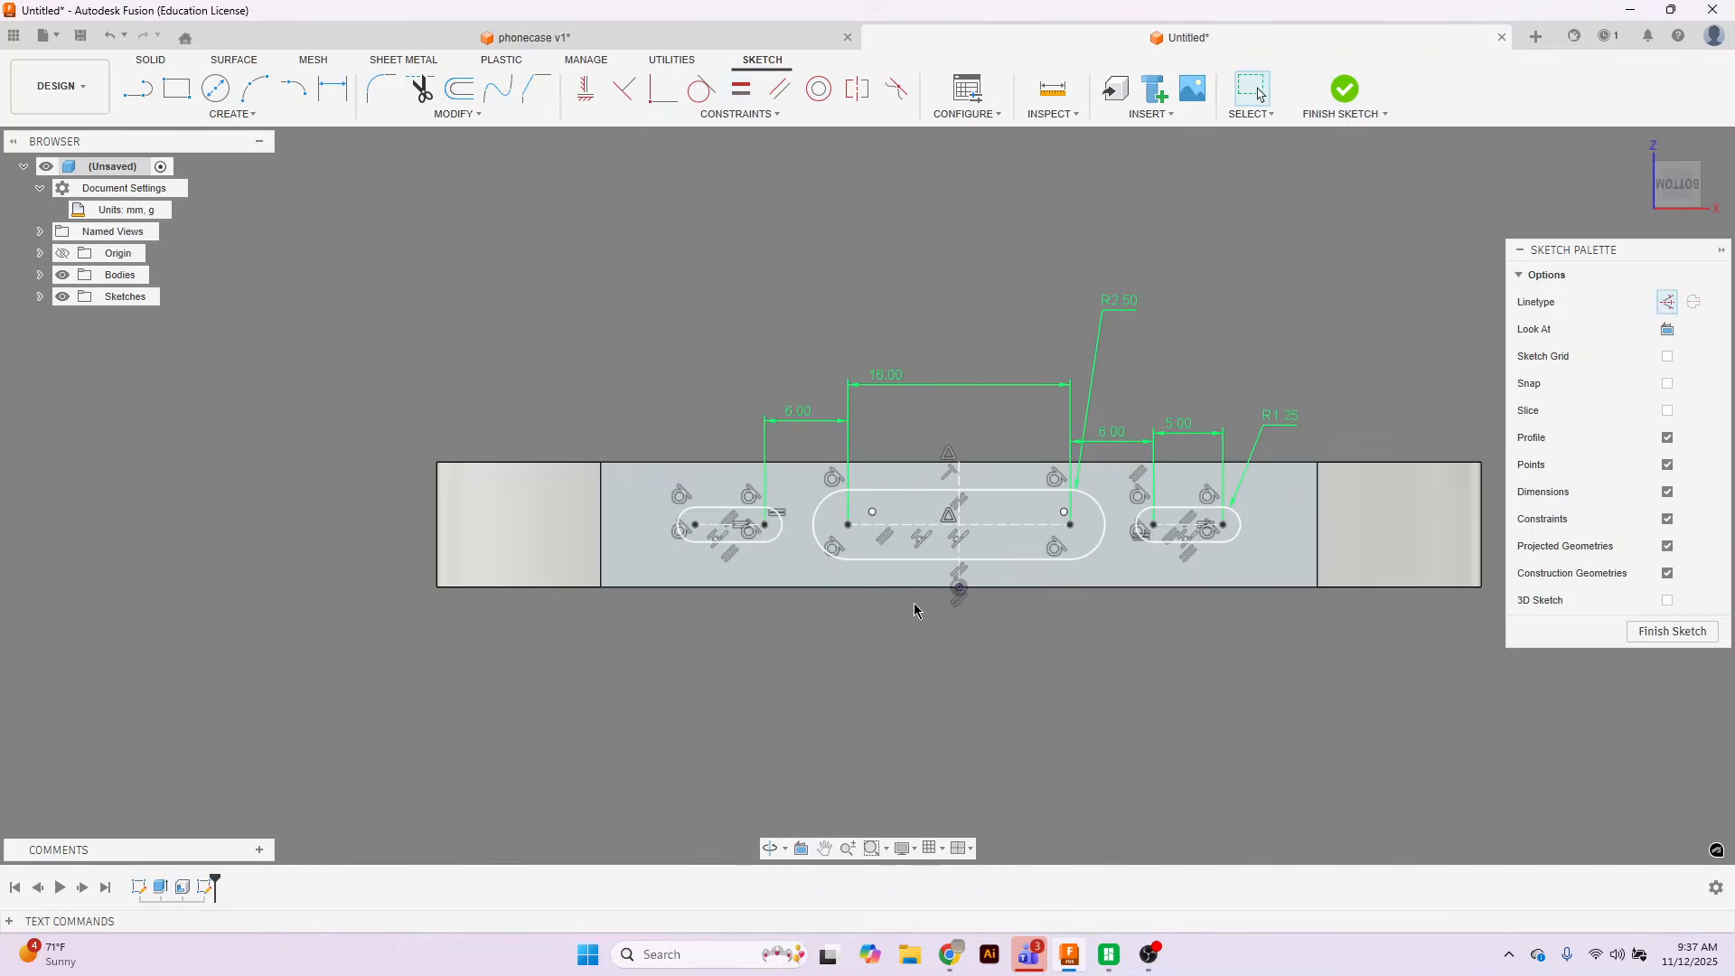
Finish the slot sketch and view the case's bottom end at an angle that shows all three slots.
{"action": "scroll", "coordinate": [918, 601], "scroll_direction": "up", "scroll_amount": 2}
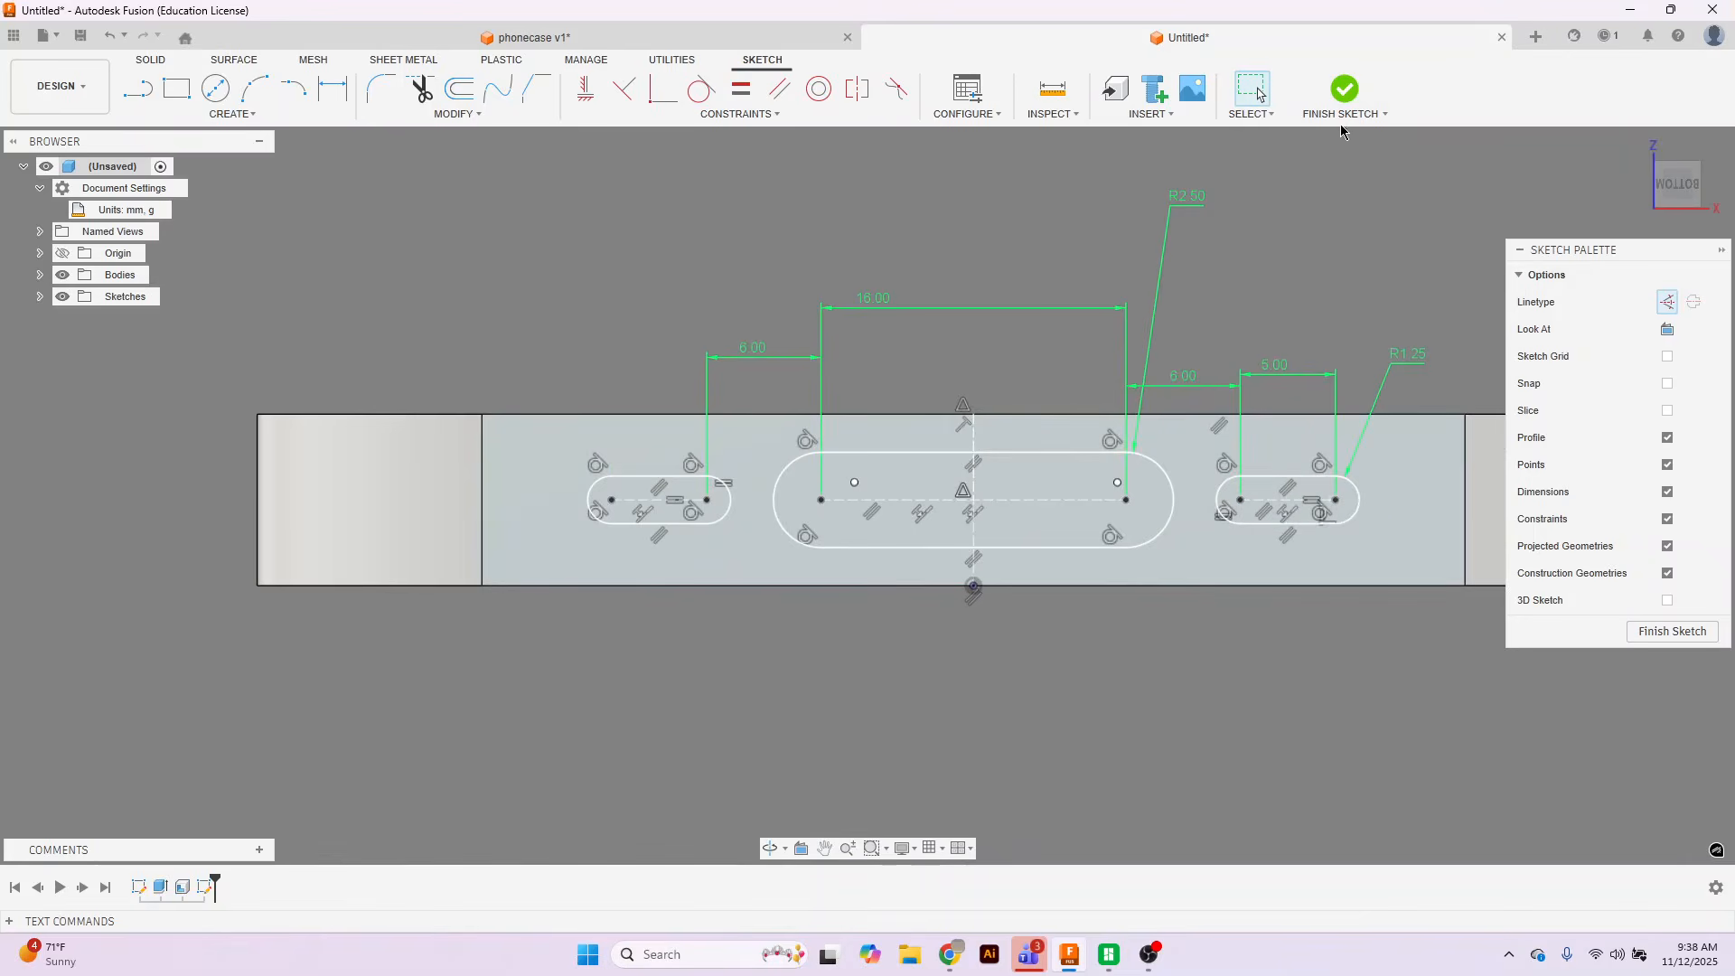
{"action": "left_click", "coordinate": [1346, 94]}
{"action": "left_click_drag", "start_coordinate": [1673, 183], "coordinate": [1682, 219]}
{"action": "scroll", "coordinate": [1133, 495], "scroll_direction": "down", "scroll_amount": 2}
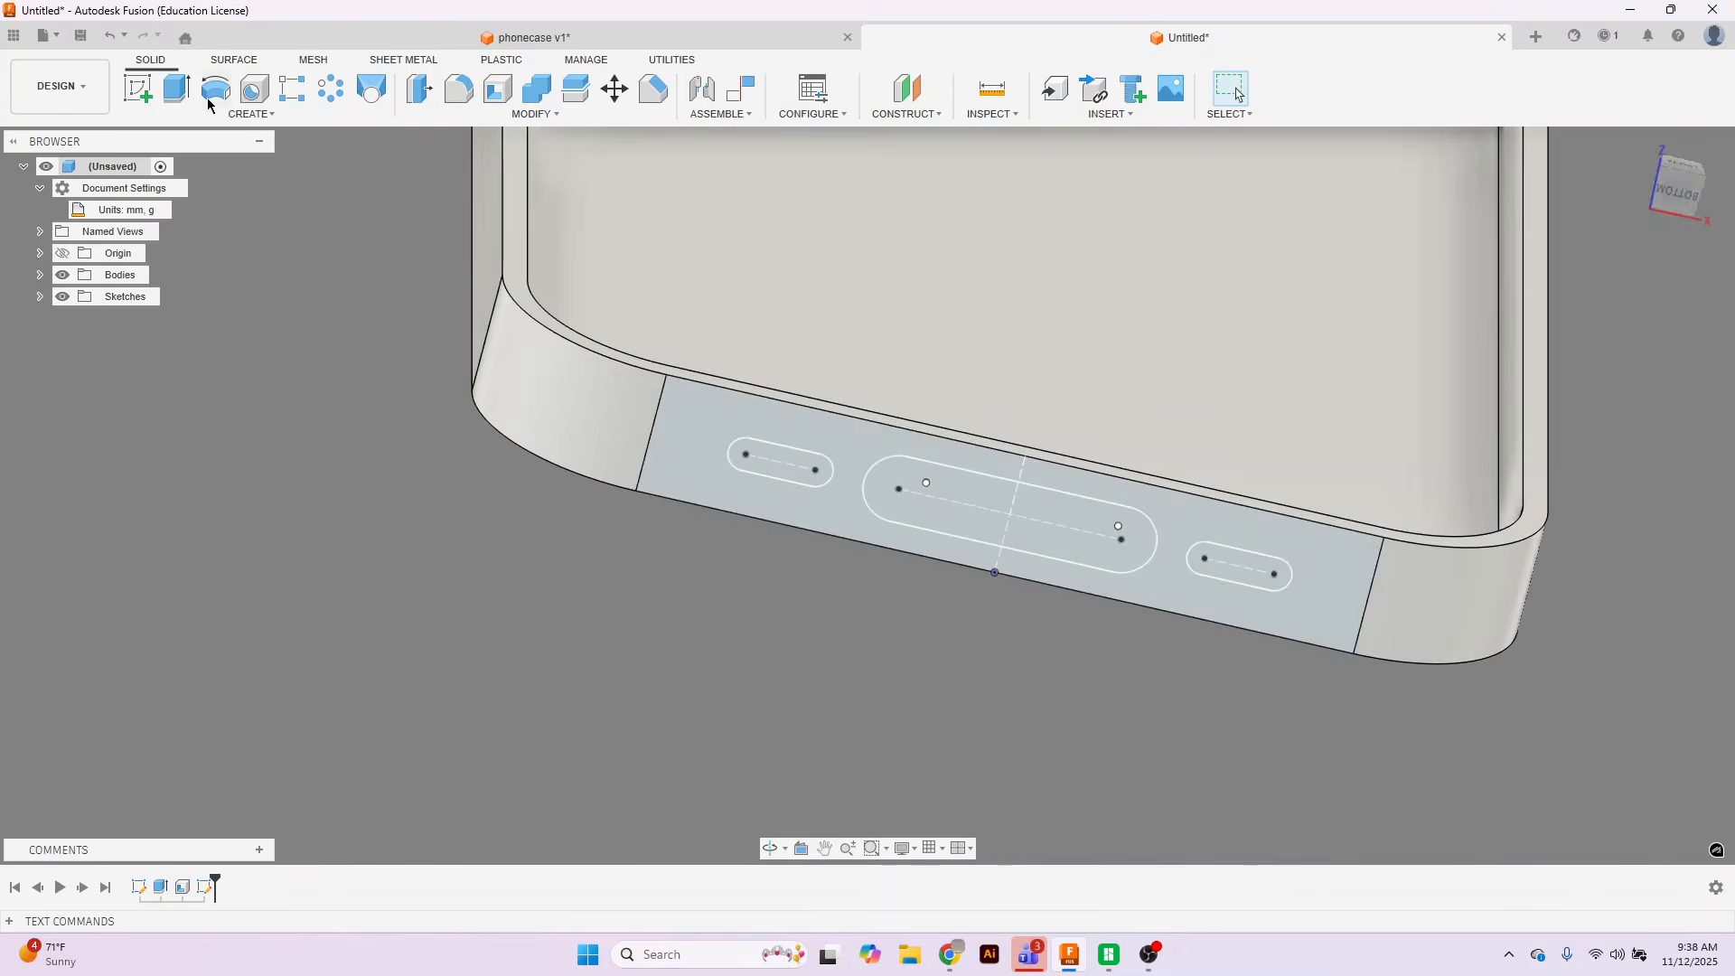
Extrude the three slot profiles as a cut through the case's bottom wall with a distance of -1.8 mm.
{"action": "key", "text": "e"}
{"action": "left_click", "coordinate": [784, 466]}
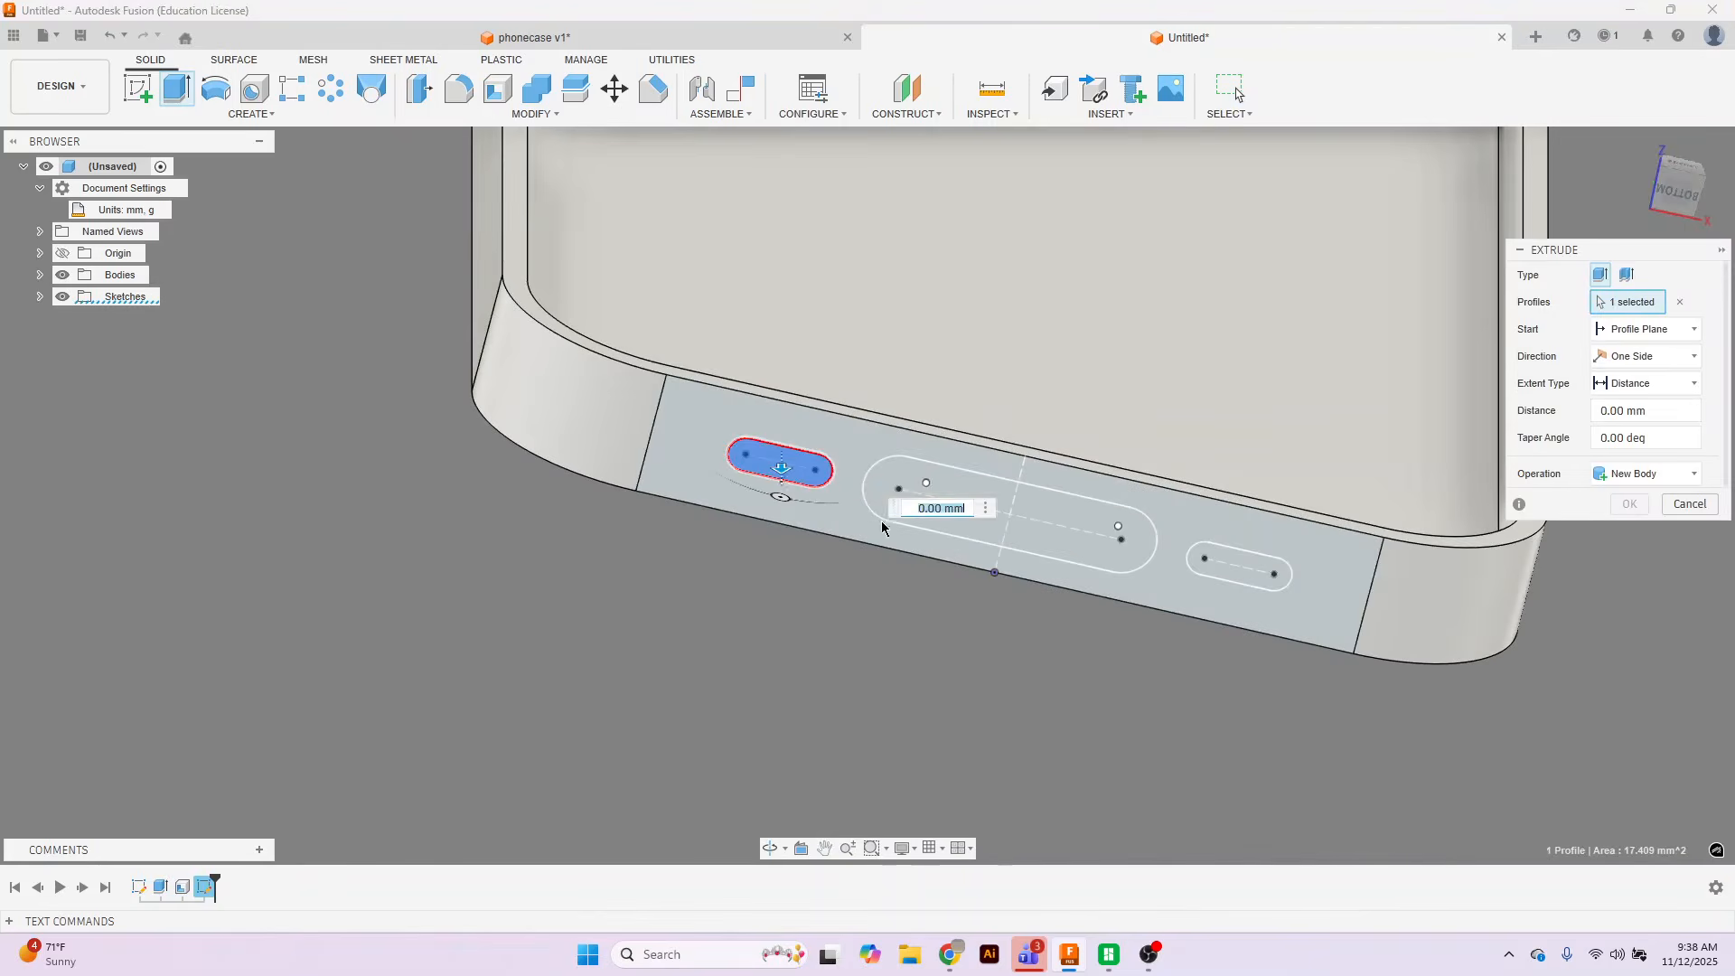
{"action": "left_click", "coordinate": [1048, 517]}
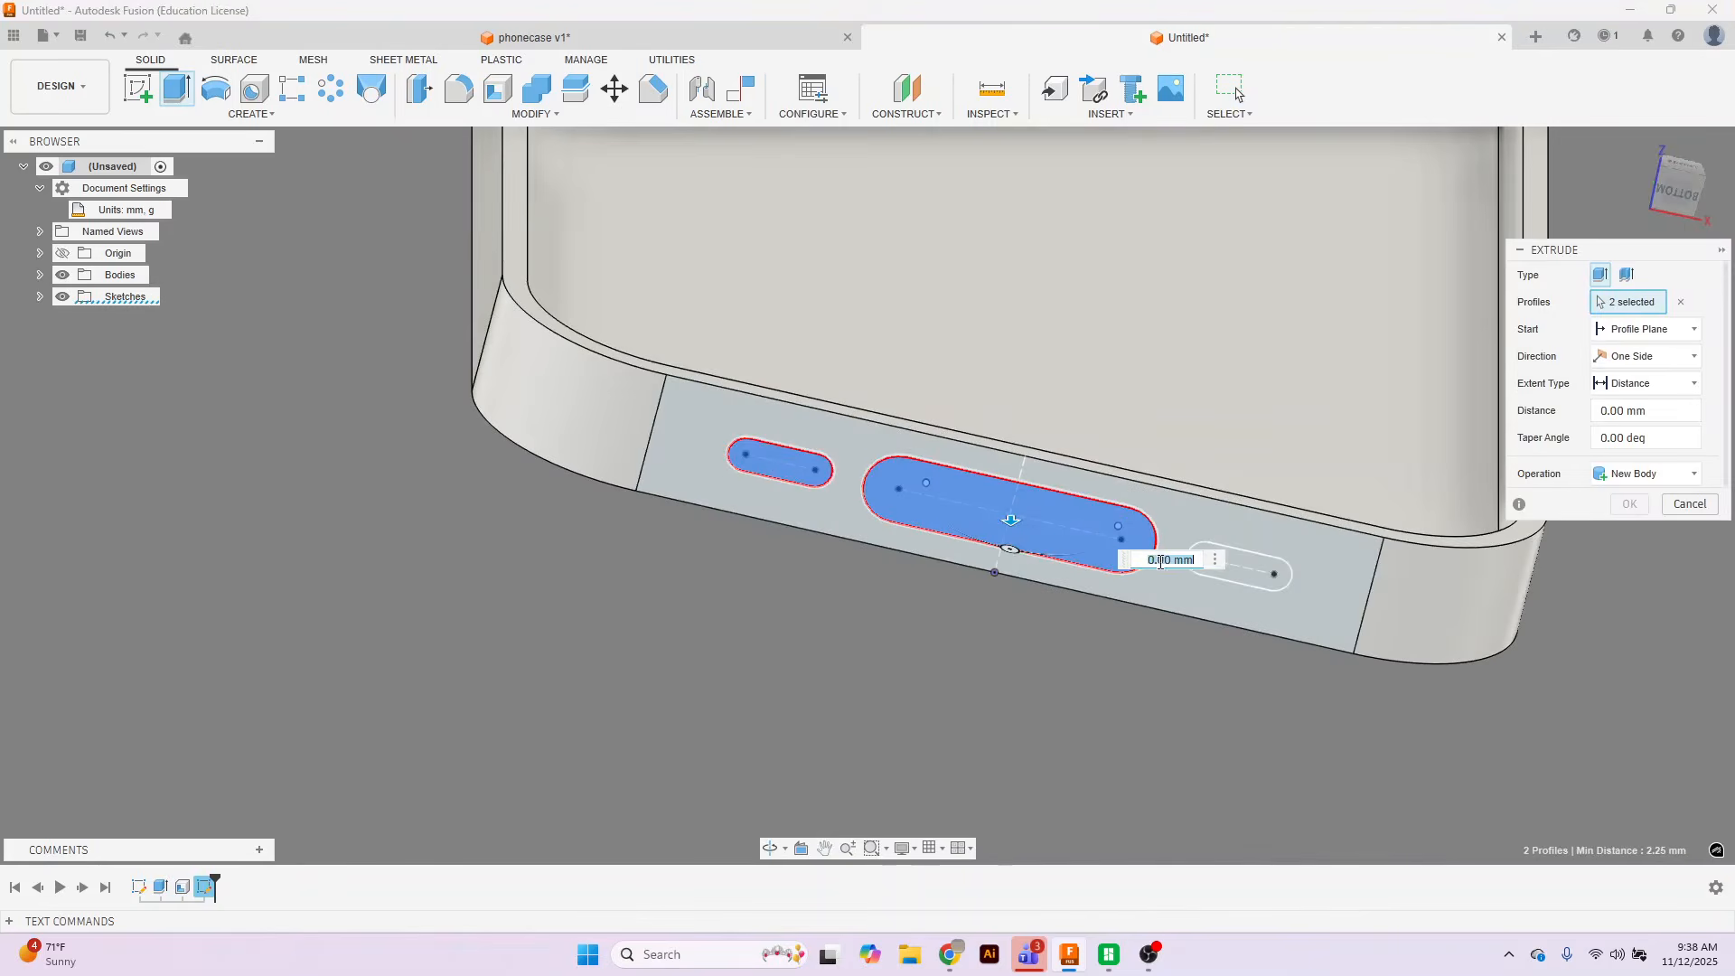
{"action": "left_click", "coordinate": [1261, 585]}
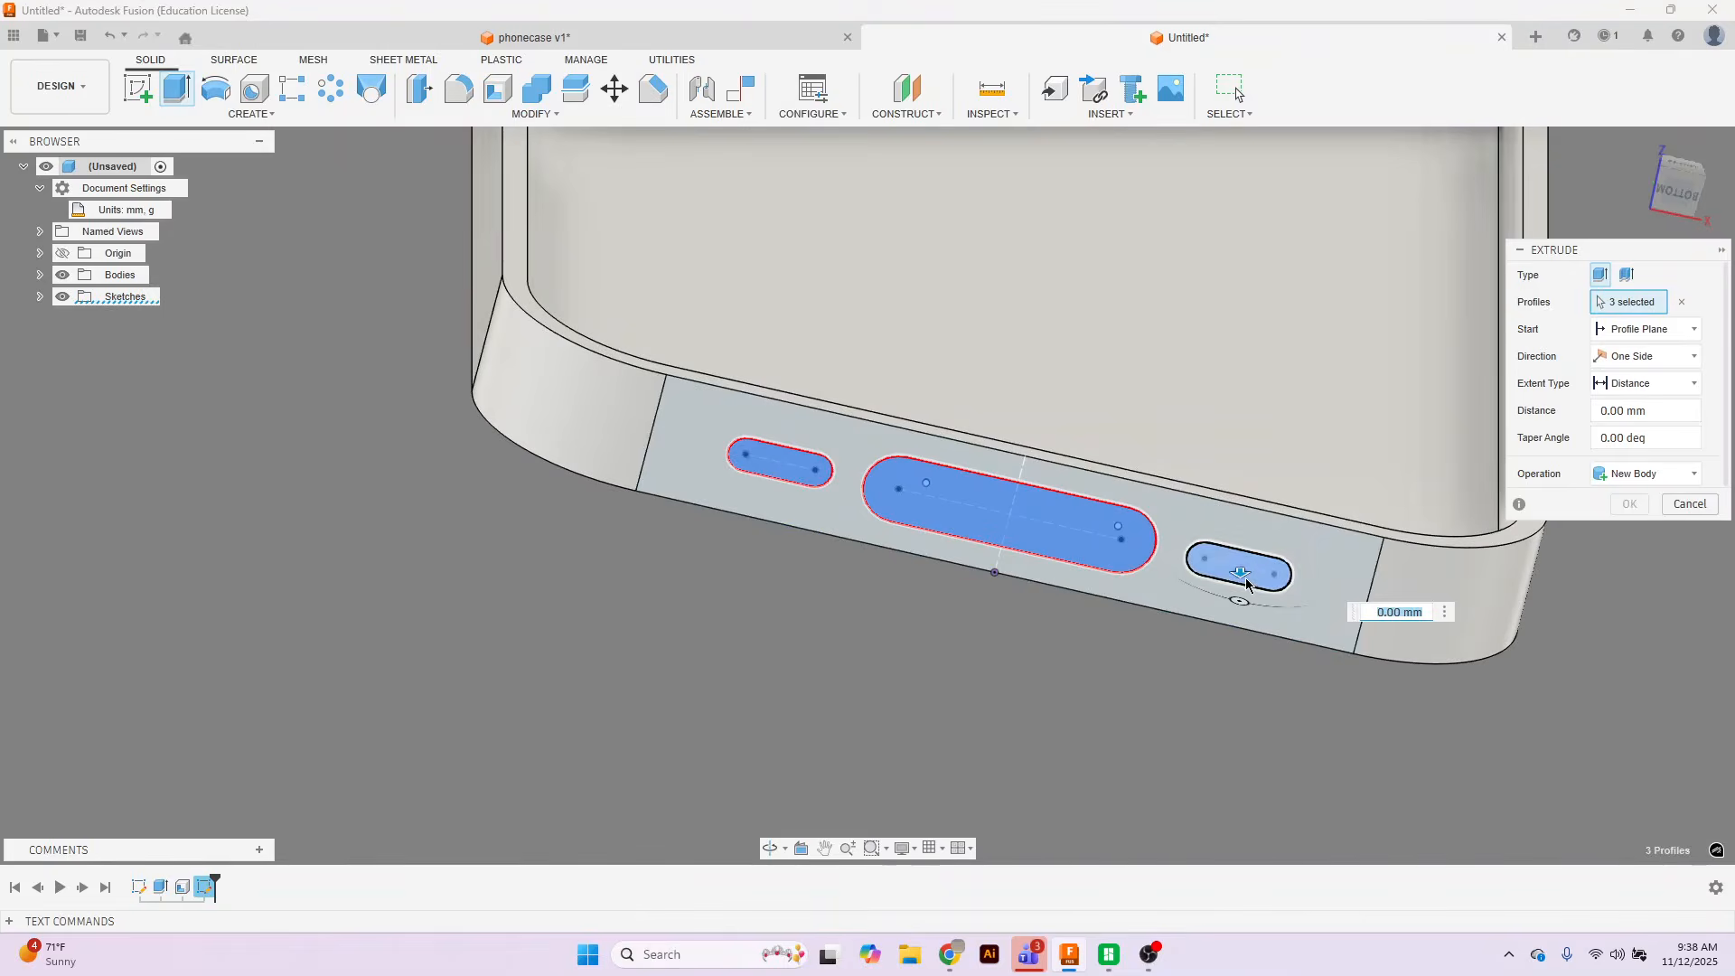
{"action": "left_click_drag", "start_coordinate": [1240, 573], "coordinate": [1238, 530]}
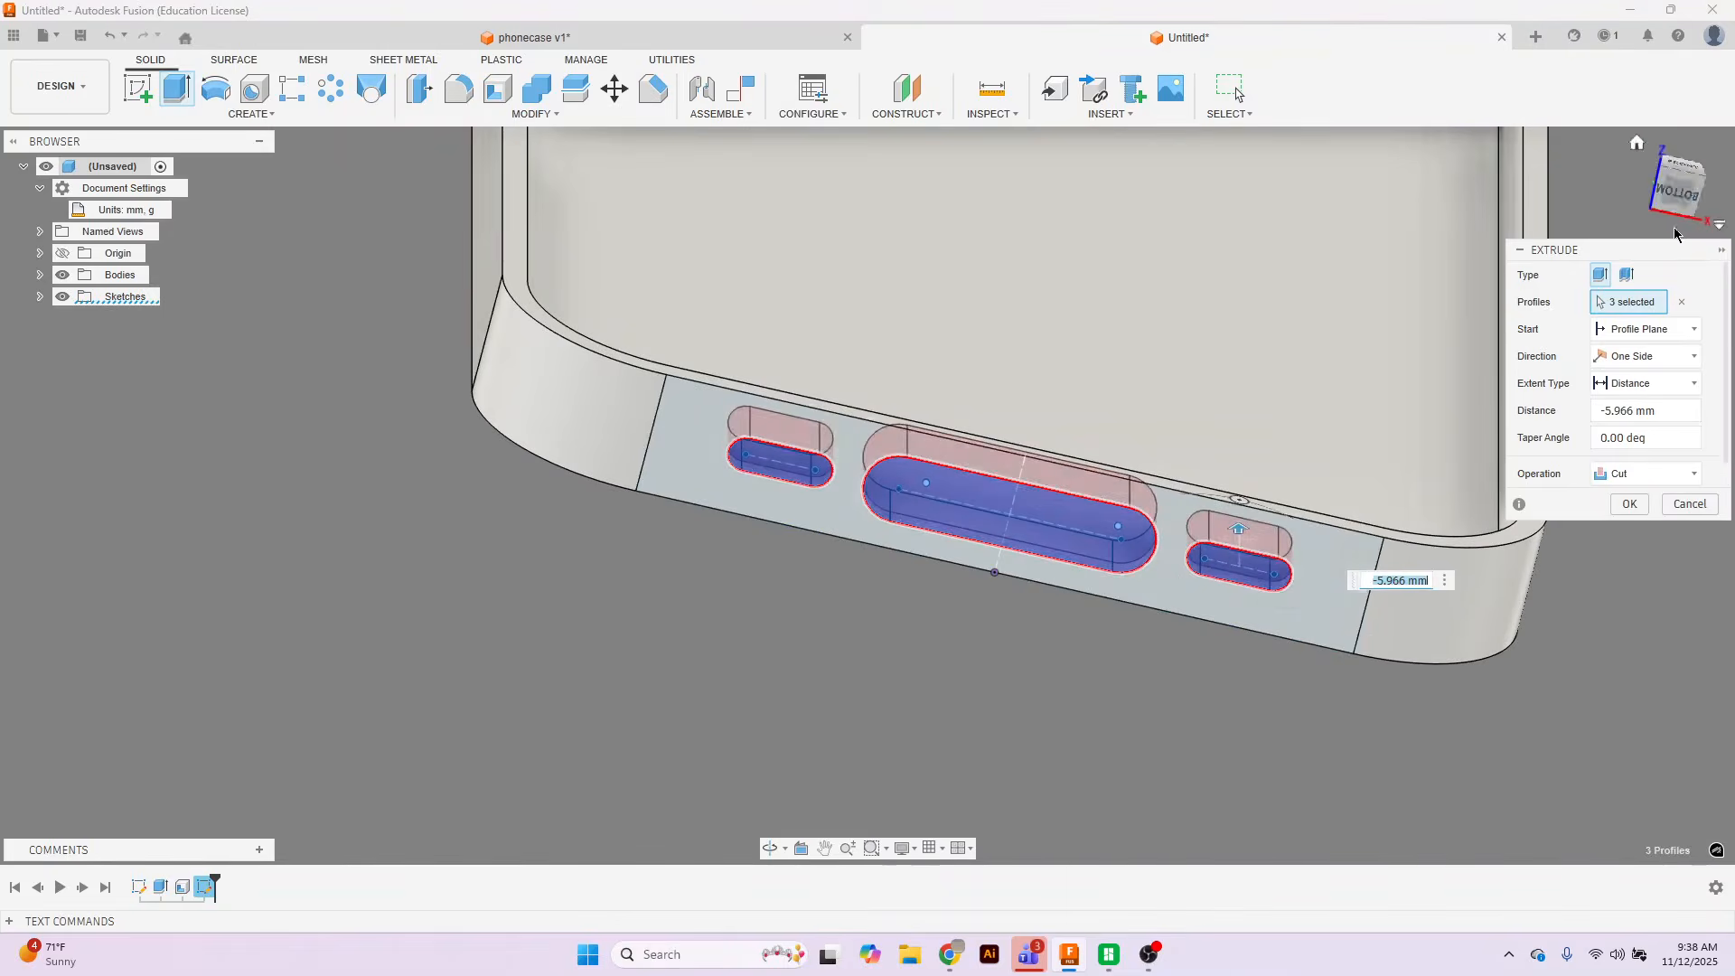
{"action": "left_click", "coordinate": [1677, 215]}
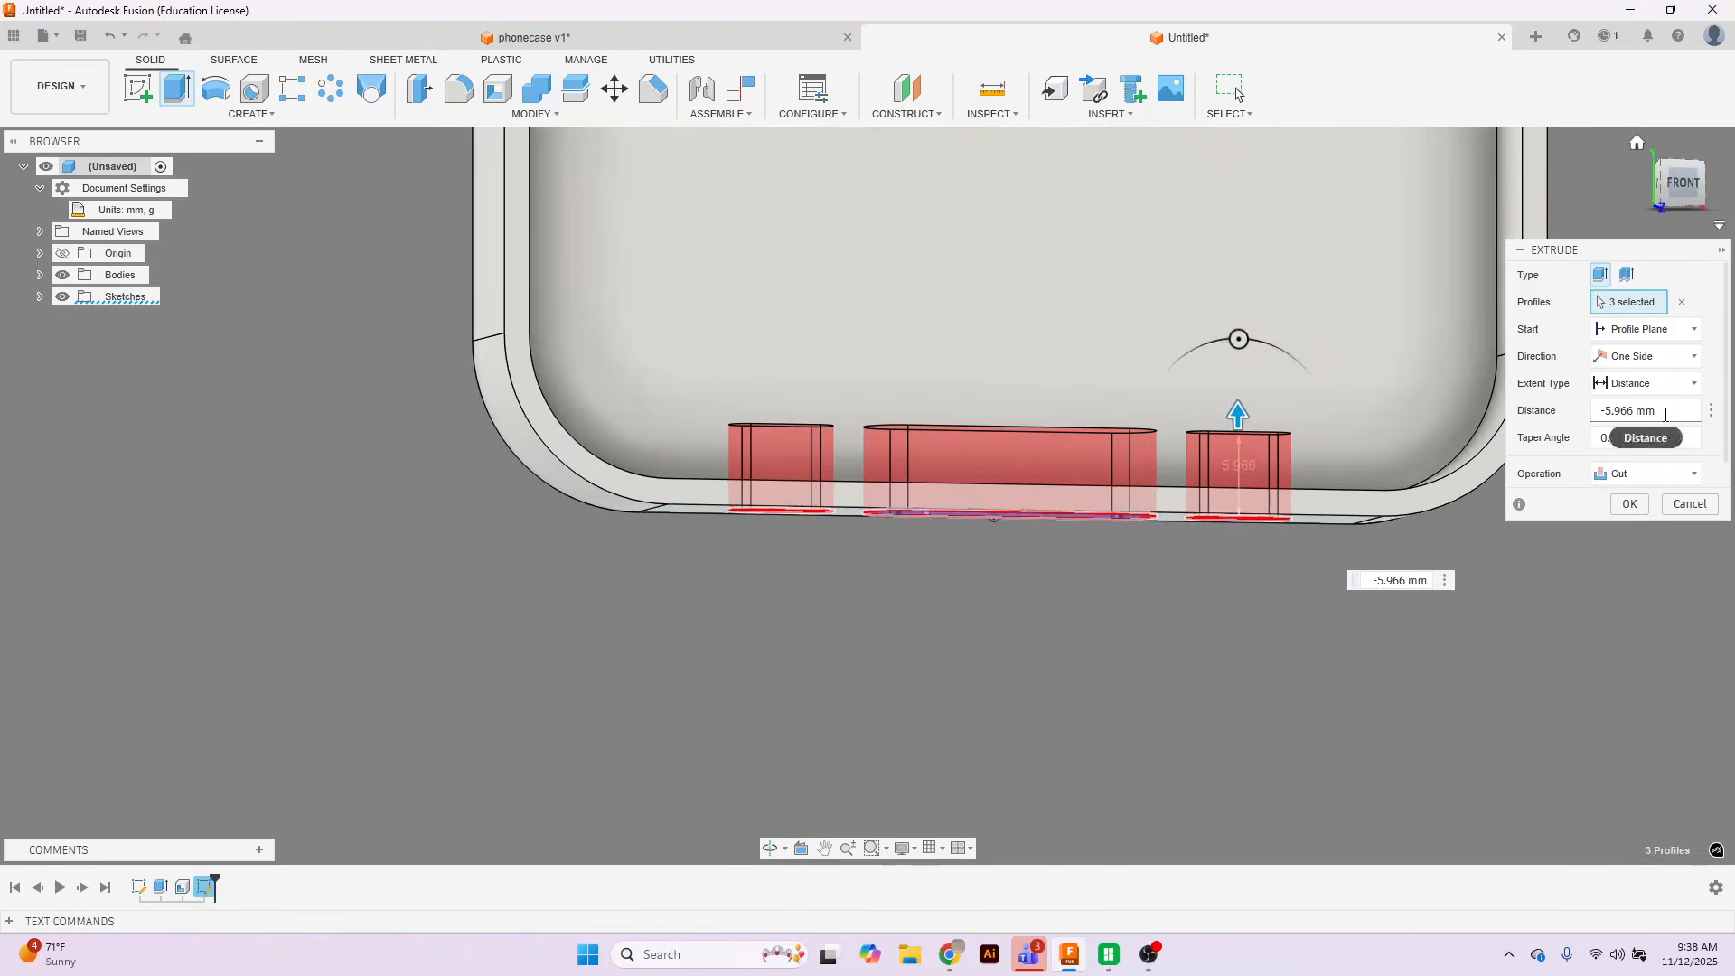
{"action": "left_click", "coordinate": [1604, 412]}
{"action": "key", "text": "BackSpace"}
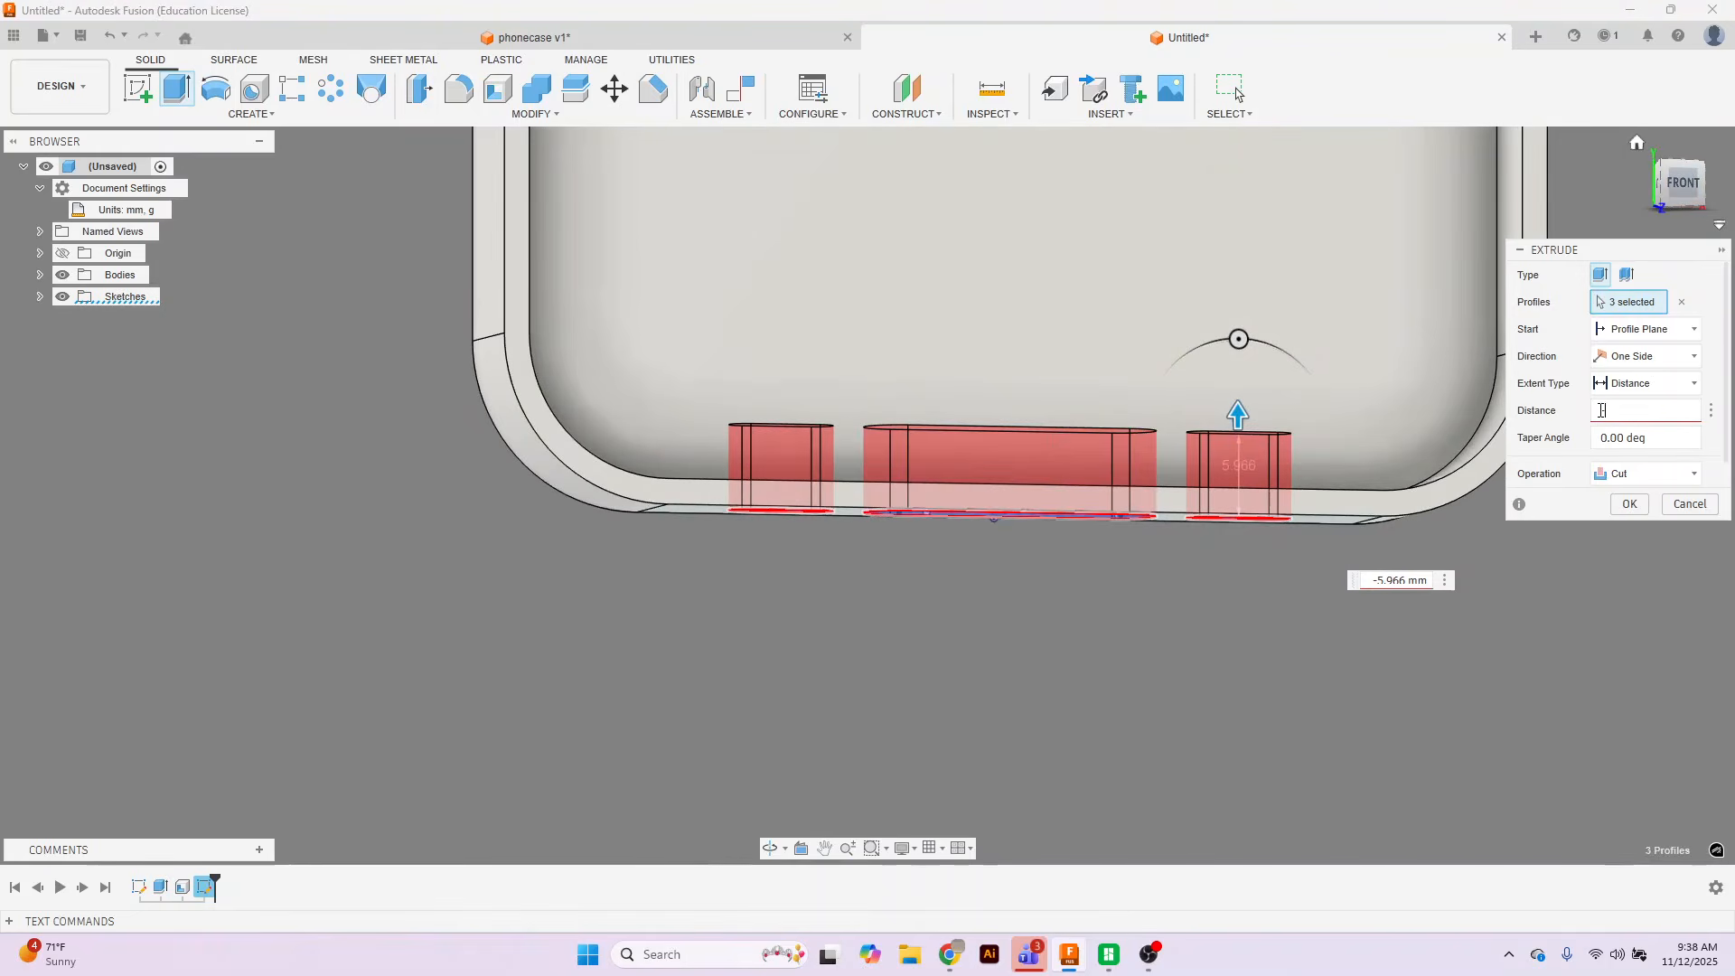
{"action": "type", "text": "1.8"}
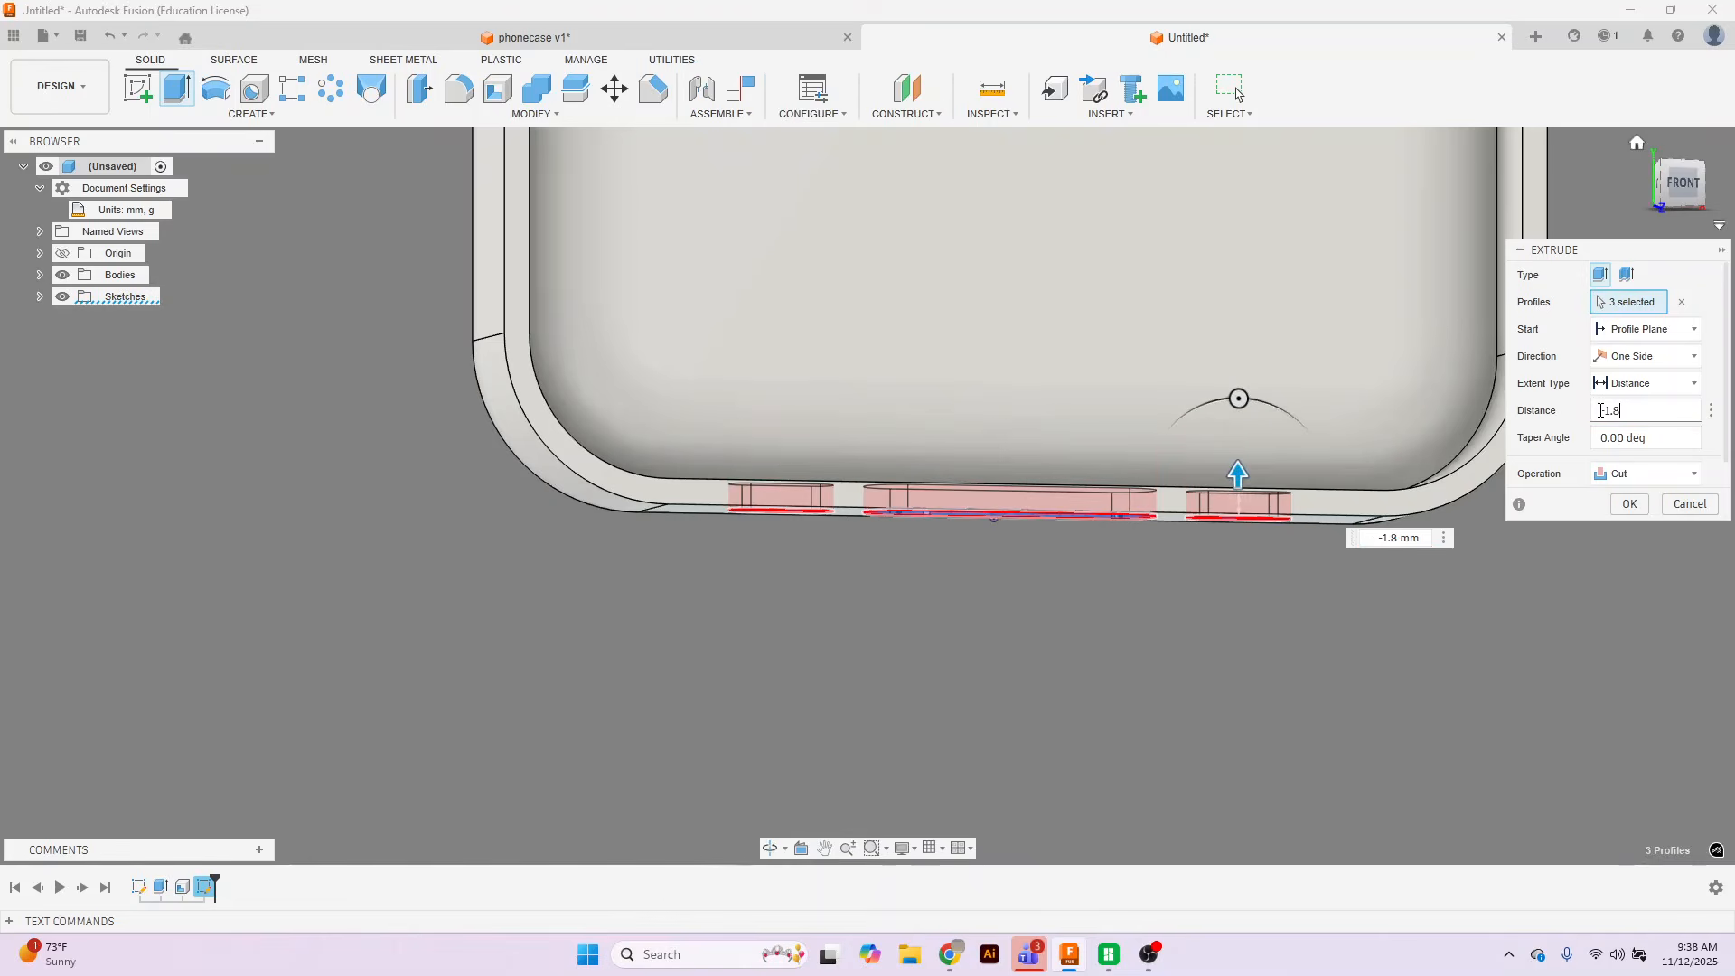
{"action": "left_click", "coordinate": [1686, 193]}
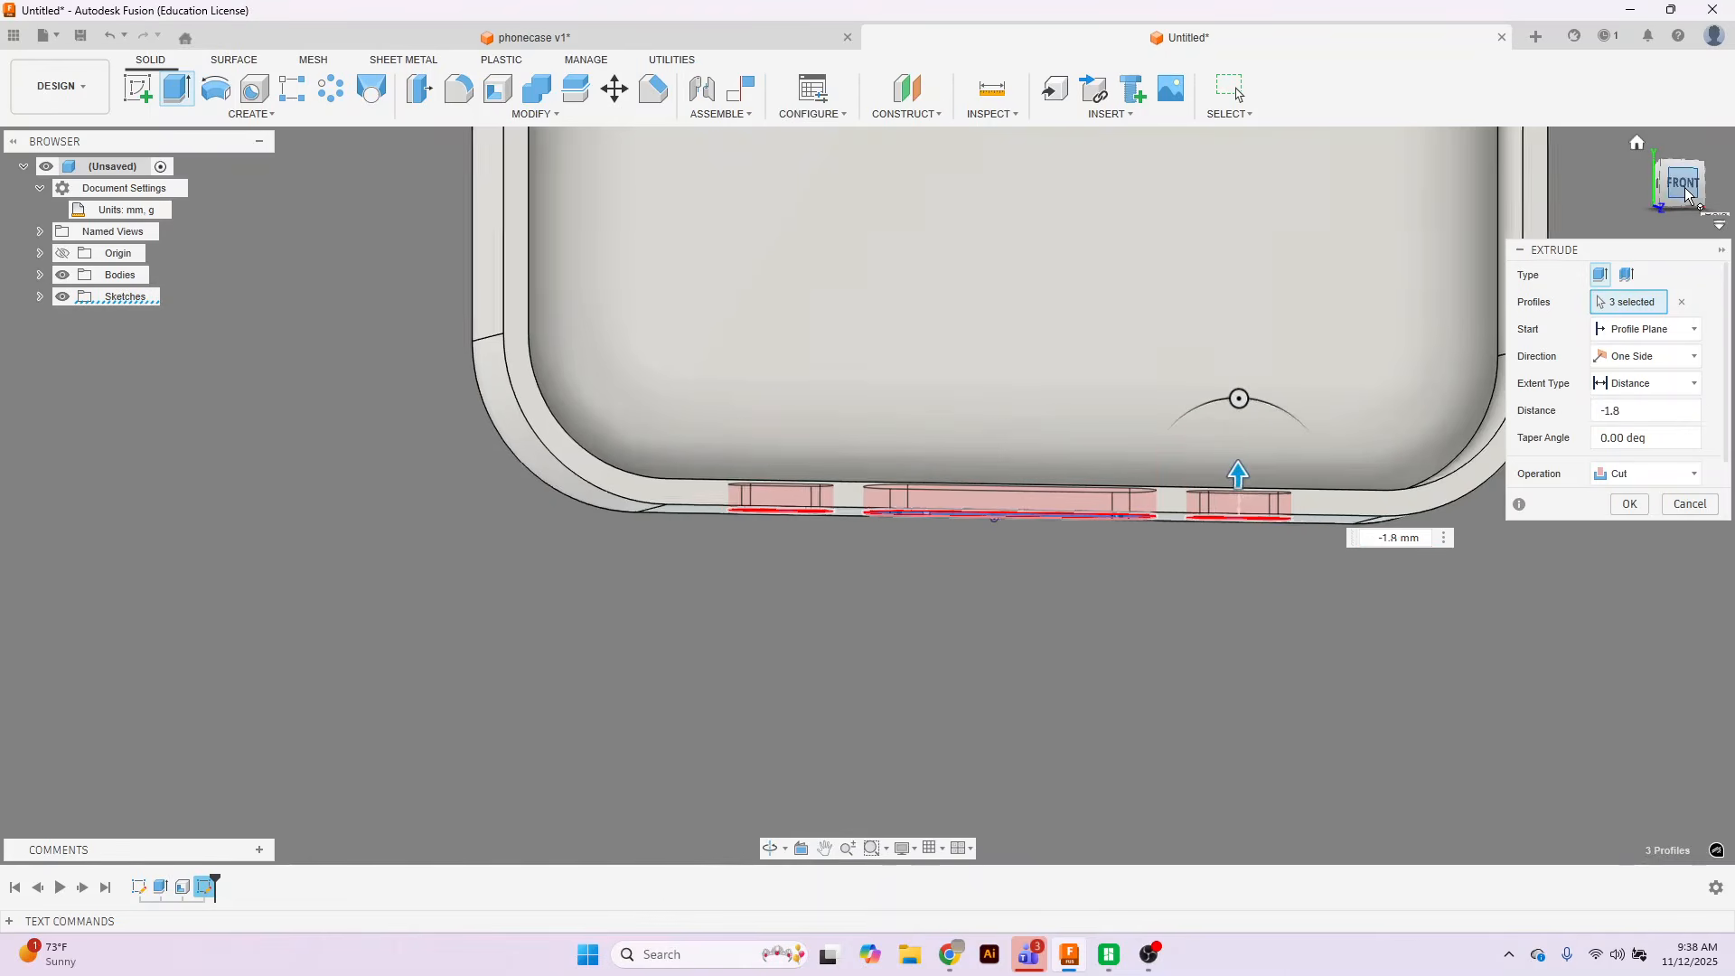
{"action": "left_click", "coordinate": [1629, 504]}
Start a new sketch on the flat outer face of the case's right long side.
{"action": "left_click", "coordinate": [1697, 207]}
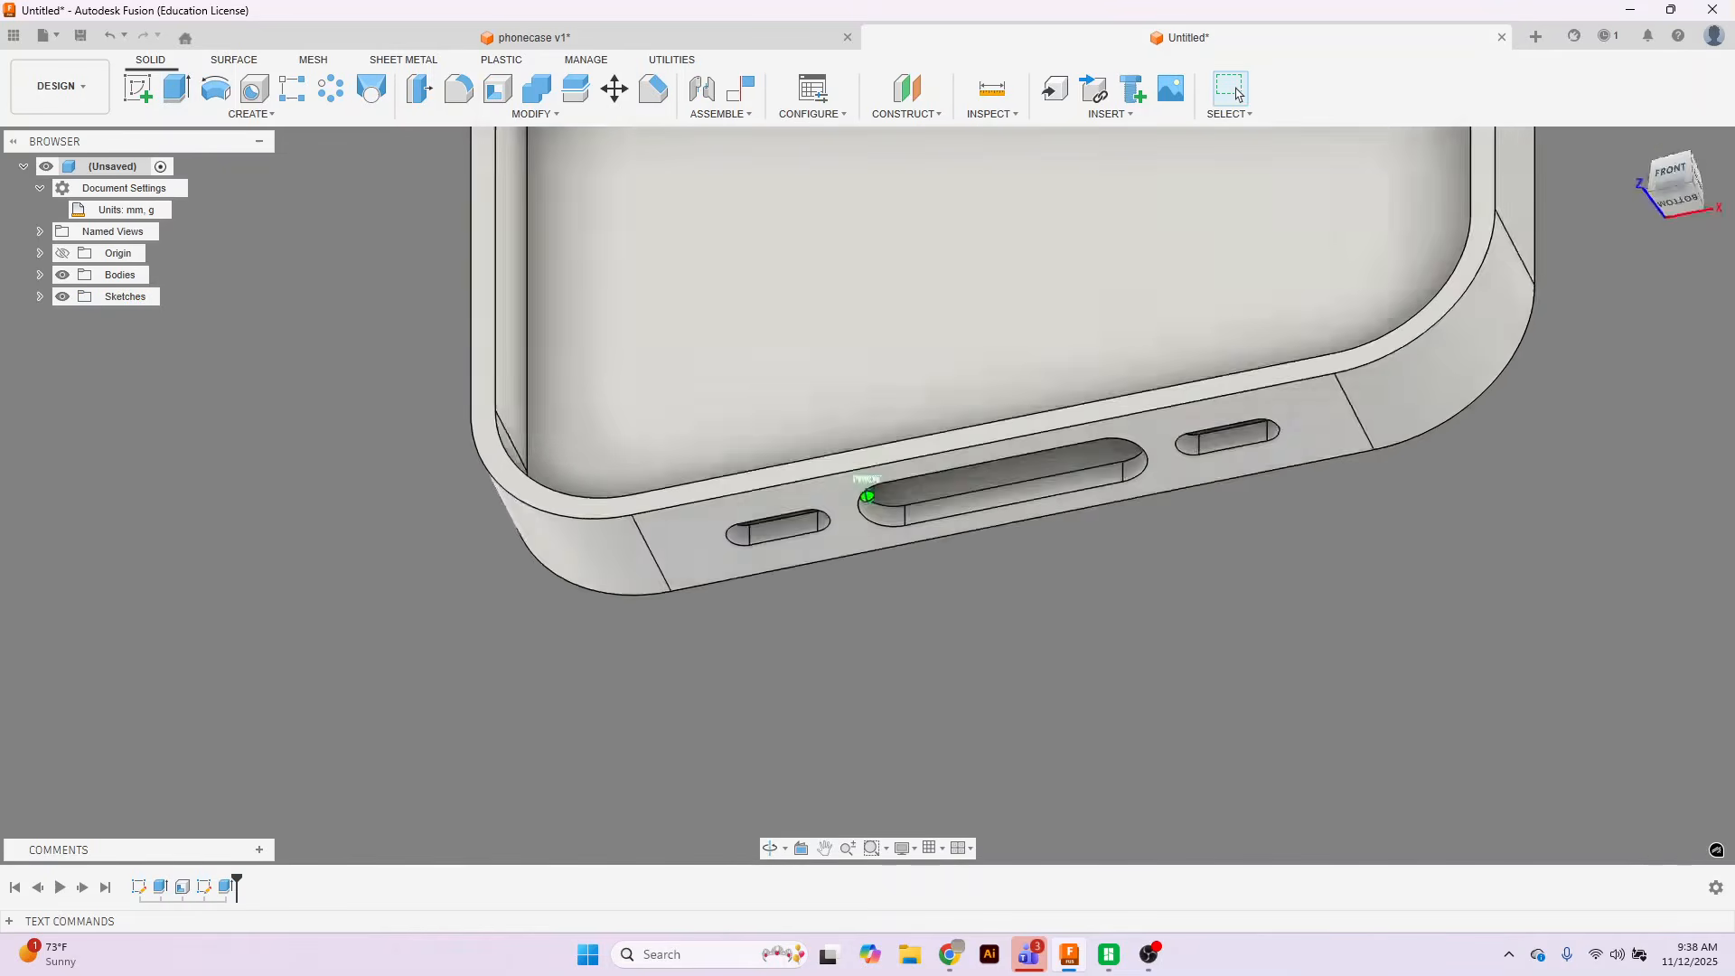
{"action": "scroll", "coordinate": [1397, 717], "scroll_direction": "down", "scroll_amount": 6}
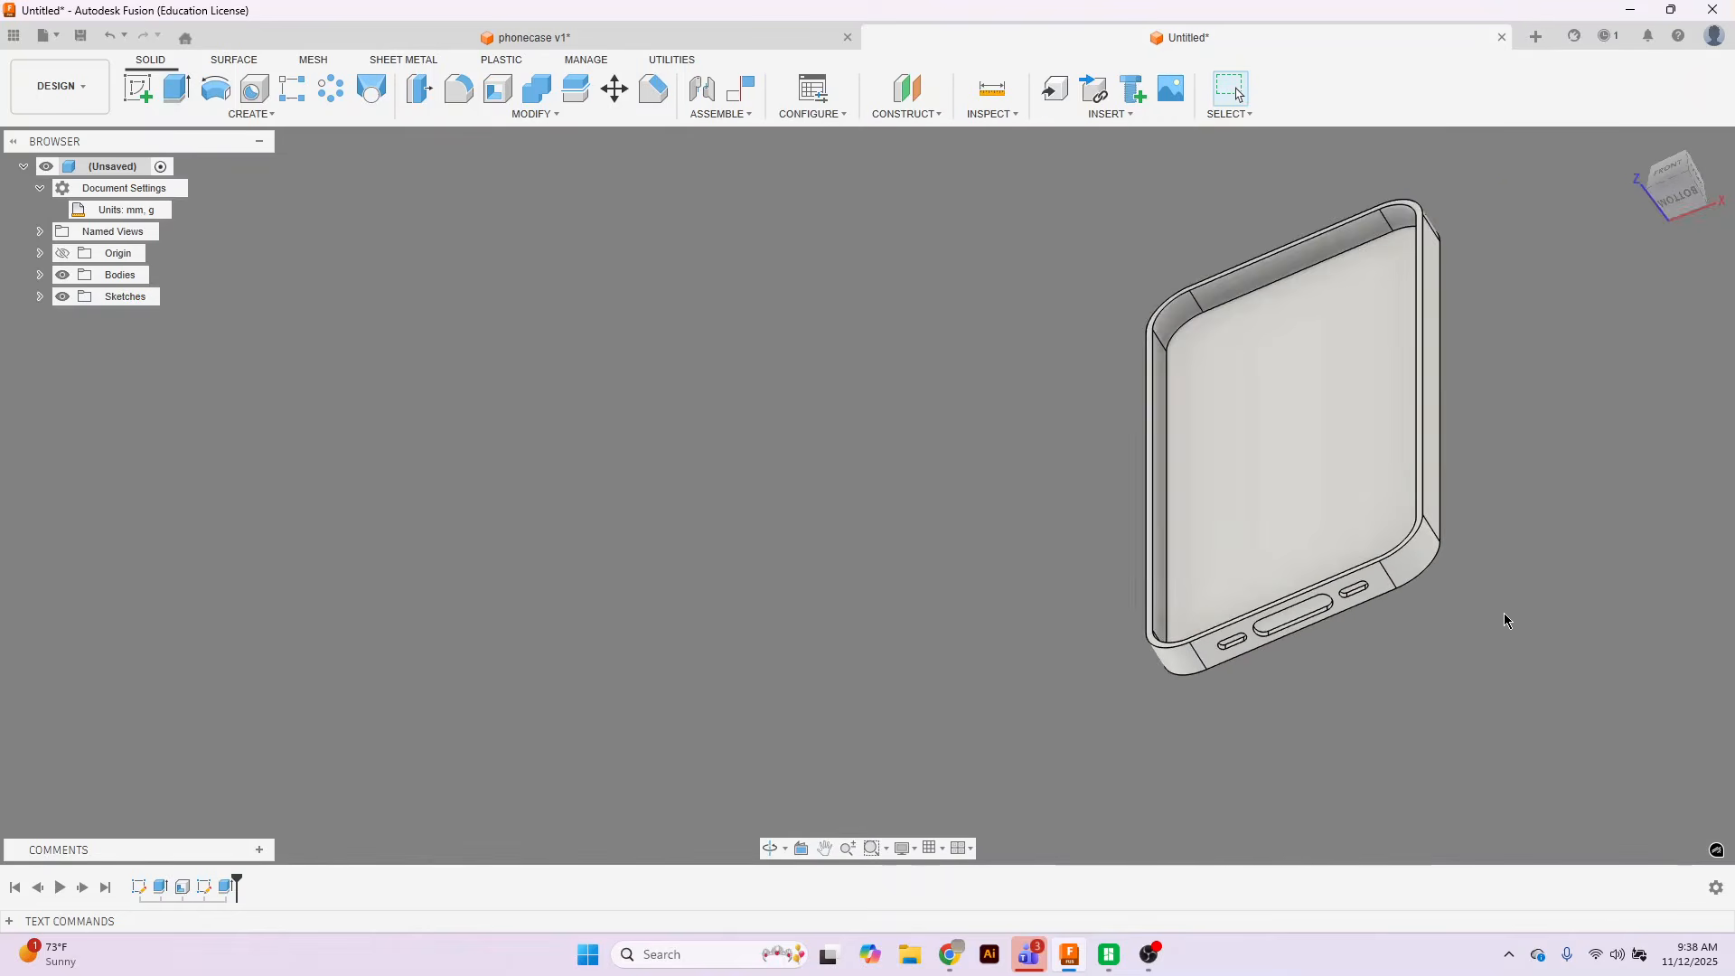
{"action": "left_click", "coordinate": [1680, 177]}
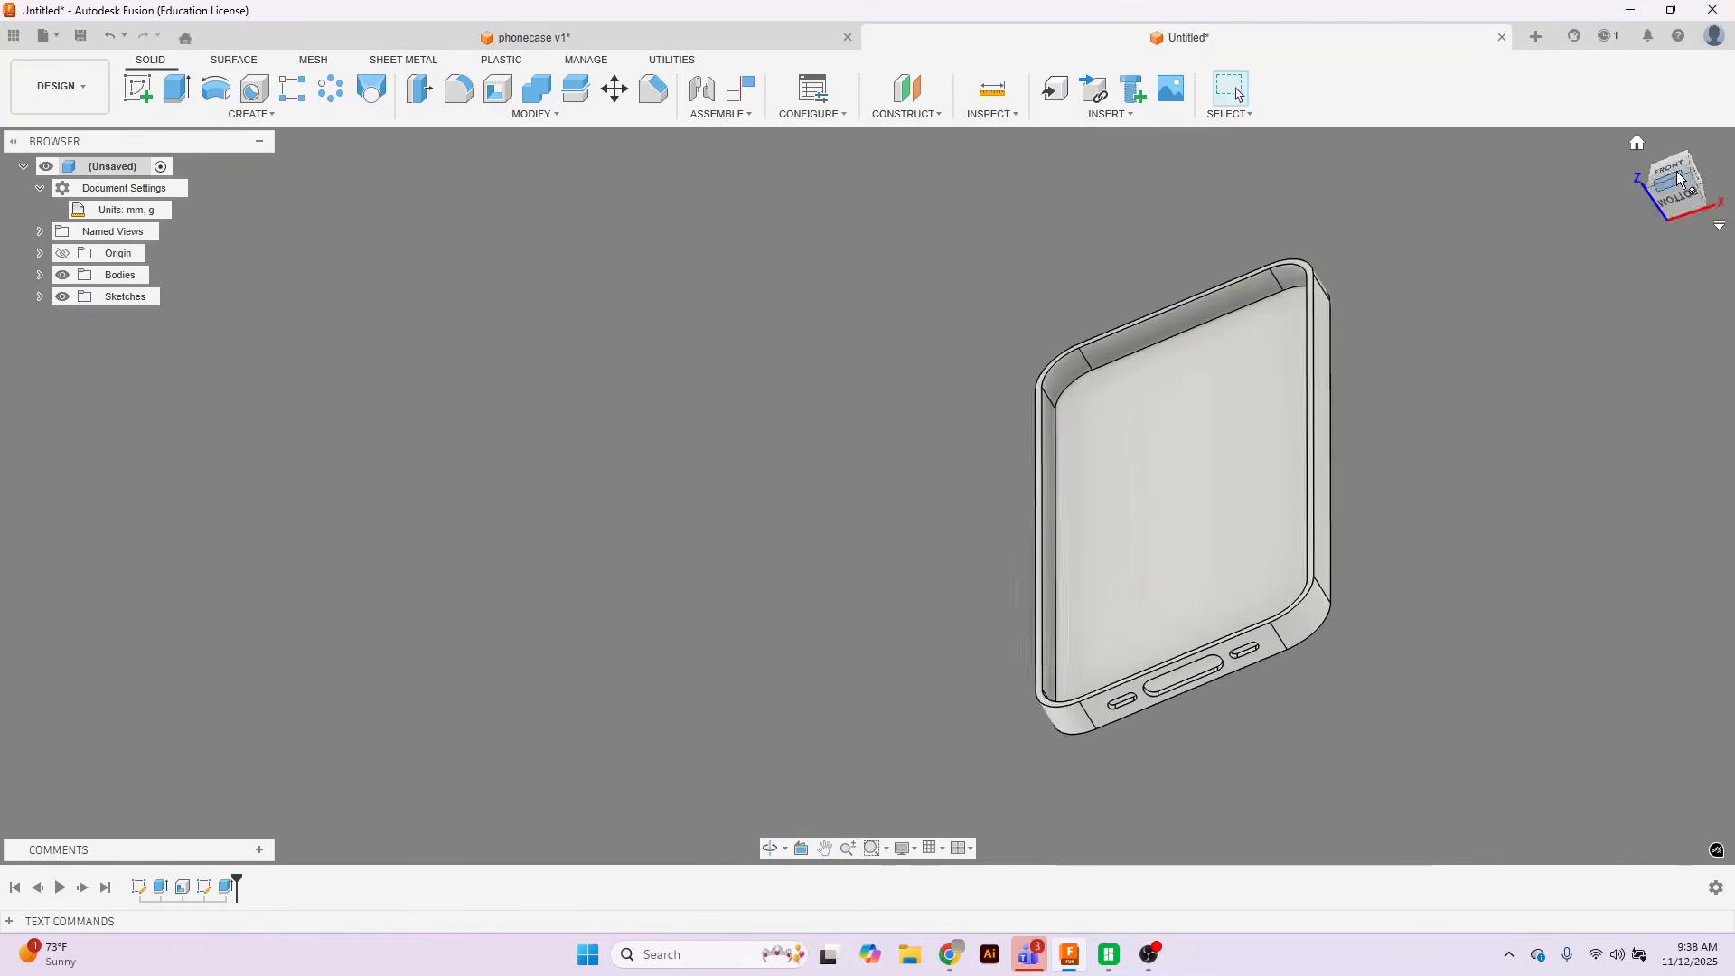
{"action": "left_click_drag", "start_coordinate": [1682, 192], "coordinate": [1631, 196]}
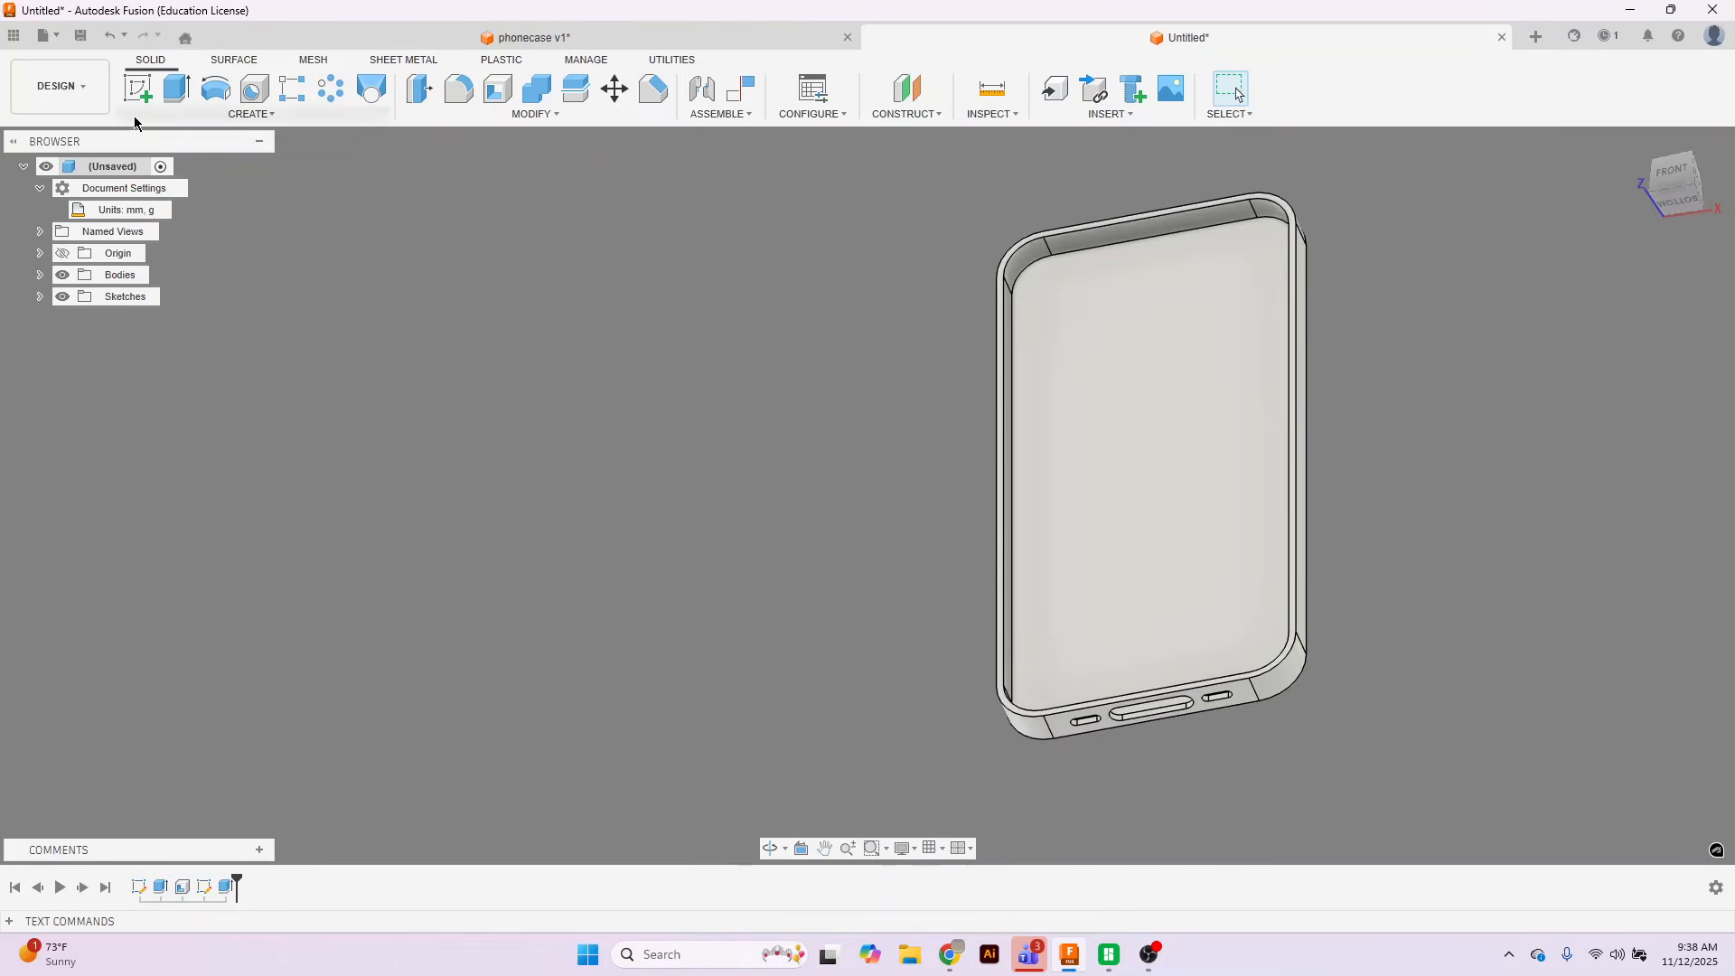
{"action": "left_click", "coordinate": [138, 88]}
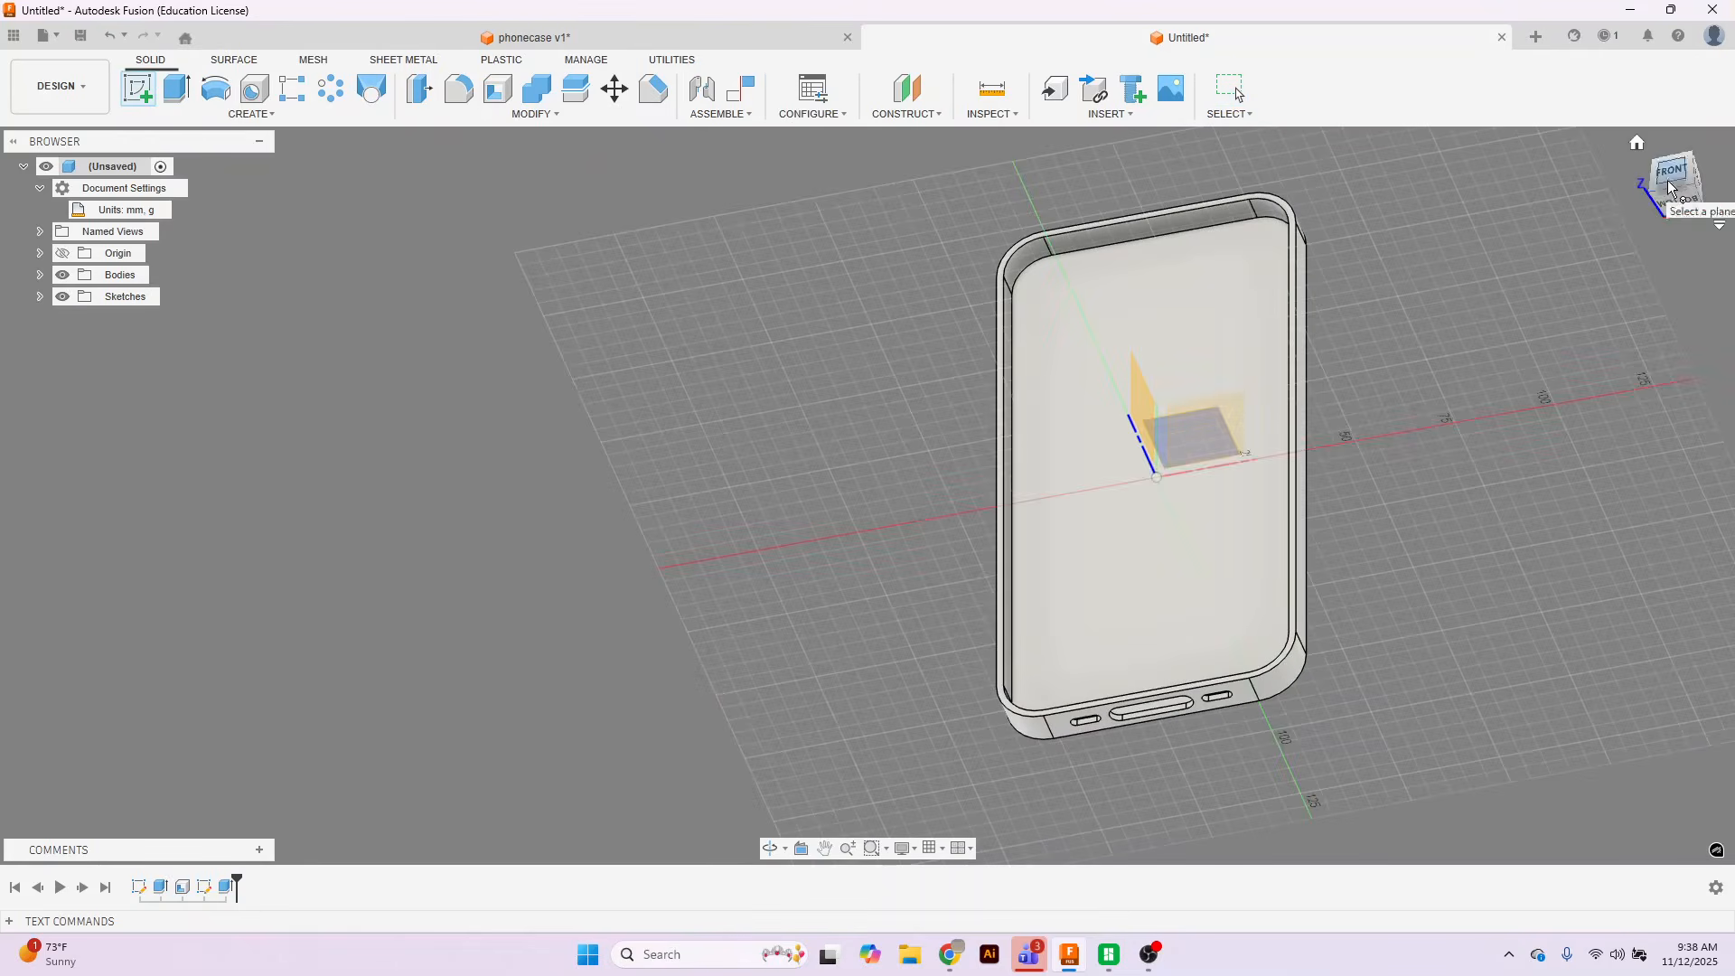
{"action": "left_click_drag", "start_coordinate": [1669, 183], "coordinate": [1646, 190]}
{"action": "mouse_move", "coordinate": [1331, 162]}
{"action": "middle_mouse_down"}
{"action": "mouse_move", "coordinate": [1278, 165]}
{"action": "mouse_move", "coordinate": [1223, 288]}
{"action": "mouse_move", "coordinate": [1245, 351]}
{"action": "middle_mouse_up"}
{"action": "left_click", "coordinate": [1245, 351]}
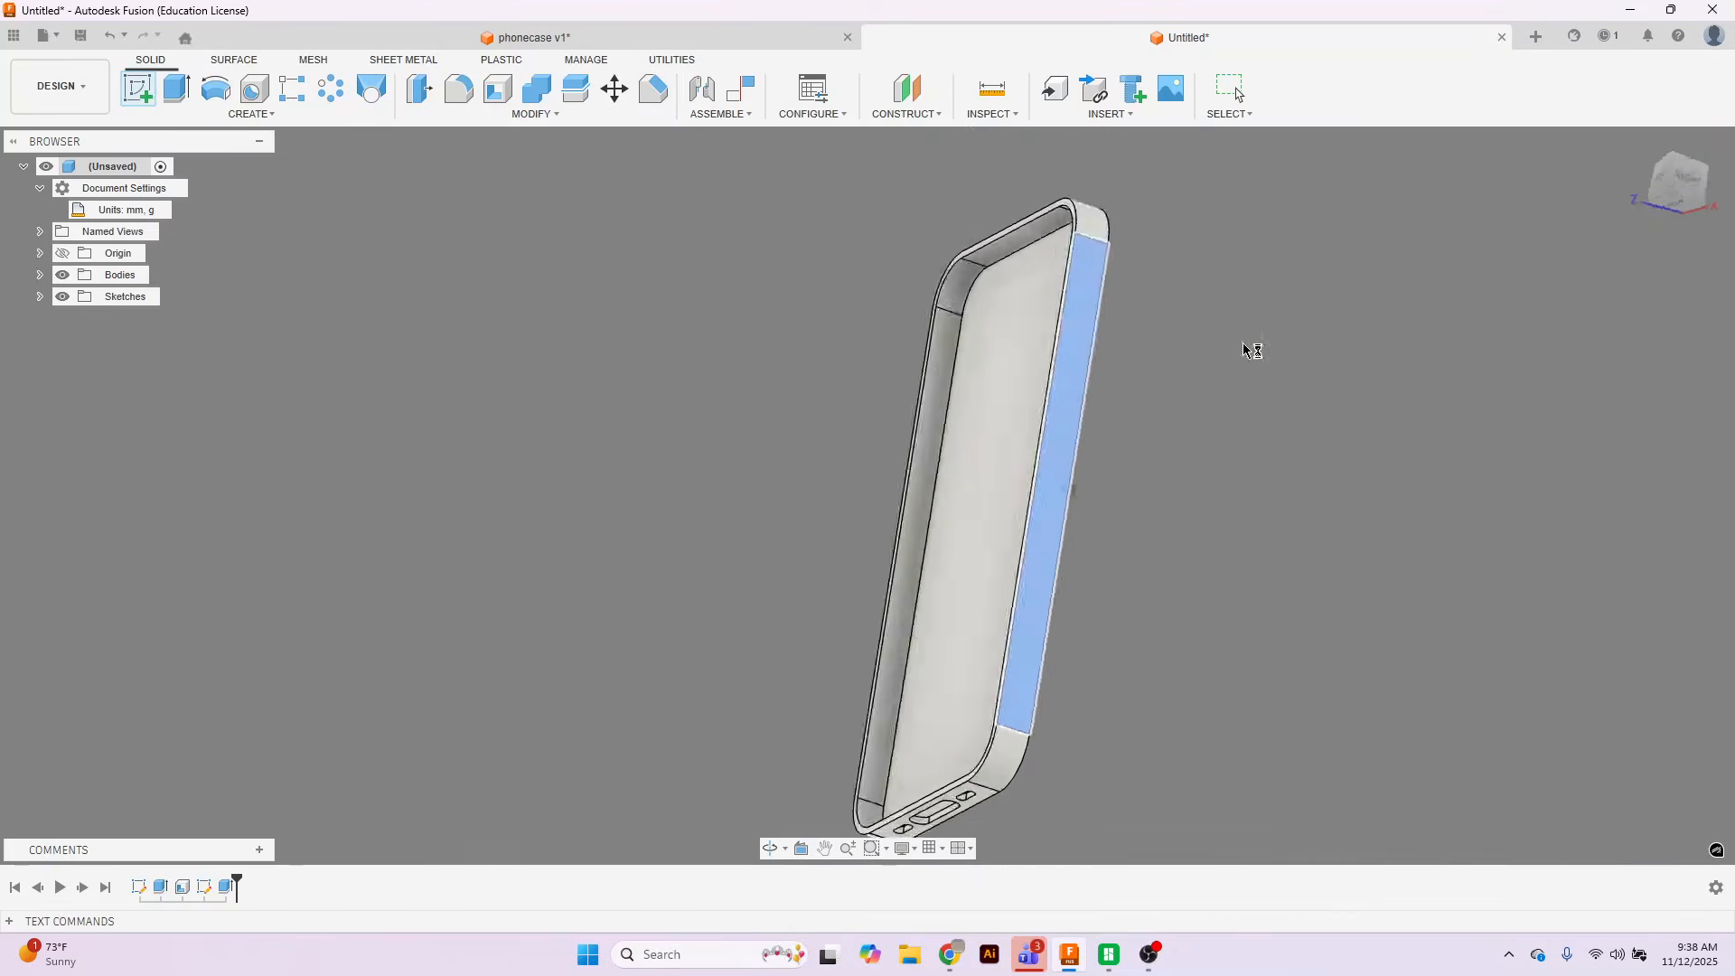
Sketch a vertical center-to-center slot near the side face's upper end, about 18.5 mm between centers and about 3.9 mm wide.
{"action": "left_click", "coordinate": [228, 113]}
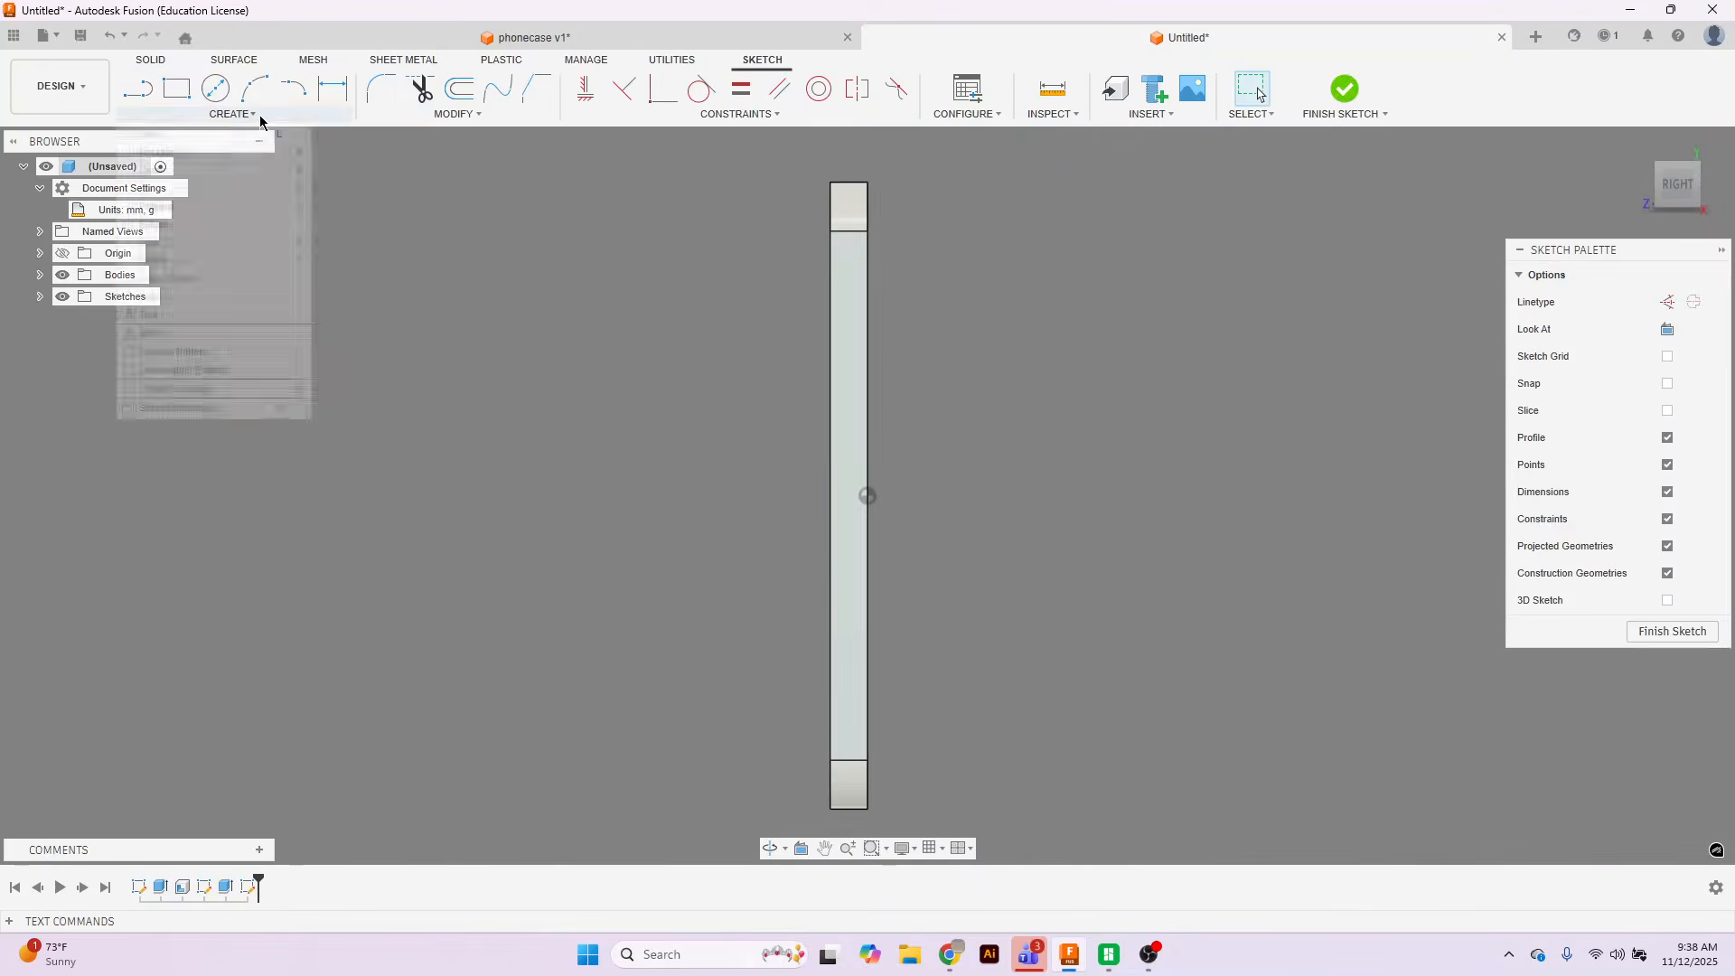
{"action": "mouse_move", "coordinate": [214, 248]}
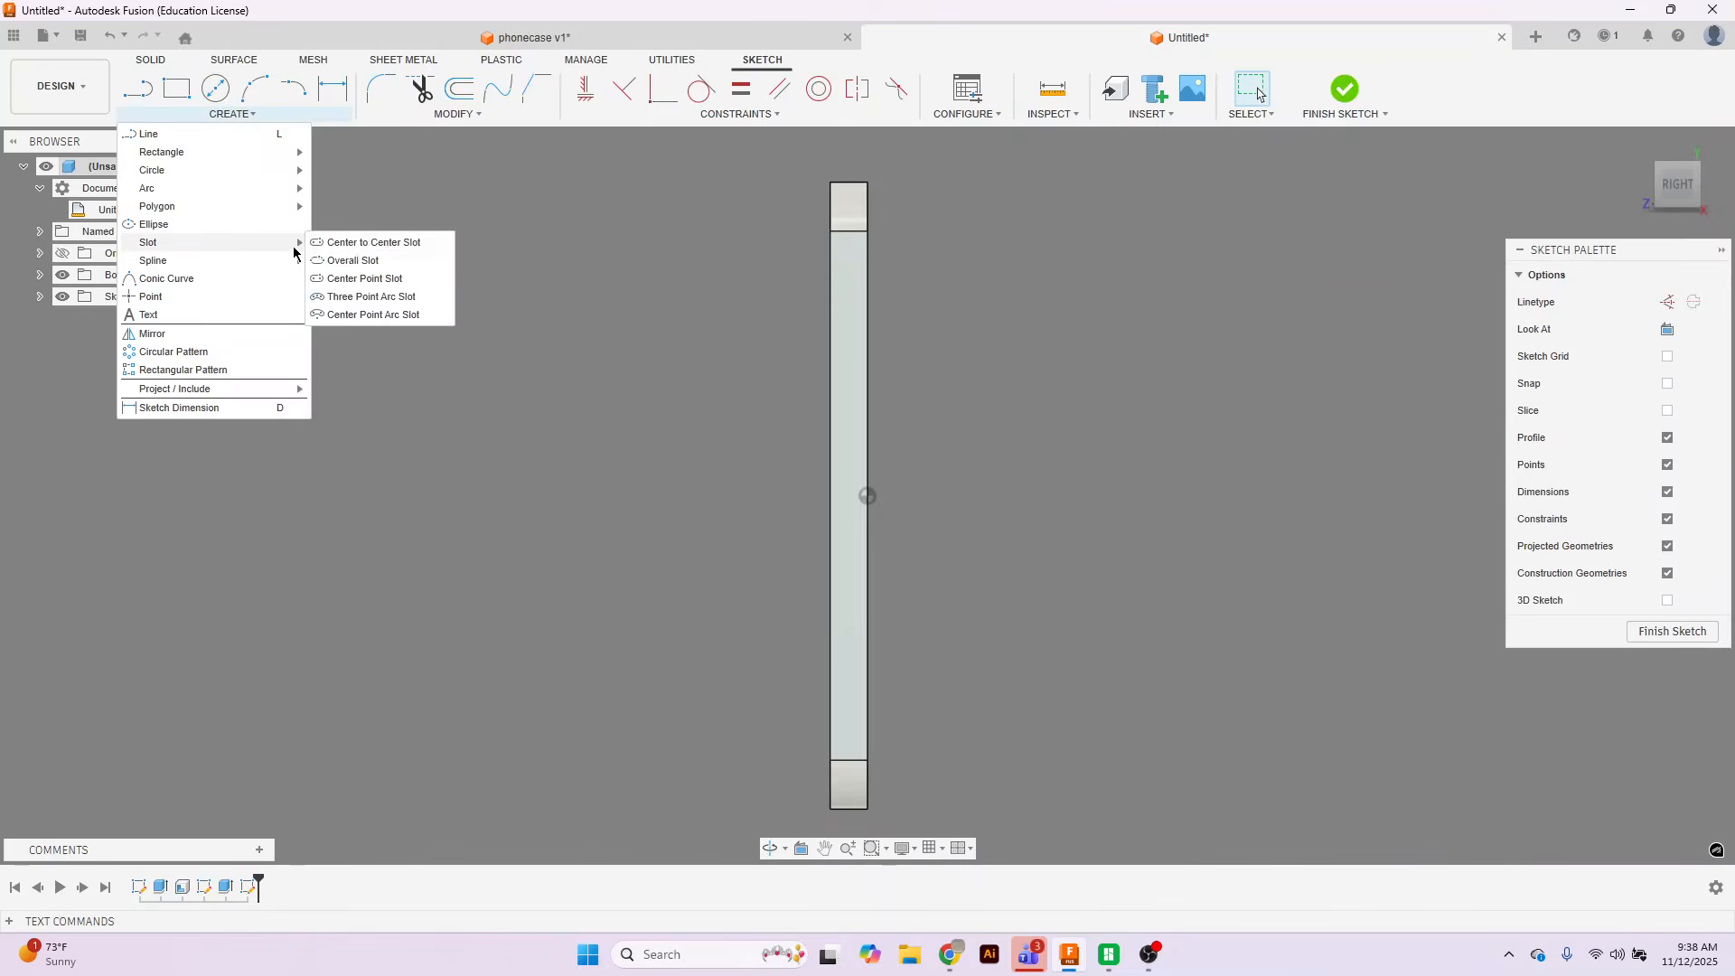
{"action": "left_click", "coordinate": [341, 242]}
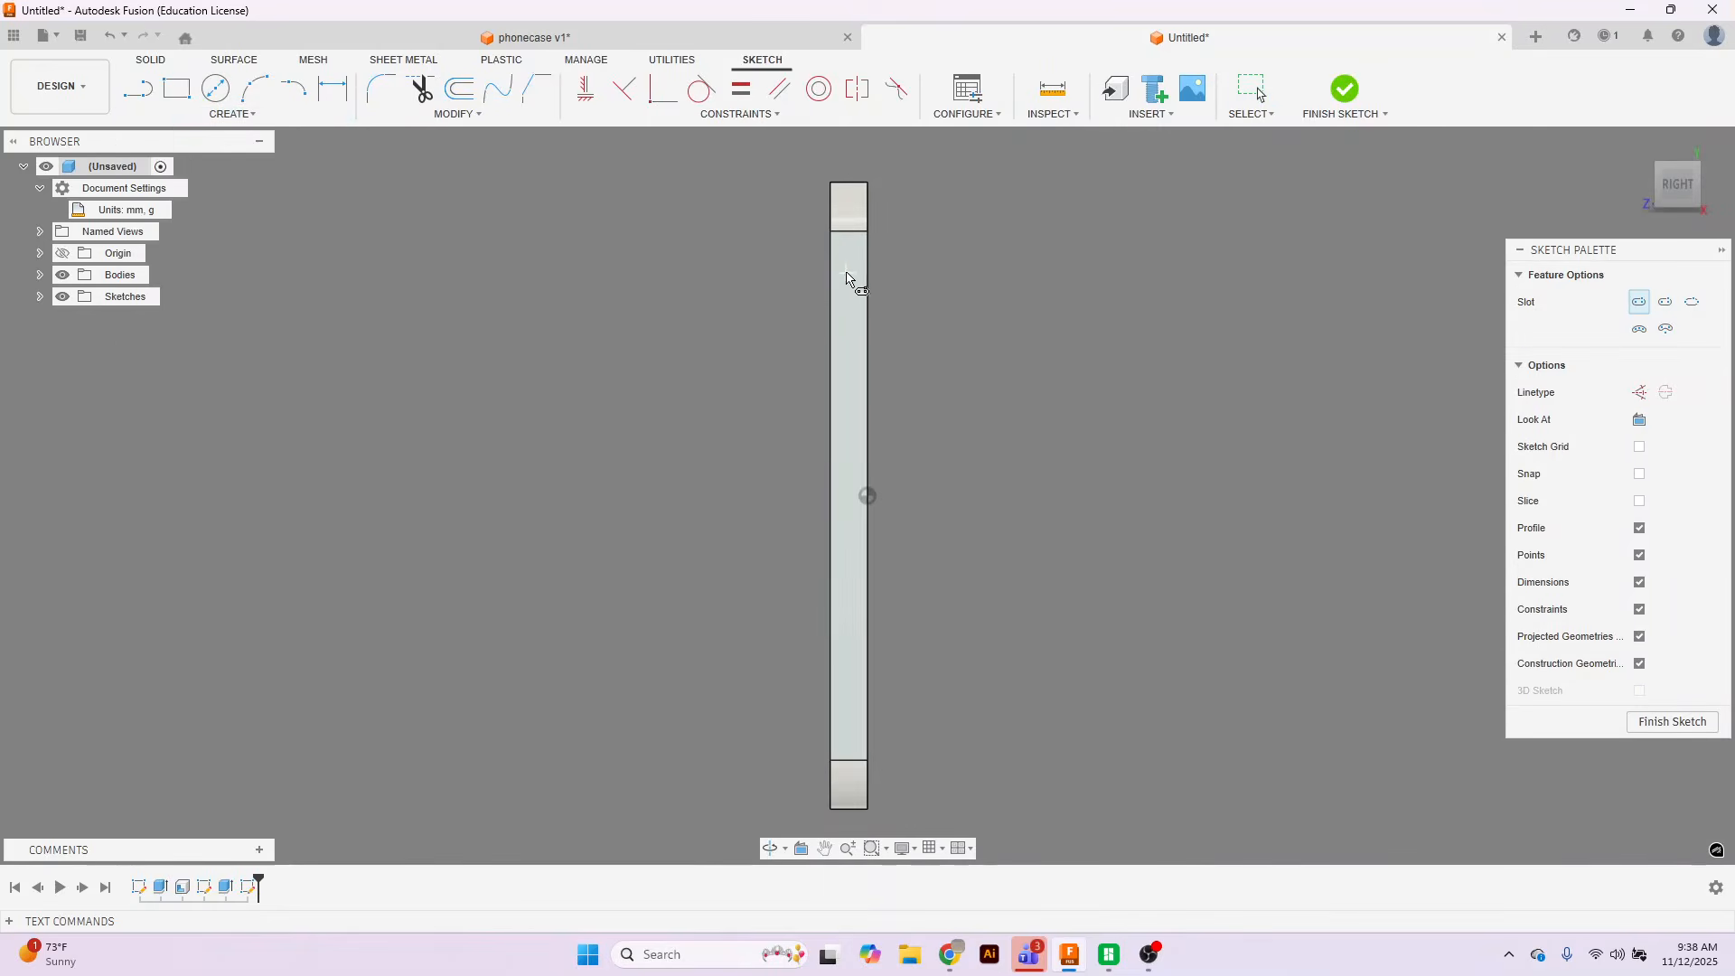
{"action": "left_click", "coordinate": [848, 271]}
{"action": "left_click", "coordinate": [850, 348]}
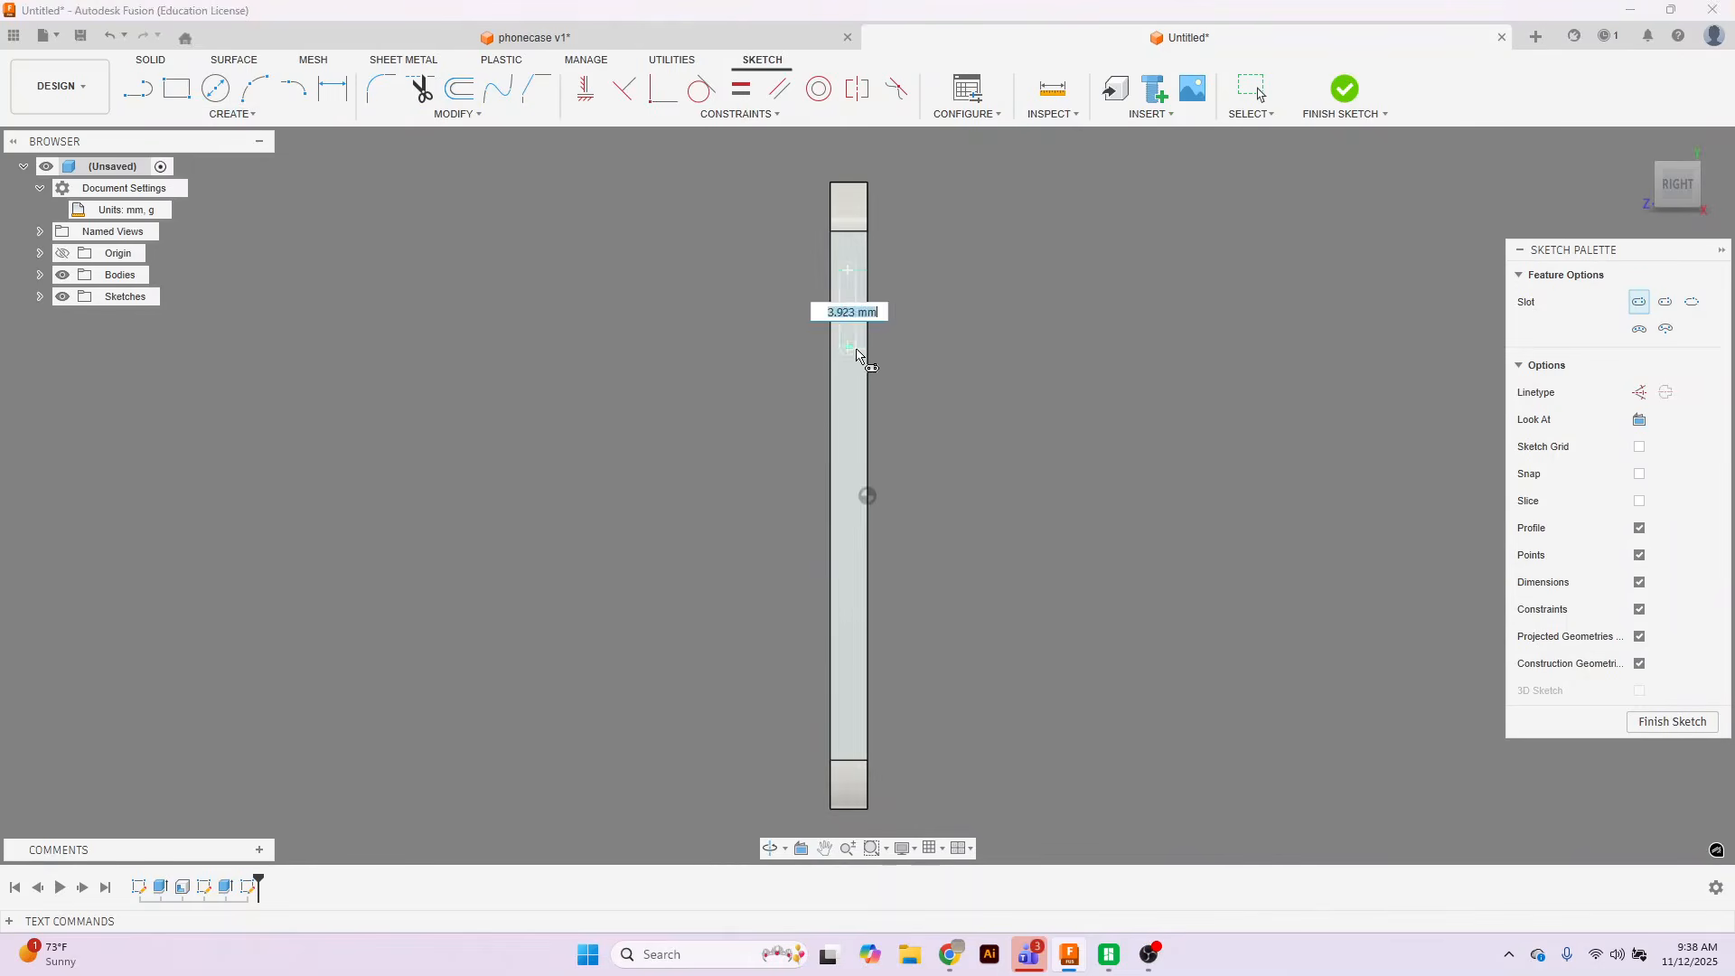
{"action": "left_click", "coordinate": [857, 354]}
{"action": "scroll", "coordinate": [925, 269], "scroll_direction": "up", "scroll_amount": 4}
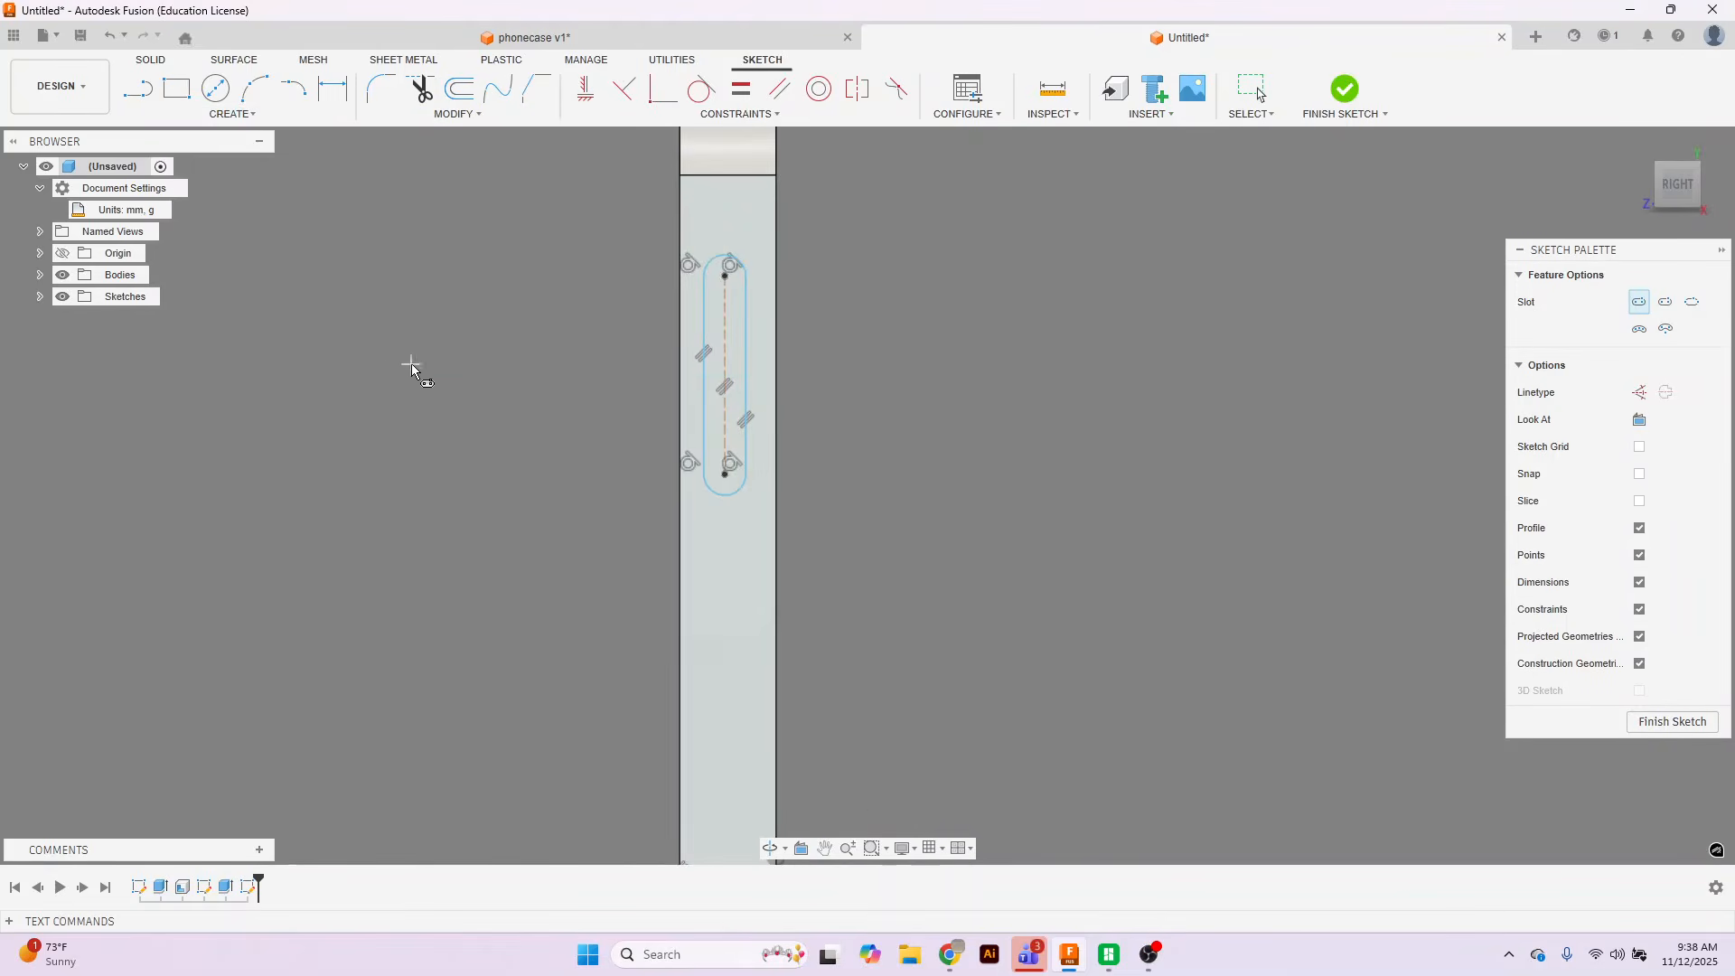
{"action": "scroll", "coordinate": [318, 403], "scroll_direction": "down", "scroll_amount": 2}
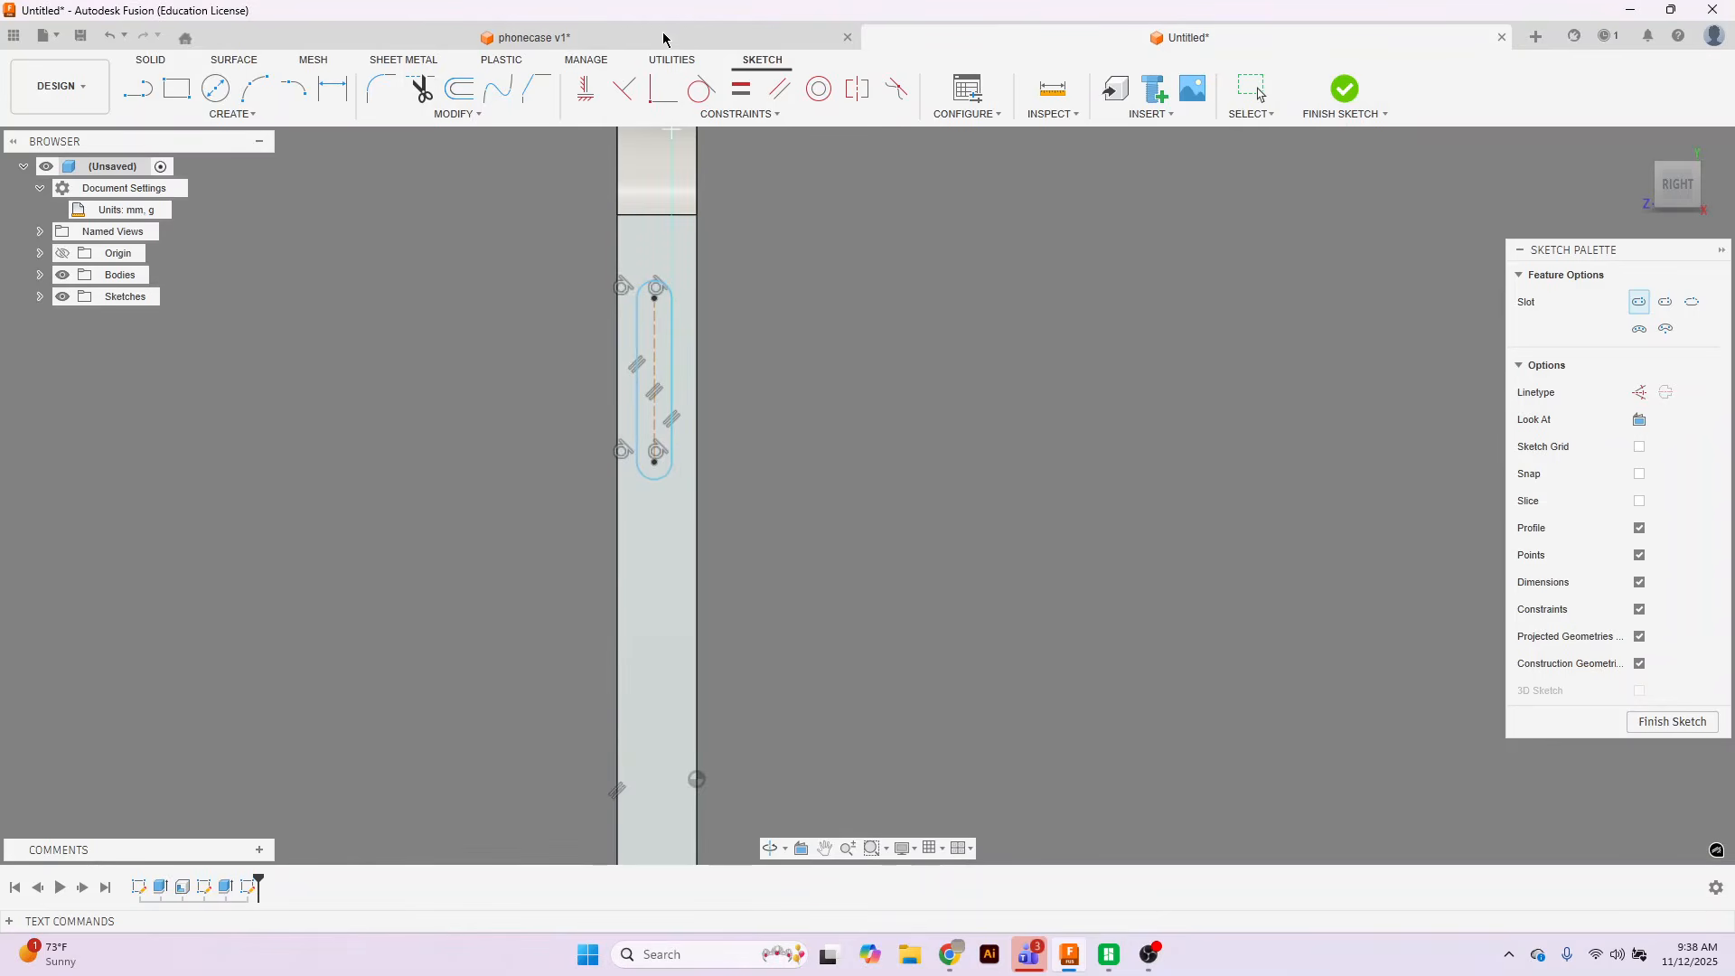
Dimension the side slot's upper end arc with a 2 mm radius.
{"action": "left_click", "coordinate": [343, 94]}
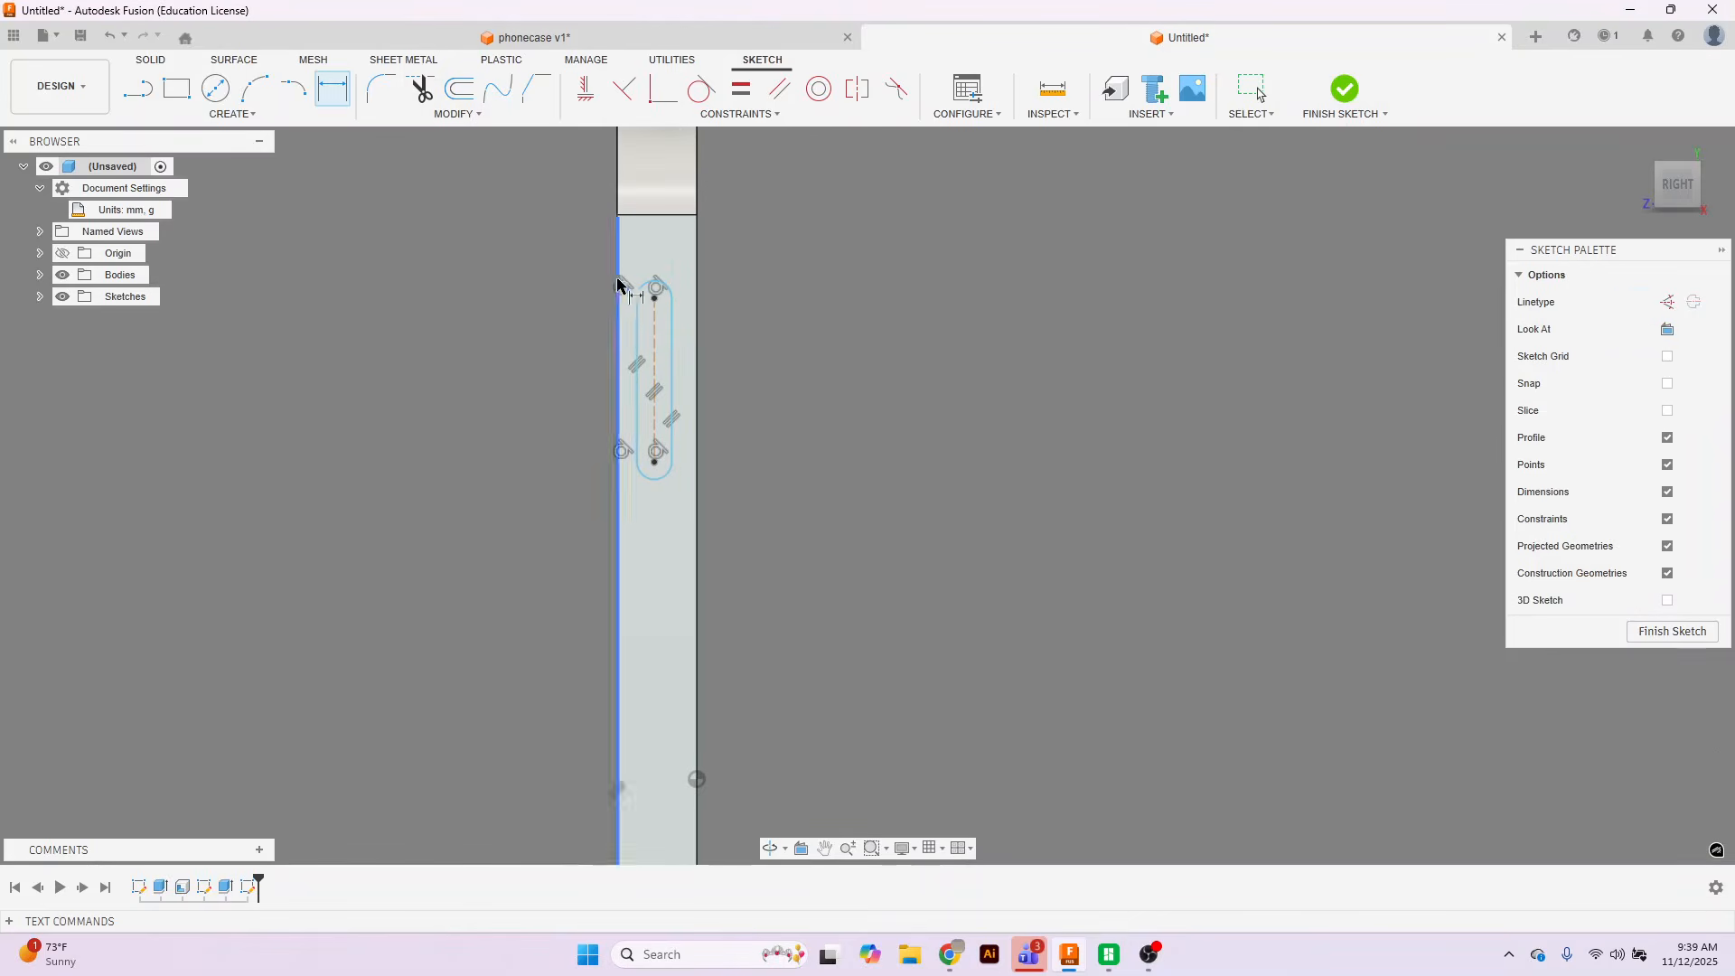
{"action": "left_click", "coordinate": [657, 287]}
{"action": "left_click", "coordinate": [844, 271]}
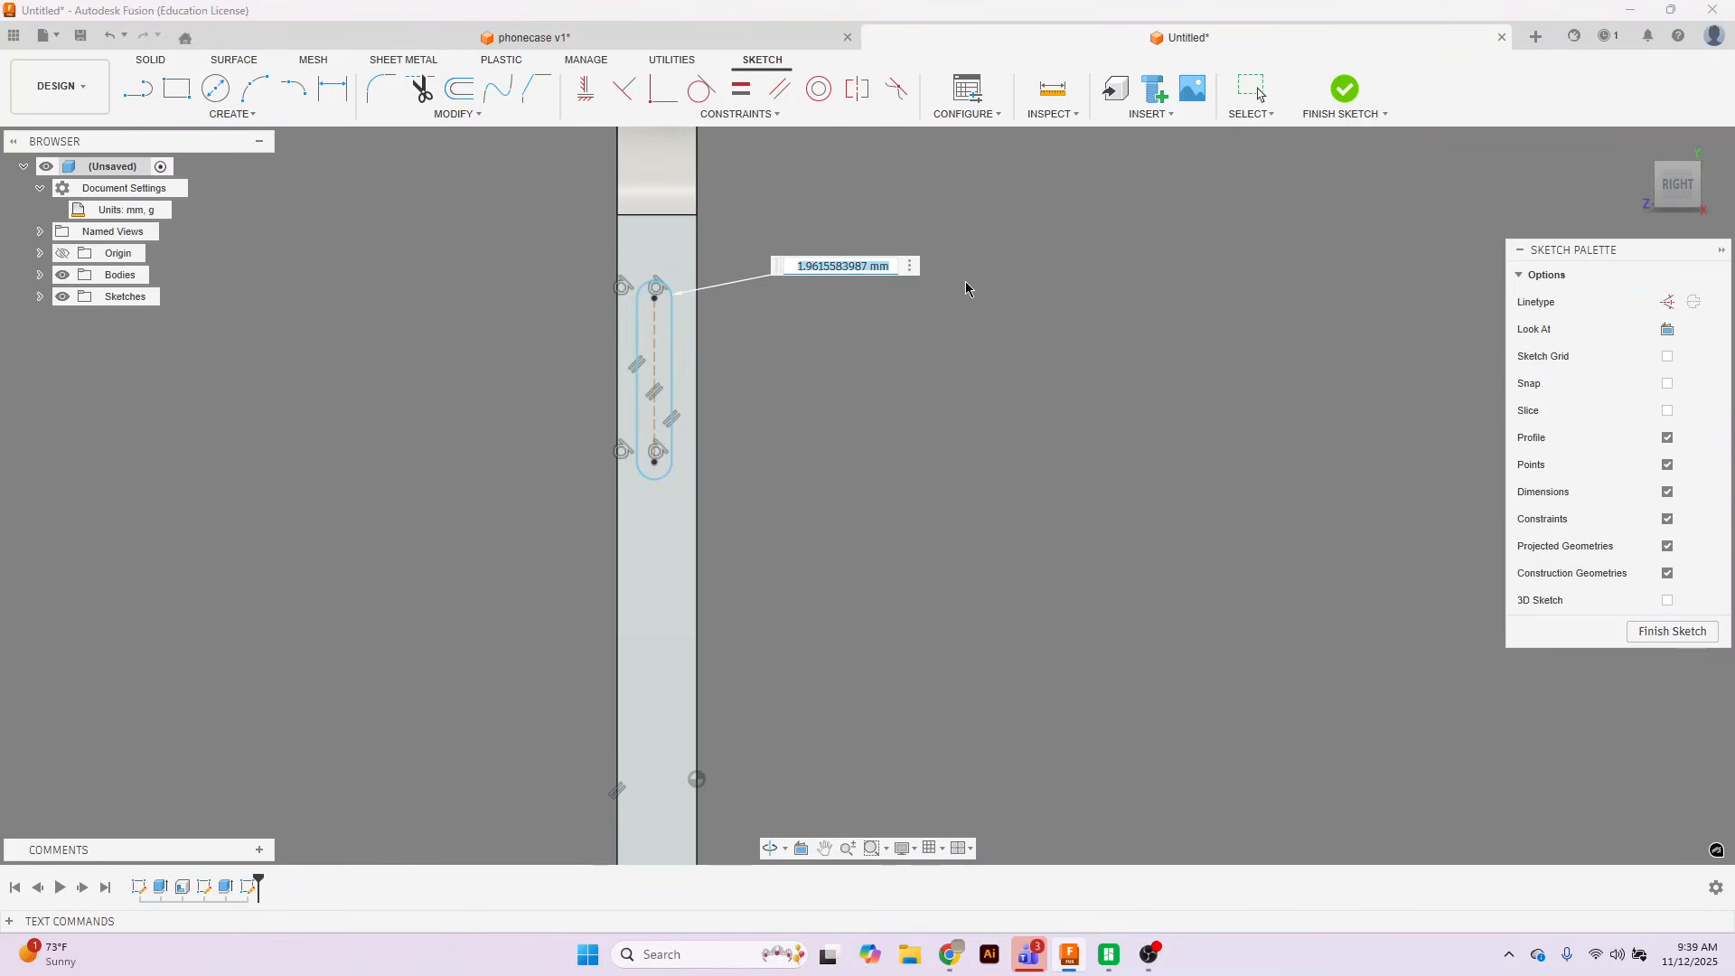
{"action": "type", "text": "2"}
{"action": "key", "text": "Return"}
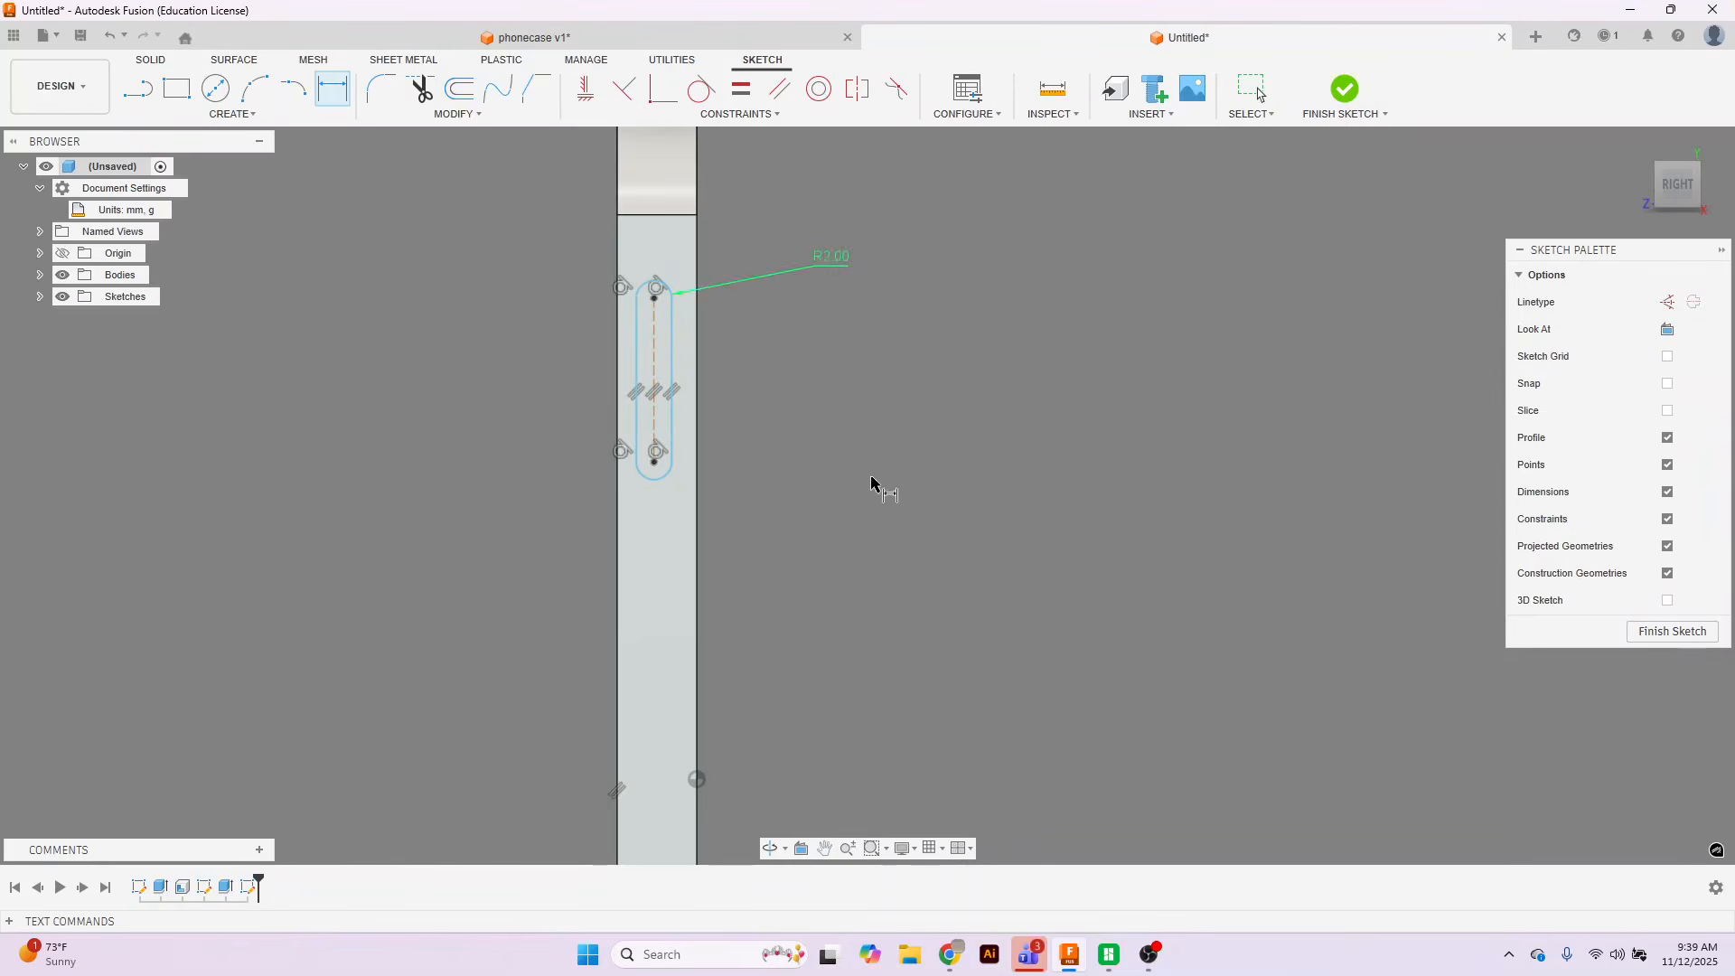
Dimension the side slot's center-to-center length as 12 mm.
{"action": "left_click", "coordinate": [654, 368]}
{"action": "left_click", "coordinate": [865, 371]}
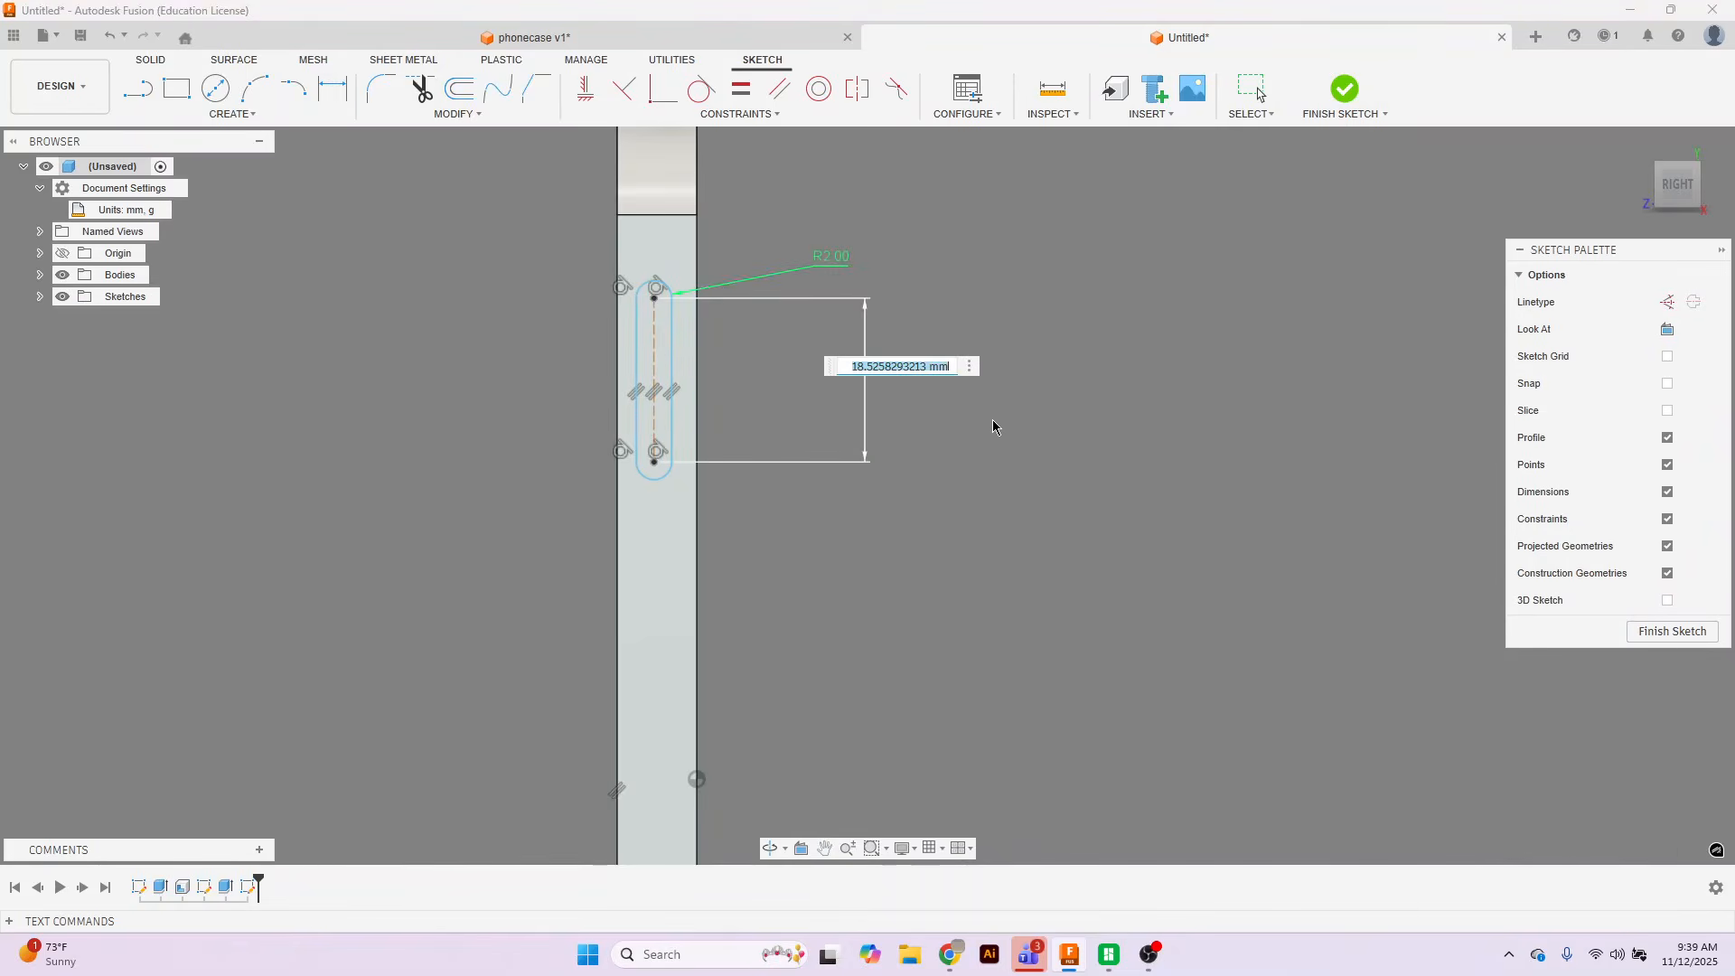
{"action": "type", "text": "12"}
{"action": "key", "text": "Return"}
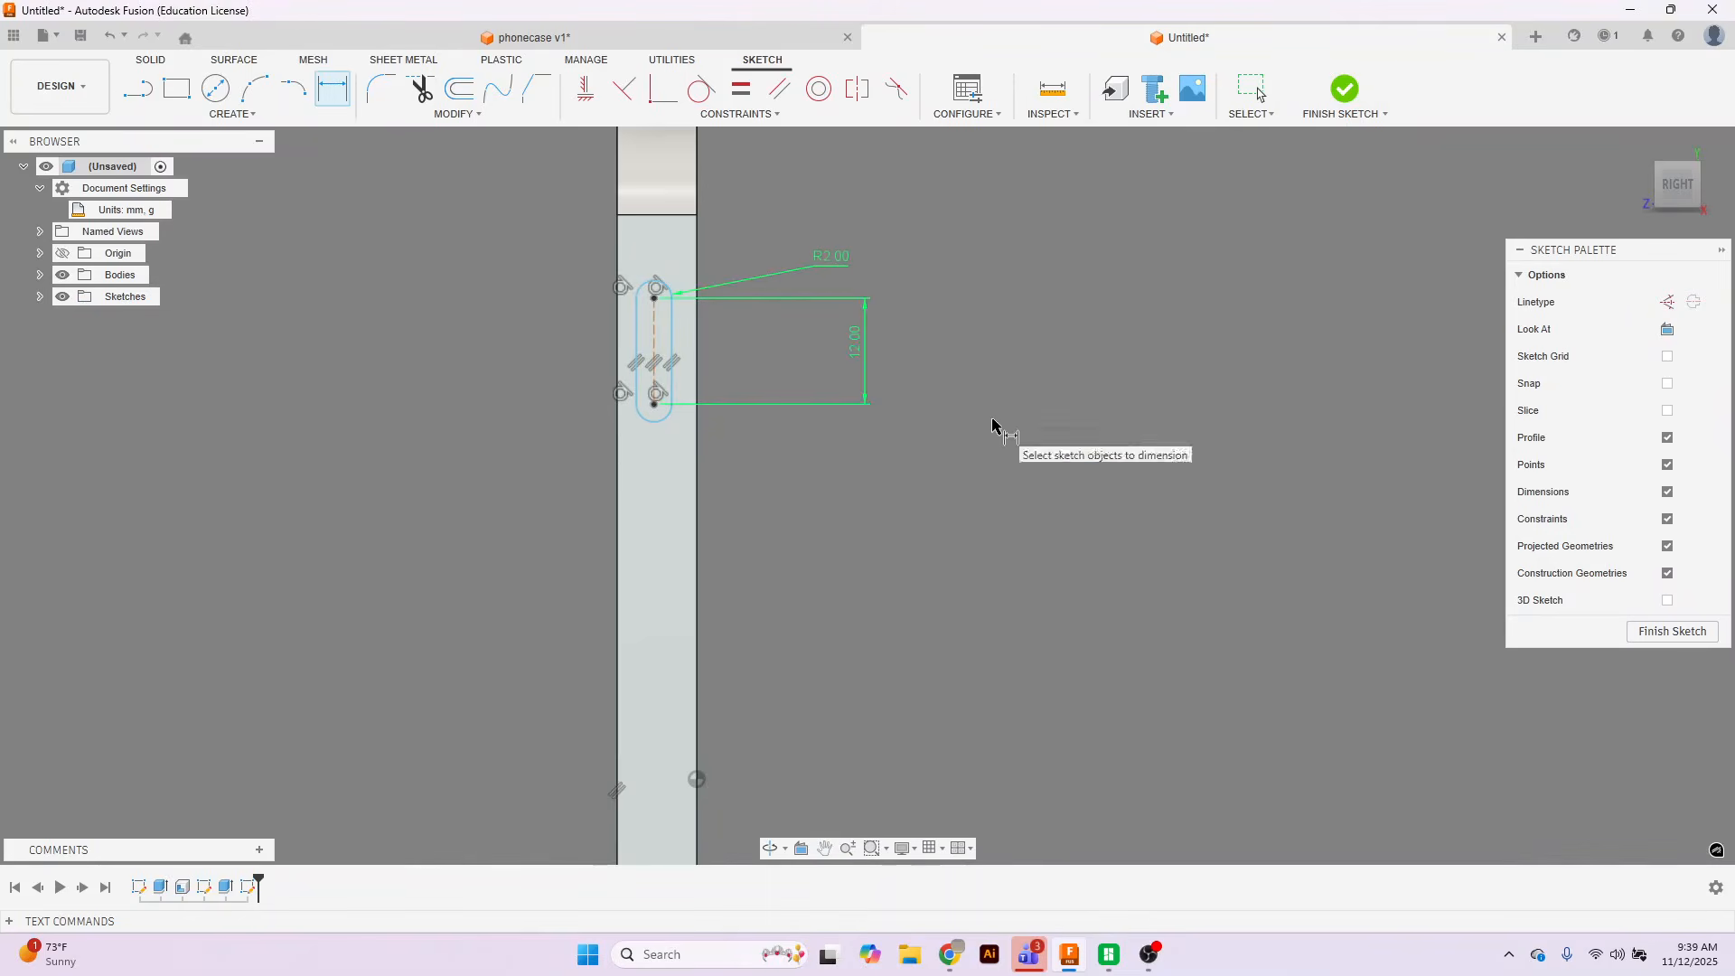
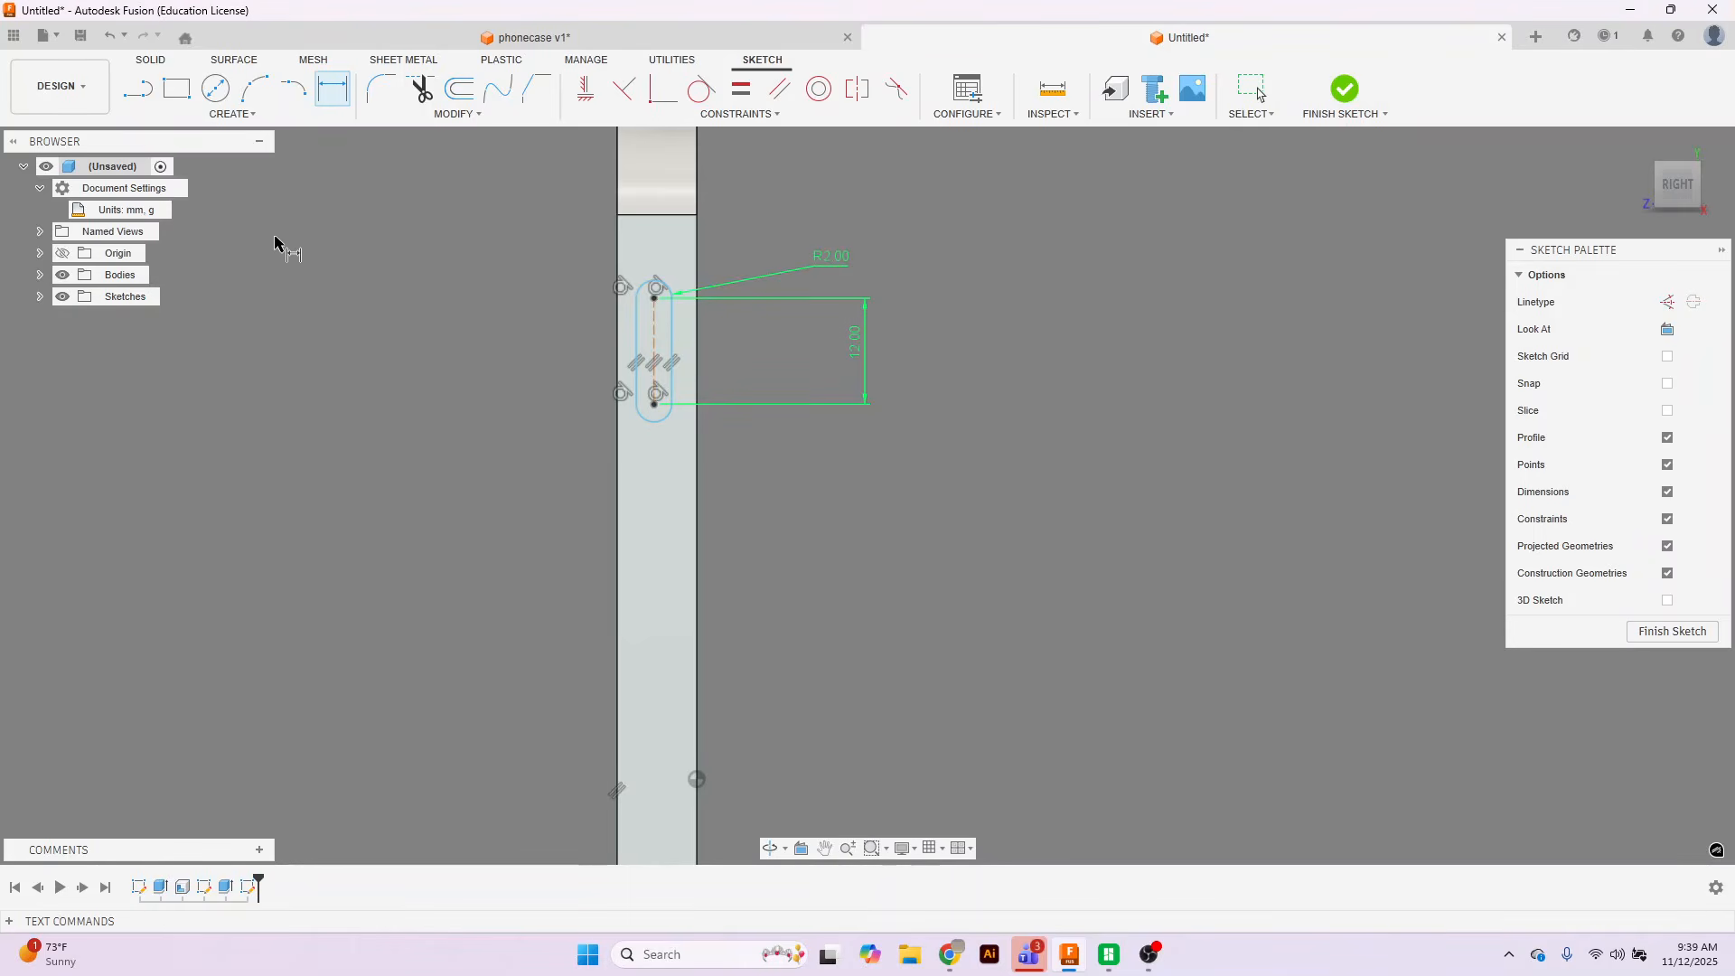
Draw a horizontal construction line across the slot between the side face's two long edges.
{"action": "left_click", "coordinate": [137, 87]}
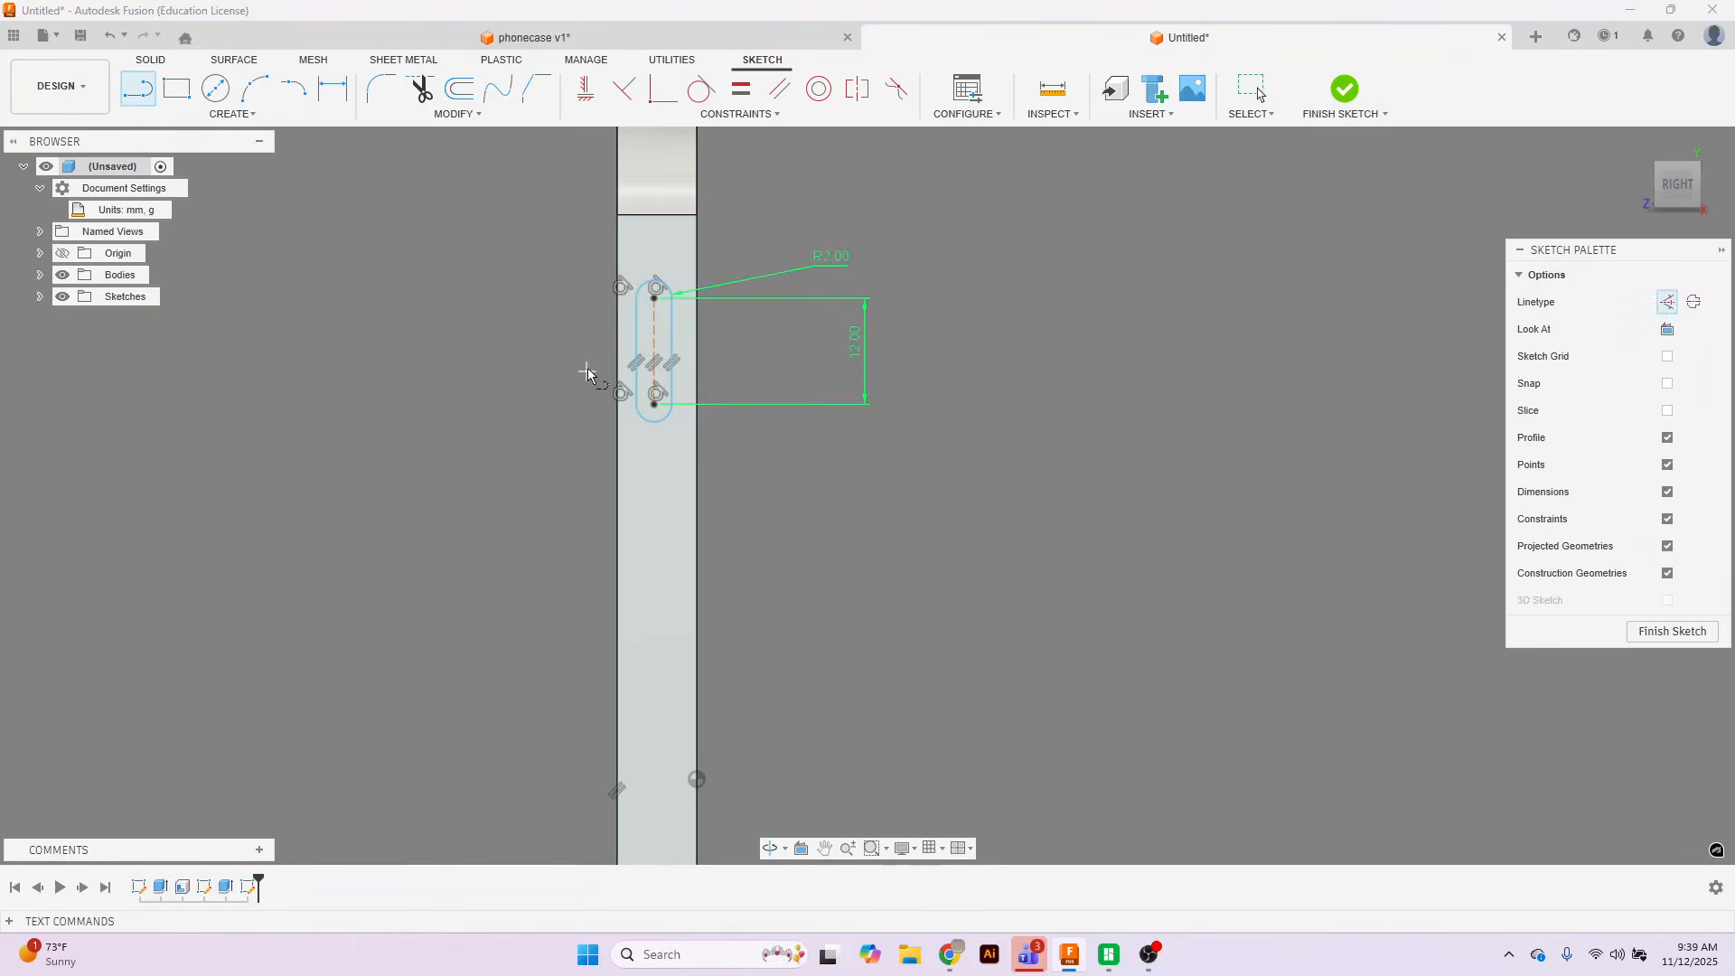
{"action": "left_click", "coordinate": [618, 348]}
{"action": "left_click", "coordinate": [697, 348]}
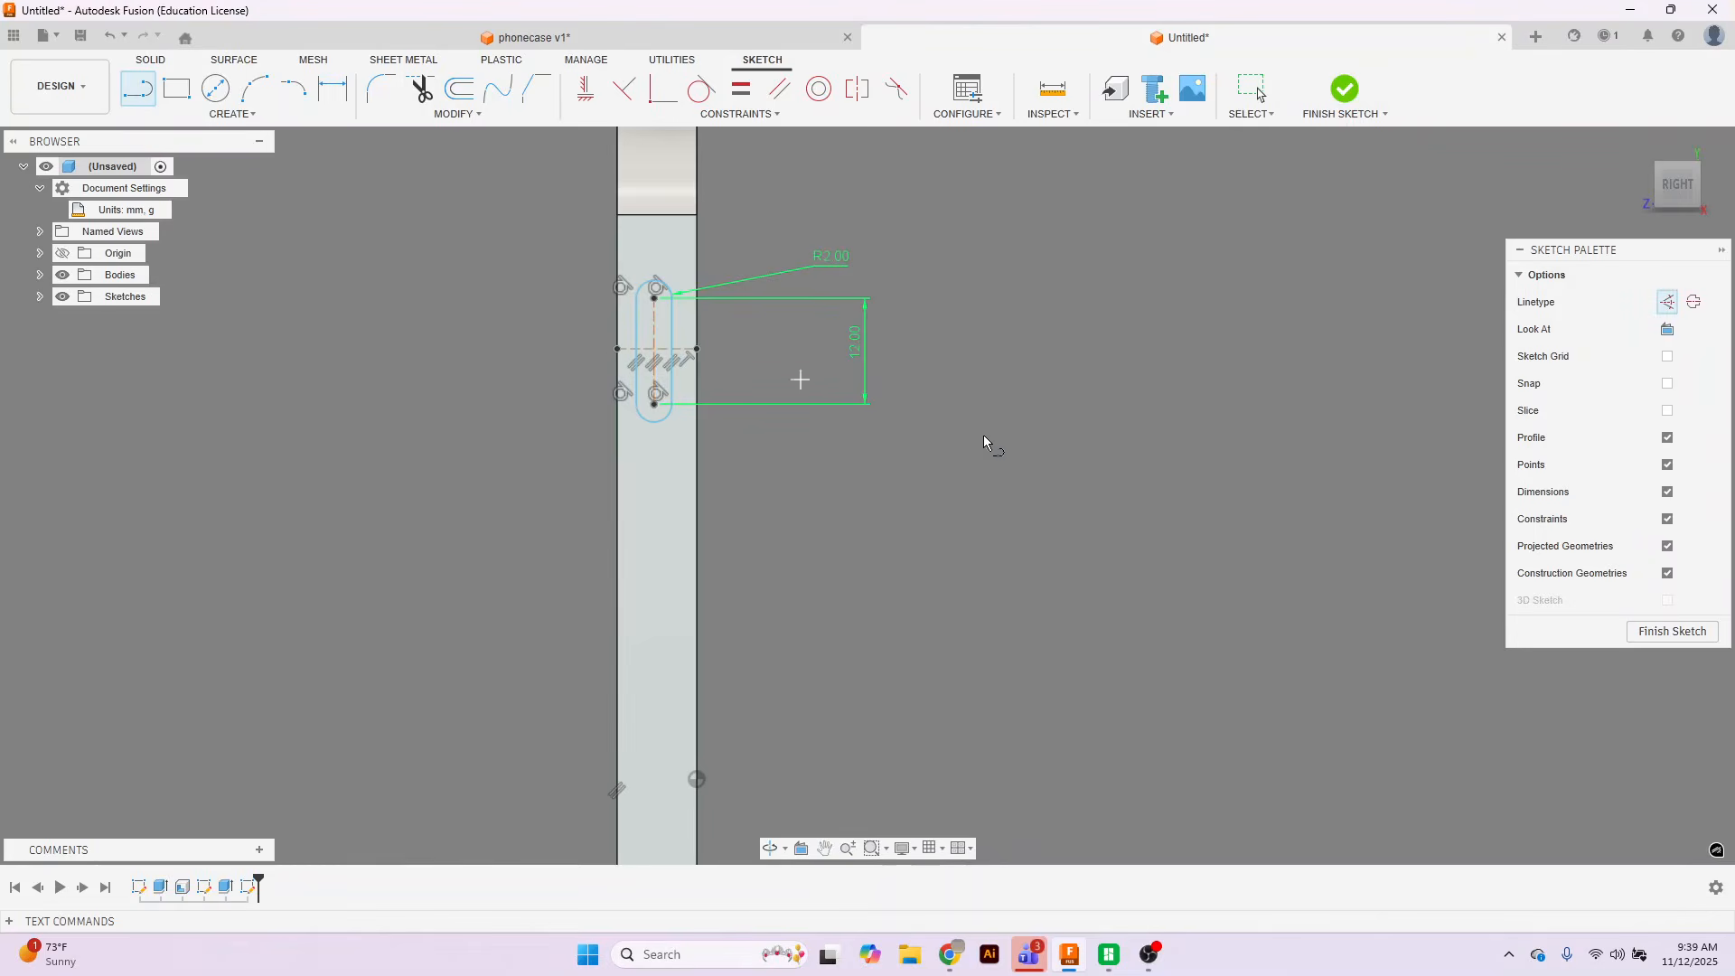
Apply a Midpoint constraint between the horizontal construction line and the slot's centerline to center the slot across the side face.
{"action": "left_click", "coordinate": [742, 114]}
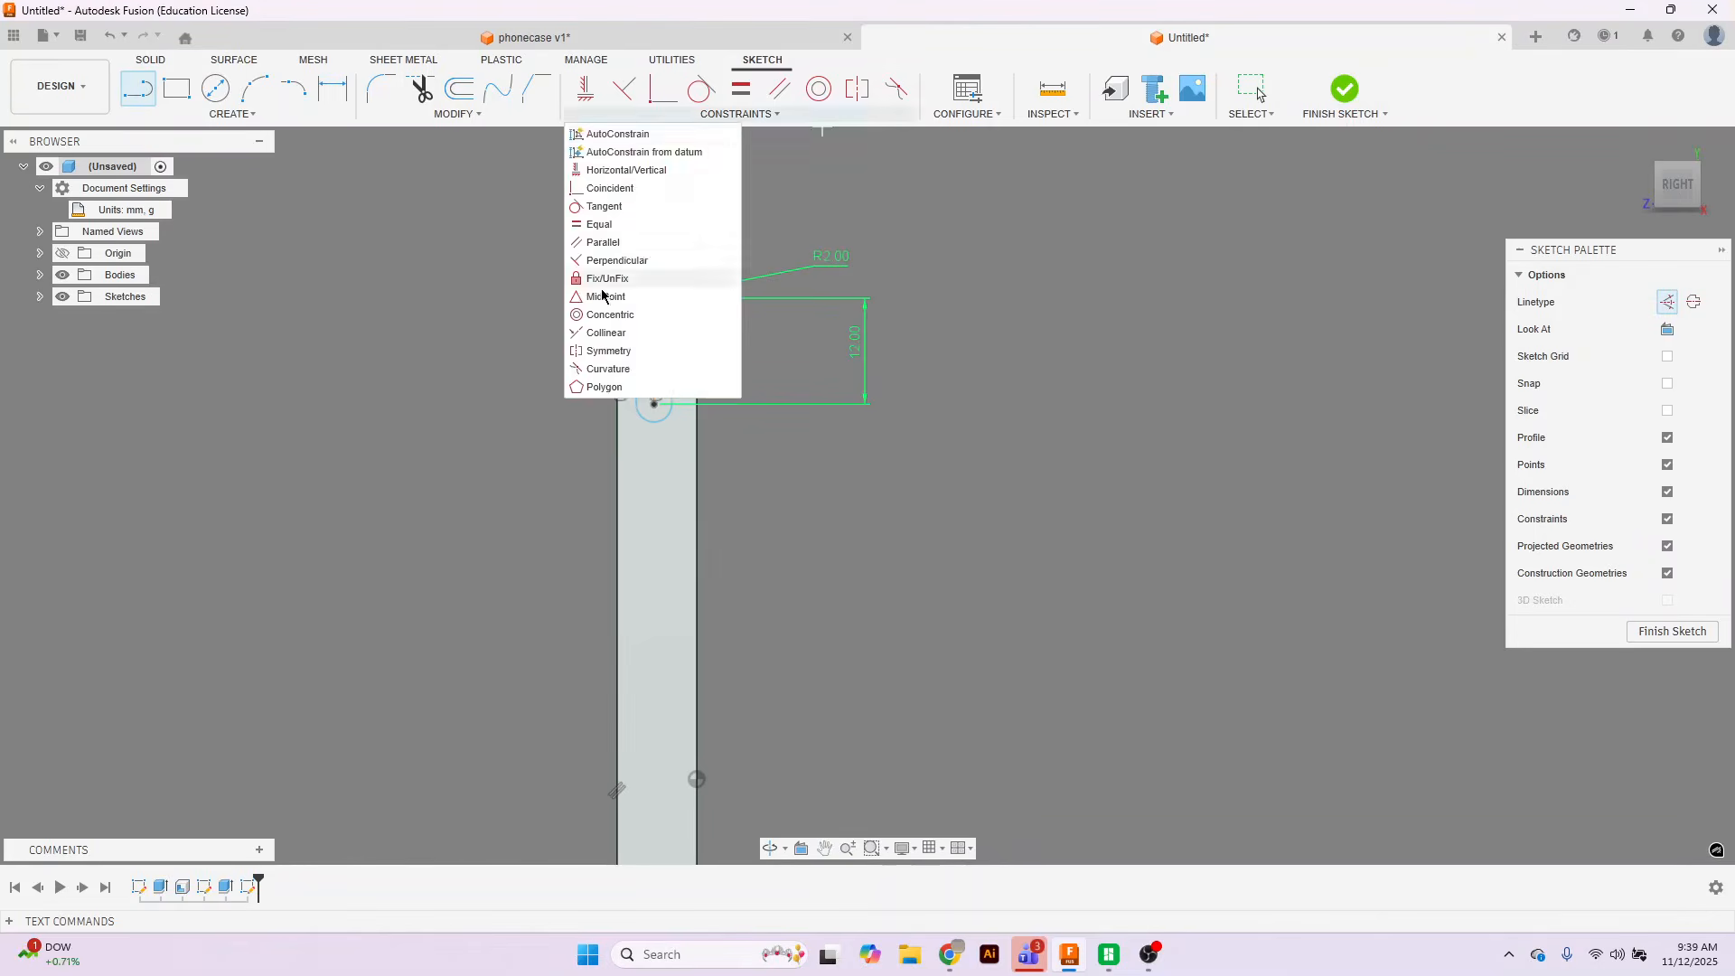
{"action": "left_click", "coordinate": [632, 279]}
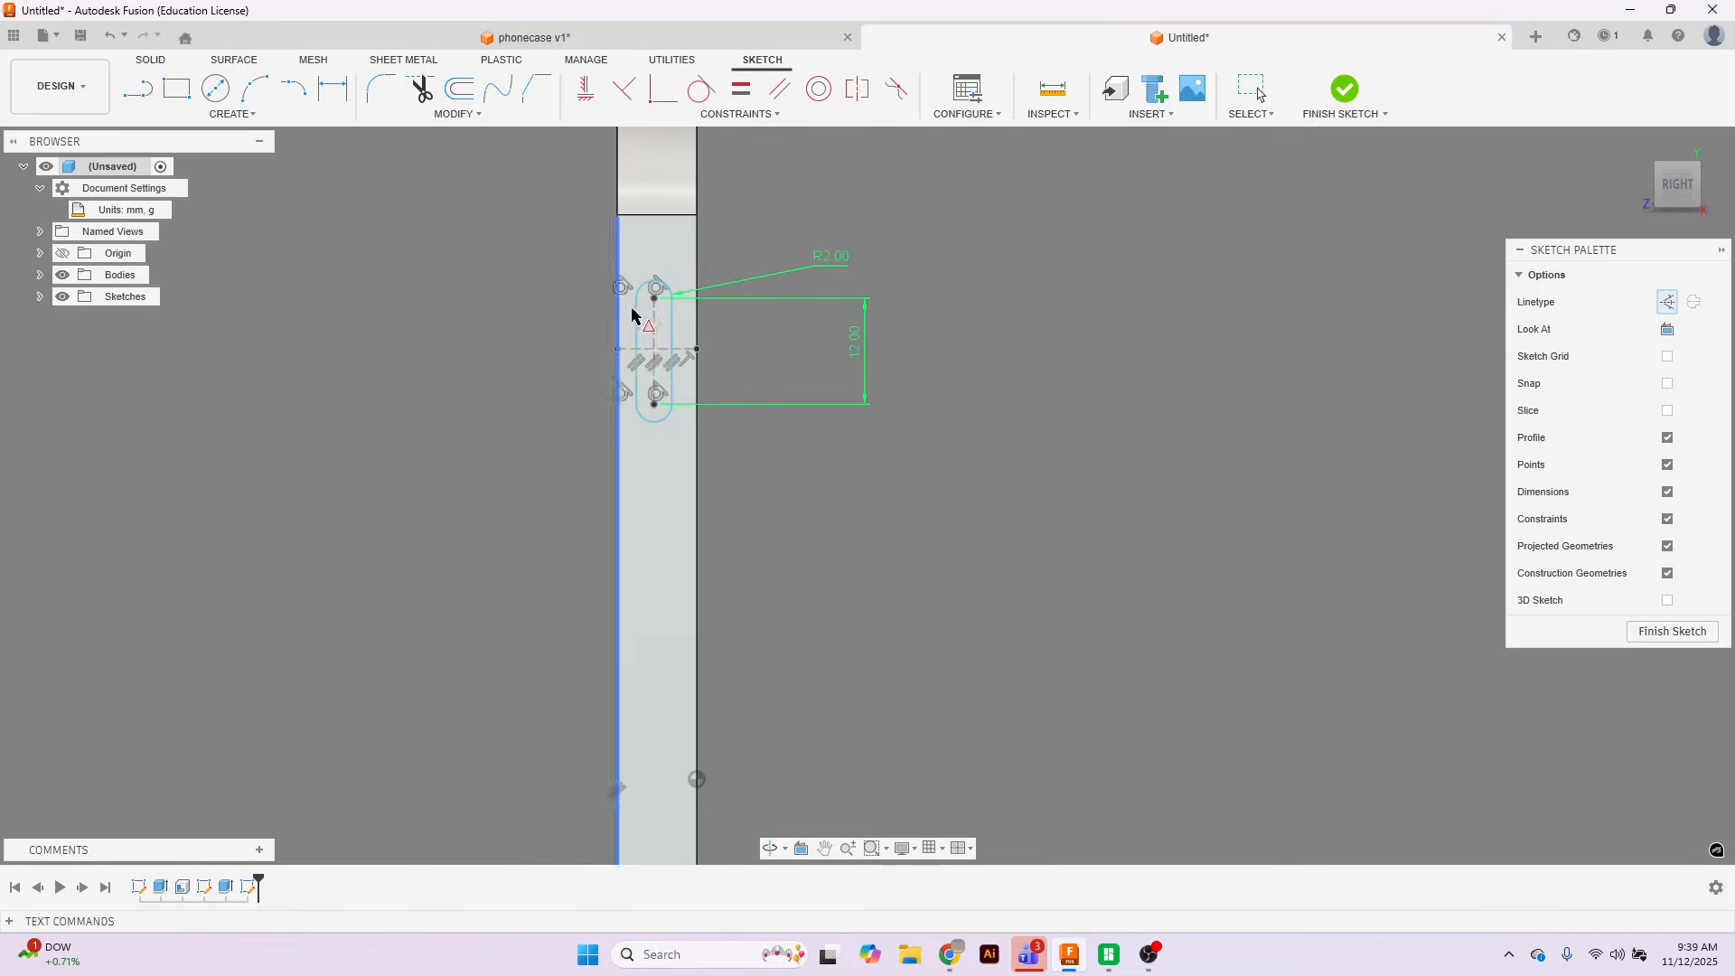
{"action": "left_click", "coordinate": [686, 352]}
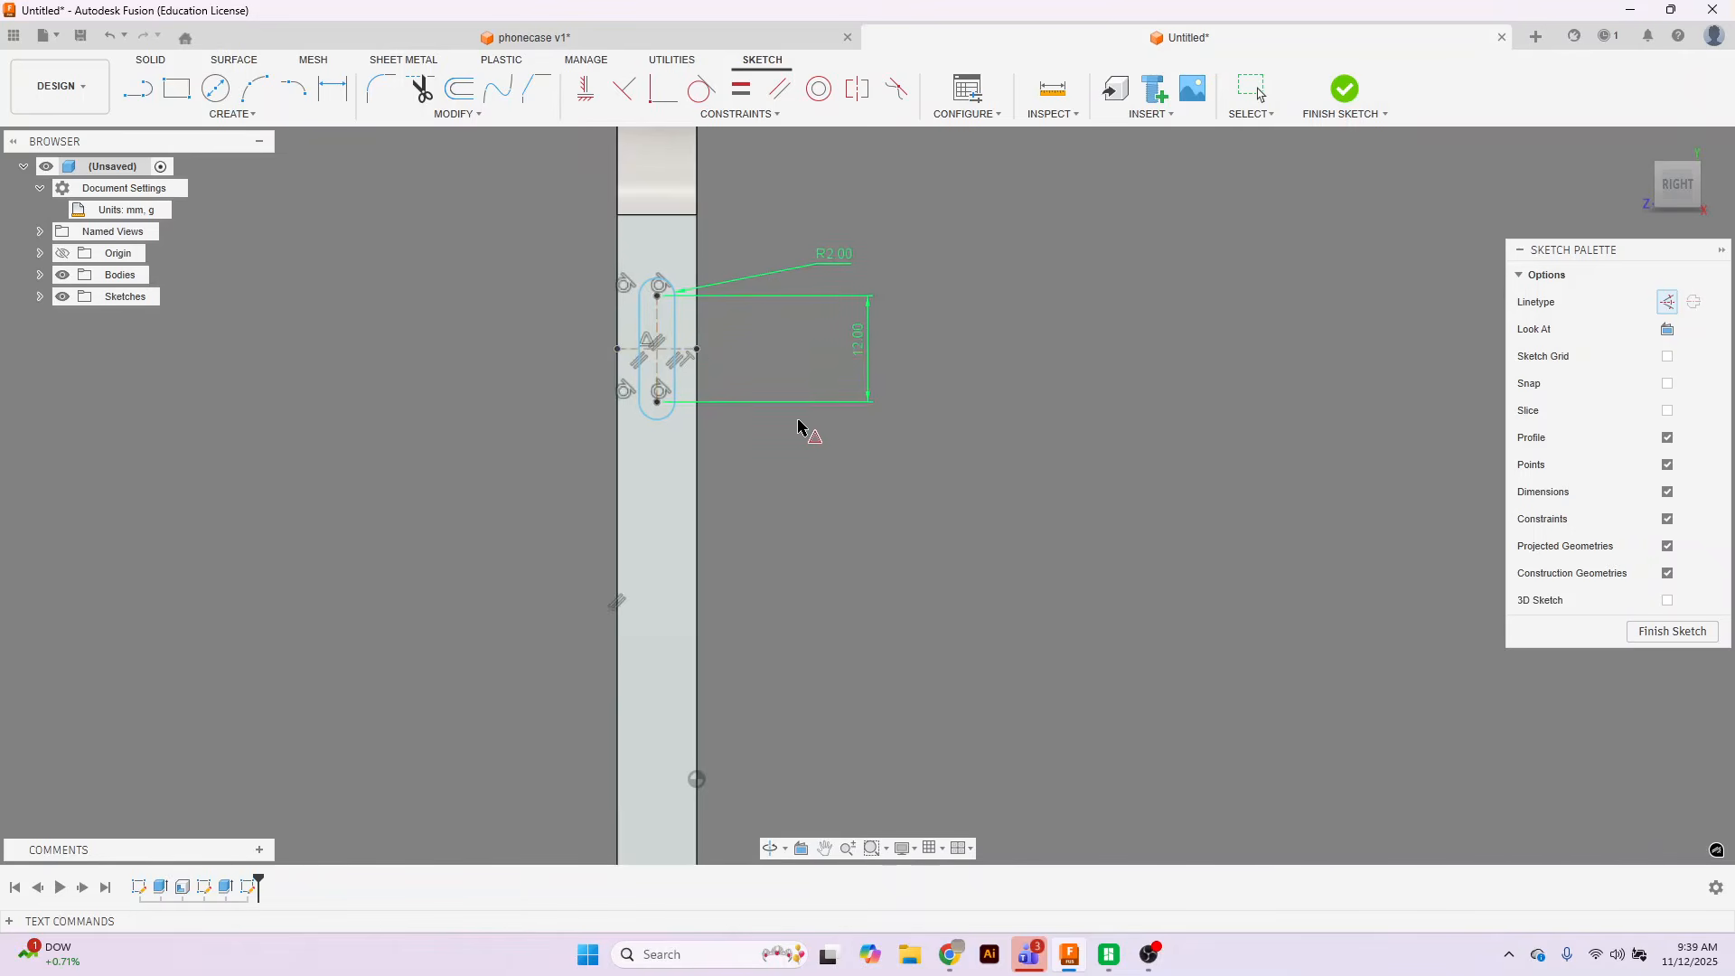
{"action": "scroll", "coordinate": [798, 424], "scroll_direction": "up", "scroll_amount": 2}
{"action": "scroll", "coordinate": [798, 422], "scroll_direction": "down", "scroll_amount": 2}
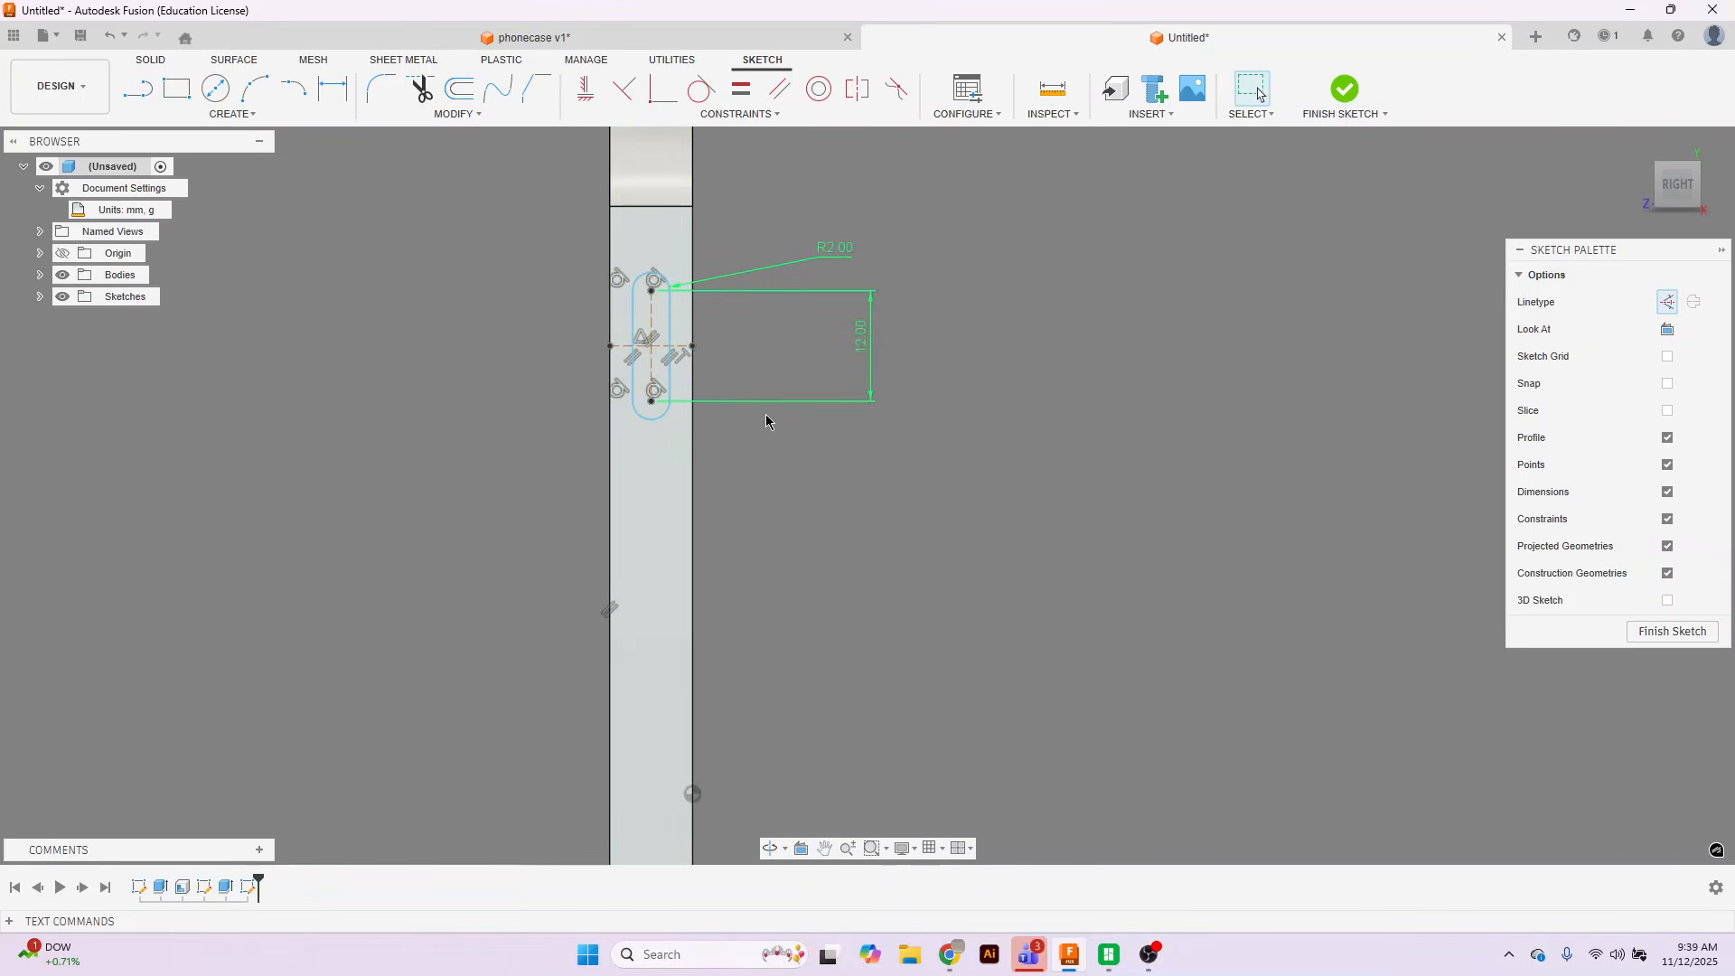
Dimension the distance from the horizontal construction line to the side face's upper edge as 20 mm and finish the sketch.
{"action": "left_click", "coordinate": [332, 89]}
{"action": "scroll", "coordinate": [519, 425], "scroll_direction": "down", "scroll_amount": 1}
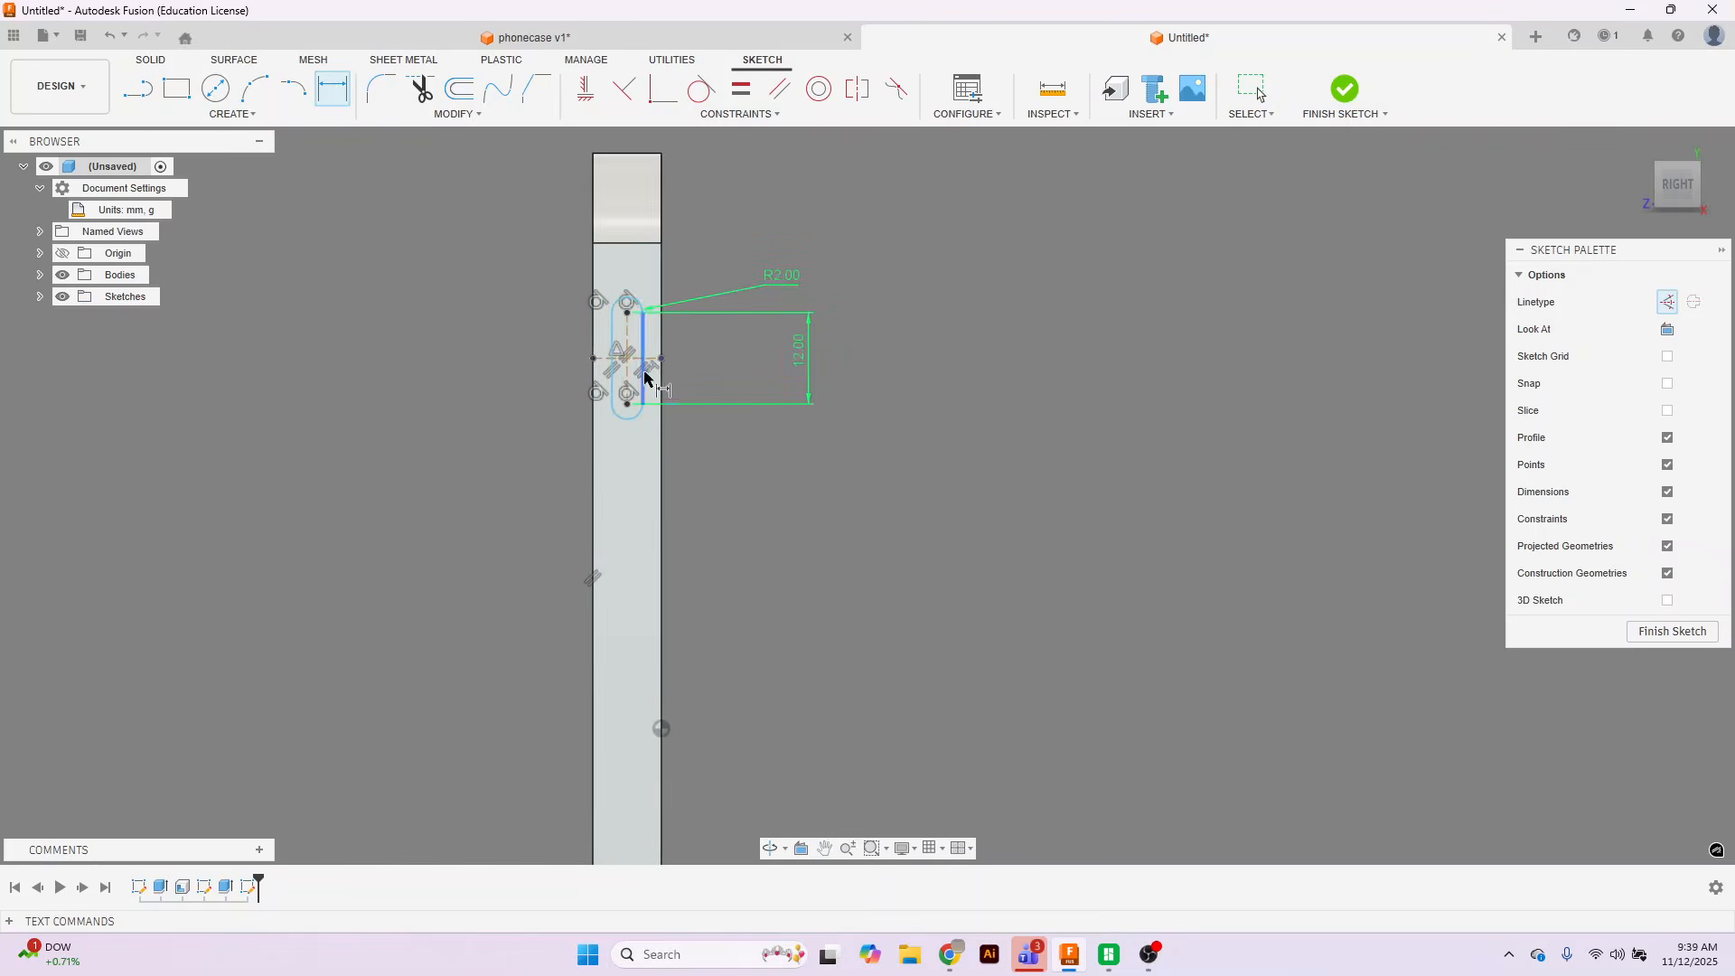
{"action": "left_click", "coordinate": [655, 361]}
{"action": "left_click", "coordinate": [647, 244]}
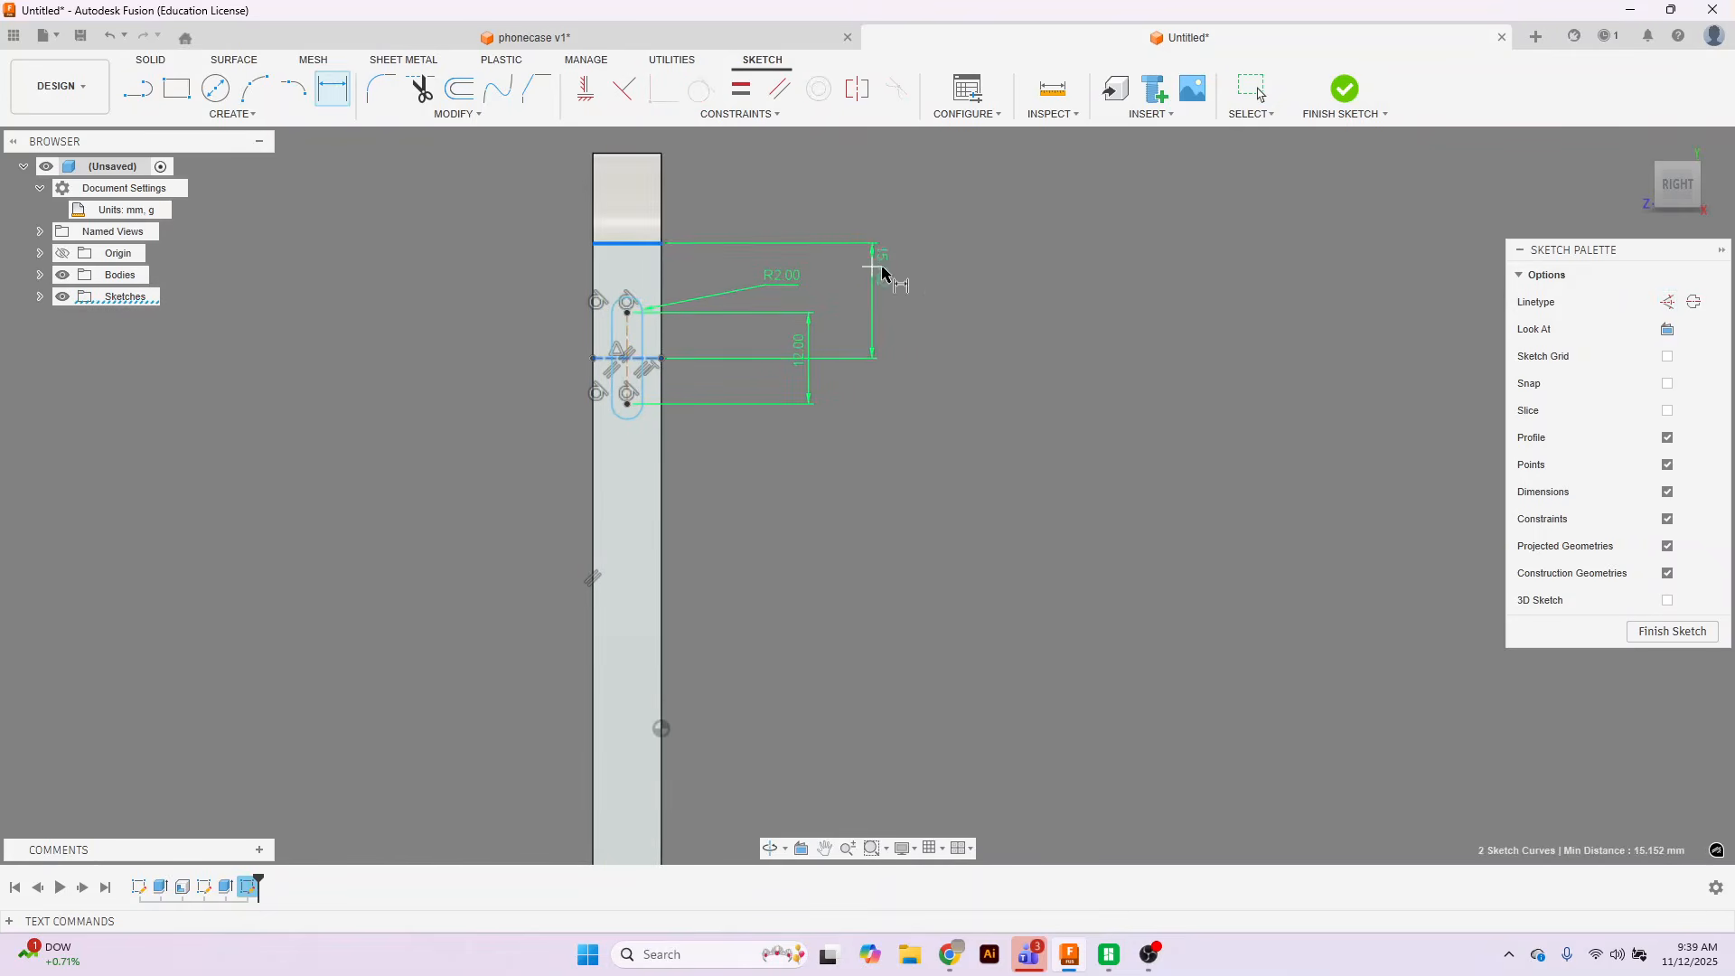
{"action": "left_click", "coordinate": [995, 307]}
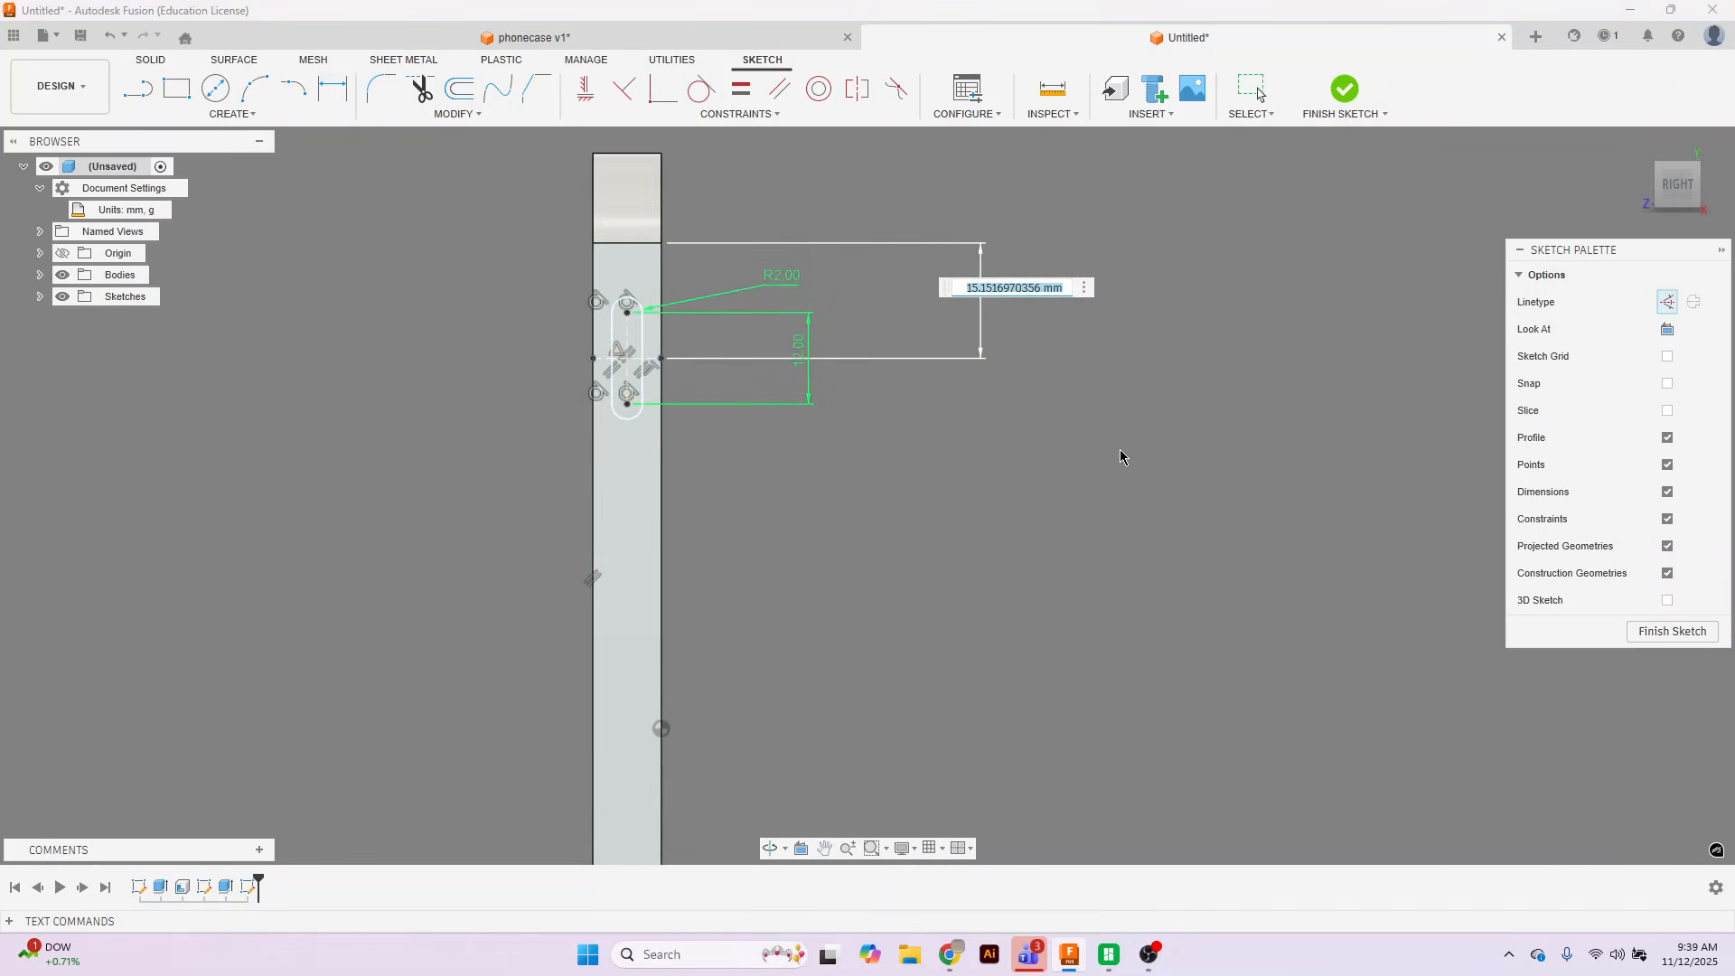
{"action": "type", "text": "20"}
{"action": "key", "text": "Return"}
{"action": "scroll", "coordinate": [1081, 576], "scroll_direction": "down", "scroll_amount": 1}
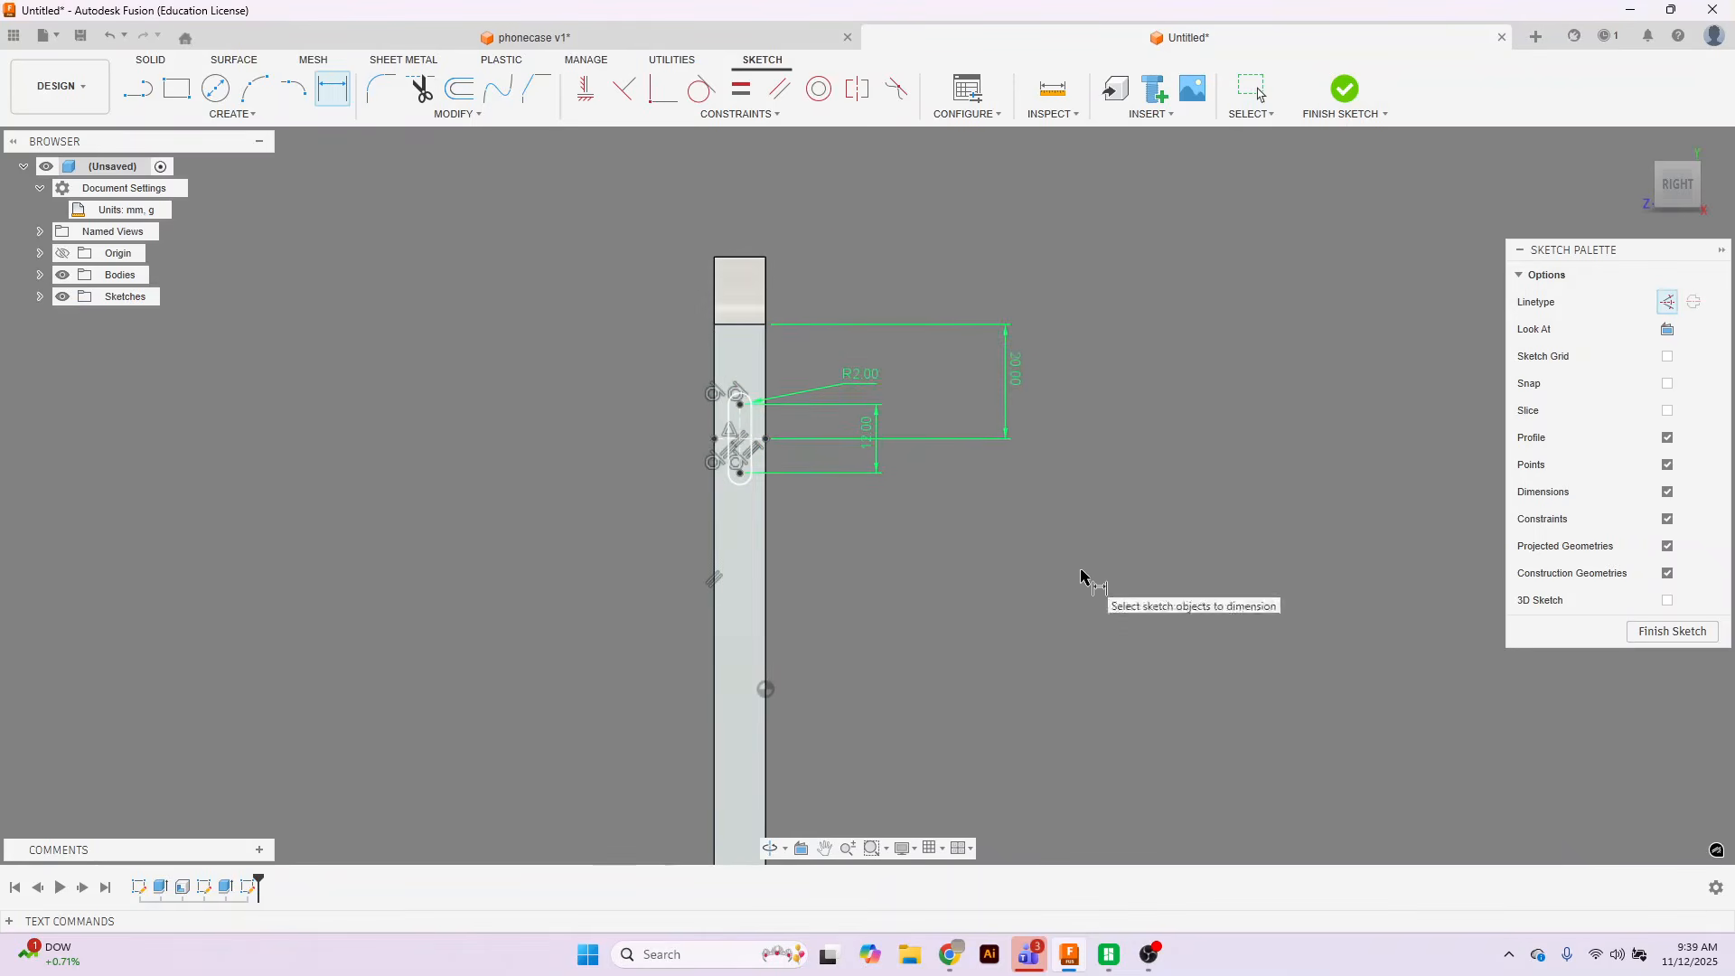
{"action": "left_click", "coordinate": [1343, 88]}
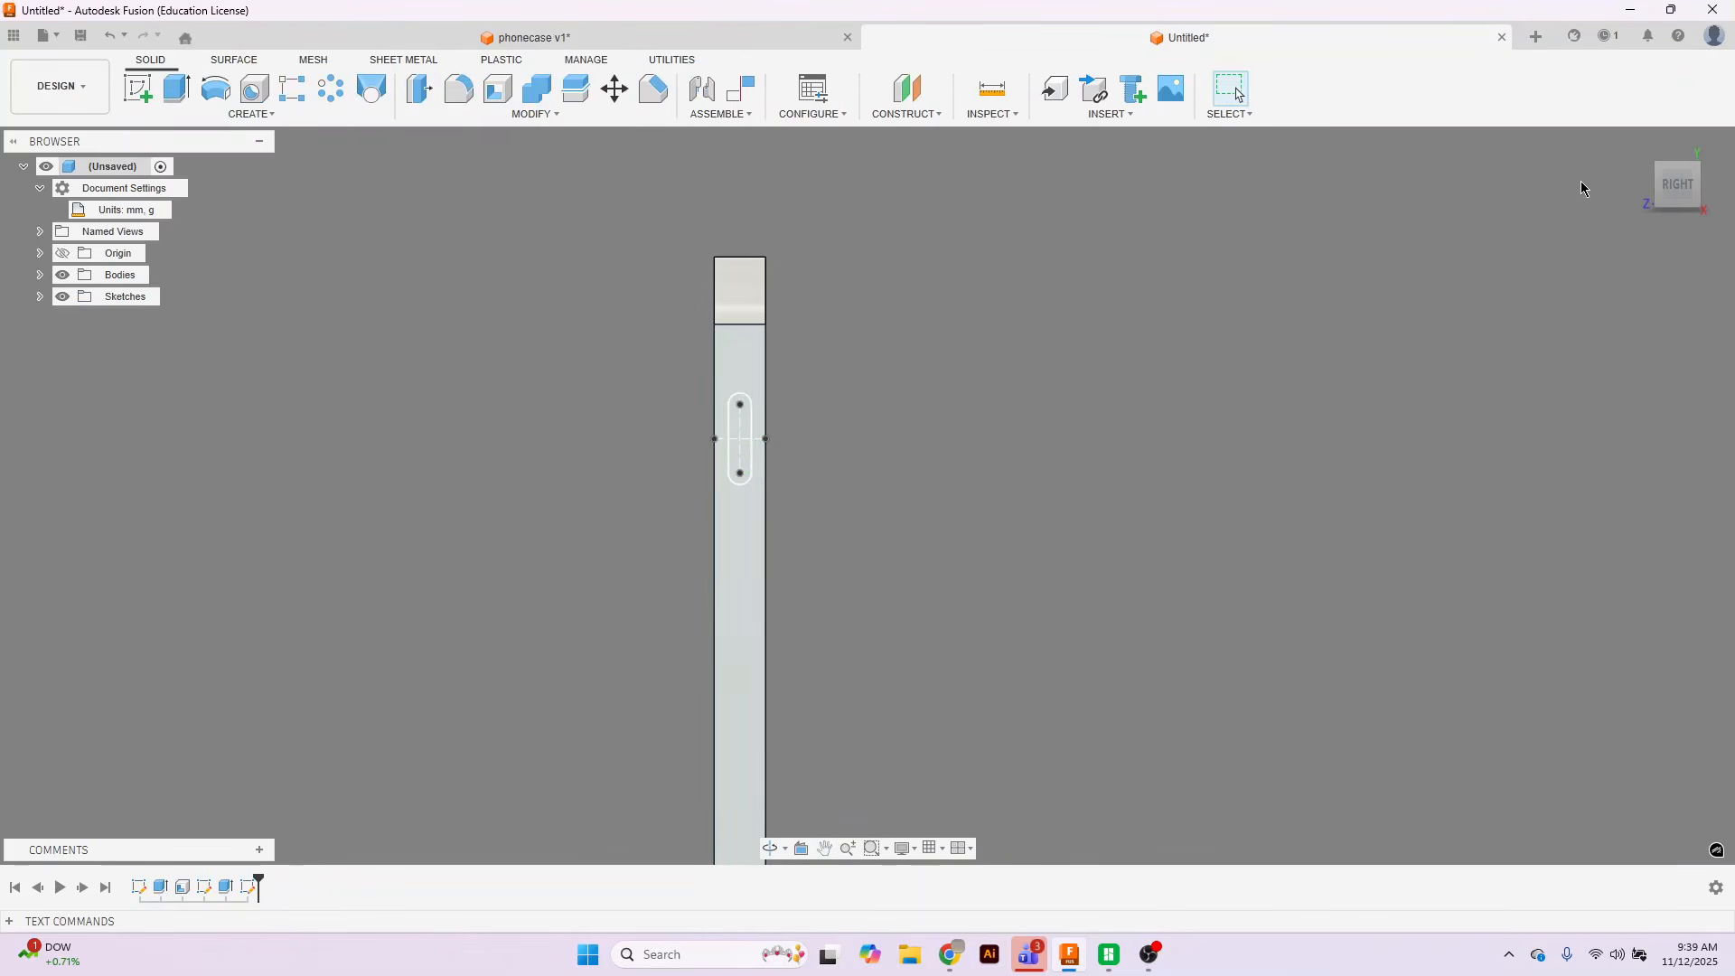
Extrude the side slot profile inward to cut an opening through the case's right wall.
{"action": "middle_click_drag", "start_coordinate": [1251, 355], "coordinate": [1310, 337], "text": "shift"}
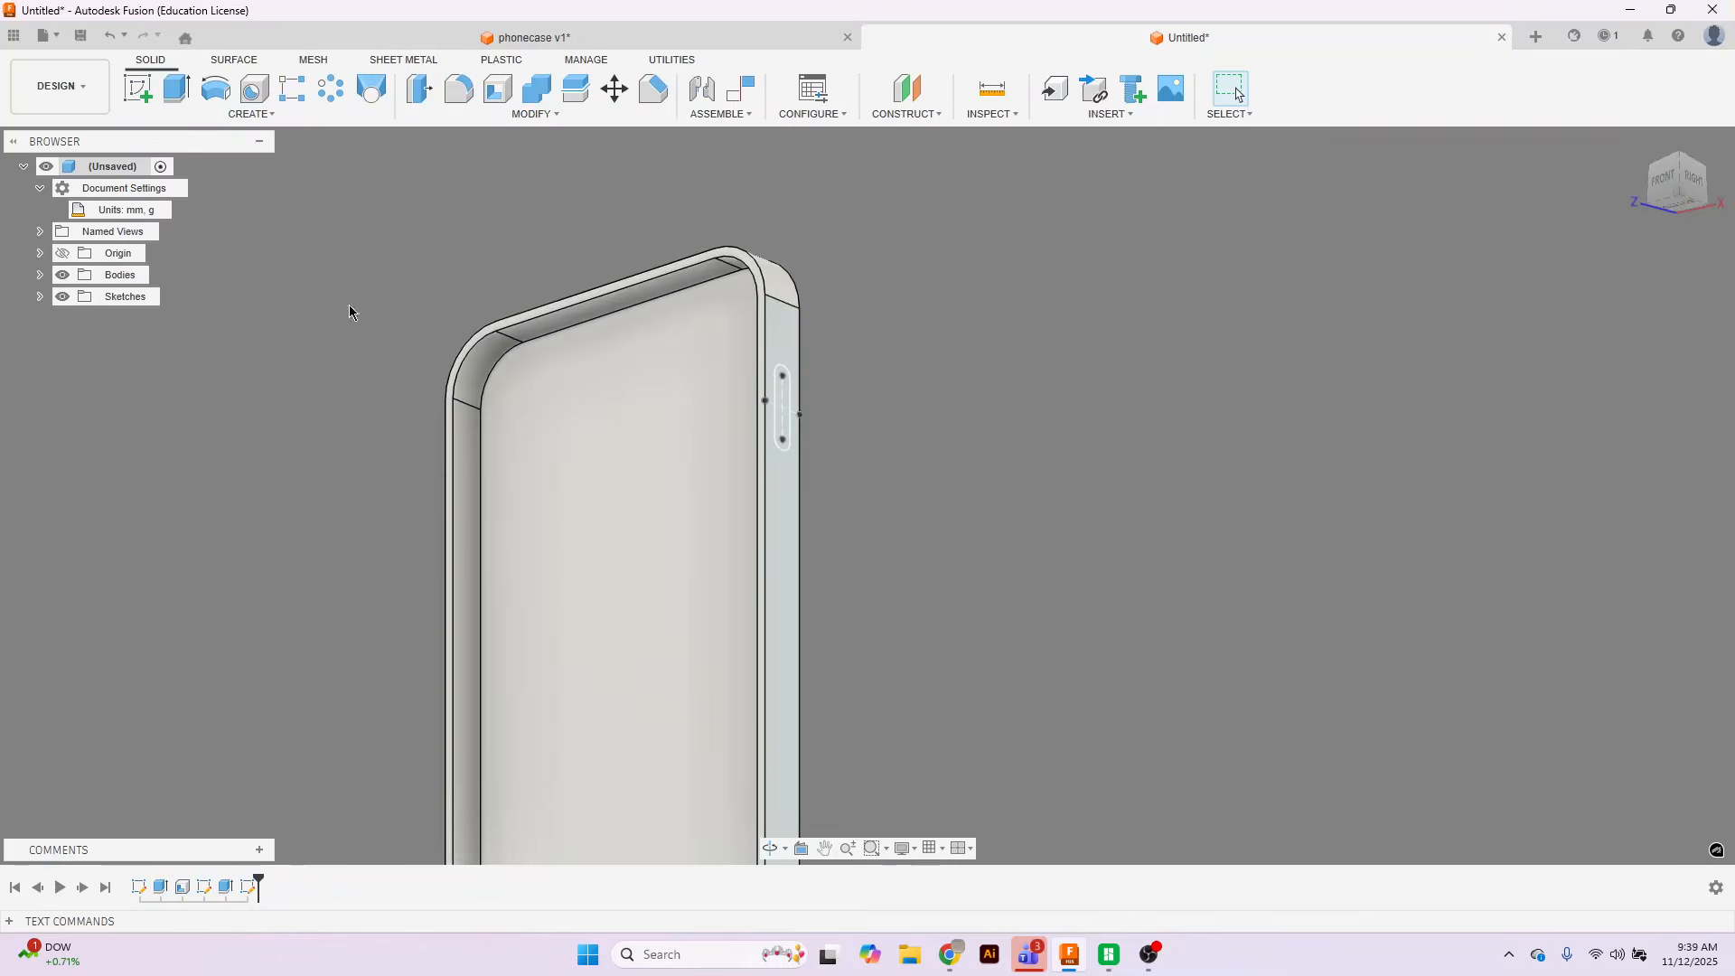
{"action": "left_click", "coordinate": [176, 87]}
{"action": "left_click", "coordinate": [783, 411]}
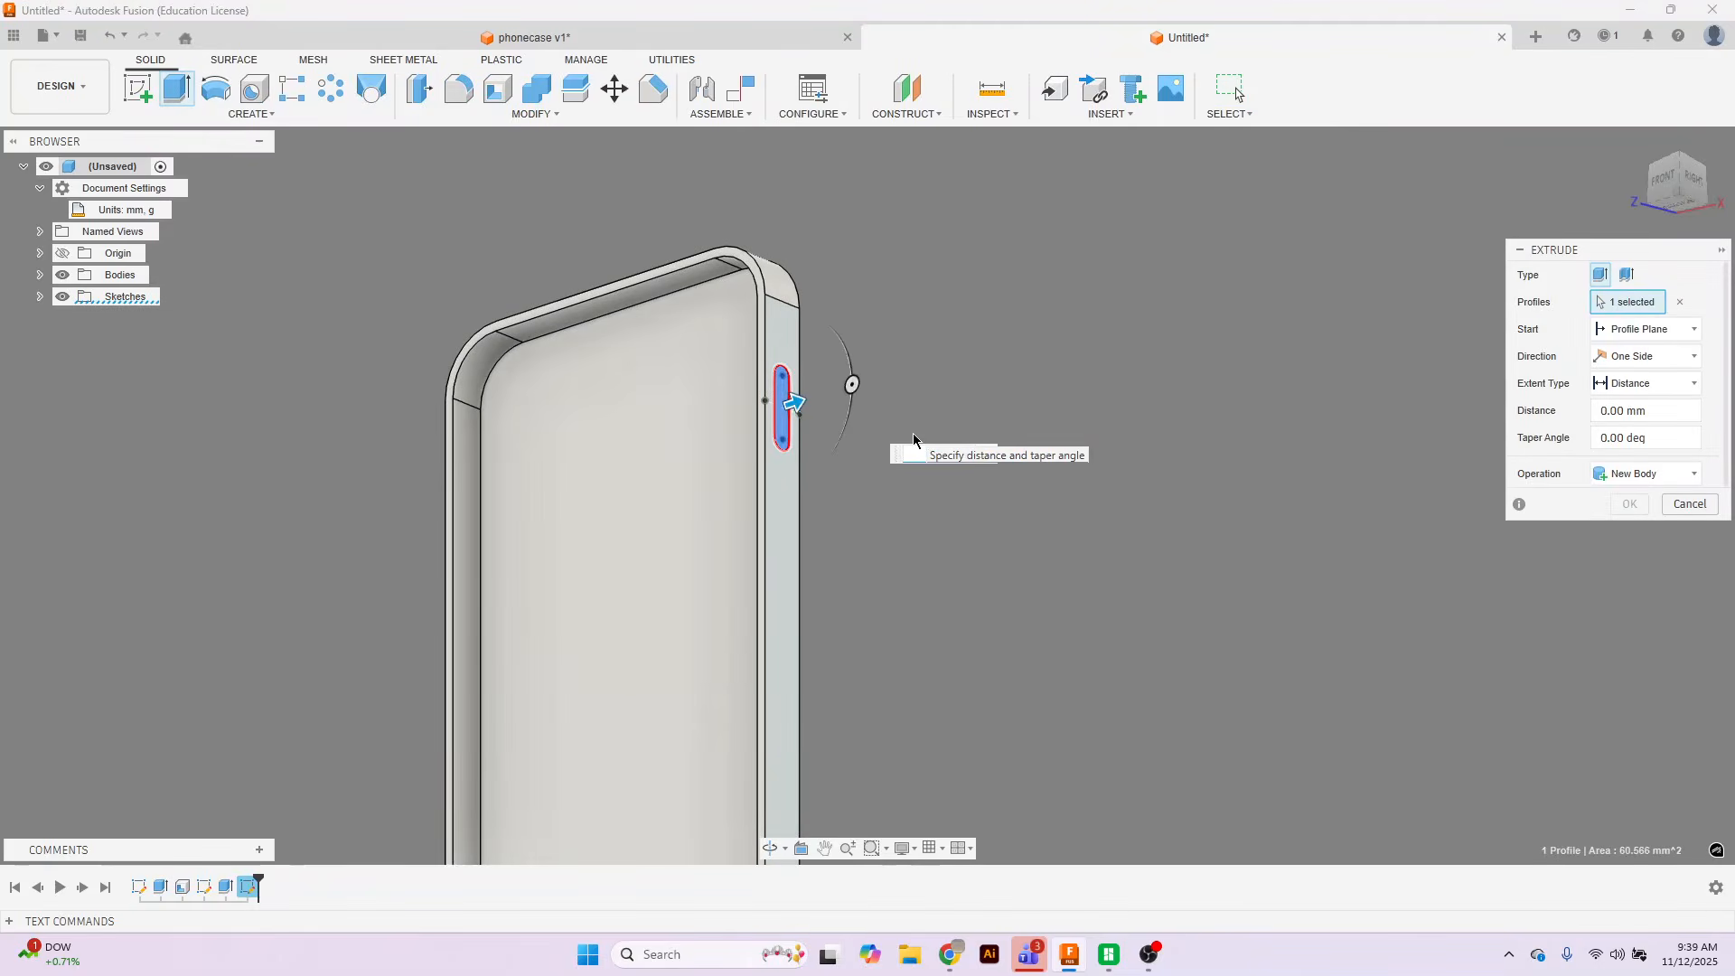
{"action": "key", "text": "Escape"}
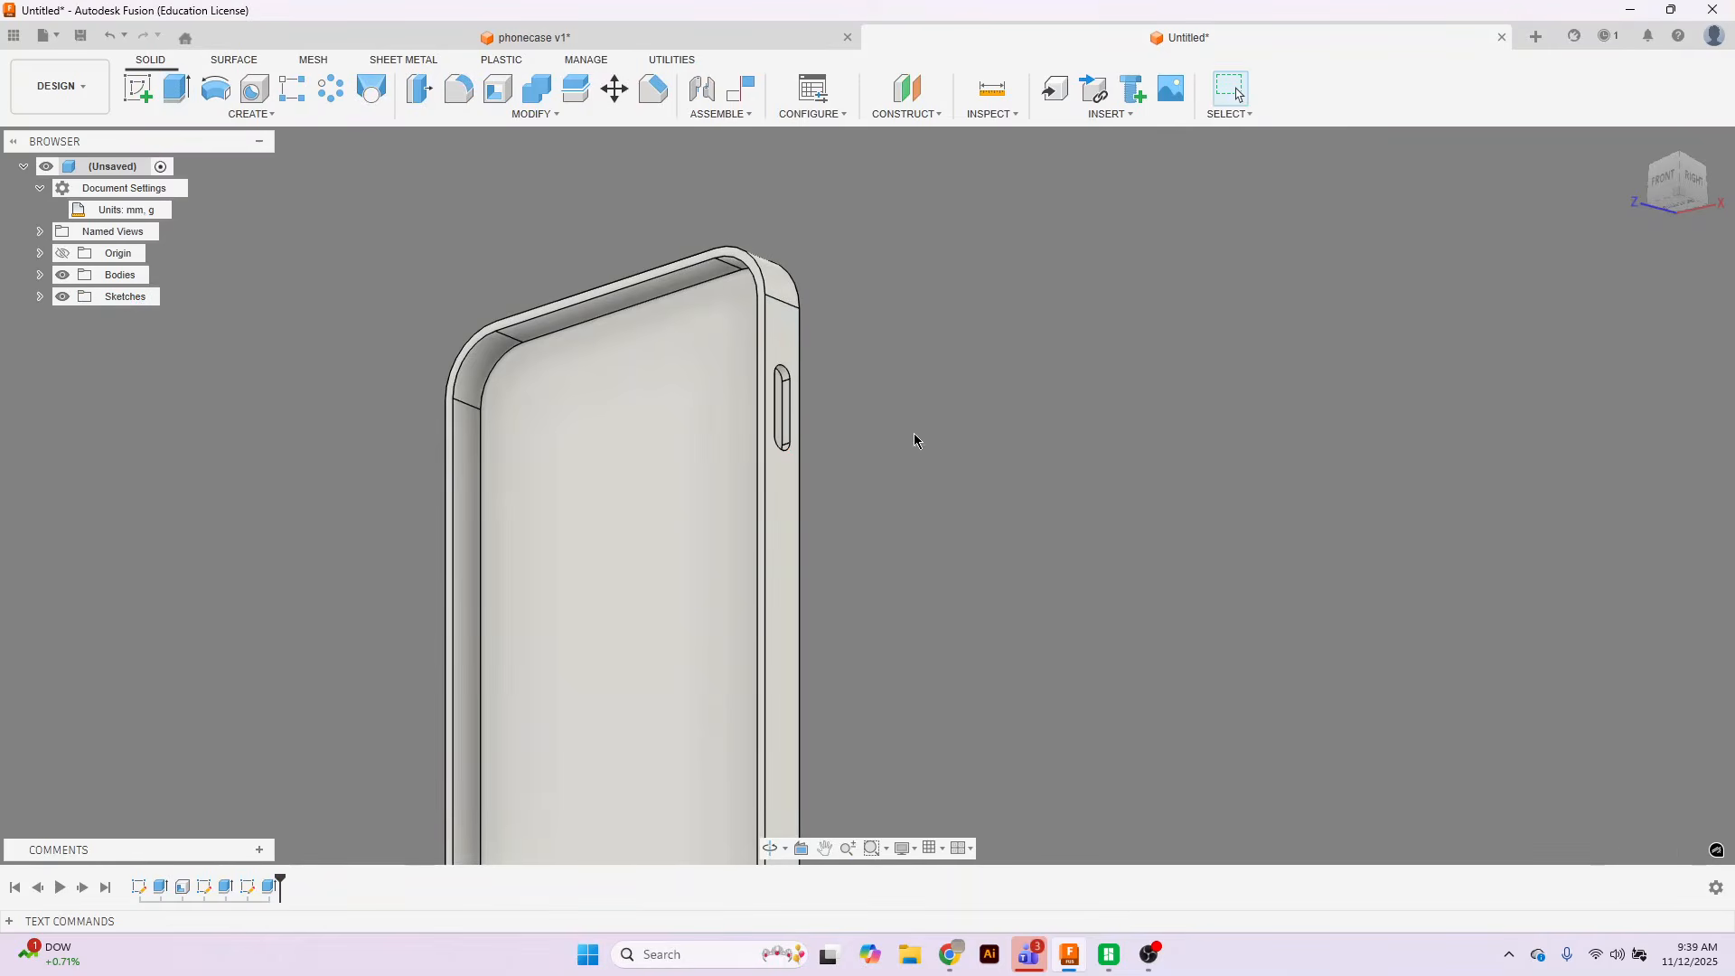
Sketch a vertical center-to-center slot about 27 mm long and 3.8 mm wide near the upper end of the case's left side face.
{"action": "mouse_move", "coordinate": [1678, 177]}
{"action": "left_mouse_down"}
{"action": "mouse_move", "coordinate": [1723, 148]}
{"action": "mouse_move", "coordinate": [1670, 167]}
{"action": "left_mouse_up"}
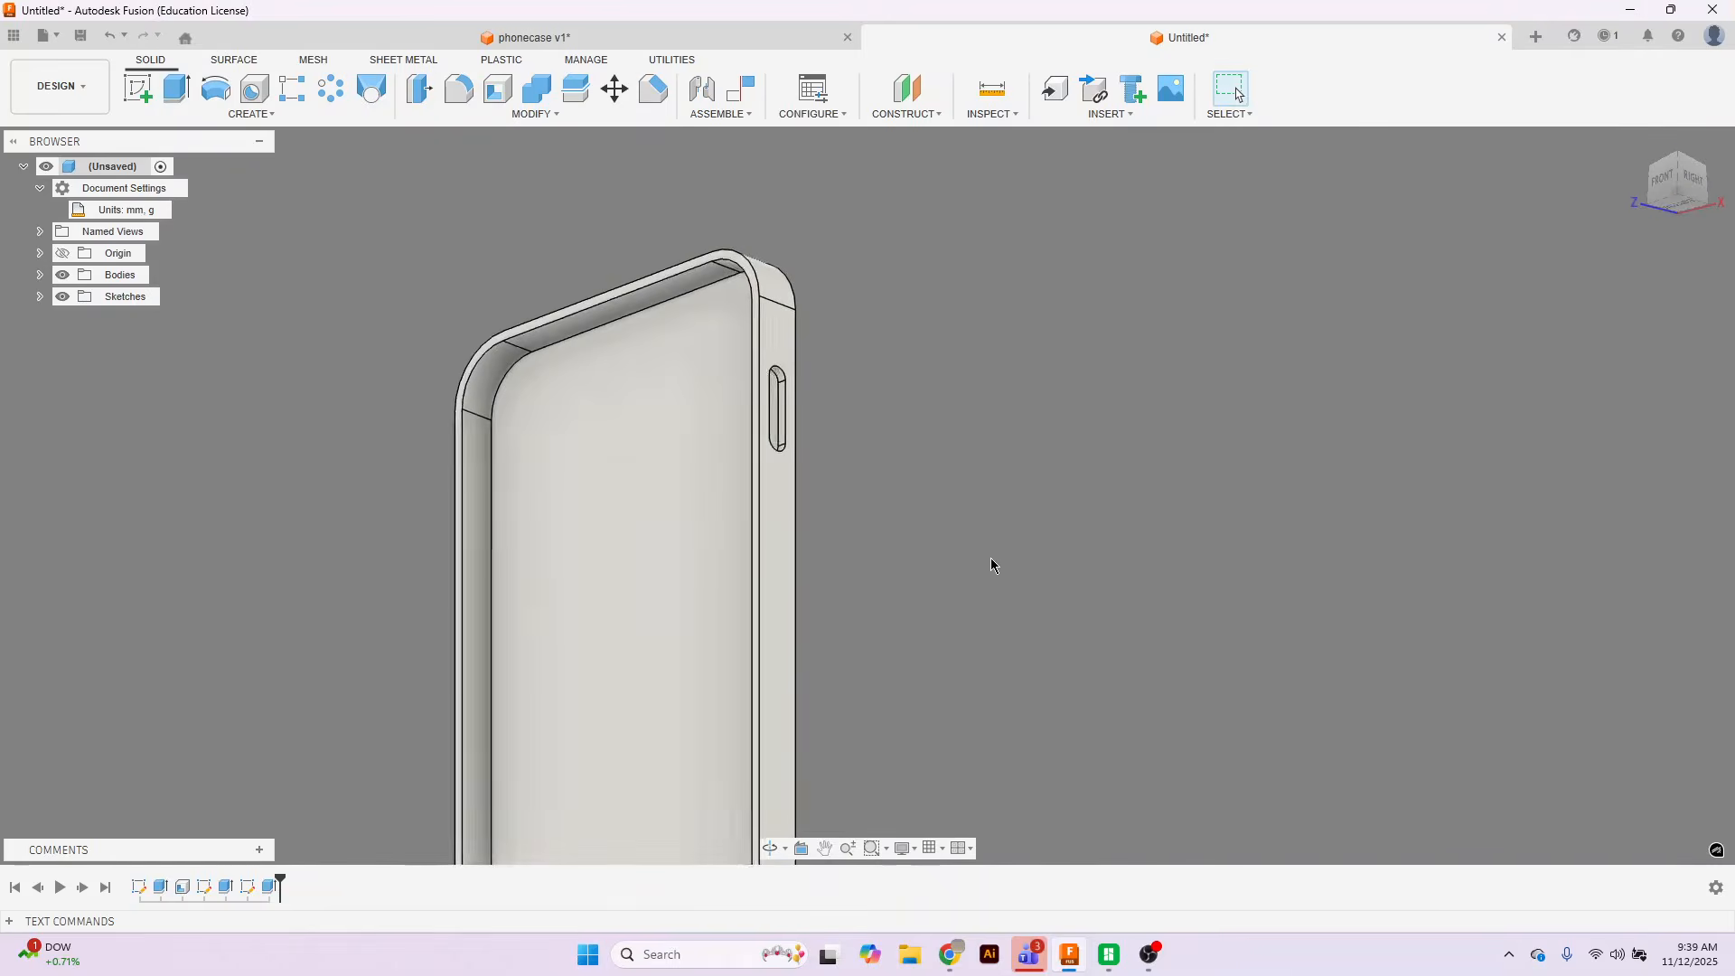
{"action": "scroll", "coordinate": [954, 547], "scroll_direction": "down", "scroll_amount": 2}
{"action": "middle_click_drag", "start_coordinate": [866, 488], "coordinate": [865, 491], "text": "shift"}
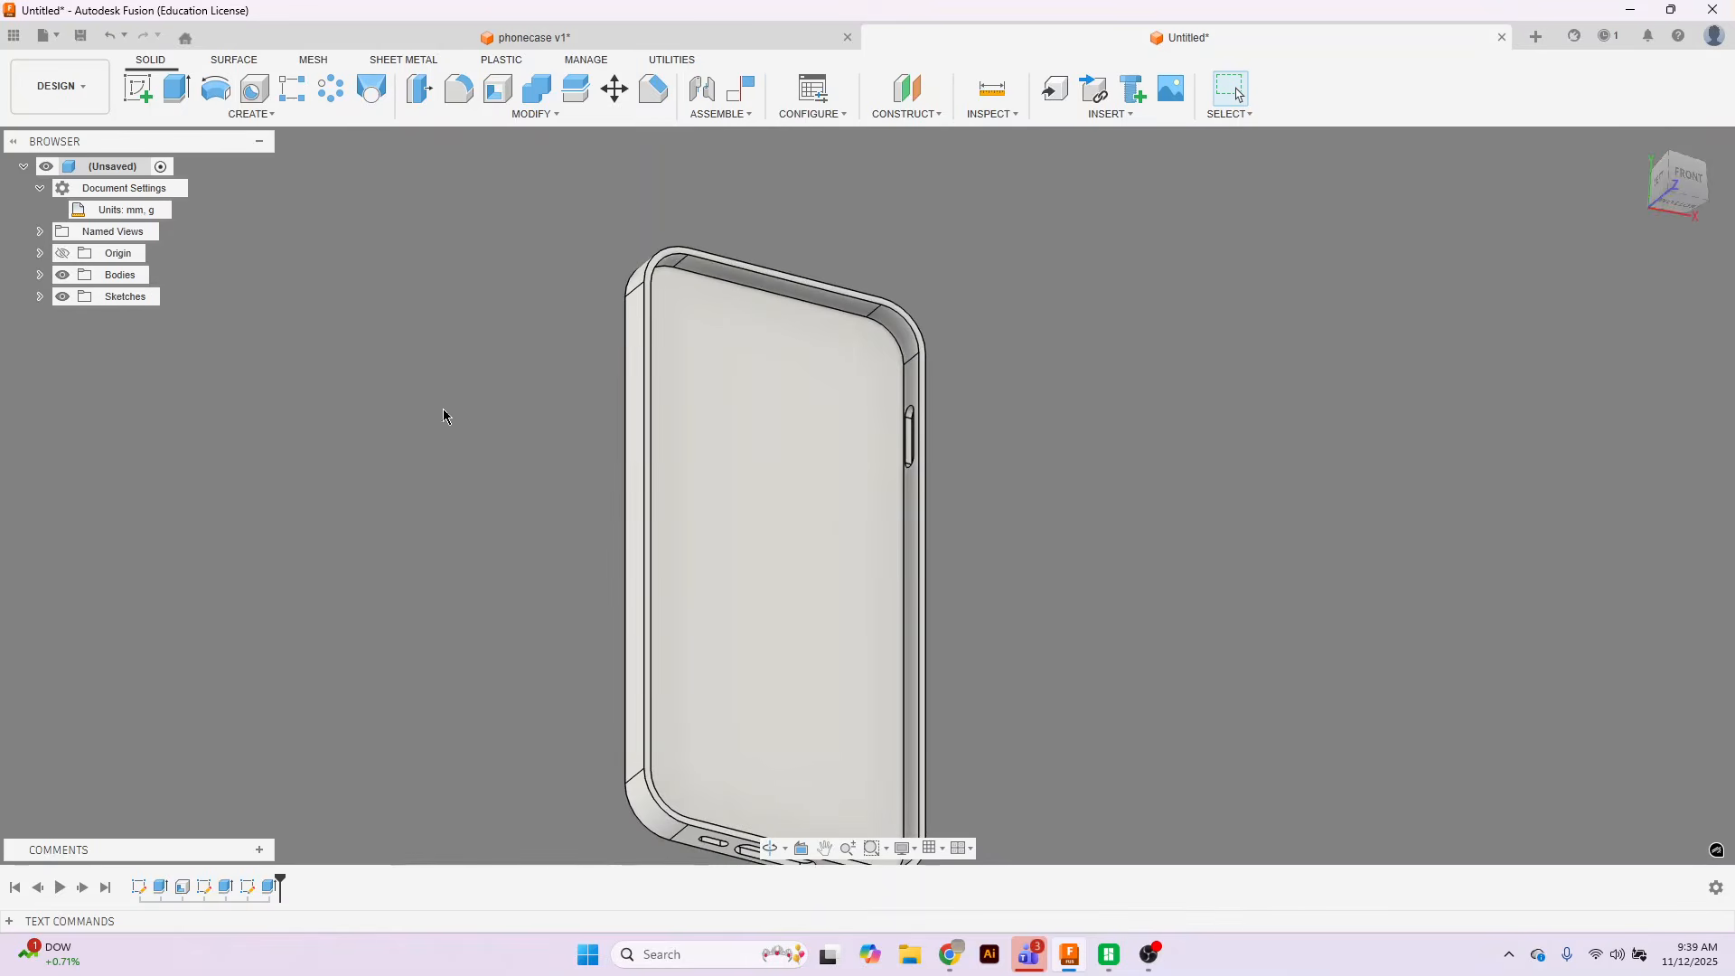
{"action": "left_click", "coordinate": [137, 88]}
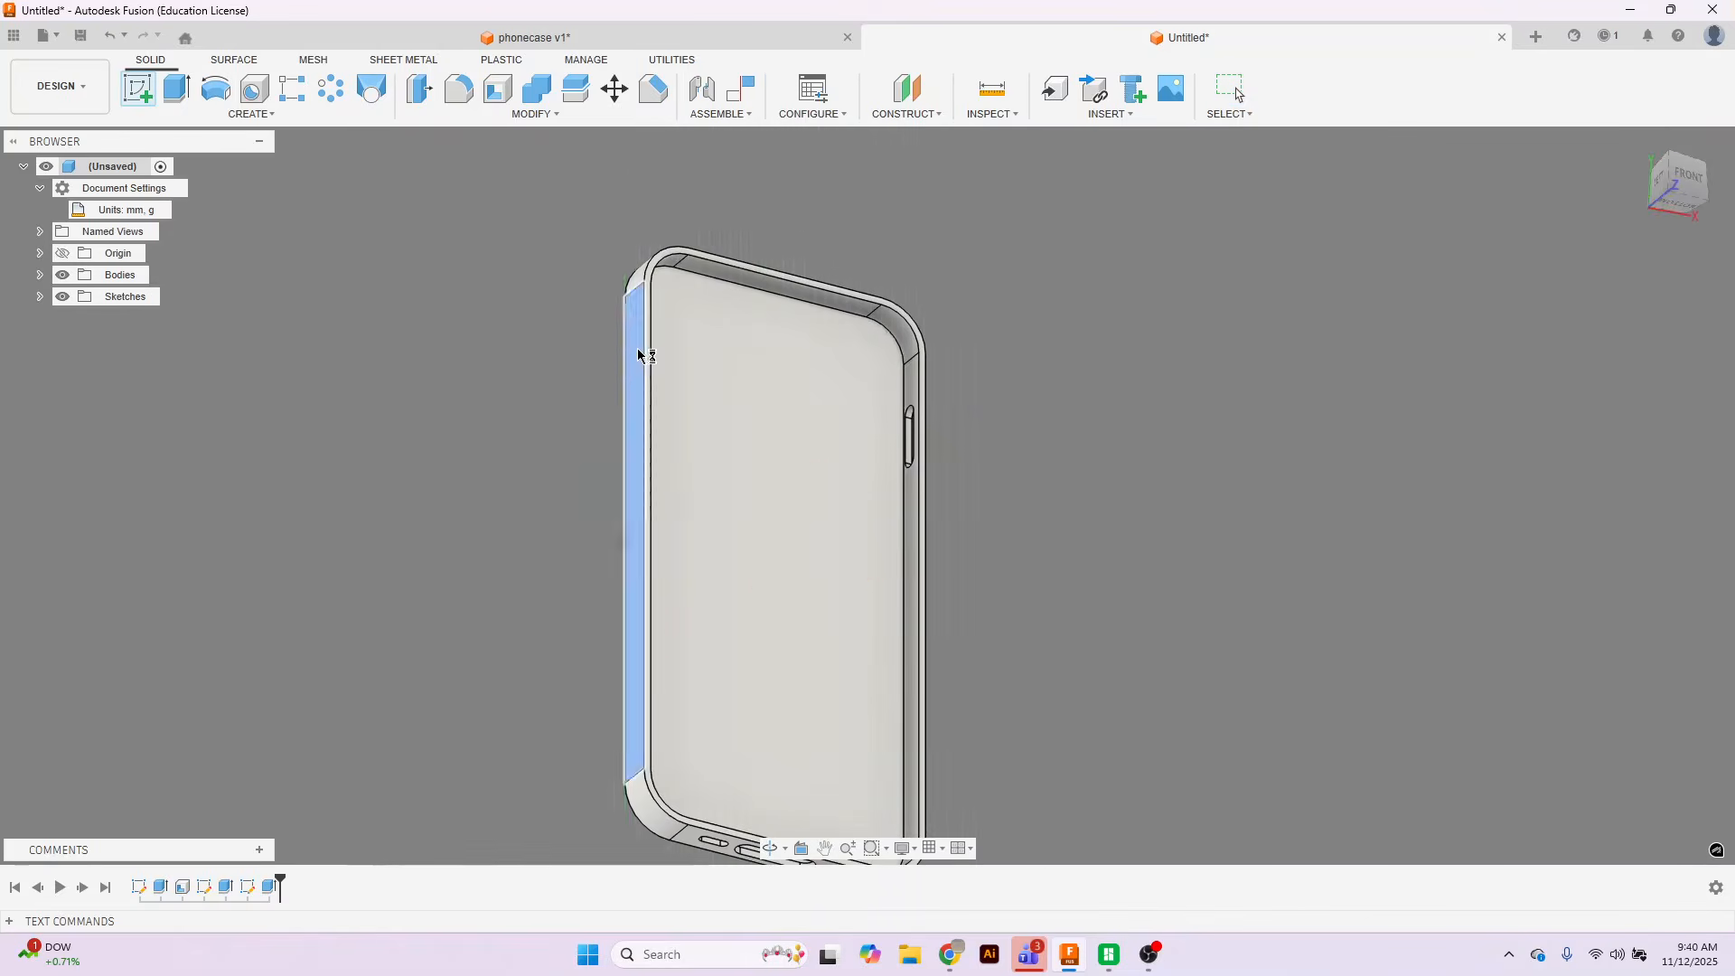
{"action": "left_click", "coordinate": [632, 506]}
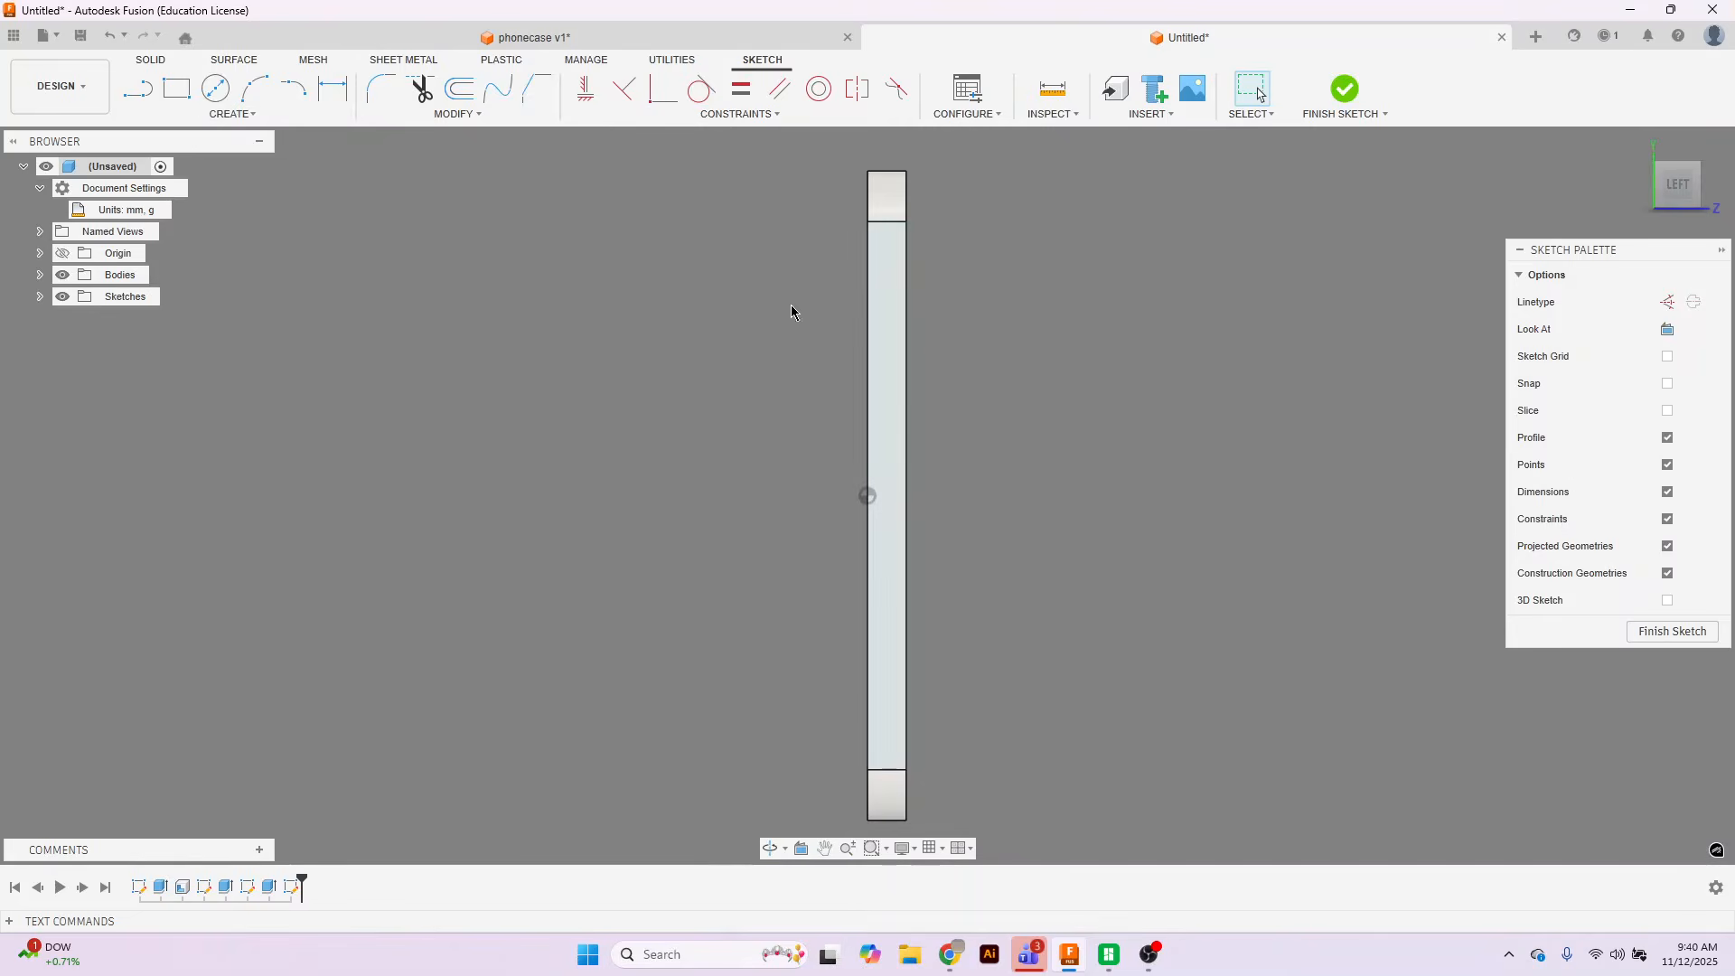
{"action": "left_click", "coordinate": [247, 116]}
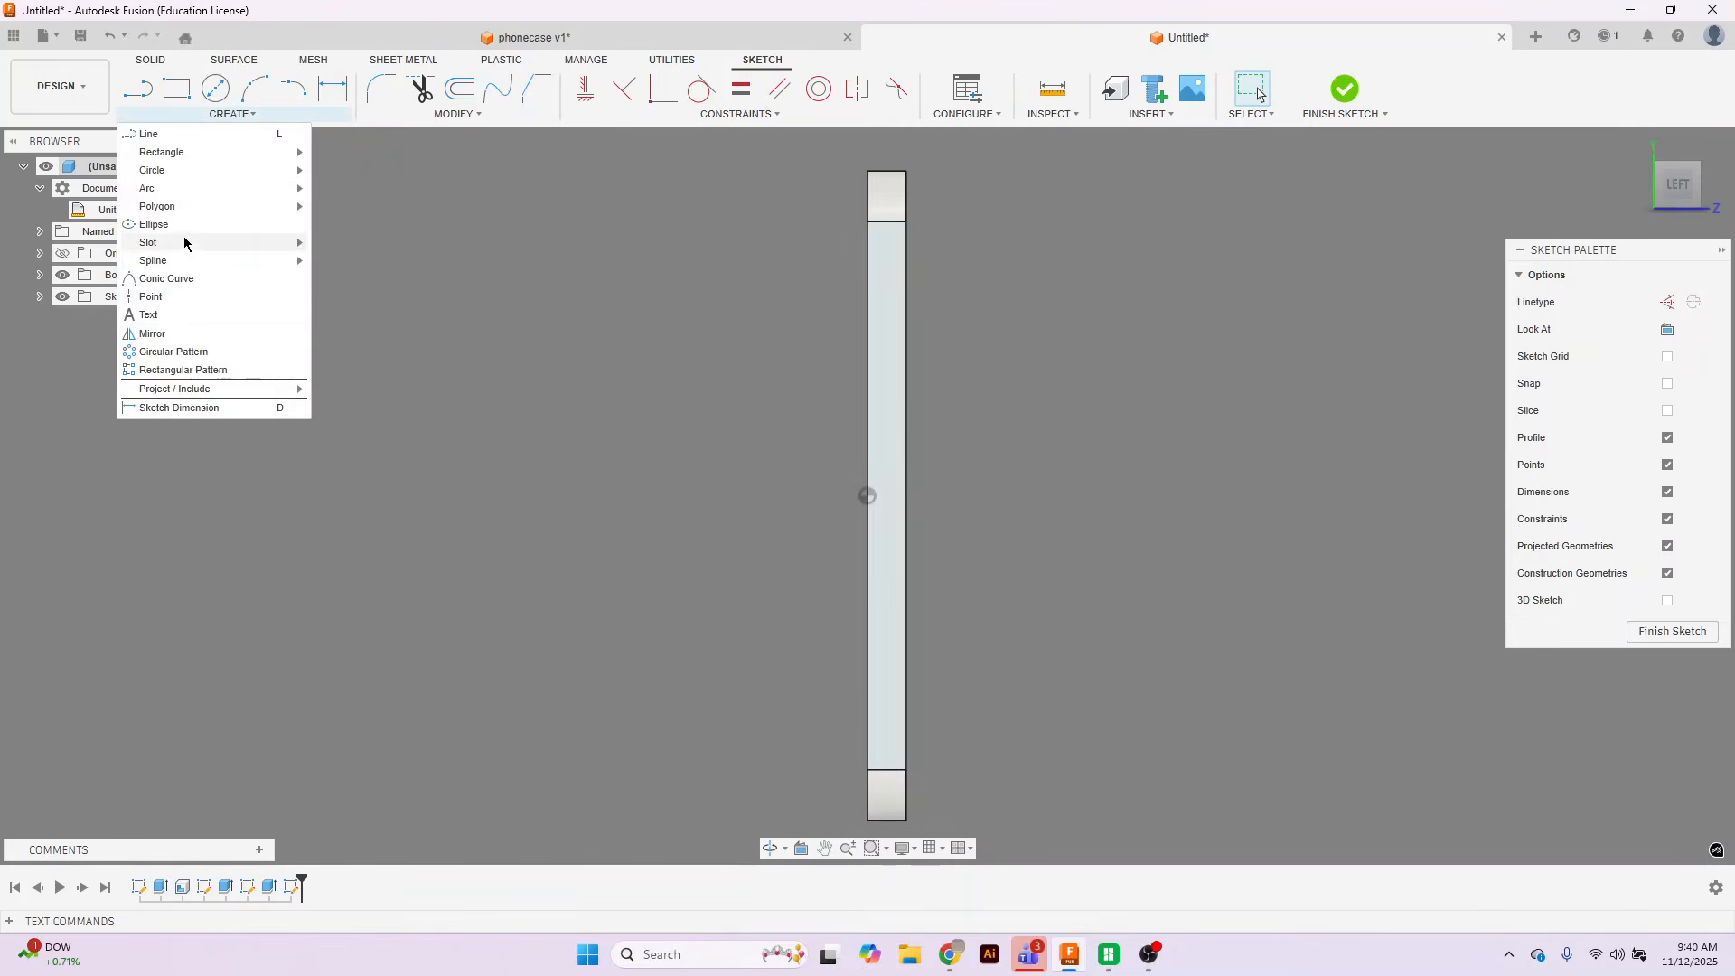
{"action": "mouse_move", "coordinate": [258, 252]}
{"action": "left_click", "coordinate": [348, 242]}
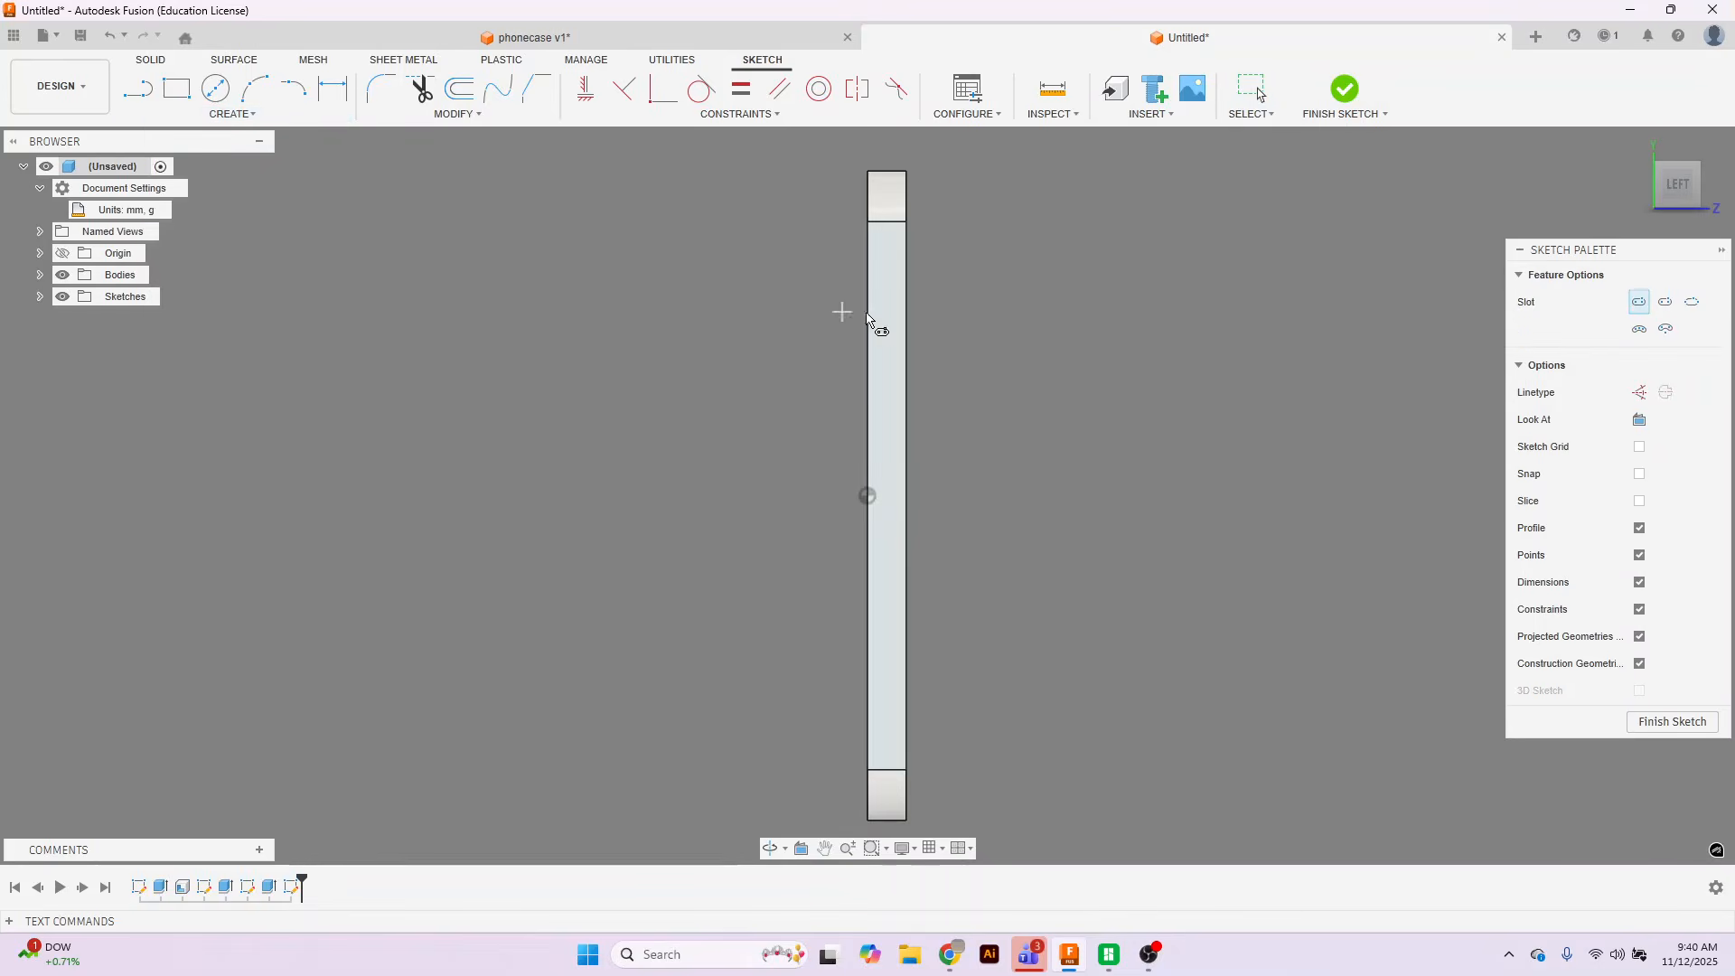
{"action": "left_click", "coordinate": [888, 256]}
{"action": "left_click", "coordinate": [886, 370]}
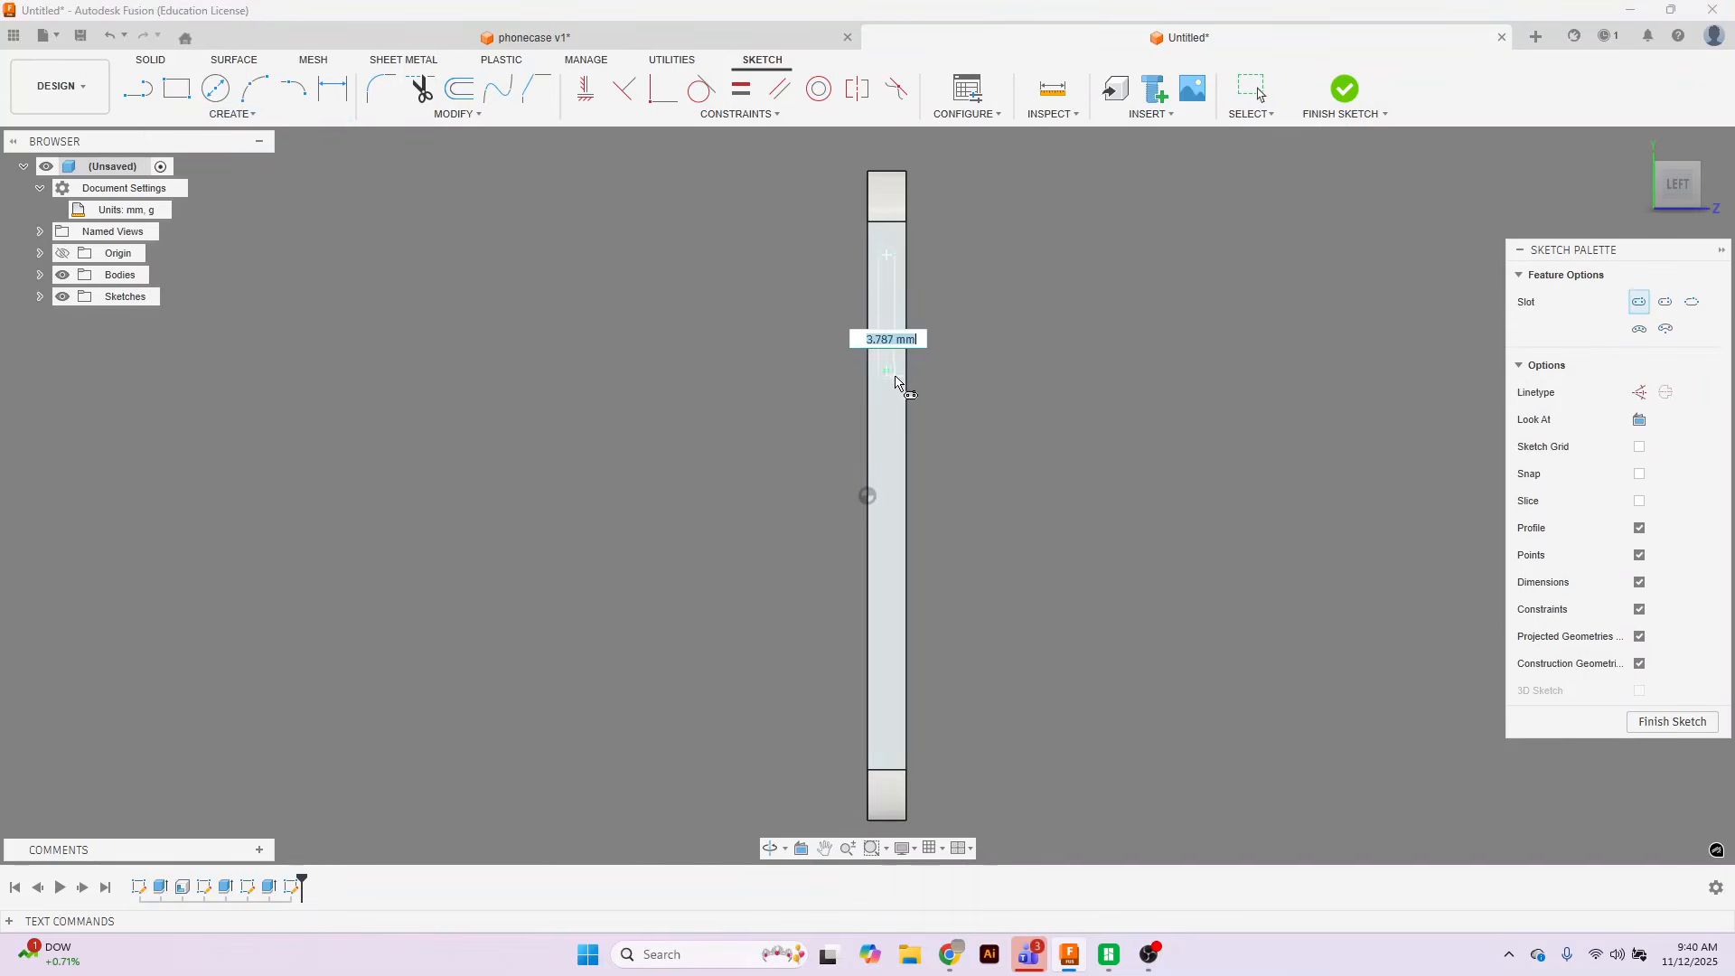
{"action": "left_click", "coordinate": [878, 407]}
Dimension the left side slot's lower end arc with a 2.5 mm radius.
{"action": "left_click", "coordinate": [333, 89]}
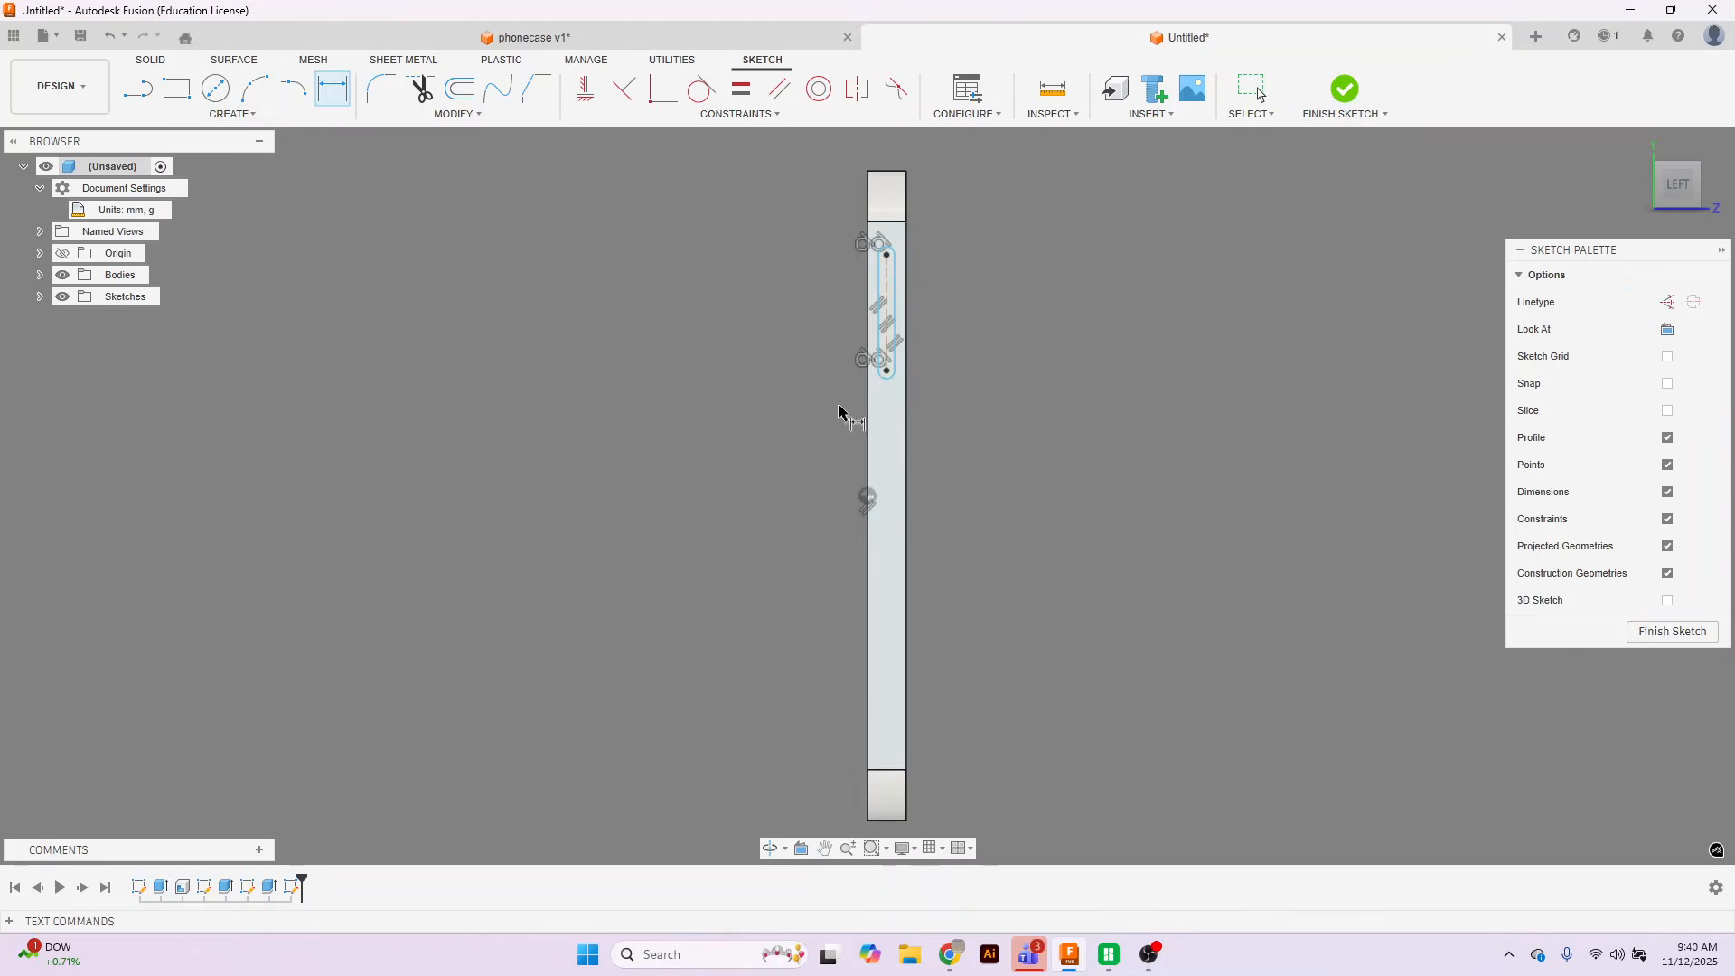
{"action": "left_click", "coordinate": [886, 379]}
{"action": "left_click", "coordinate": [978, 401]}
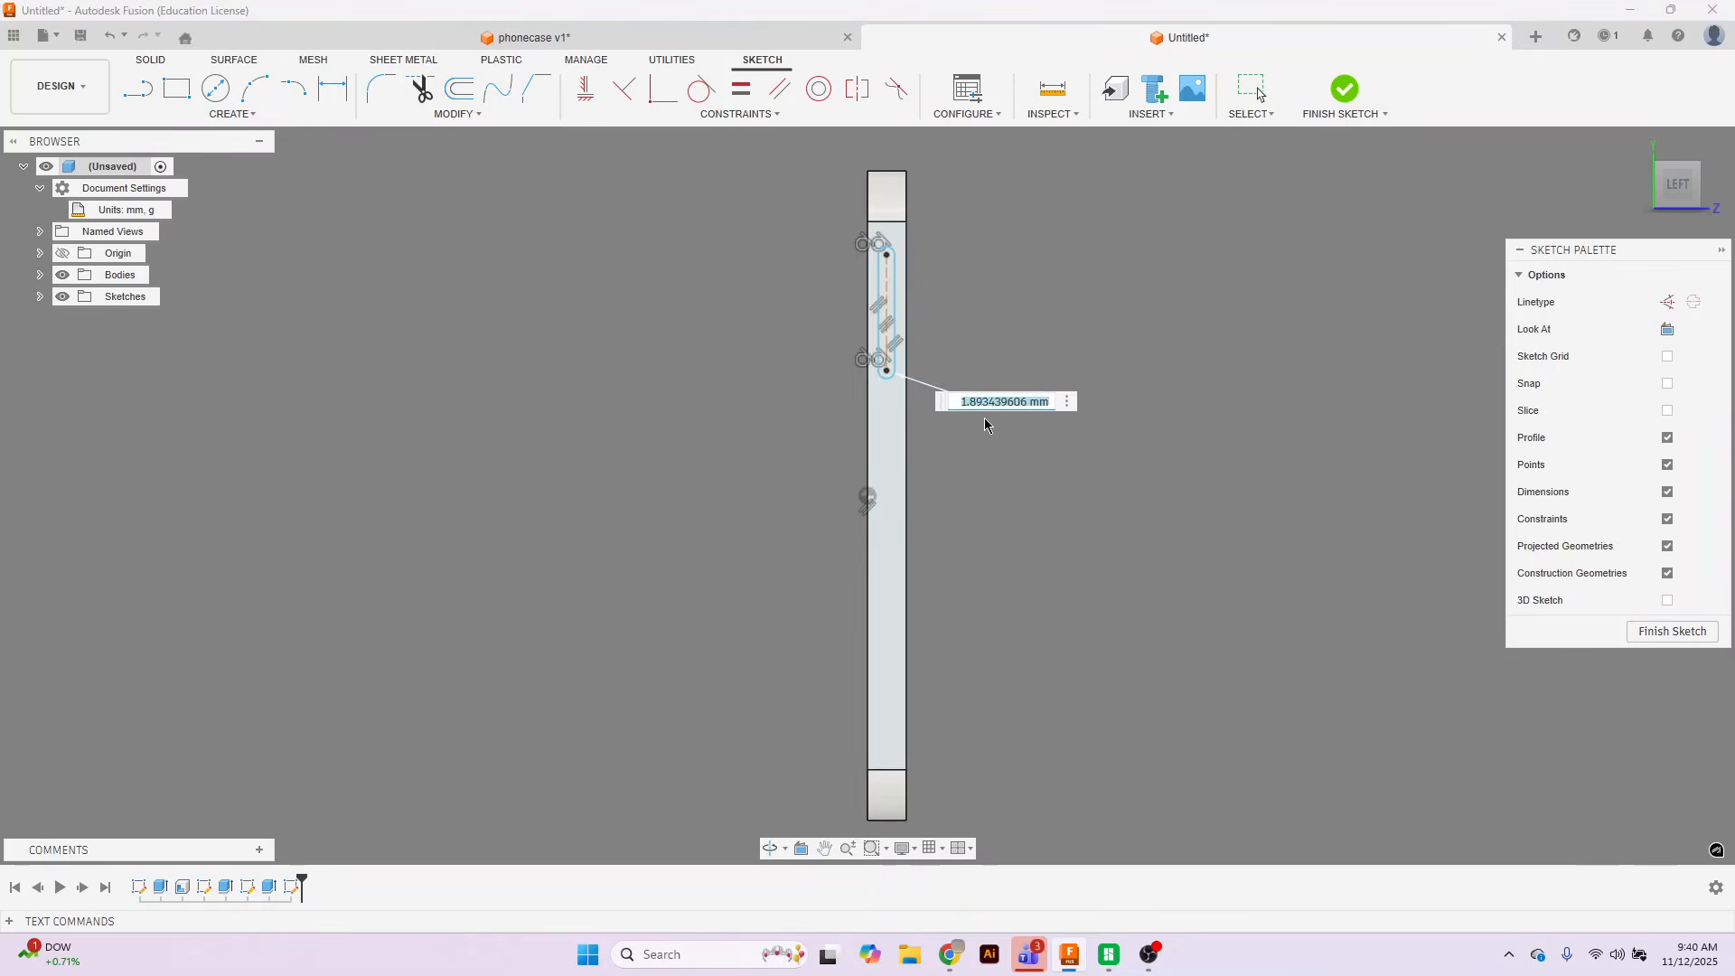
{"action": "type", "text": "2.5"}
{"action": "key", "text": "Return"}
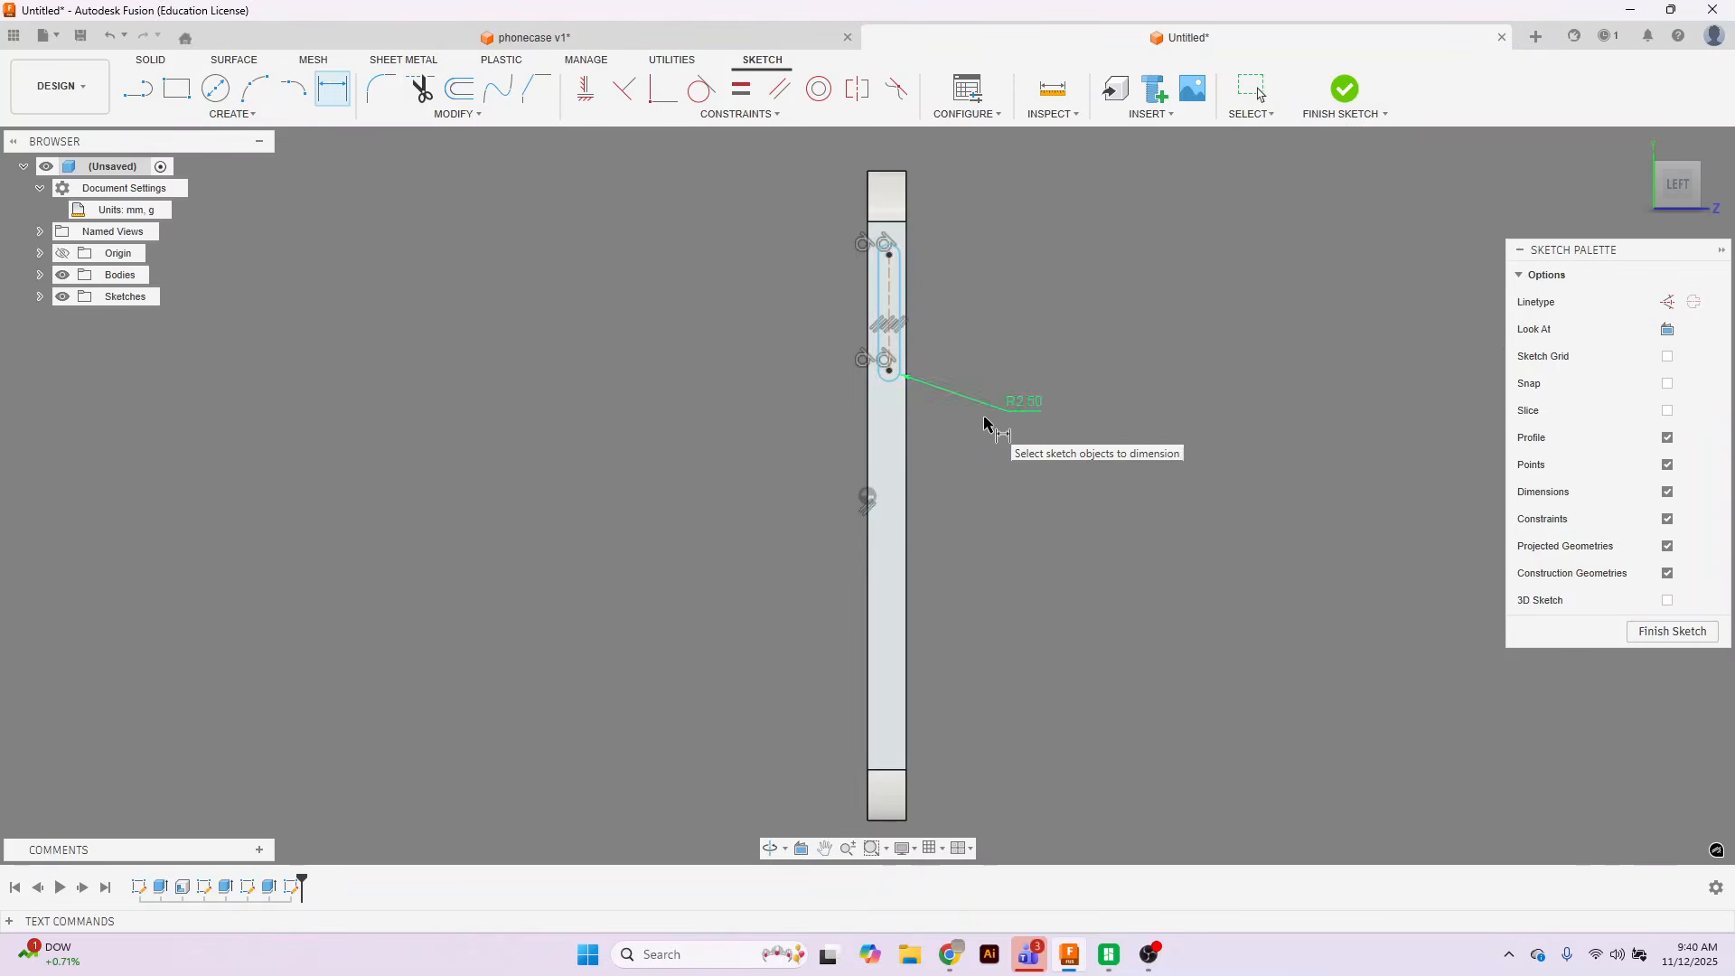
Change the left side slot's end arc radius to 2 mm.
{"action": "double_click", "coordinate": [1028, 406]}
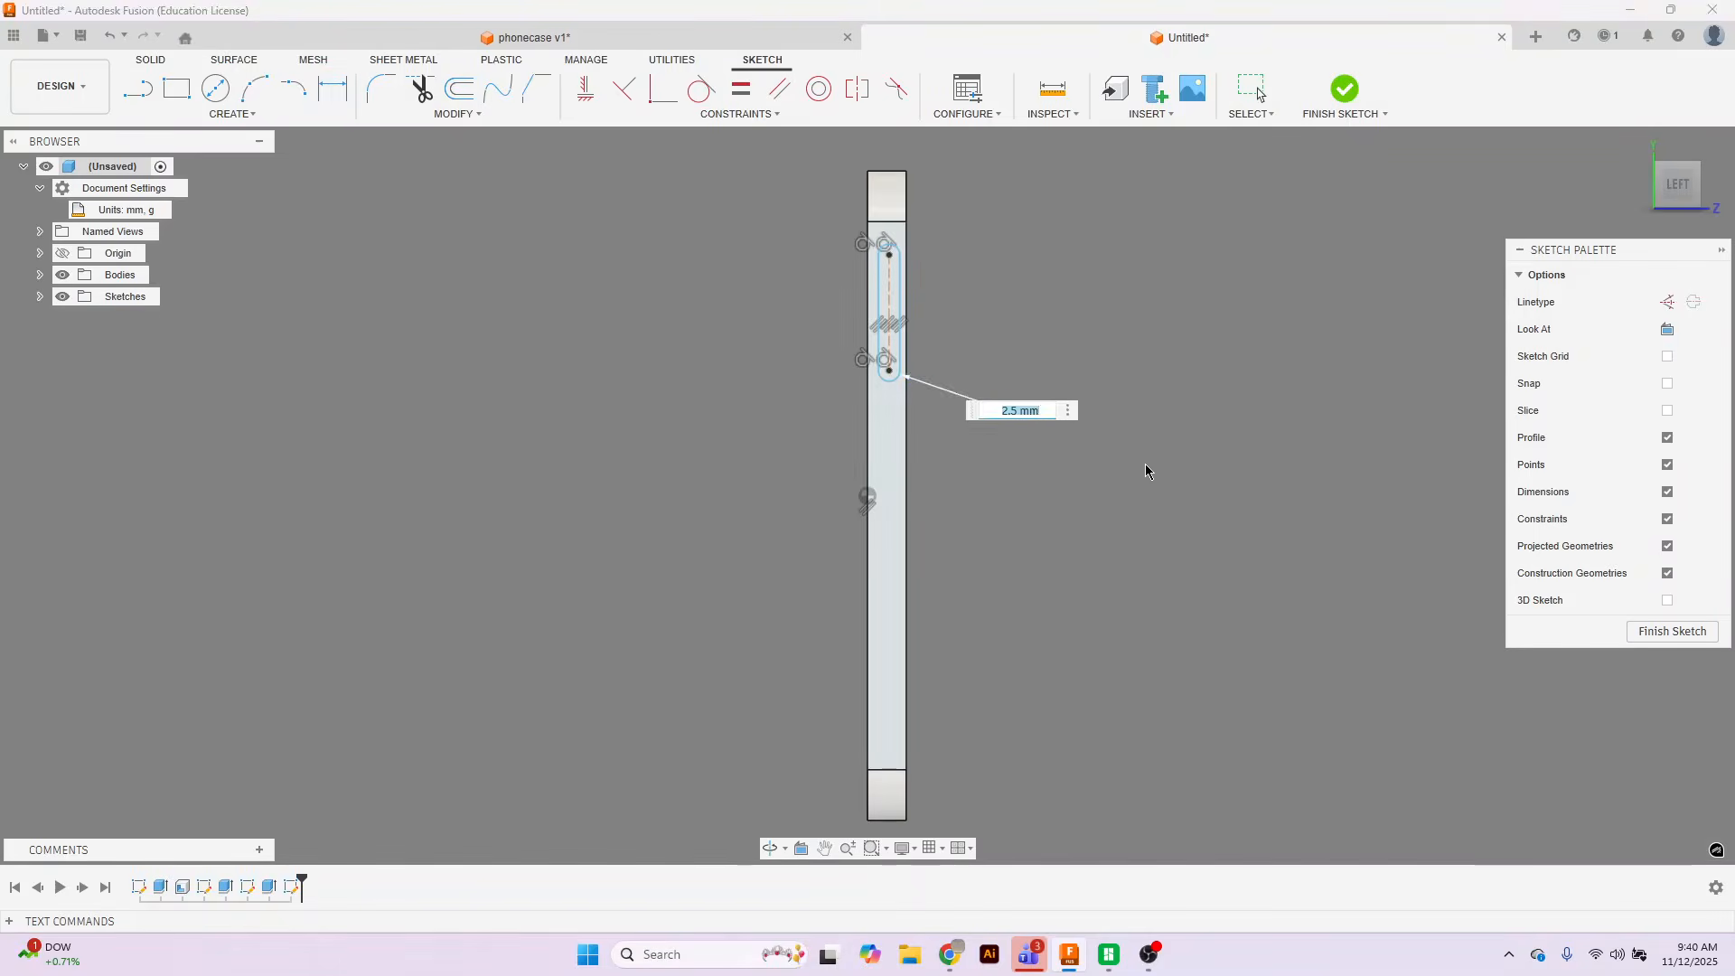
{"action": "type", "text": "2"}
{"action": "key", "text": "Return"}
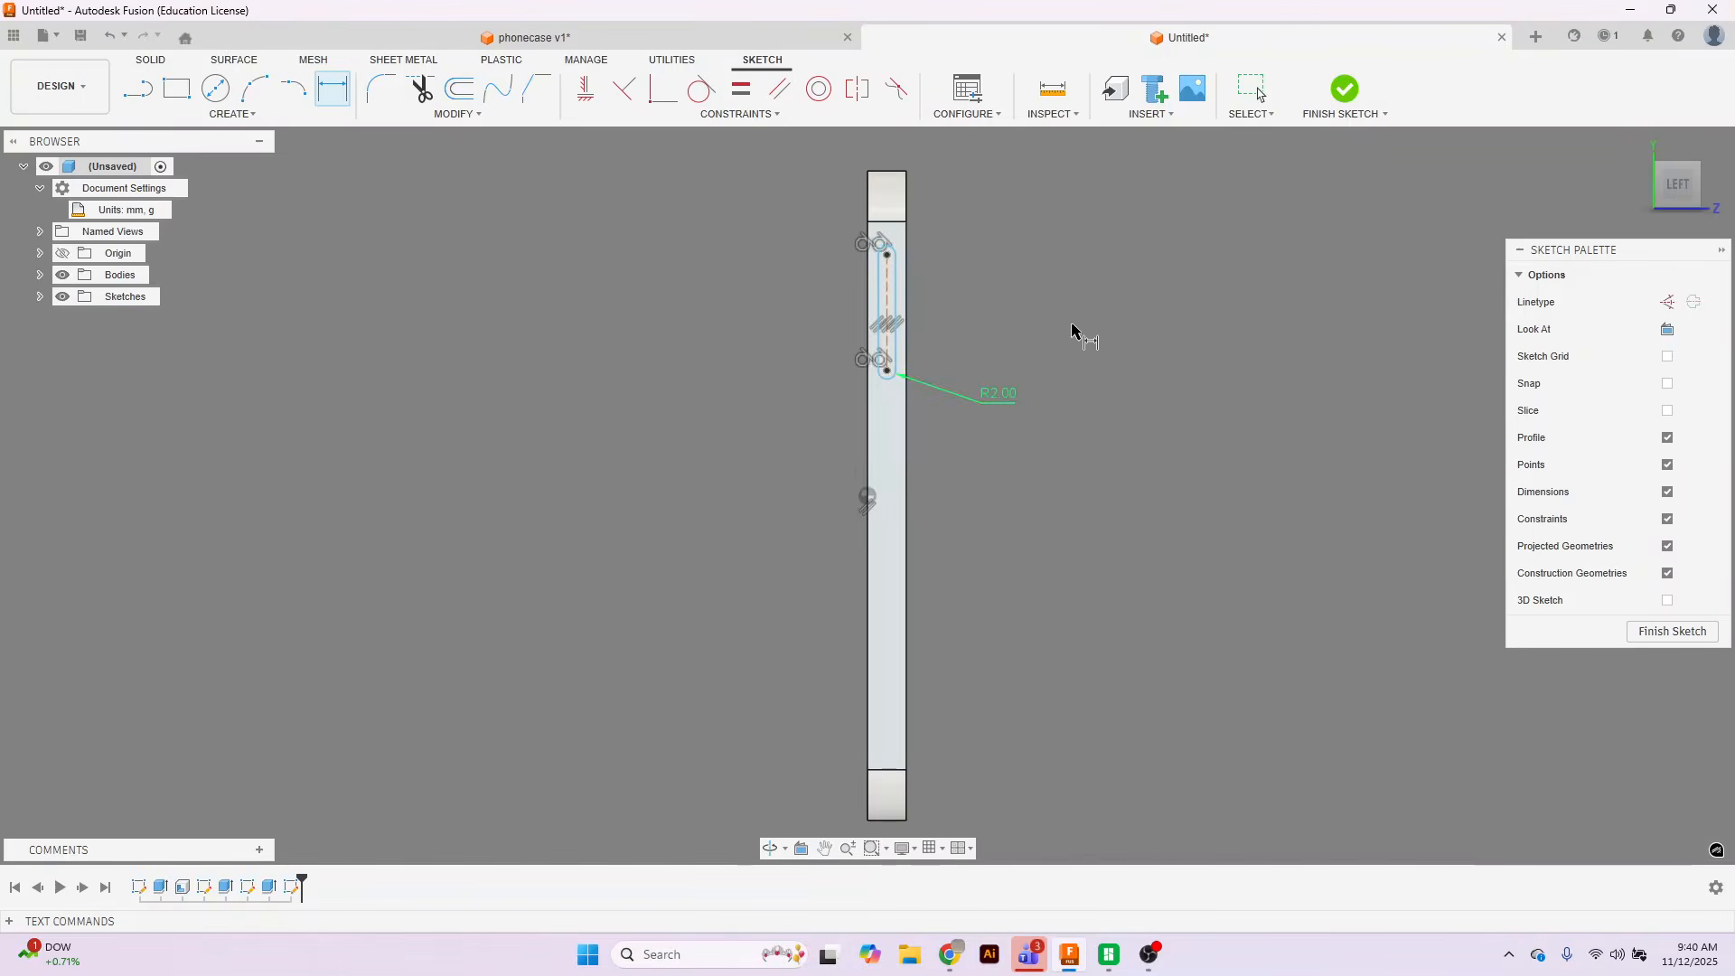
Dimension the left side slot's center-to-center length as 20 mm.
{"action": "scroll", "coordinate": [1072, 329], "scroll_direction": "up", "scroll_amount": 2}
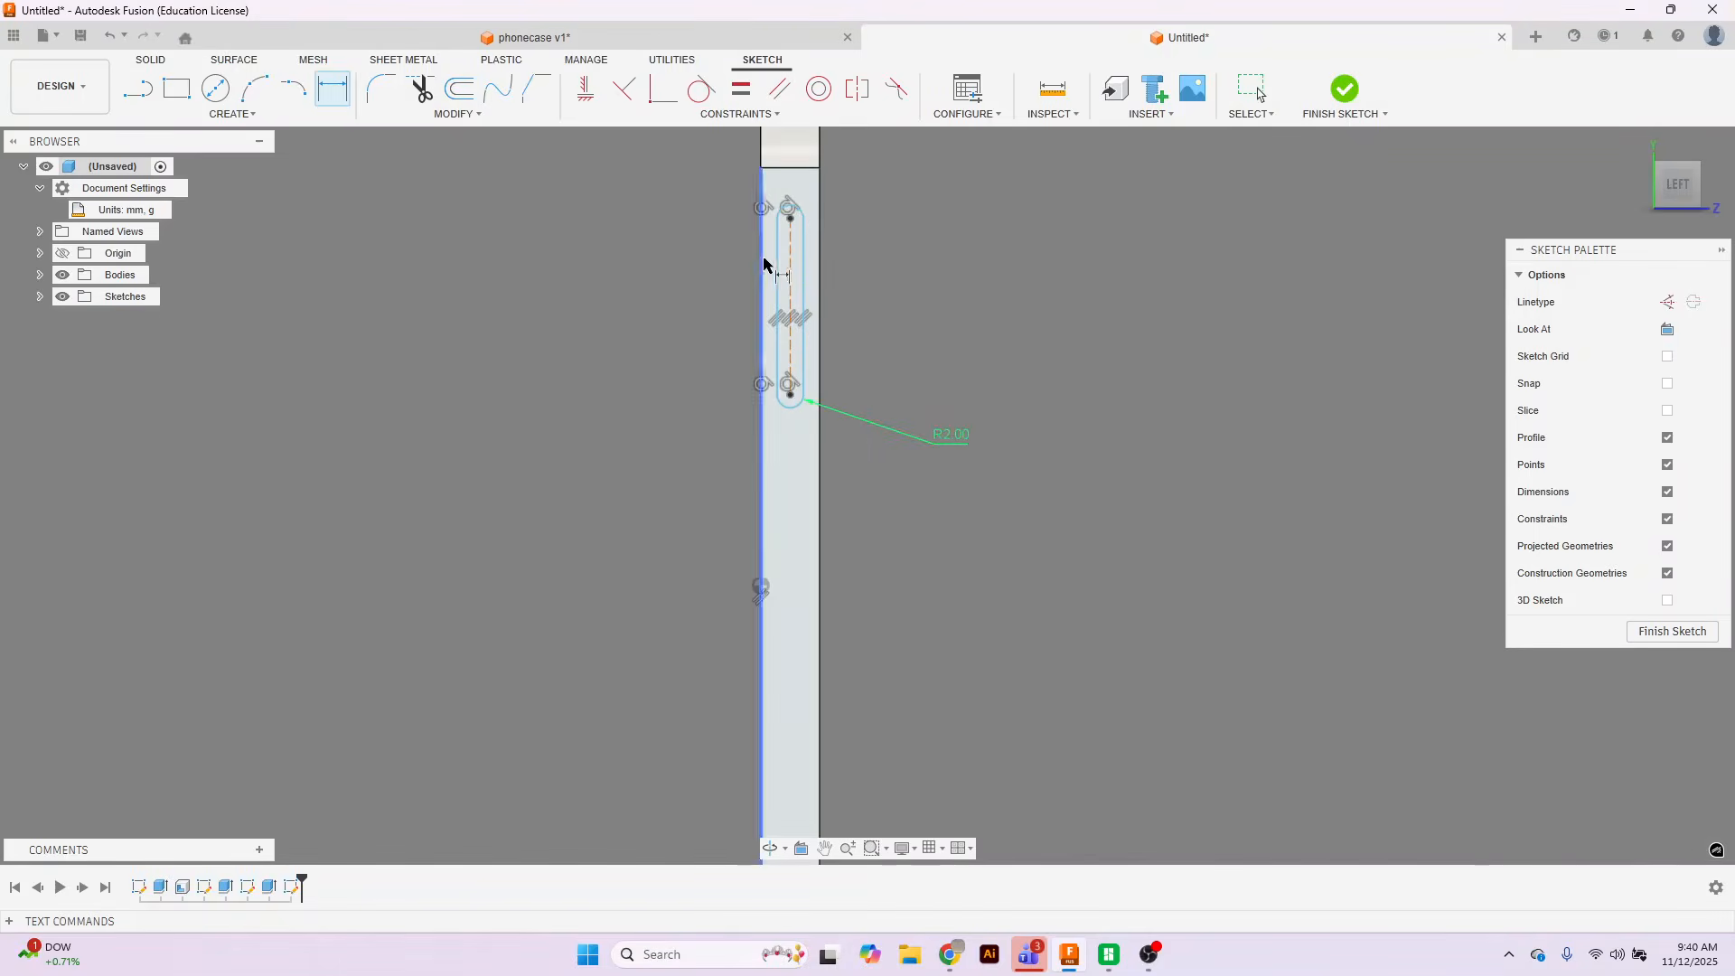
{"action": "left_click", "coordinate": [793, 280]}
{"action": "left_click", "coordinate": [935, 292]}
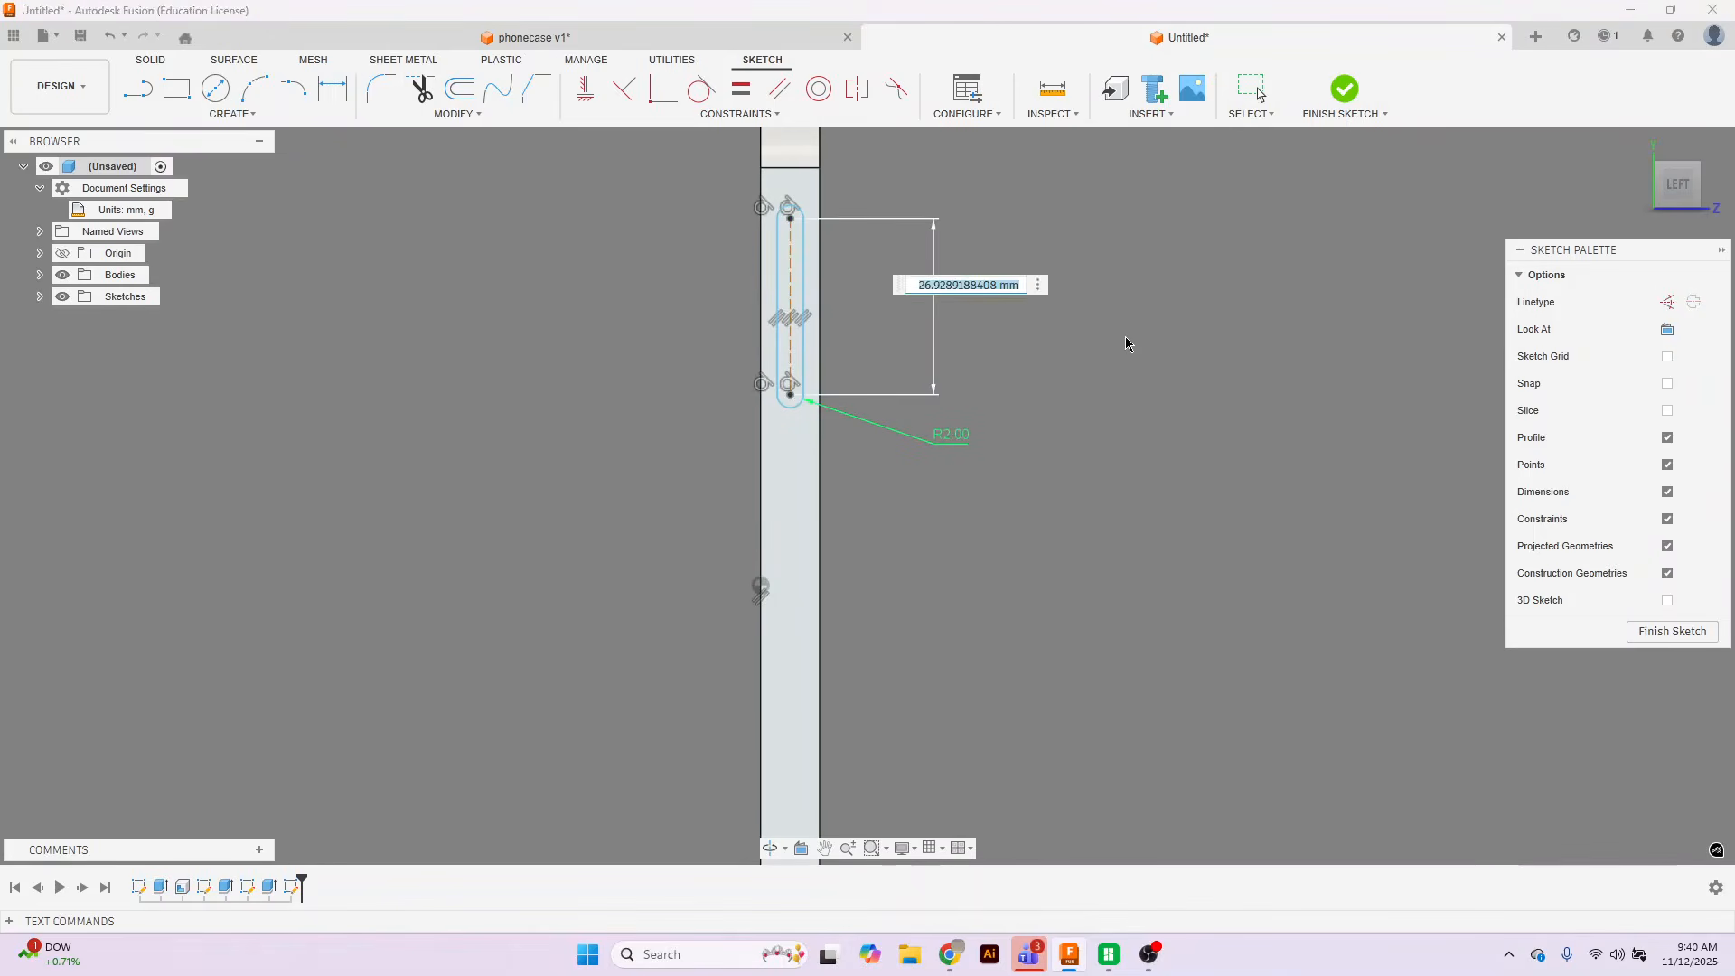
{"action": "type", "text": "20"}
{"action": "key", "text": "Return"}
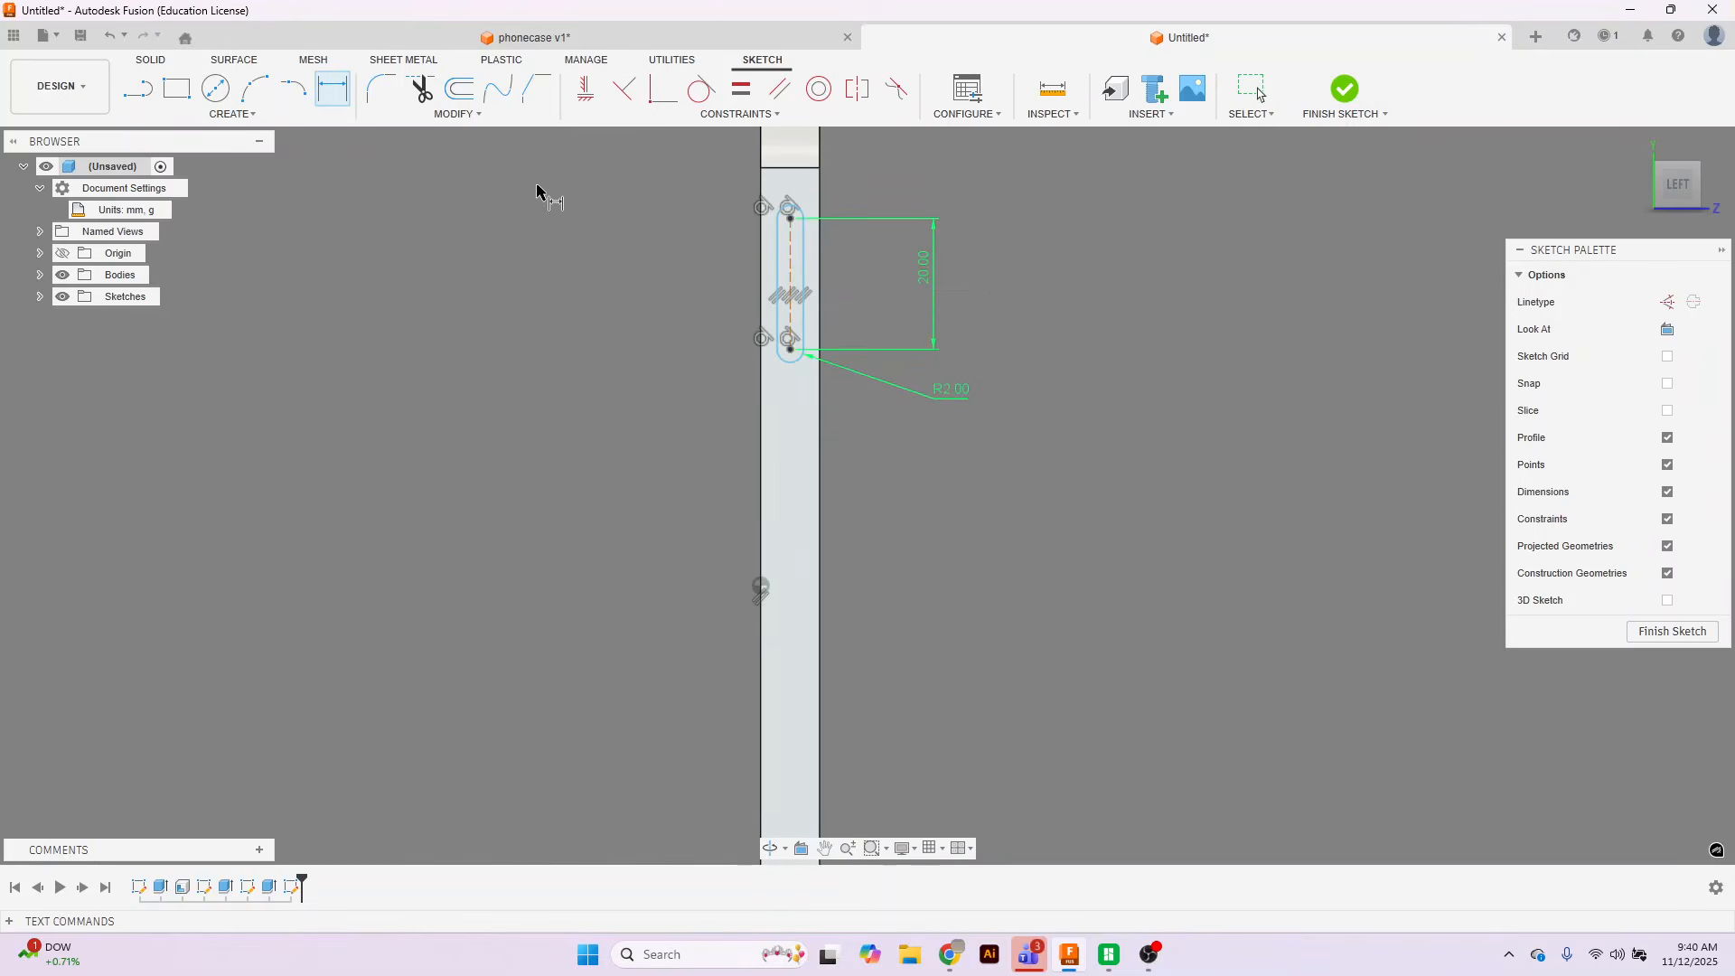
Draw a horizontal line across the left slot between the side face's two long edges and convert it to construction geometry.
{"action": "key", "text": "l"}
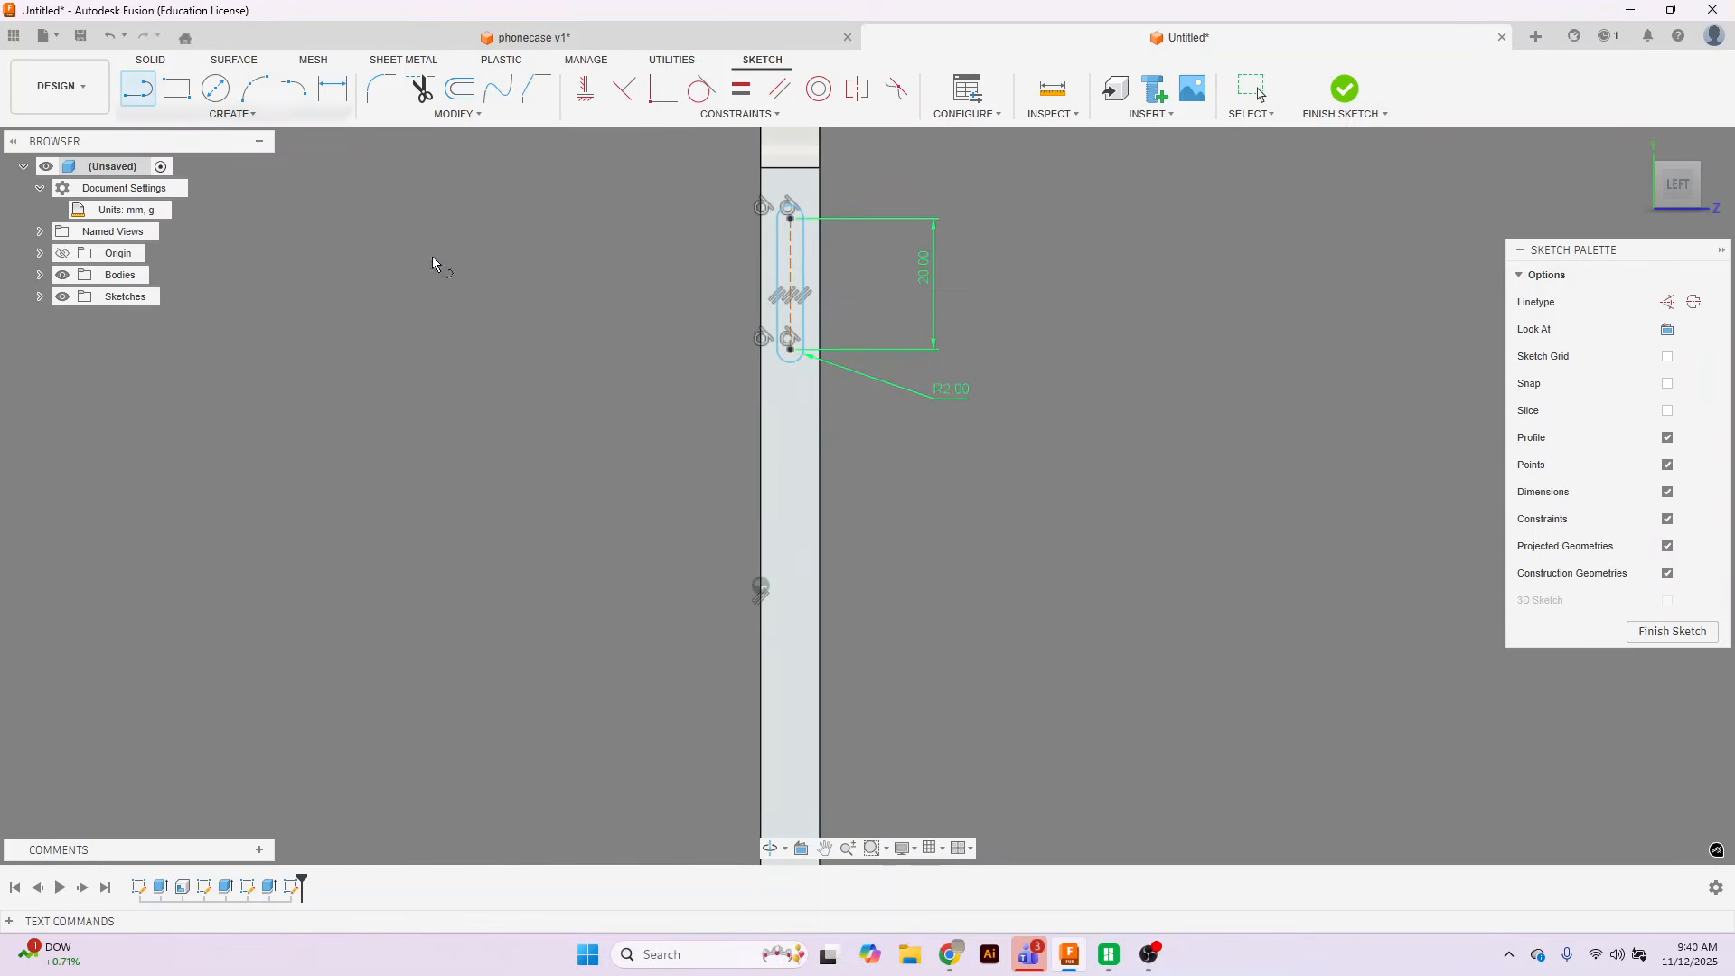
{"action": "left_click", "coordinate": [762, 274]}
{"action": "double_click", "coordinate": [819, 273]}
{"action": "key", "text": "Escape"}
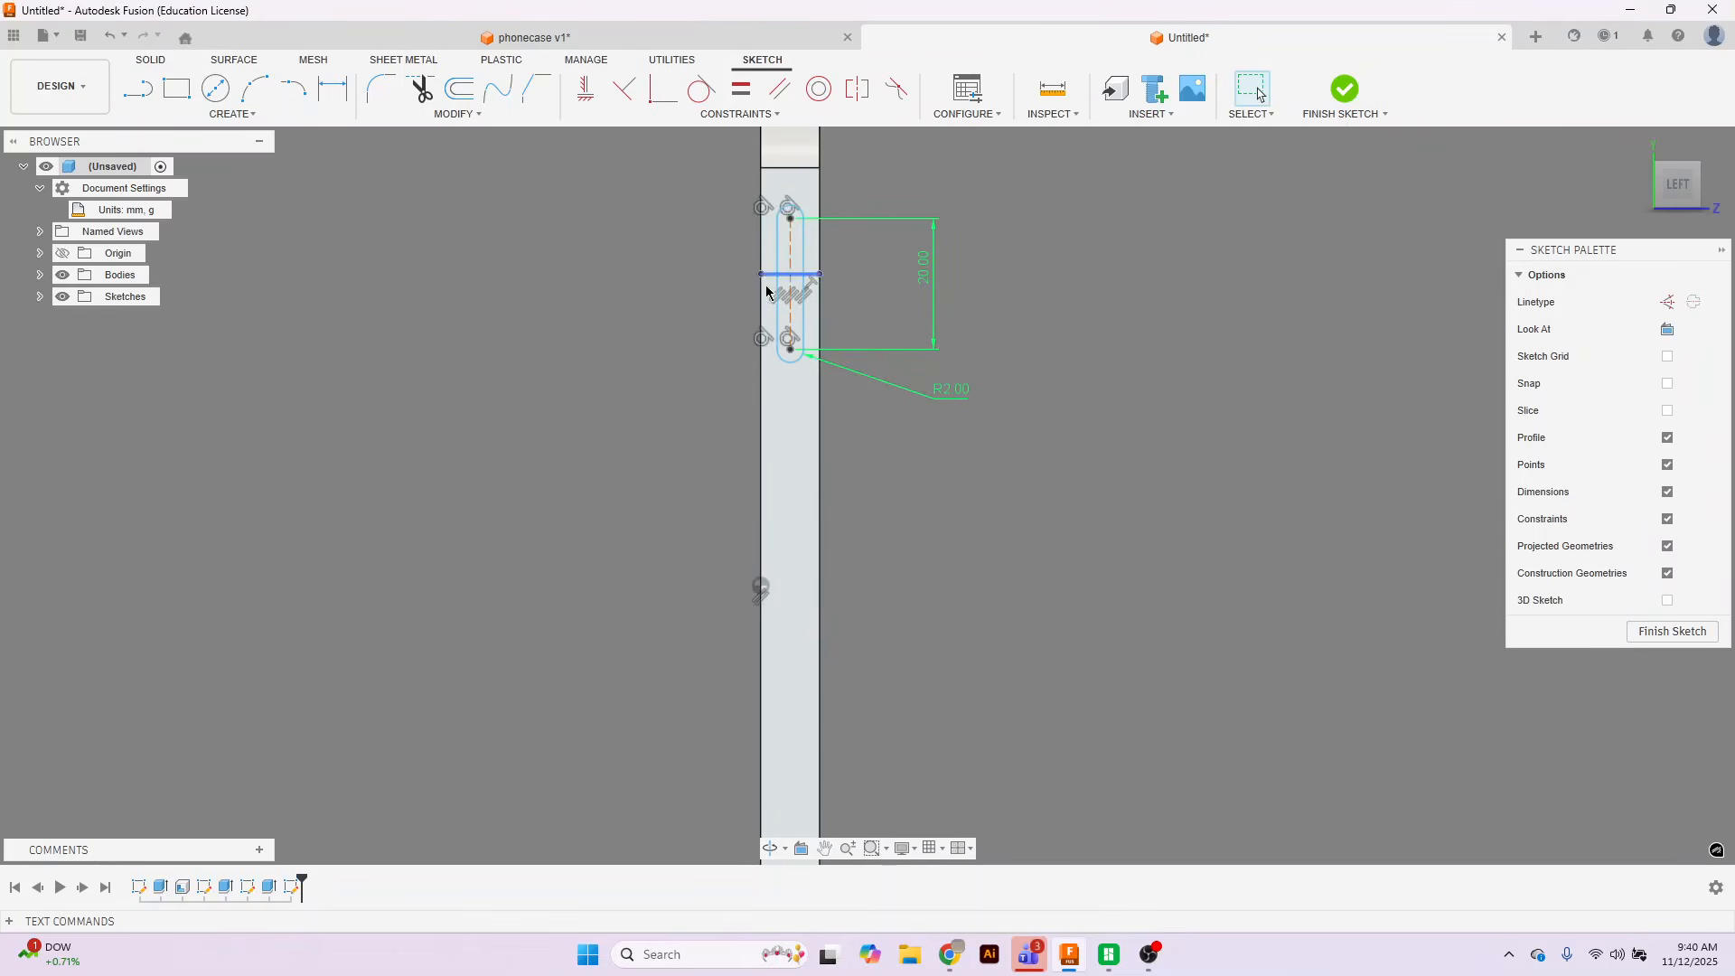
{"action": "left_click", "coordinate": [773, 275]}
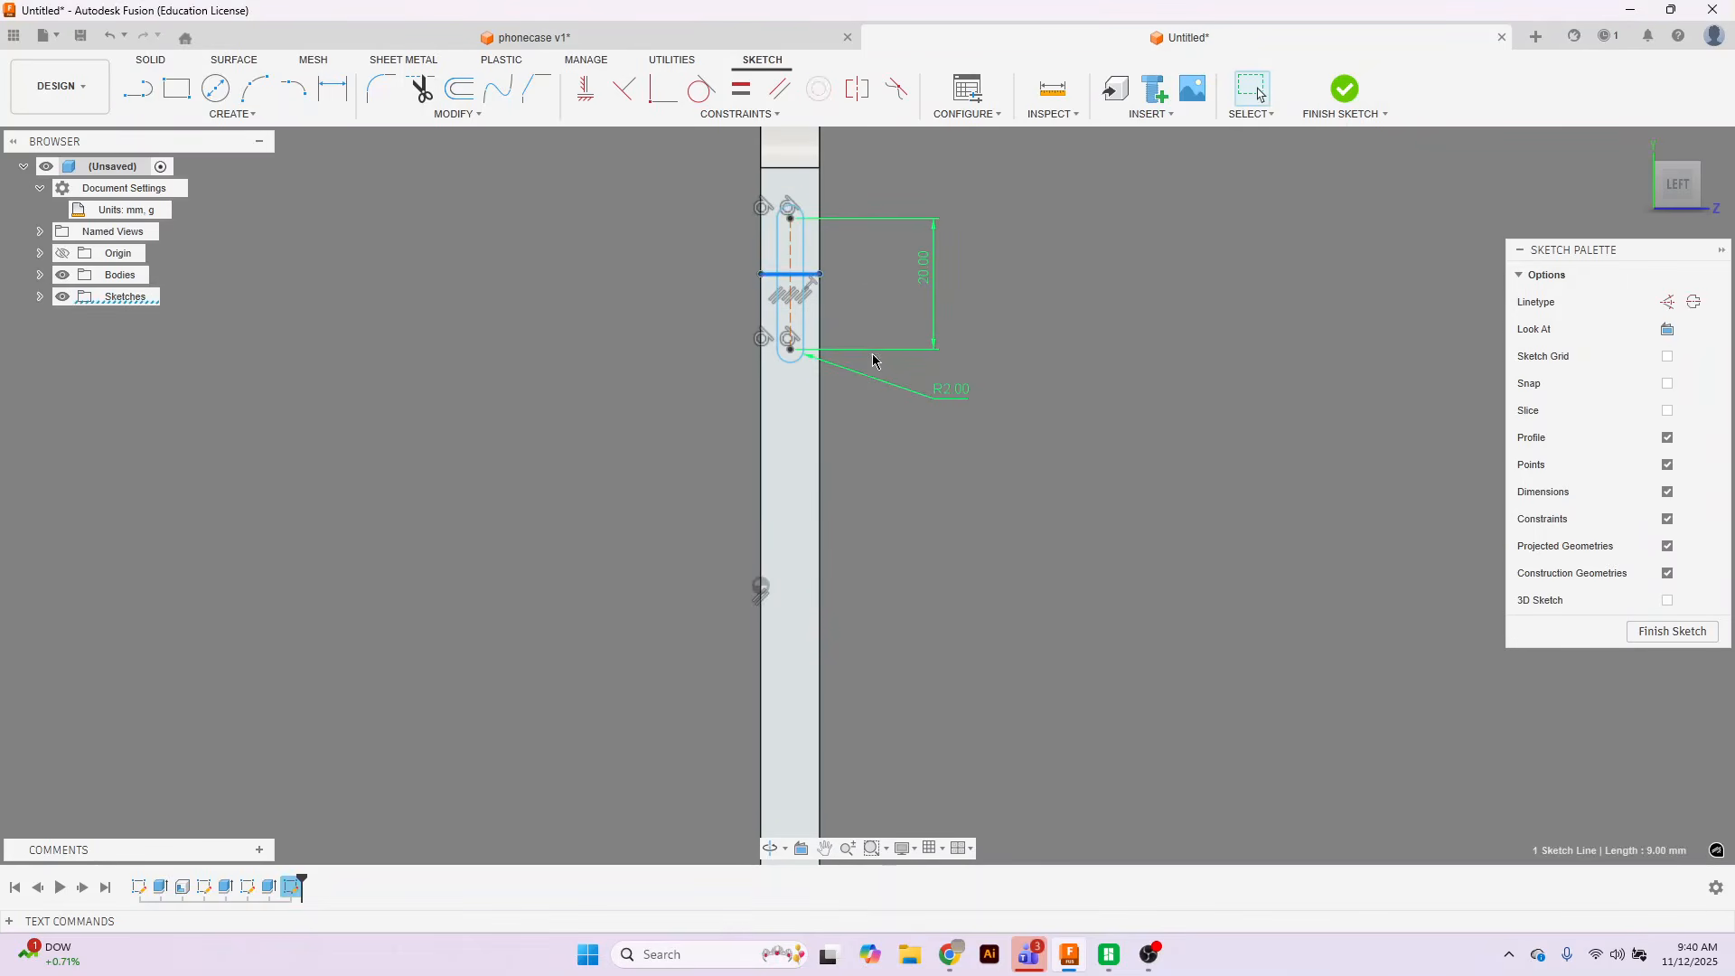
{"action": "key", "text": "x"}
{"action": "left_click", "coordinate": [1093, 291]}
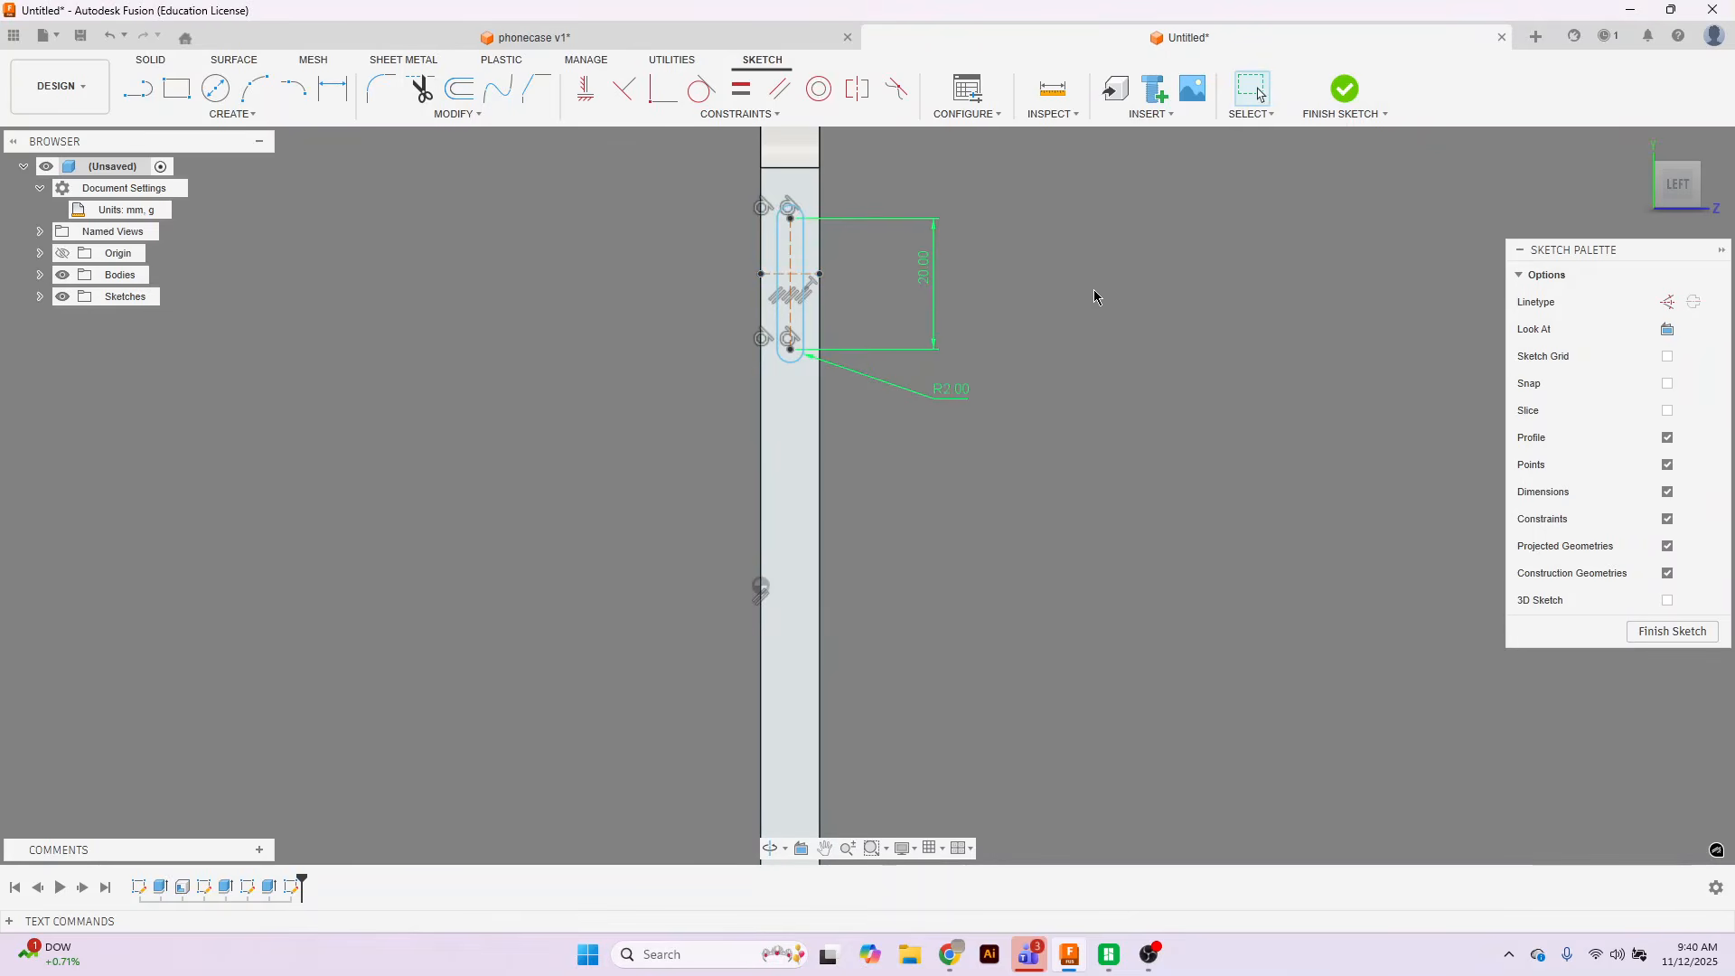
Apply a Midpoint constraint between the horizontal construction line and the left slot's centerline.
{"action": "left_click", "coordinate": [739, 113]}
{"action": "left_click", "coordinate": [635, 295]}
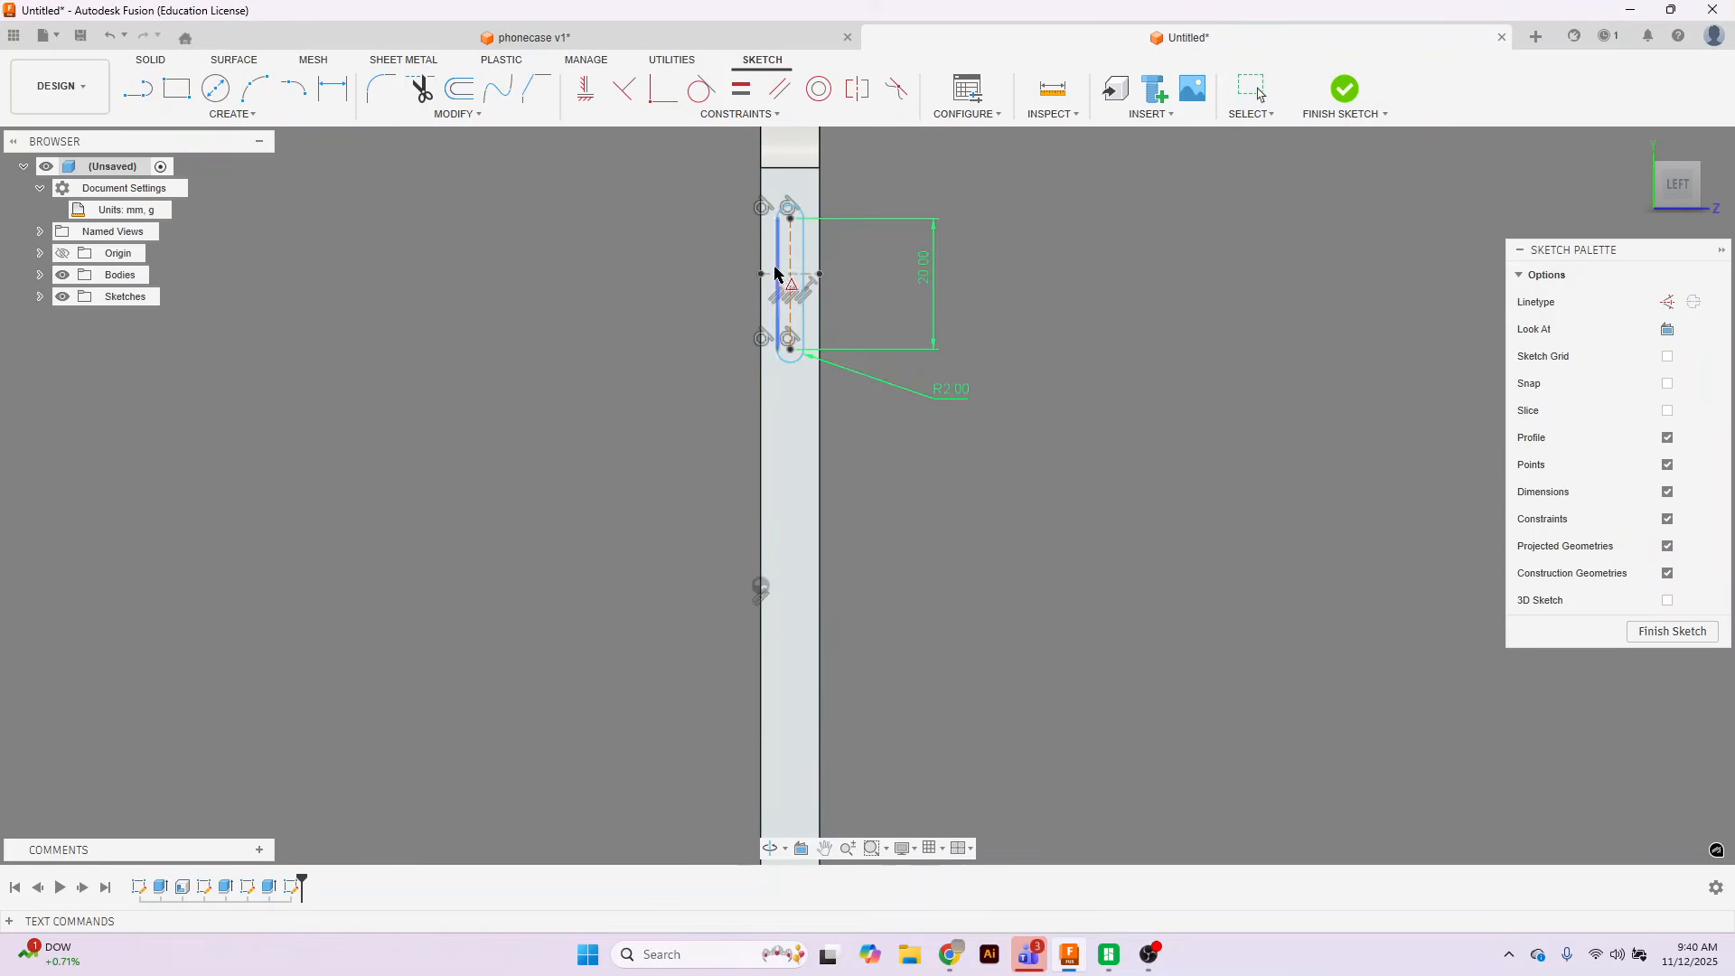
{"action": "left_click", "coordinate": [785, 274]}
{"action": "left_click", "coordinate": [789, 253]}
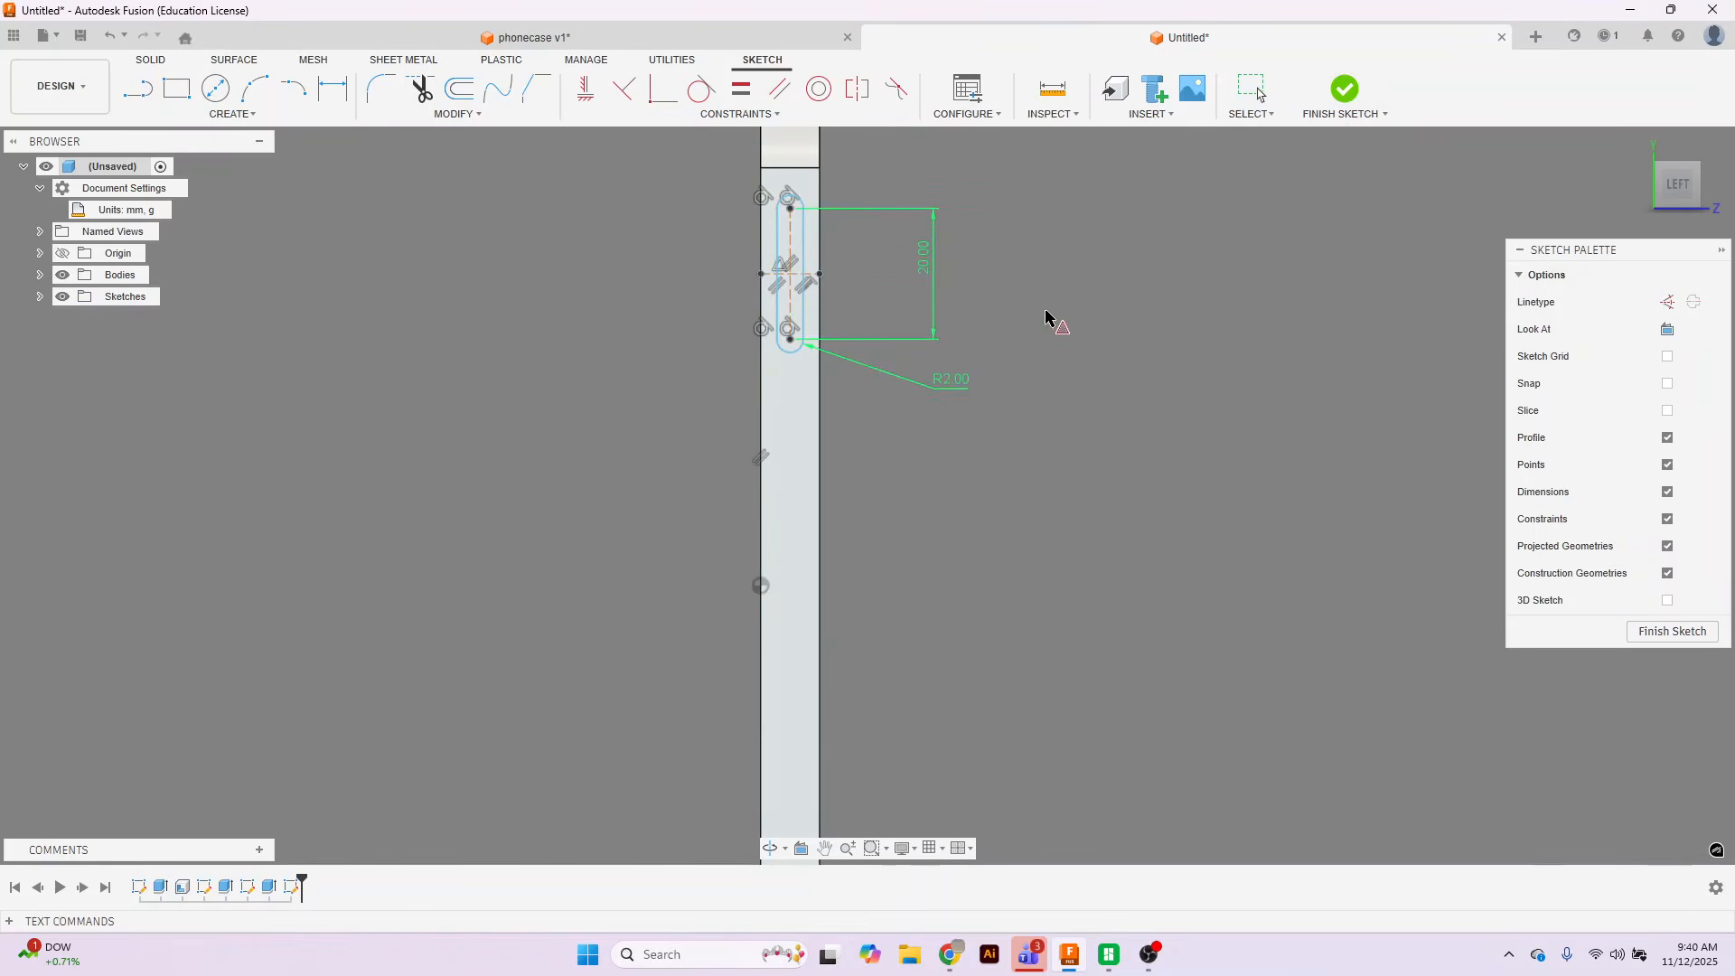
Dimension the construction line 20 mm from the left side face's upper edge and finish the sketch.
{"action": "key", "text": "d"}
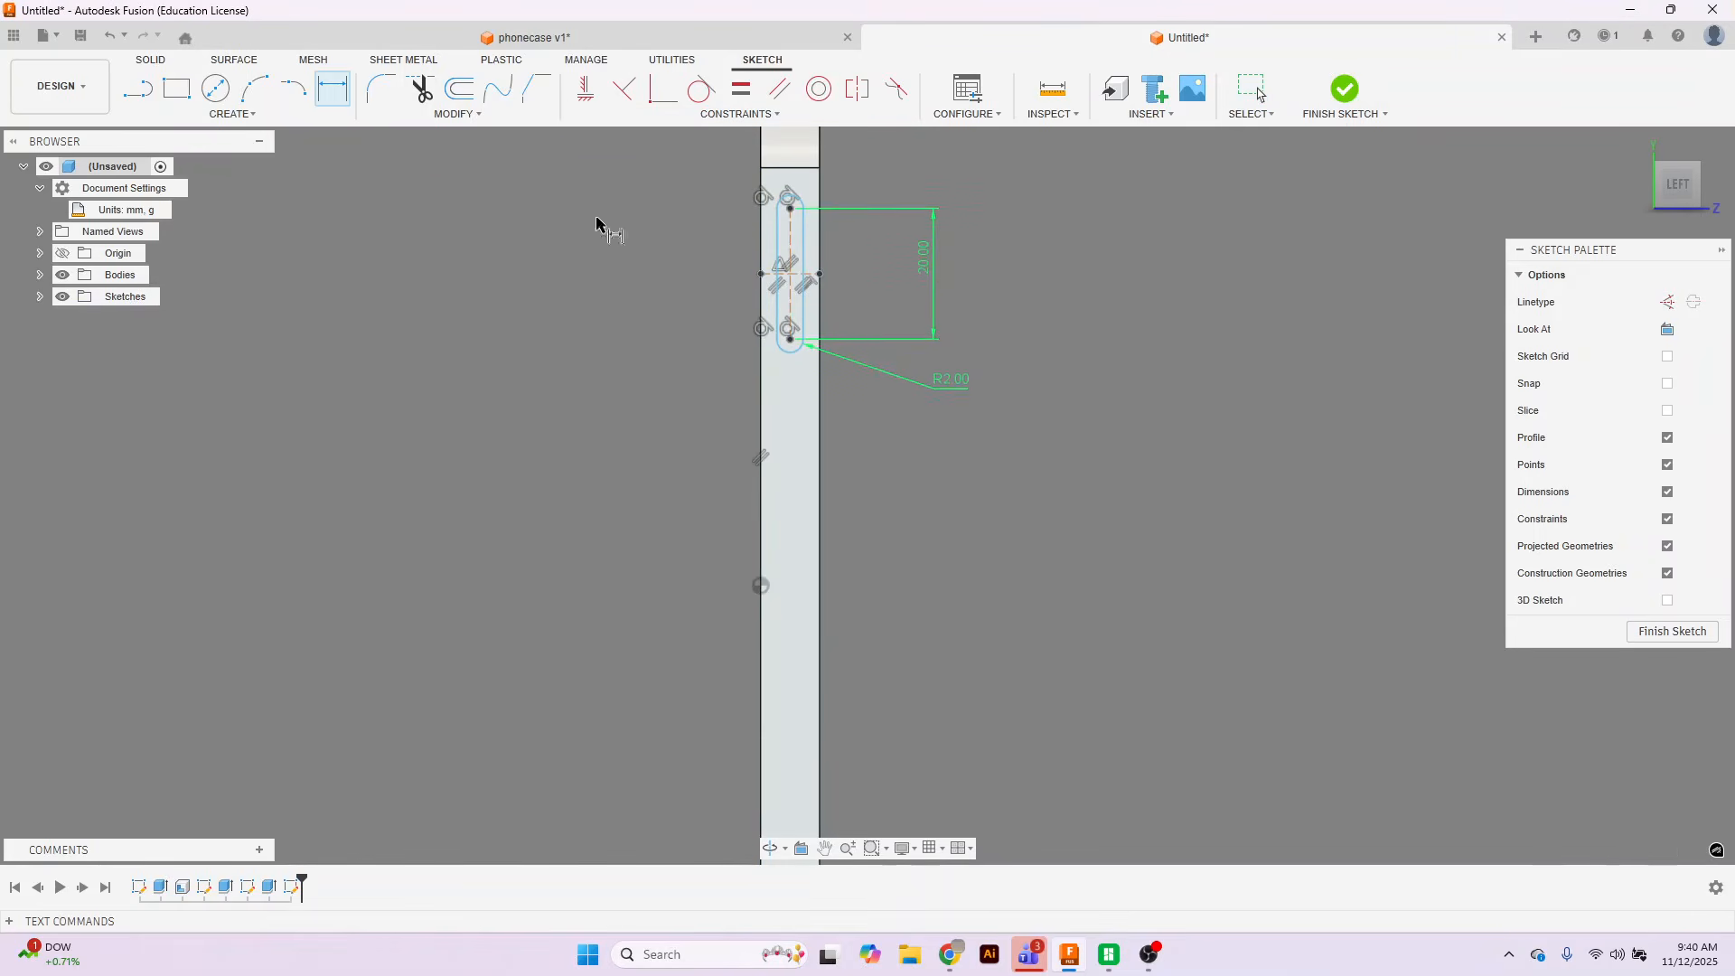
{"action": "left_click", "coordinate": [770, 276]}
{"action": "left_click", "coordinate": [789, 169]}
{"action": "left_click", "coordinate": [610, 206]}
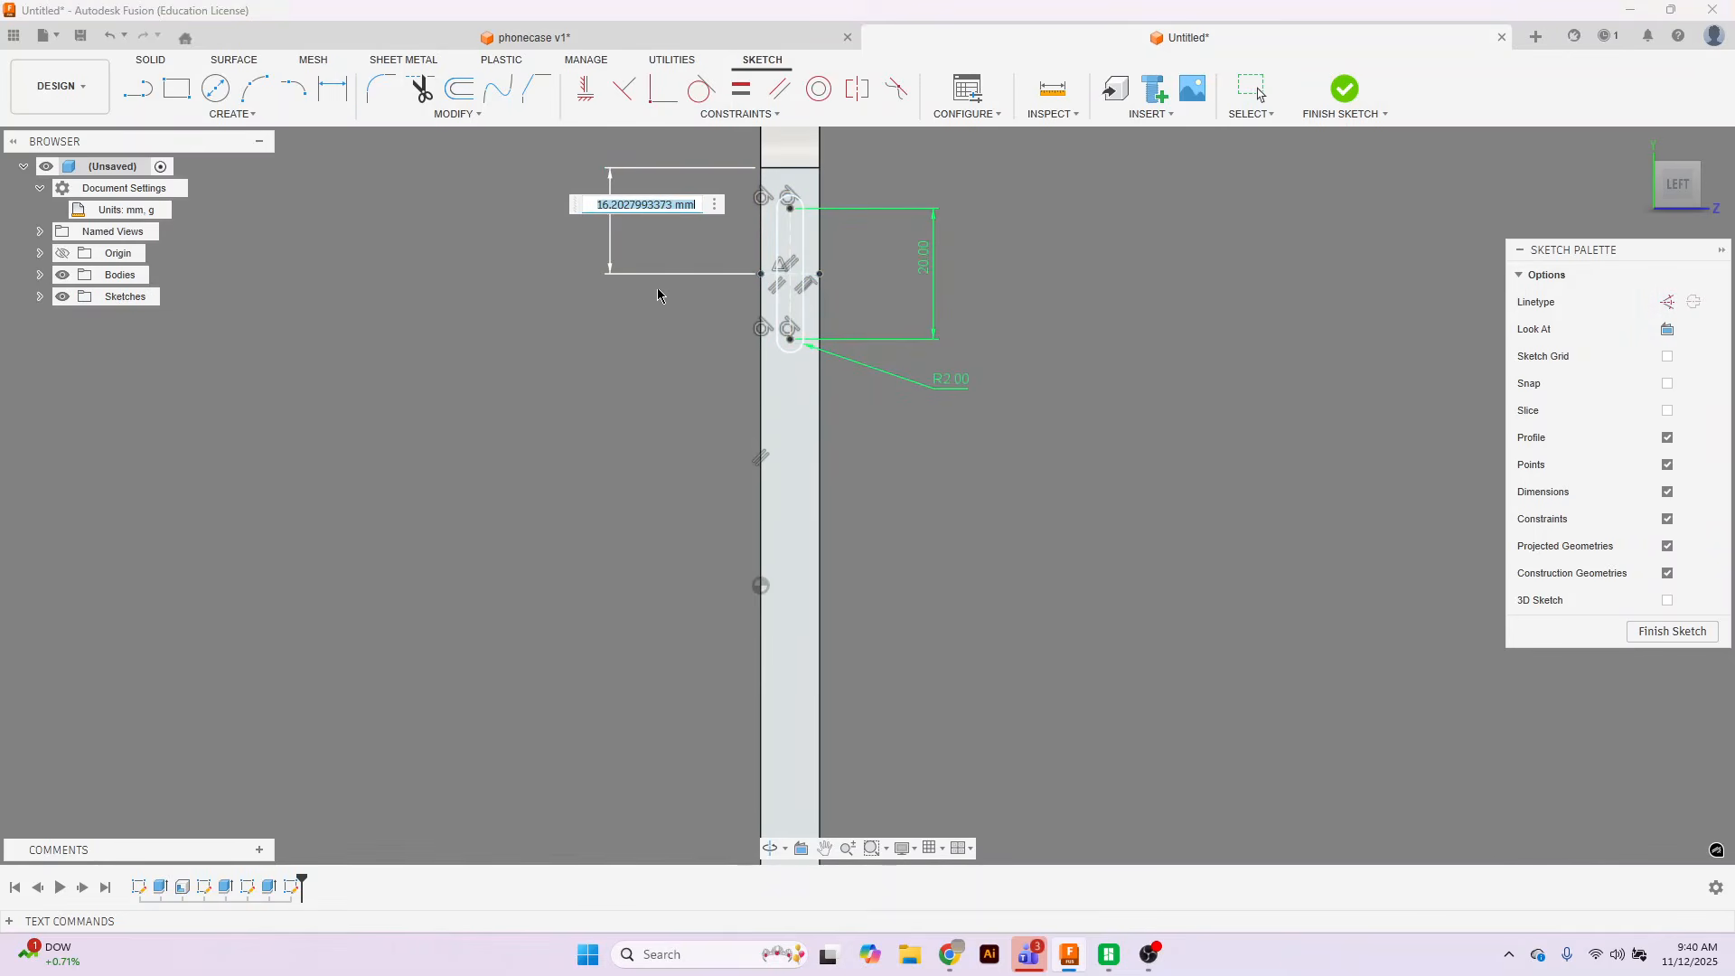
{"action": "type", "text": "20"}
{"action": "key", "text": "Return"}
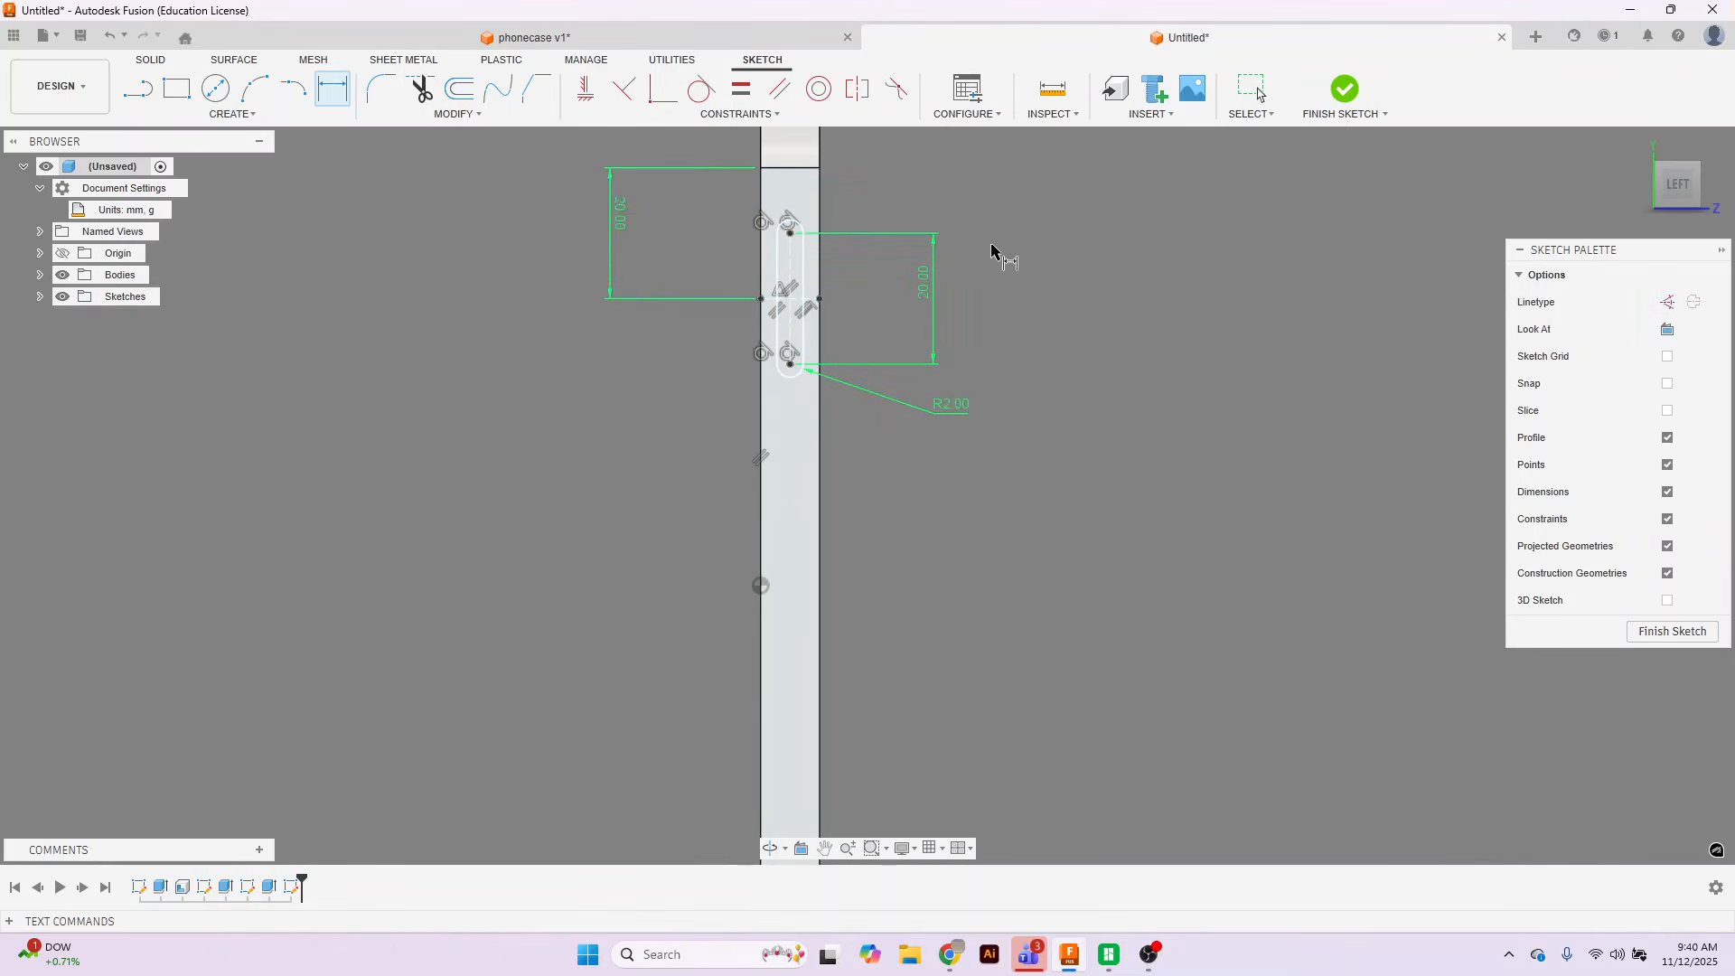
{"action": "left_click", "coordinate": [1342, 93]}
Extrude the left side slot profile by -1.8 mm to cut it through the case wall.
{"action": "left_click", "coordinate": [1672, 190]}
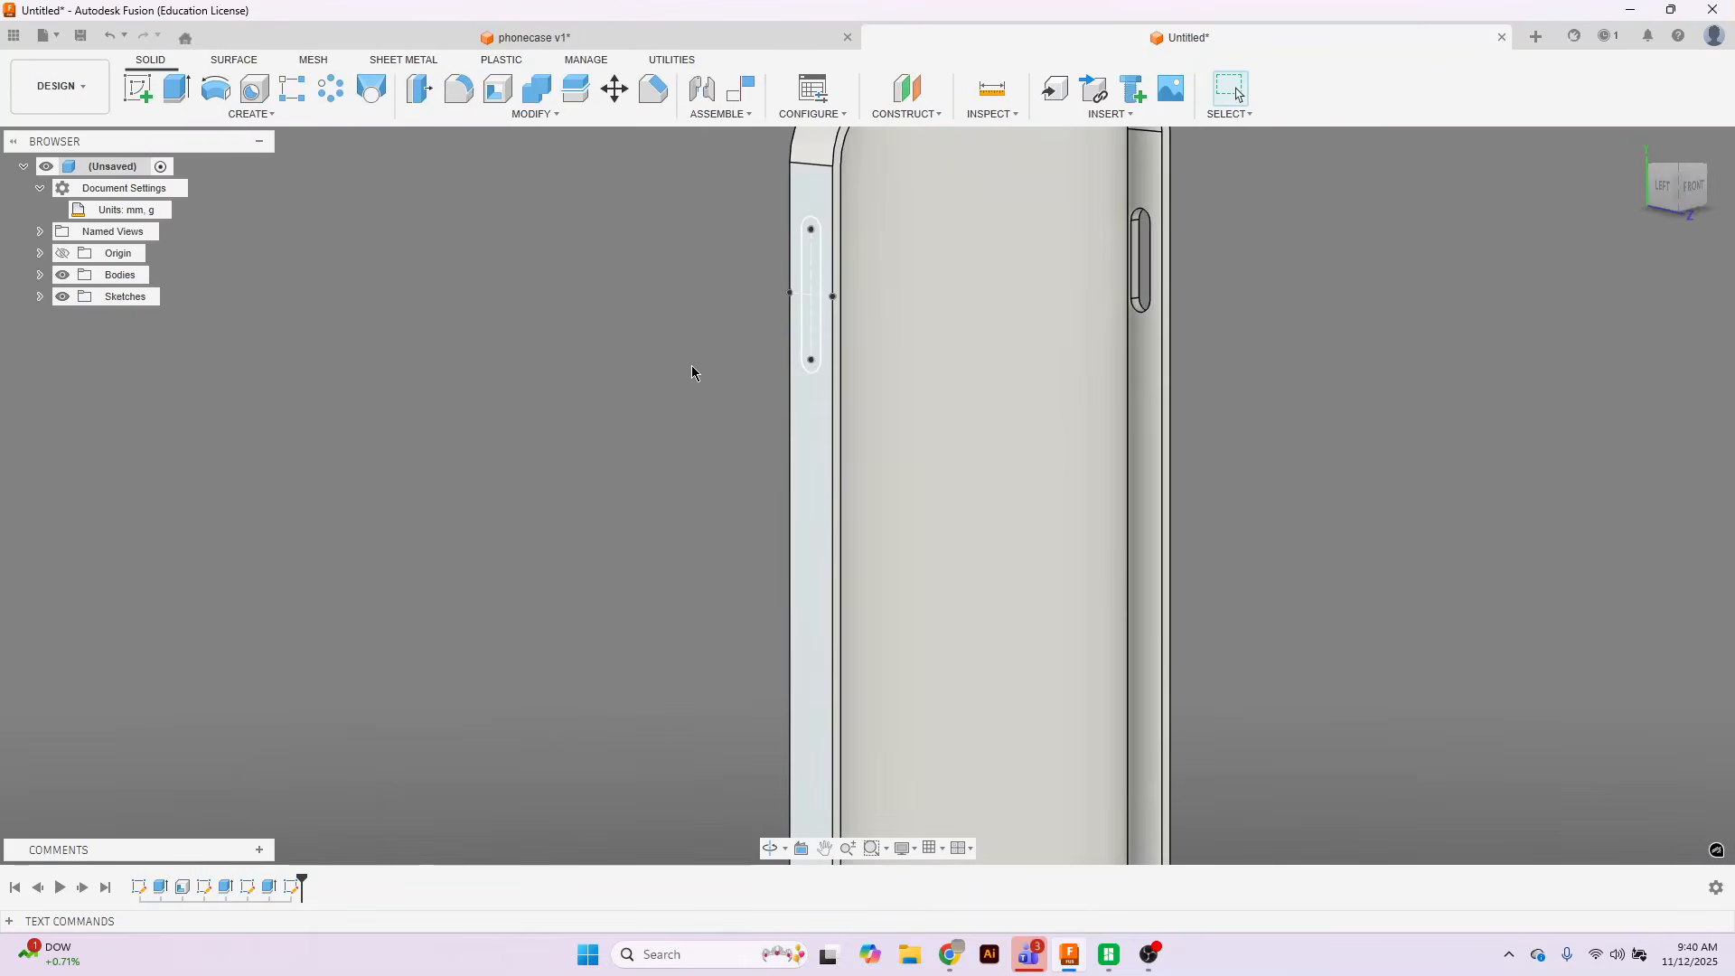
{"action": "left_click", "coordinate": [176, 87]}
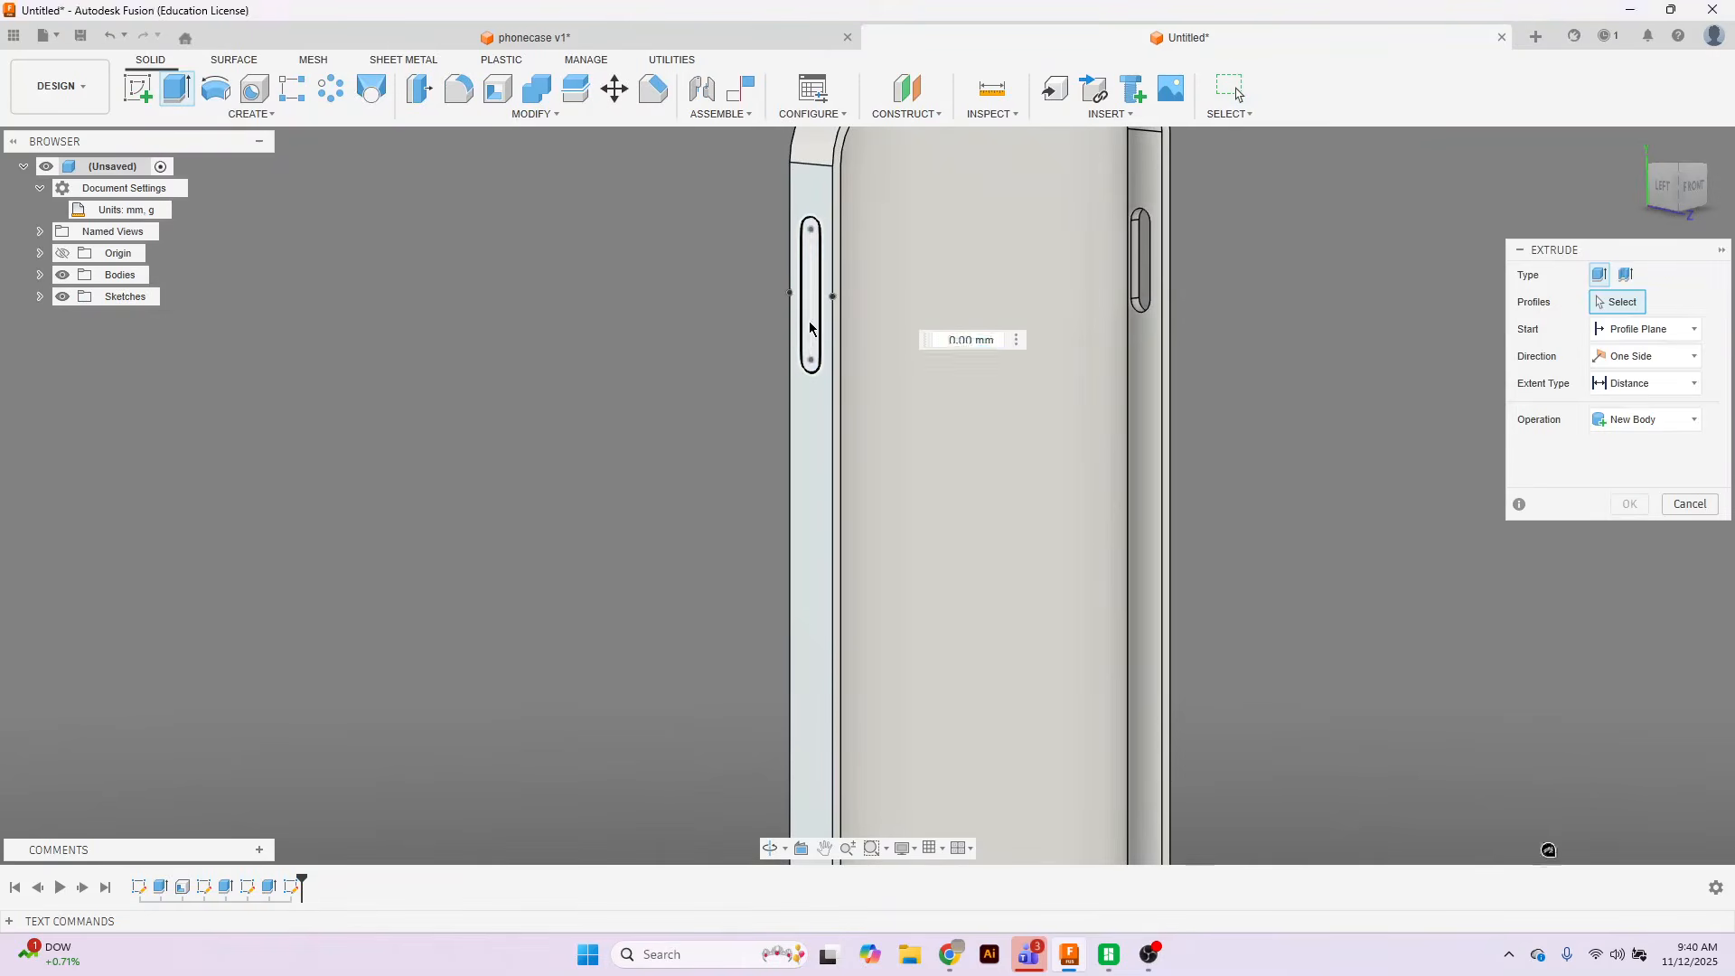
{"action": "type", "text": "-"}
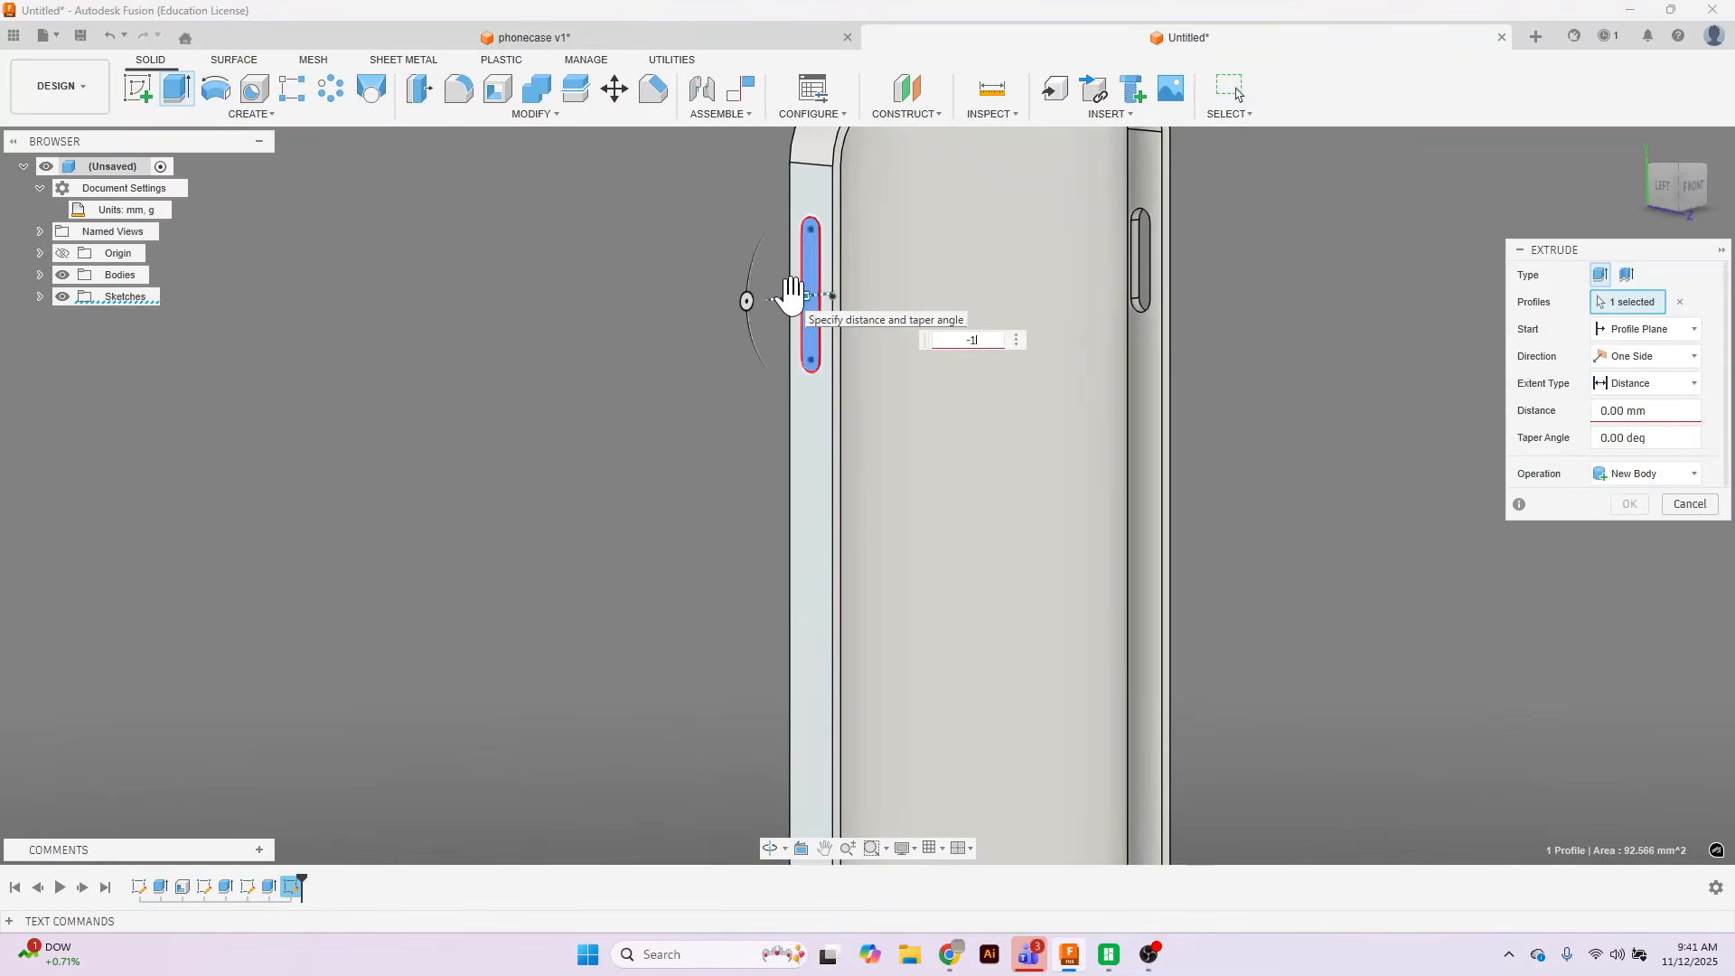
{"action": "type", "text": "1.8"}
{"action": "key", "text": "Return"}
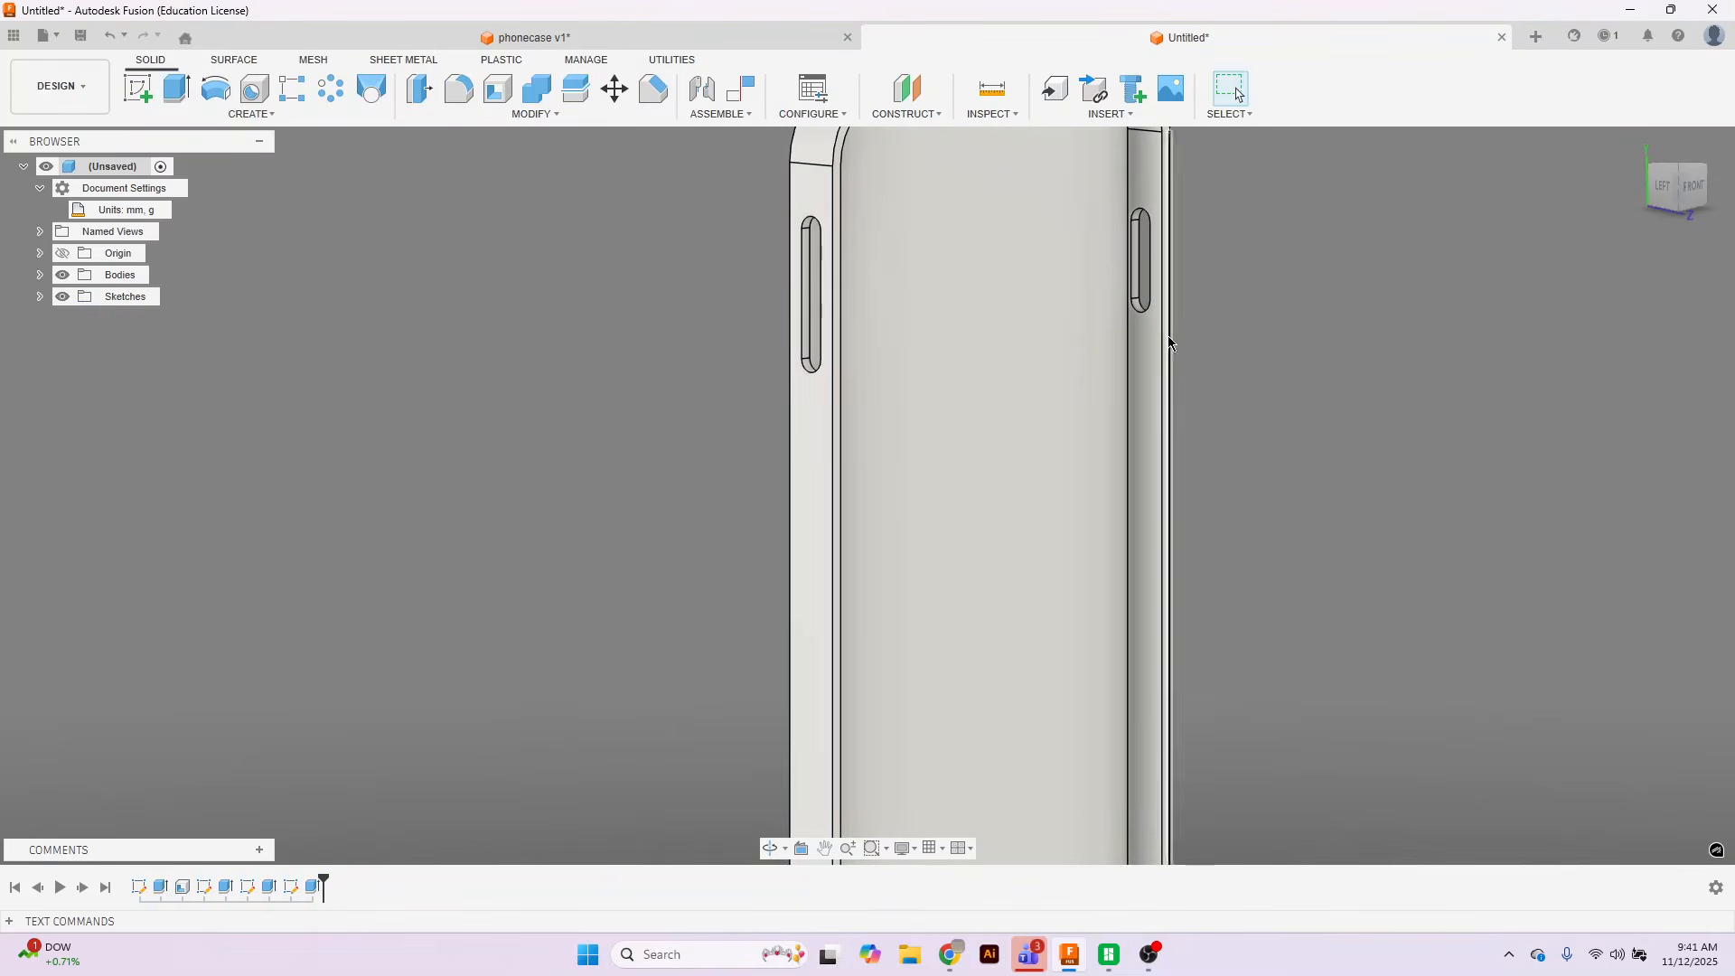
Examine the button slots on both sides of the case from the front and from slightly angled views.
{"action": "left_click", "coordinate": [1696, 196]}
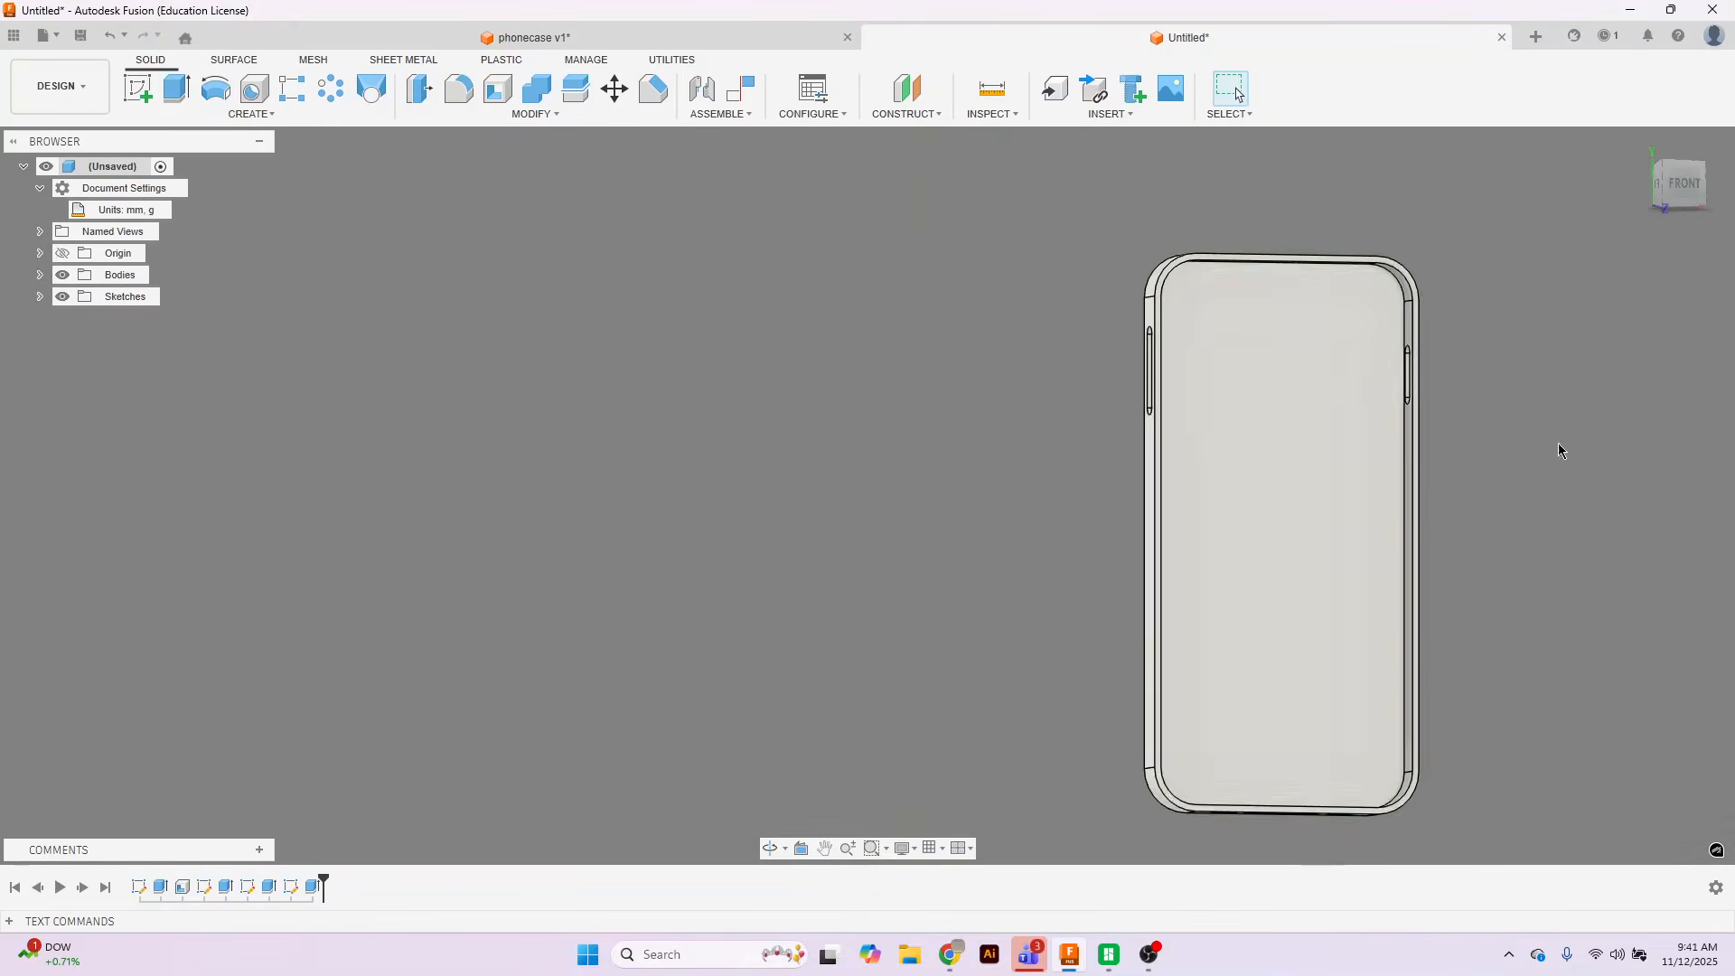
{"action": "mouse_move", "coordinate": [1703, 181]}
{"action": "left_mouse_down"}
{"action": "mouse_move", "coordinate": [1688, 143]}
{"action": "mouse_move", "coordinate": [1634, 132]}
{"action": "mouse_move", "coordinate": [1643, 180]}
{"action": "left_mouse_up"}
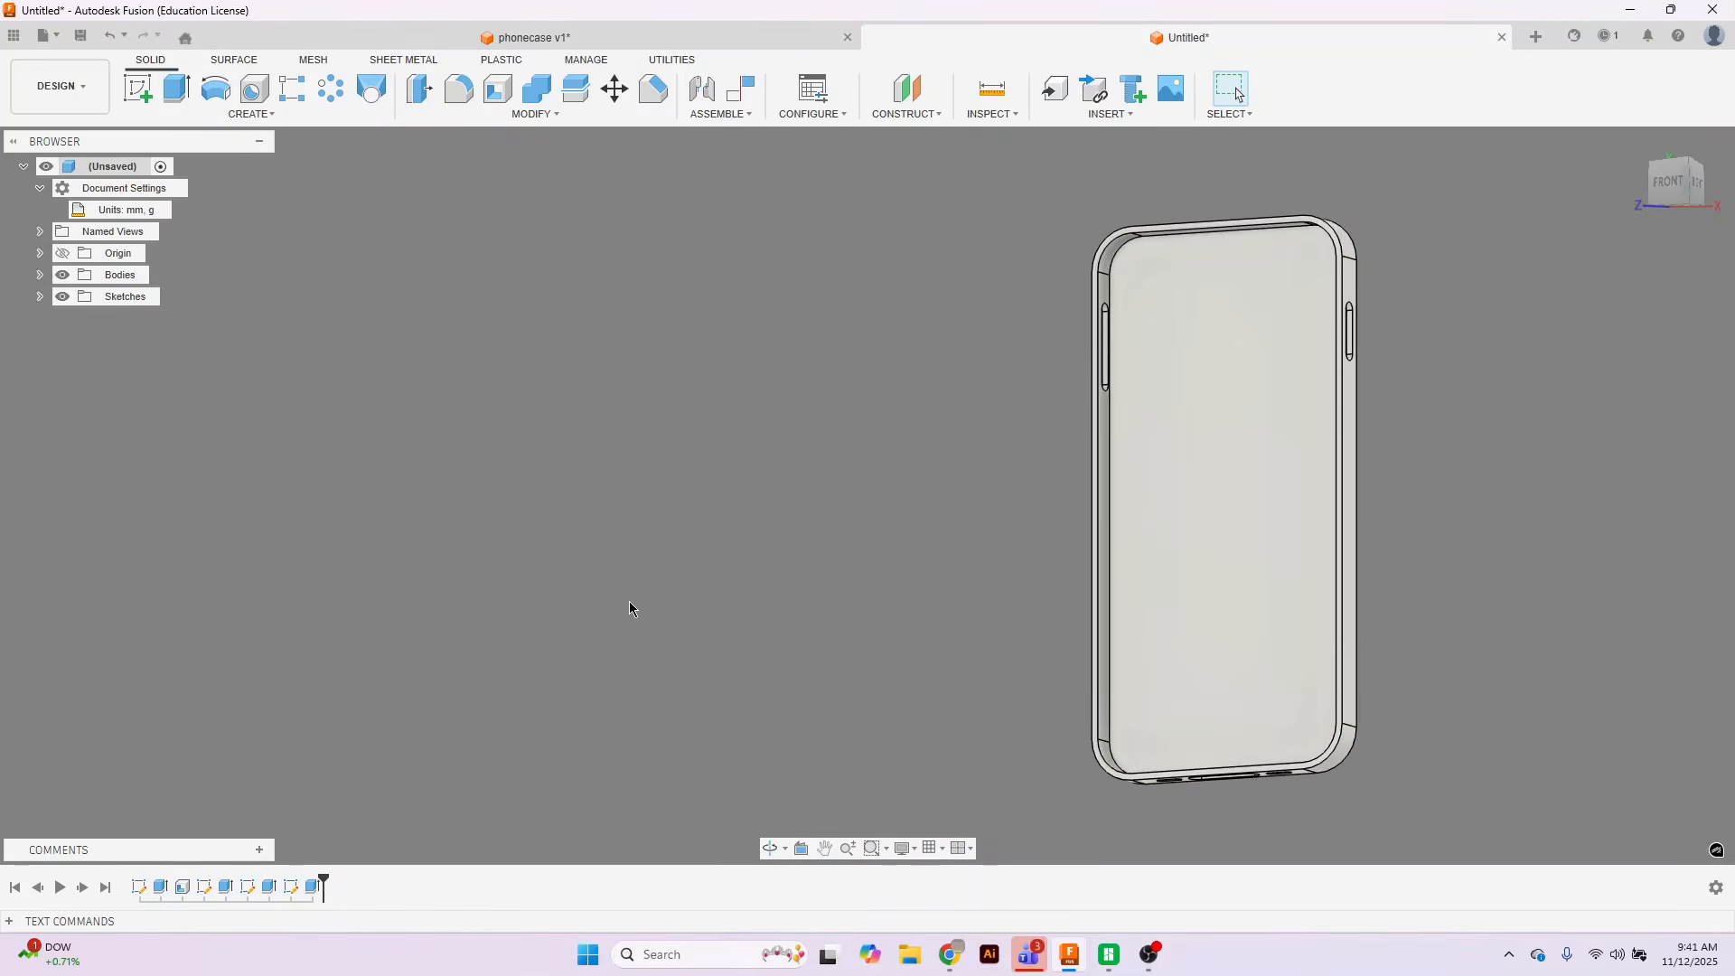
{"action": "scroll", "coordinate": [630, 593], "scroll_direction": "down", "scroll_amount": 1}
{"action": "scroll", "coordinate": [630, 594], "scroll_direction": "up", "scroll_amount": 1}
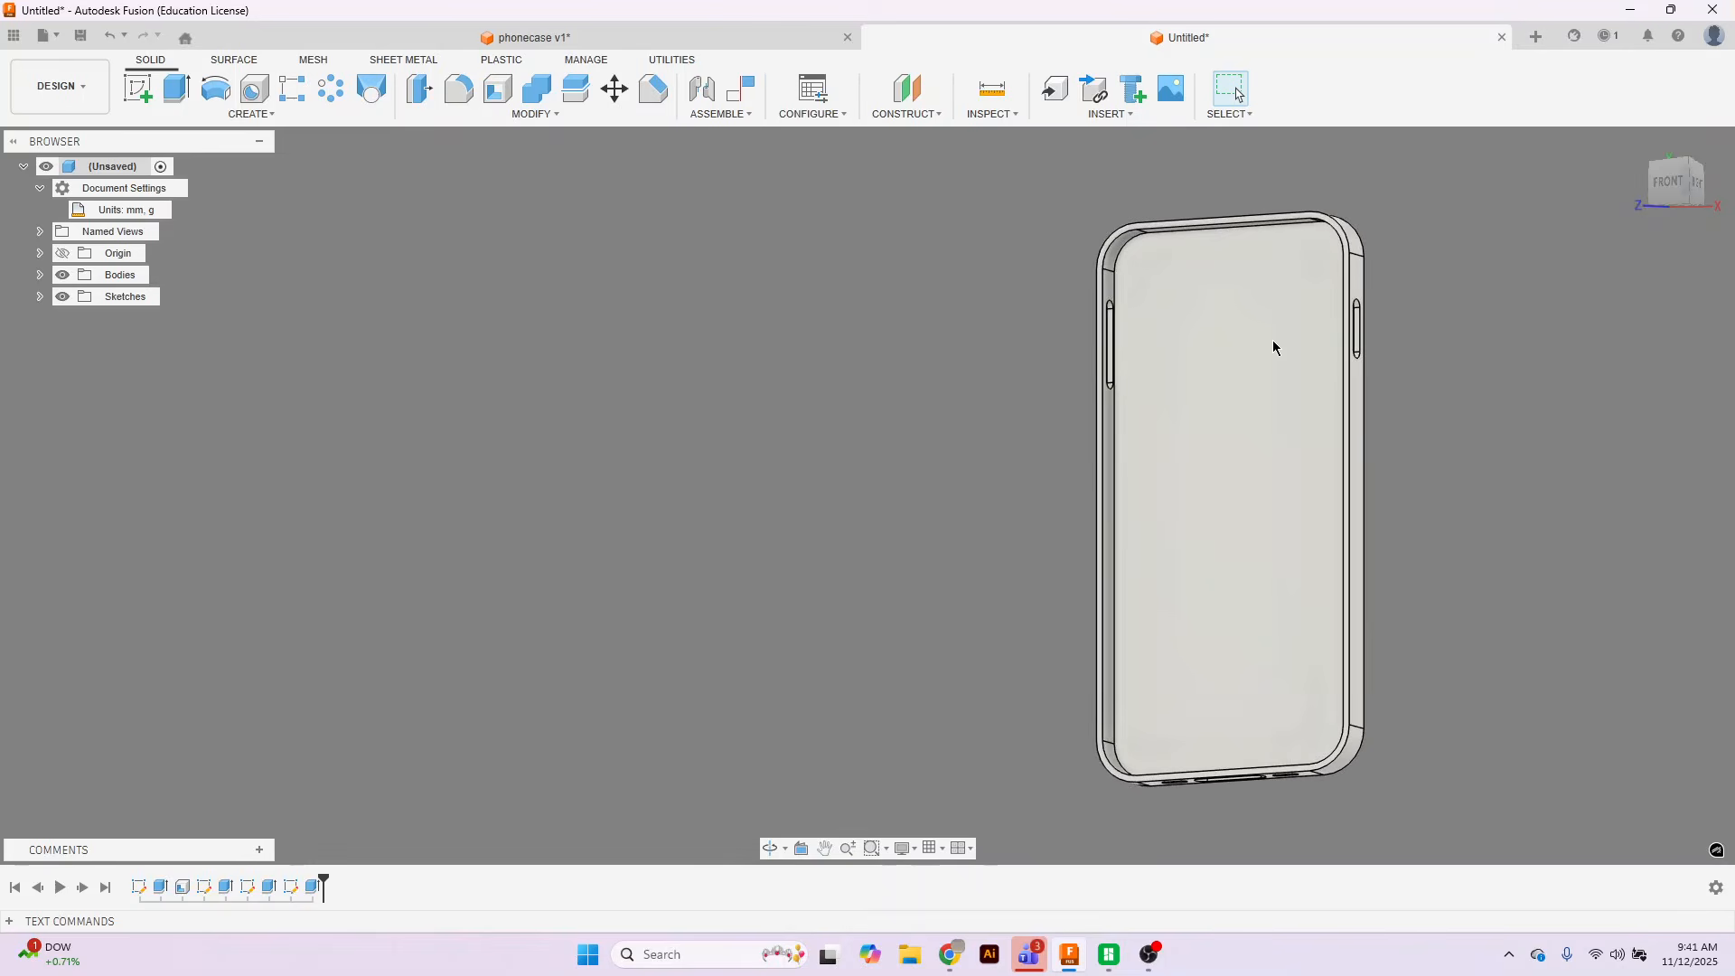
{"action": "left_click", "coordinate": [1656, 201]}
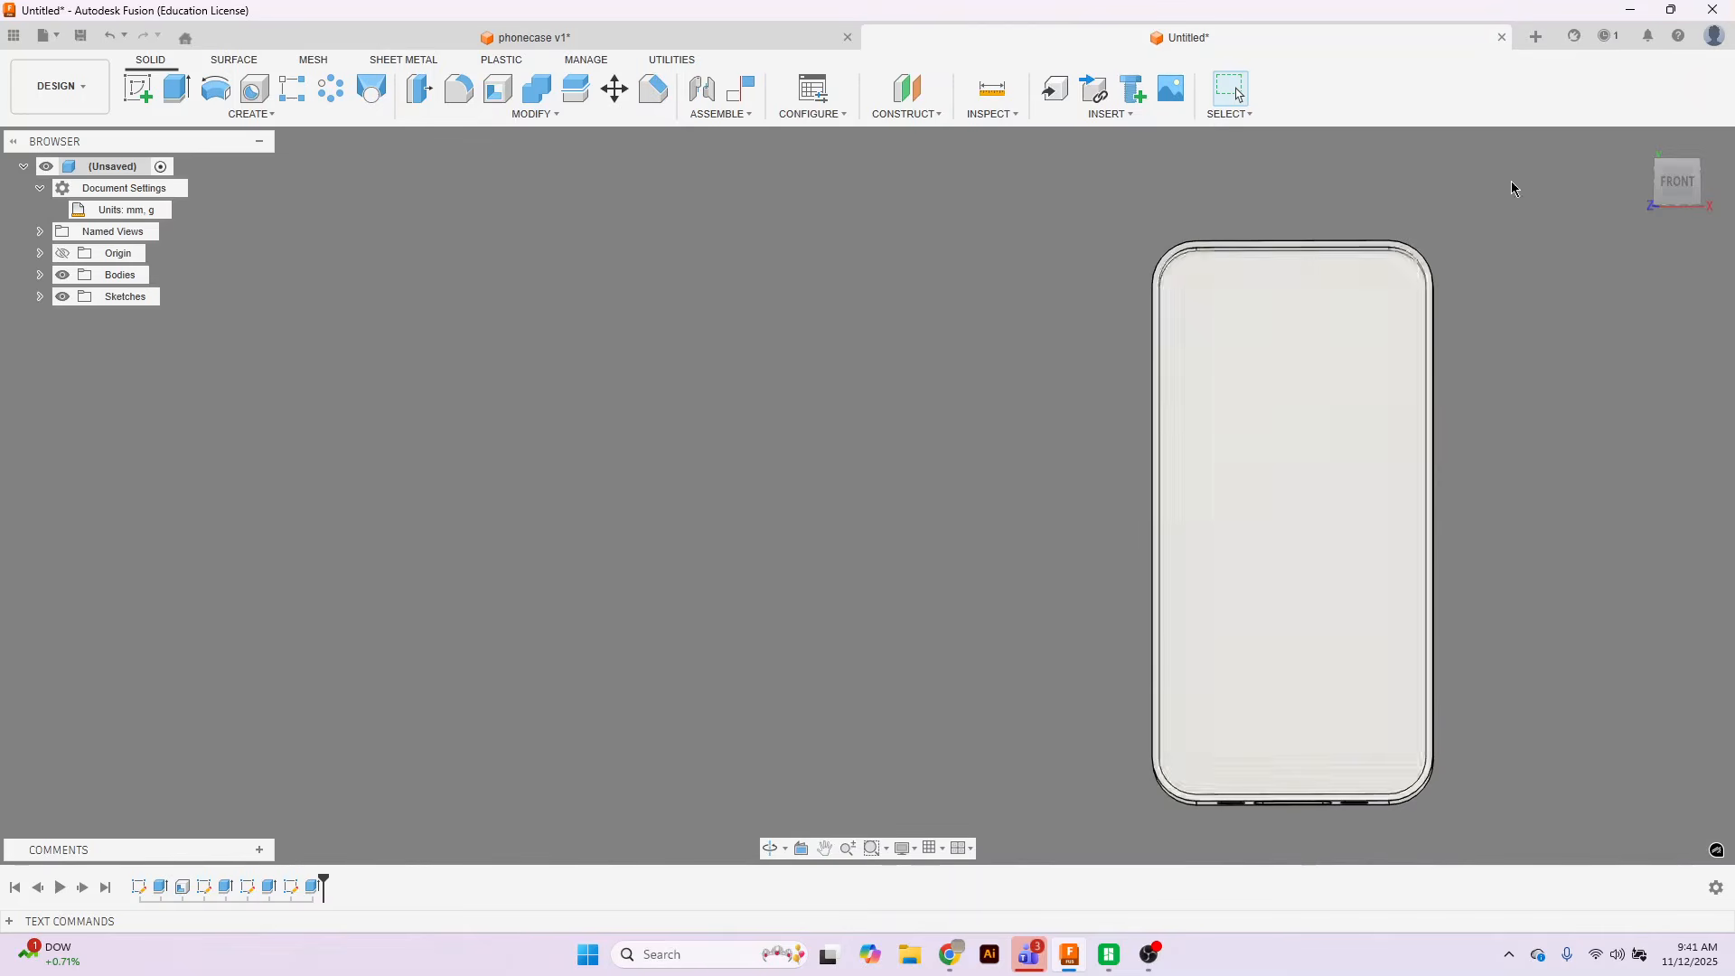
{"action": "left_click_drag", "start_coordinate": [1668, 186], "coordinate": [1640, 193]}
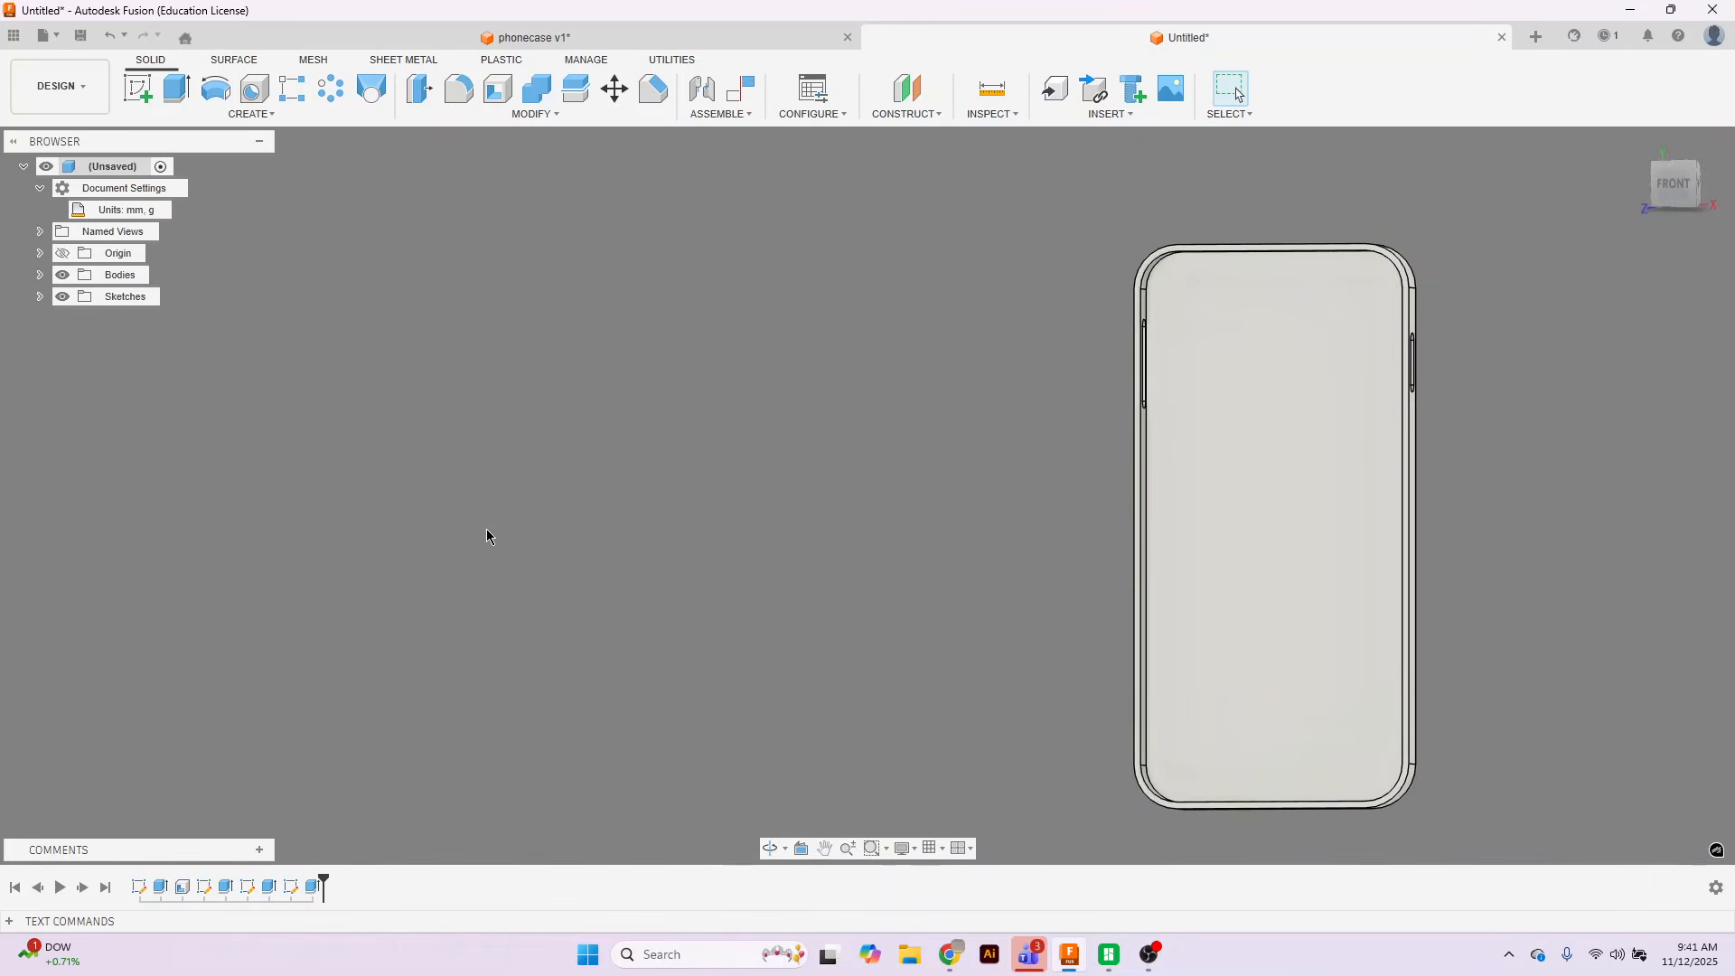
{"action": "scroll", "coordinate": [1201, 418], "scroll_direction": "up", "scroll_amount": 3}
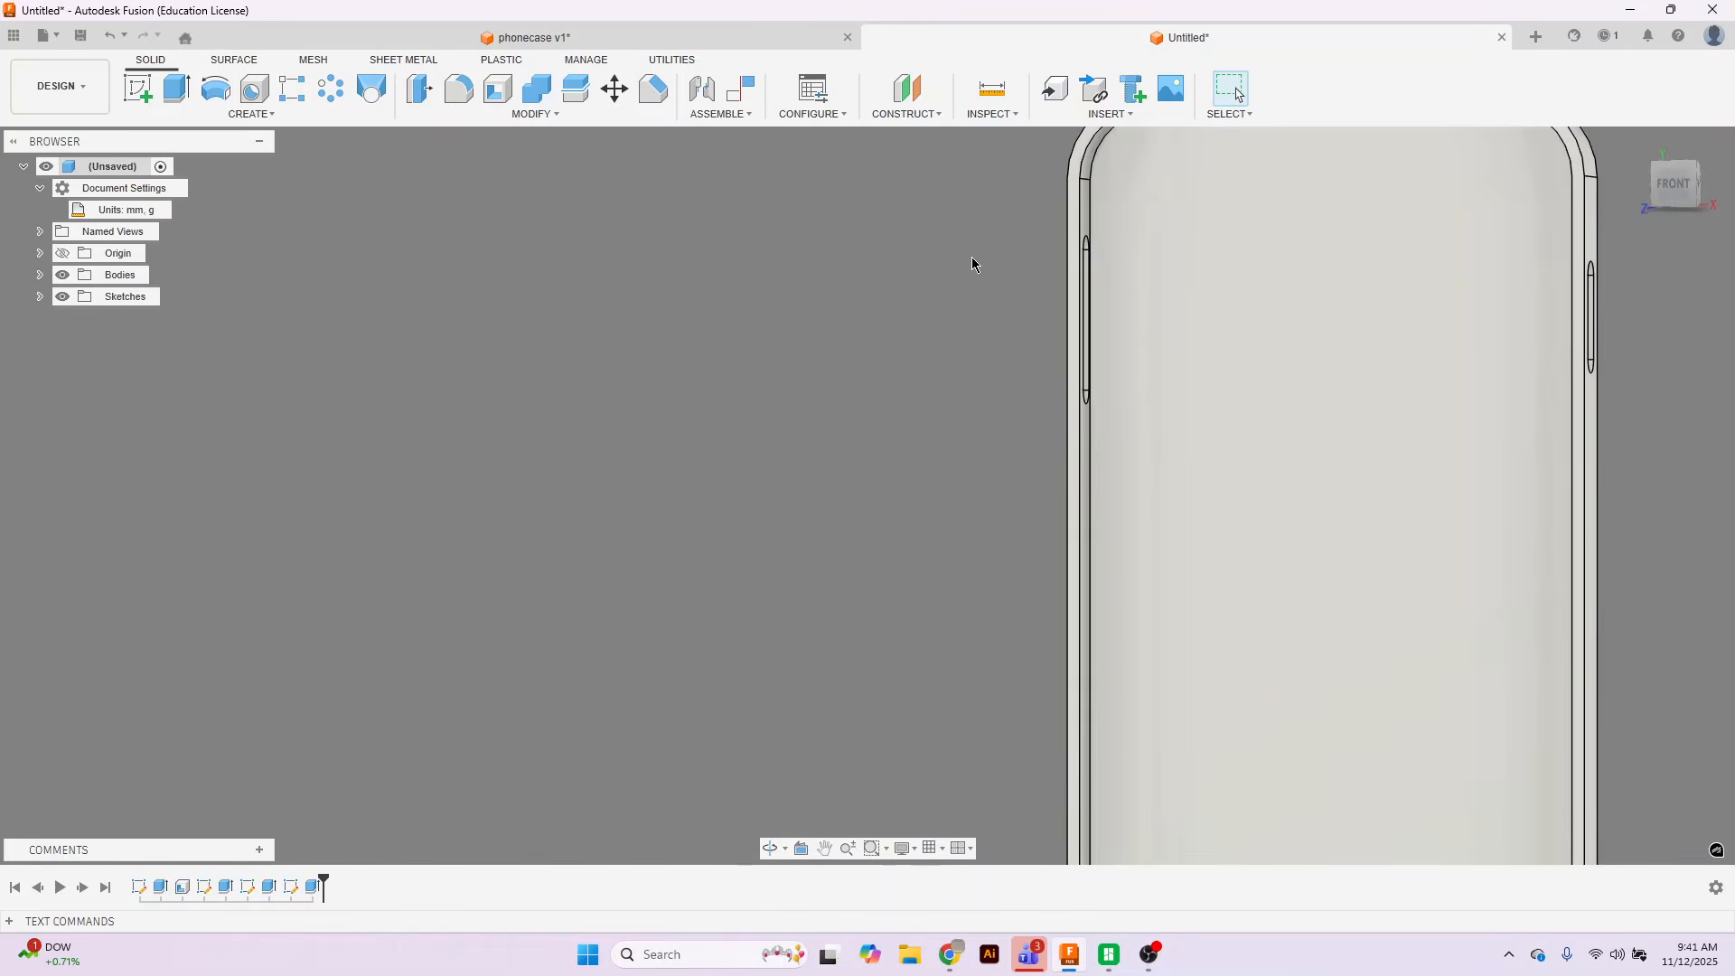
{"action": "scroll", "coordinate": [902, 499], "scroll_direction": "down", "scroll_amount": 2}
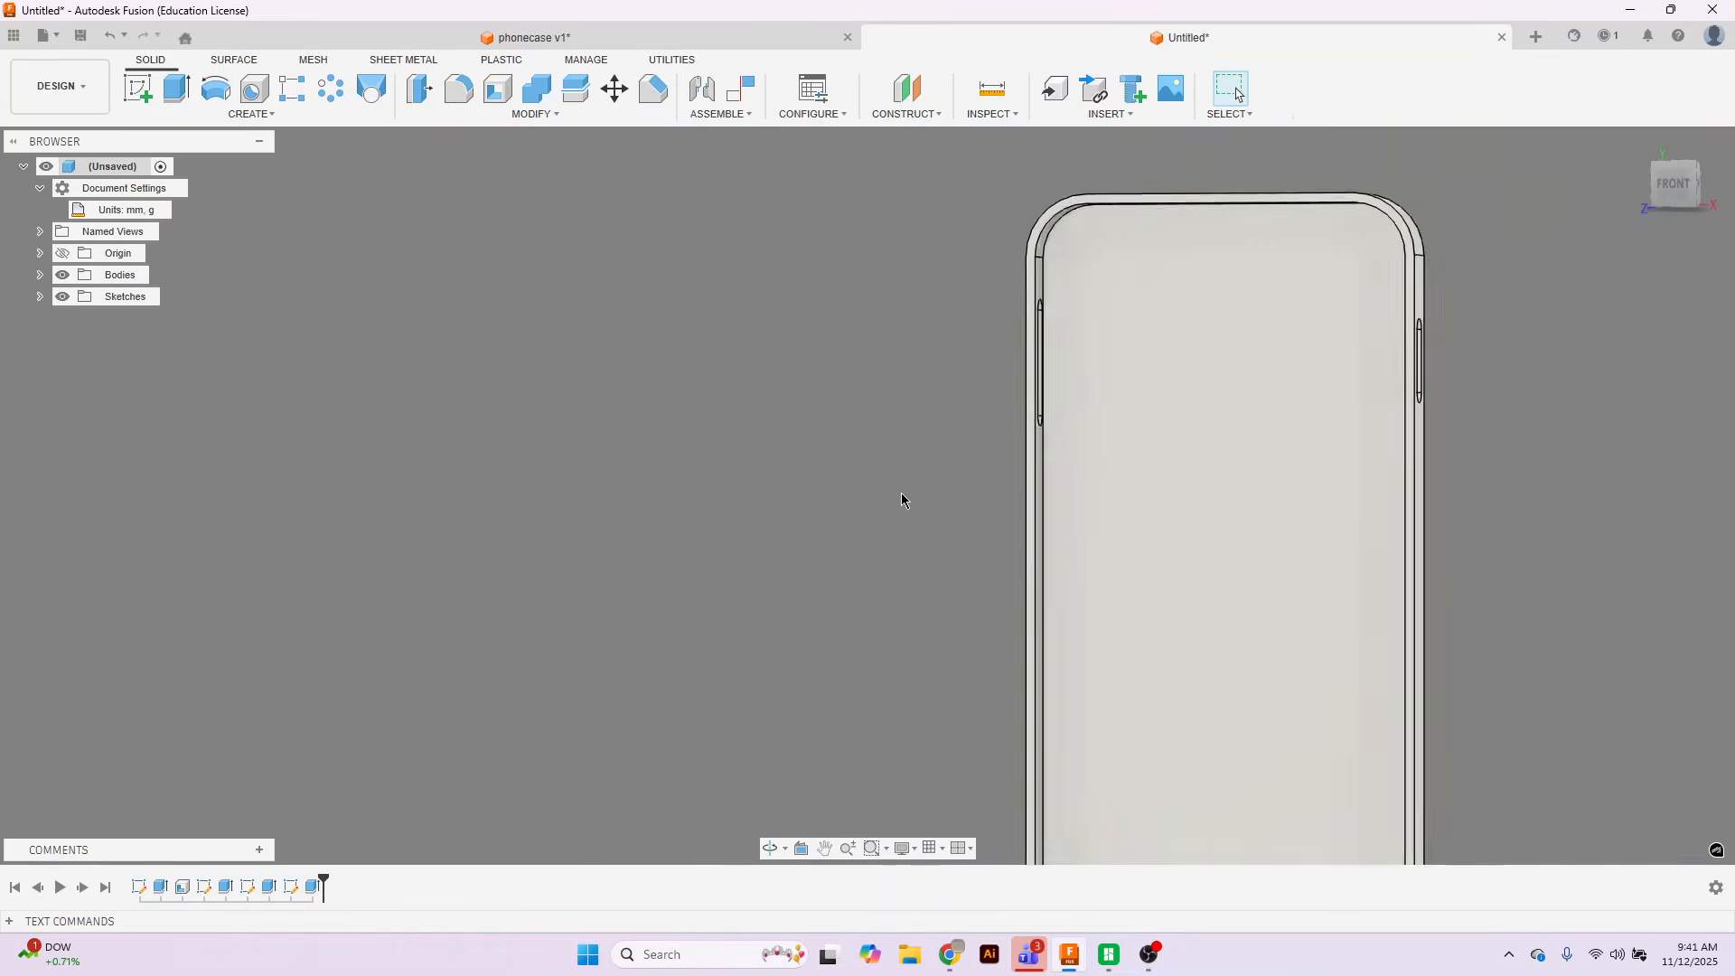
{"action": "middle_click_drag", "start_coordinate": [841, 429], "coordinate": [666, 431]}
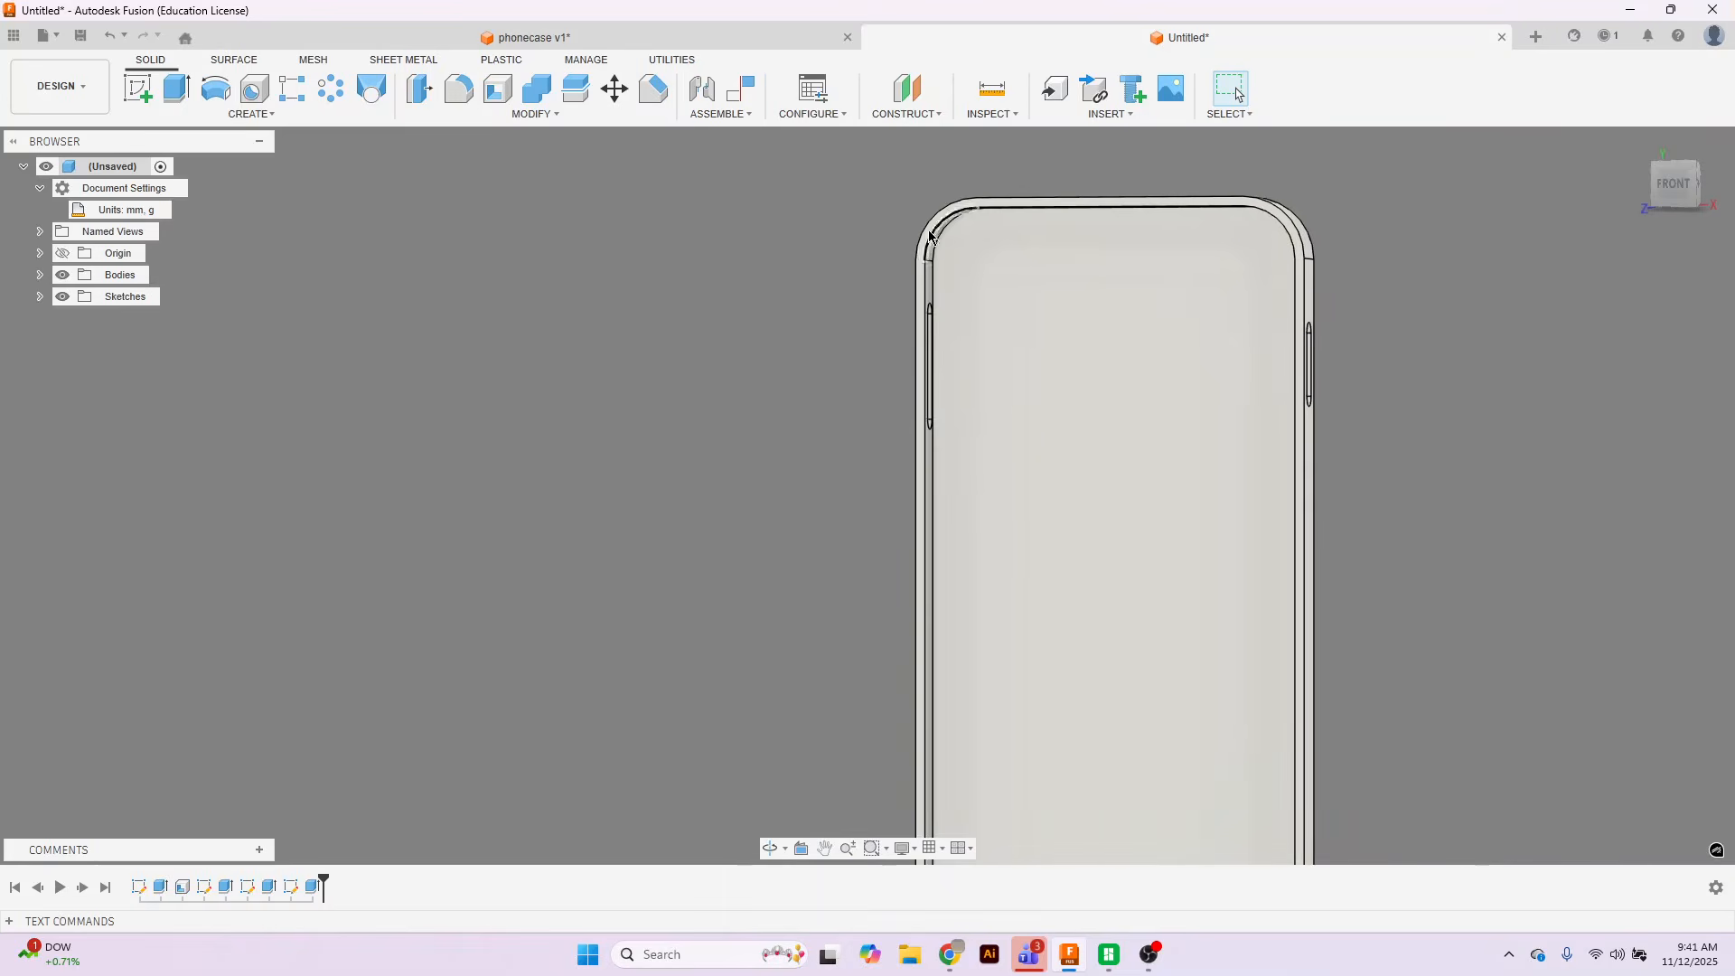
Sketch on the case's front rim face, offset the inner edge loop 1 mm inward, and finish the sketch.
{"action": "left_click", "coordinate": [137, 88]}
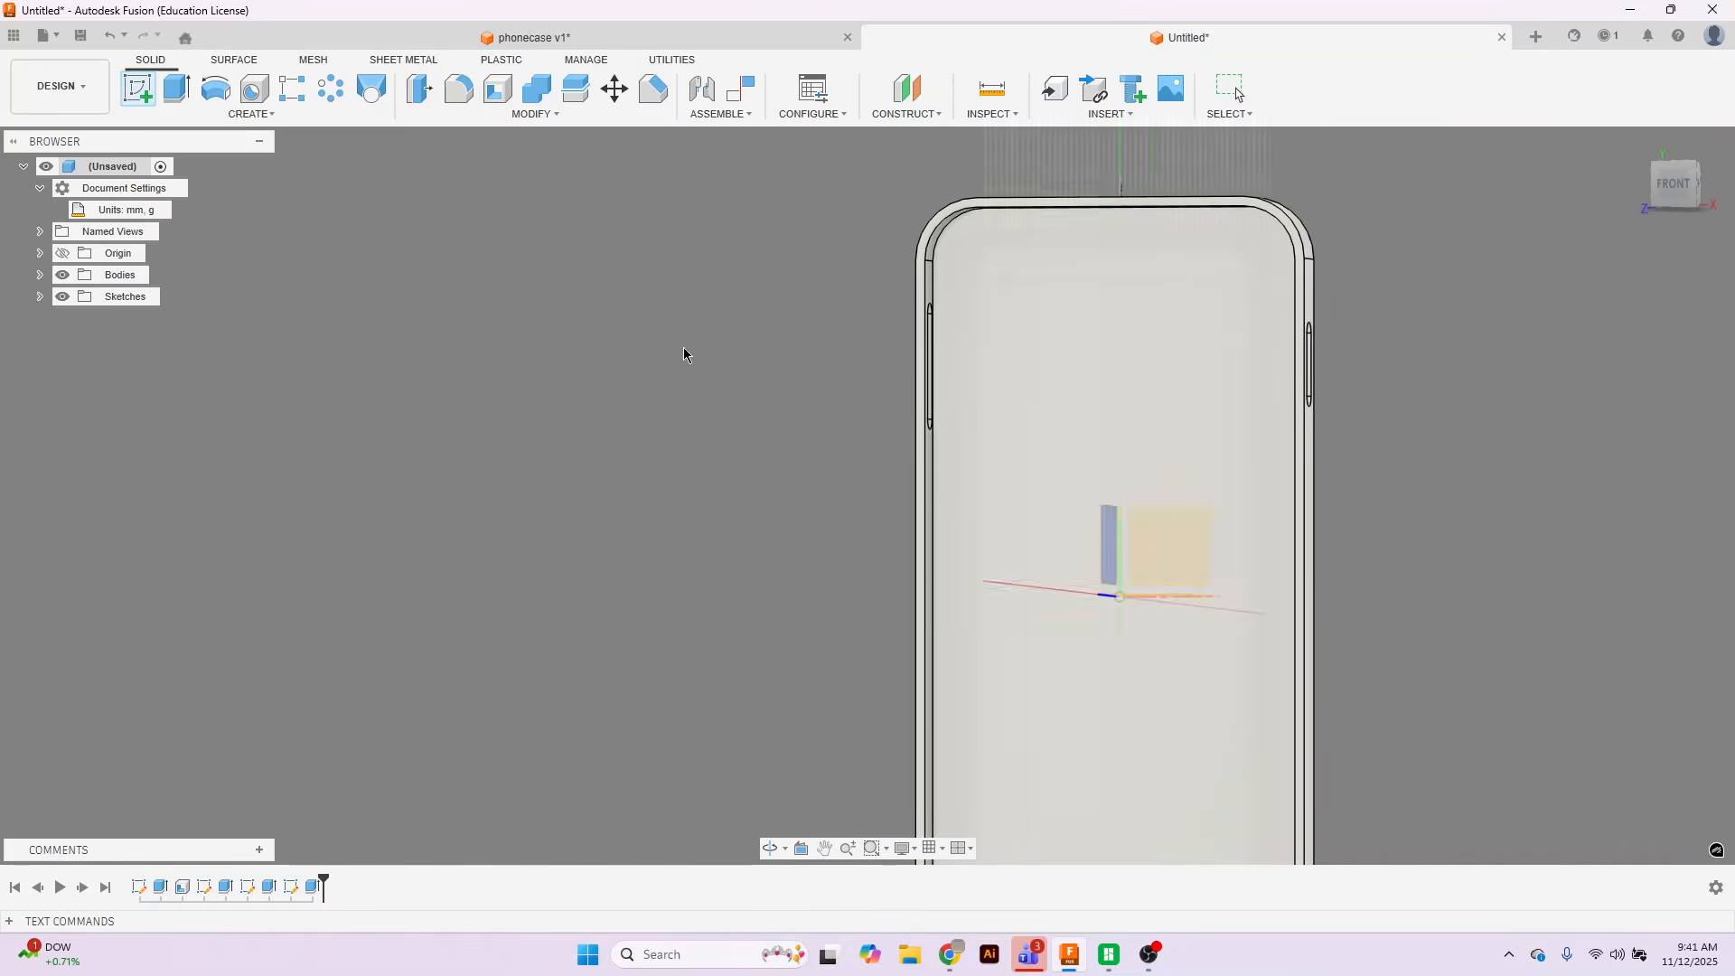
{"action": "scroll", "coordinate": [750, 271], "scroll_direction": "up", "scroll_amount": 2}
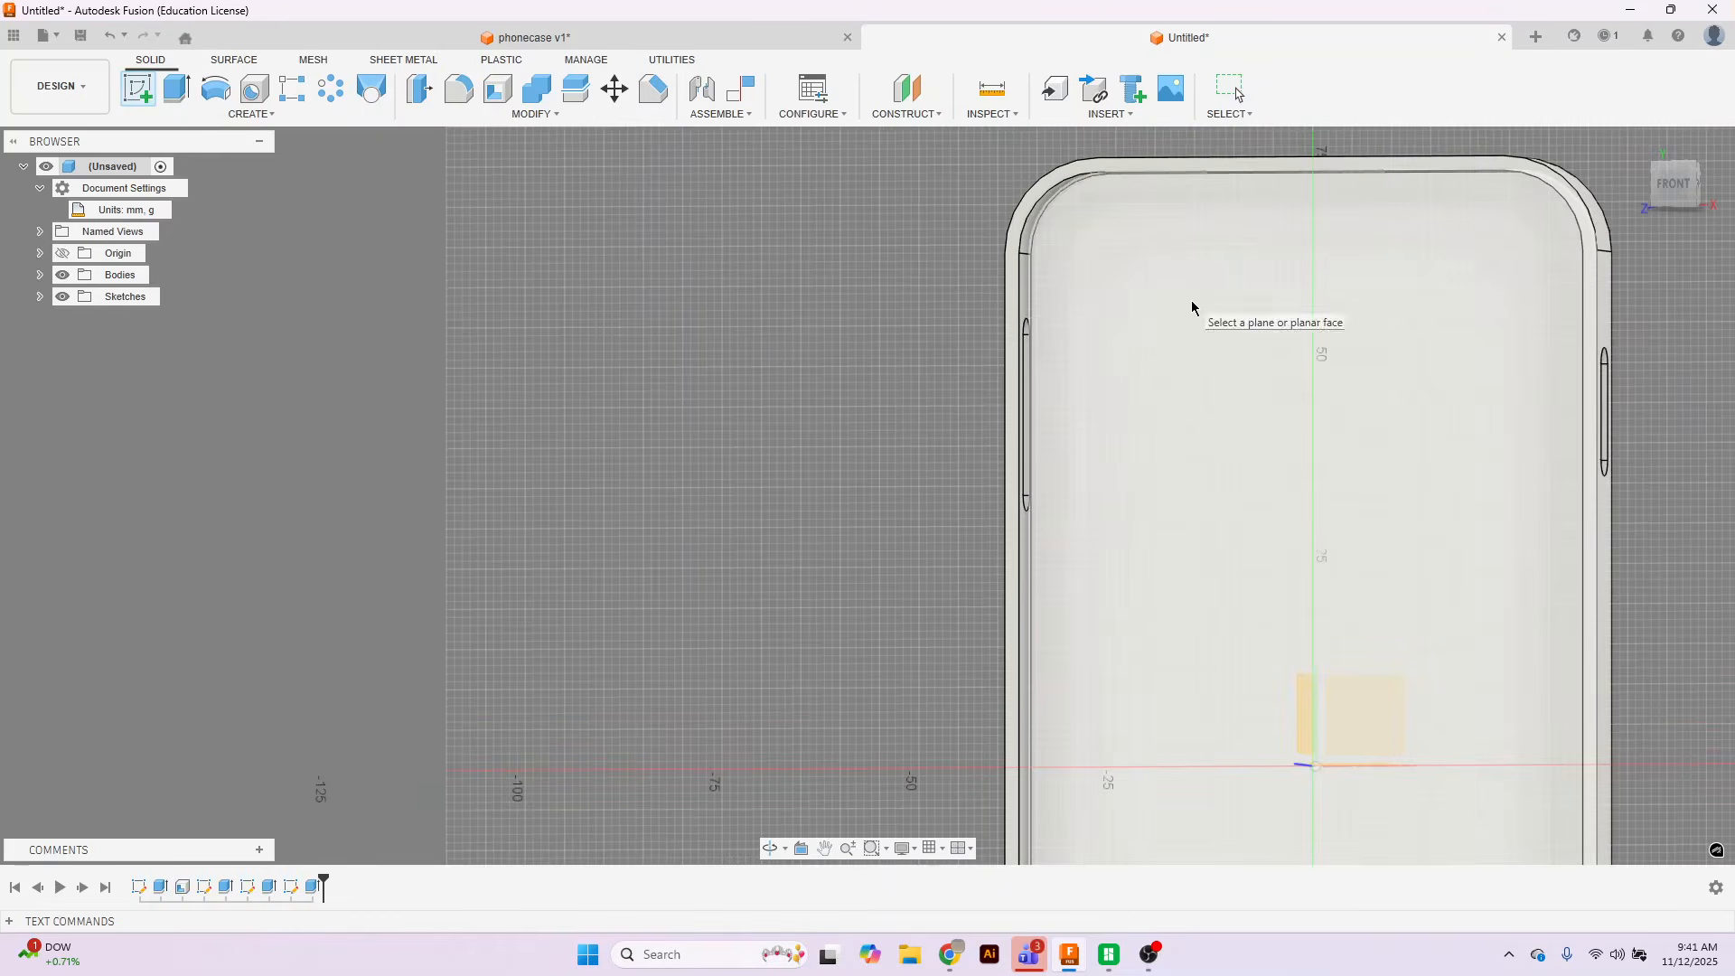
{"action": "left_click", "coordinate": [1649, 212]}
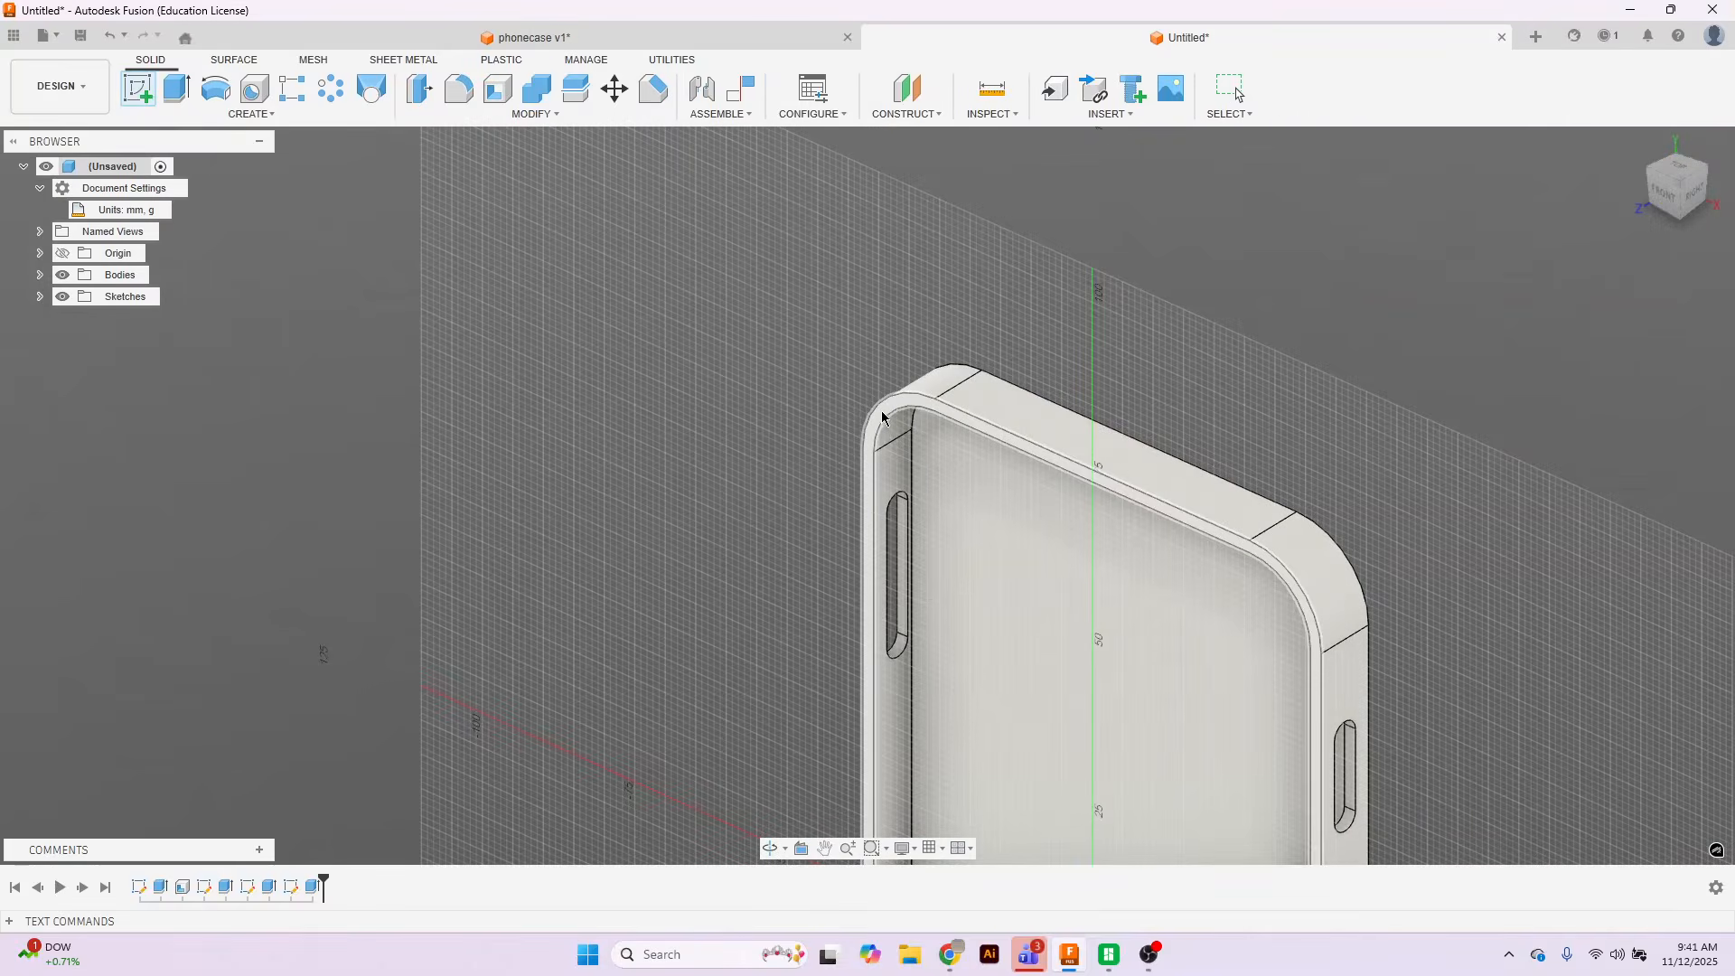
{"action": "left_click", "coordinate": [890, 411]}
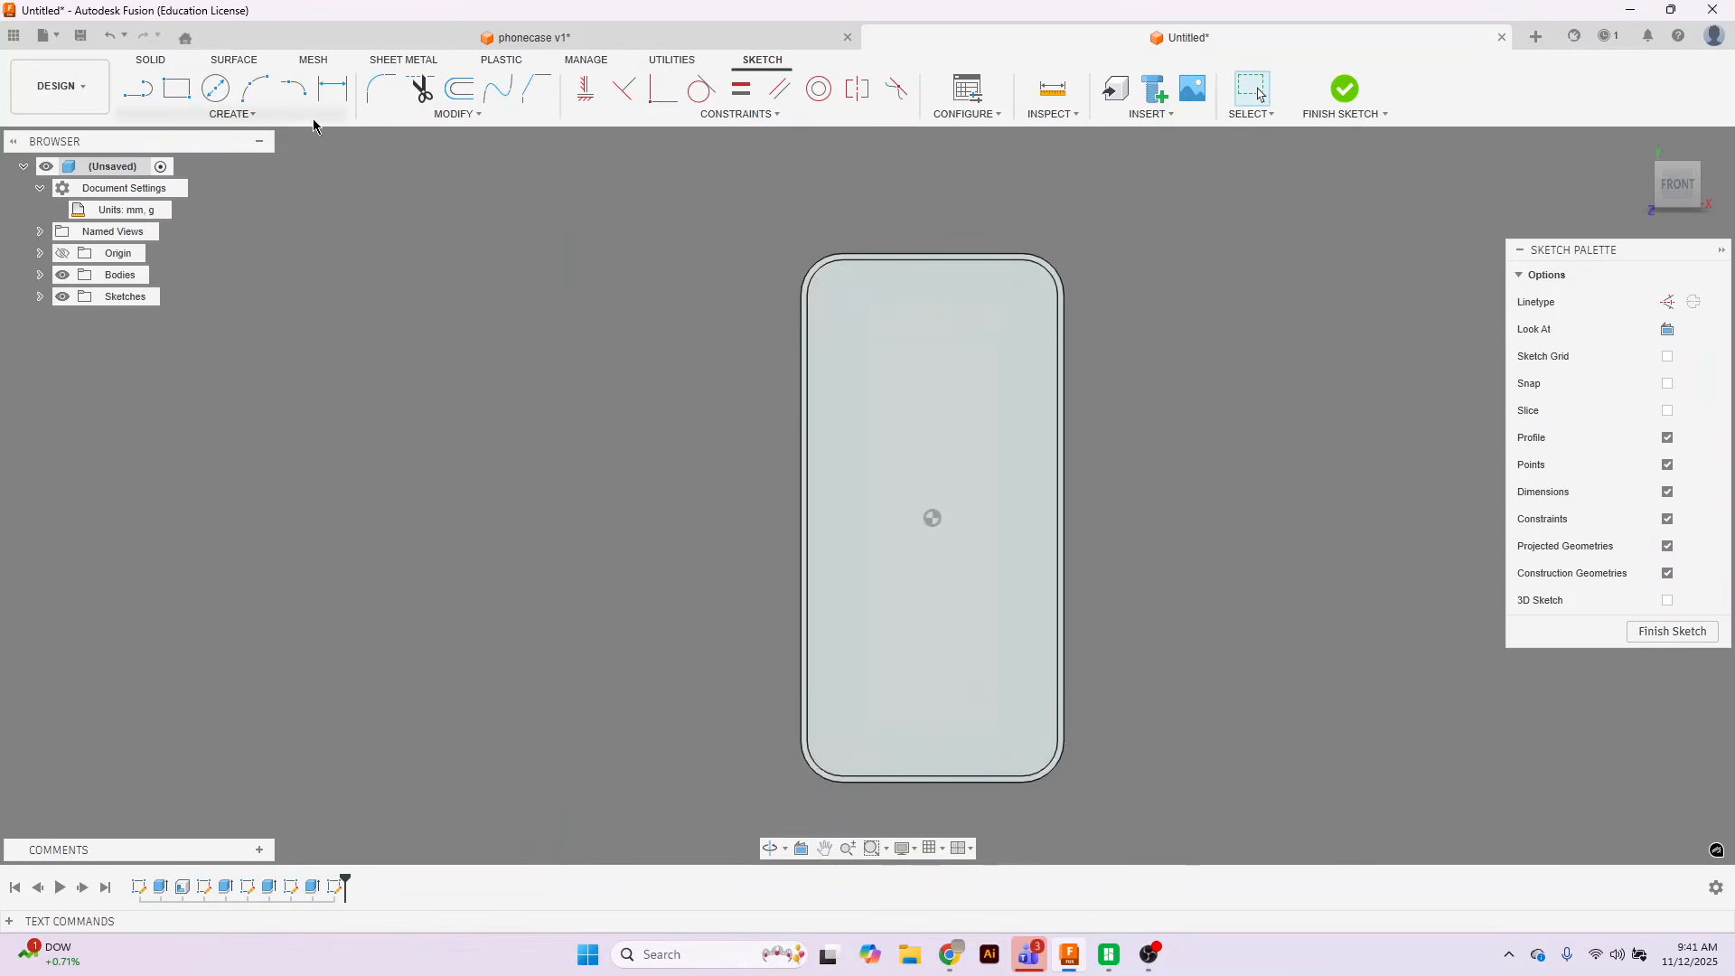
{"action": "left_click", "coordinate": [460, 90]}
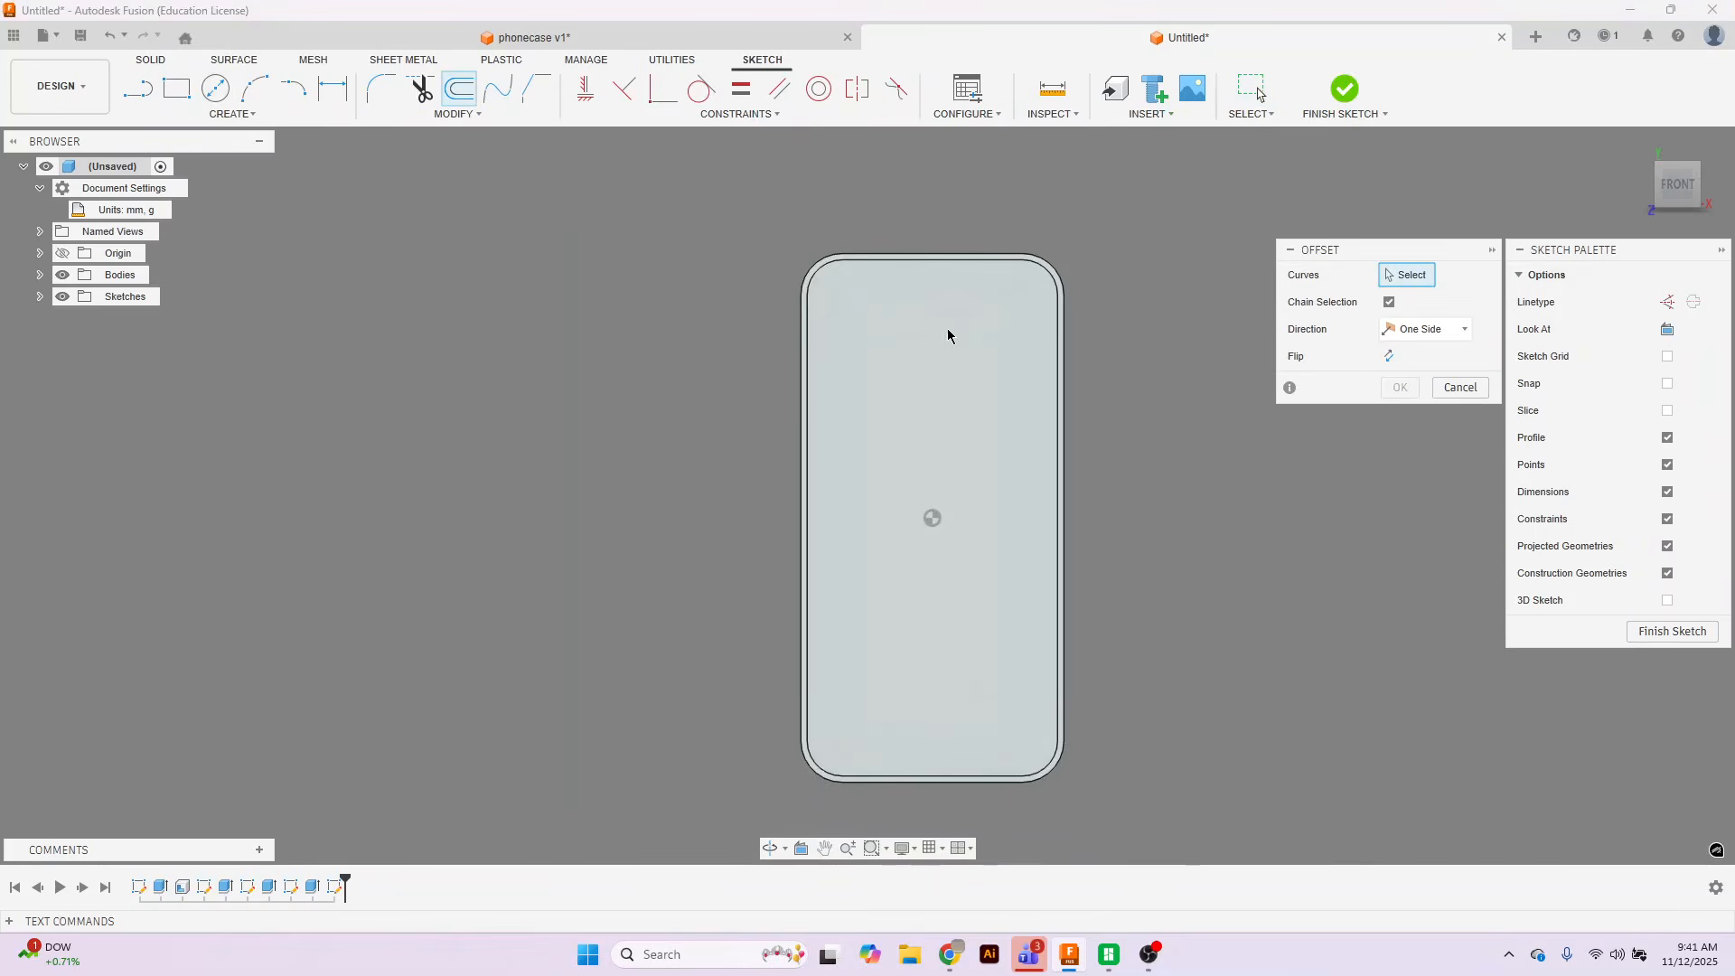
{"action": "left_click", "coordinate": [940, 267]}
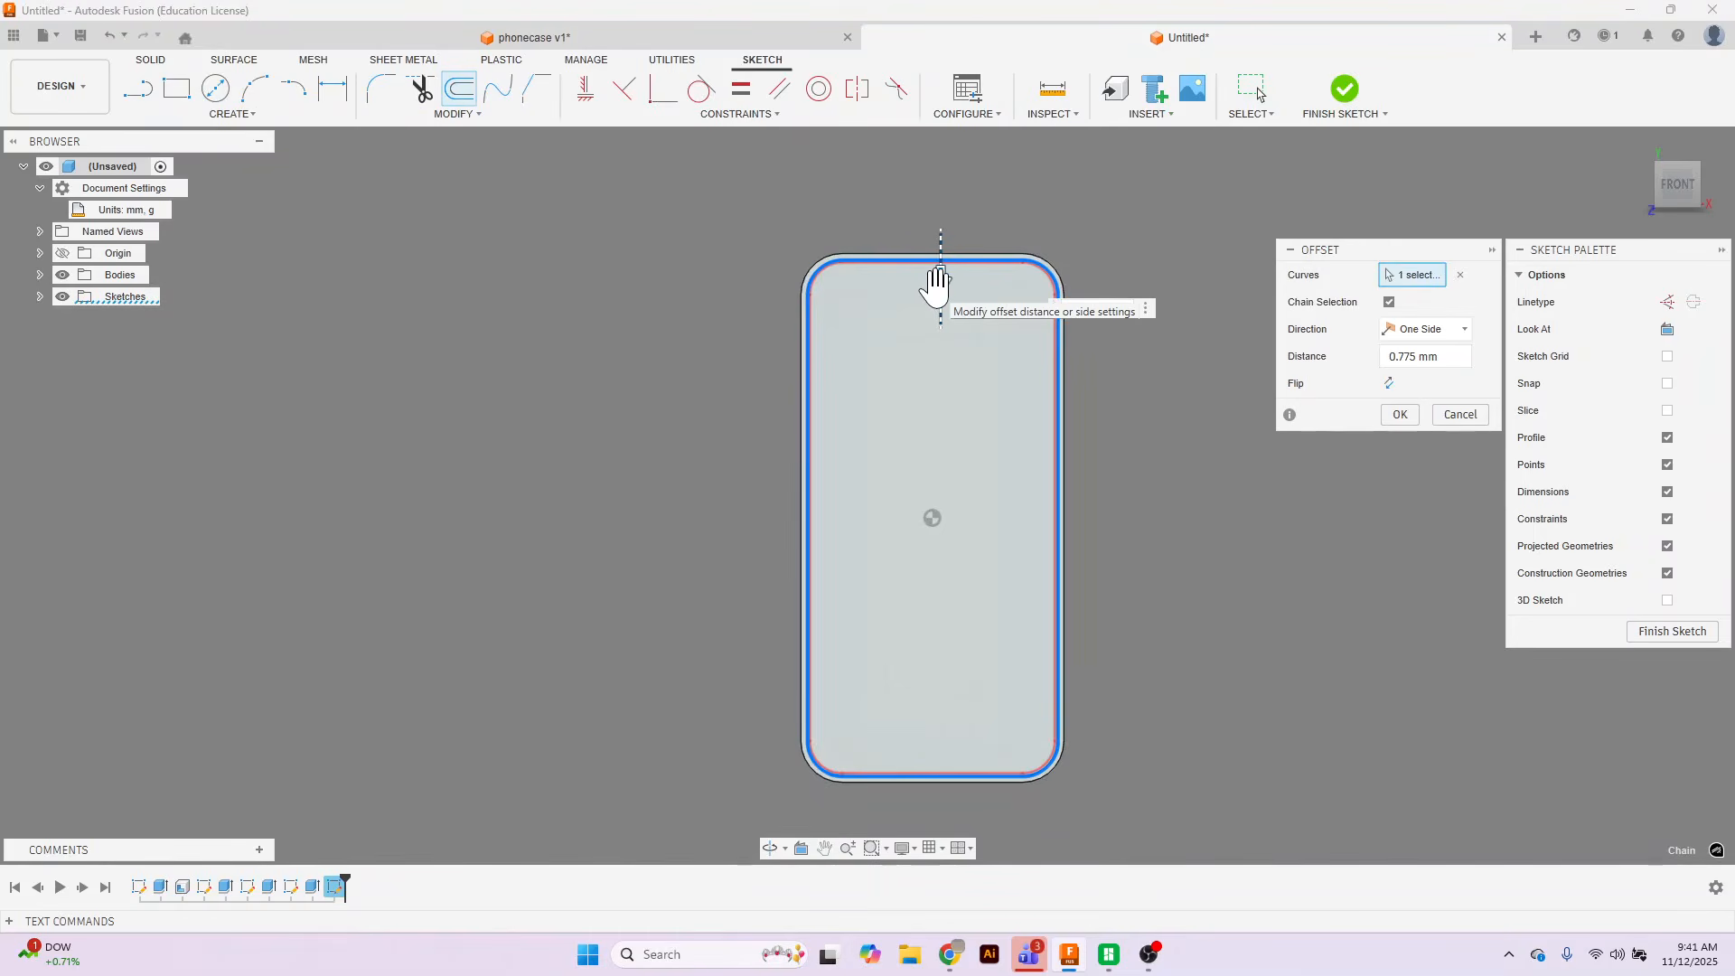
{"action": "type", "text": "1"}
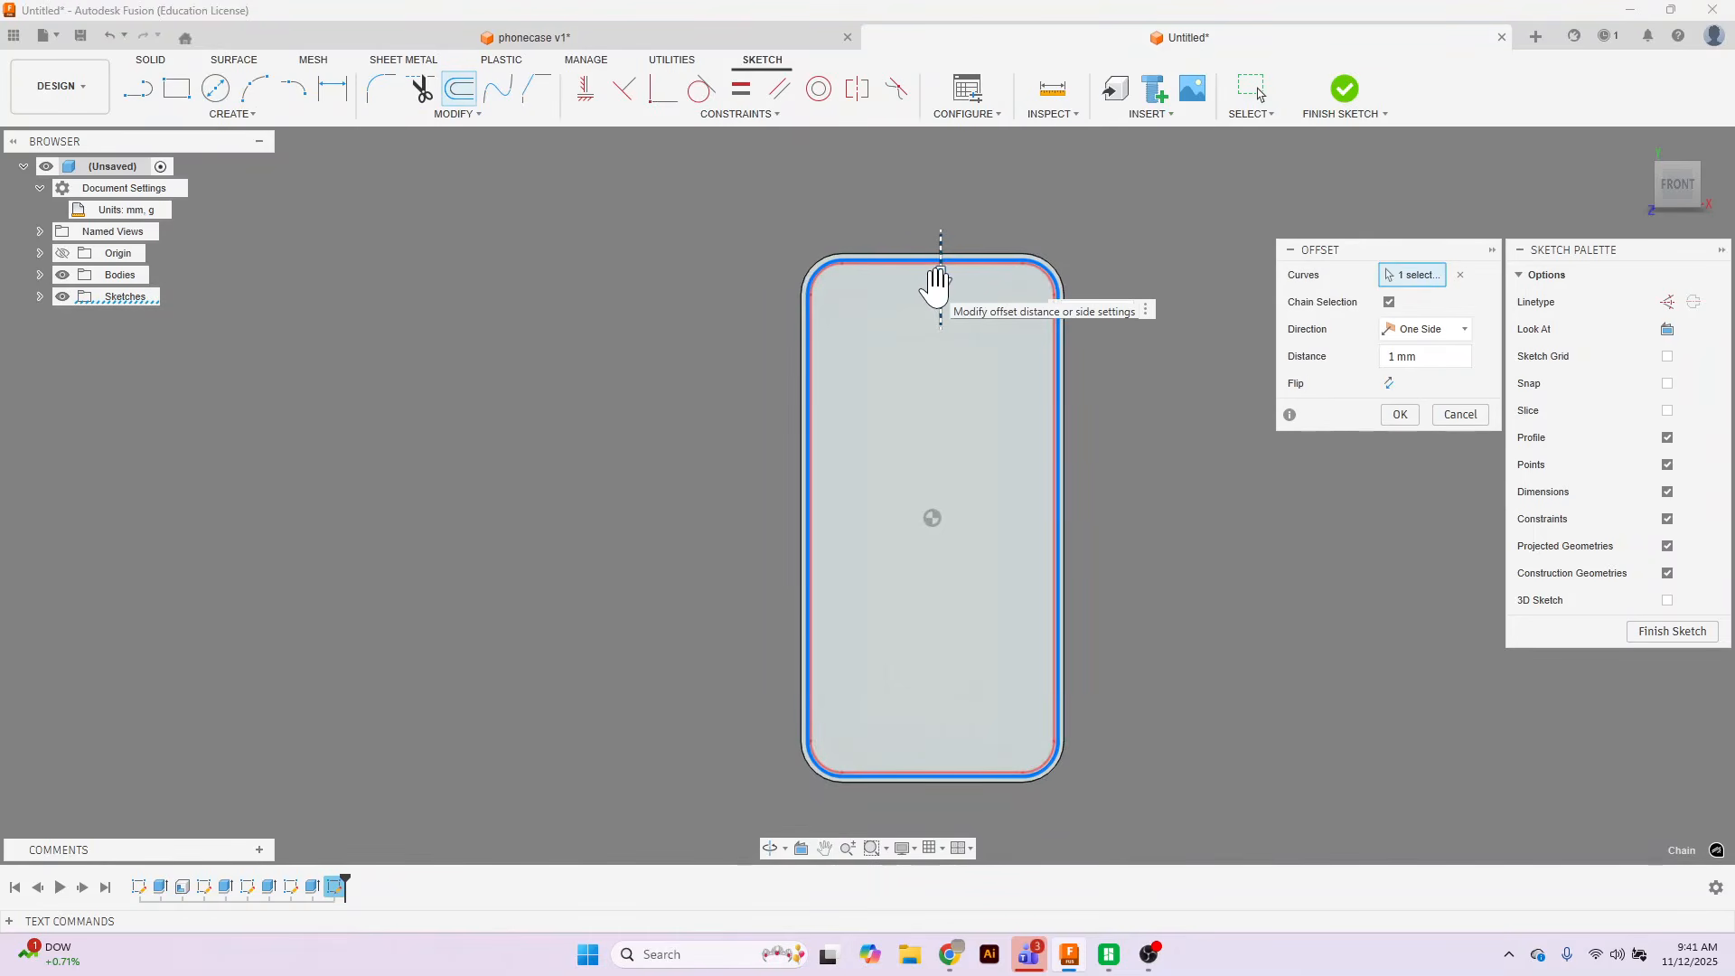
{"action": "key", "text": "Return"}
{"action": "scroll", "coordinate": [1150, 364], "scroll_direction": "up", "scroll_amount": 3}
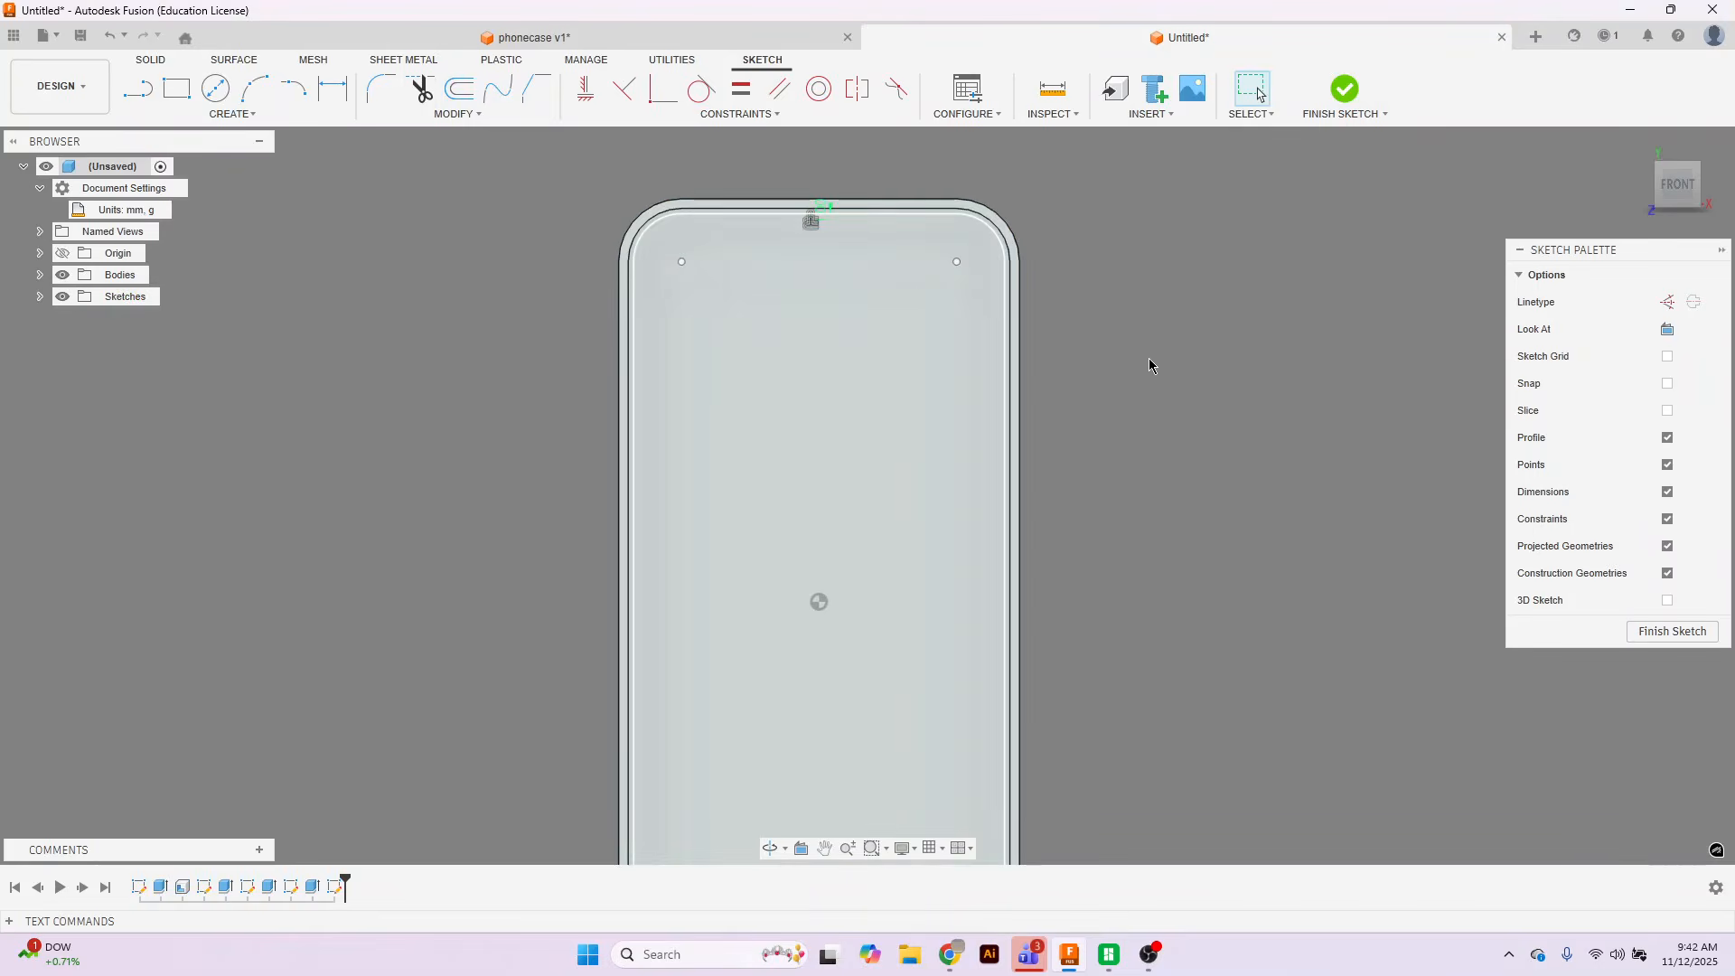
{"action": "left_click", "coordinate": [1343, 88]}
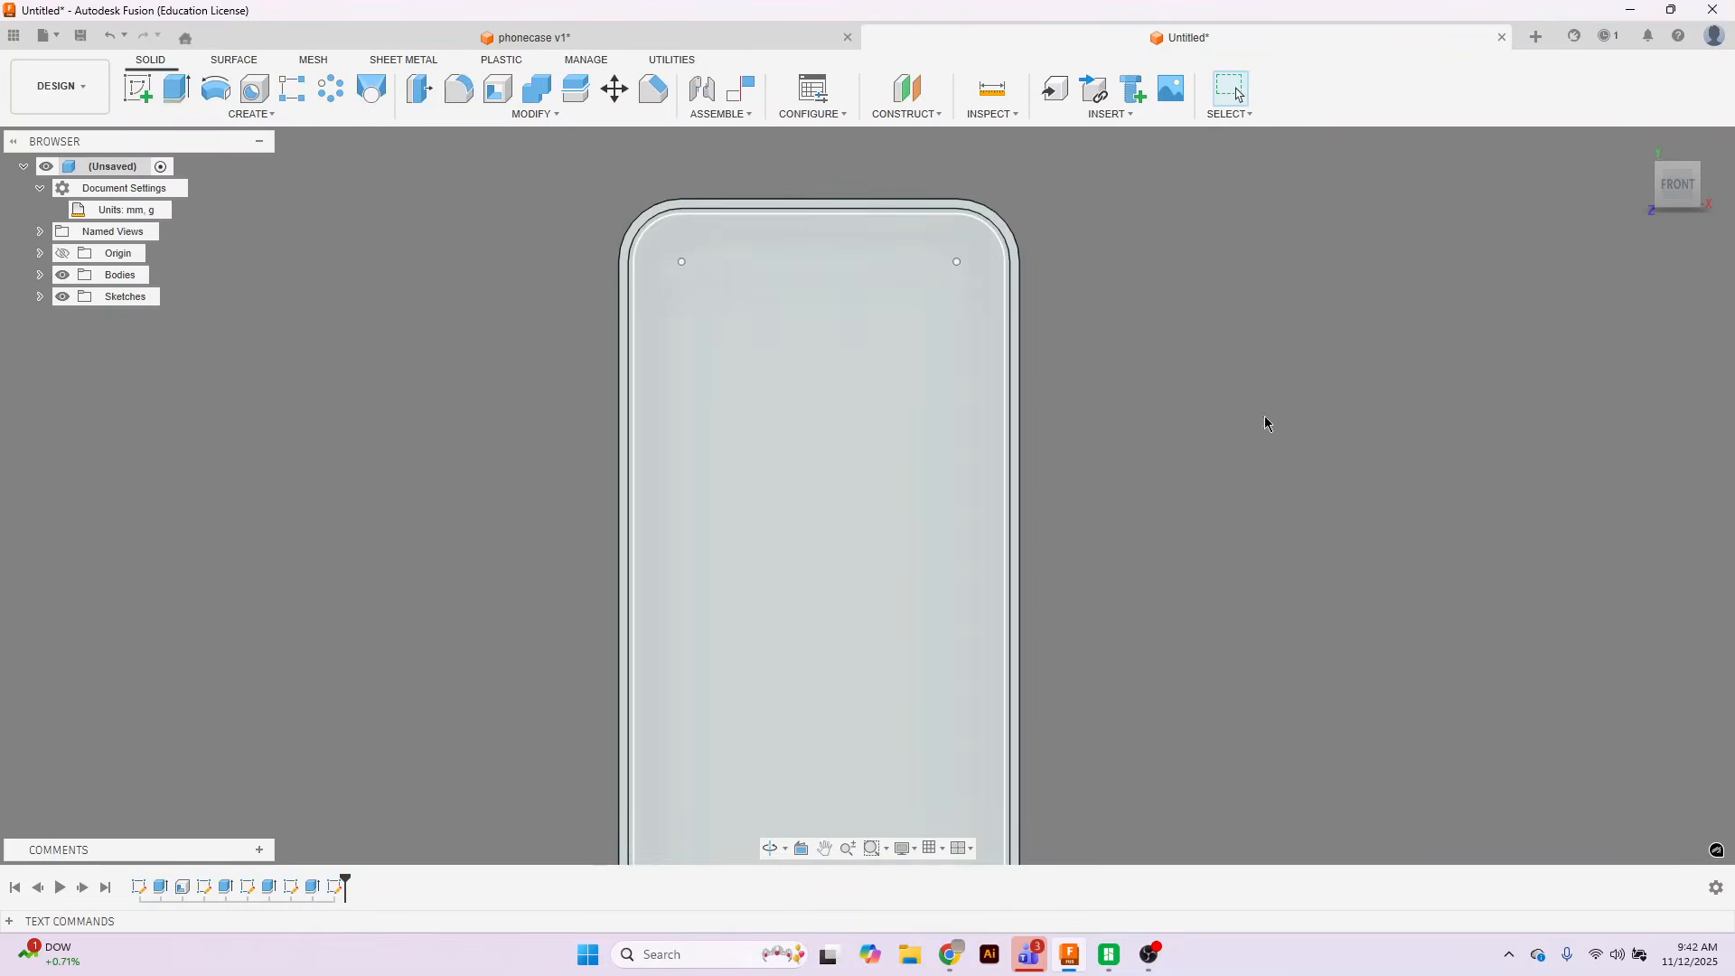
Extrude the rim profile and the adjoining offset ring profile 1 mm to form a lip around the case opening.
{"action": "left_click", "coordinate": [180, 91]}
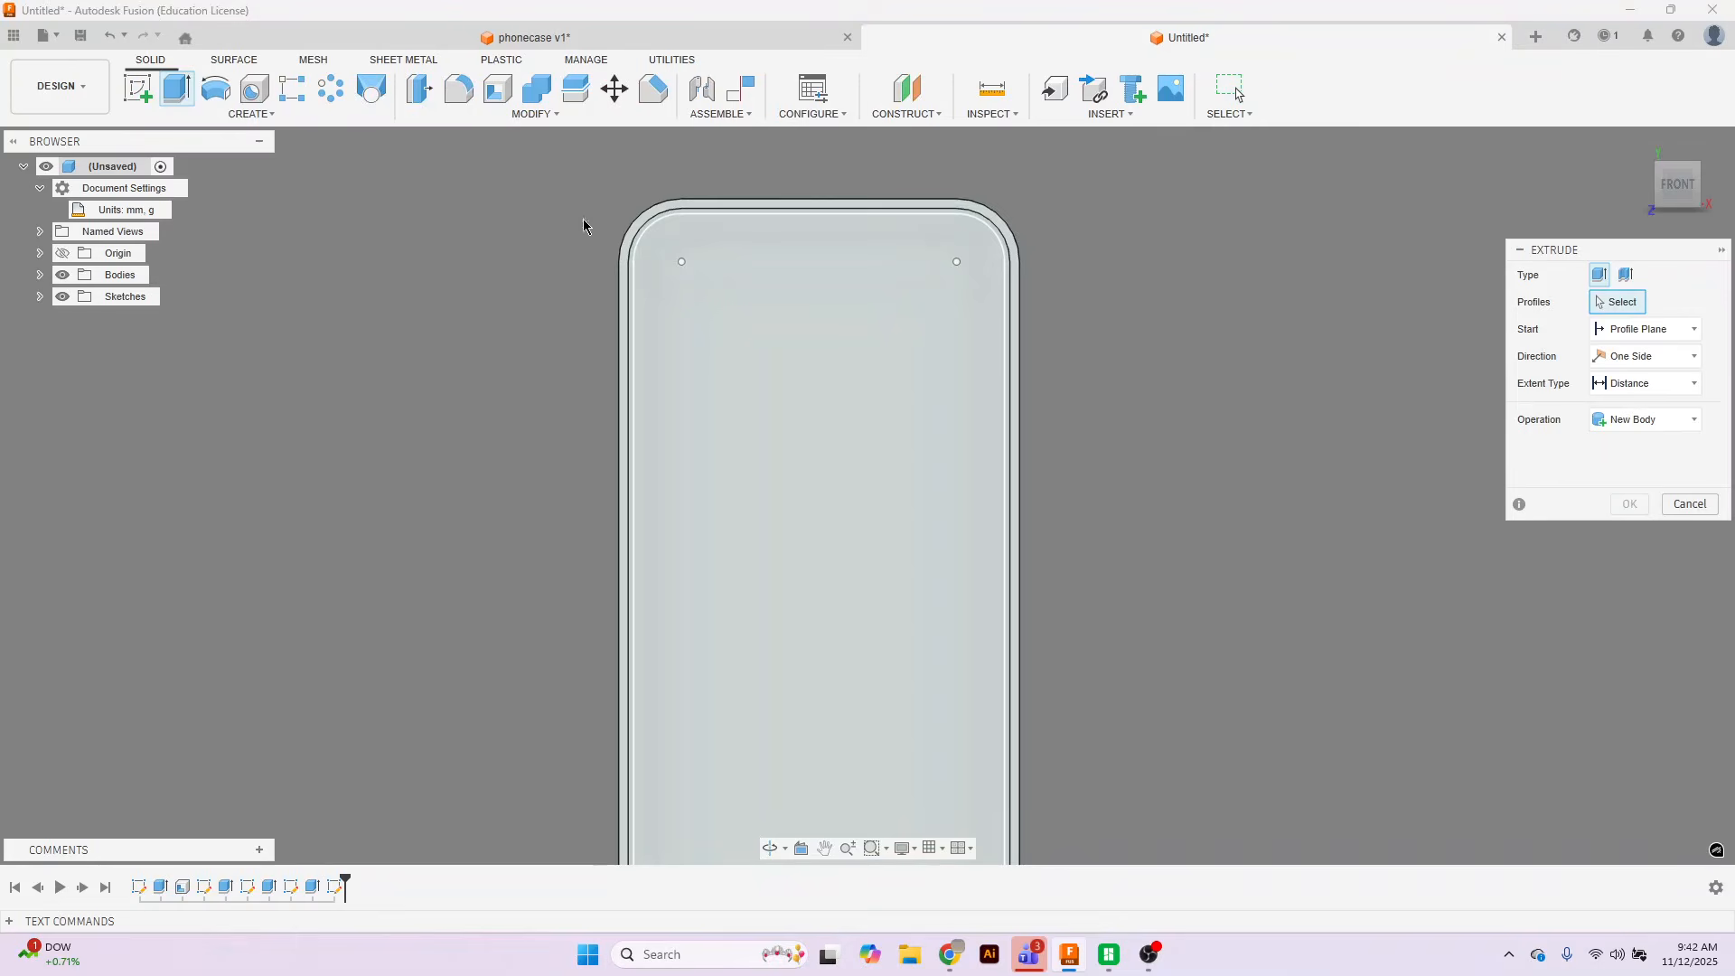
{"action": "left_click", "coordinate": [635, 236]}
{"action": "left_click", "coordinate": [630, 241]}
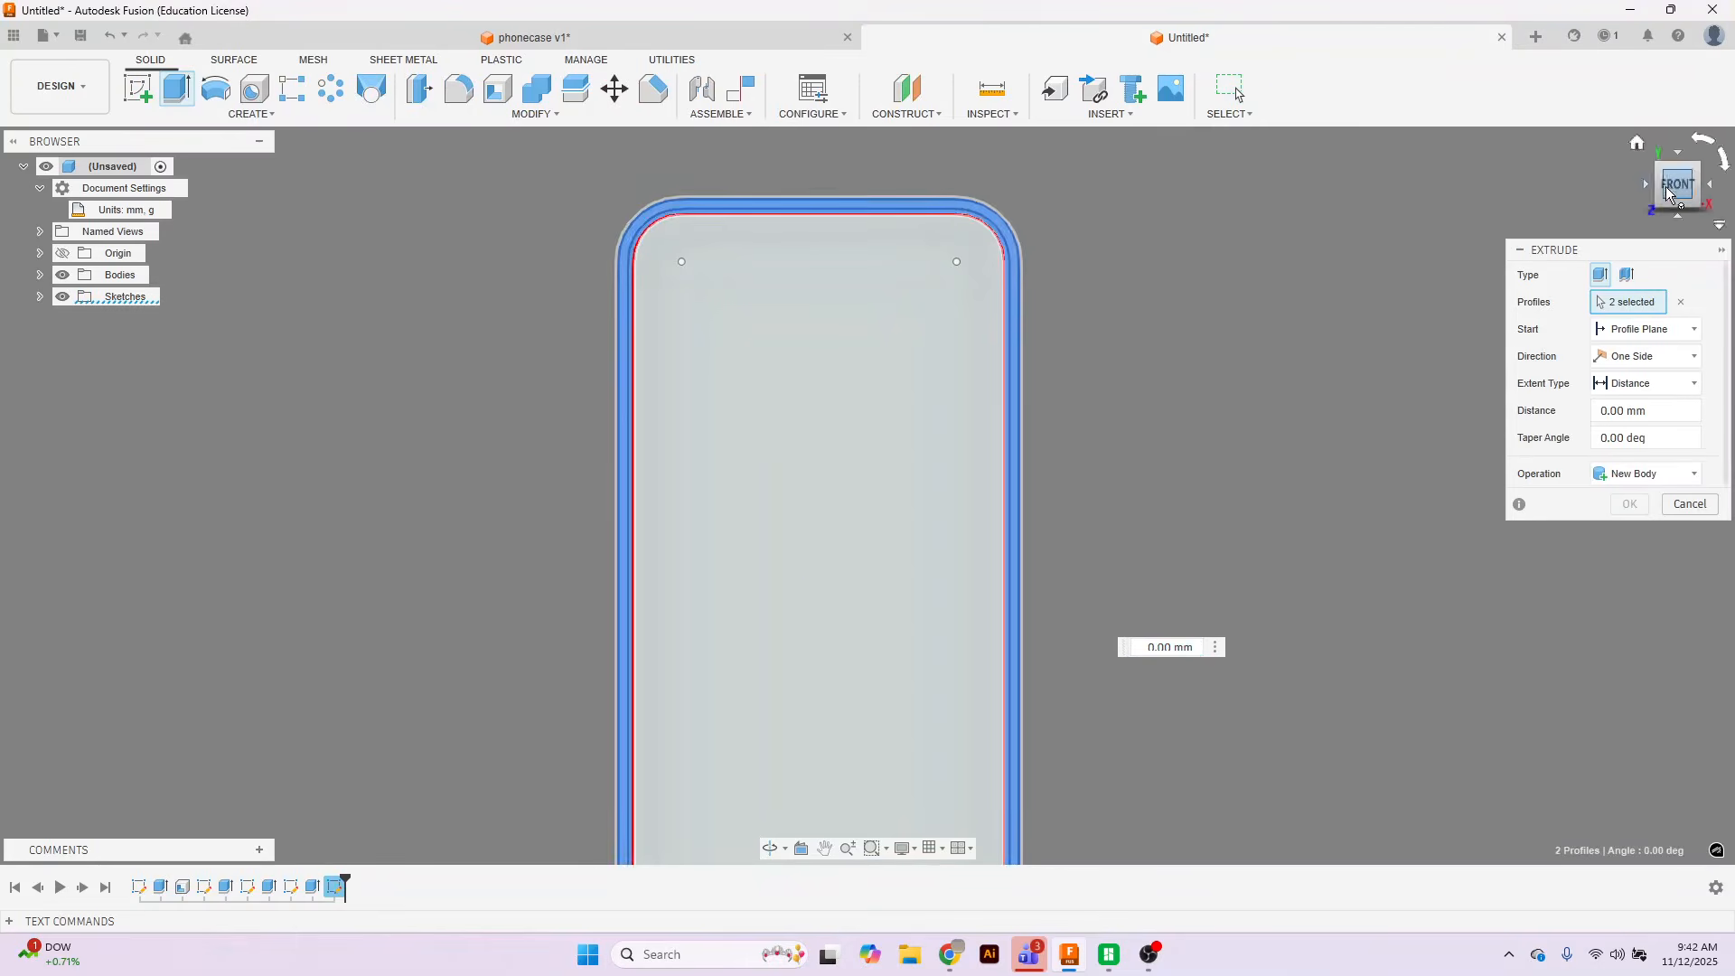
{"action": "middle_click_drag", "start_coordinate": [818, 602], "coordinate": [921, 537], "text": "shift"}
{"action": "middle_click_drag", "start_coordinate": [1657, 187], "coordinate": [1664, 185], "text": "shift"}
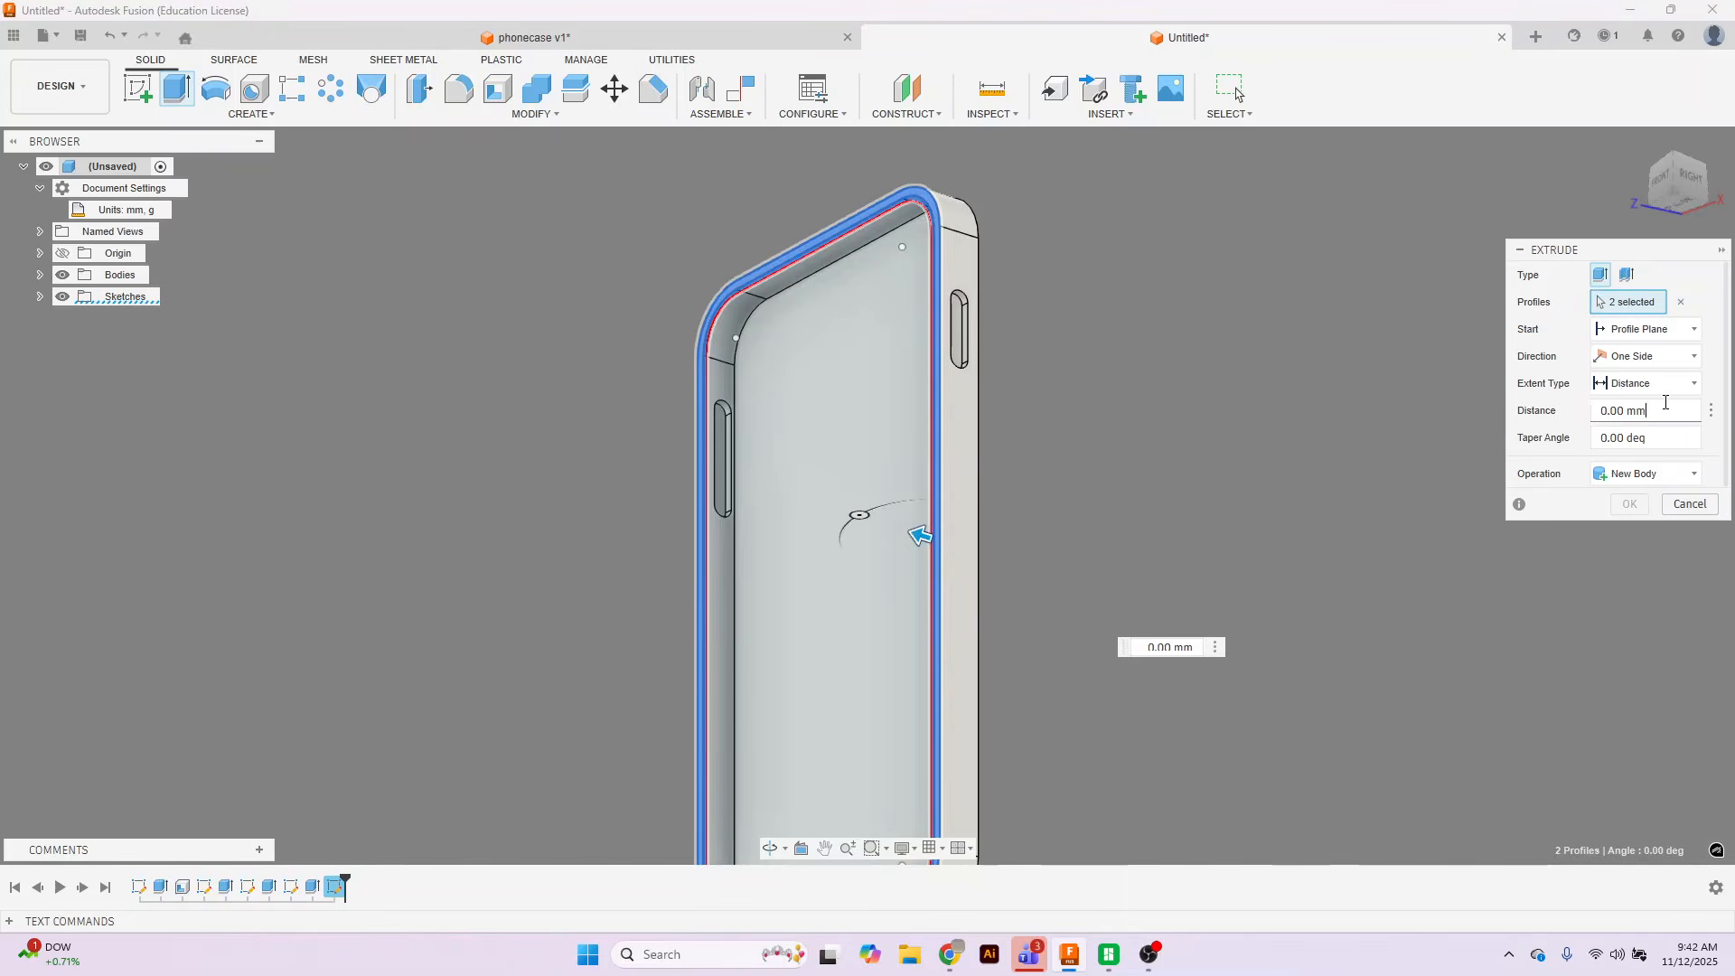
{"action": "left_click", "coordinate": [1665, 402]}
{"action": "type", "text": "1"}
{"action": "key", "text": "Return"}
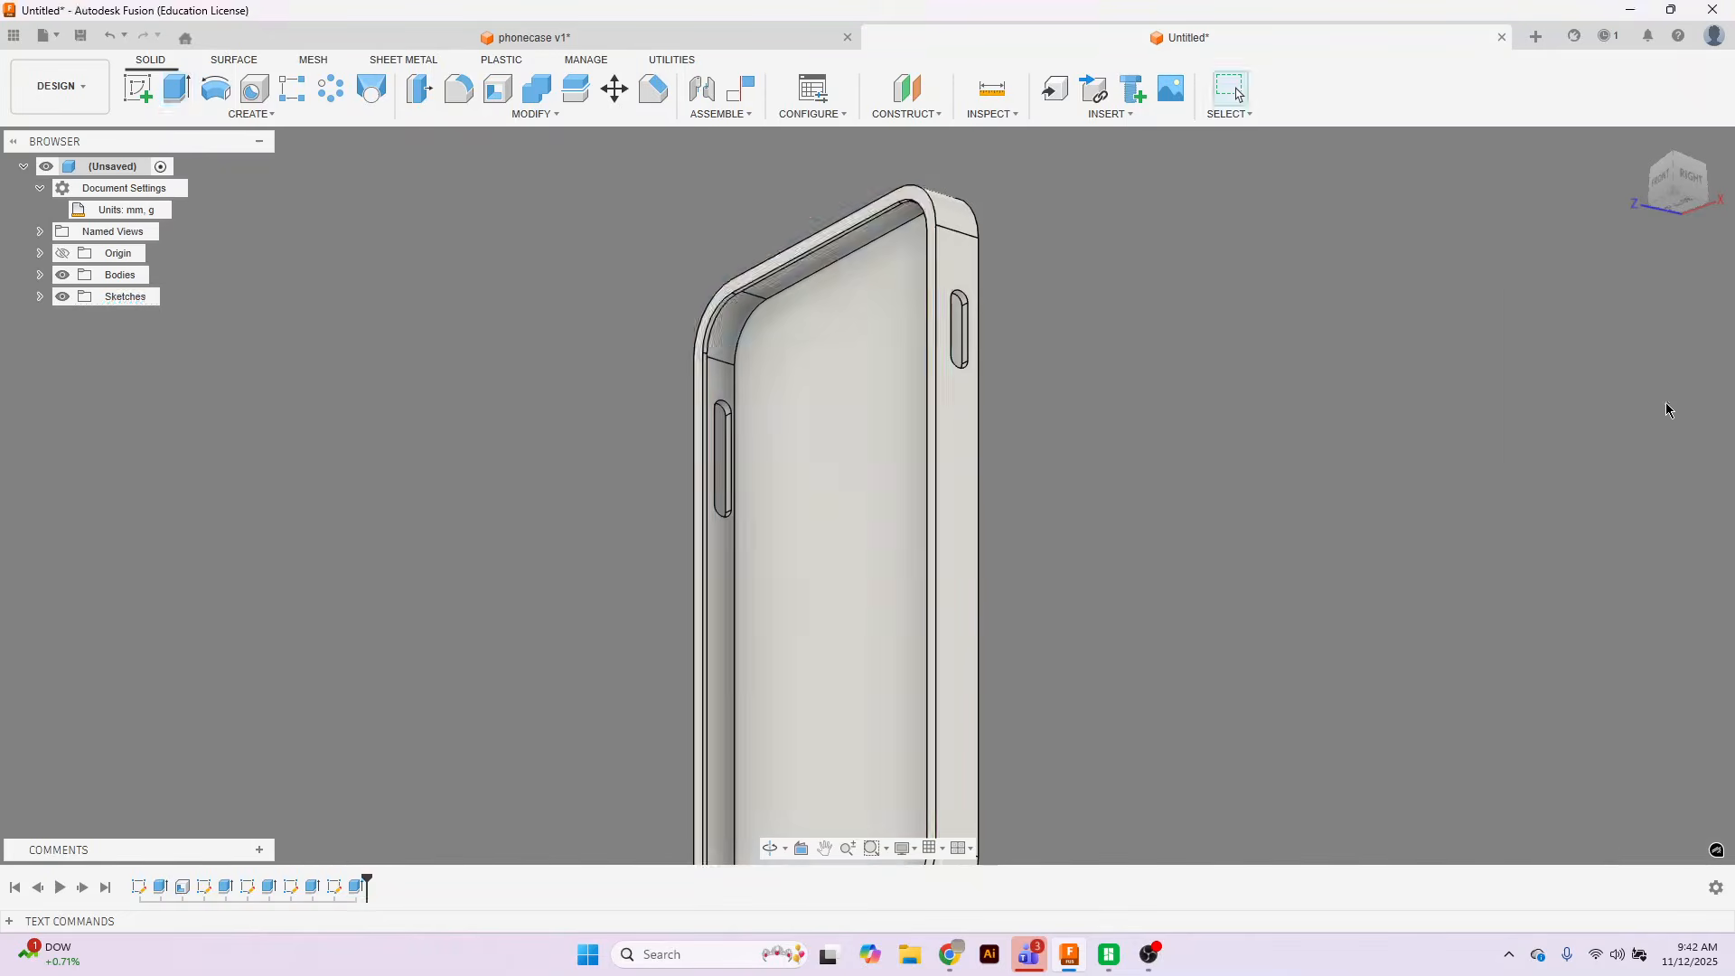
Examine the new lip around the case opening up close from the right side and from the front.
{"action": "left_click", "coordinate": [1687, 181]}
{"action": "scroll", "coordinate": [852, 263], "scroll_direction": "up", "scroll_amount": 5}
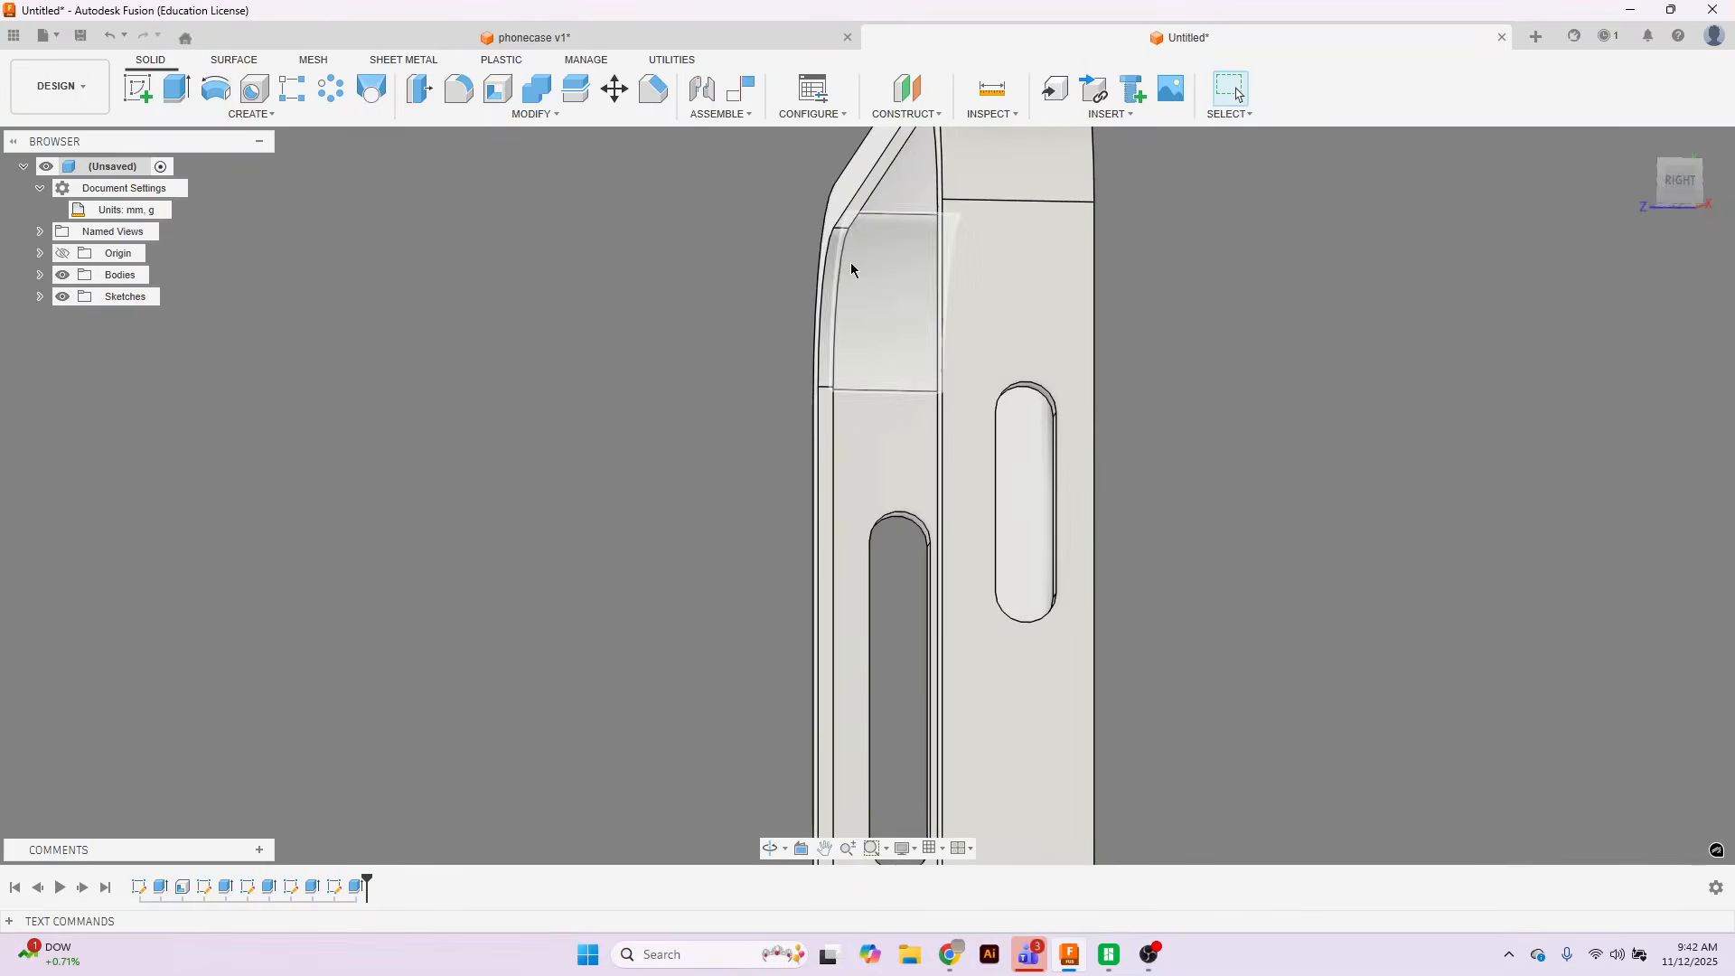
{"action": "scroll", "coordinate": [1457, 351], "scroll_direction": "down", "scroll_amount": 2}
{"action": "scroll", "coordinate": [1457, 350], "scroll_direction": "down", "scroll_amount": 2}
{"action": "left_click_drag", "start_coordinate": [1678, 181], "coordinate": [1719, 174]}
{"action": "scroll", "coordinate": [1453, 530], "scroll_direction": "down", "scroll_amount": 5}
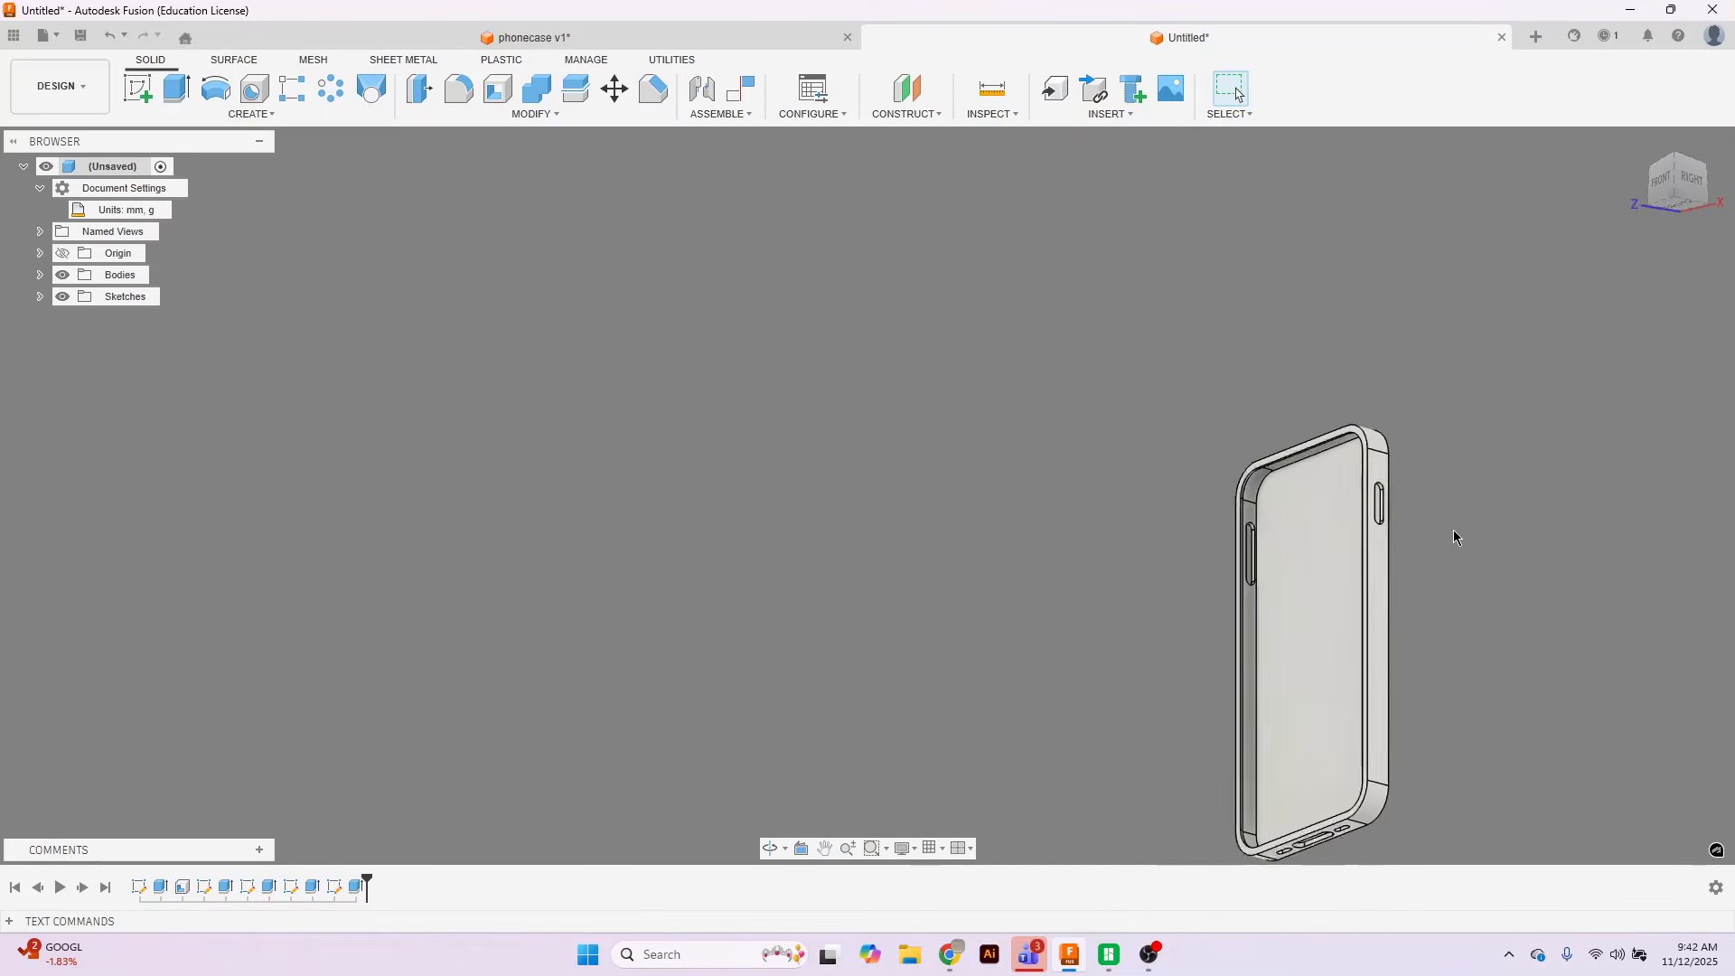
{"action": "middle_click_drag", "start_coordinate": [1425, 533], "coordinate": [1228, 398]}
{"action": "left_click_drag", "start_coordinate": [1676, 183], "coordinate": [1719, 193]}
{"action": "middle_click_drag", "start_coordinate": [1272, 478], "coordinate": [1280, 571]}
{"action": "scroll", "coordinate": [1054, 425], "scroll_direction": "up", "scroll_amount": 5}
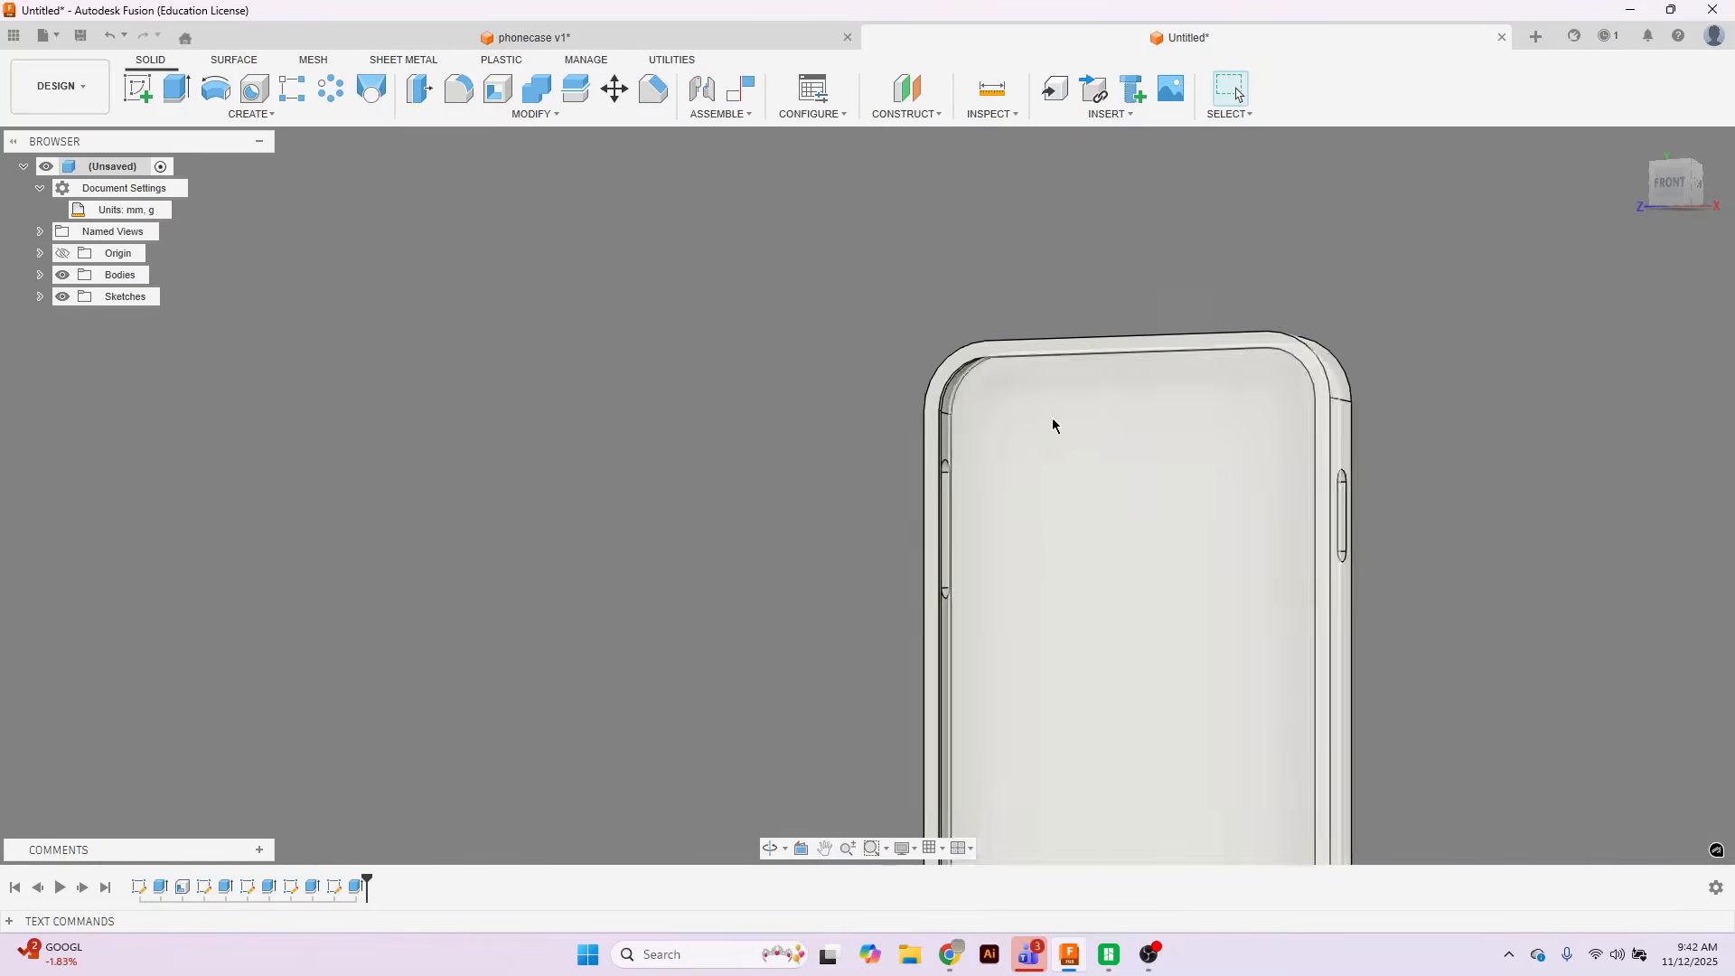
{"action": "left_click", "coordinate": [1674, 183]}
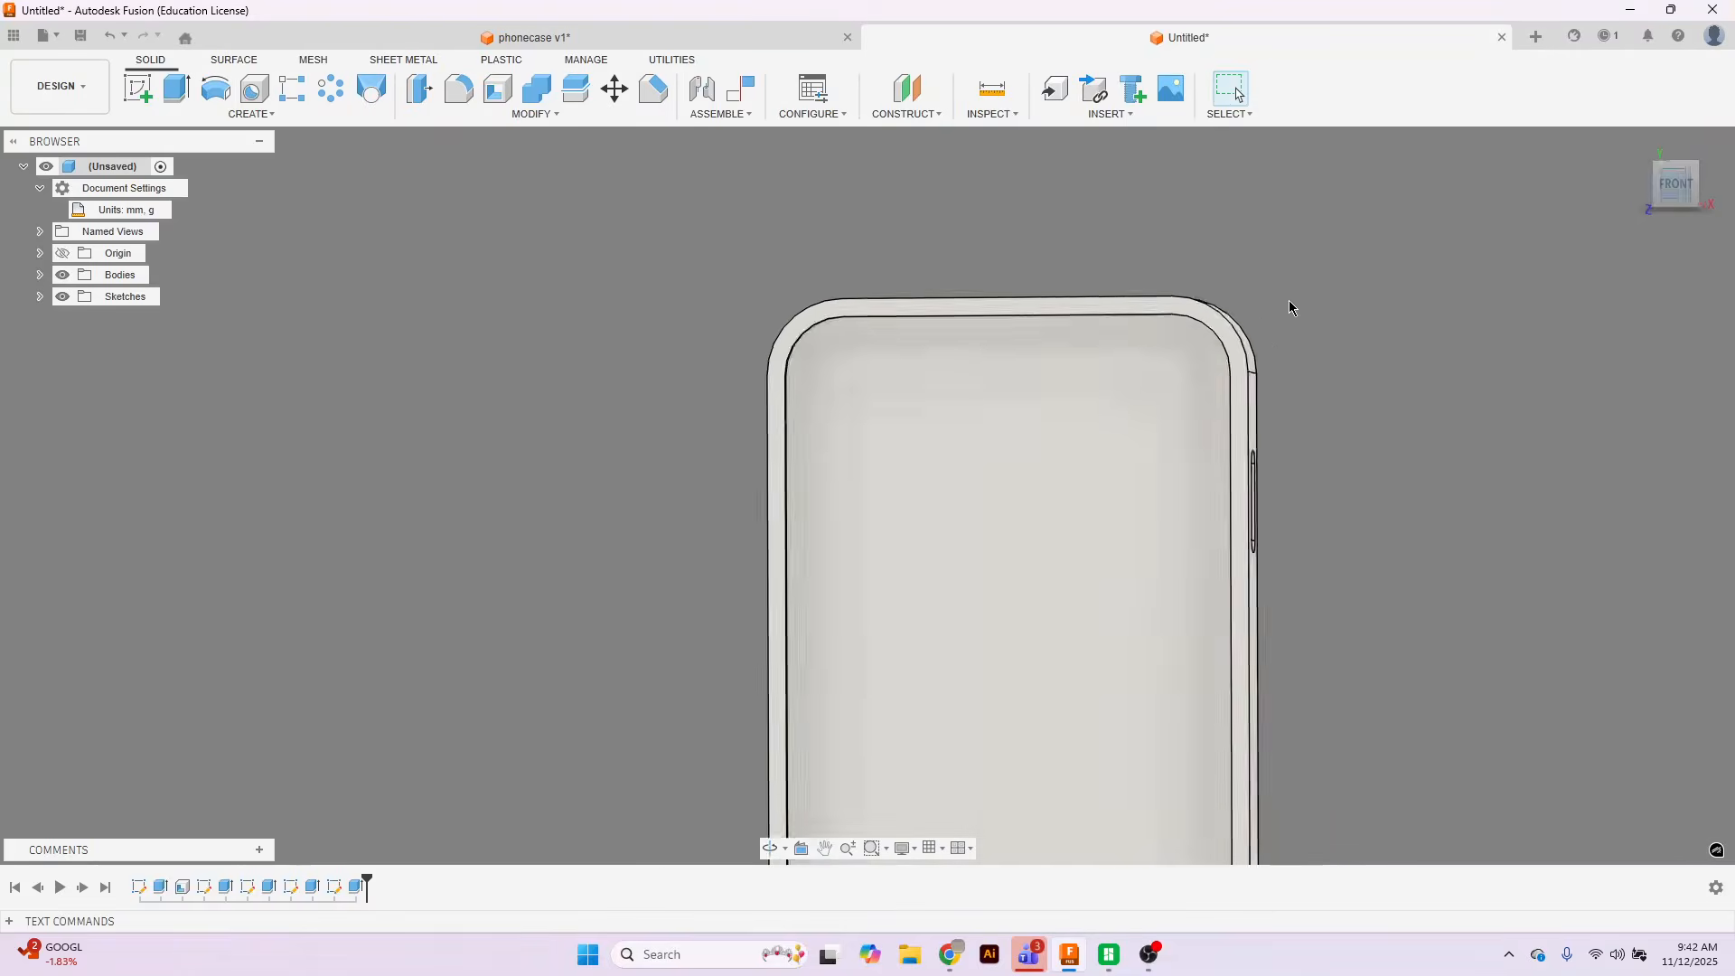
{"action": "scroll", "coordinate": [370, 524], "scroll_direction": "down", "scroll_amount": 1}
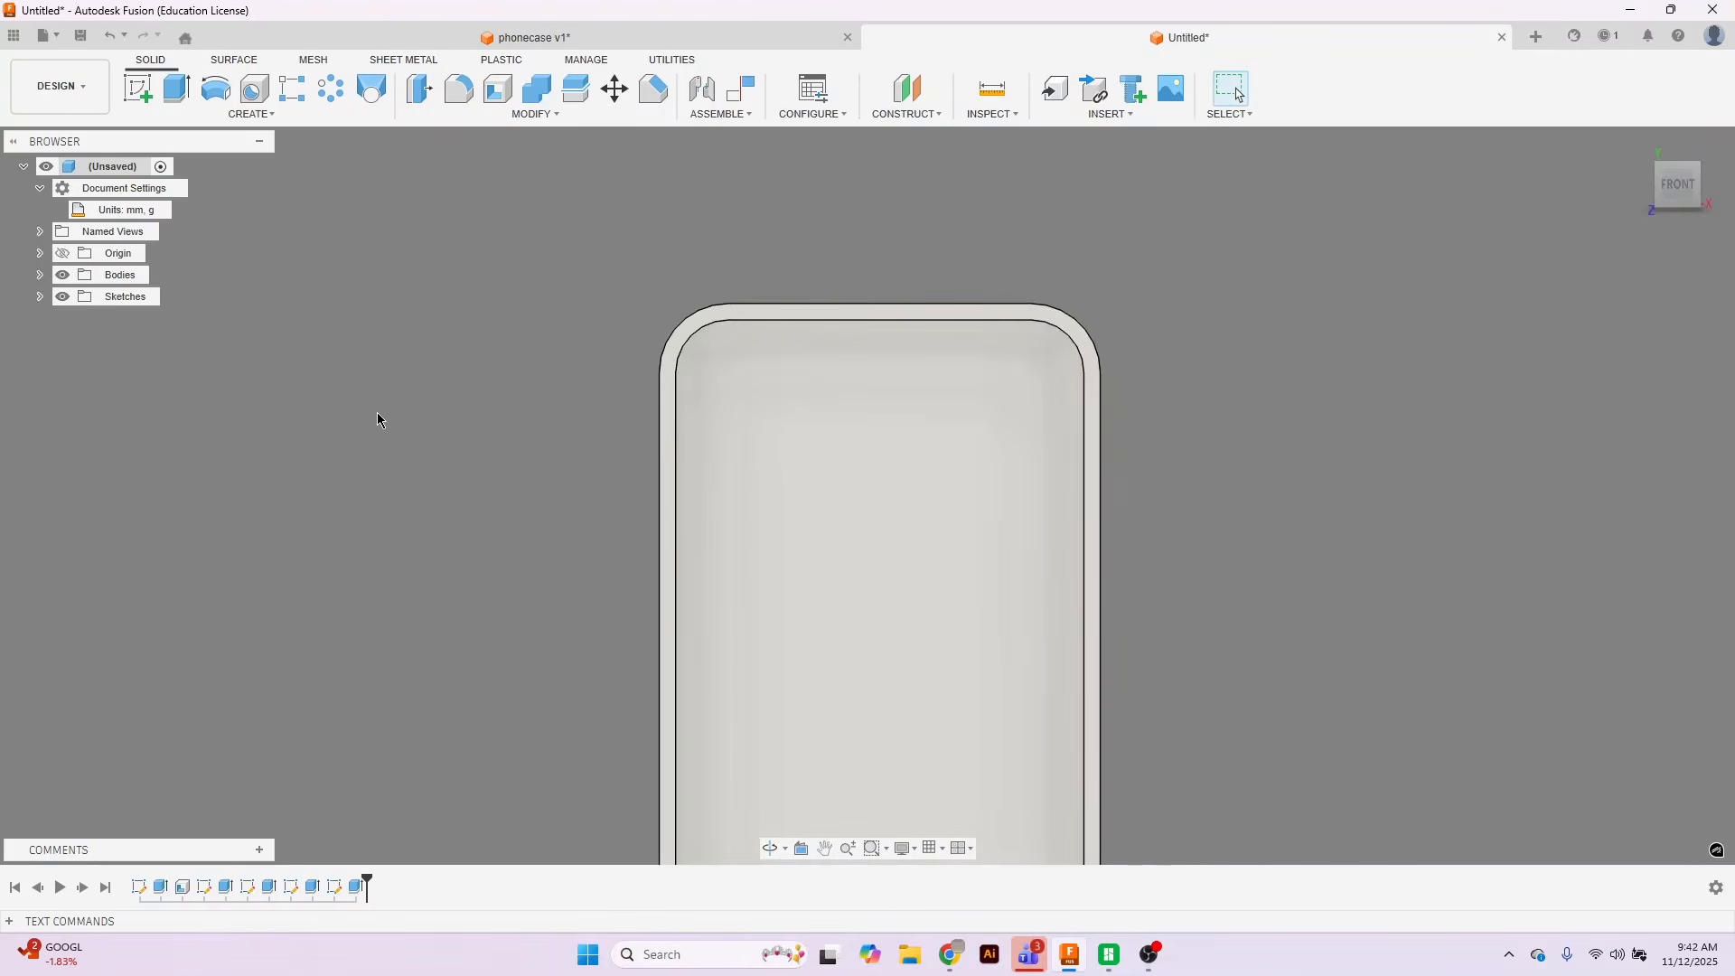
Start a sketch on the case's inner back face and draw a two-point rectangle near its upper-left corner.
{"action": "left_click", "coordinate": [129, 96]}
{"action": "left_click", "coordinate": [755, 407]}
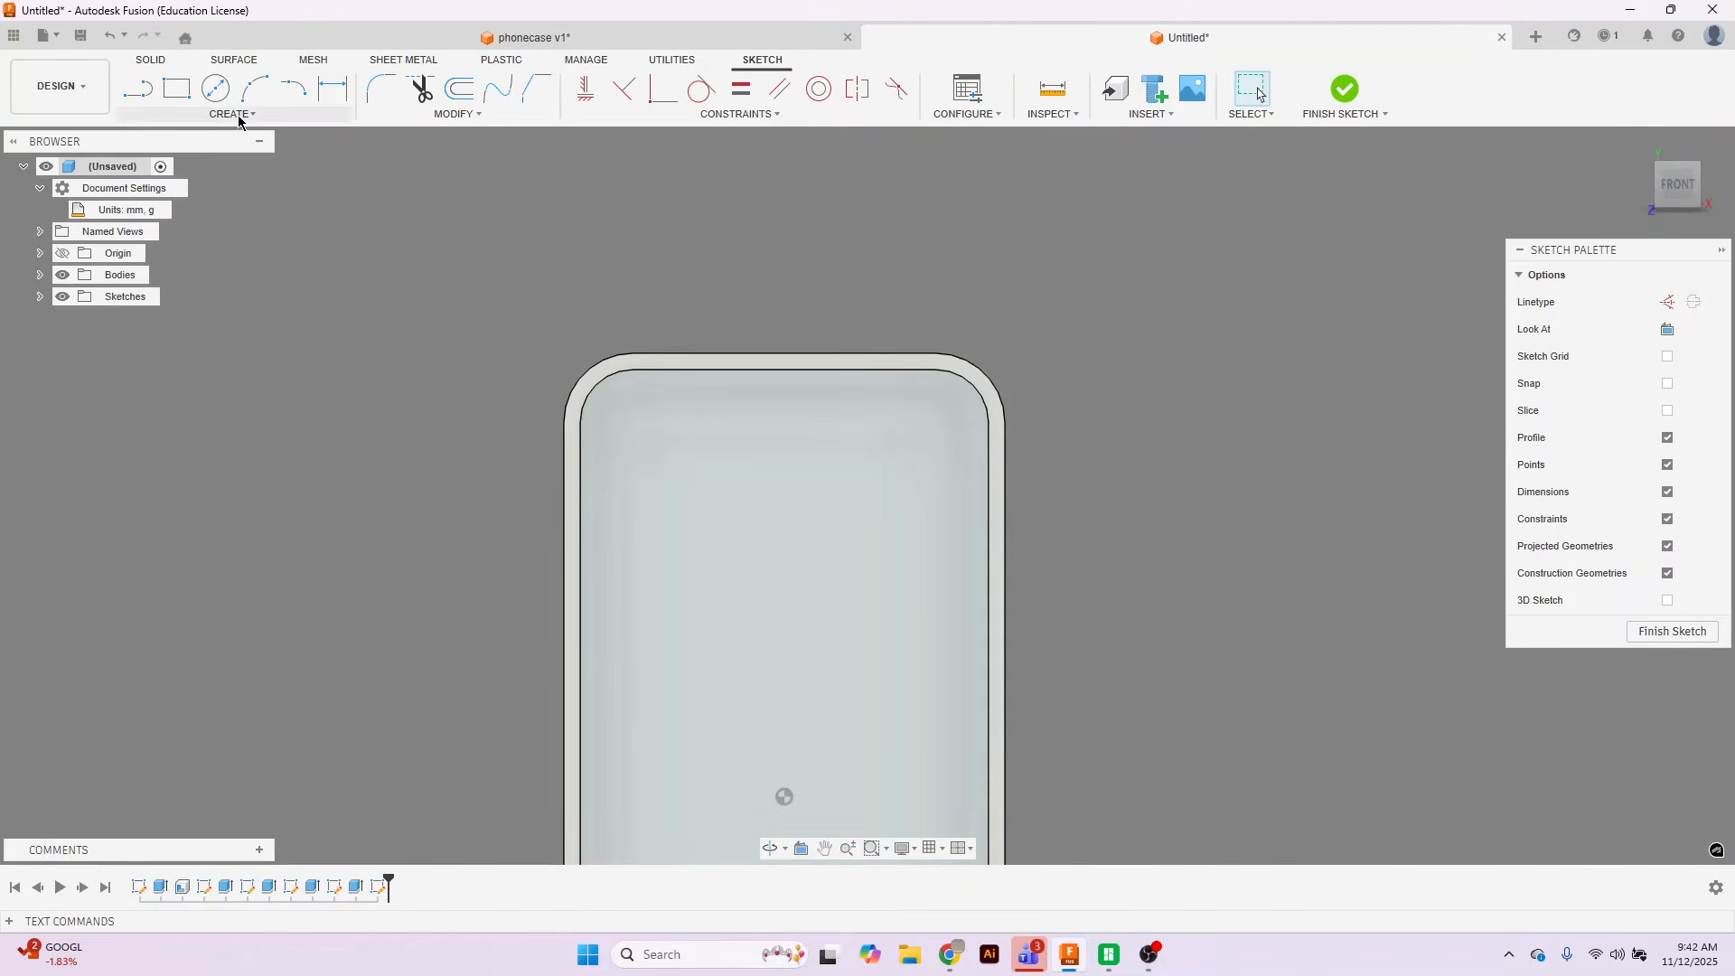
{"action": "key", "text": "alt+Tab"}
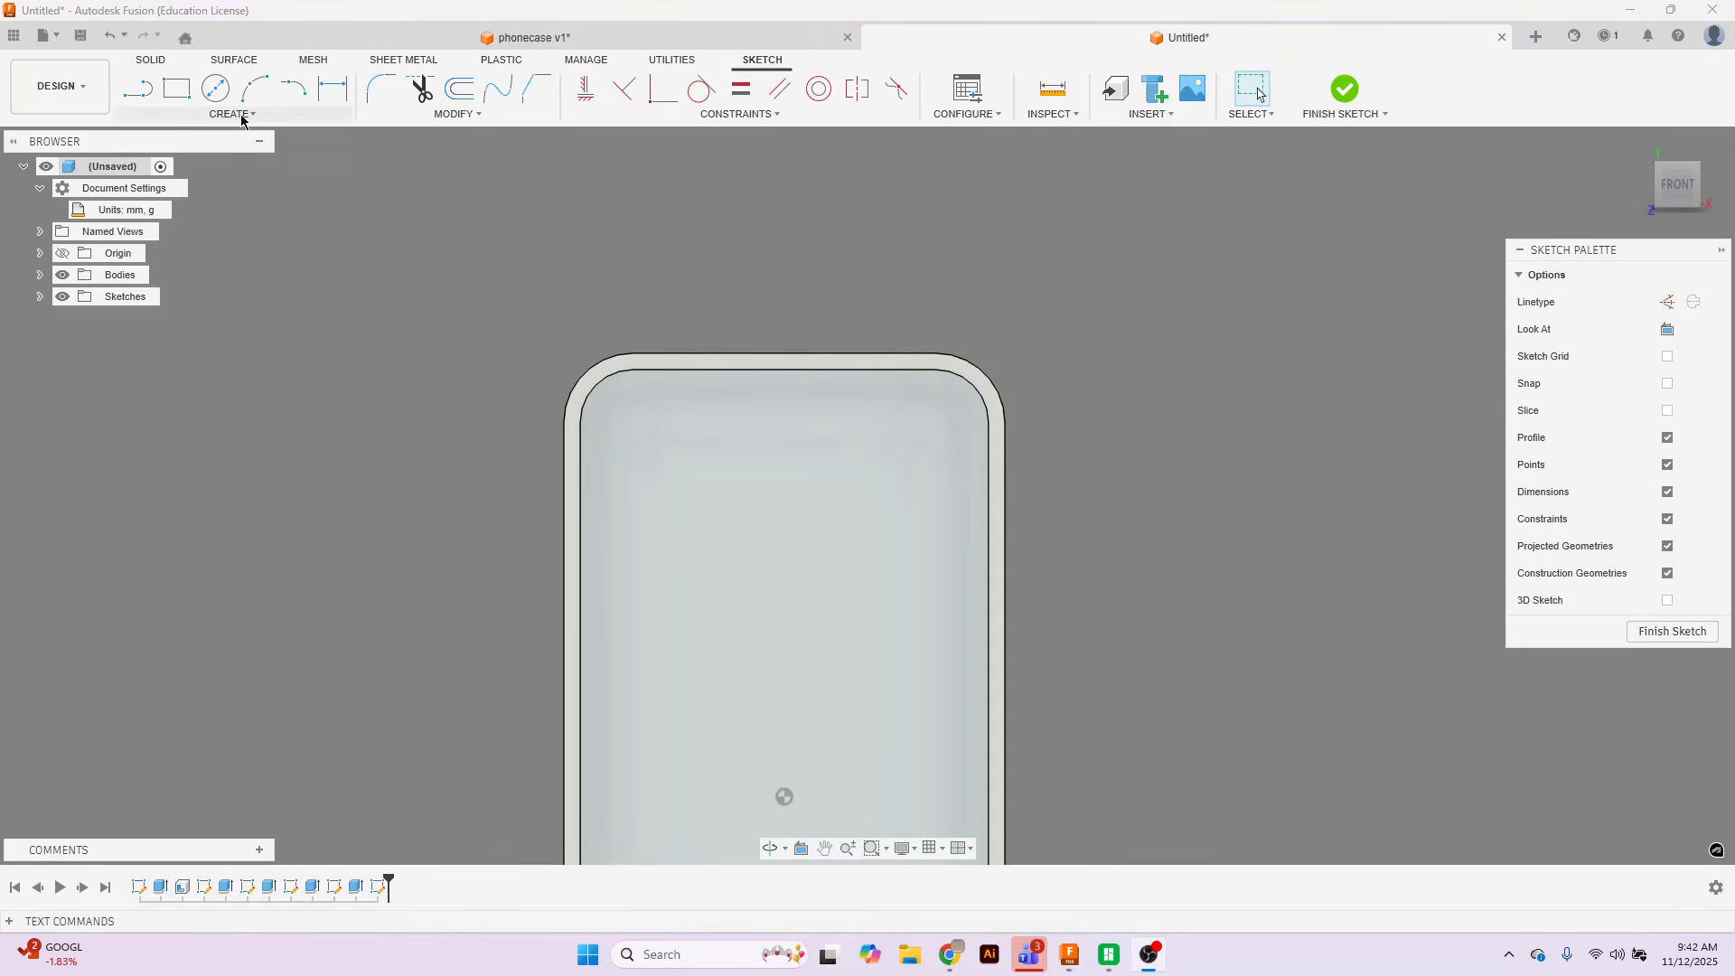
{"action": "left_click", "coordinate": [171, 97]}
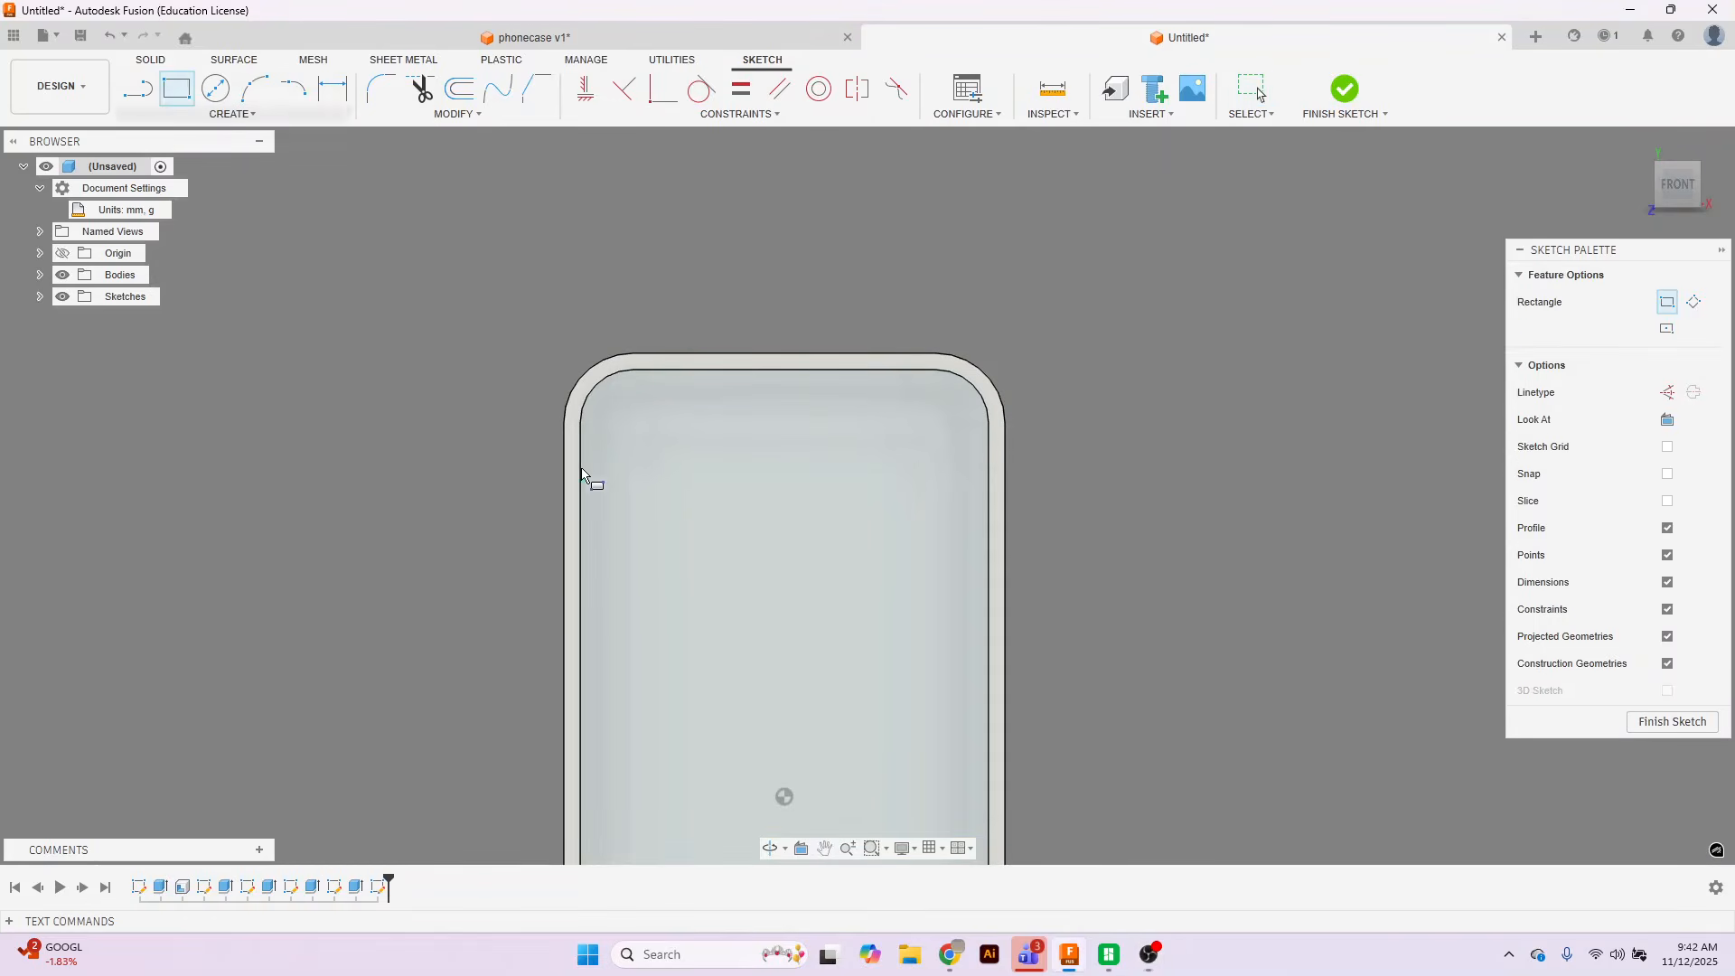
{"action": "left_click", "coordinate": [634, 446]}
{"action": "left_click", "coordinate": [719, 560]}
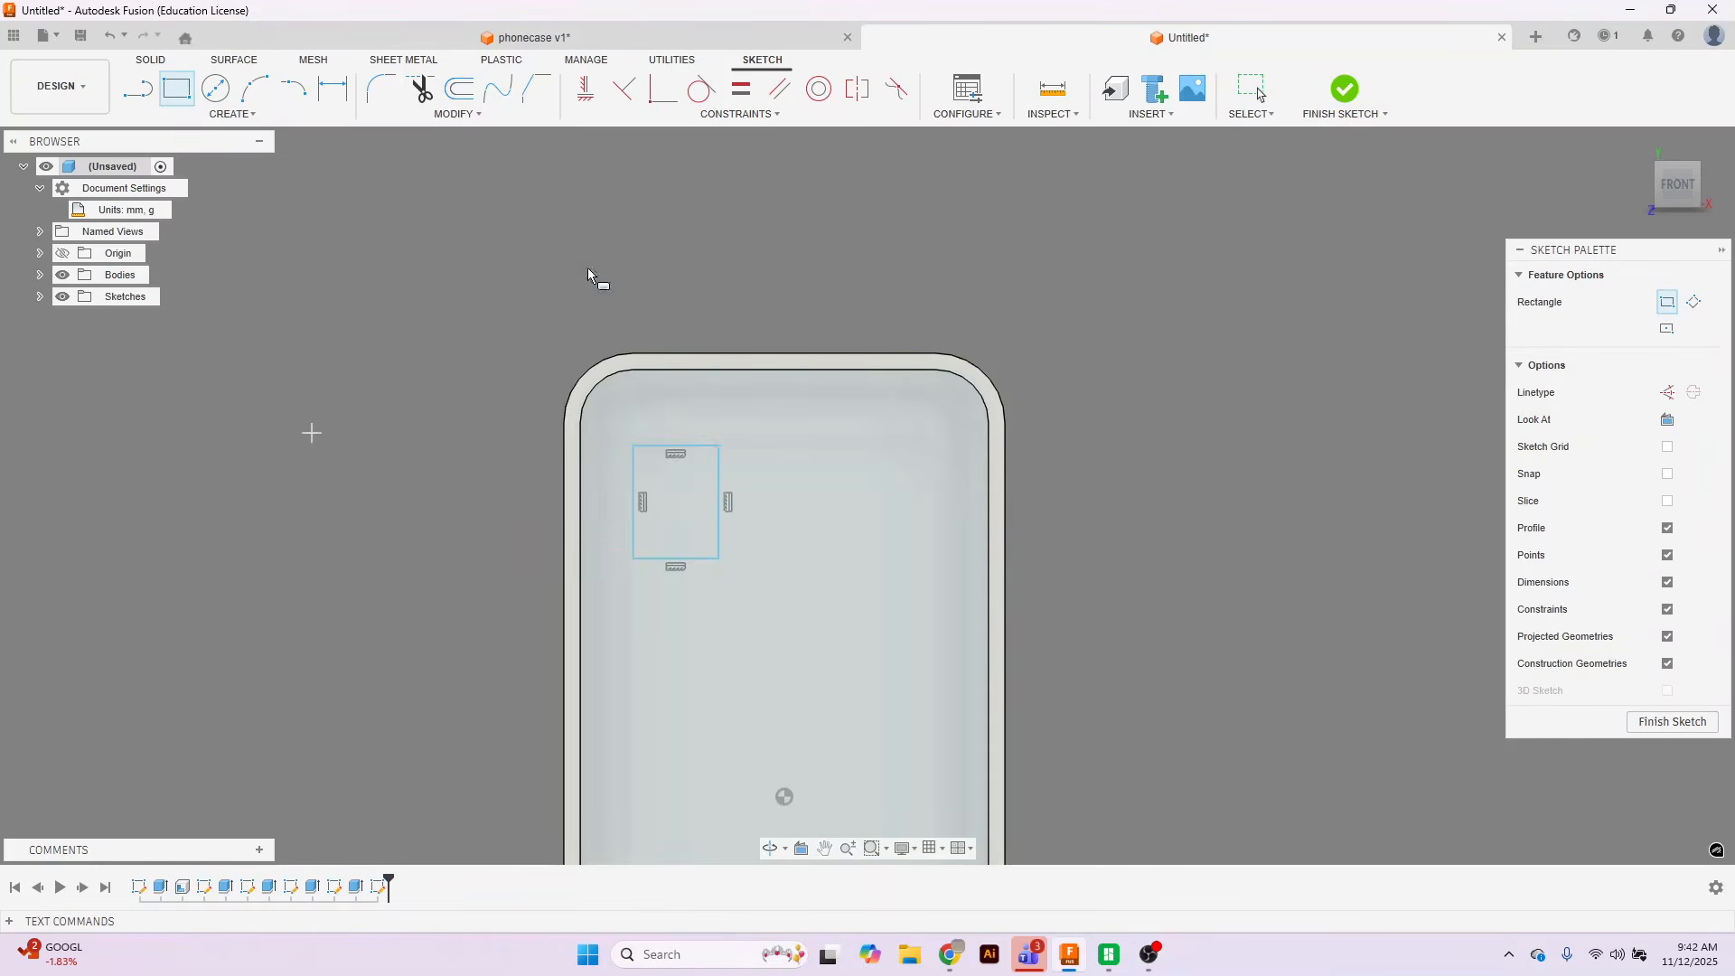
Switch to the phonecase v1 design, finish its open sketch, and measure the camera cutout's width between its two straight side edges.
{"action": "left_click", "coordinate": [598, 27]}
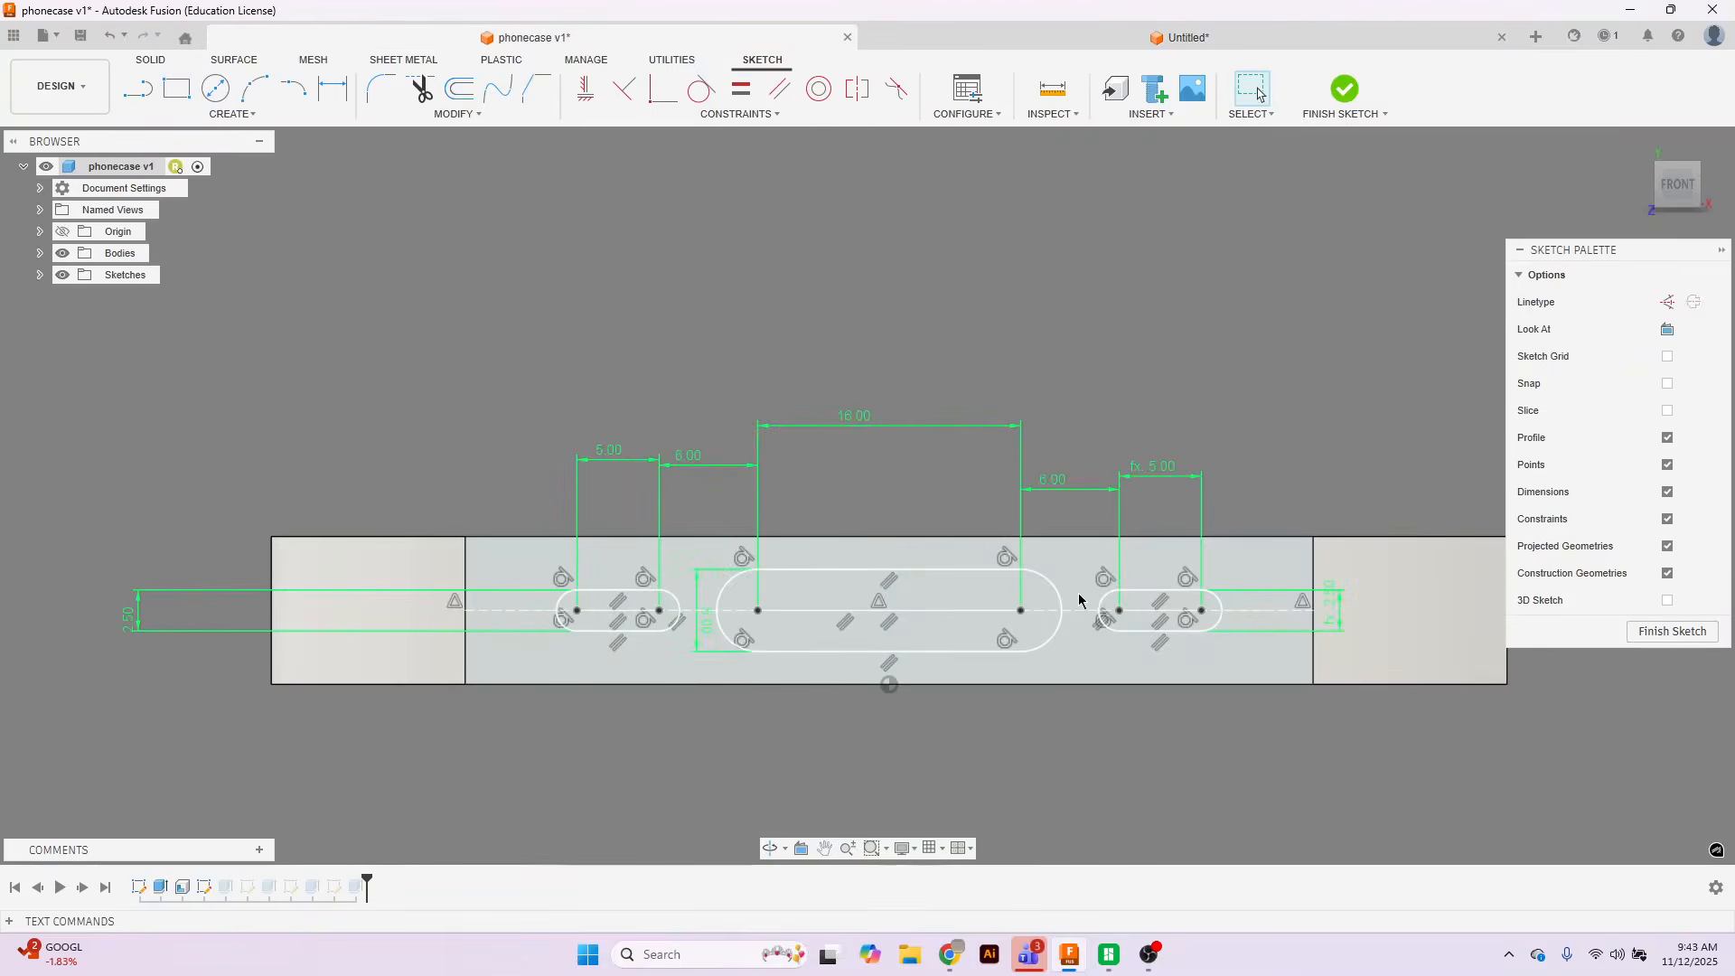
{"action": "left_click", "coordinate": [1672, 631]}
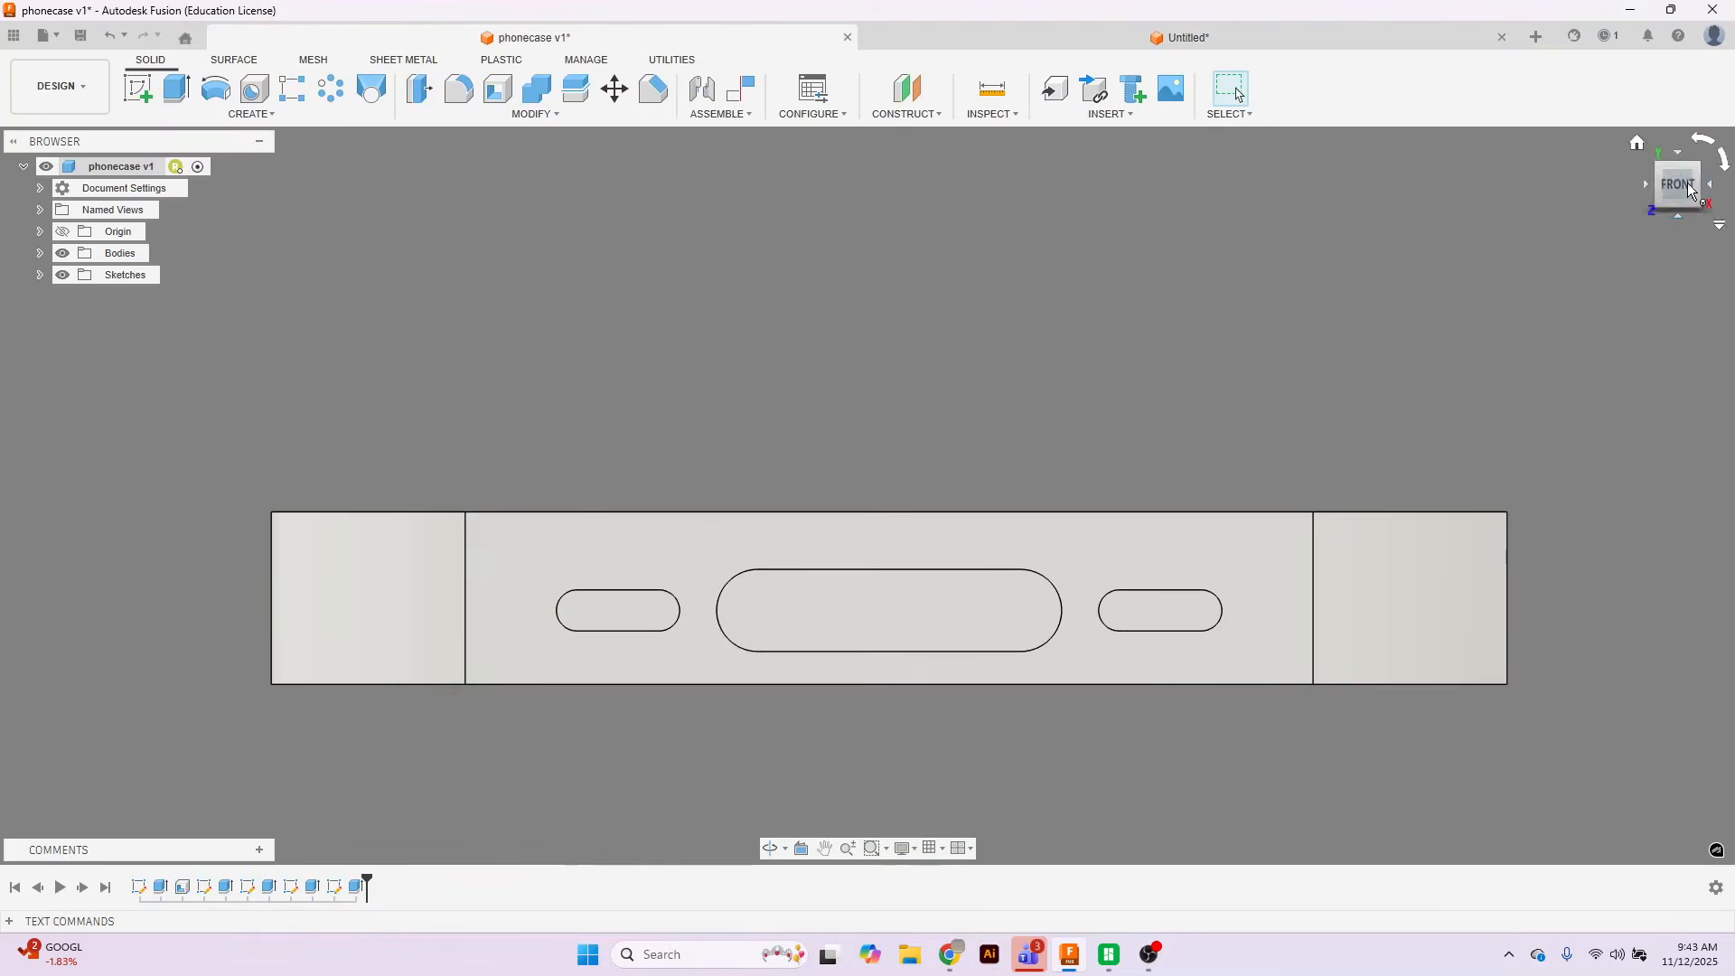
{"action": "left_click_drag", "start_coordinate": [1688, 184], "coordinate": [1665, 297]}
{"action": "scroll", "coordinate": [1162, 345], "scroll_direction": "down", "scroll_amount": 5}
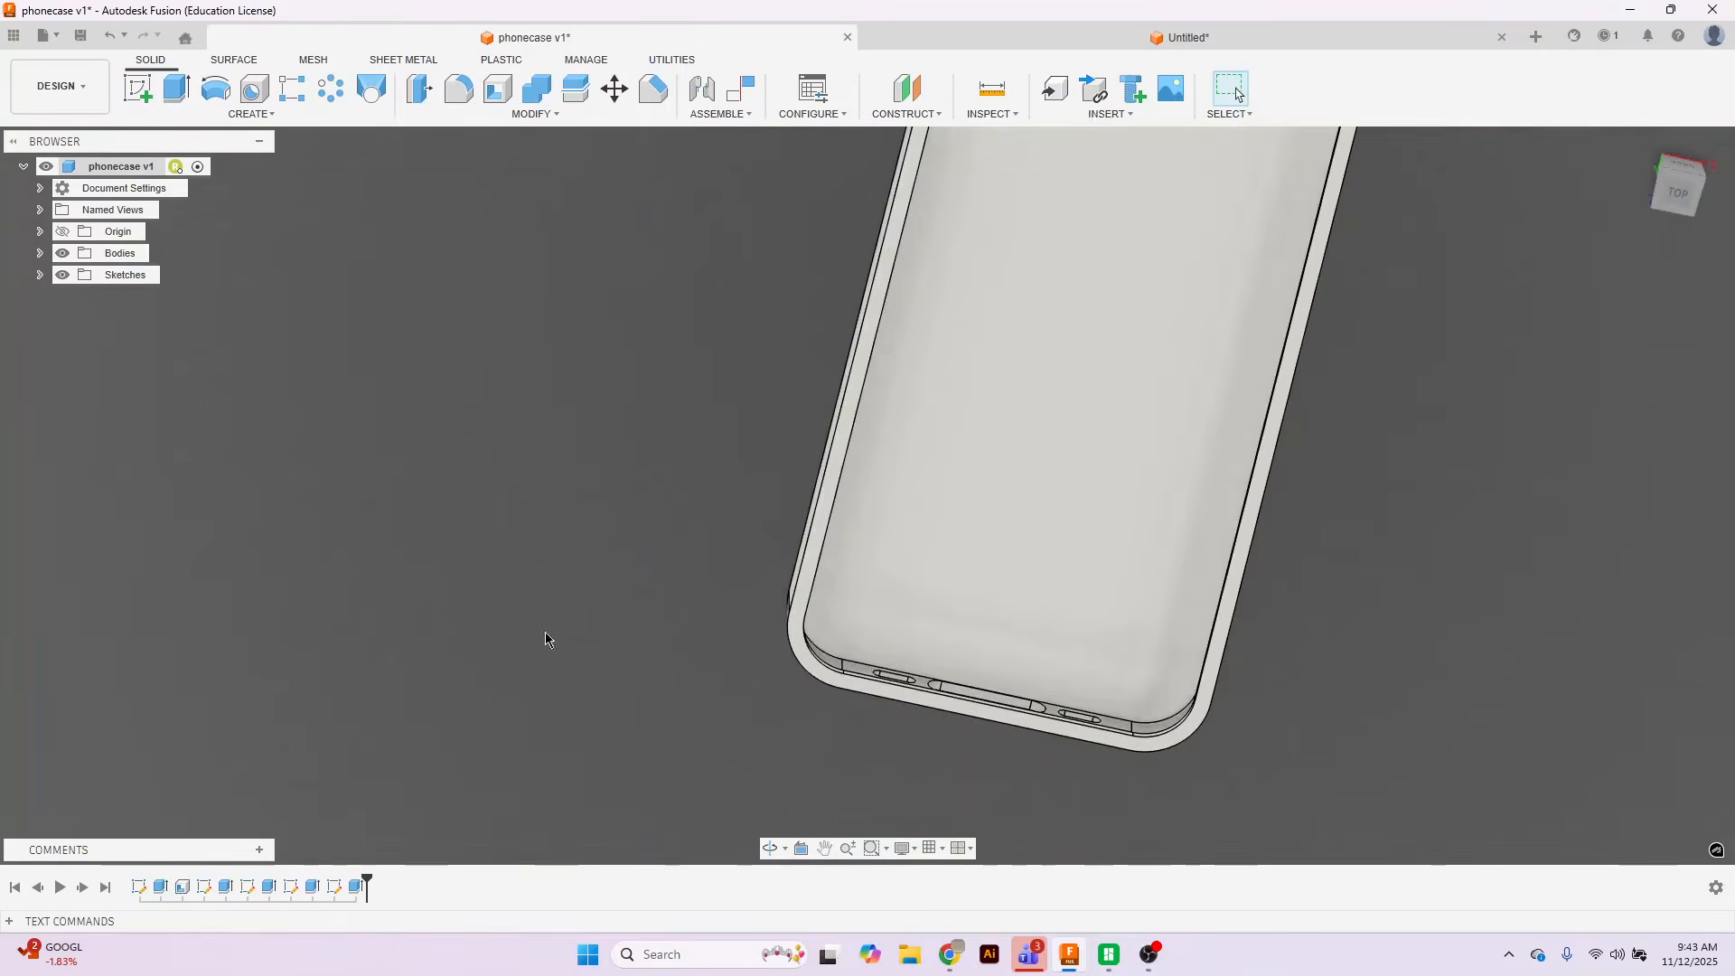
{"action": "middle_click_drag", "start_coordinate": [545, 639], "coordinate": [519, 743]}
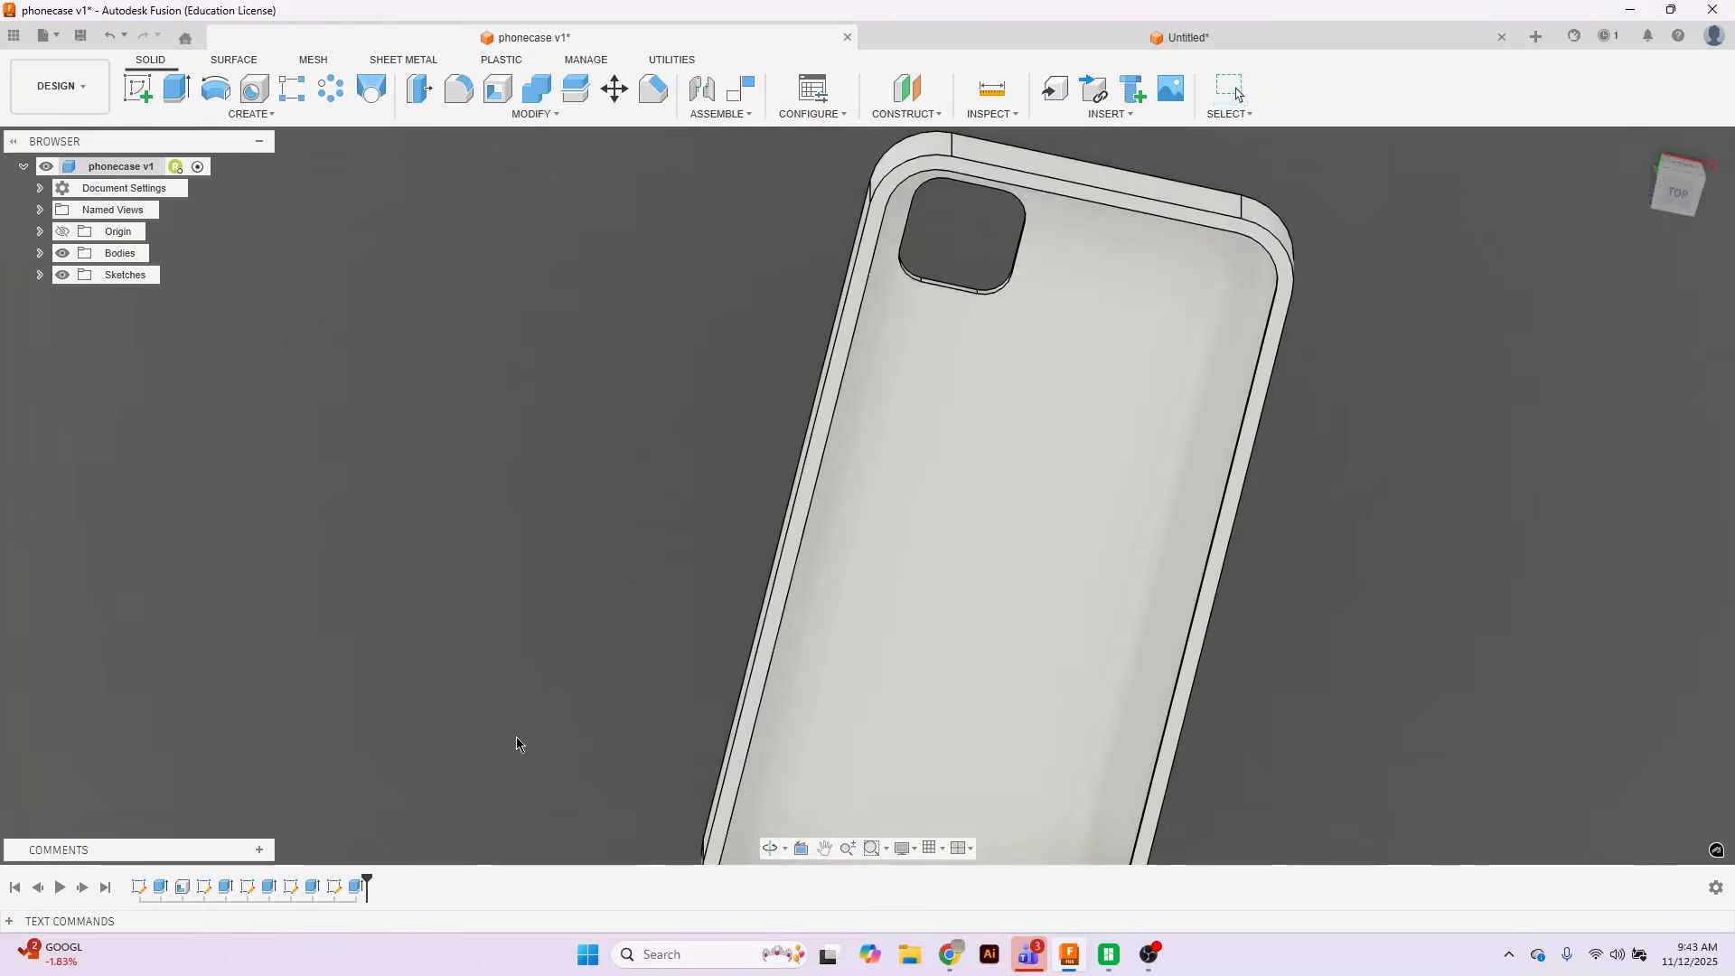
{"action": "left_click", "coordinate": [750, 312]}
{"action": "left_click", "coordinate": [992, 88]}
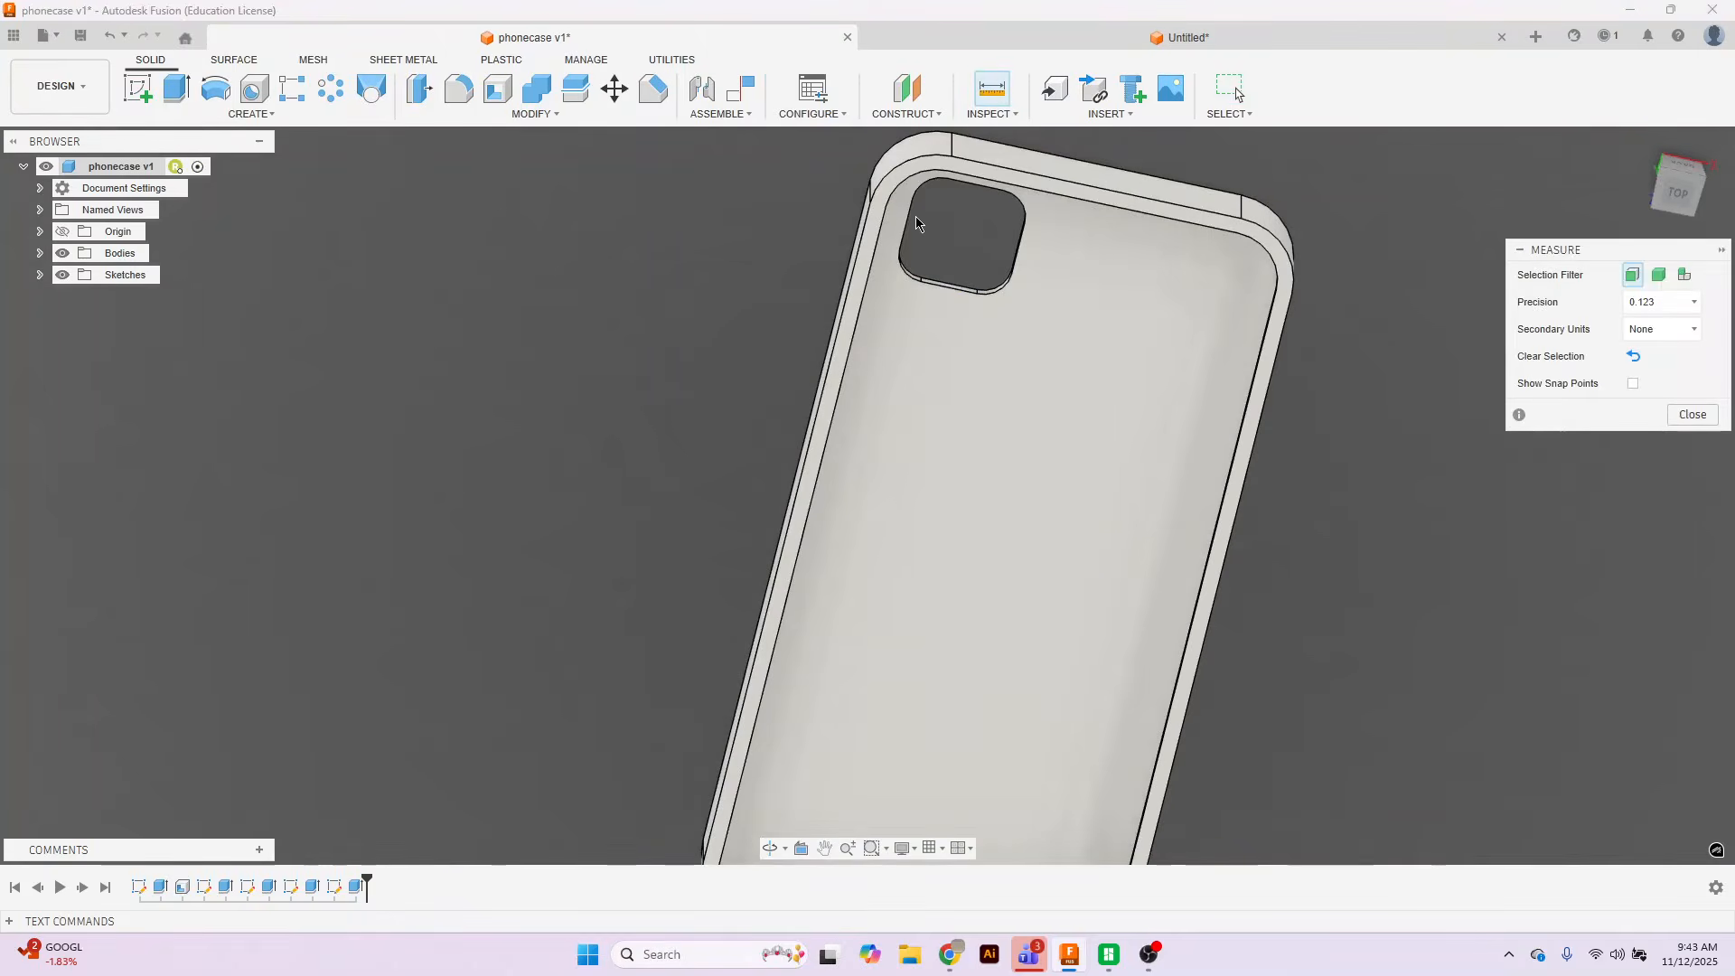
{"action": "left_click", "coordinate": [911, 221]}
{"action": "left_click", "coordinate": [1022, 246]}
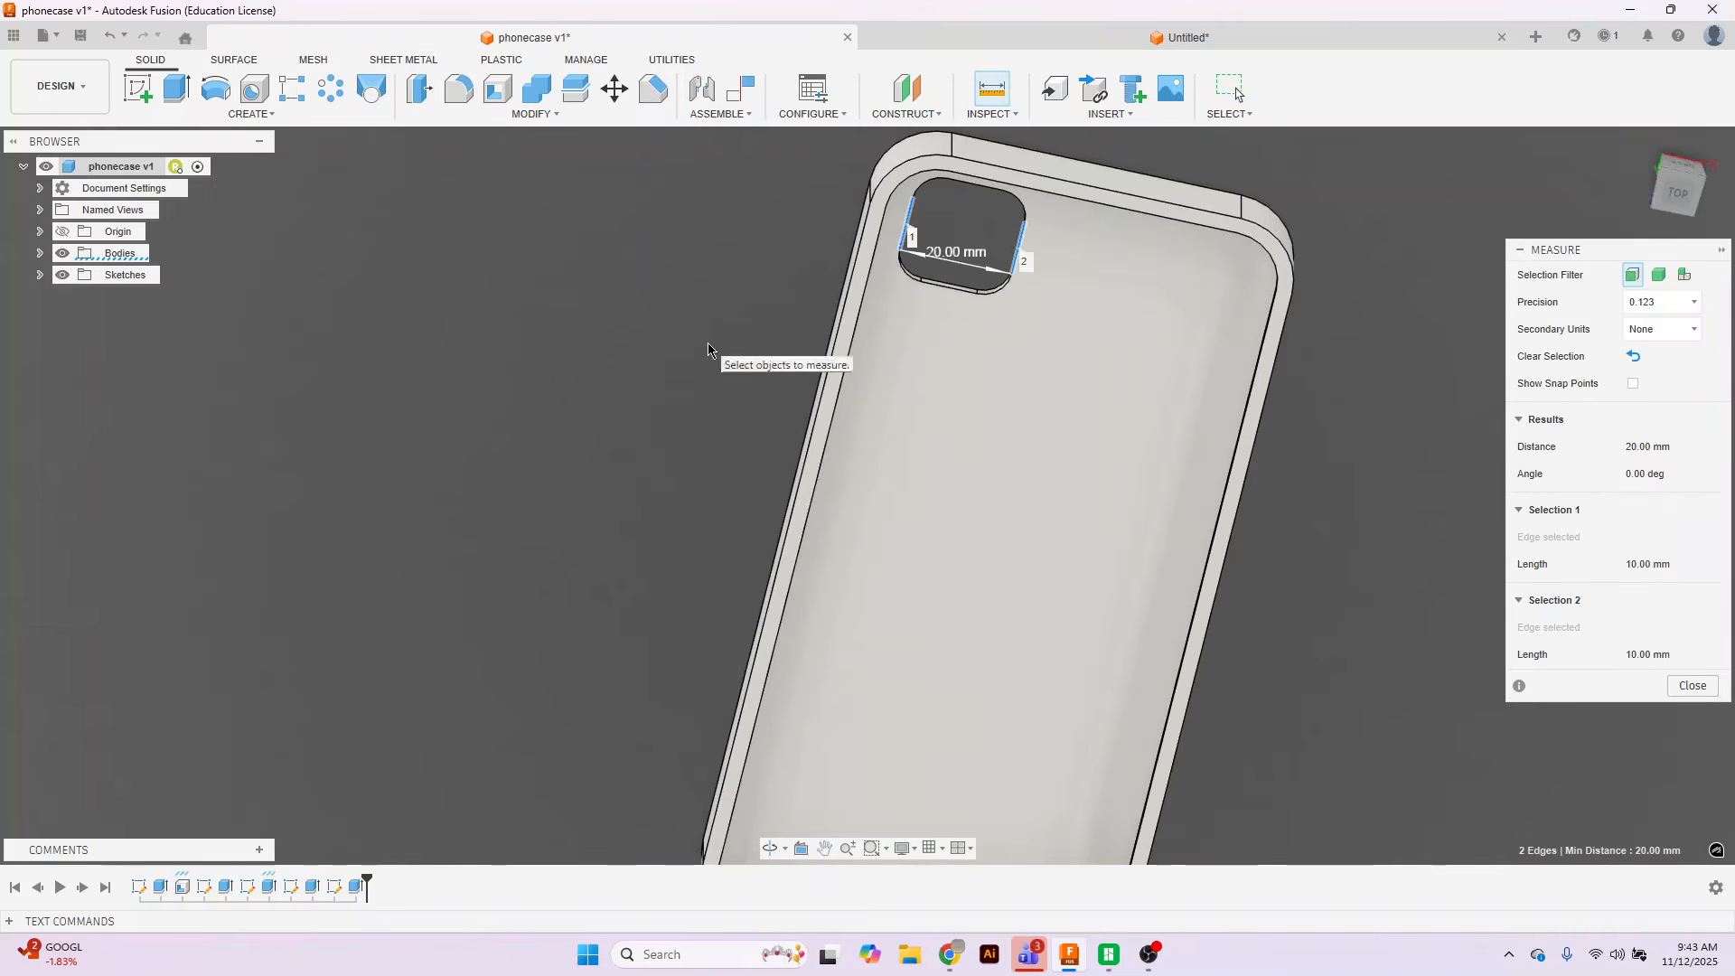
Return to the untitled design and dimension the sketched rectangle to 20 mm wide and 20 mm high.
{"action": "left_click", "coordinate": [1000, 38]}
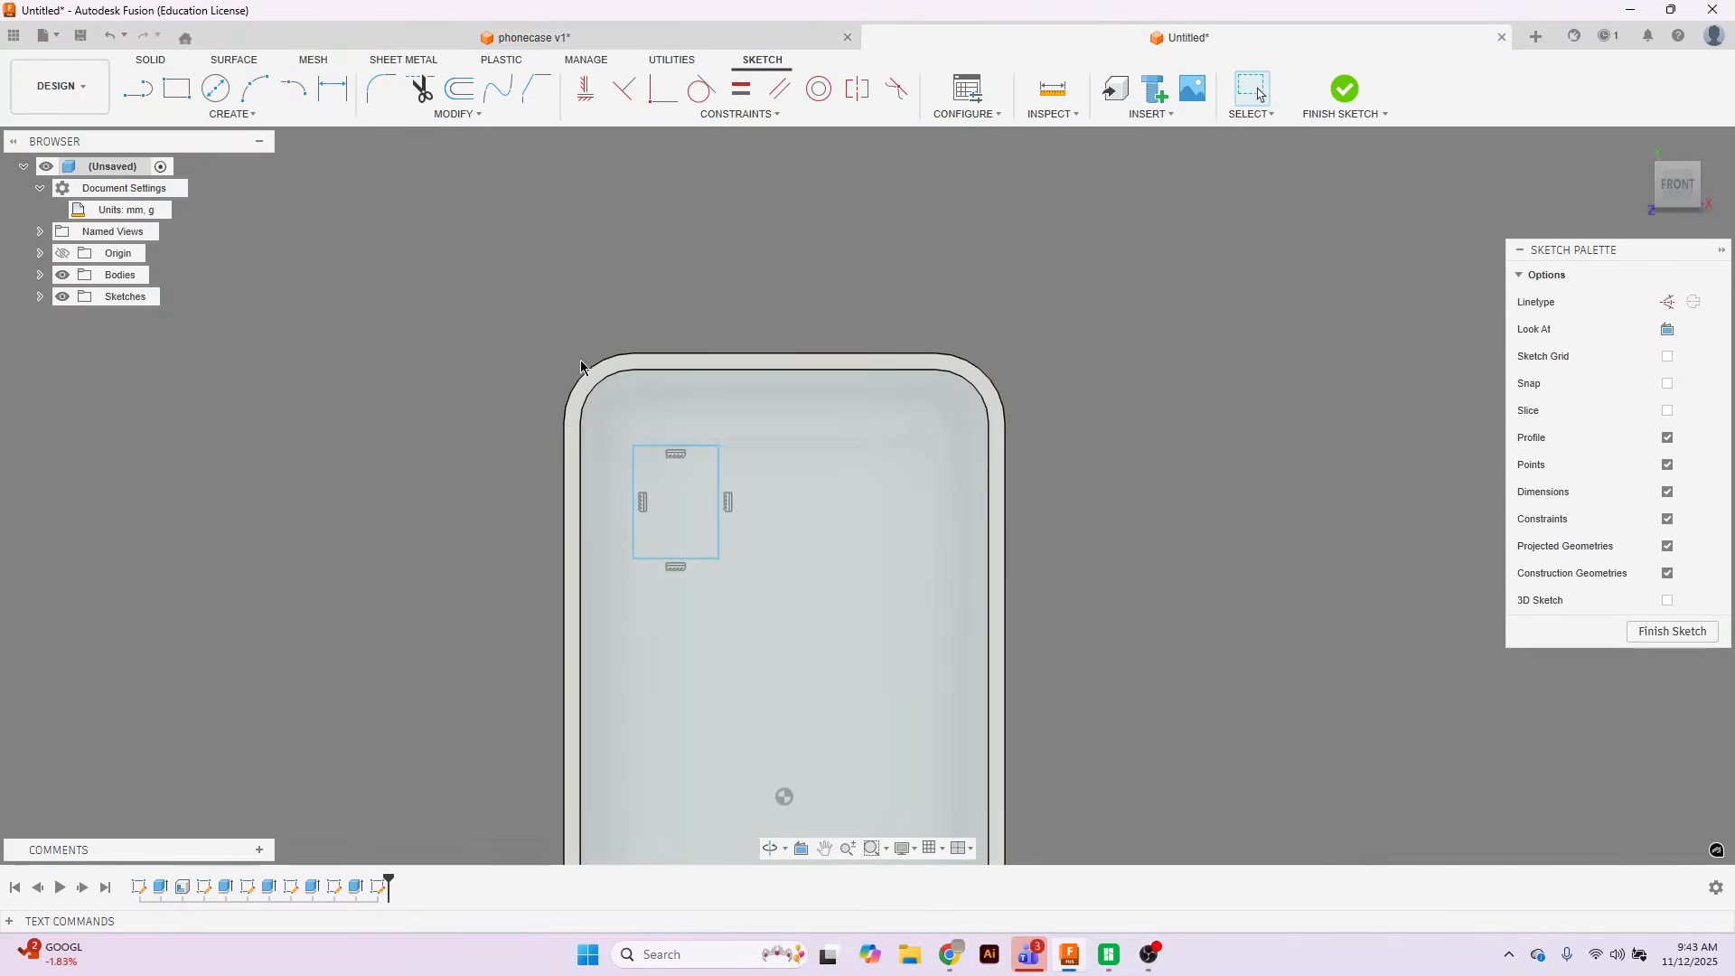
{"action": "left_click", "coordinate": [332, 87]}
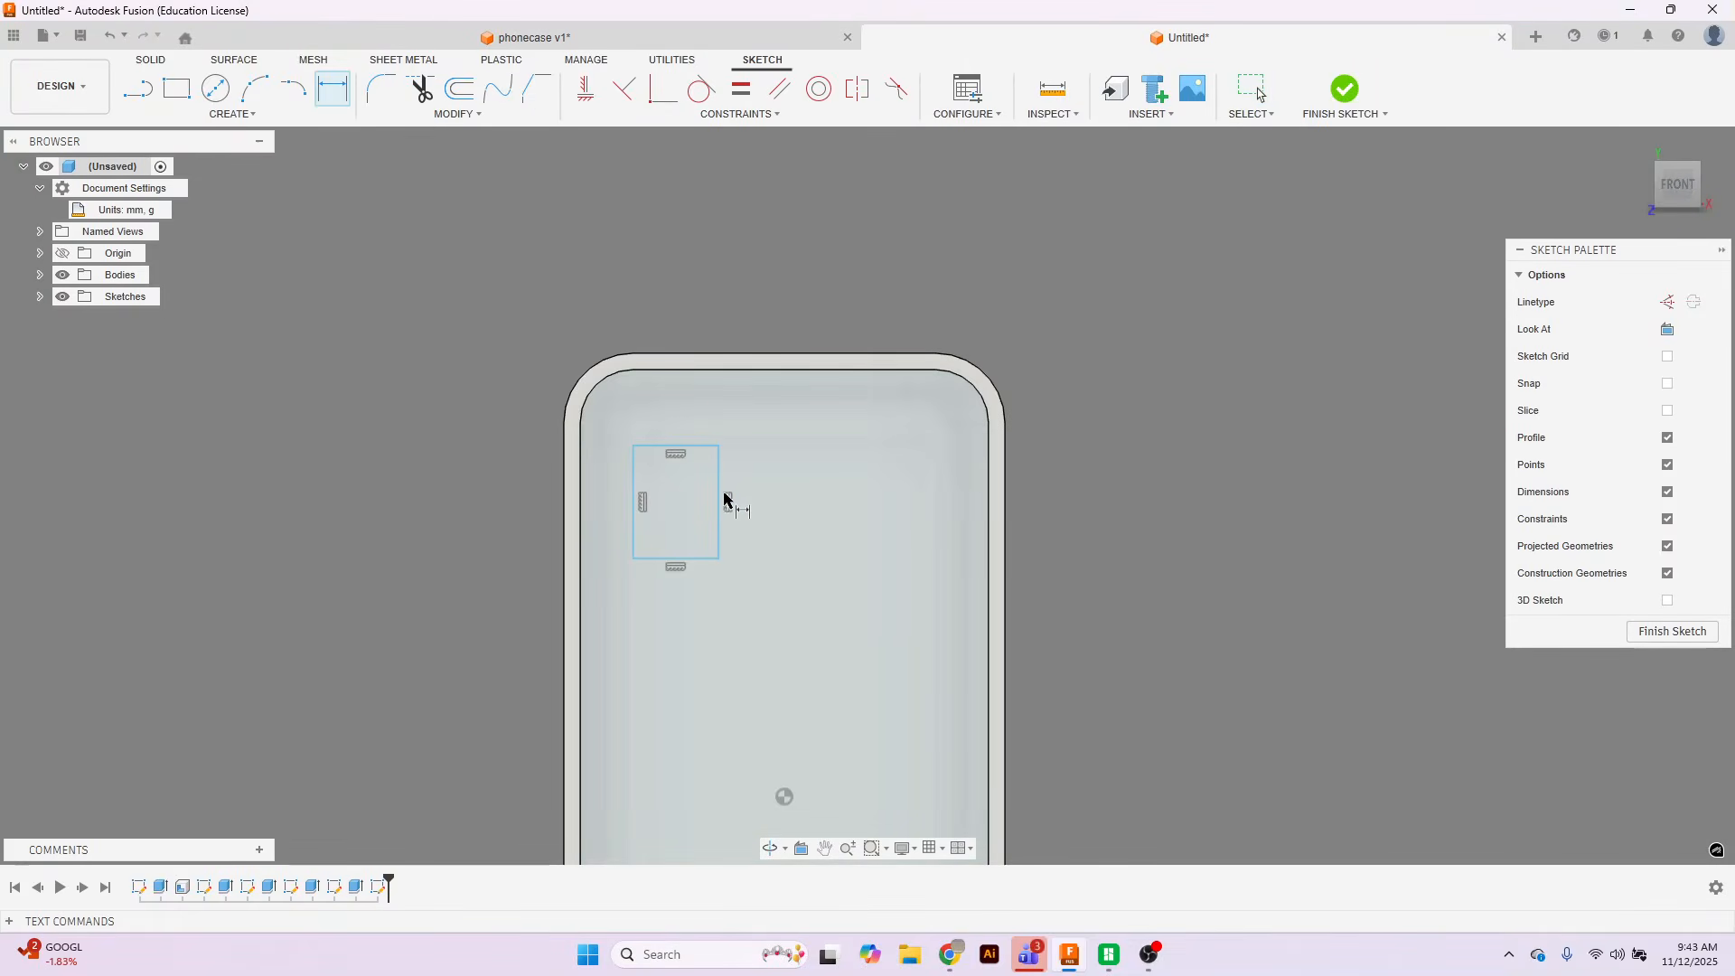
{"action": "left_click", "coordinate": [719, 492]}
{"action": "left_click", "coordinate": [633, 456]}
{"action": "left_click", "coordinate": [642, 222]}
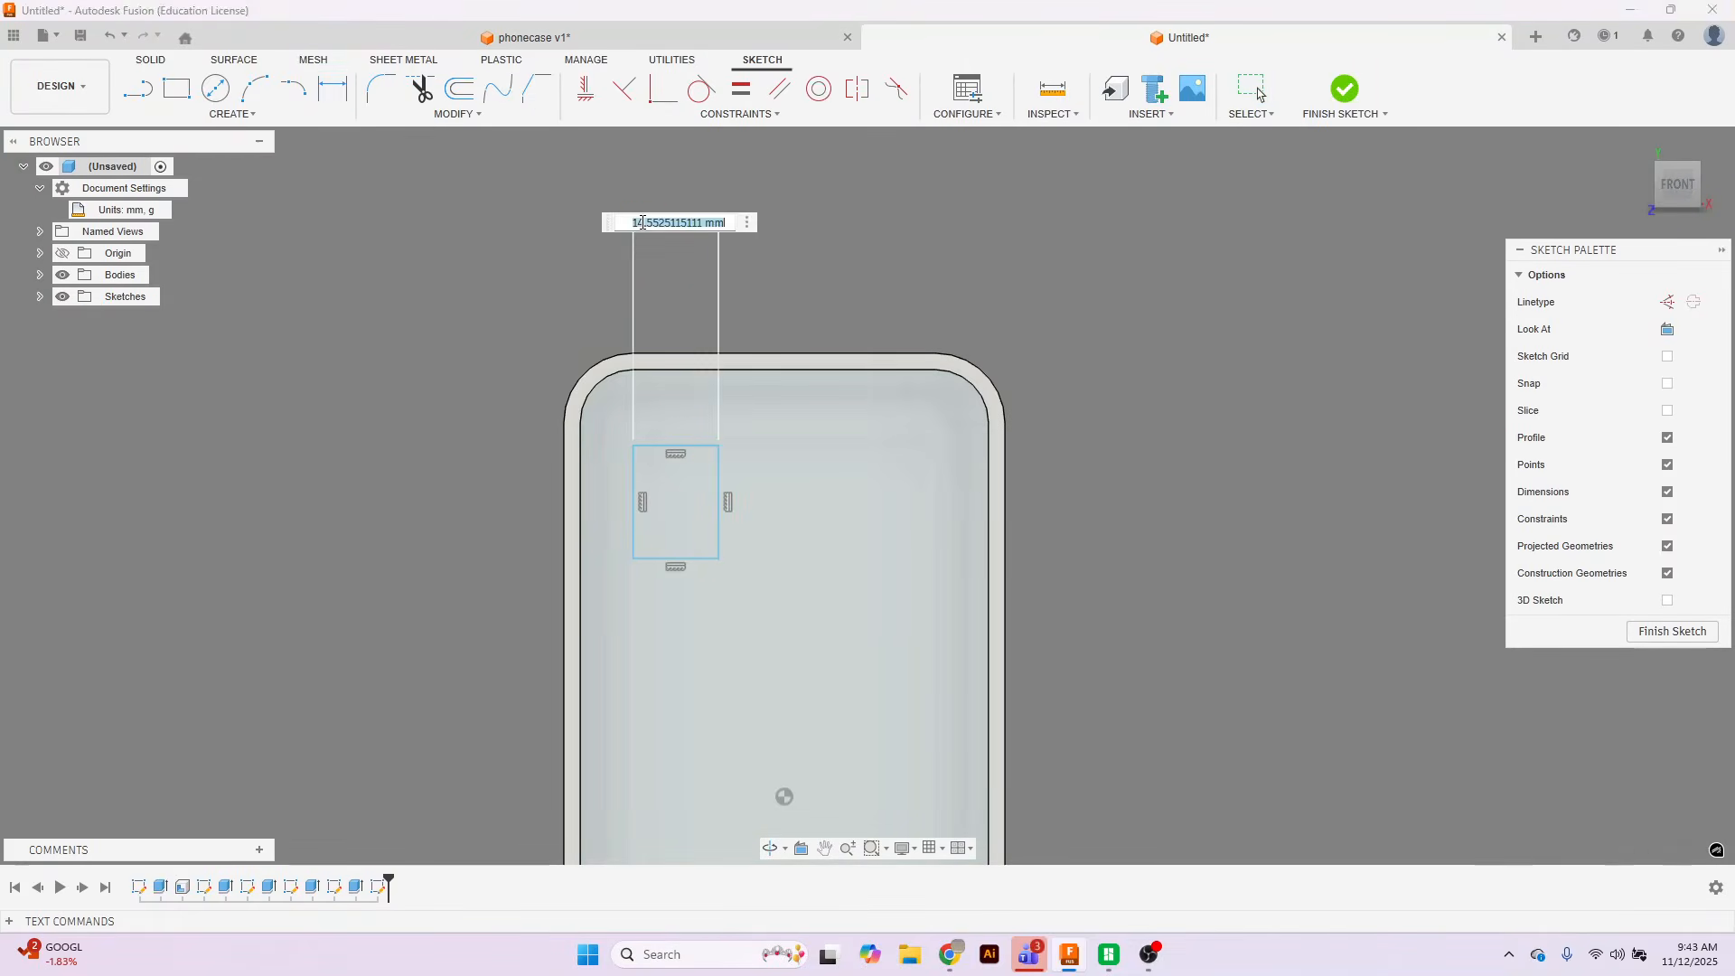
{"action": "type", "text": "20"}
{"action": "key", "text": "Return"}
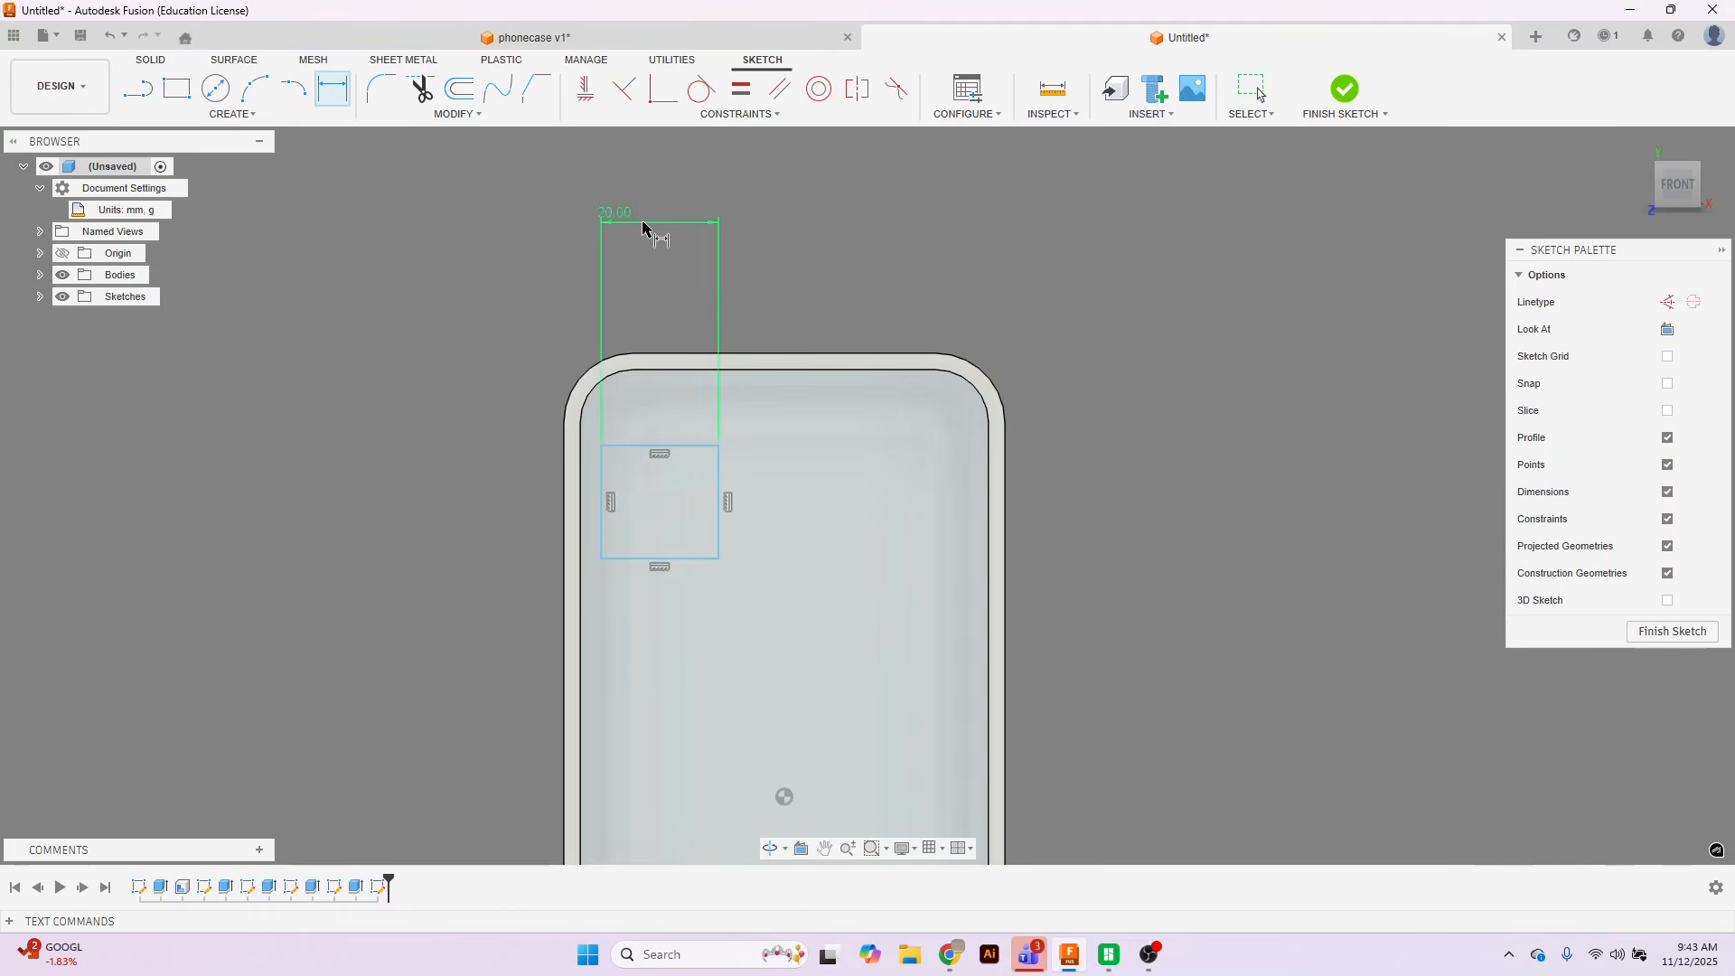
{"action": "left_click", "coordinate": [659, 447]}
{"action": "left_click", "coordinate": [649, 553]}
{"action": "left_click", "coordinate": [499, 497]}
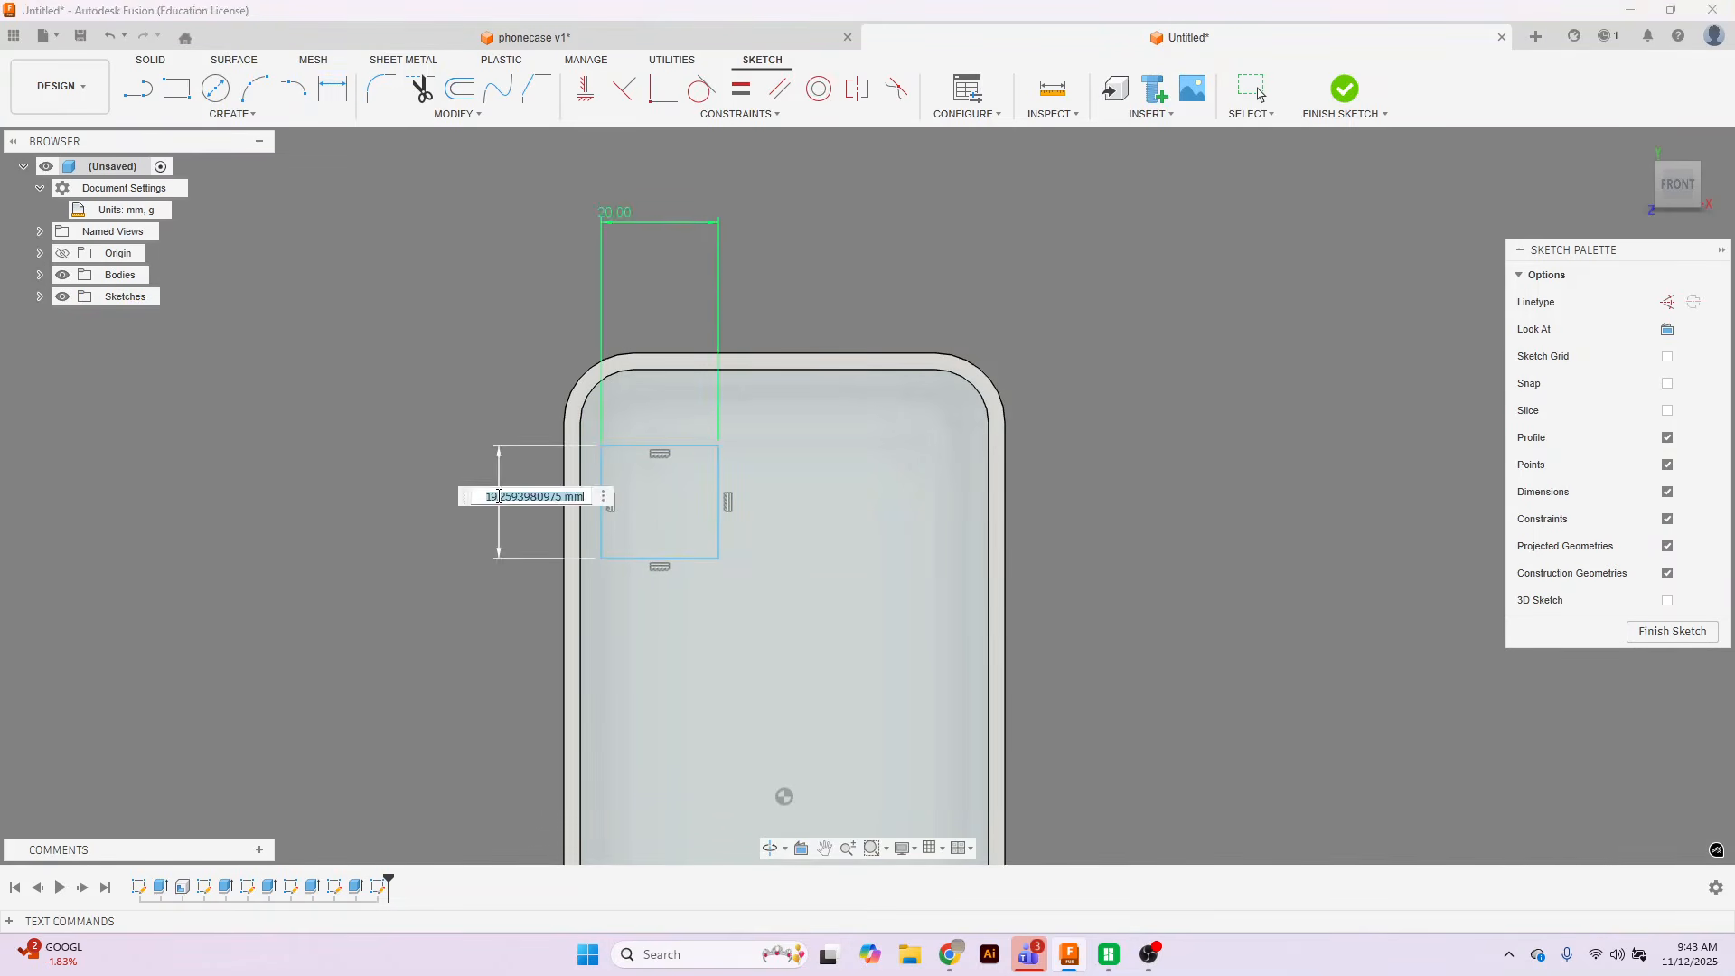
{"action": "type", "text": "20"}
{"action": "key", "text": "Return"}
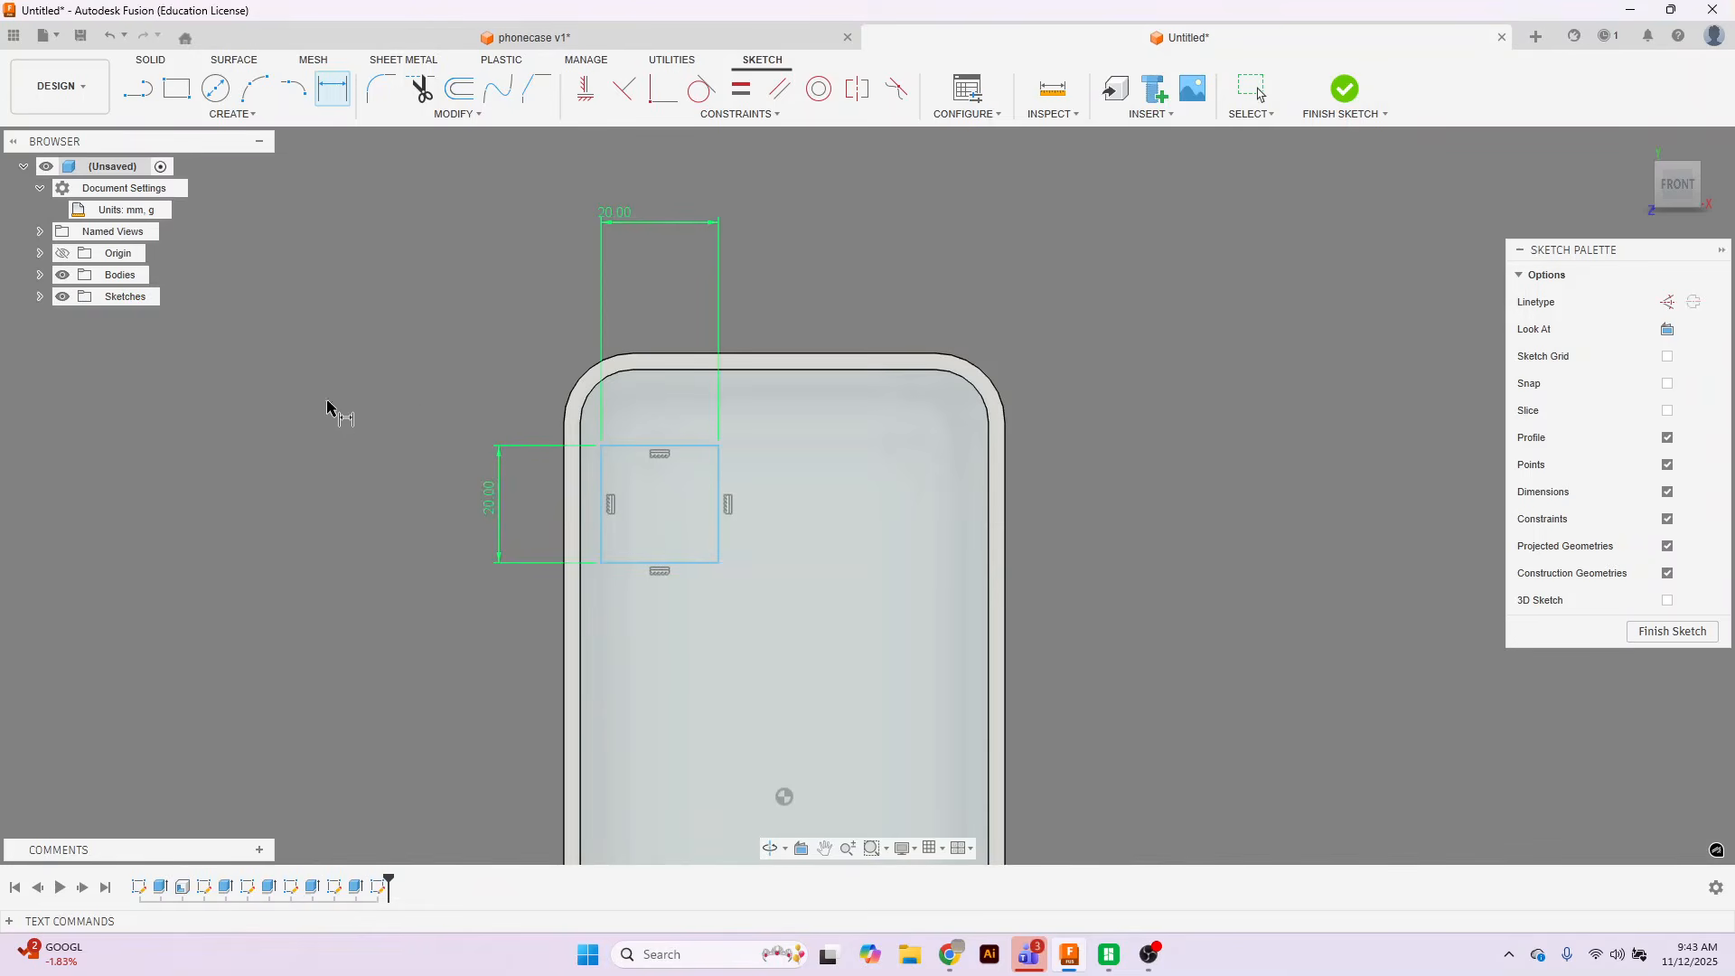
Fillet all four corners of the 20 mm sketch square with a 5 mm radius.
{"action": "left_click", "coordinate": [454, 116]}
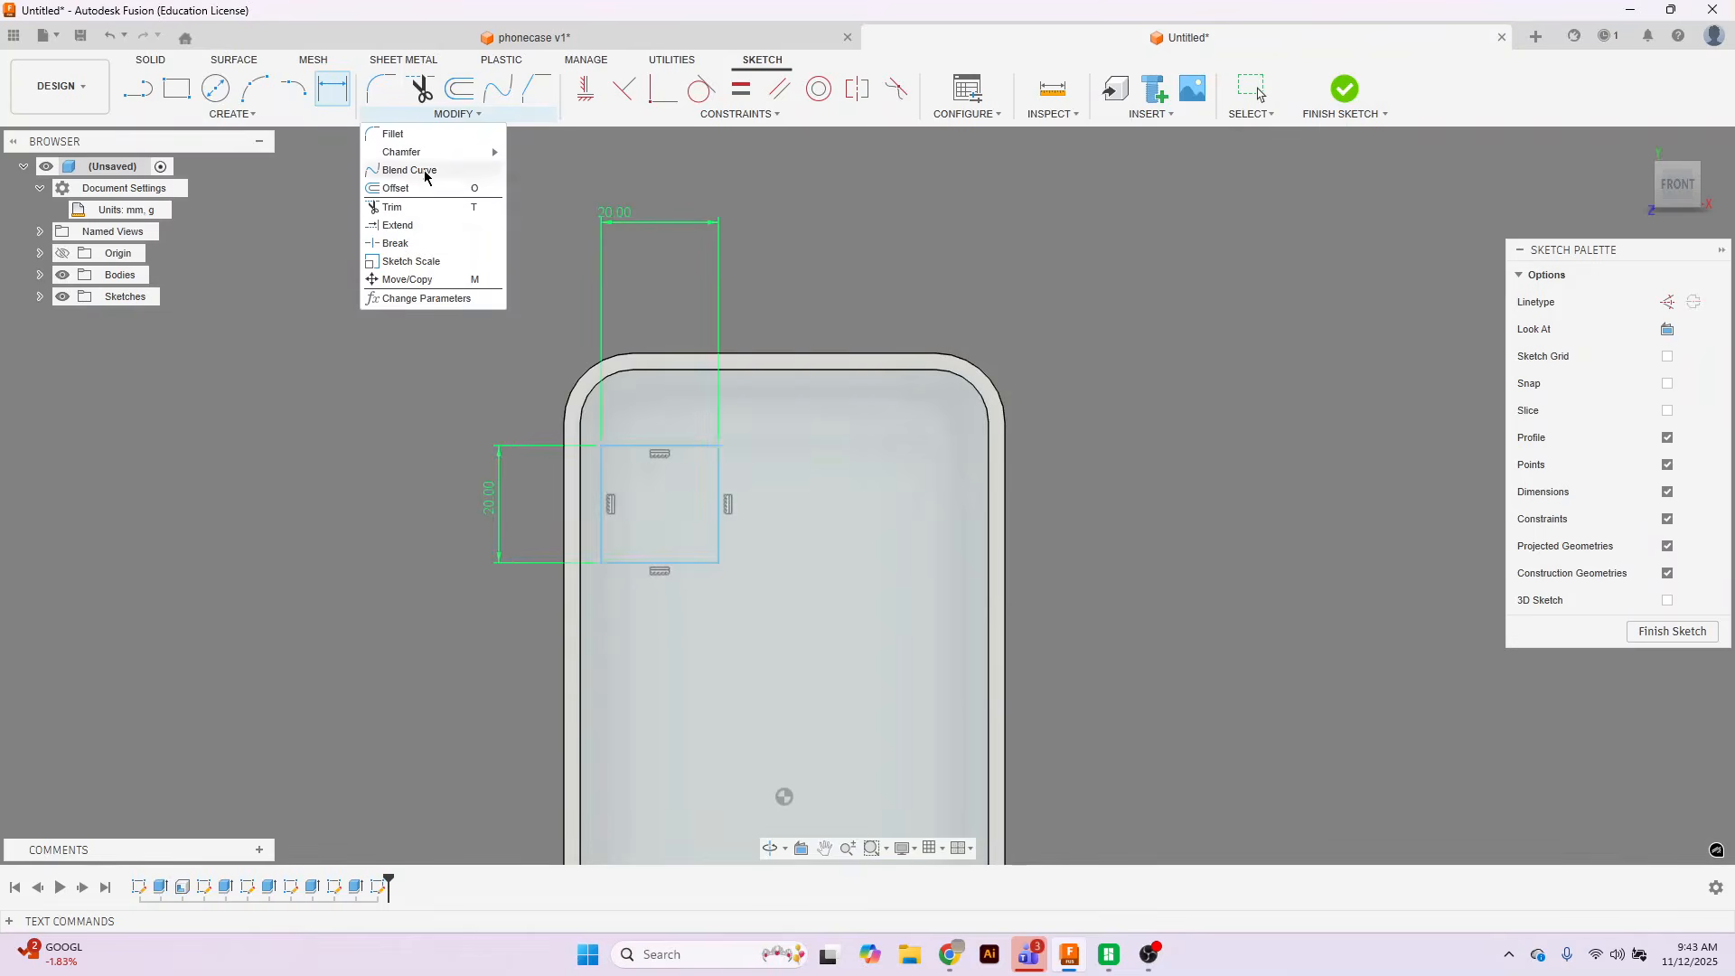
{"action": "left_click", "coordinate": [394, 133]}
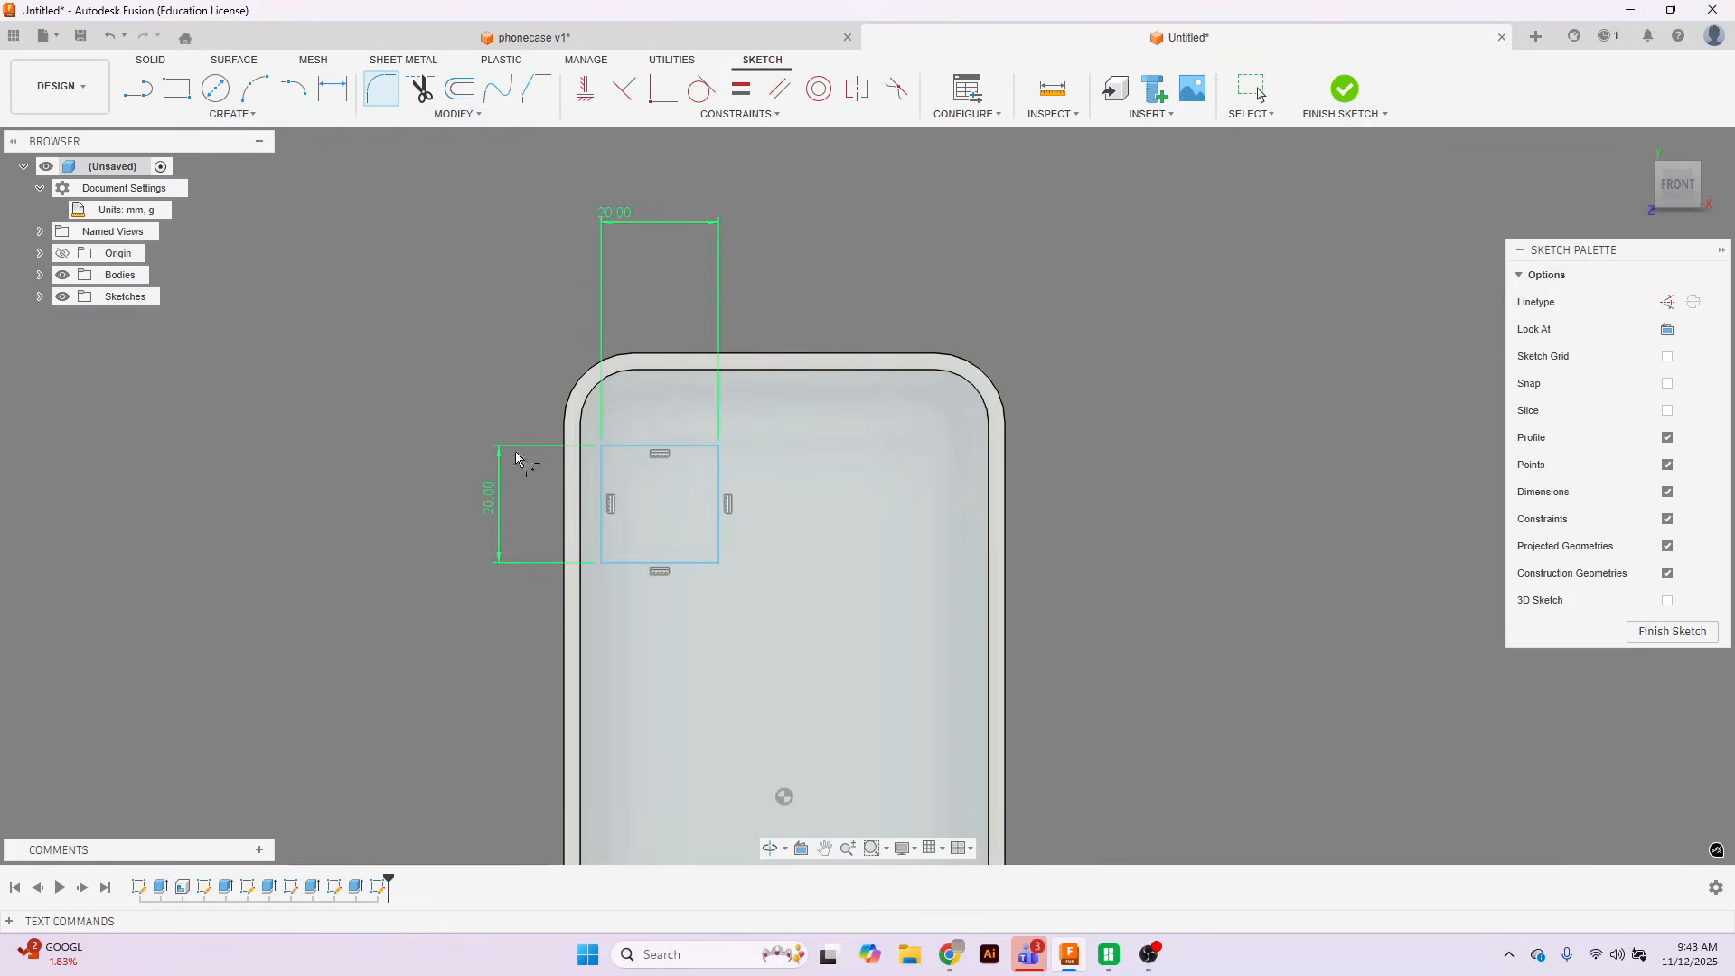
{"action": "left_click", "coordinate": [600, 465]}
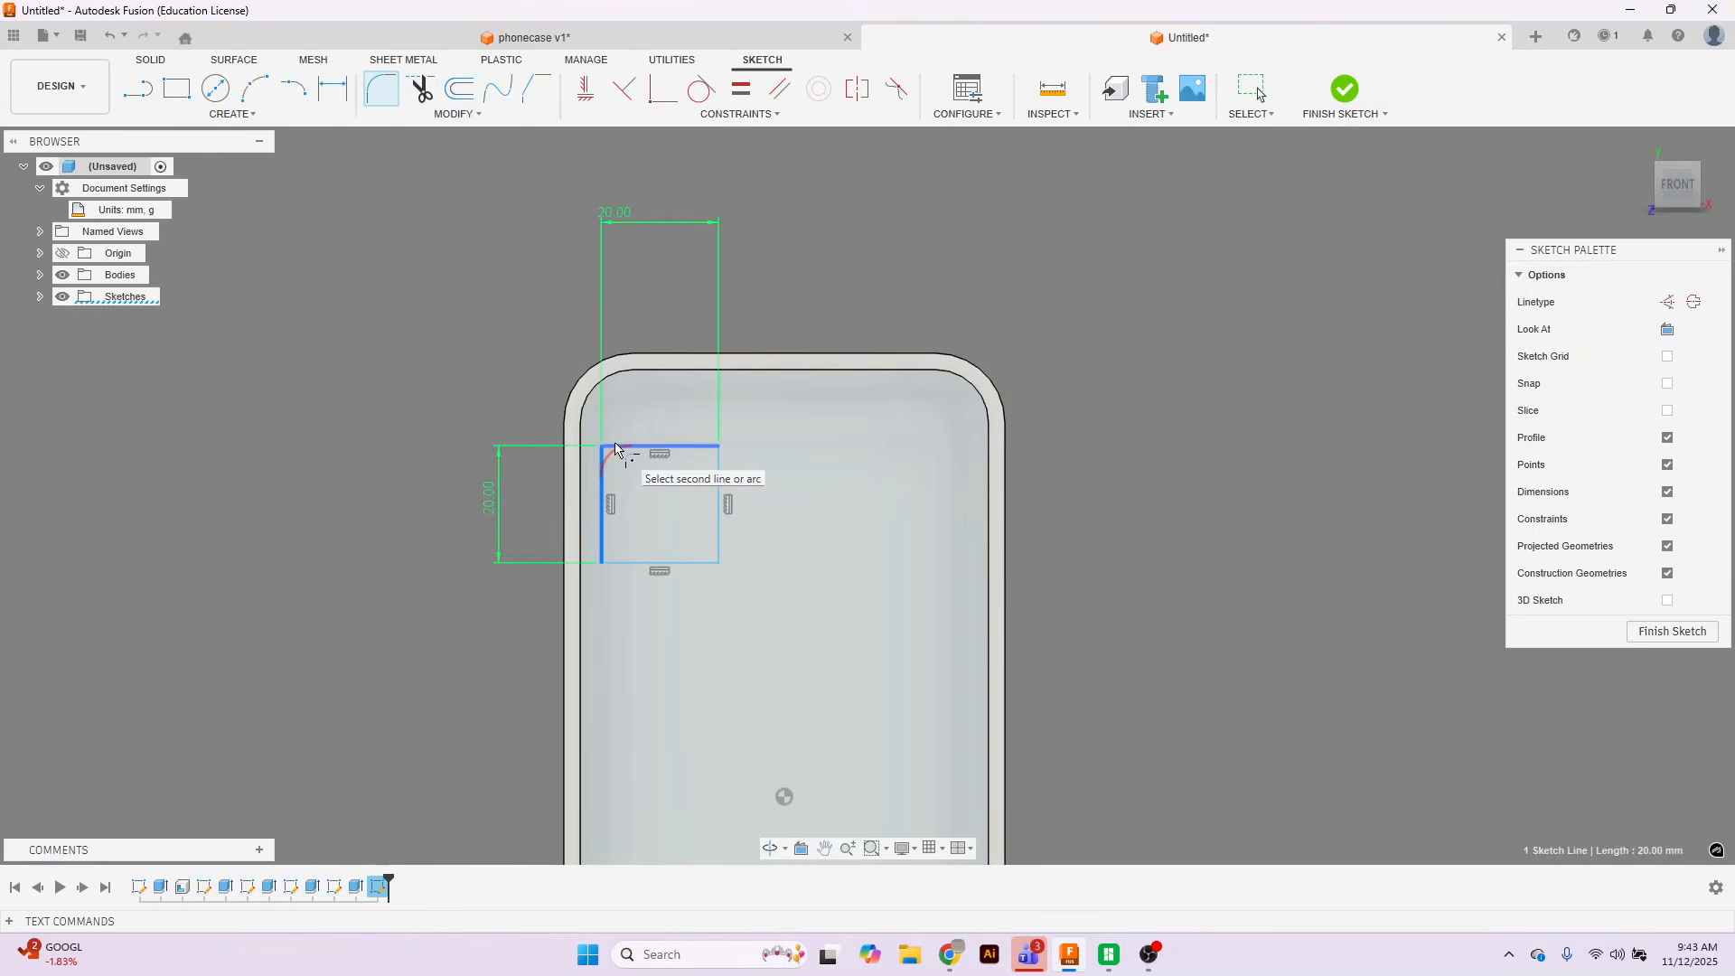
{"action": "left_click", "coordinate": [615, 447]}
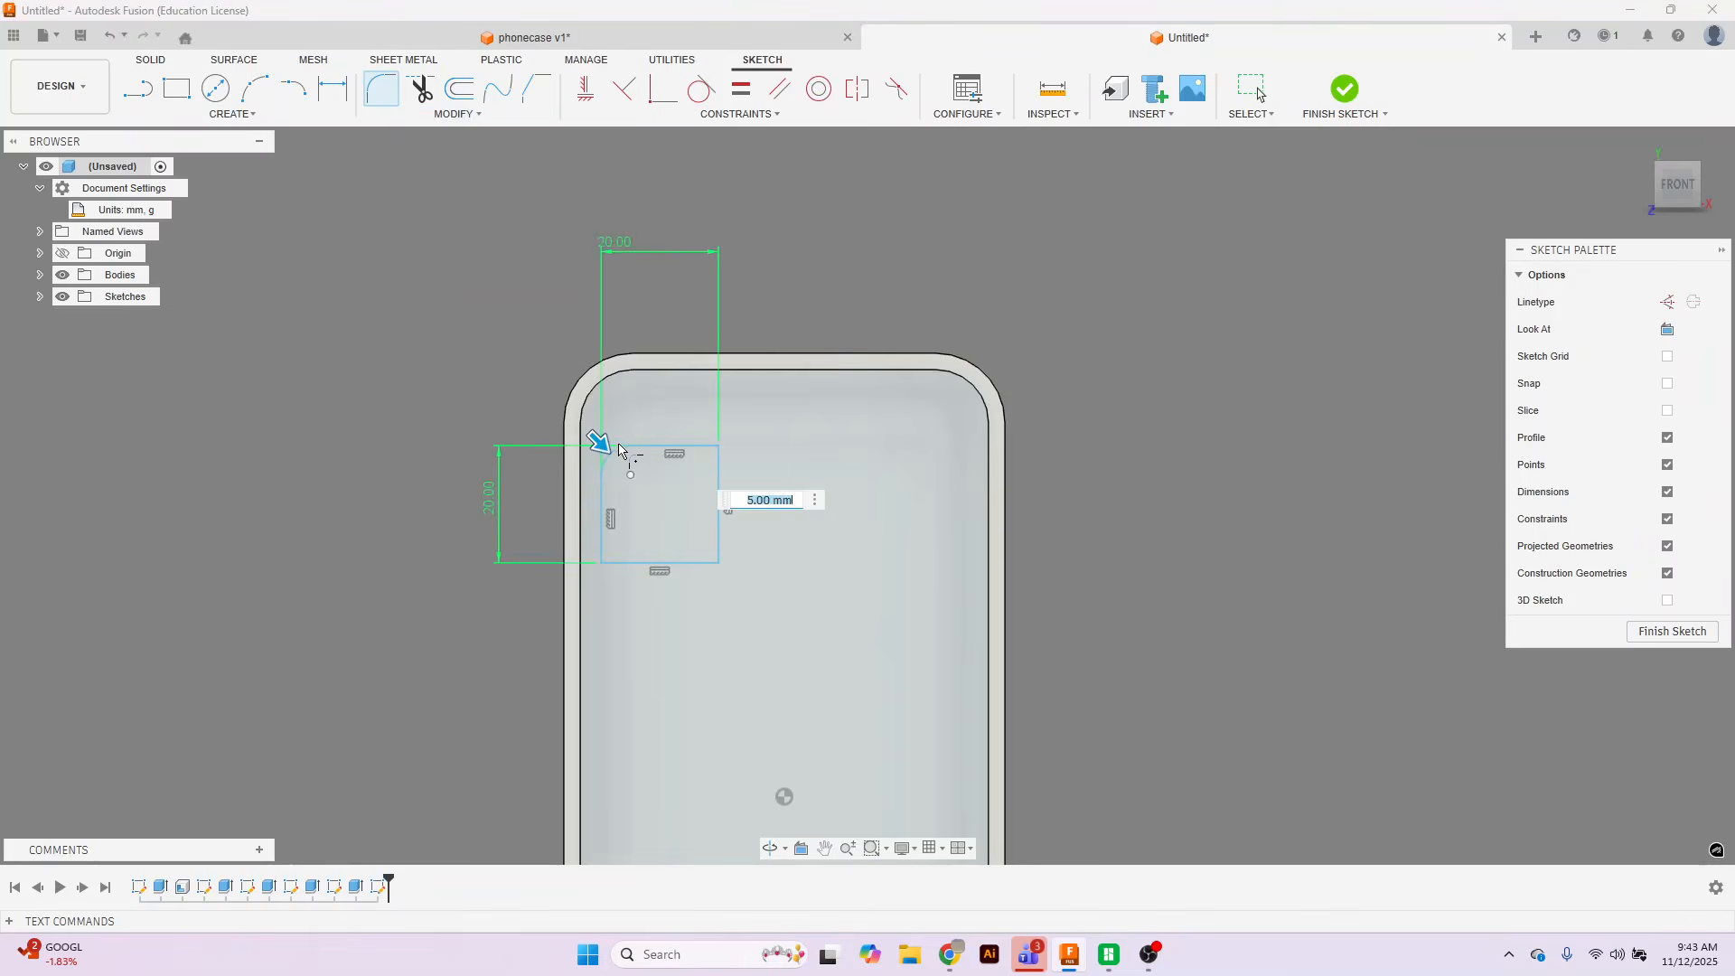
{"action": "left_click", "coordinate": [720, 462]}
{"action": "left_click", "coordinate": [703, 447]}
{"action": "left_click", "coordinate": [719, 542]}
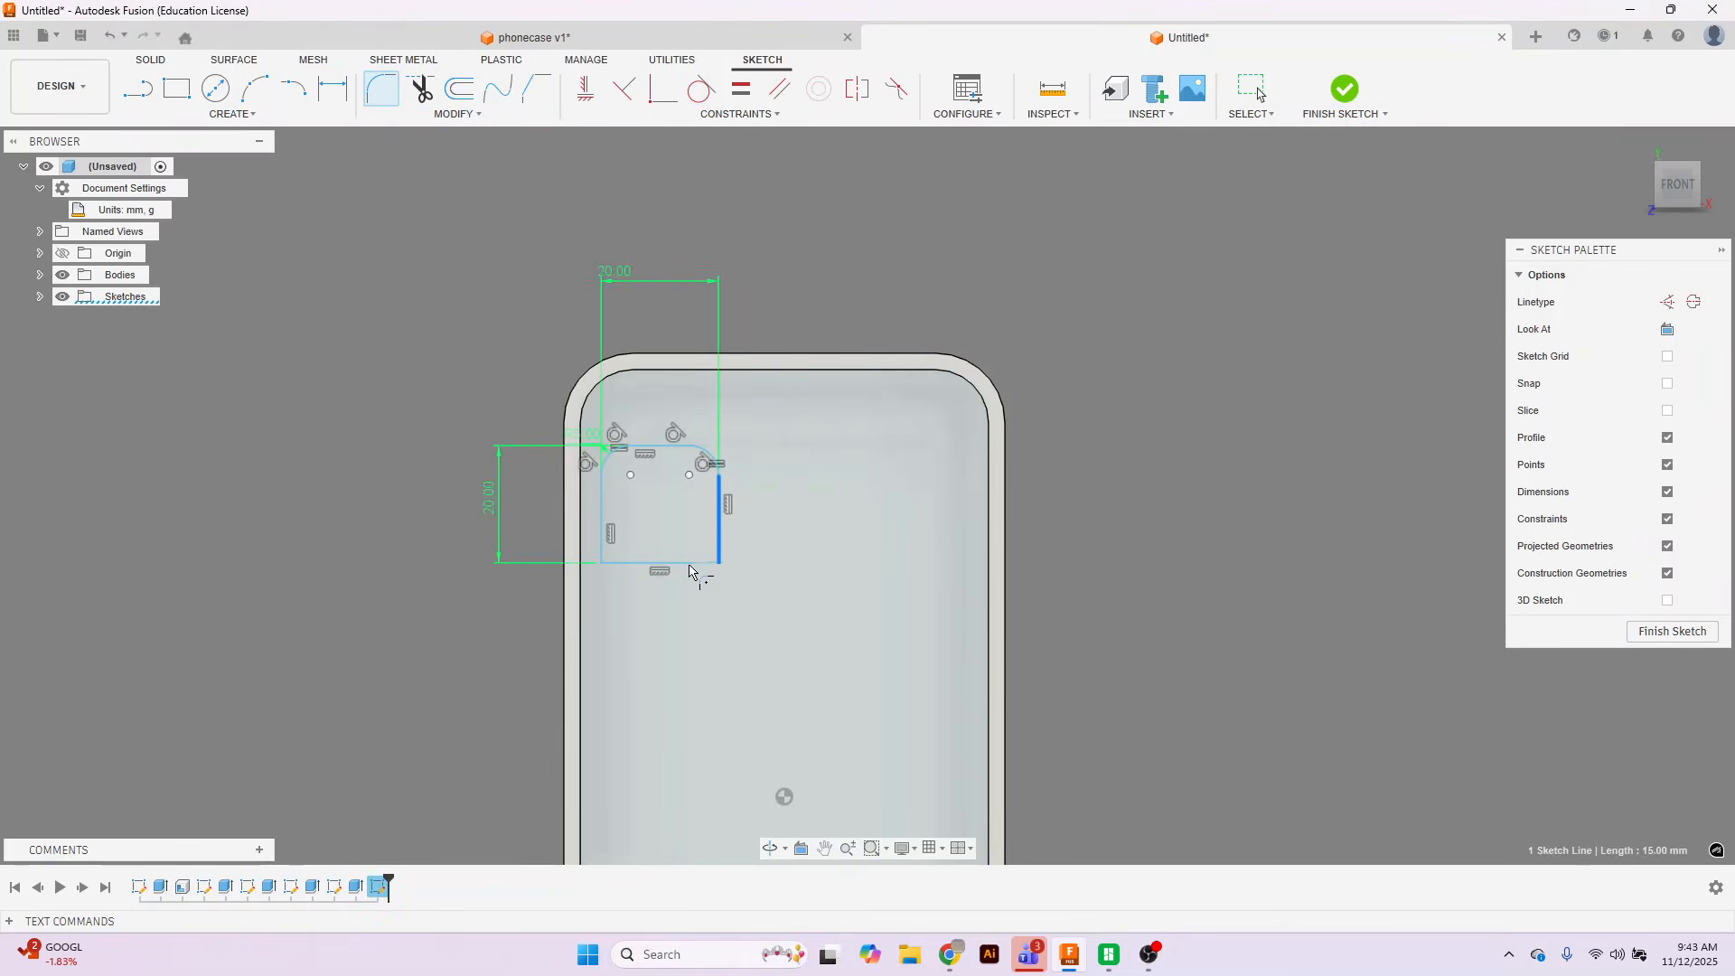
{"action": "left_click", "coordinate": [691, 564]}
{"action": "left_click", "coordinate": [623, 563]}
{"action": "left_click", "coordinate": [601, 537]}
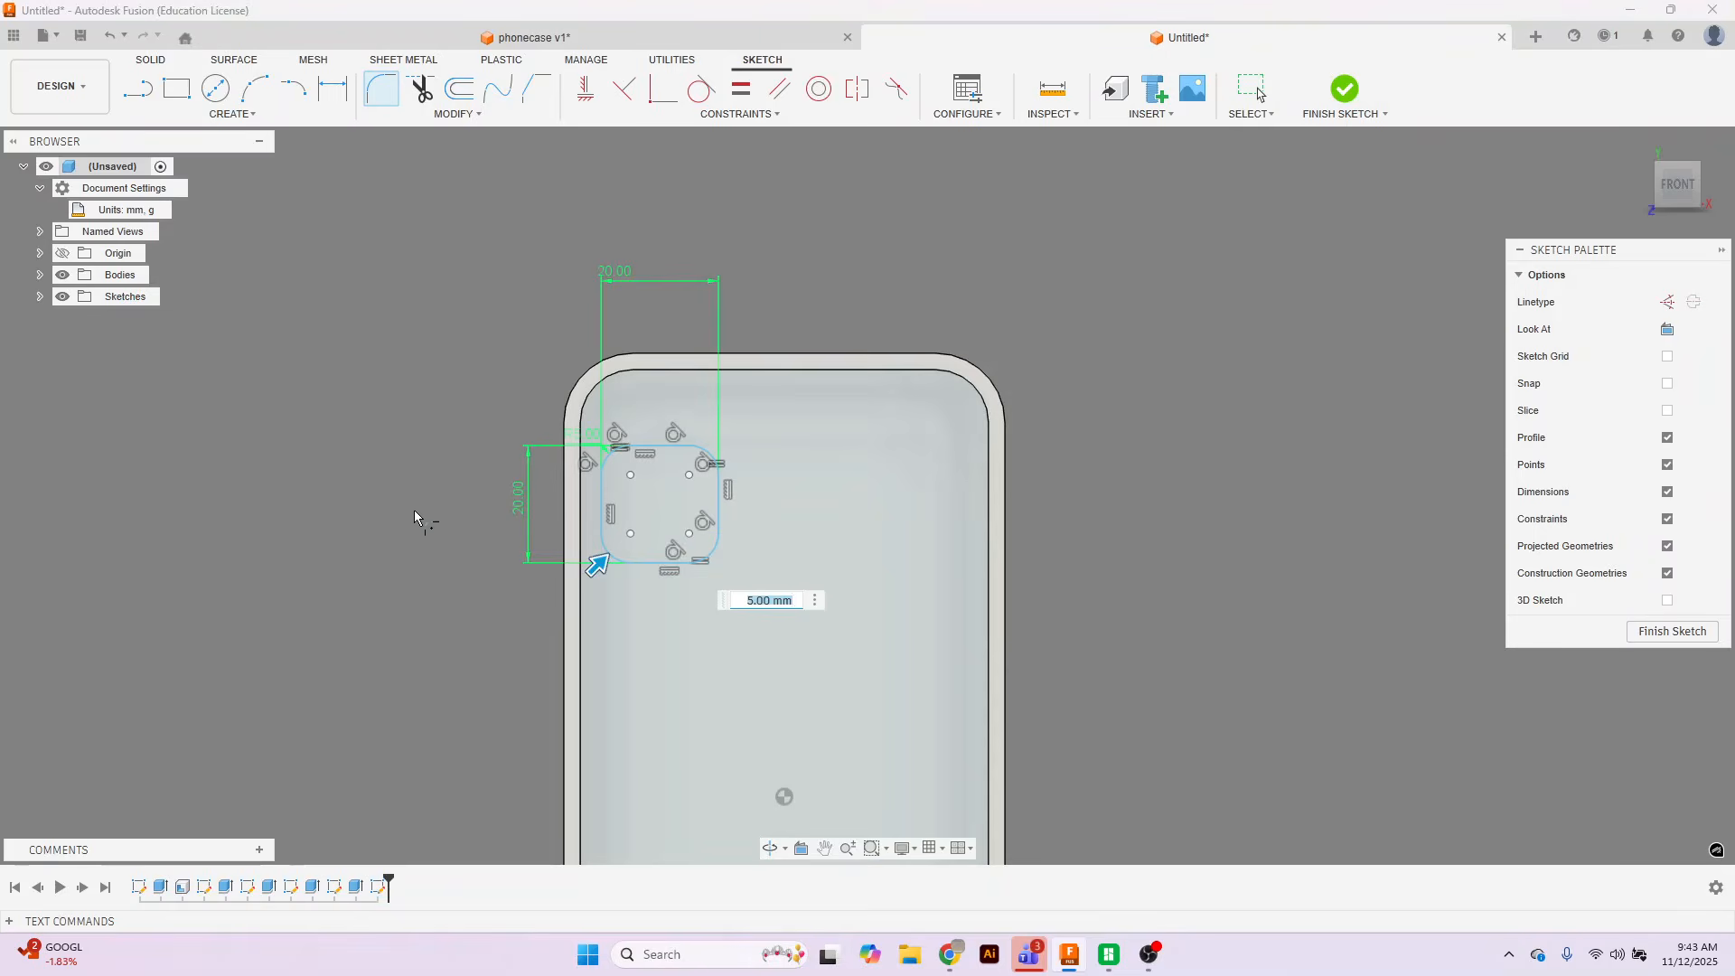
{"action": "key", "text": "Return"}
{"action": "key", "text": "Escape"}
Move the rounded square closer to the case's upper-left corner and dimension its left side 5 mm from the case's left edge line.
{"action": "scroll", "coordinate": [653, 463], "scroll_direction": "up", "scroll_amount": 2}
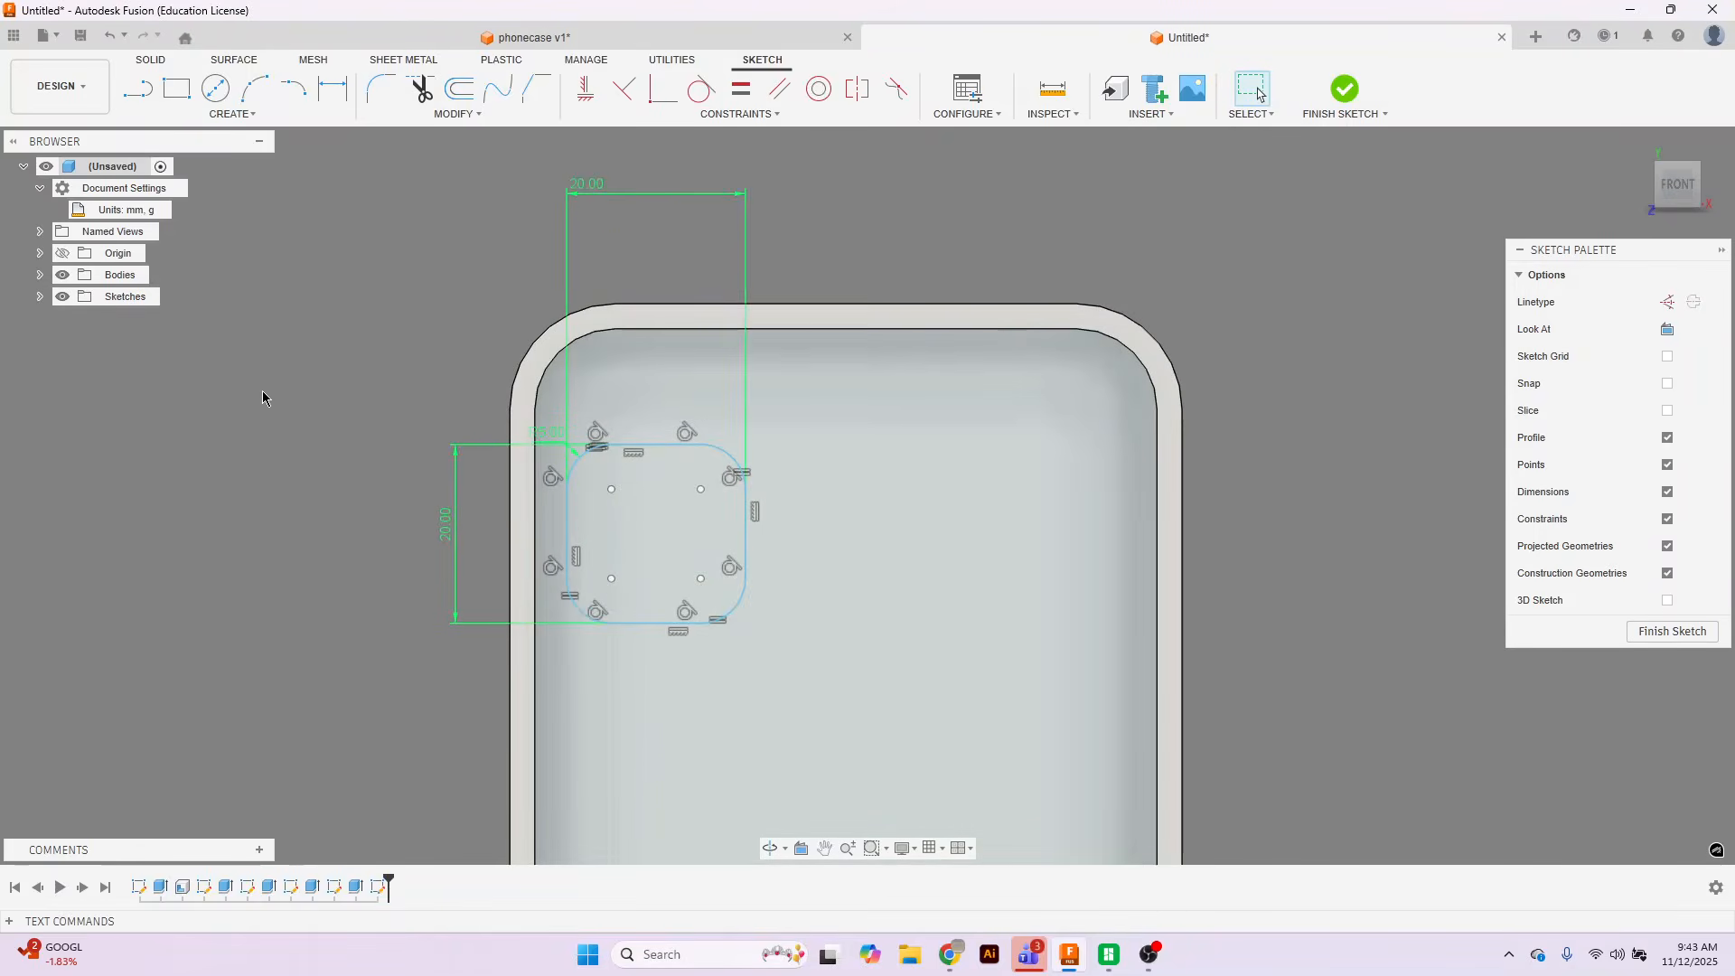
{"action": "left_click_drag", "start_coordinate": [611, 488], "coordinate": [636, 436]}
{"action": "key", "text": "d"}
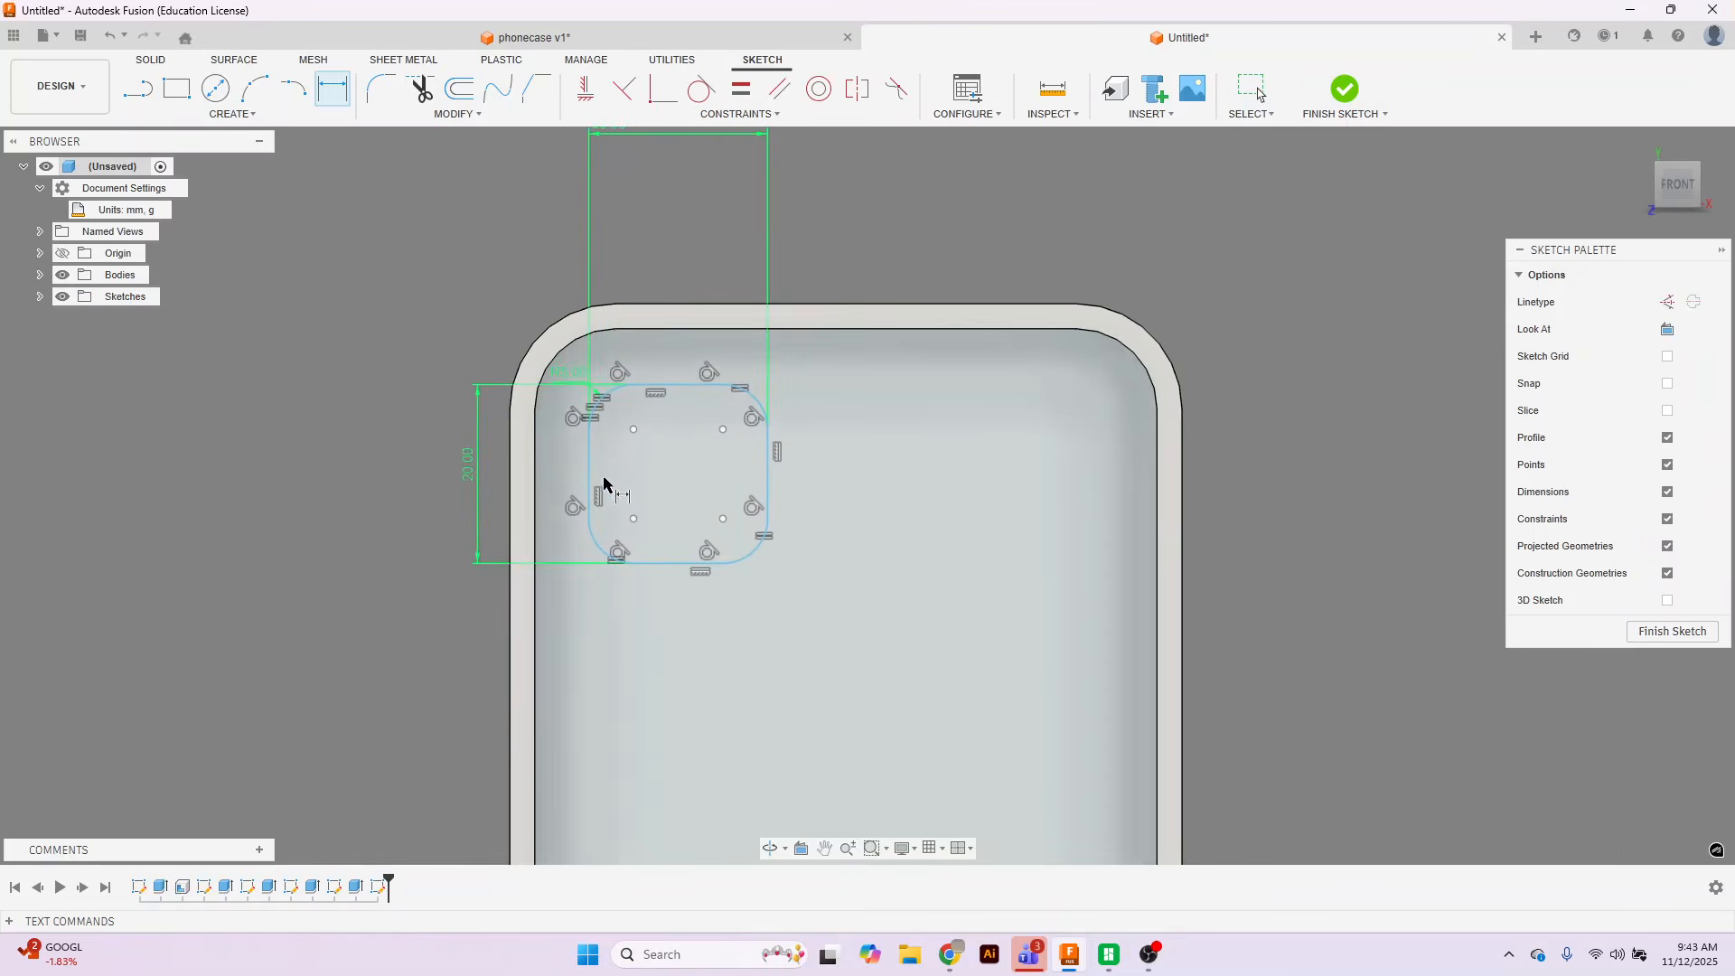
{"action": "left_click", "coordinate": [588, 472]}
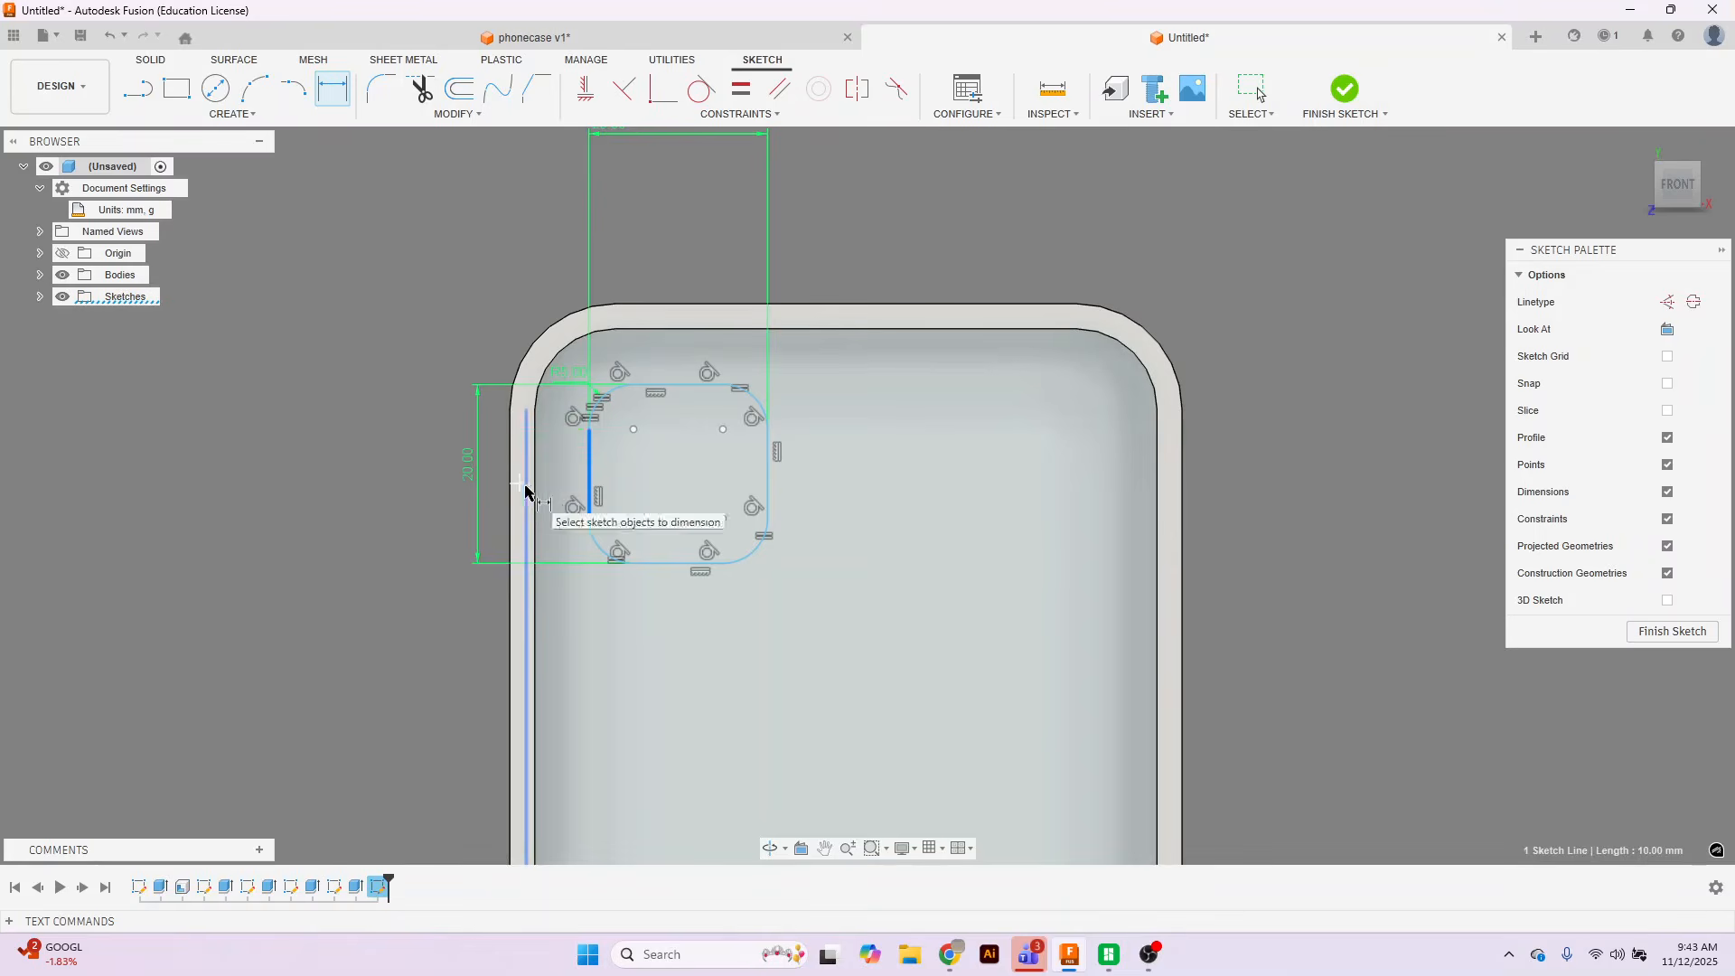
{"action": "left_click", "coordinate": [526, 492]}
{"action": "left_click", "coordinate": [563, 246]}
{"action": "type", "text": "5"}
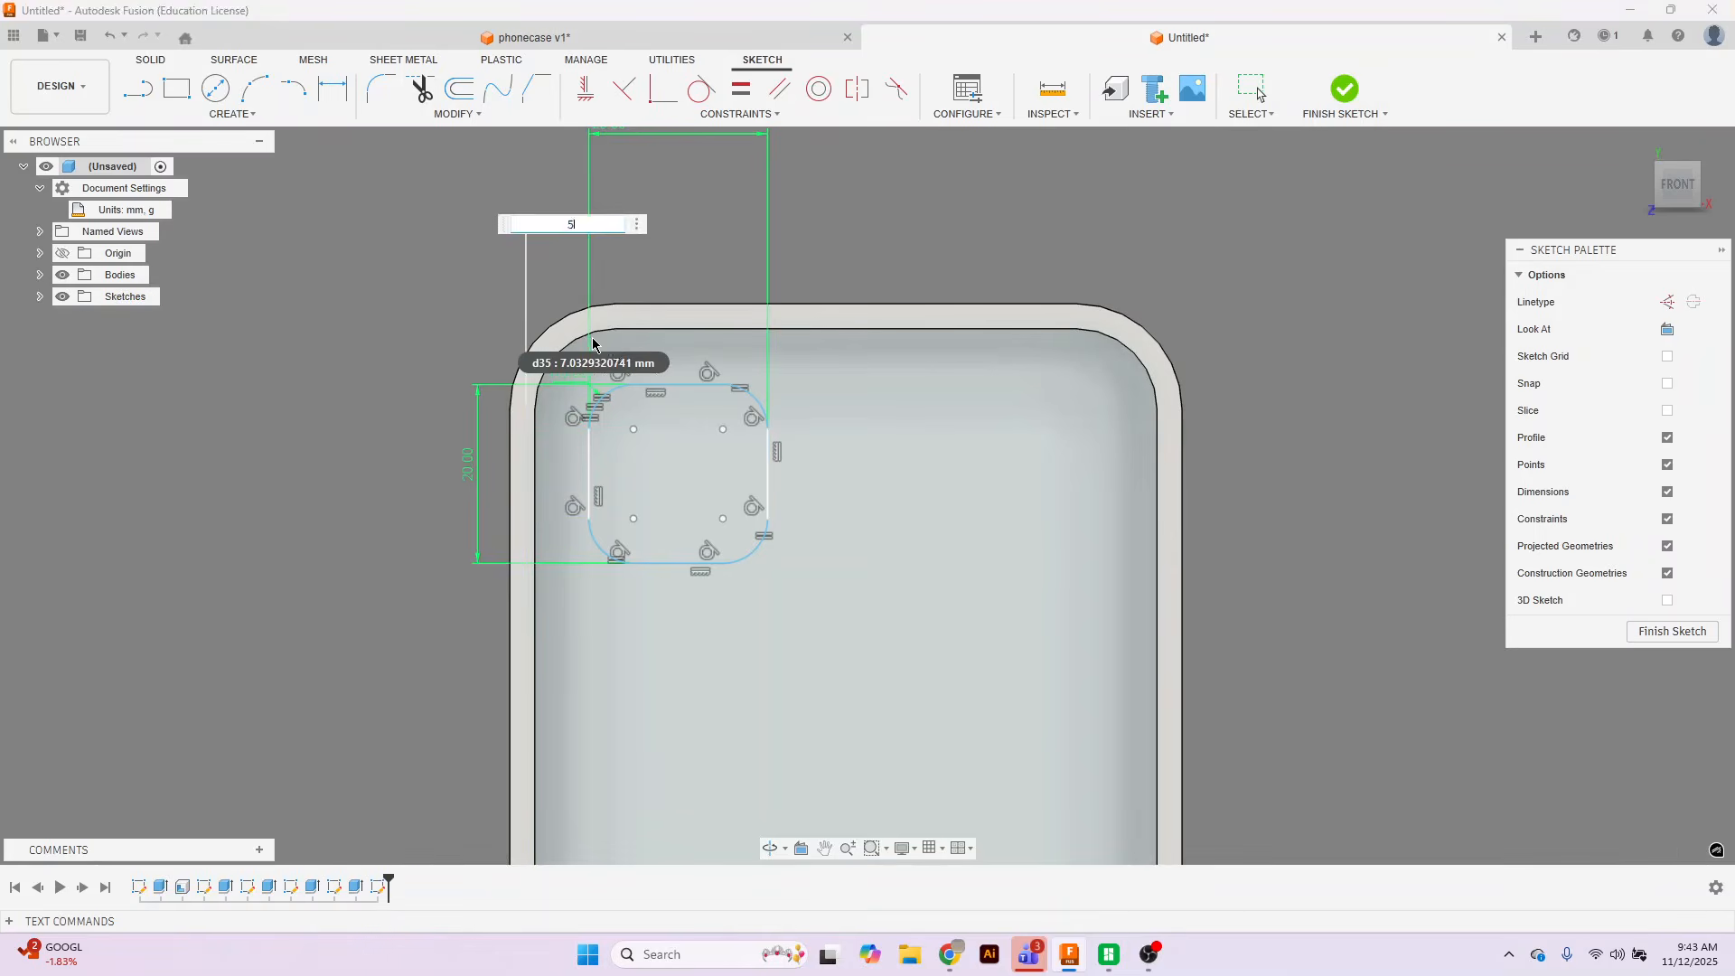
{"action": "key", "text": "Return"}
Dimension the rounded square's top side 5 mm from the case's top edge line.
{"action": "left_click", "coordinate": [661, 387]}
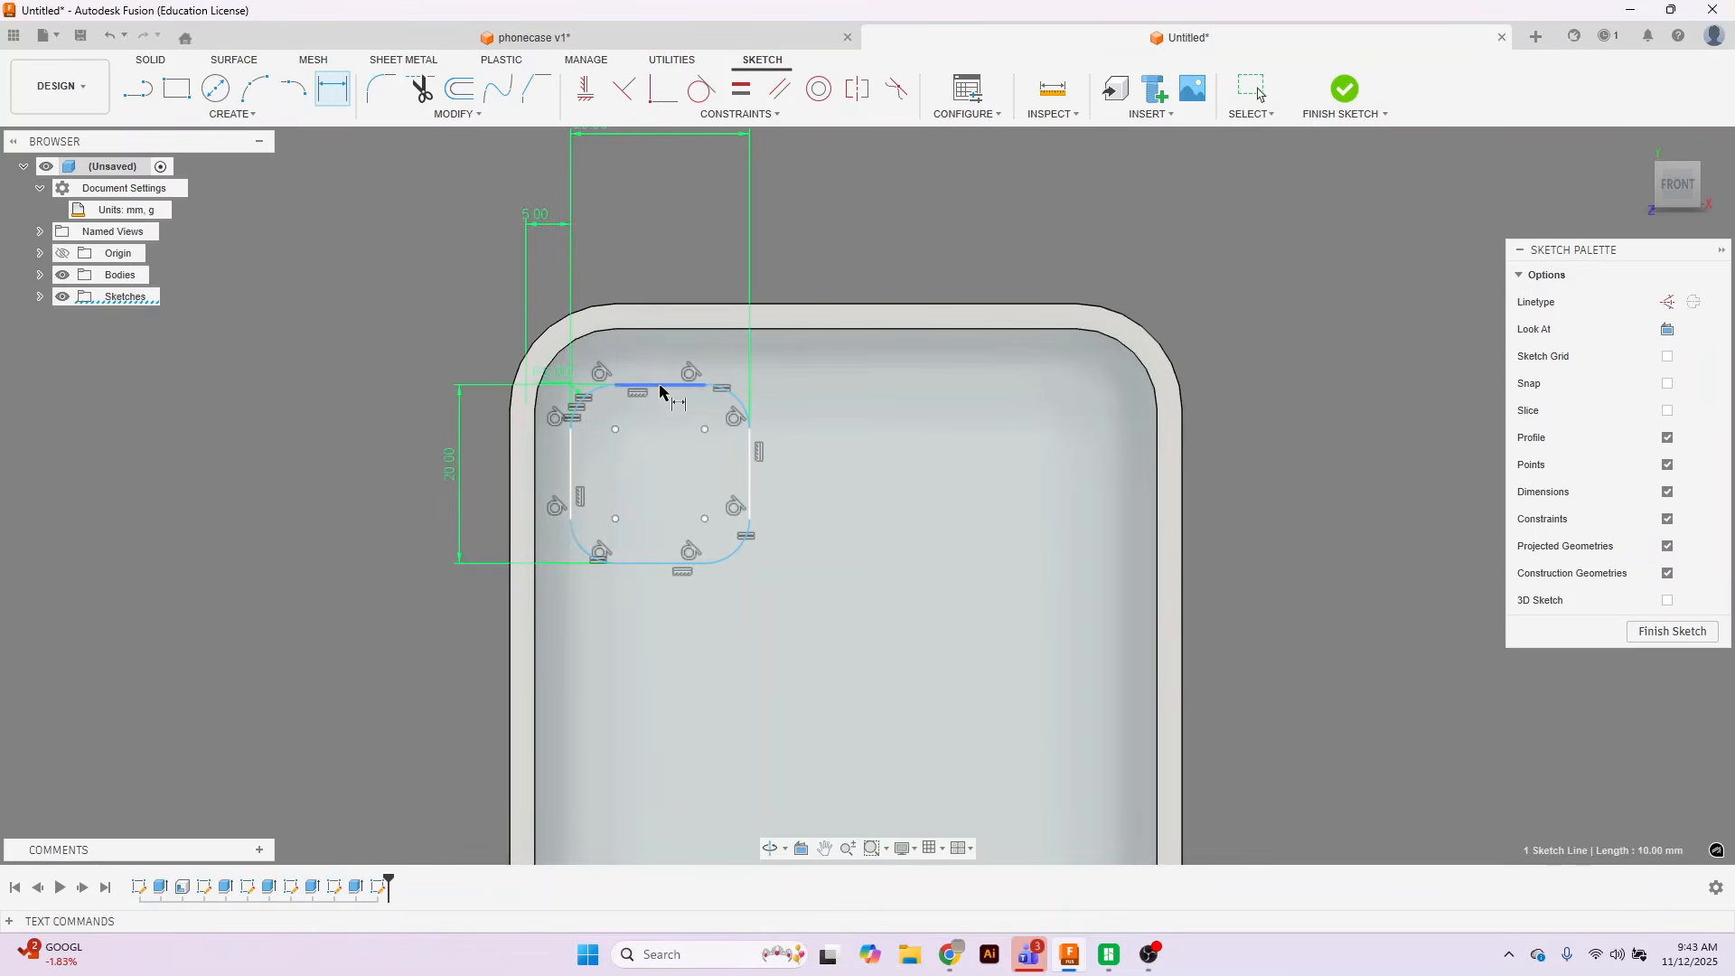
{"action": "left_click", "coordinate": [662, 321]}
{"action": "left_click", "coordinate": [371, 318]}
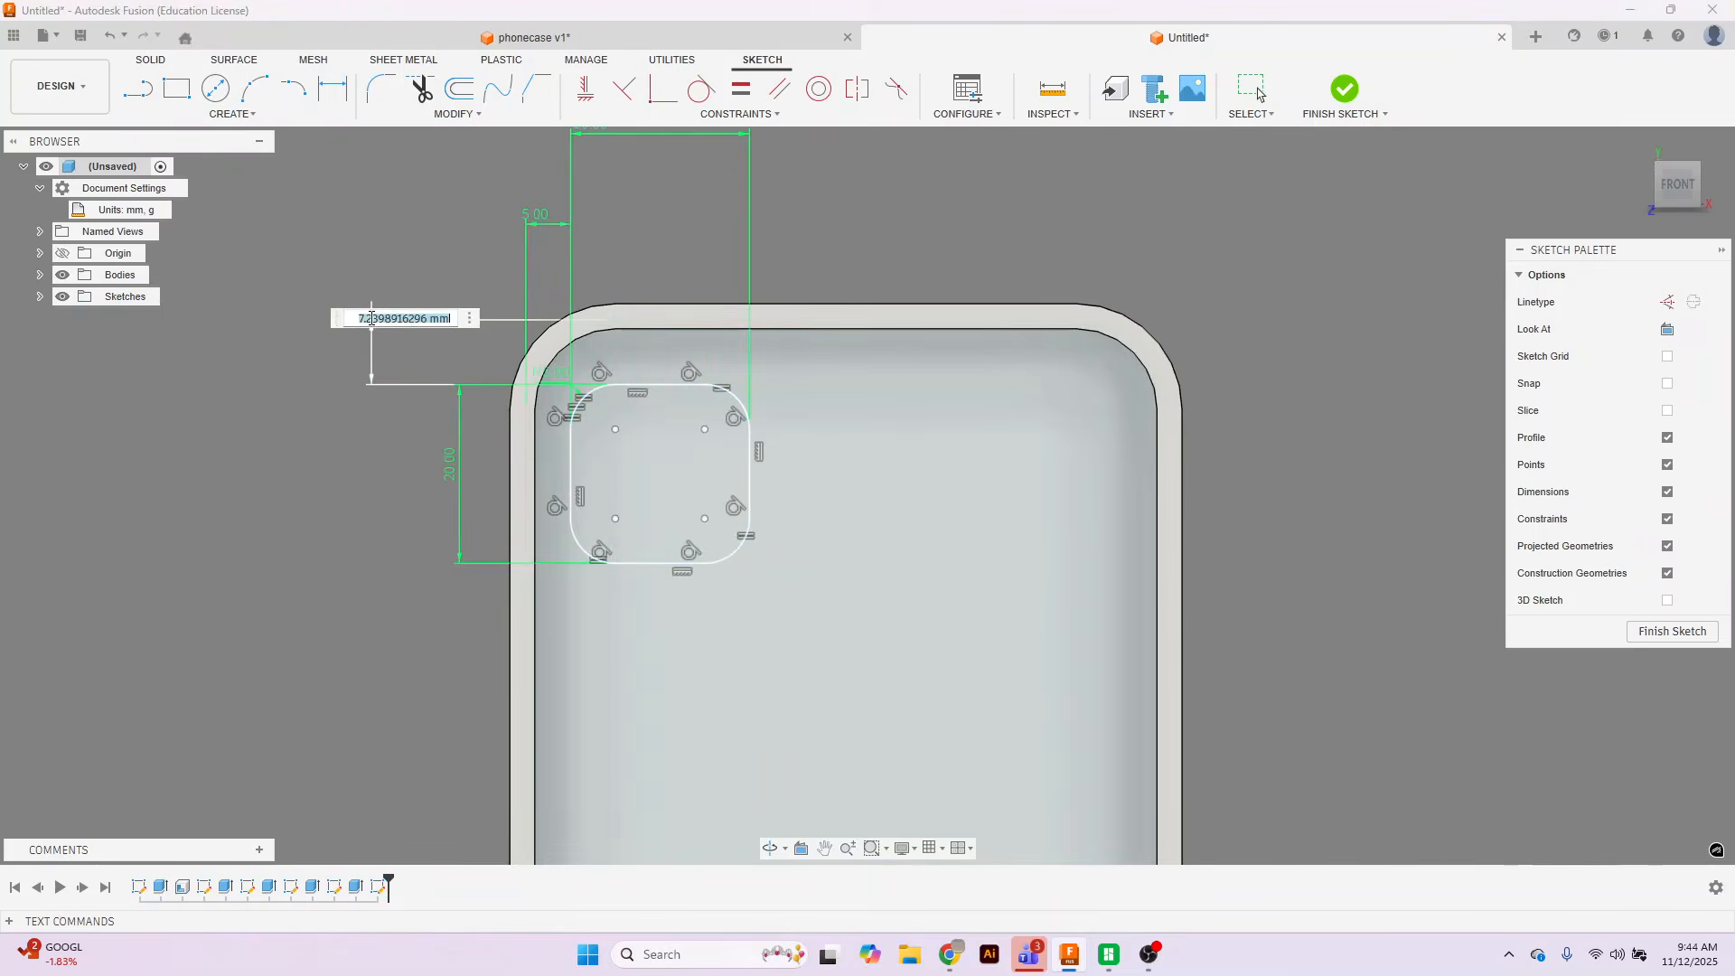
{"action": "type", "text": "5"}
{"action": "key", "text": "Return"}
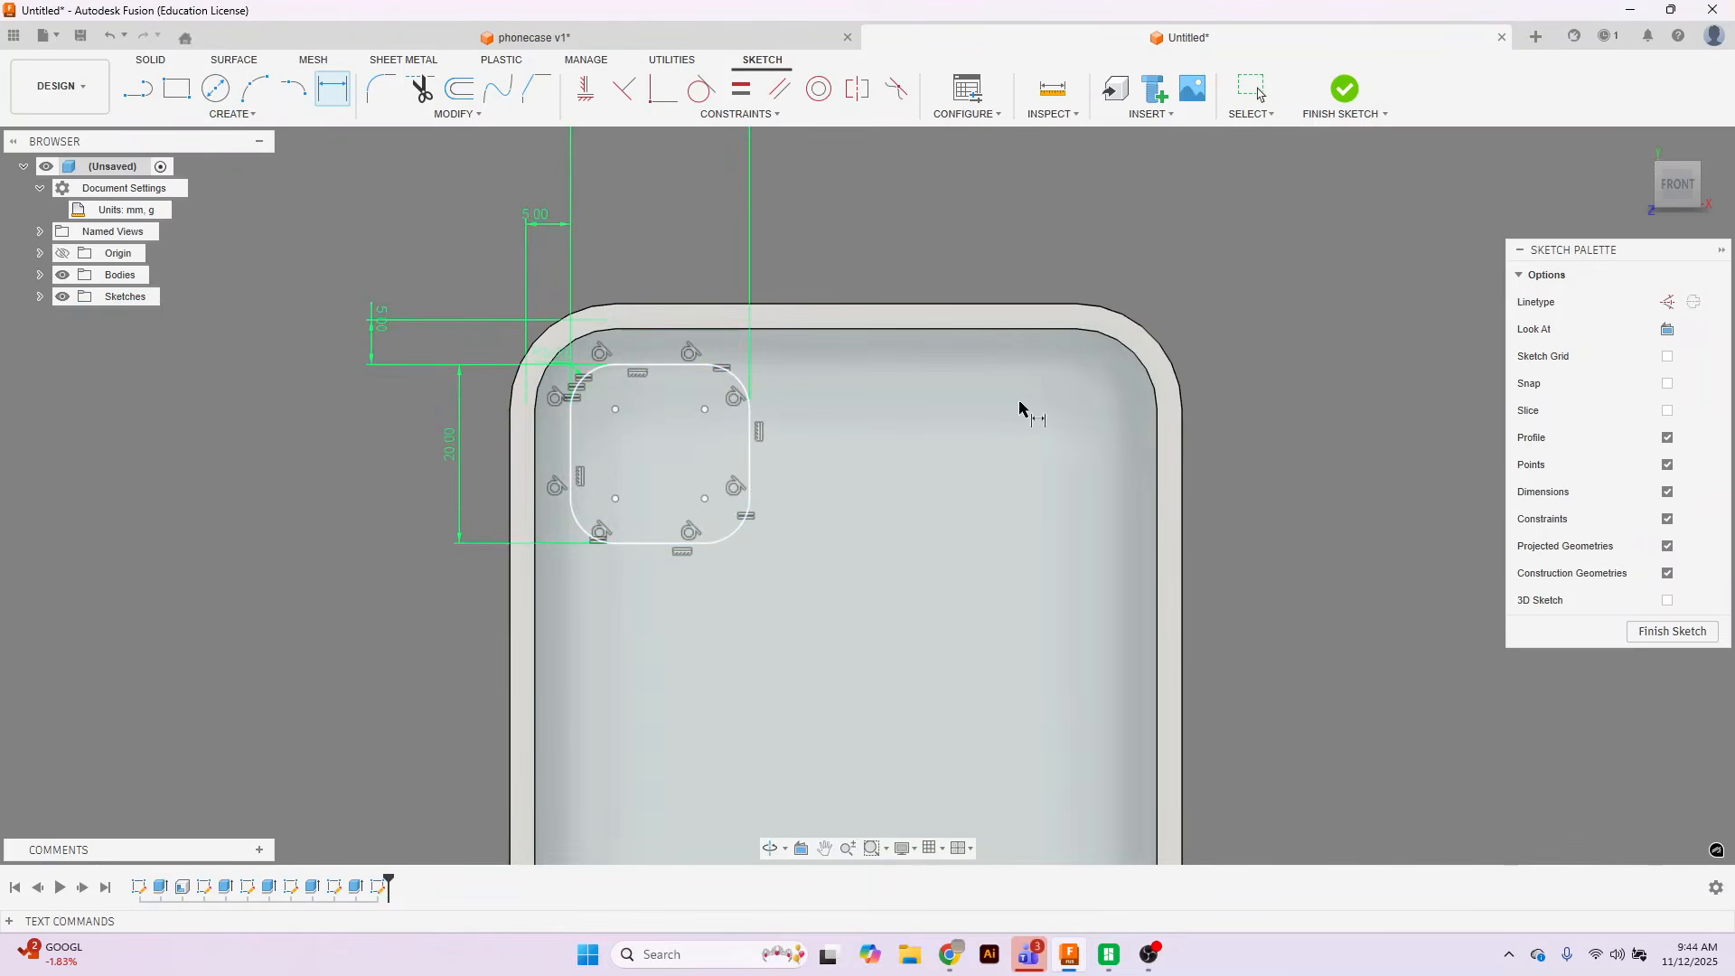
{"action": "key", "text": "Escape"}
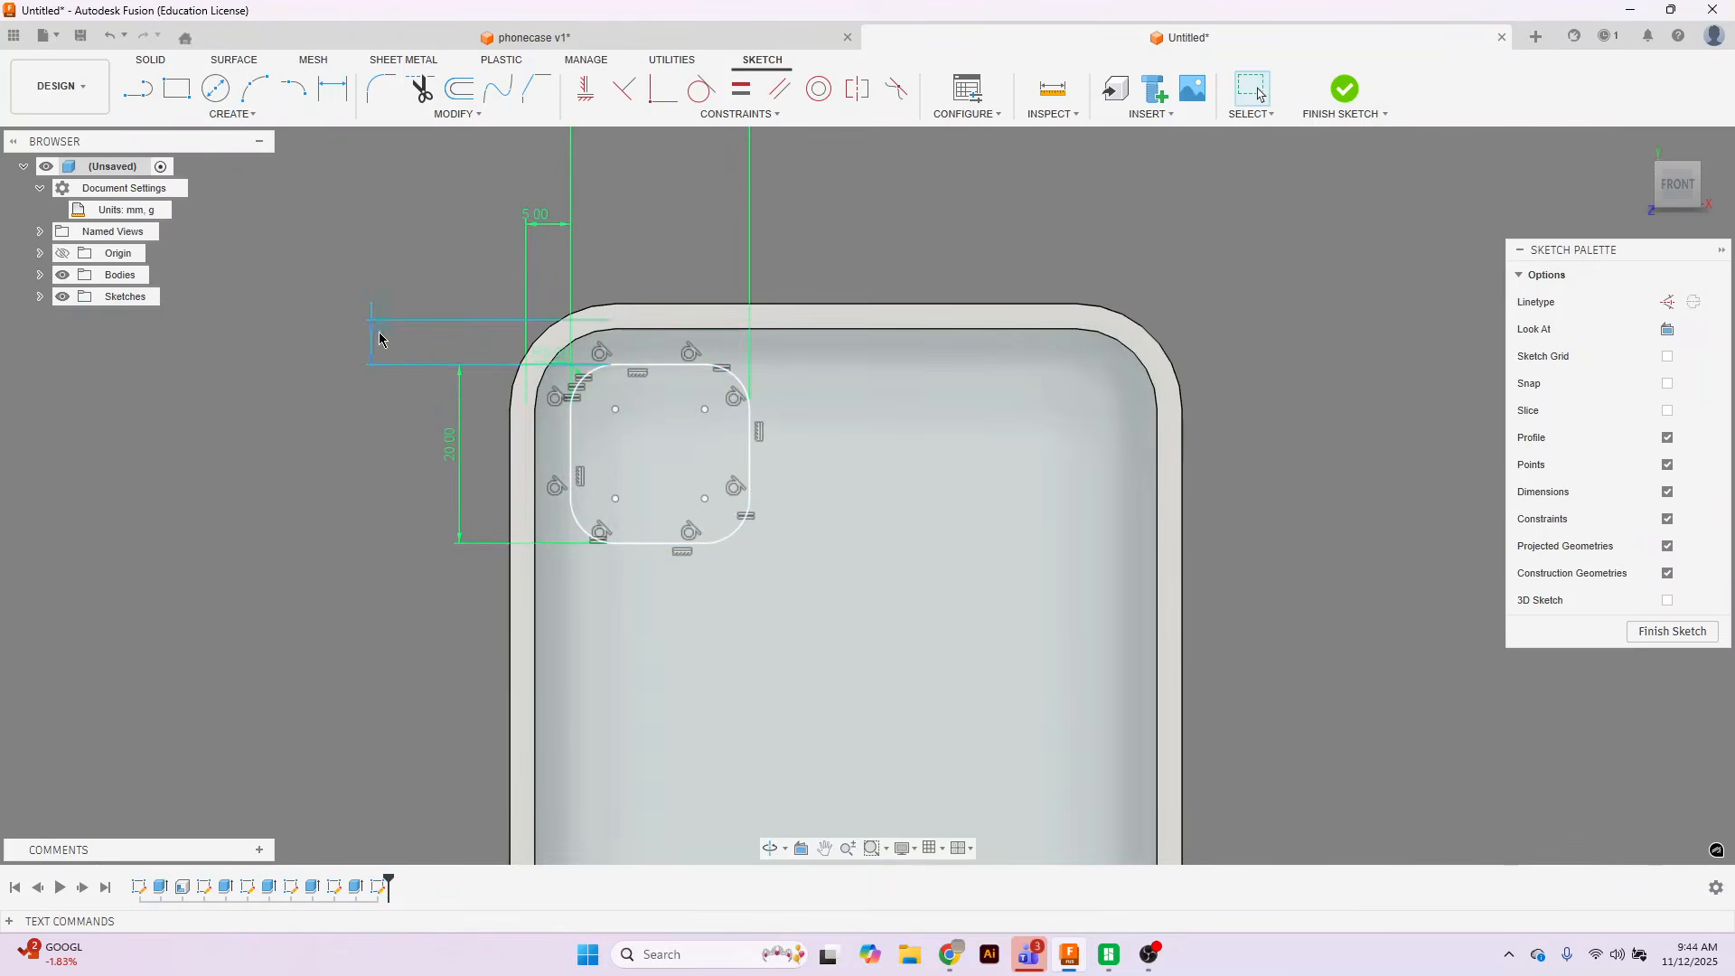
Set the rounded square's distances from the case's top and left edges to 8 mm each, and finish the sketch.
{"action": "double_click", "coordinate": [379, 331]}
{"action": "type", "text": "8"}
{"action": "key", "text": "Return"}
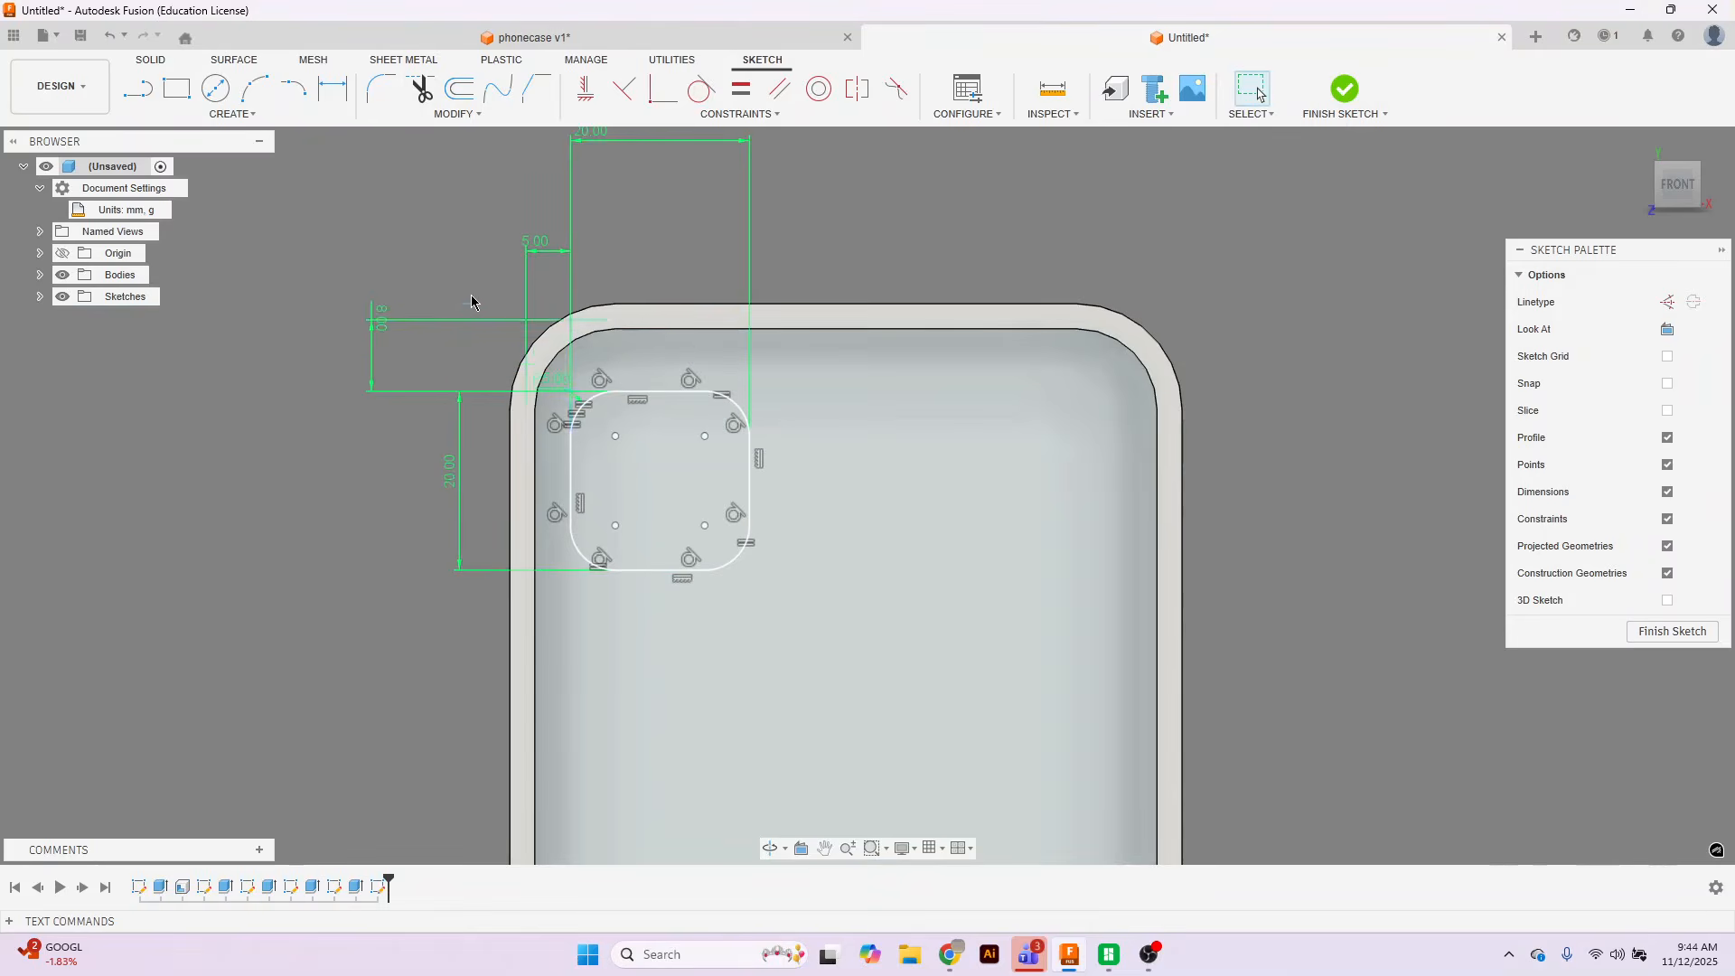
{"action": "double_click", "coordinate": [538, 250]}
{"action": "type", "text": "8"}
{"action": "key", "text": "Return"}
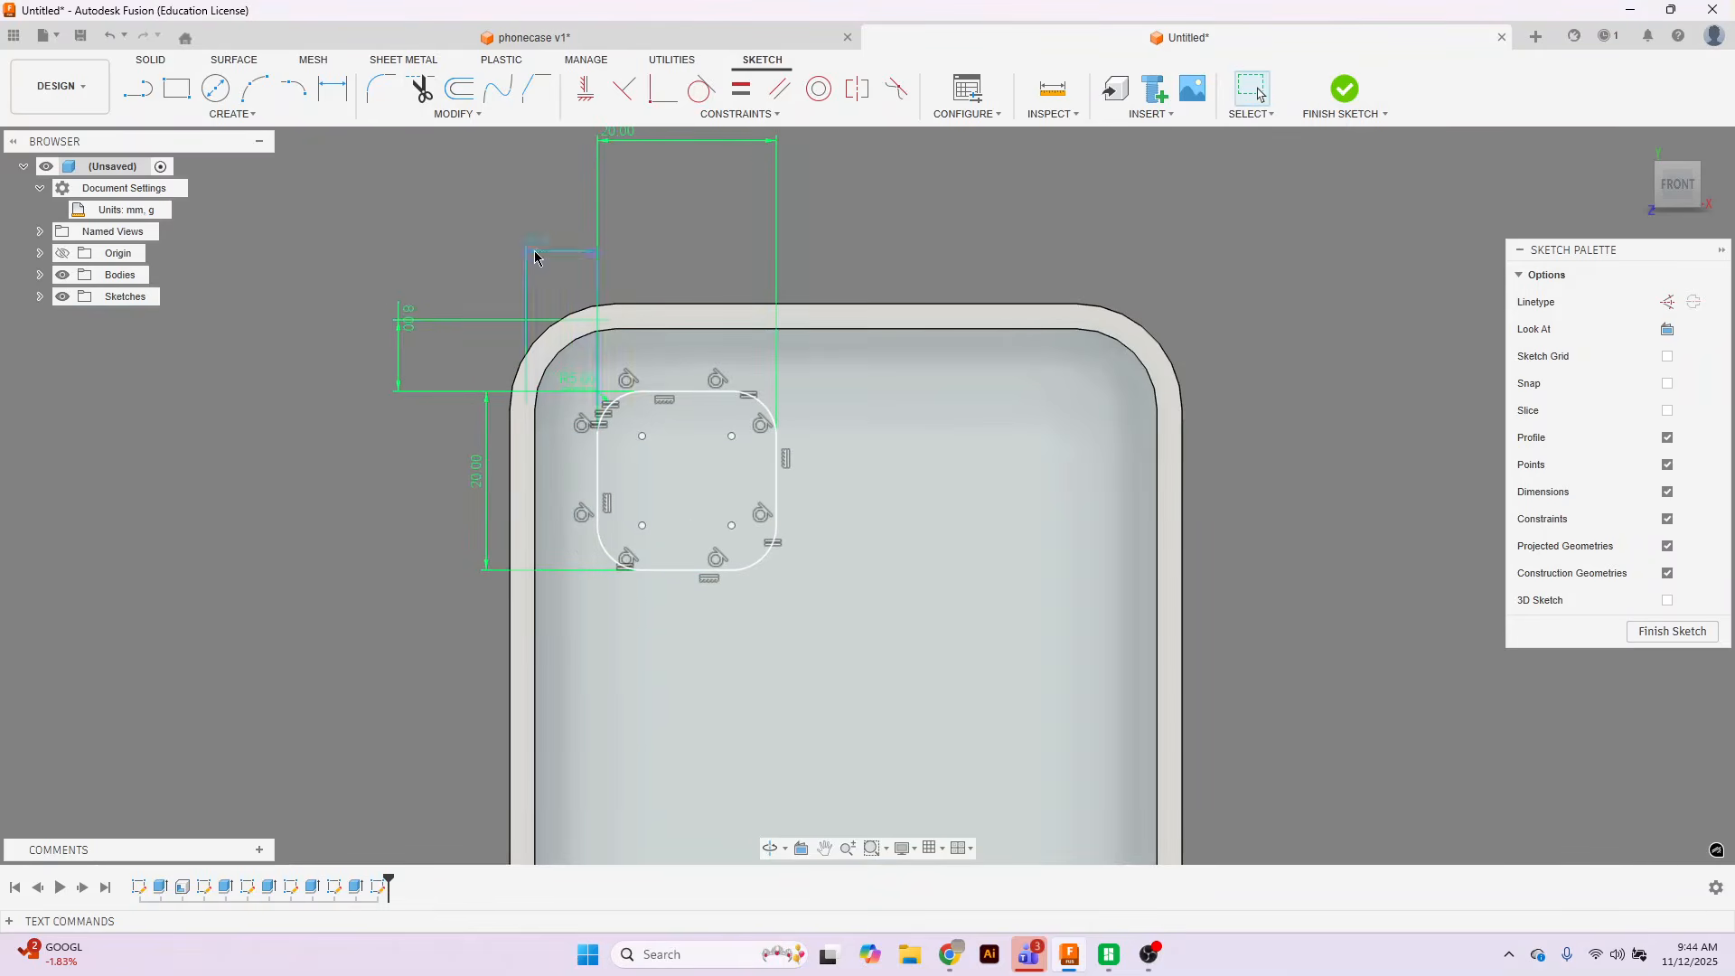
{"action": "left_click", "coordinate": [1346, 93]}
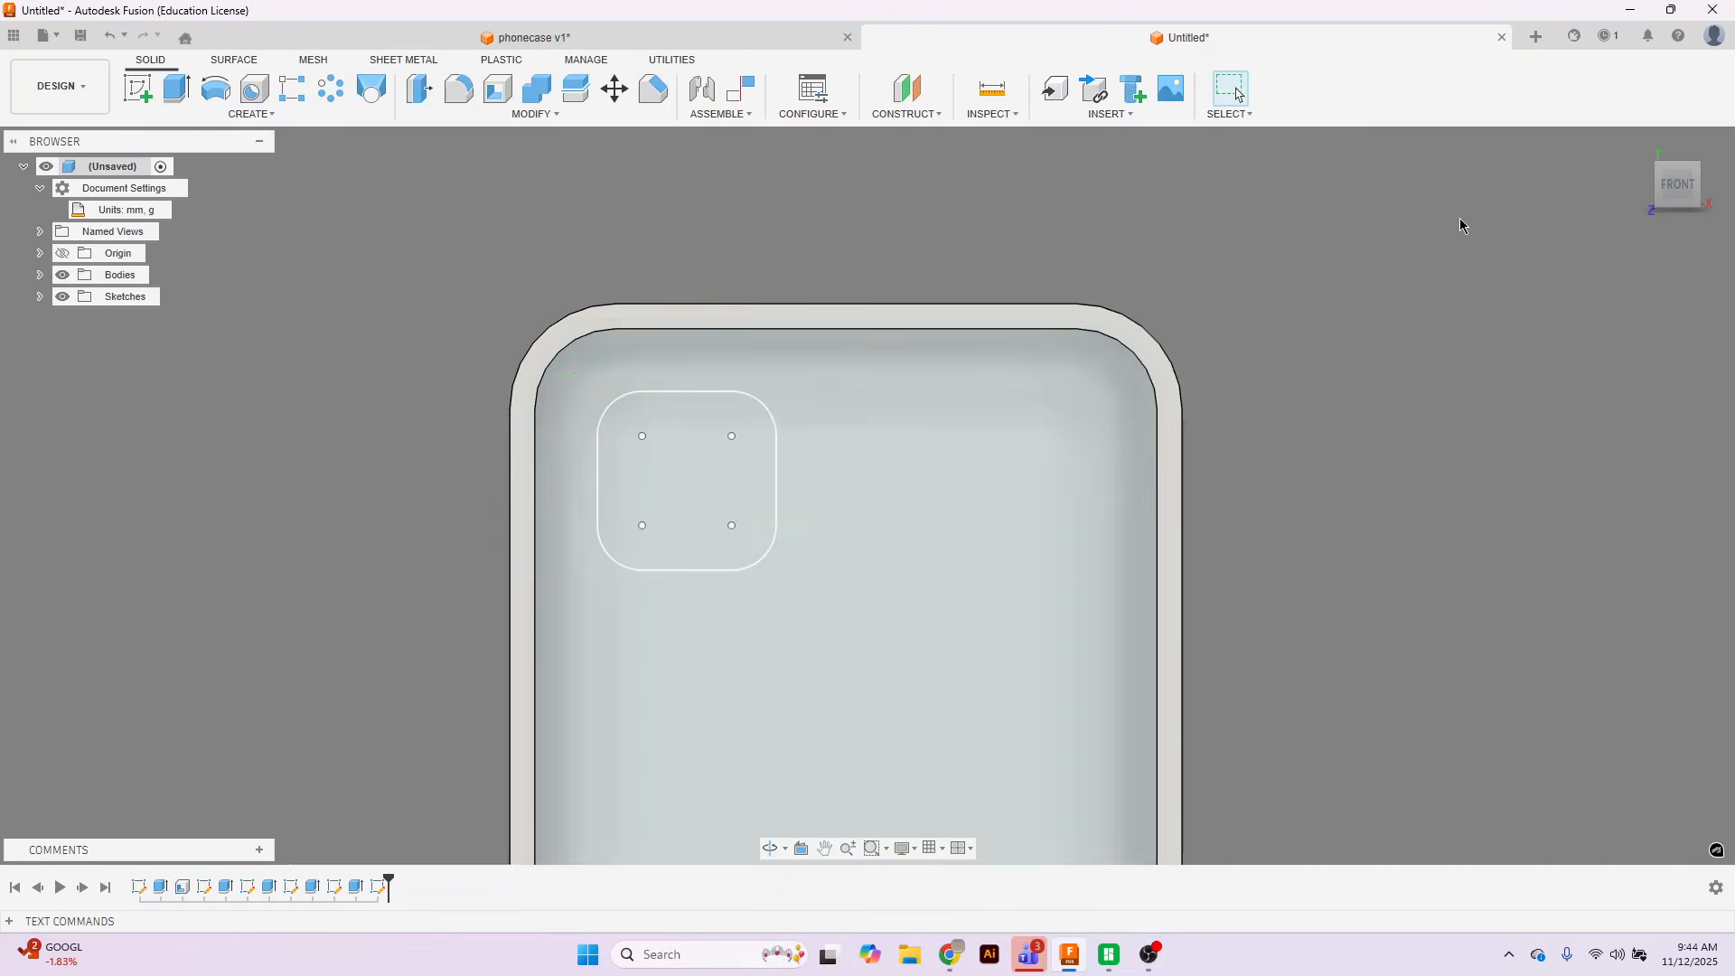
Extrude the rounded square as a cut through the case's back with extent type All to make the camera opening.
{"action": "left_click_drag", "start_coordinate": [1681, 204], "coordinate": [1576, 176]}
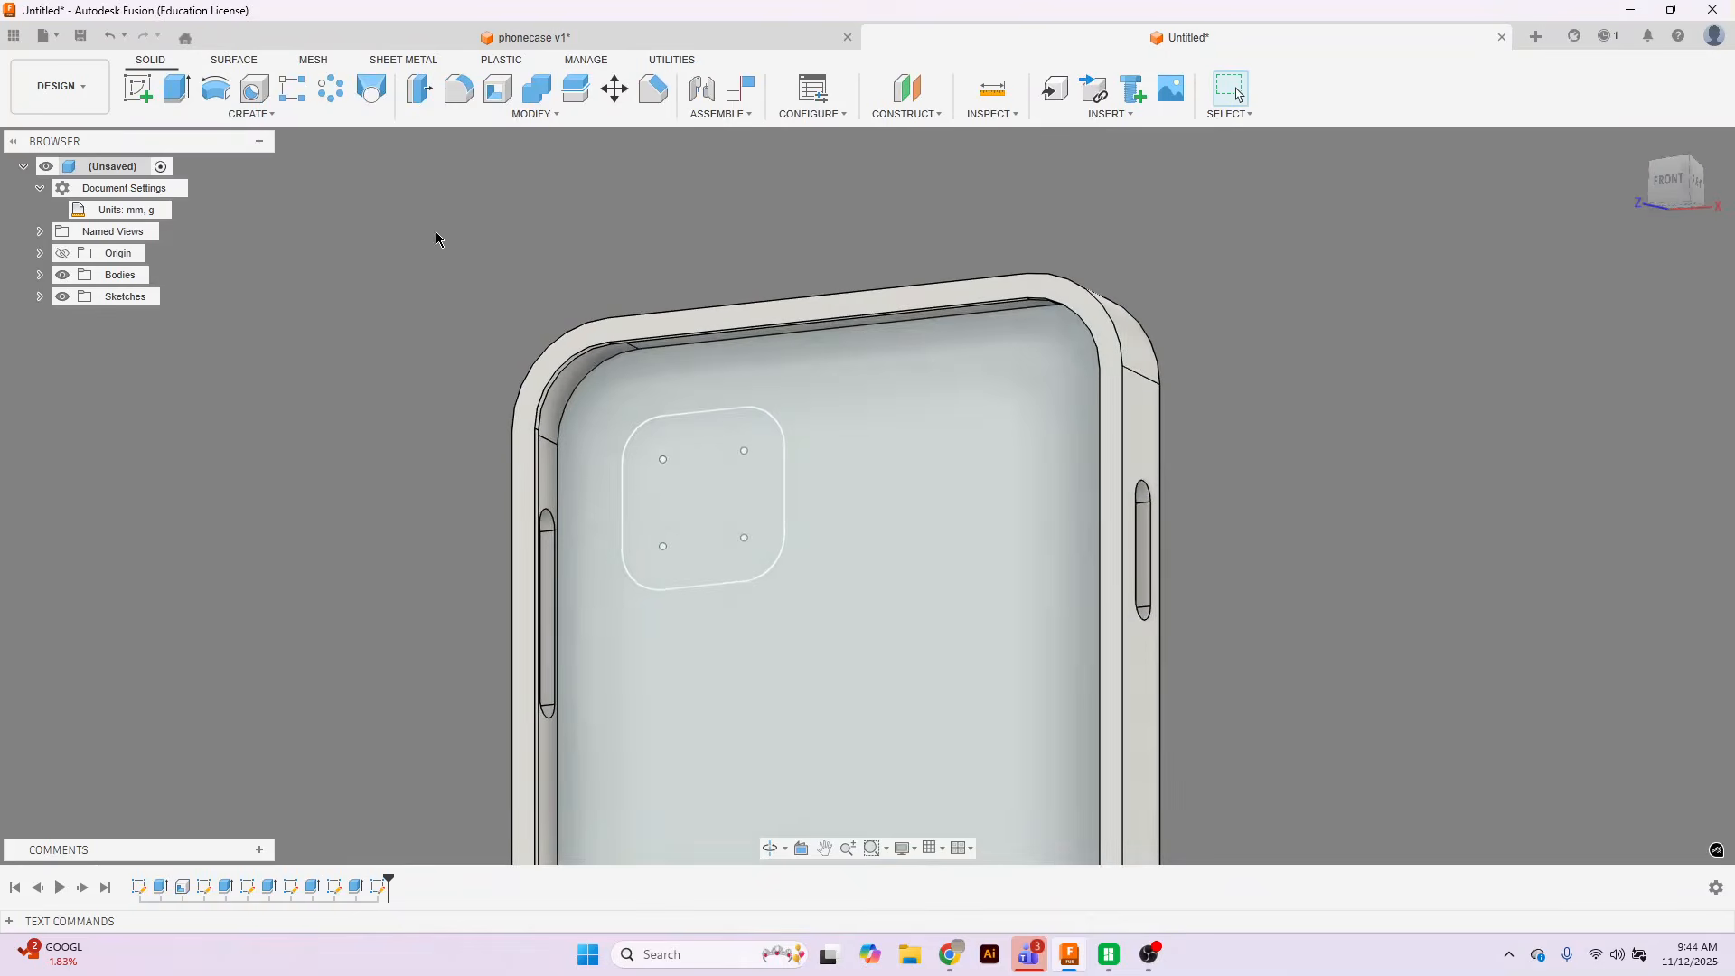
{"action": "left_click", "coordinate": [186, 90]}
{"action": "left_click", "coordinate": [701, 499]}
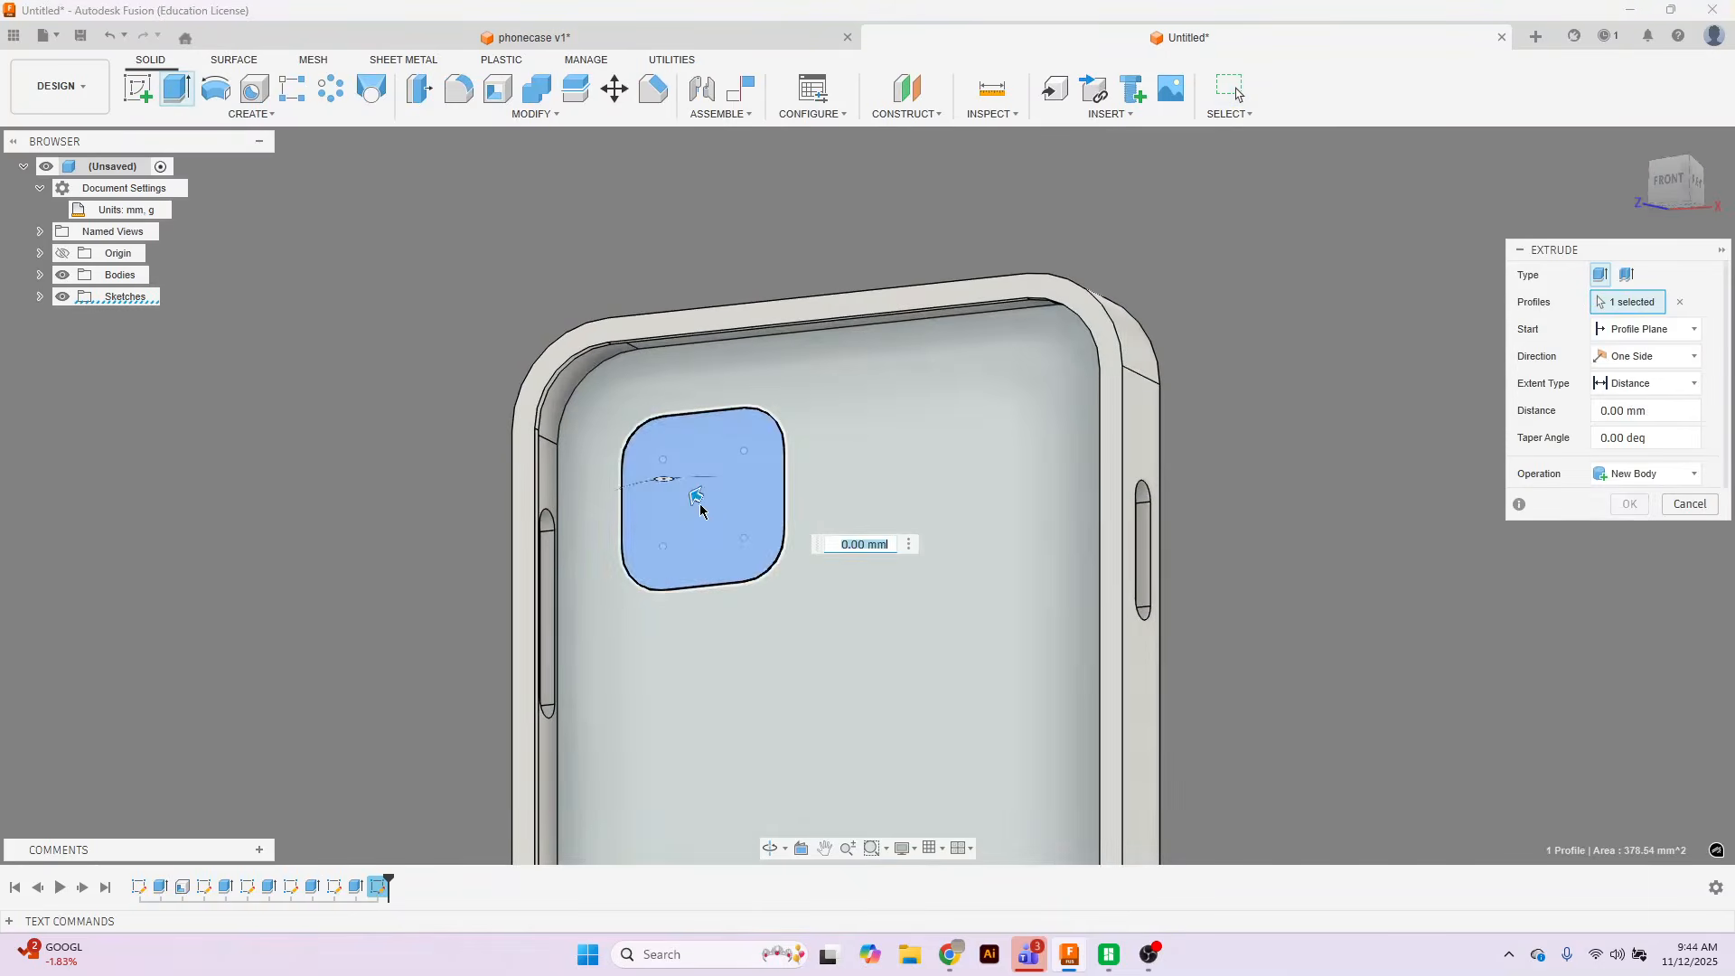
{"action": "left_click_drag", "start_coordinate": [701, 500], "coordinate": [726, 504]}
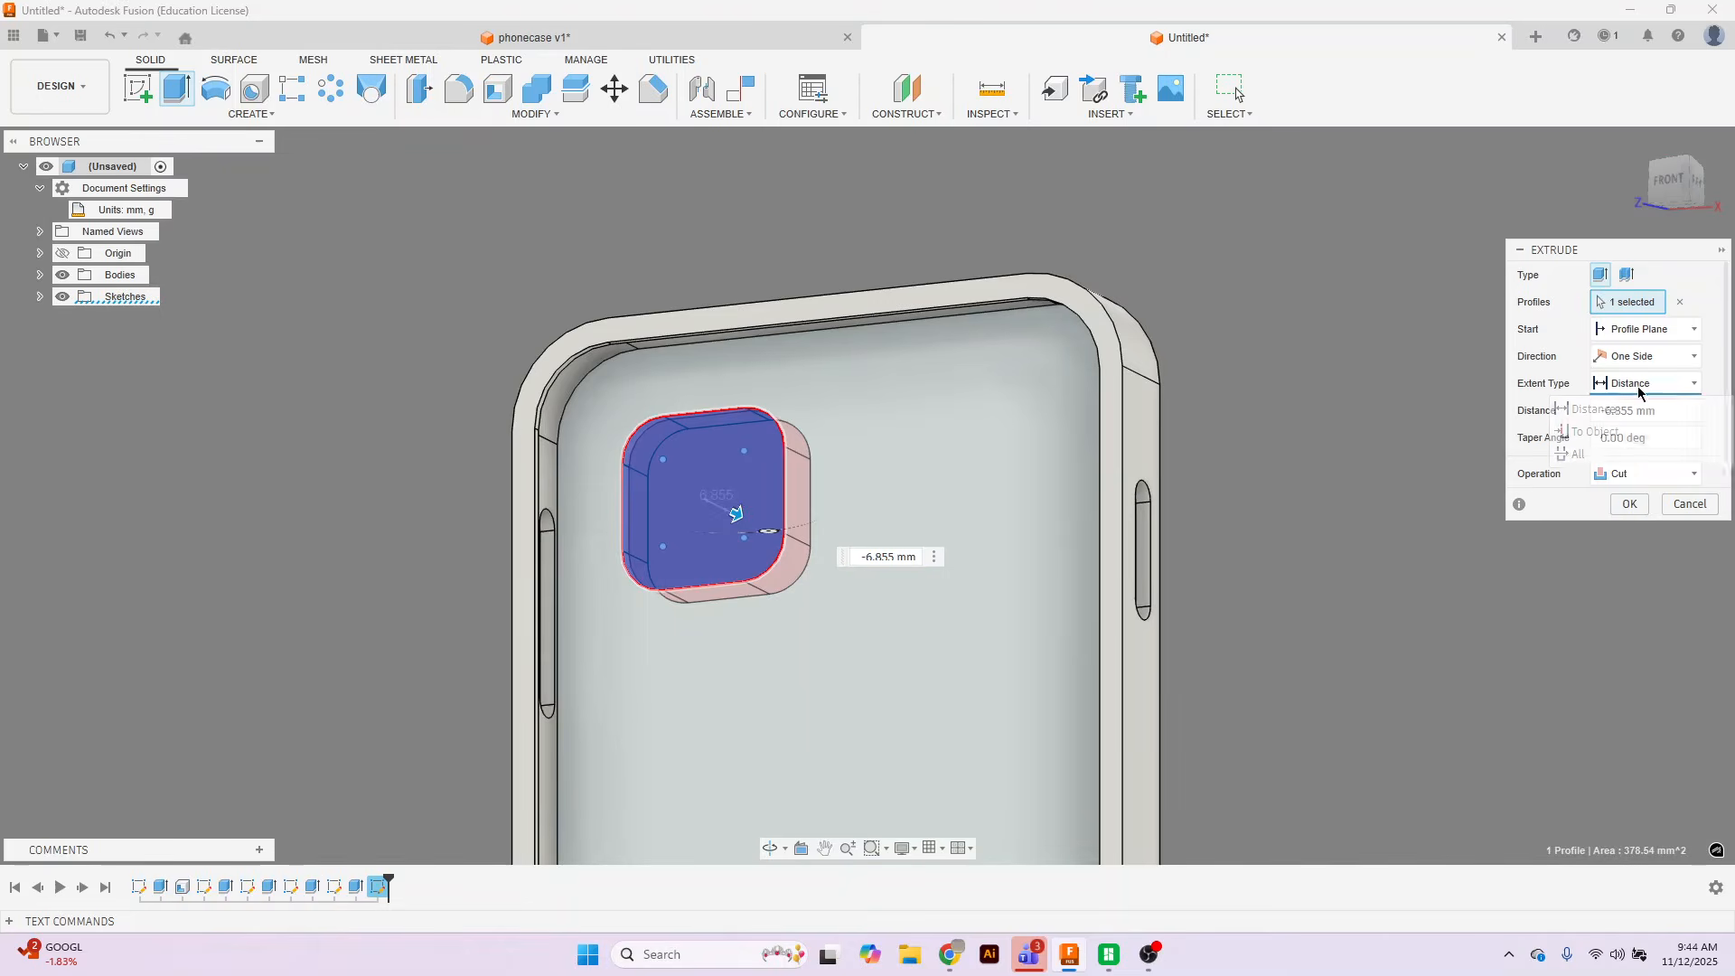
{"action": "left_click", "coordinate": [1642, 384]}
{"action": "left_click", "coordinate": [1581, 459]}
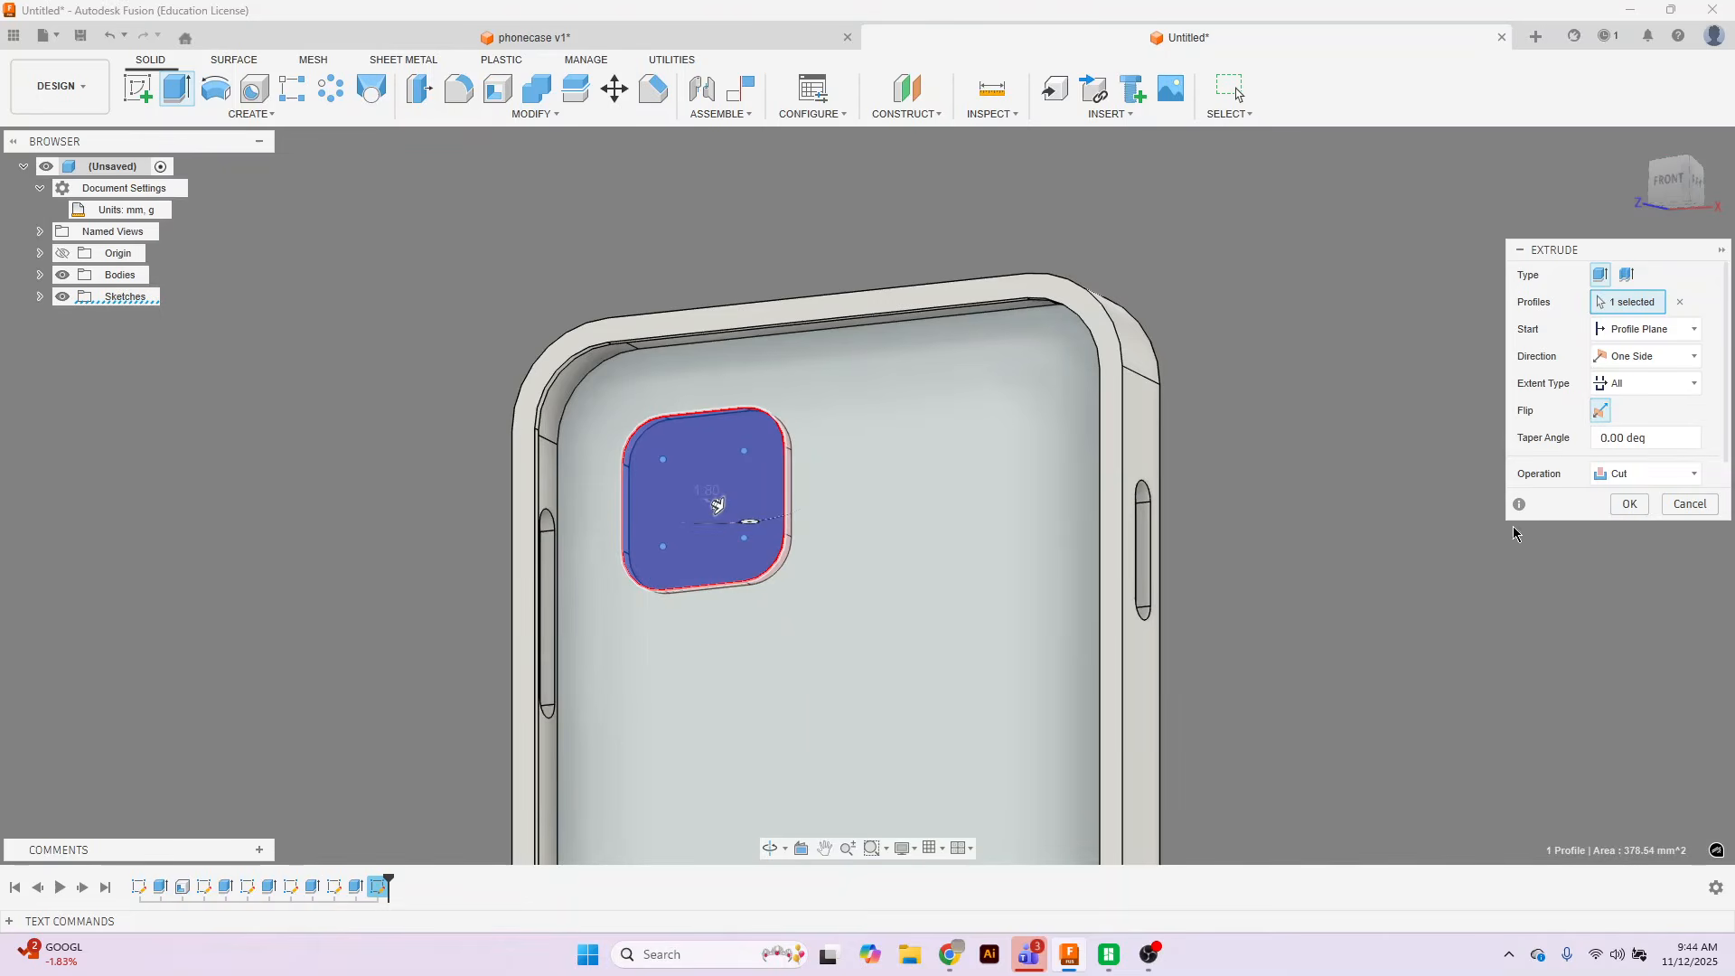
{"action": "left_click", "coordinate": [1631, 504]}
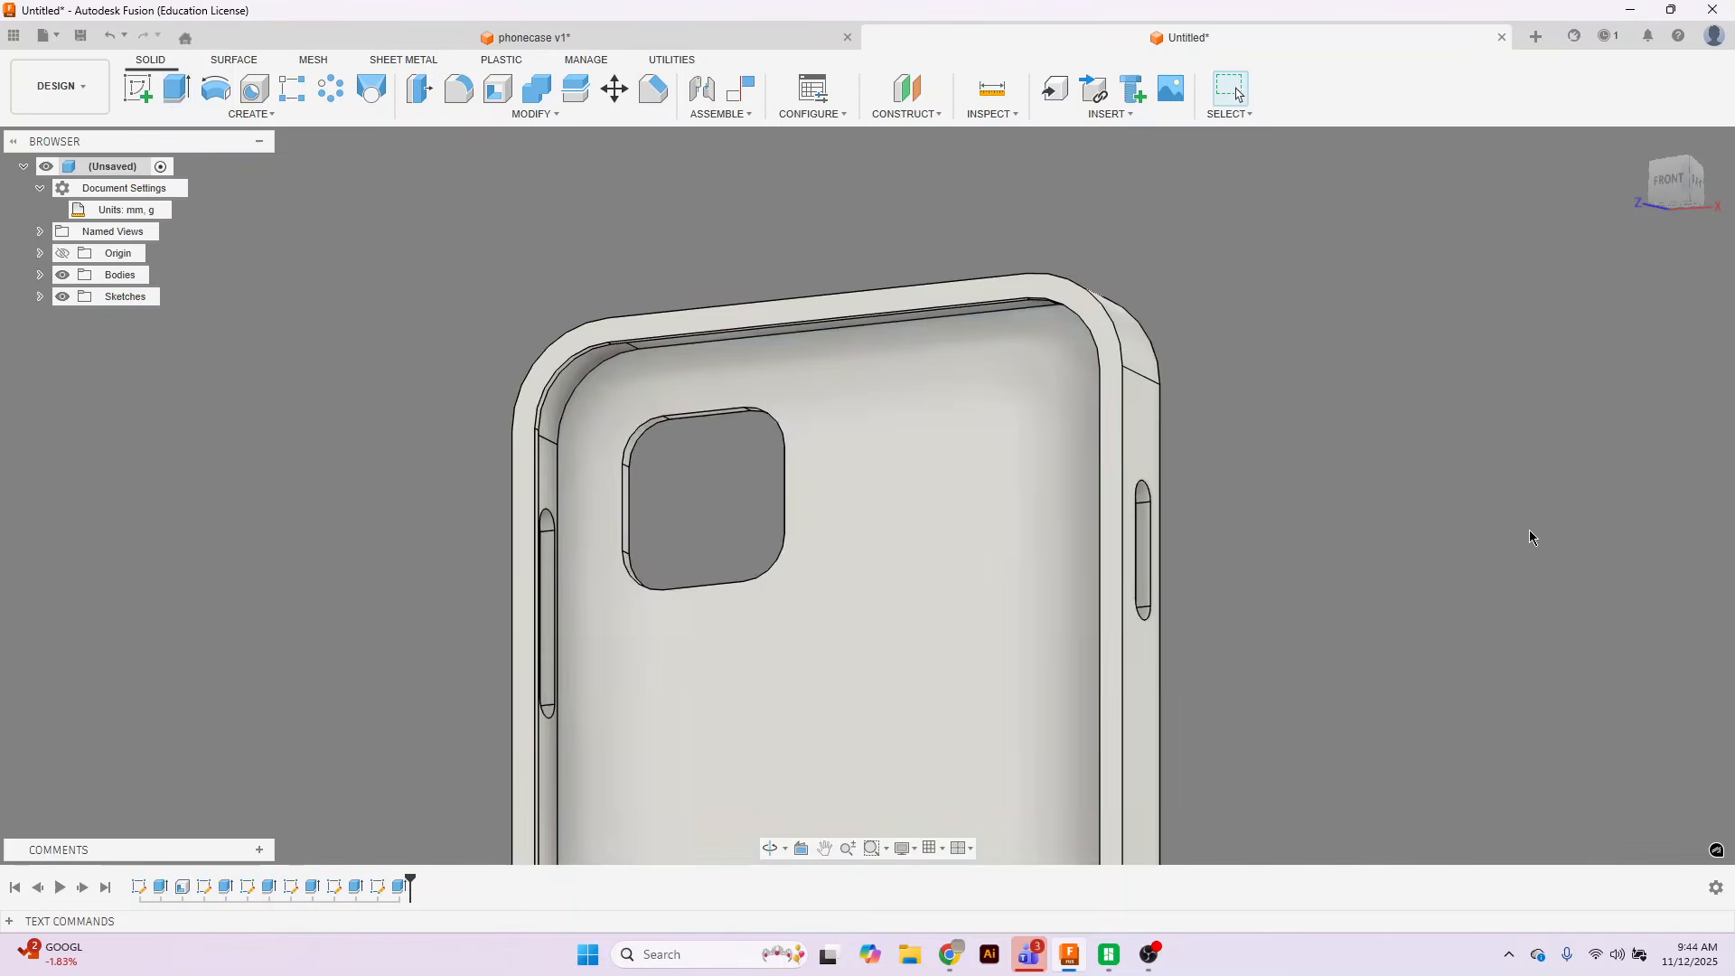
{"action": "scroll", "coordinate": [1529, 530], "scroll_direction": "down", "scroll_amount": 3}
{"action": "left_click", "coordinate": [1672, 196]}
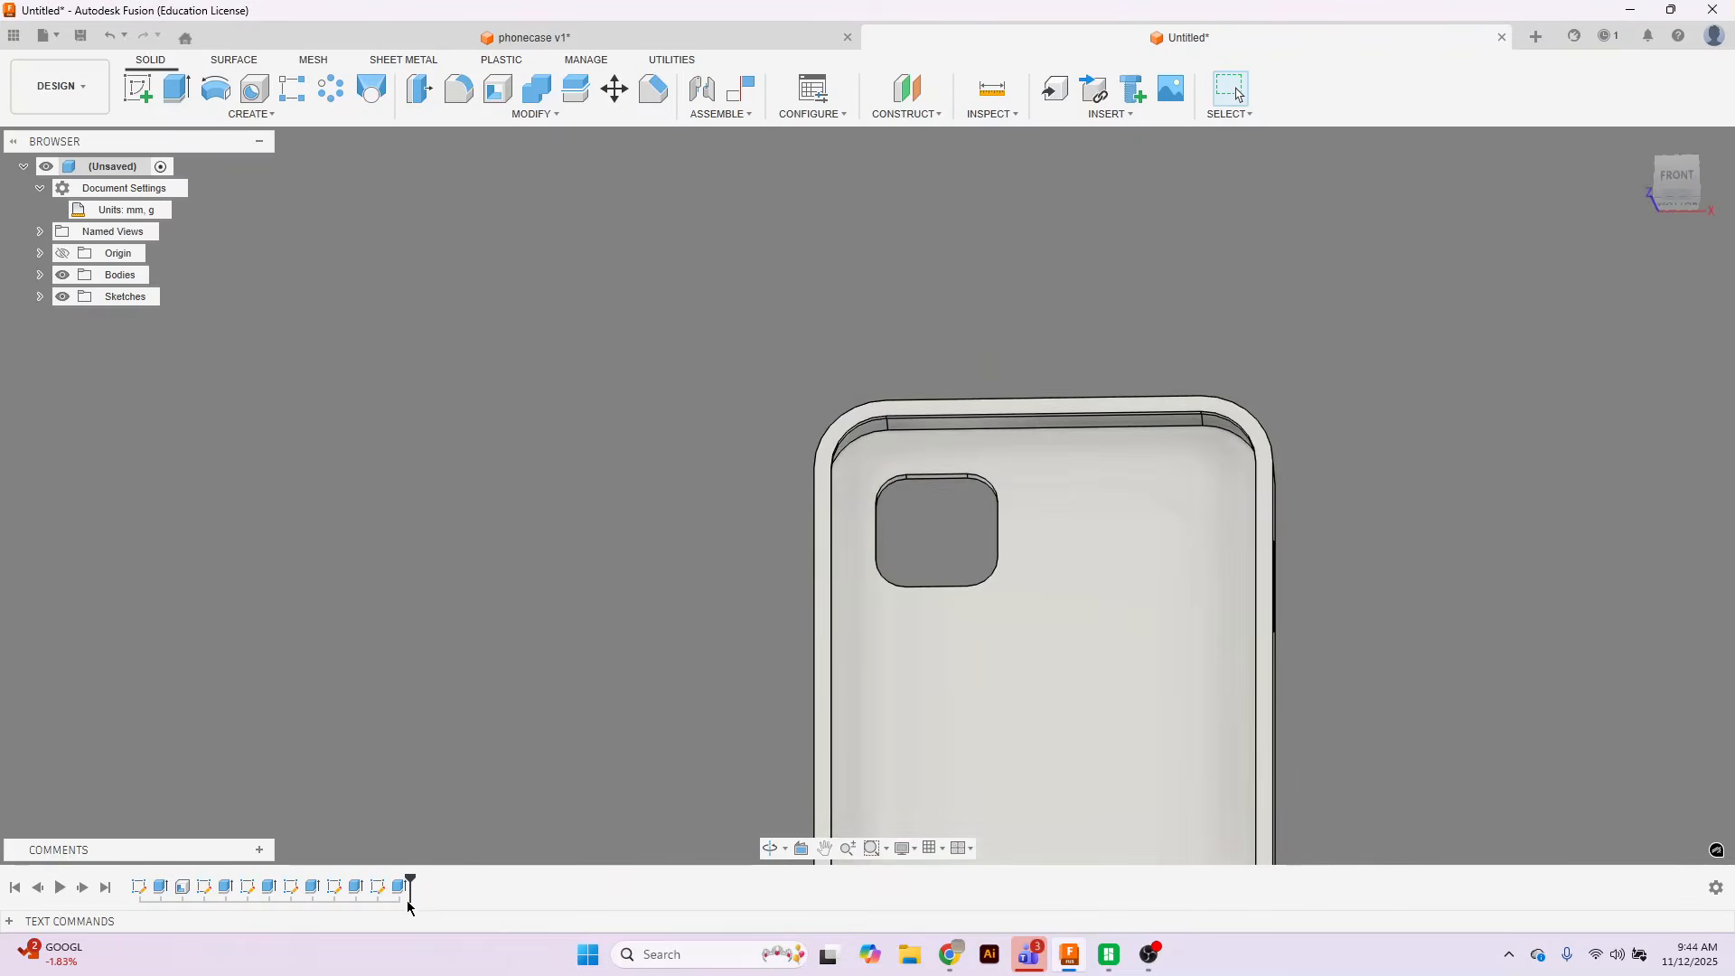
Reopen the camera cutout's sketch for editing and link the rounded square's width dimension to its height dimension.
{"action": "scroll", "coordinate": [646, 714], "scroll_direction": "down", "scroll_amount": 2}
{"action": "middle_click_drag", "start_coordinate": [631, 646], "coordinate": [620, 480]}
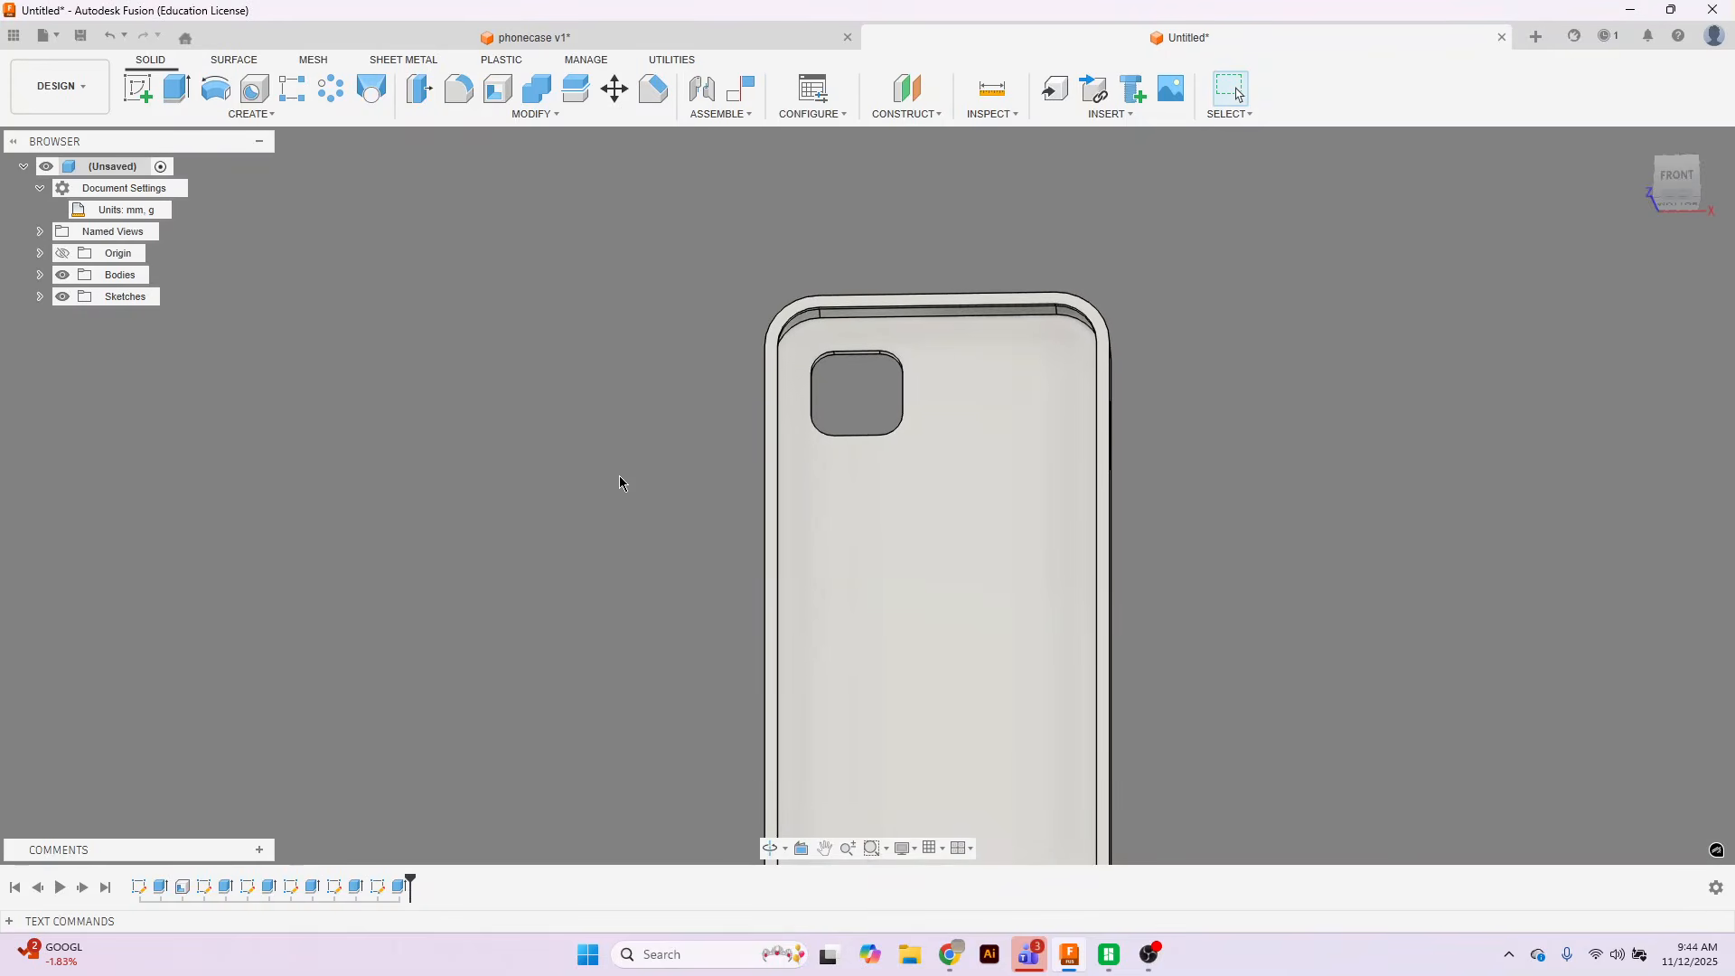
{"action": "left_click", "coordinate": [379, 890]}
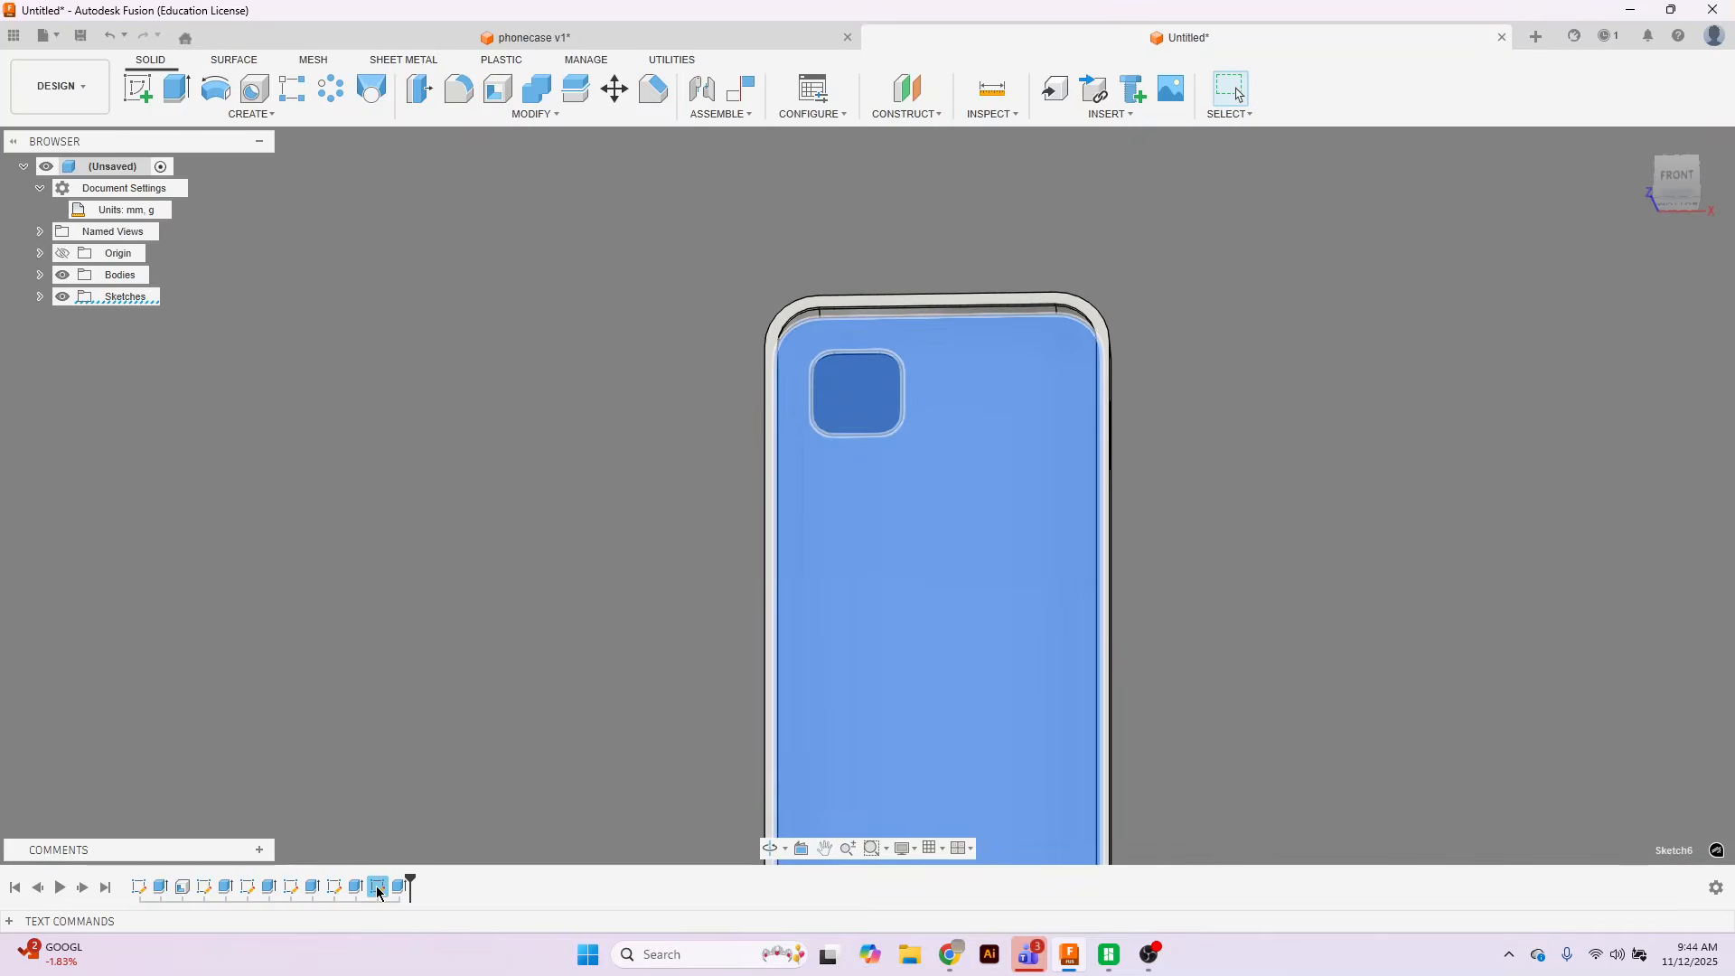
{"action": "double_click", "coordinate": [379, 890]}
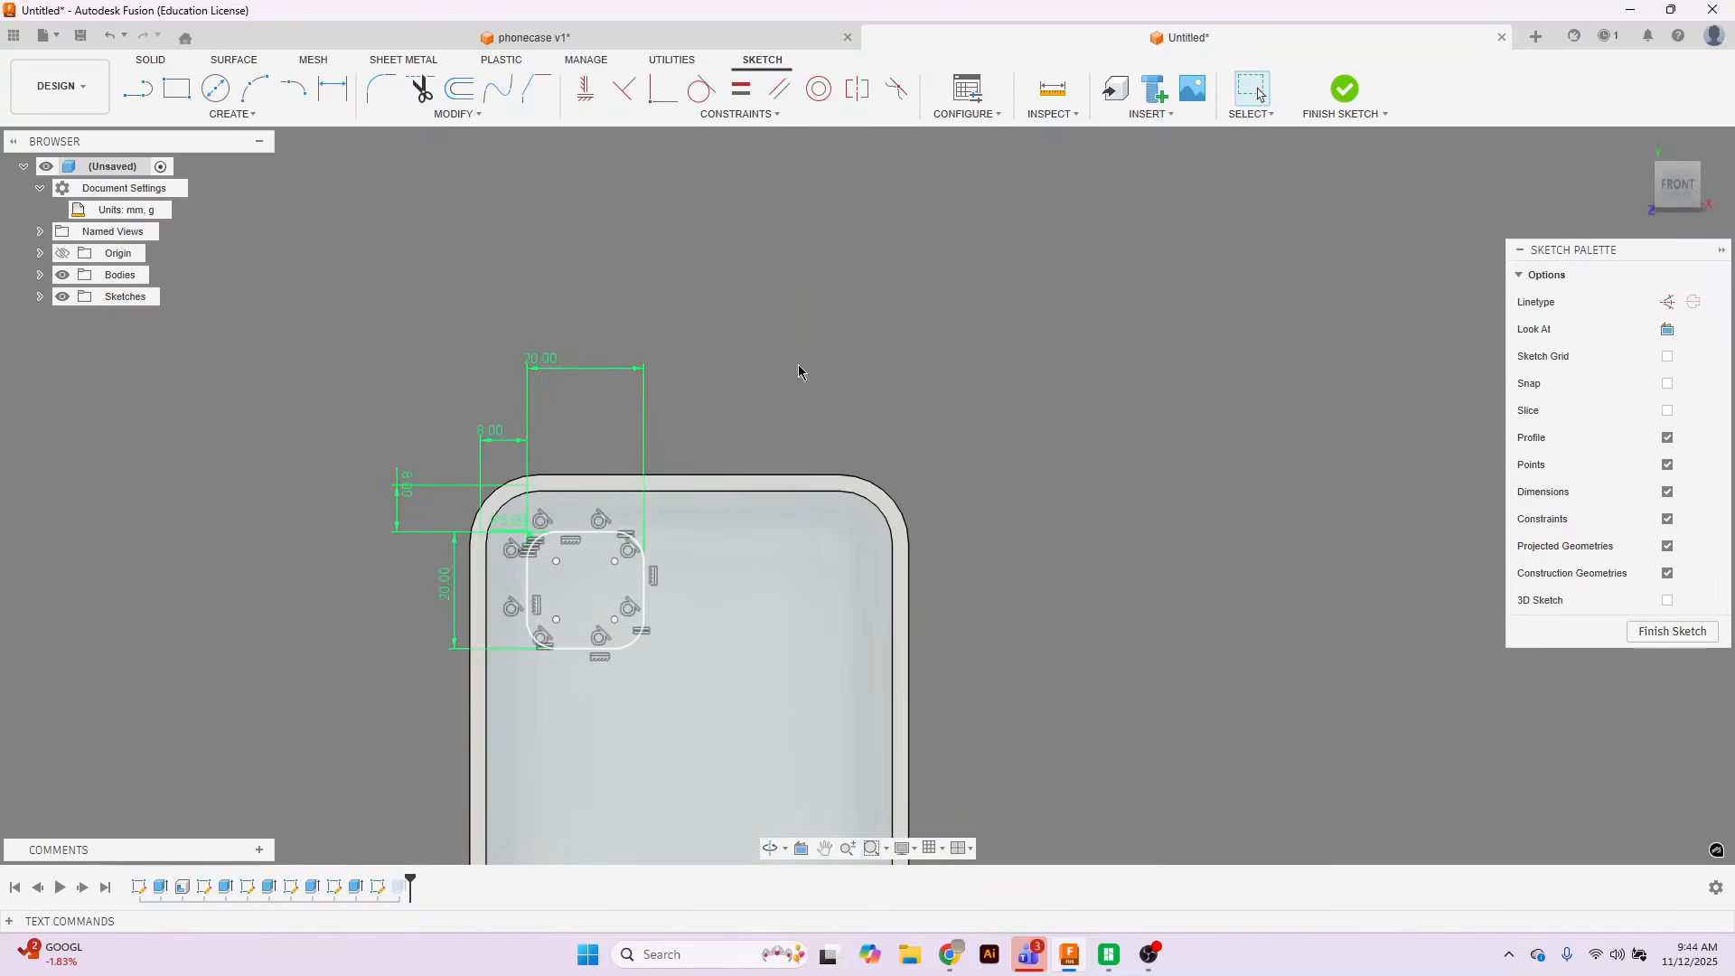
{"action": "middle_click_drag", "start_coordinate": [799, 365], "coordinate": [859, 365]}
{"action": "double_click", "coordinate": [635, 361]}
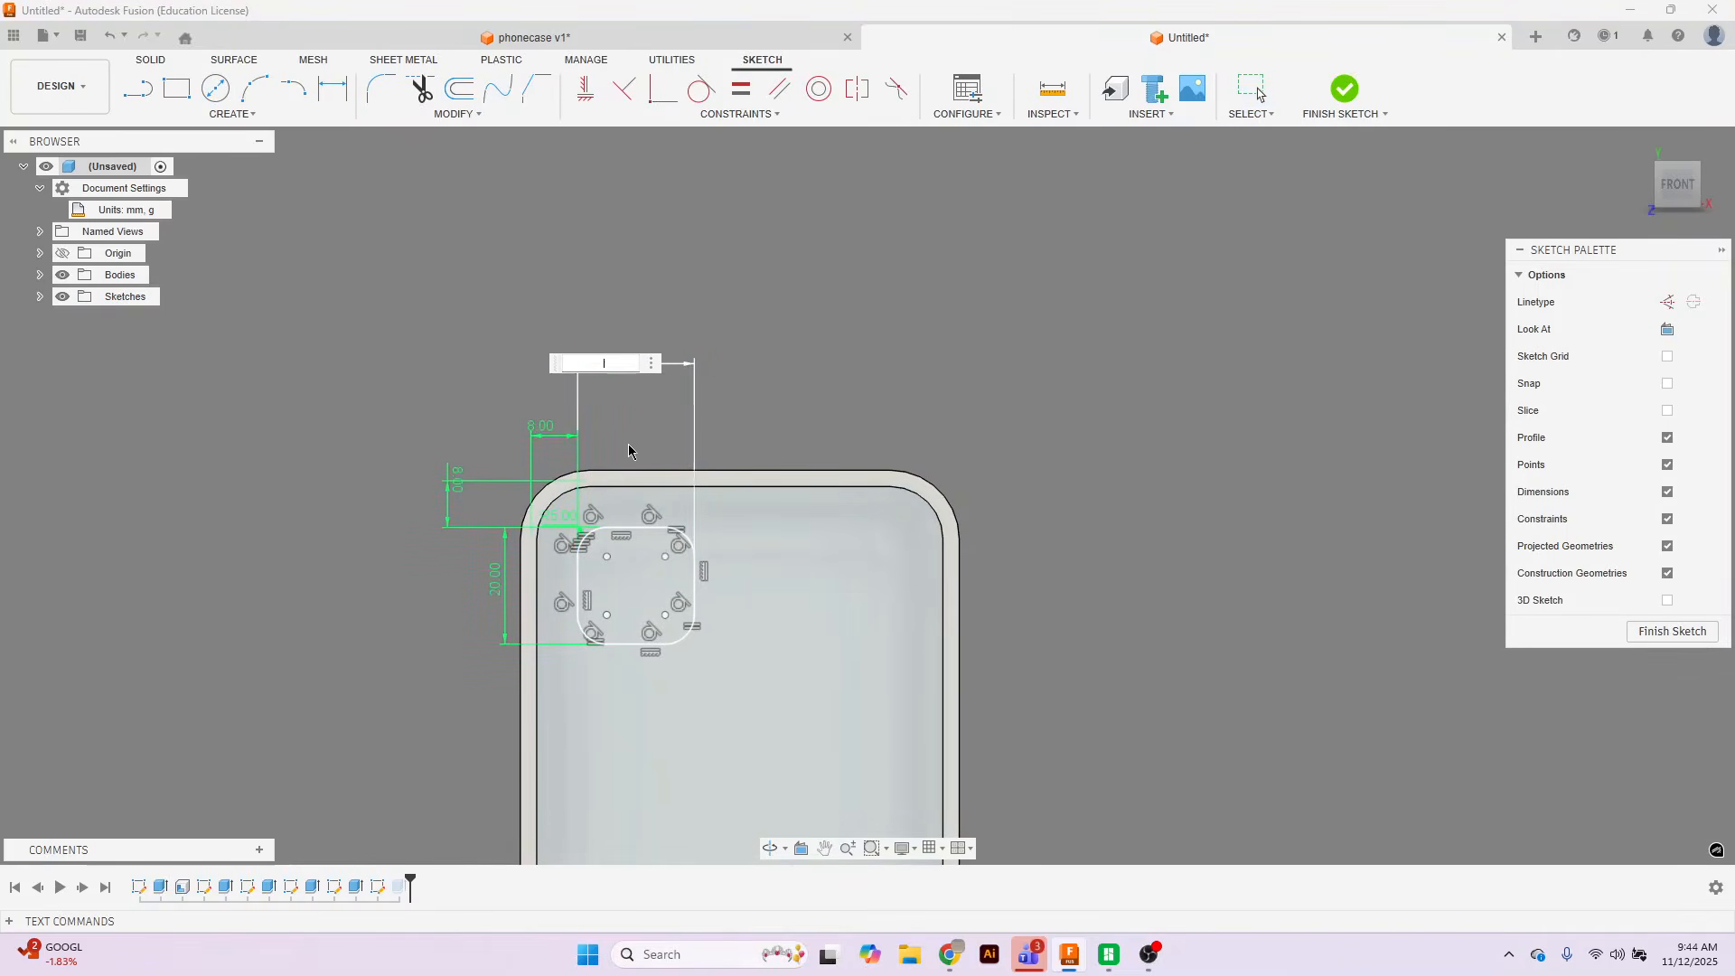
{"action": "left_click", "coordinate": [493, 585]}
{"action": "key", "text": "Return"}
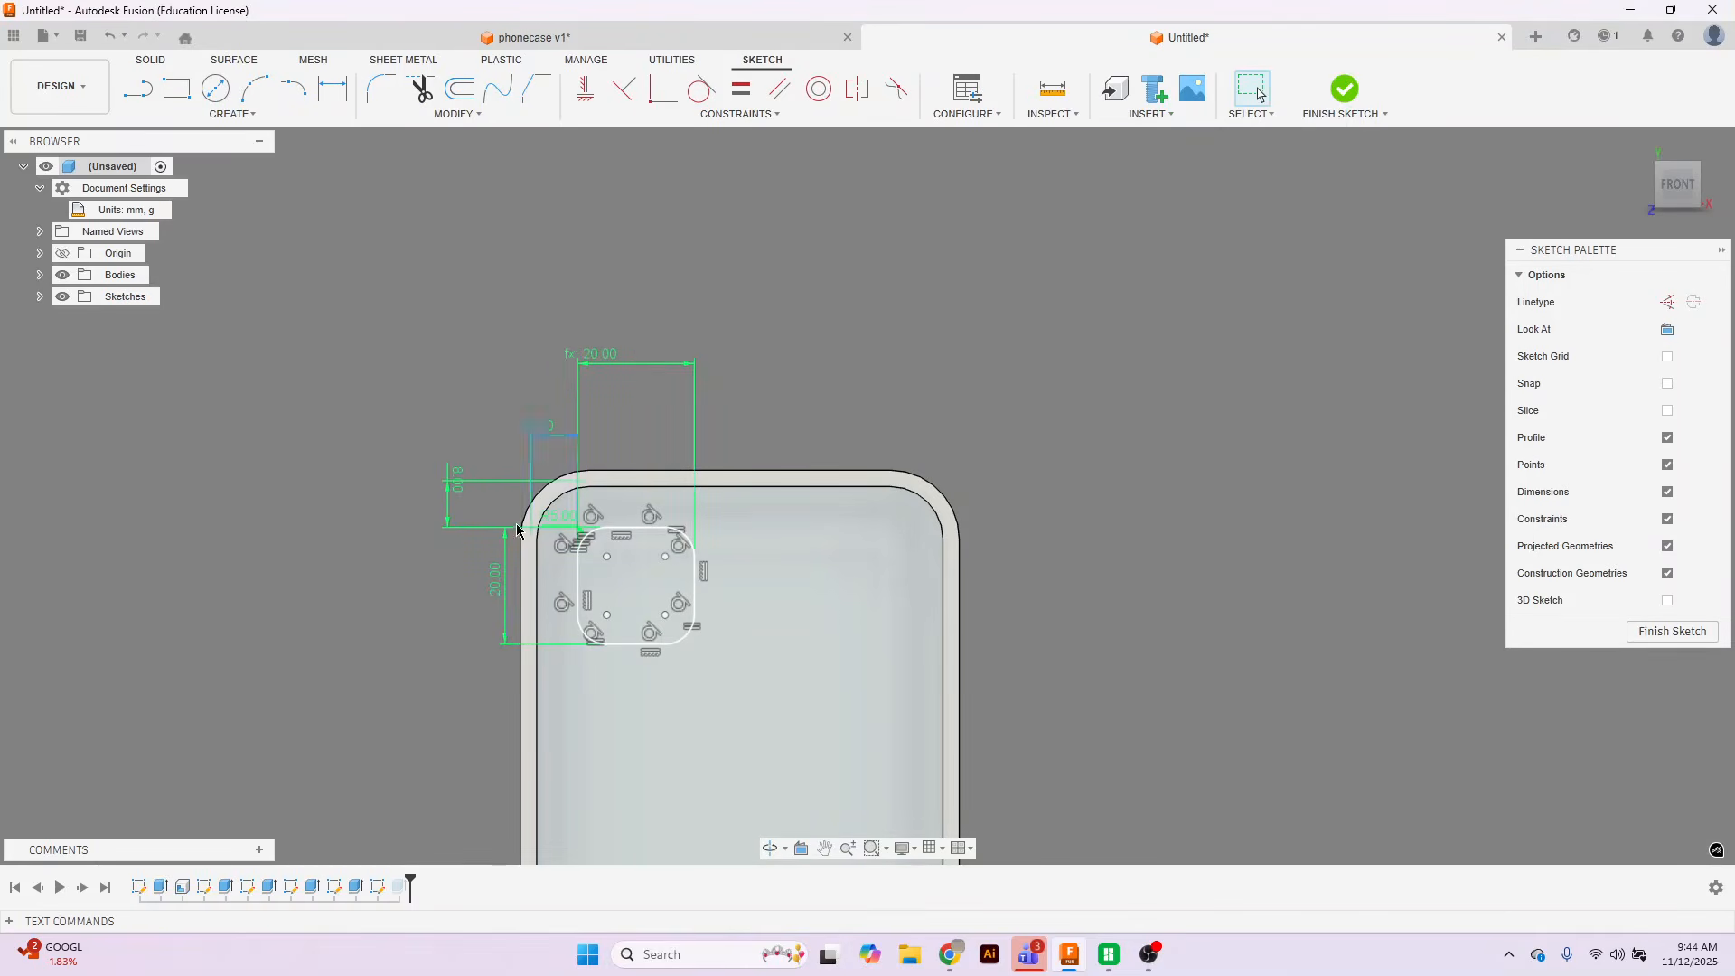
Set the rounded square's height dimension, which drives its width, to 25 mm.
{"action": "double_click", "coordinate": [492, 591]}
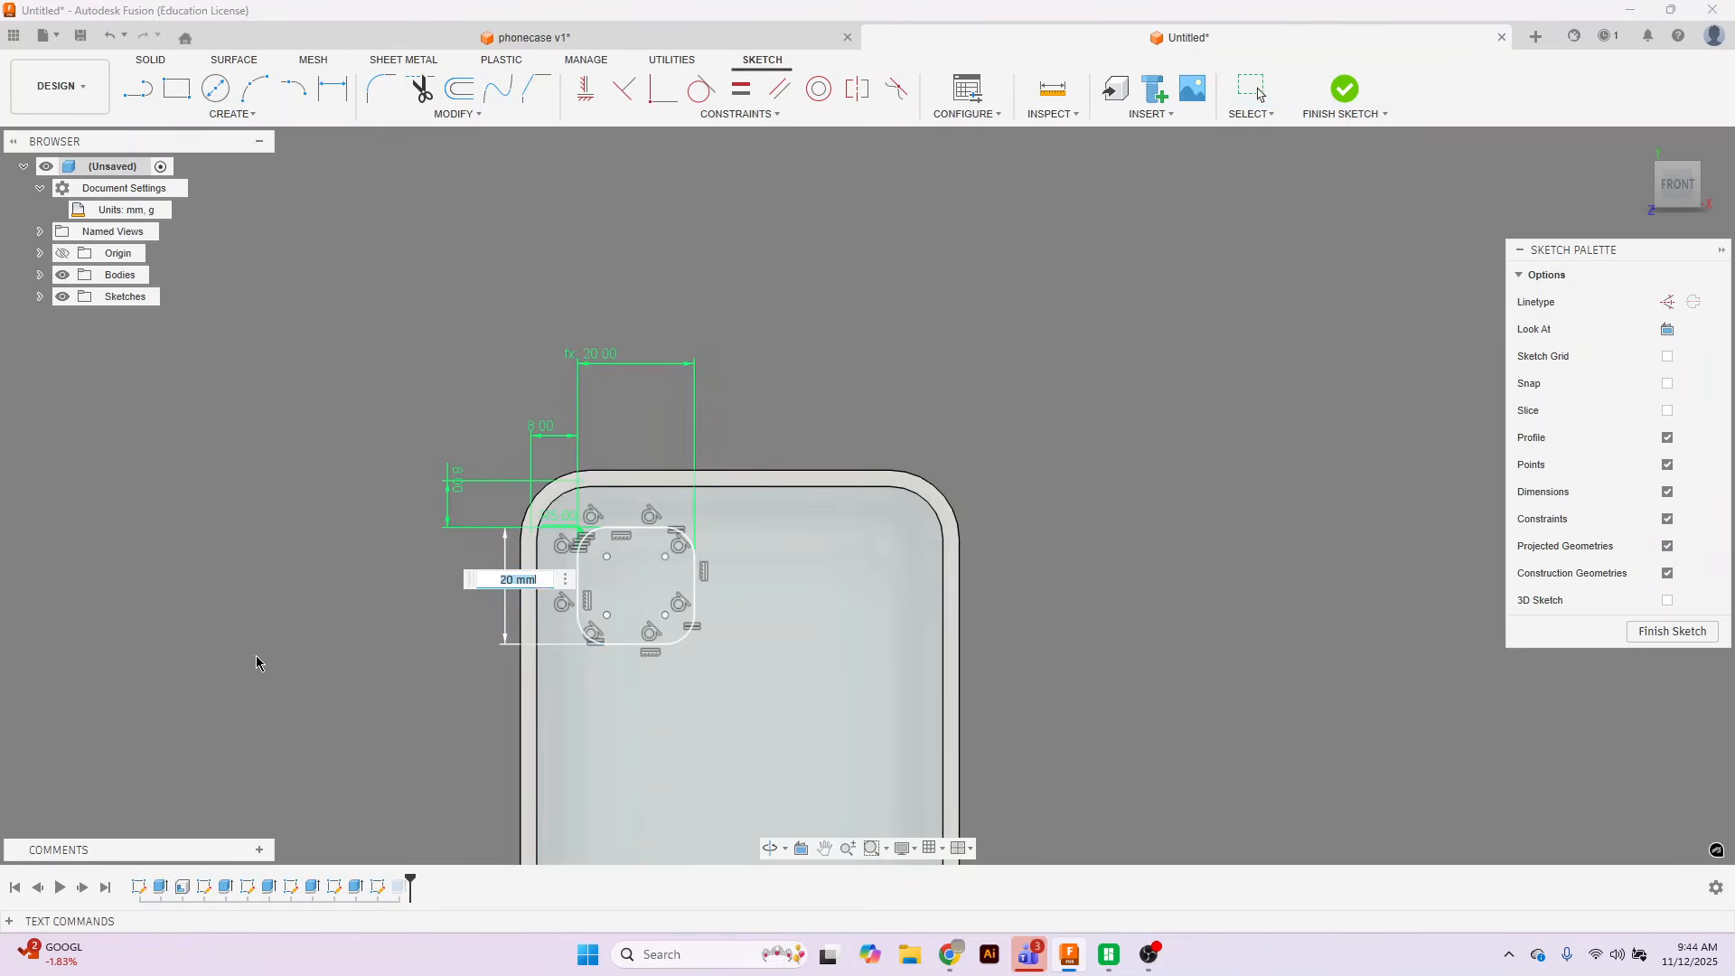
{"action": "type", "text": "25"}
{"action": "key", "text": "Return"}
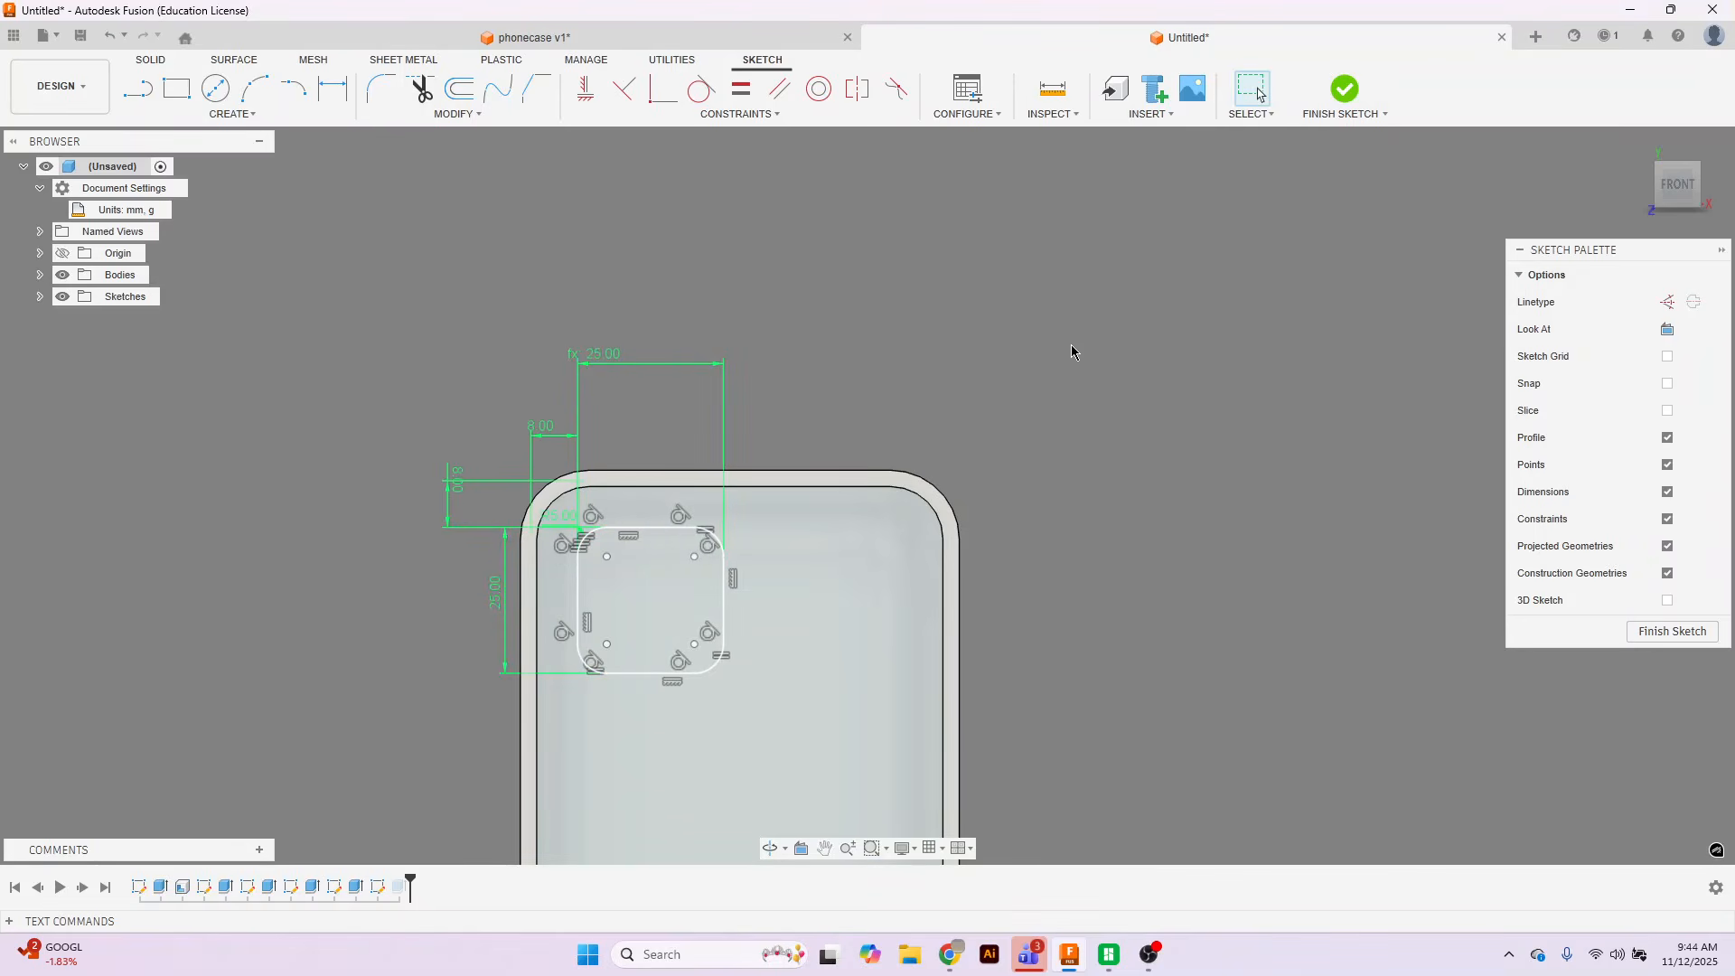
Link the rounded square's distance from the case's left edge to its distance from the top edge.
{"action": "double_click", "coordinate": [542, 430]}
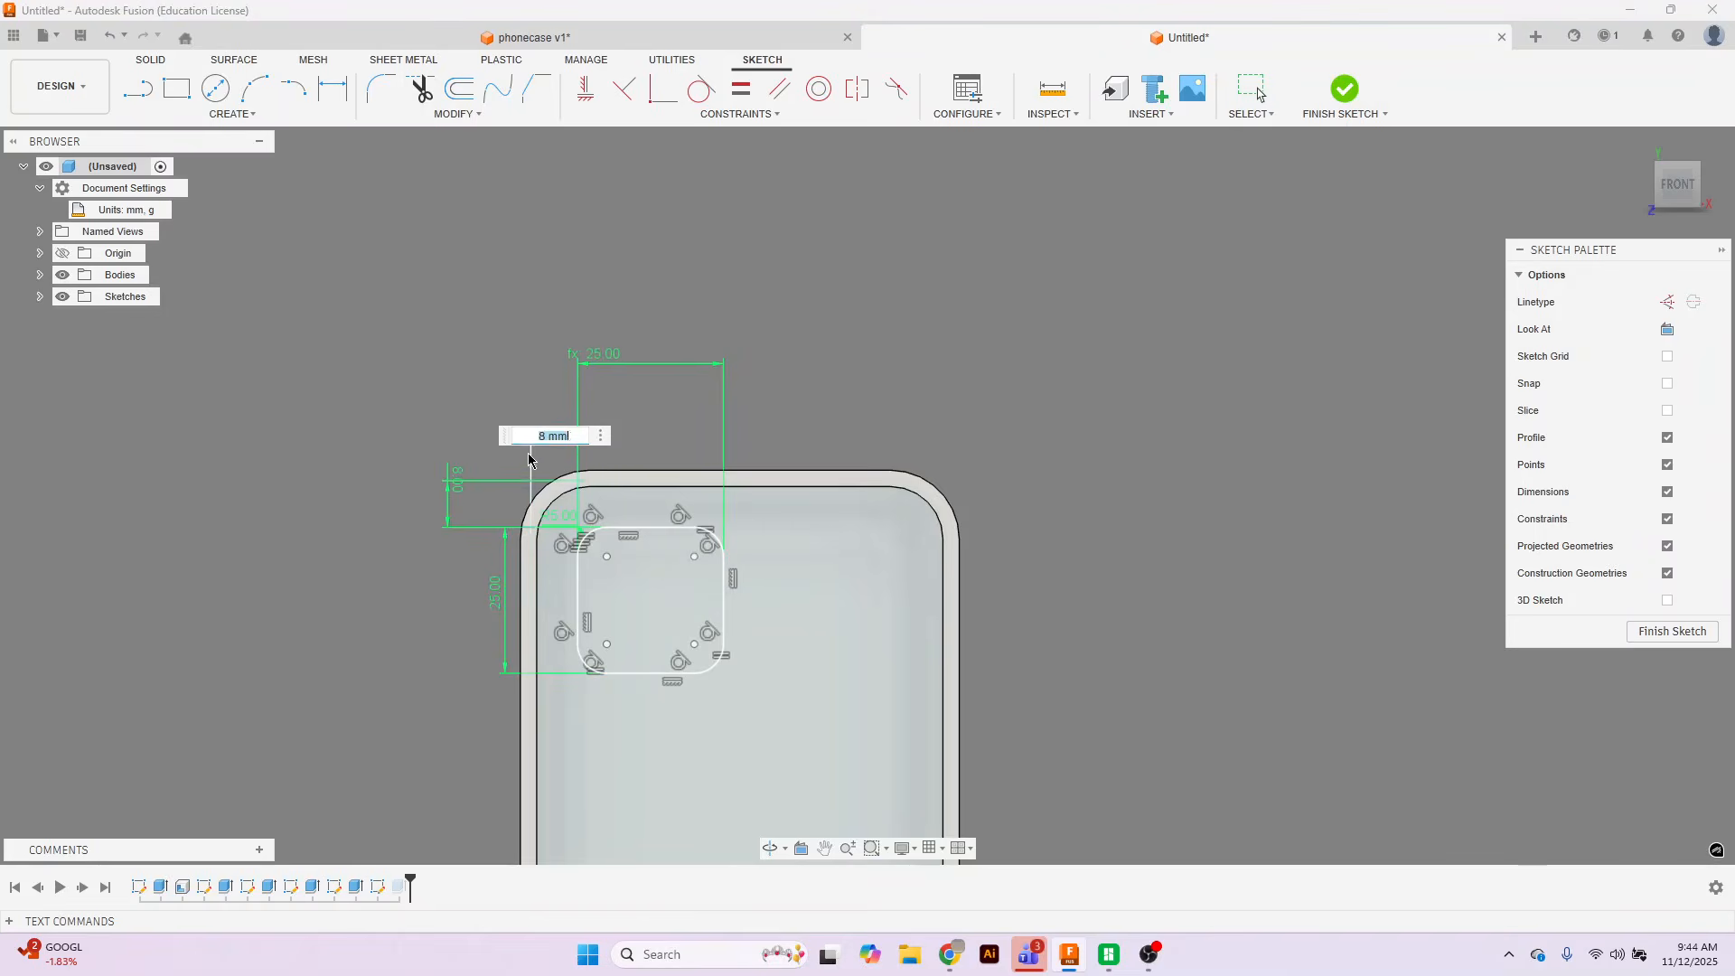
{"action": "left_click", "coordinate": [454, 493]}
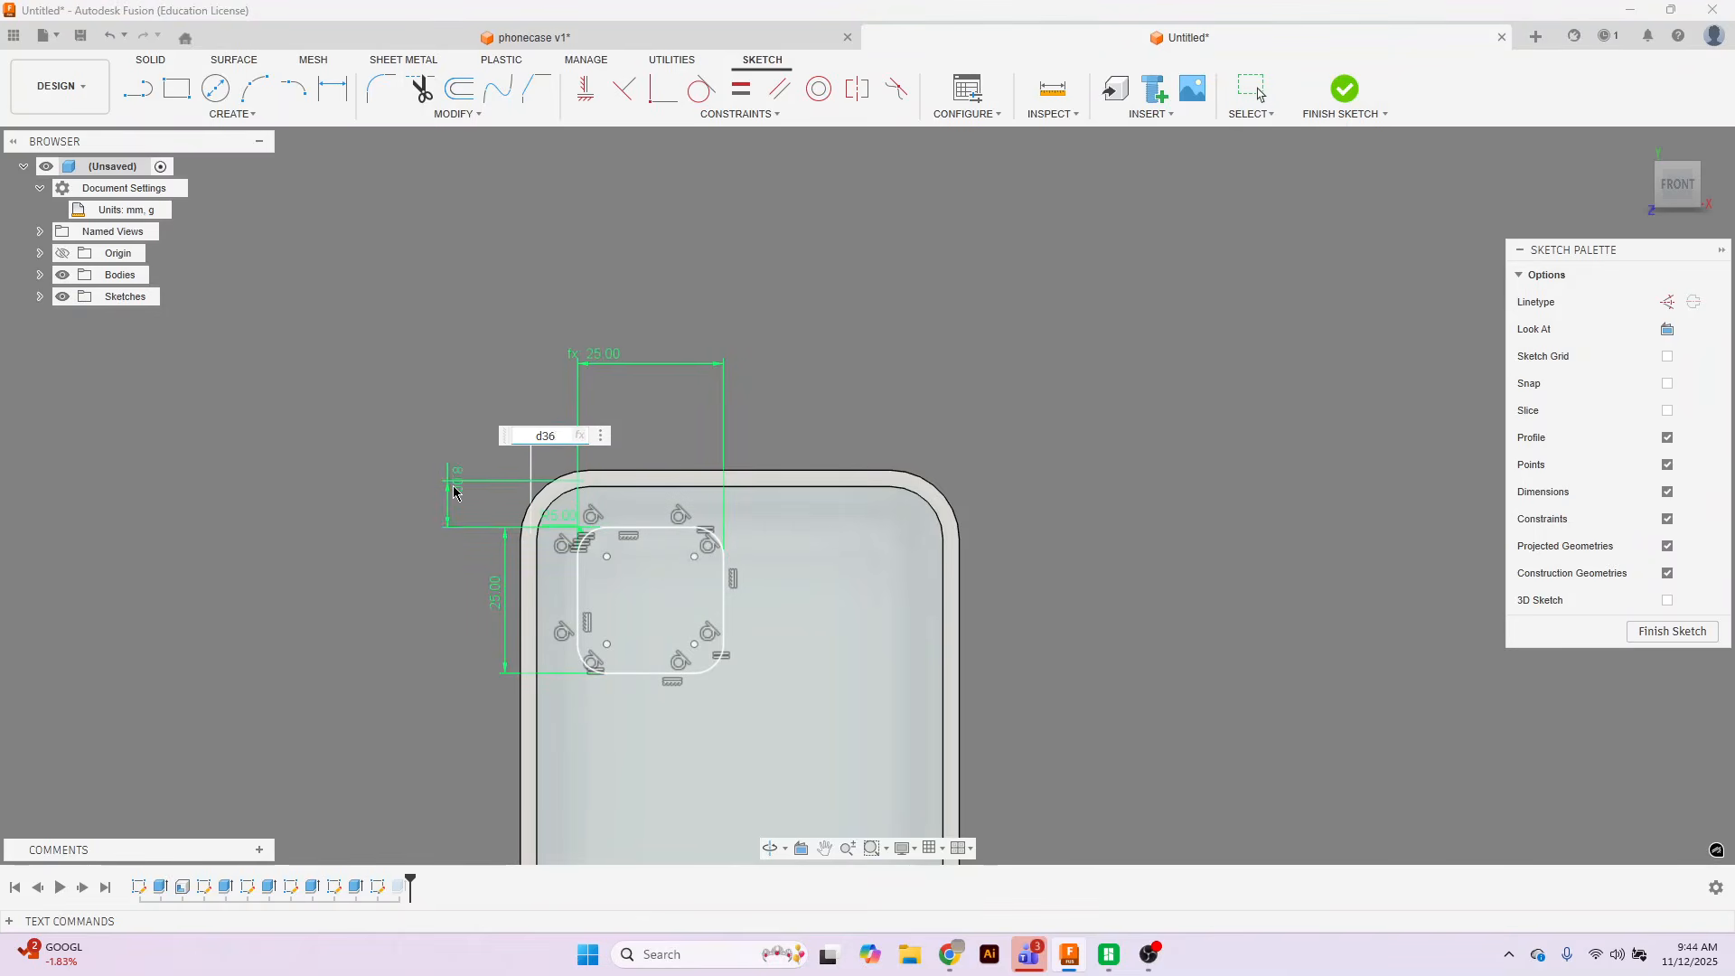
{"action": "key", "text": "Return"}
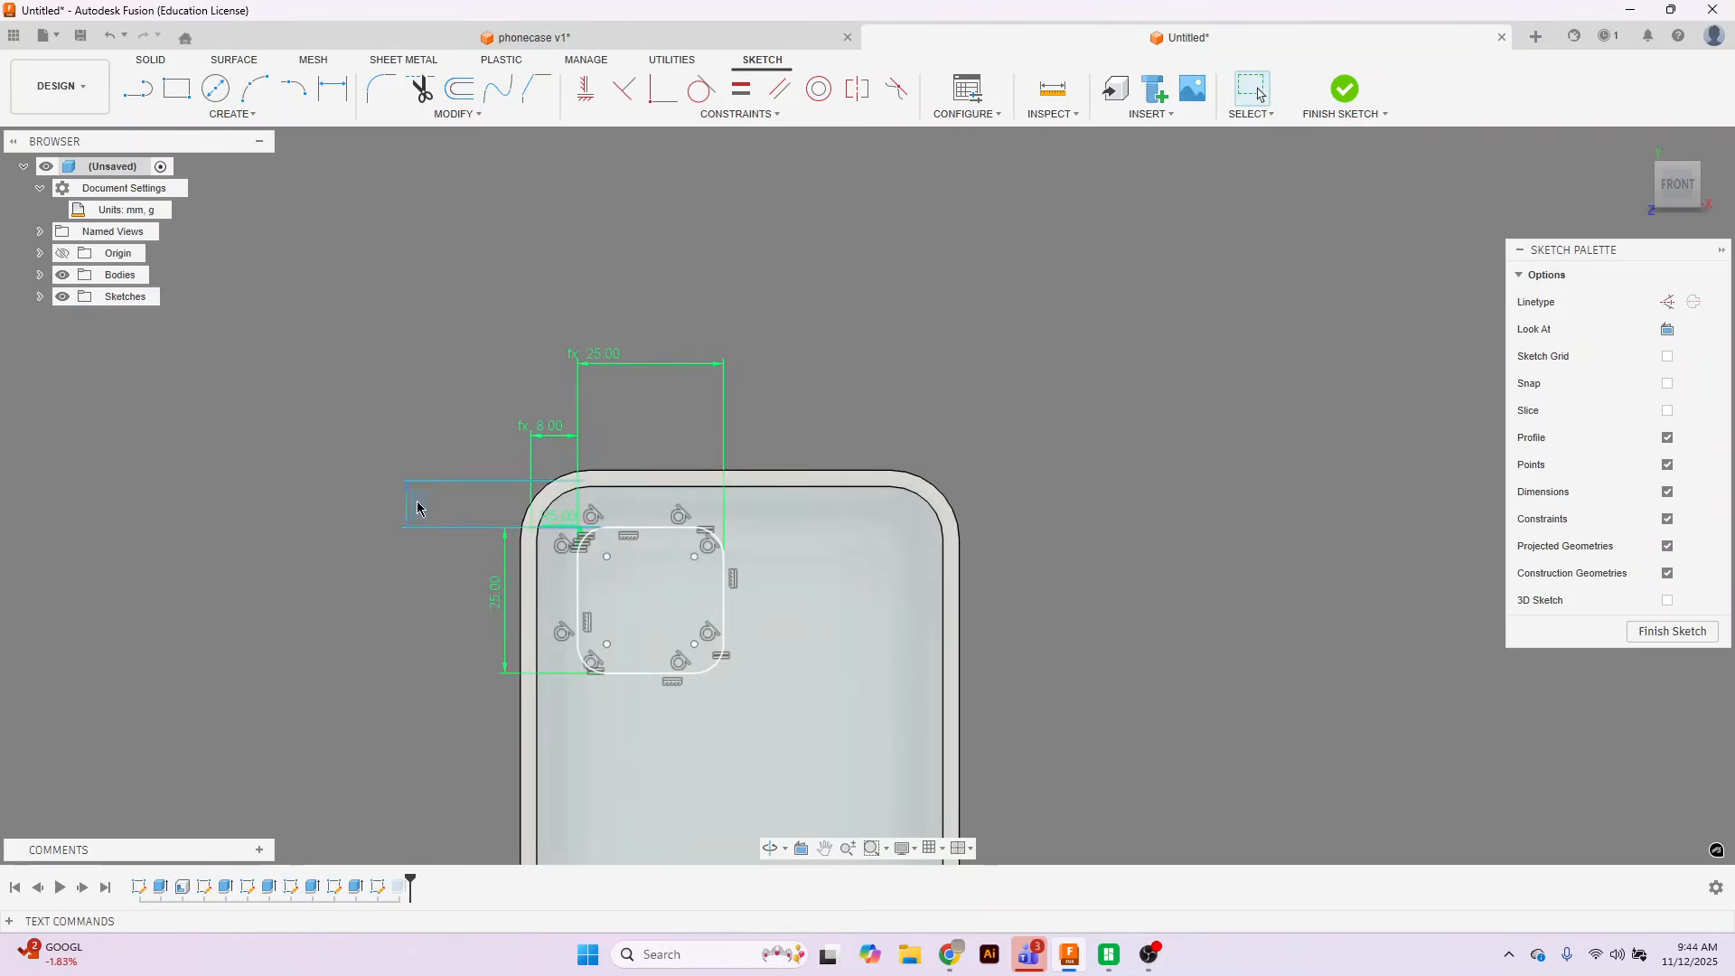
Set the rounded square's distance from the case's top edge to 7 mm and finish the sketch.
{"action": "double_click", "coordinate": [416, 508]}
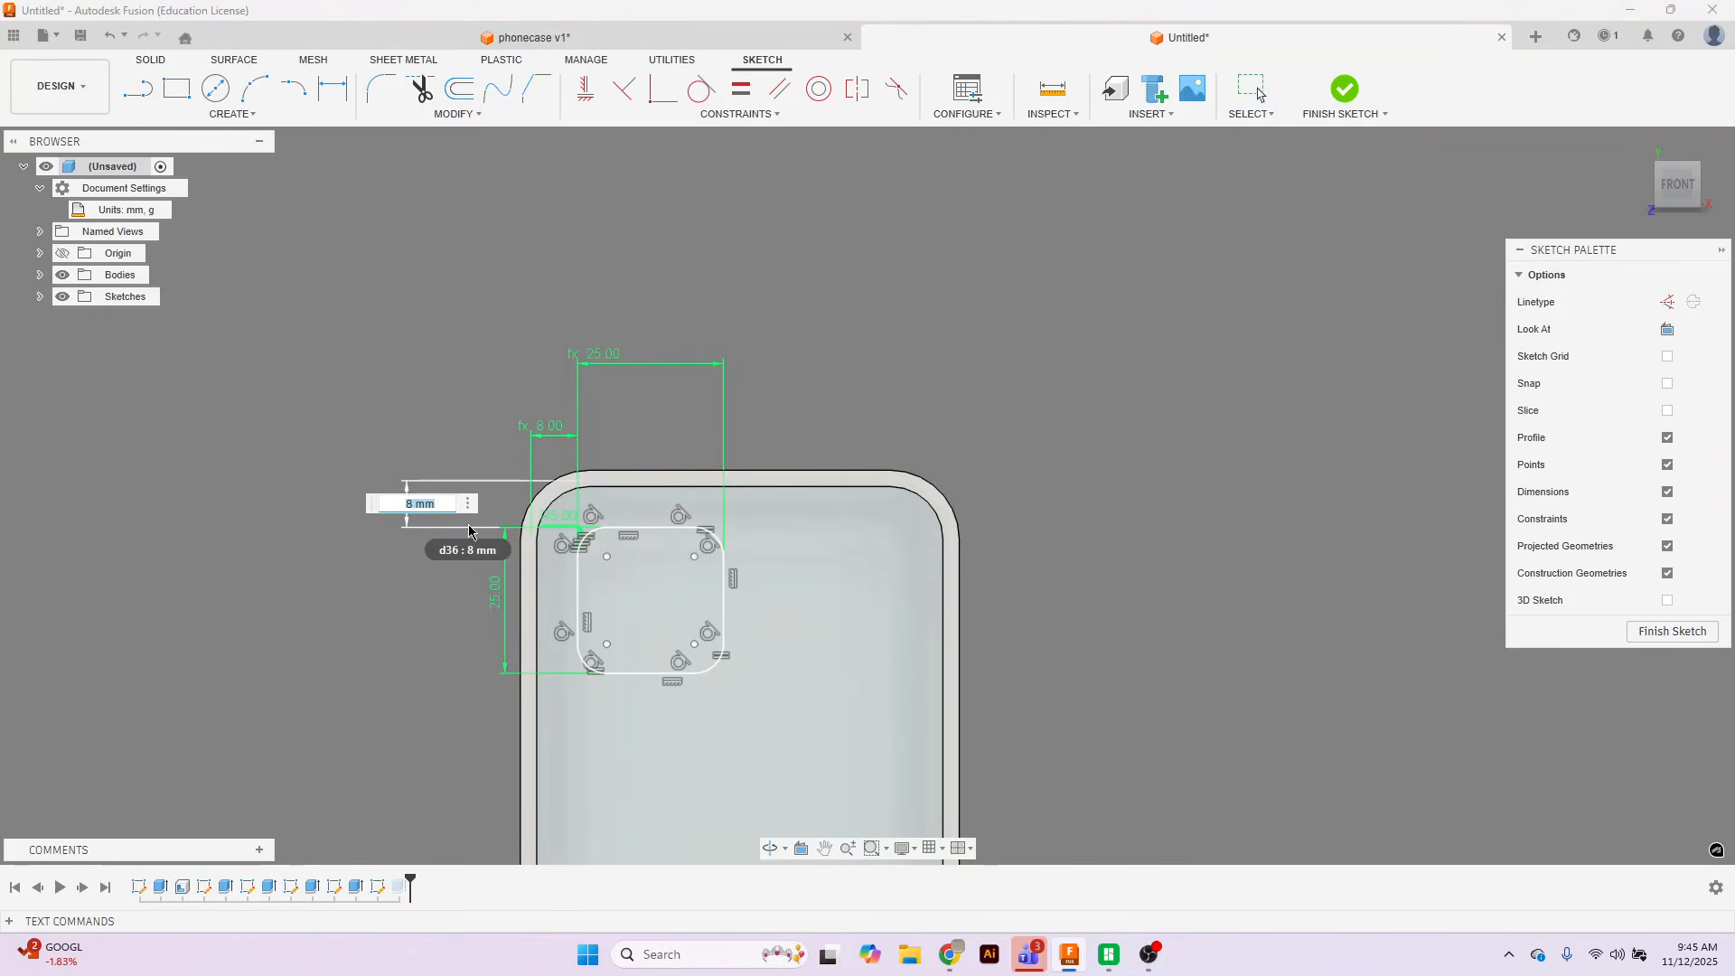
{"action": "type", "text": "7"}
{"action": "key", "text": "Return"}
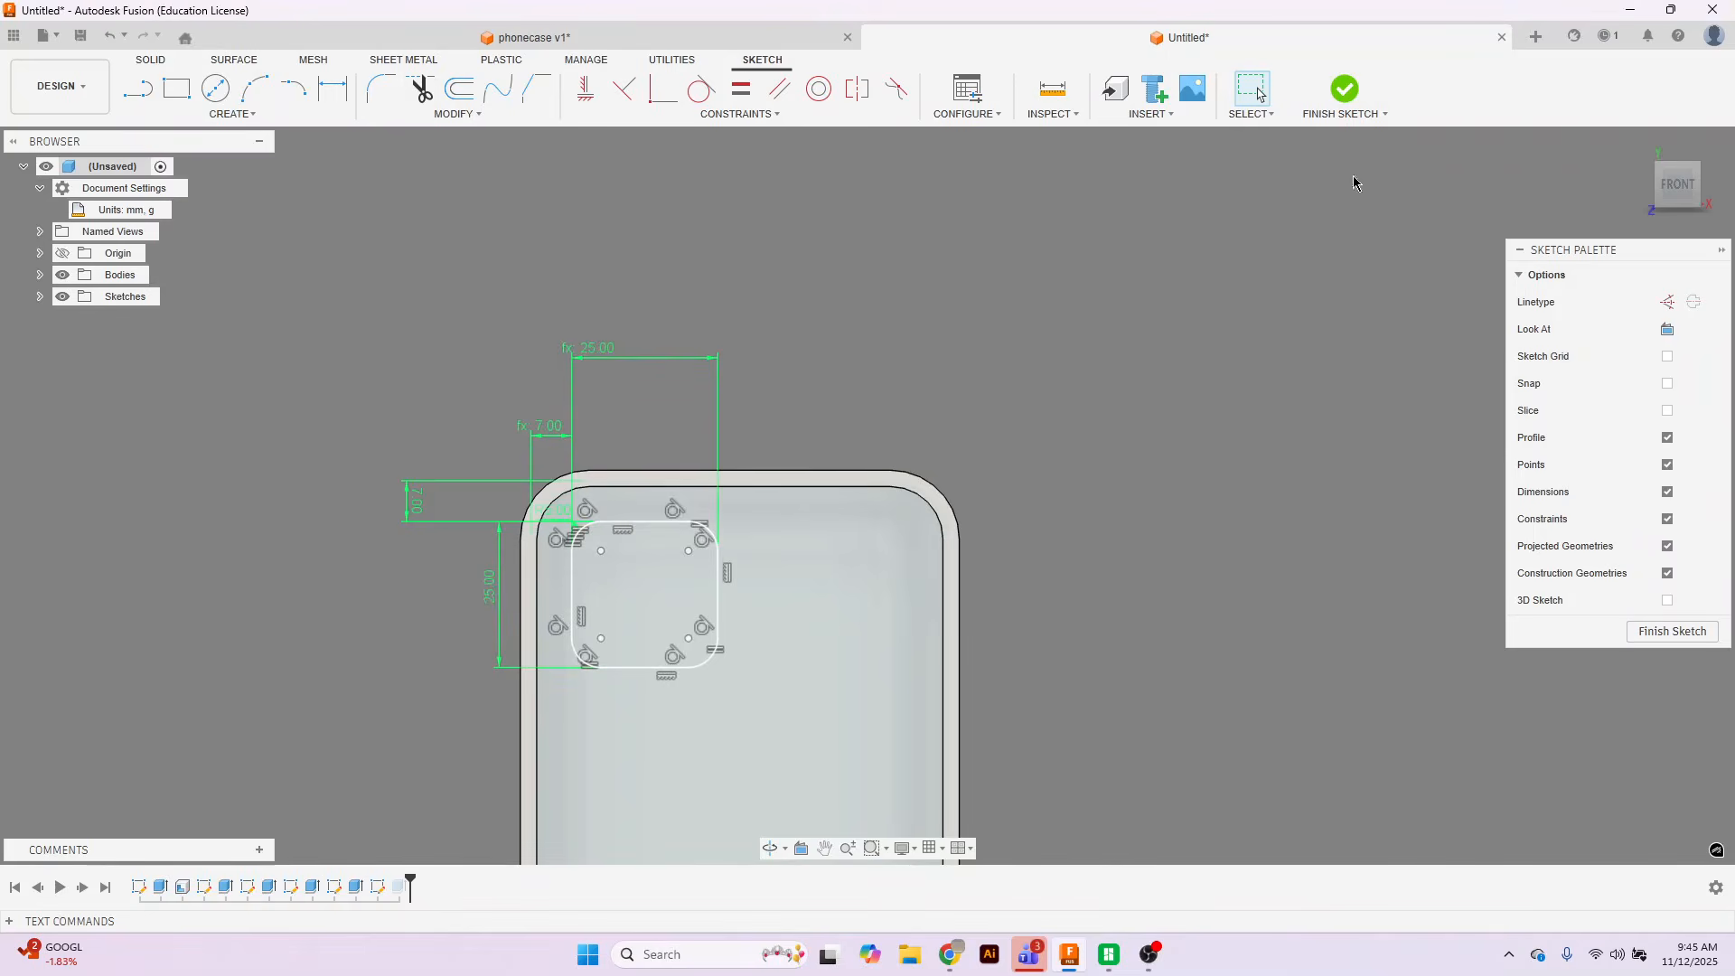
{"action": "left_click", "coordinate": [1344, 89]}
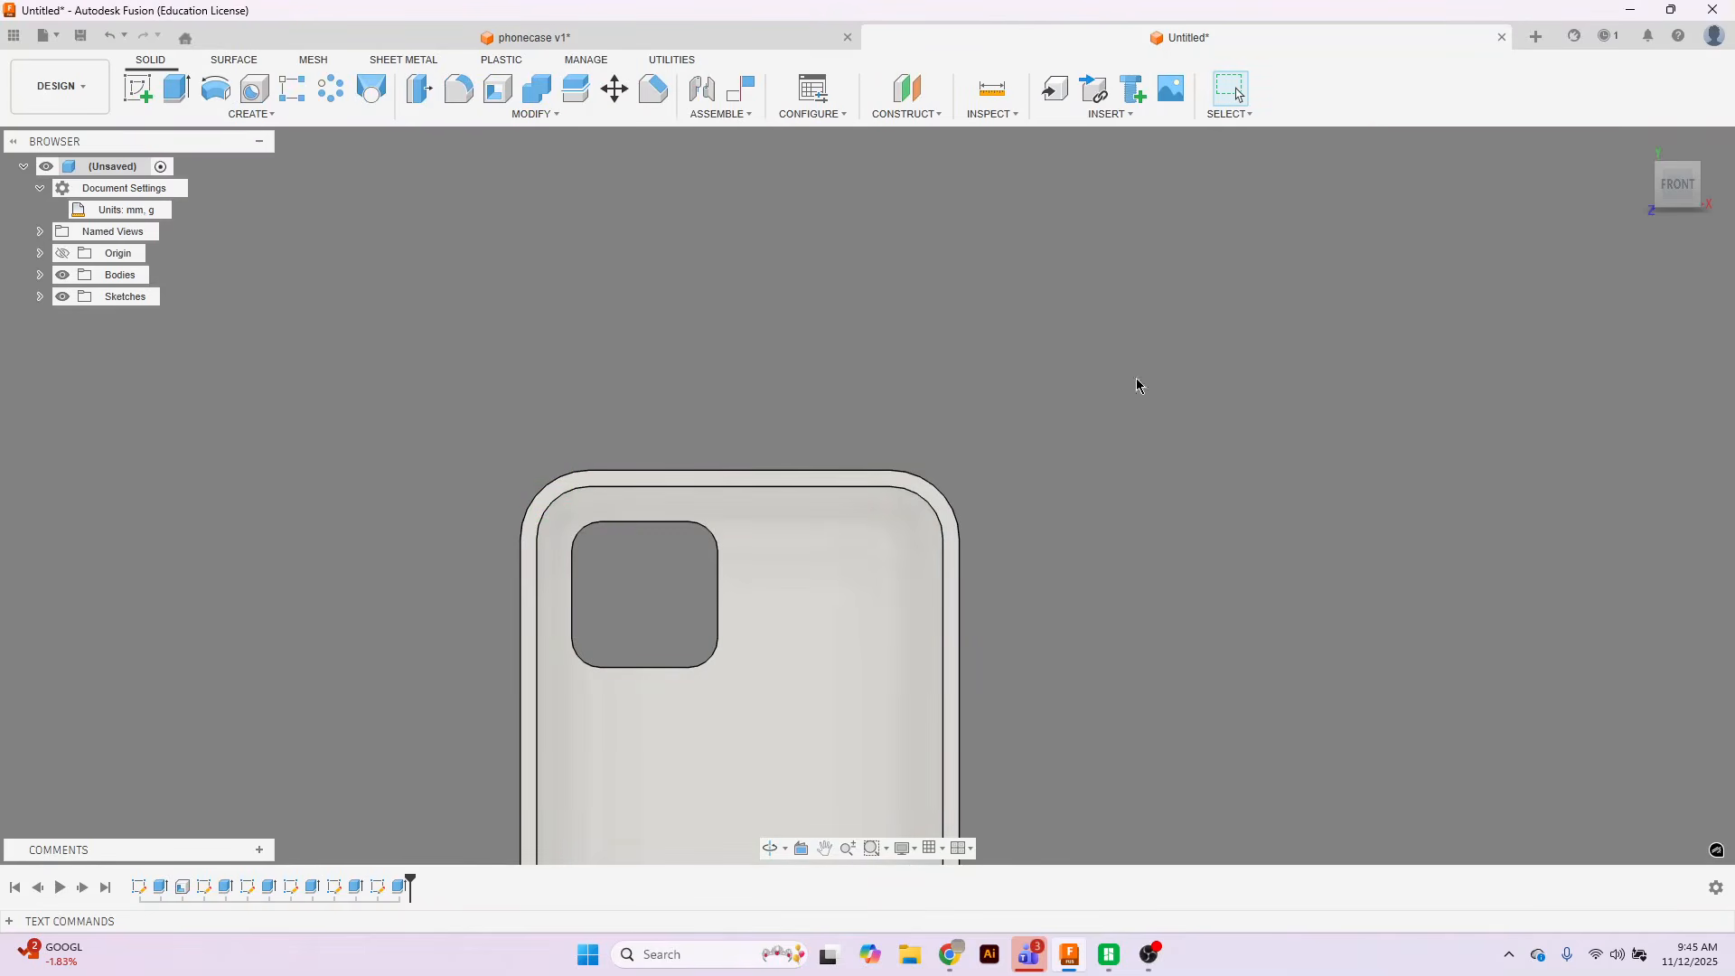
Save the new design under the name phonecase and show the whole case in the home view.
{"action": "left_click", "coordinate": [81, 35]}
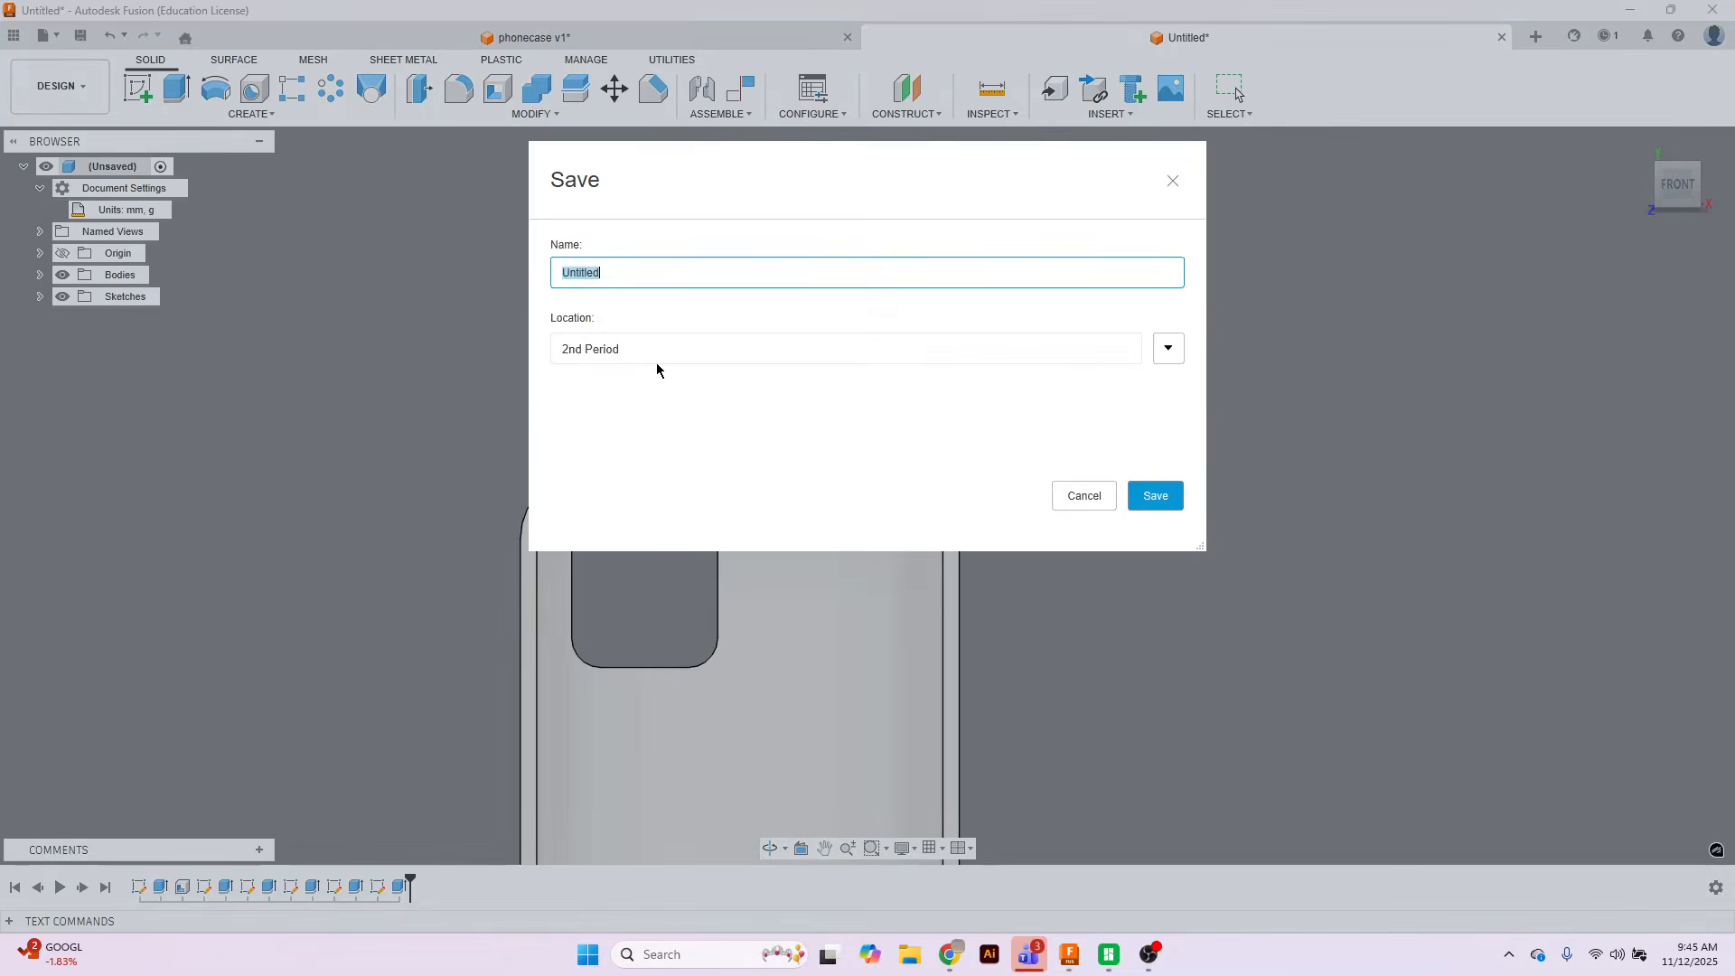
{"action": "type", "text": "phonecase"}
{"action": "key", "text": "Return"}
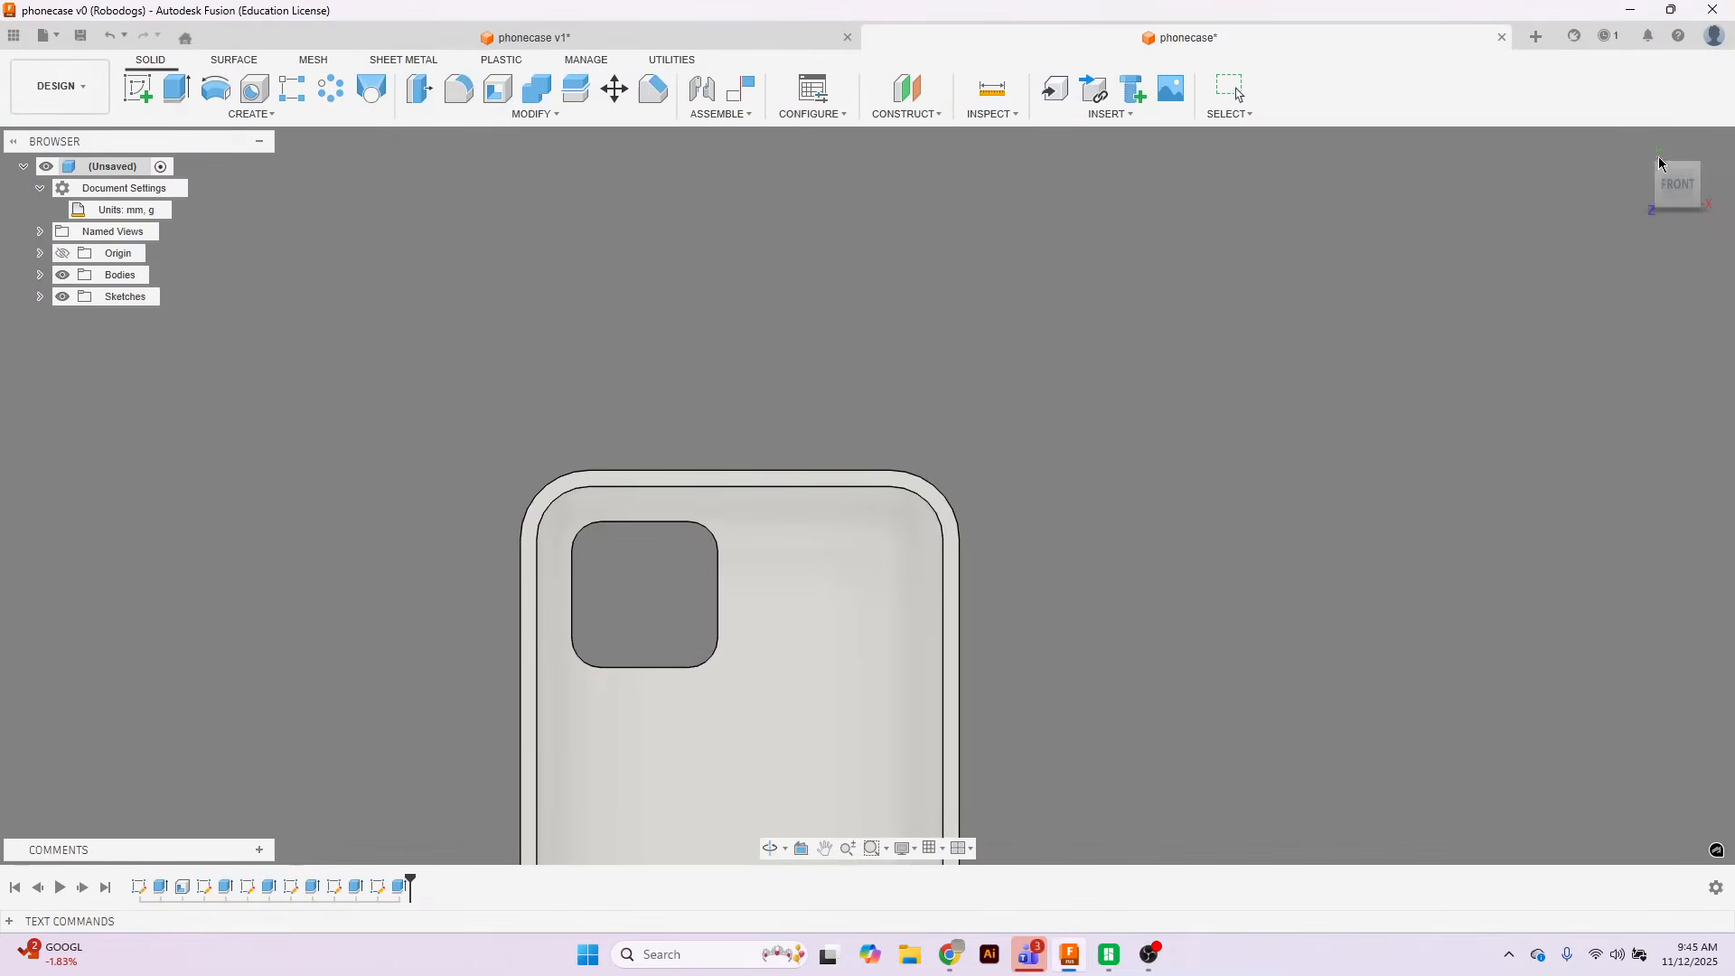
{"action": "left_click", "coordinate": [1637, 145]}
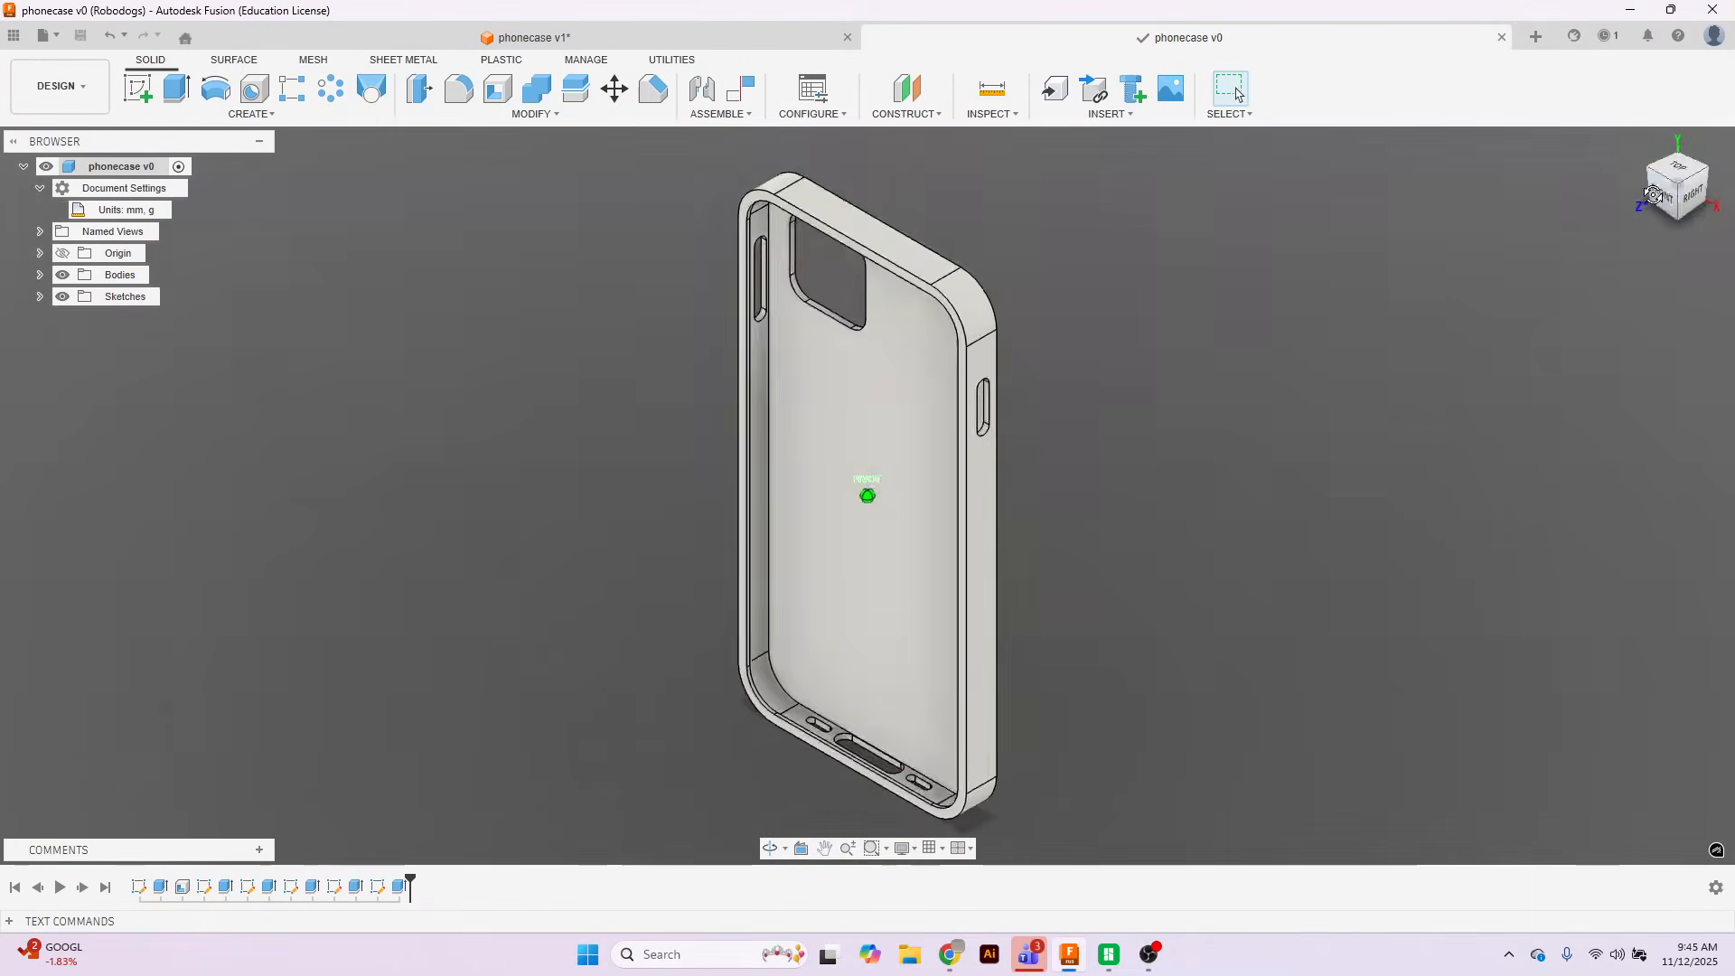